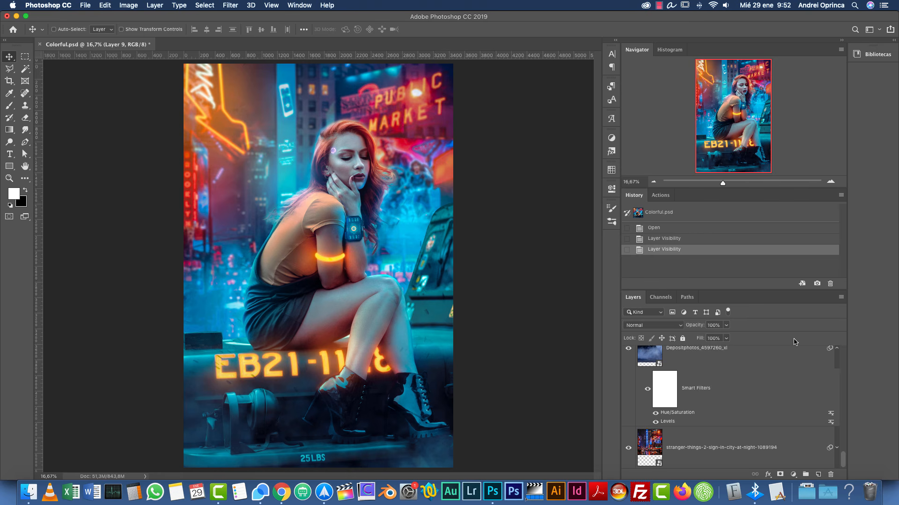
Step: Inspect the glowing armband, wrist gadget and face at close range, and return to the full composition
{"action": "key", "text": "super"}
{"action": "key", "text": "super+plus"}
{"action": "key", "text": "super+plus"}
{"action": "key", "text": "super+plus"}
{"action": "key", "text": "super+plus"}
{"action": "key", "text": "super+plus"}
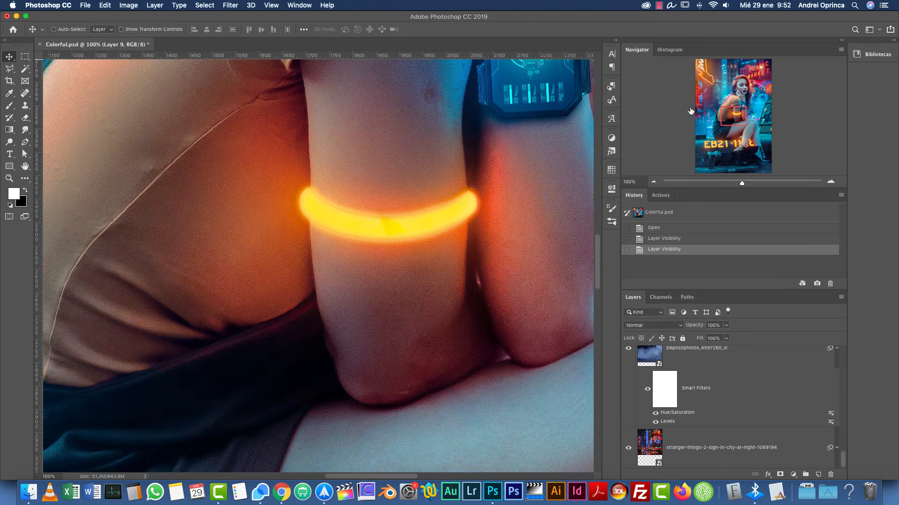
{"action": "left_click_drag", "start_coordinate": [729, 111], "coordinate": [736, 102]}
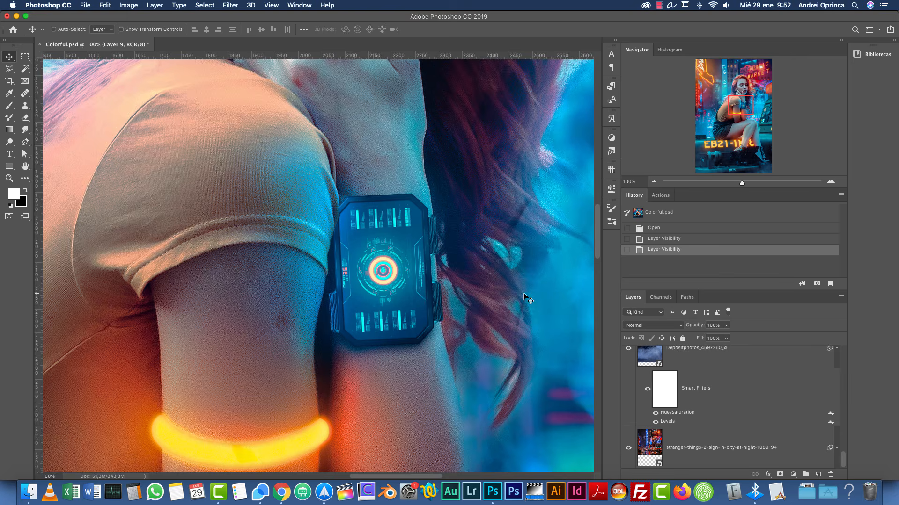
{"action": "key", "text": "super+minus"}
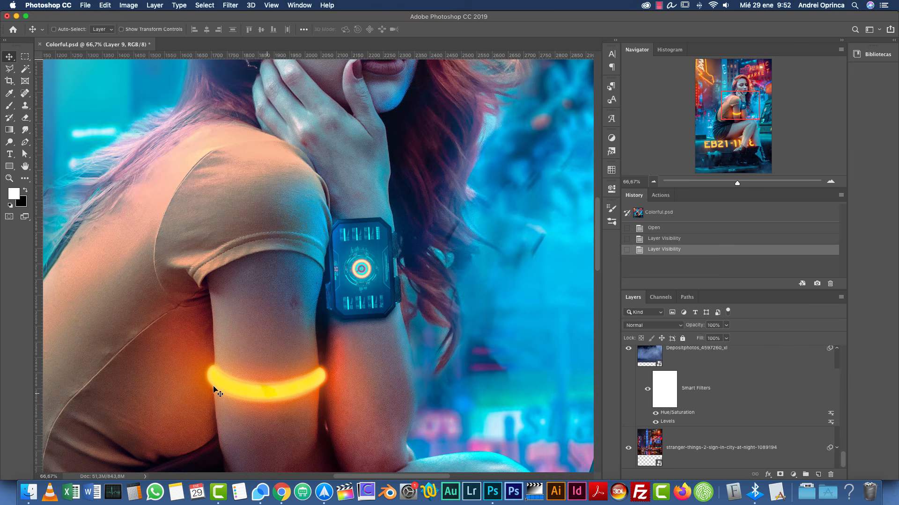
{"action": "left_click_drag", "start_coordinate": [738, 103], "coordinate": [745, 80]}
{"action": "left_click", "coordinate": [653, 181]}
{"action": "left_click", "coordinate": [653, 181]}
{"action": "left_click", "coordinate": [653, 182]}
{"action": "left_click", "coordinate": [654, 182]}
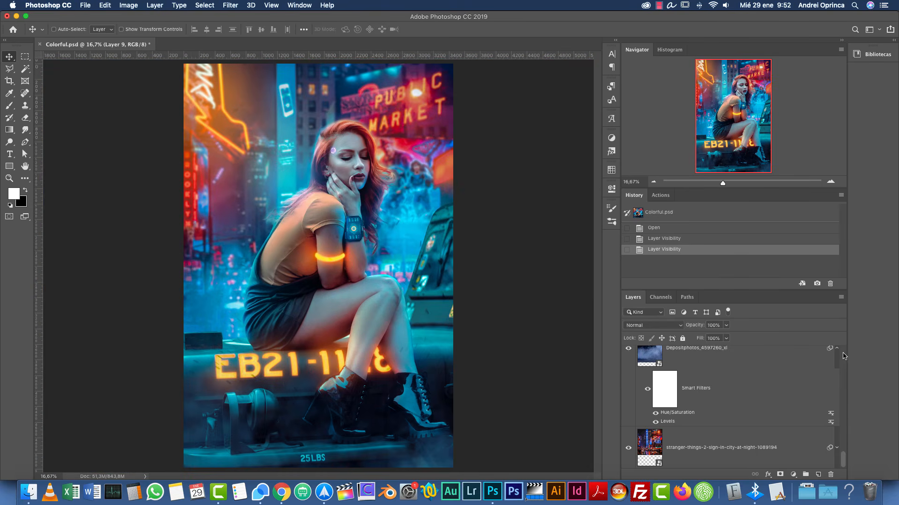
Step: Disable the mask on Layer 0 copy and view that layer alone before restoring the other layers' visibility
{"action": "left_click_drag", "start_coordinate": [843, 458], "coordinate": [842, 427]}
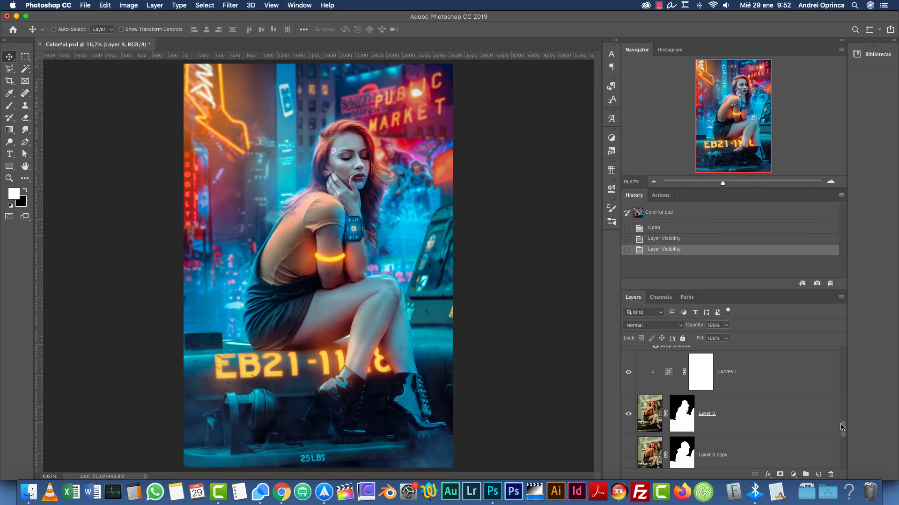
{"action": "left_click", "coordinate": [683, 459], "text": "shift"}
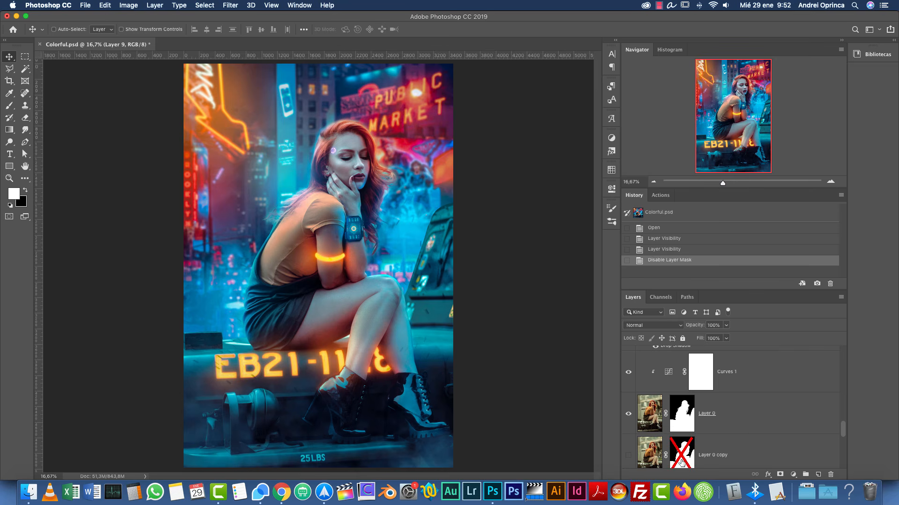
{"action": "left_click", "coordinate": [629, 459], "text": "alt"}
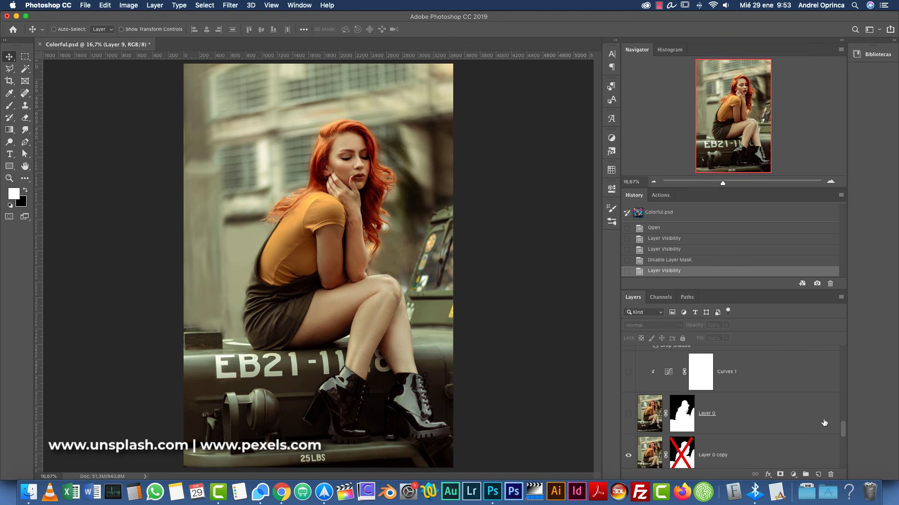
{"action": "scroll", "coordinate": [843, 429], "scroll_direction": "down", "scroll_amount": 2}
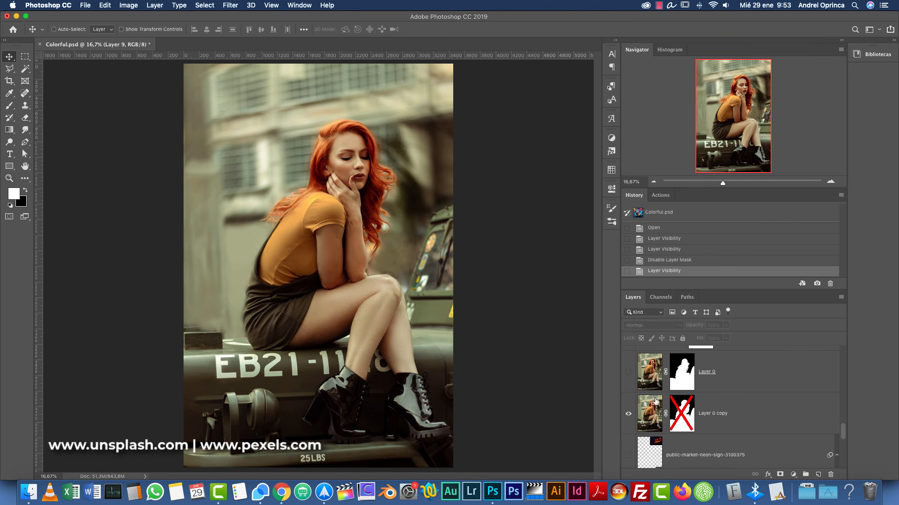
{"action": "left_click", "coordinate": [629, 415], "text": "alt"}
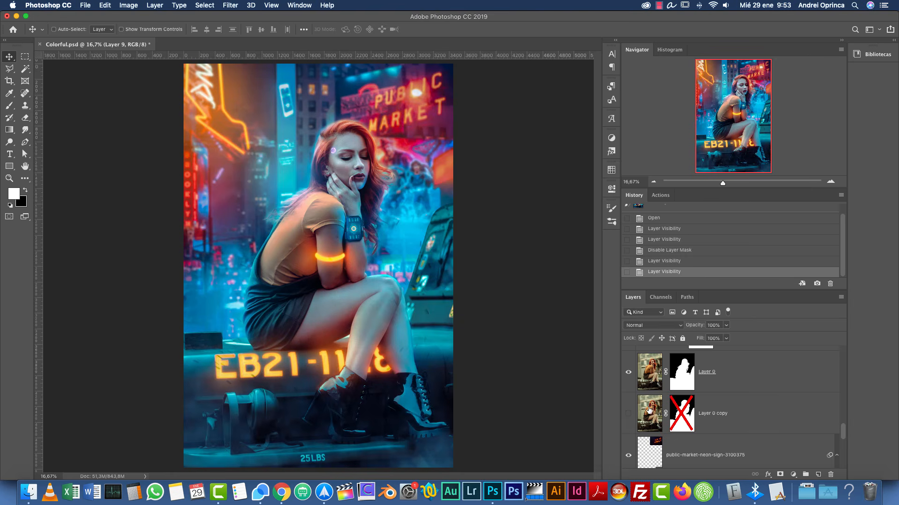
Step: Switch to Finder and show the Neons folder
{"action": "mouse_move", "coordinate": [845, 428]}
{"action": "left_mouse_down"}
{"action": "mouse_move", "coordinate": [848, 462]}
{"action": "mouse_move", "coordinate": [832, 355]}
{"action": "mouse_move", "coordinate": [843, 411]}
{"action": "left_mouse_up"}
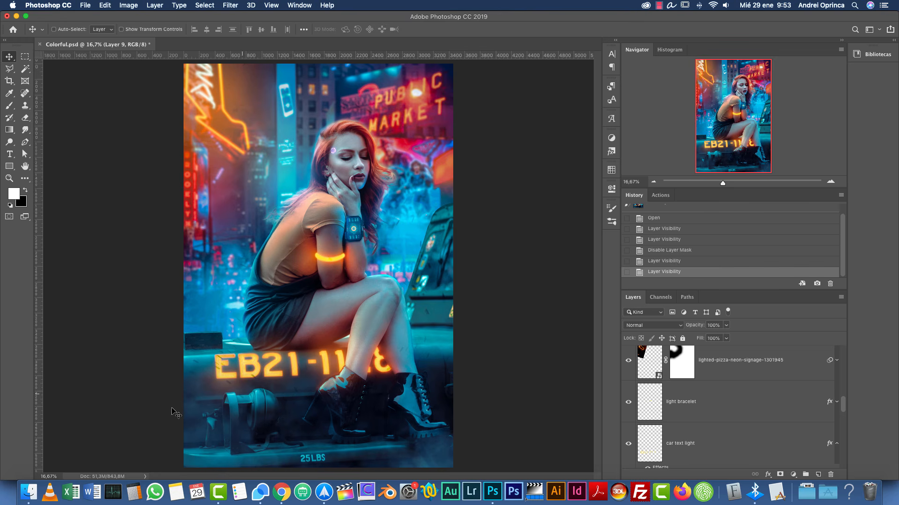
{"action": "left_click", "coordinate": [29, 492]}
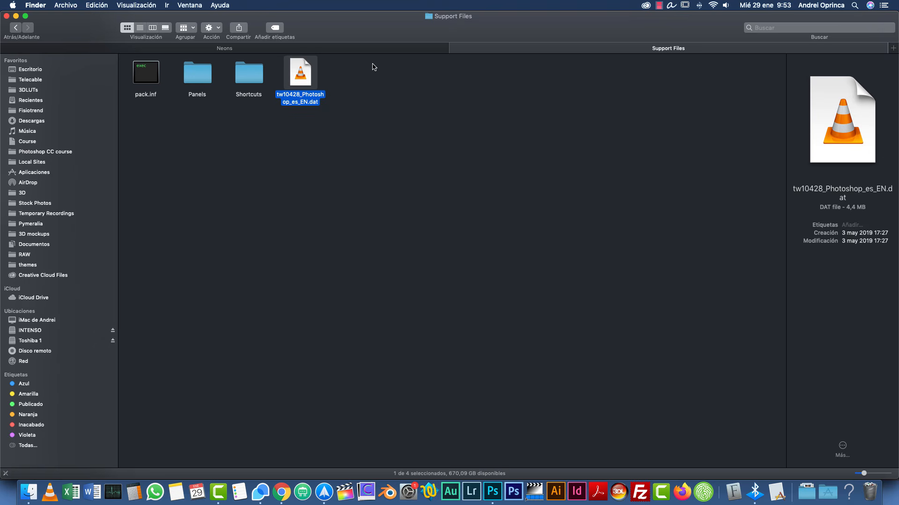
{"action": "left_click", "coordinate": [375, 49]}
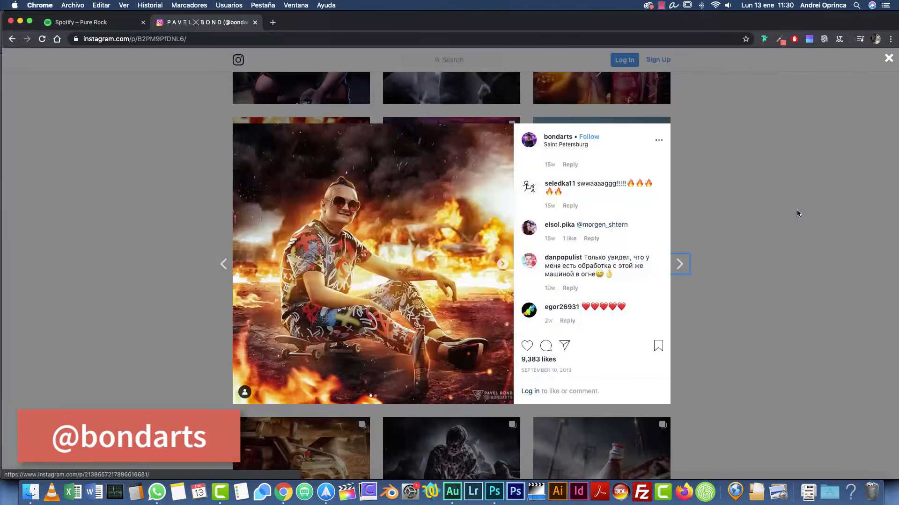
Step: Browse the bondarts Instagram gallery in Chrome, viewing several neon and cyberpunk artworks as style references
{"action": "left_click", "coordinate": [797, 210]}
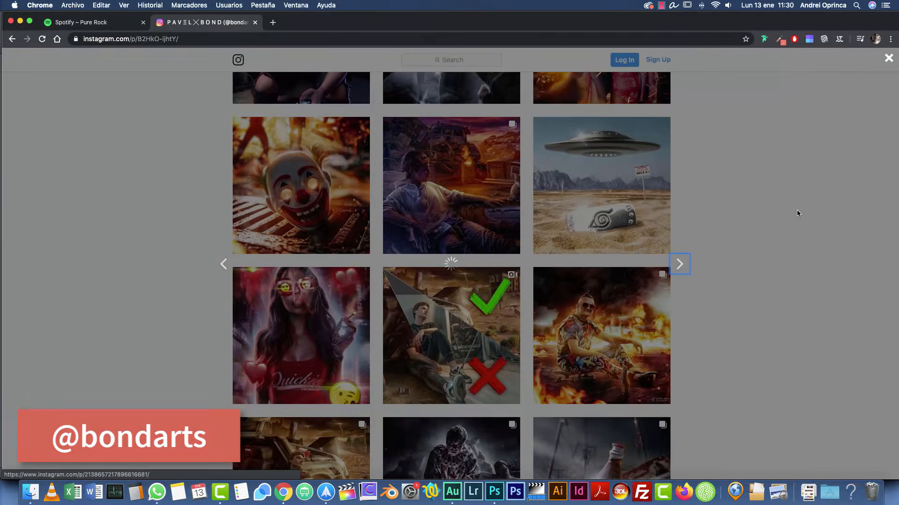
{"action": "scroll", "coordinate": [796, 209], "scroll_direction": "down", "scroll_amount": 10}
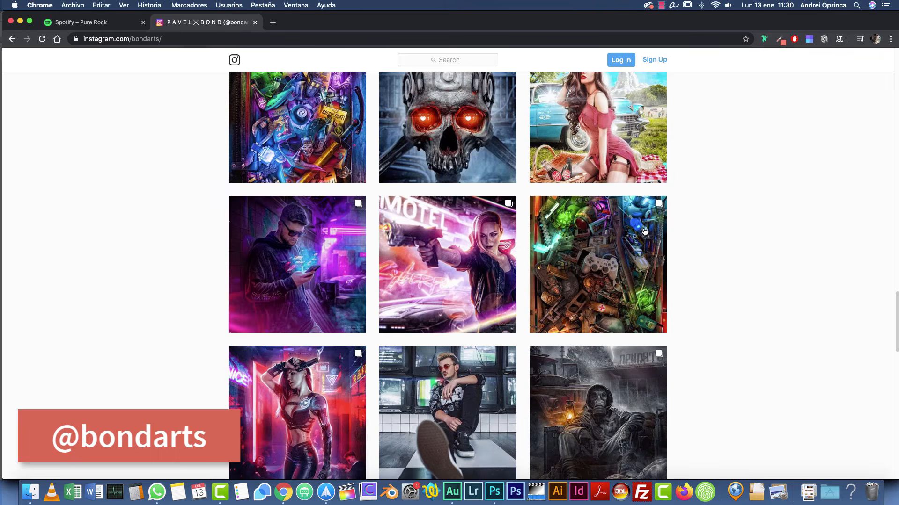
{"action": "left_click", "coordinate": [300, 266]}
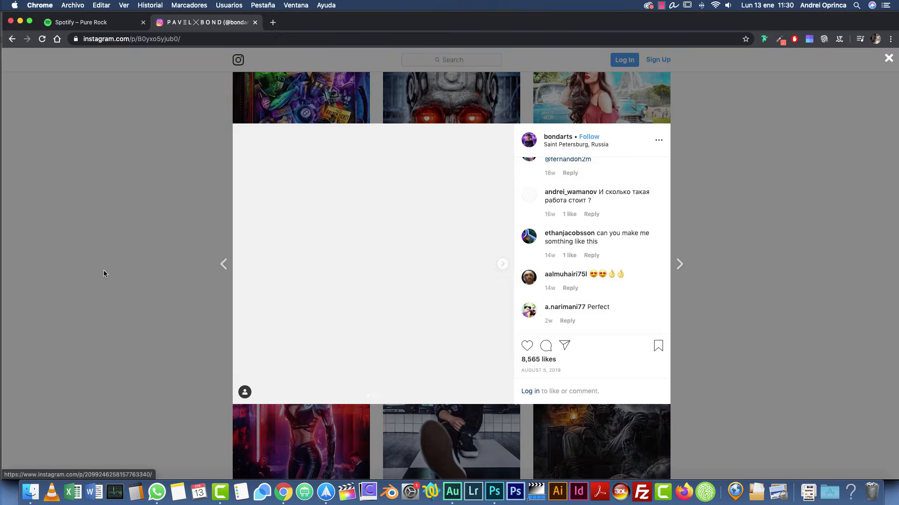
{"action": "key", "text": "Right"}
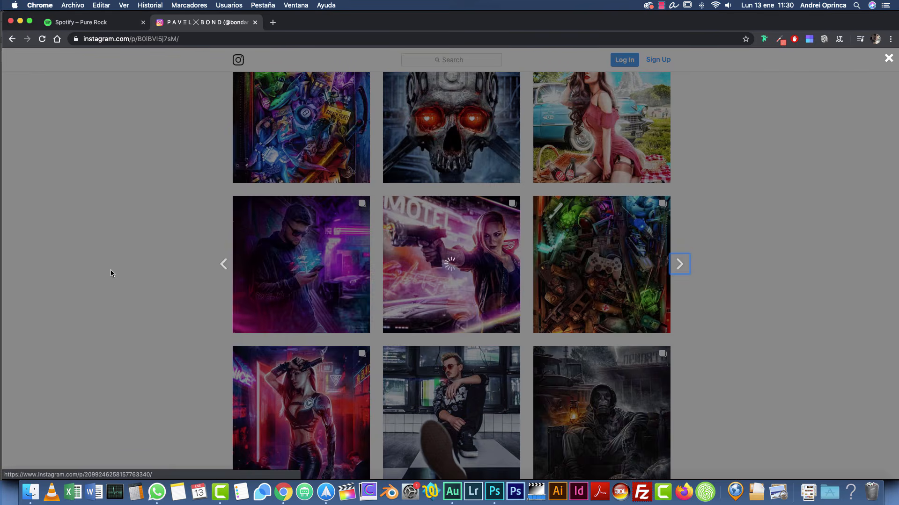
{"action": "key", "text": "Right"}
{"action": "key", "text": "Right"}
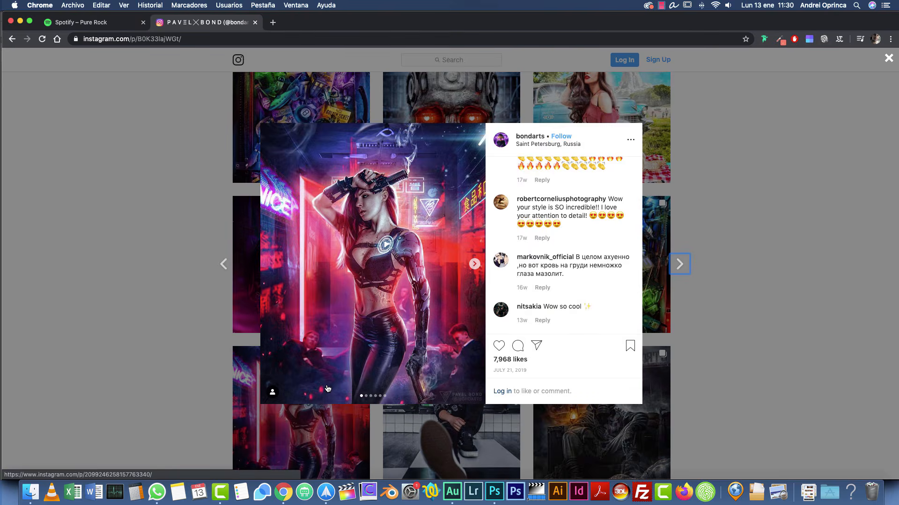
{"action": "key", "text": "Right"}
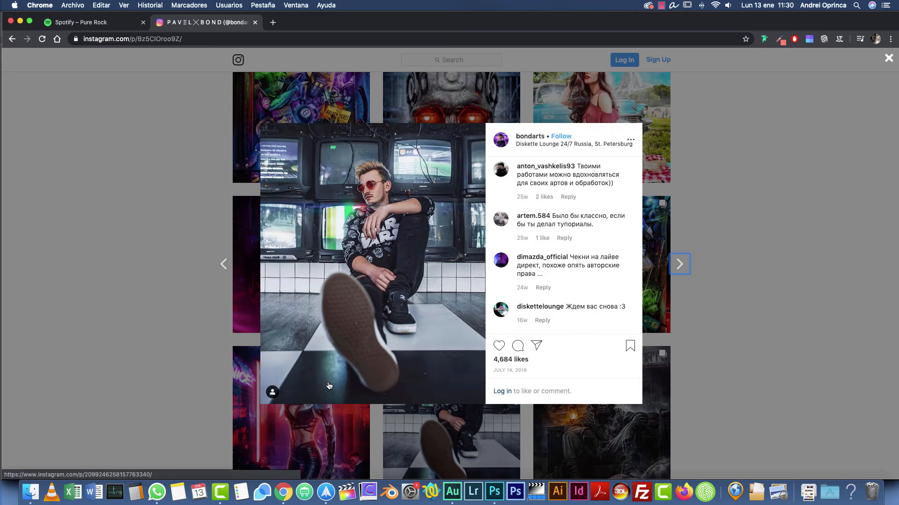
{"action": "key", "text": "Right"}
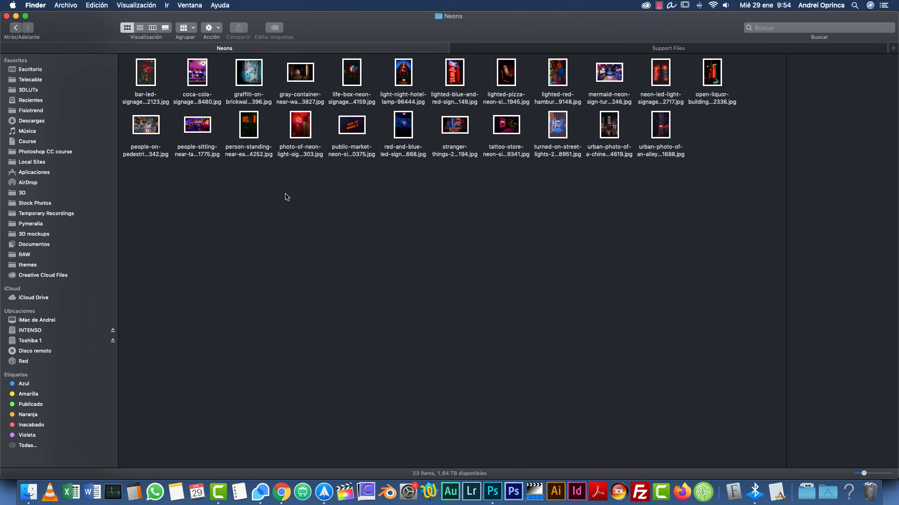
Step: Preview the neon sign and night street stock photos in the Neons folder, starting with the bar-led-signage image
{"action": "left_click", "coordinate": [152, 82]}
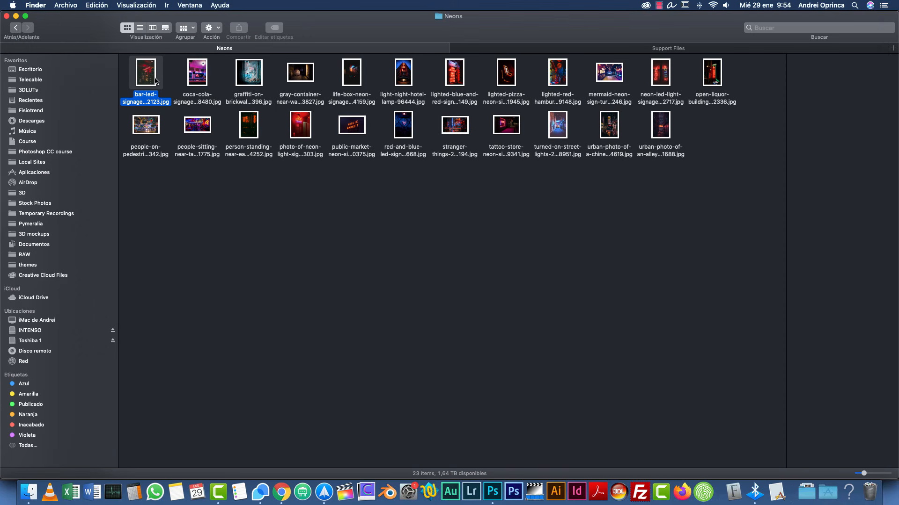
{"action": "key", "text": "space"}
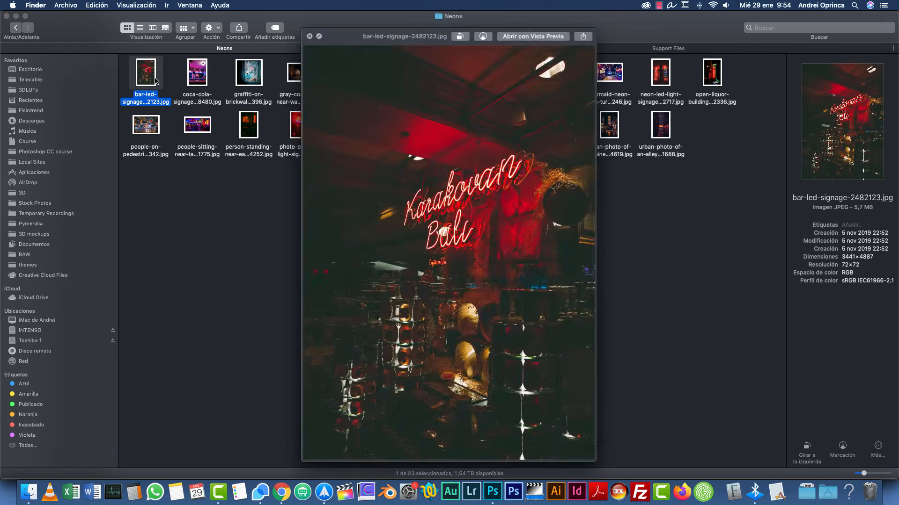
{"action": "key", "text": "Right"}
{"action": "key", "text": "Right"}
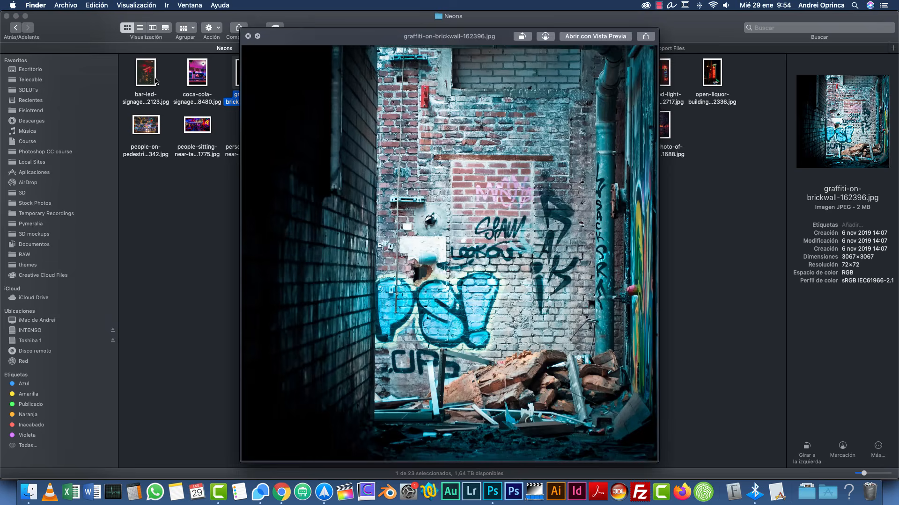
{"action": "key", "text": "Right"}
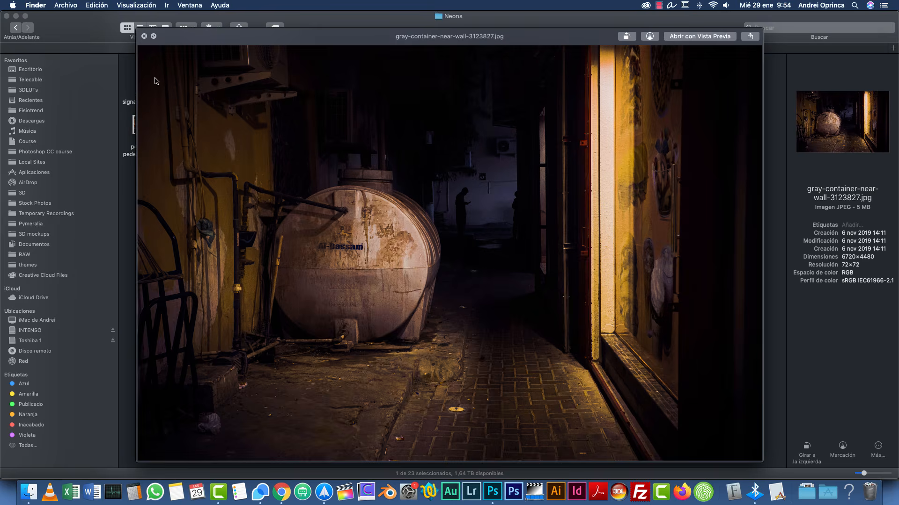
{"action": "key", "text": "Right"}
{"action": "key", "text": "Right"}
{"action": "key", "text": "Right"}
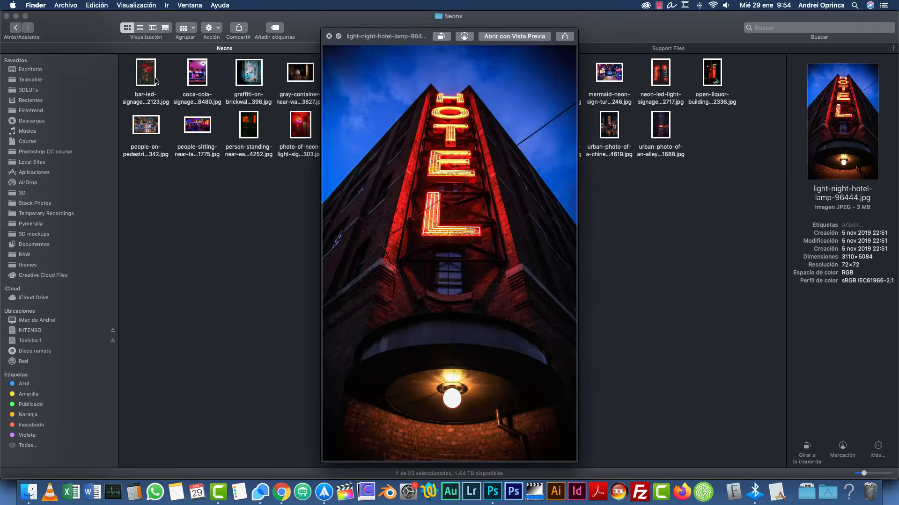
{"action": "key", "text": "Right"}
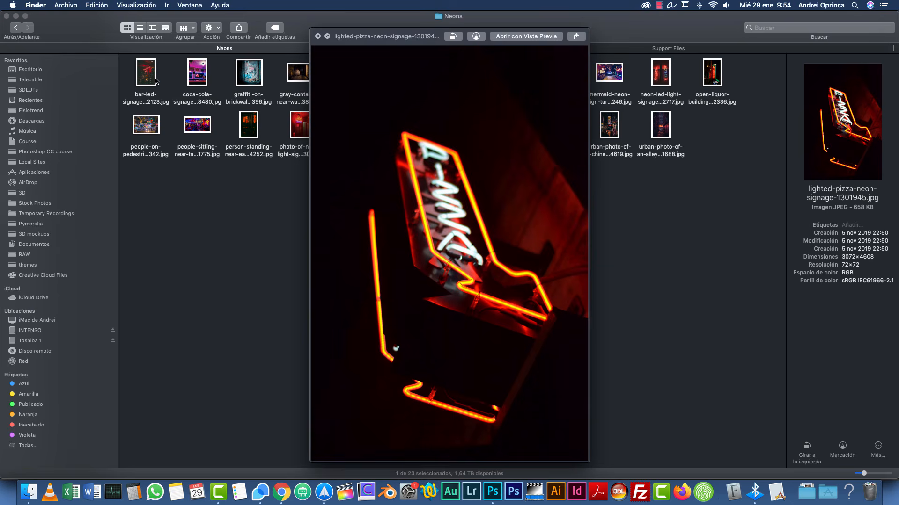
{"action": "key", "text": "Right"}
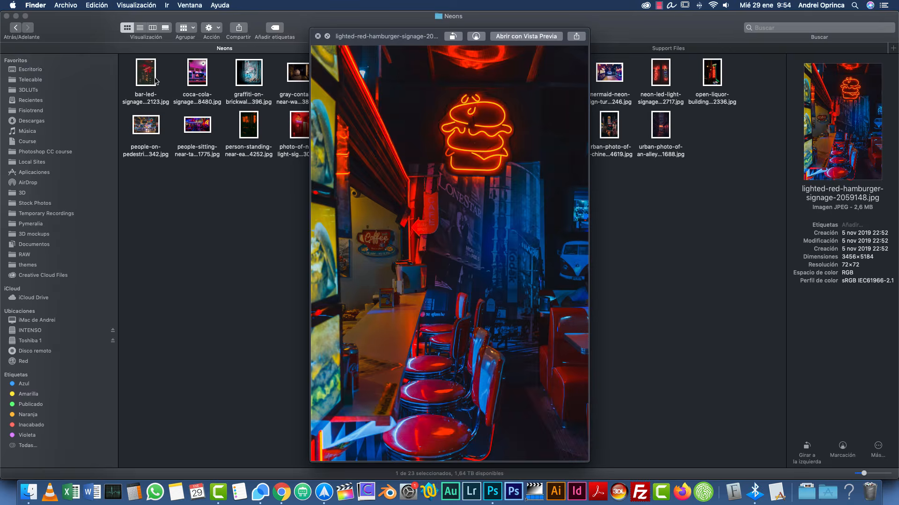
{"action": "key", "text": "Right"}
{"action": "key", "text": "Down"}
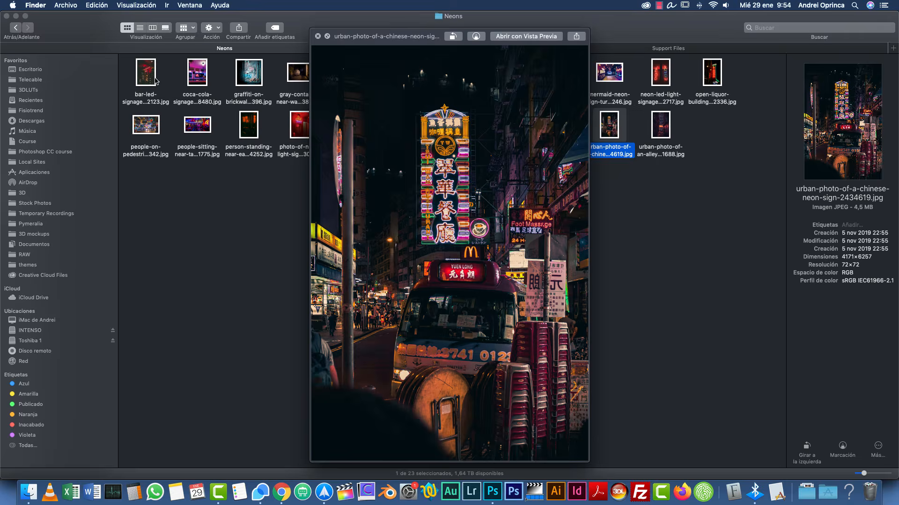
{"action": "key", "text": "Left"}
Step: Go up to the Colorful folder and look through the files in its Resources subfolder
{"action": "key", "text": "super+Up"}
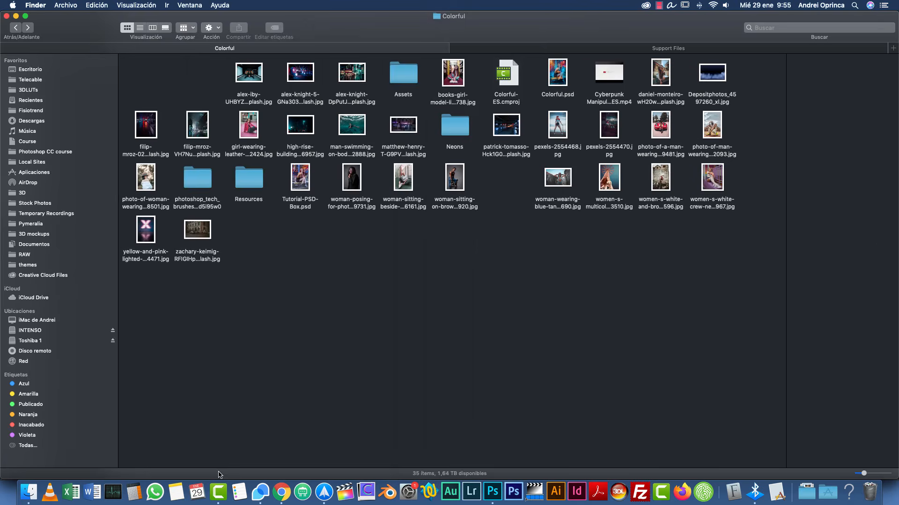
{"action": "left_click", "coordinate": [505, 488]}
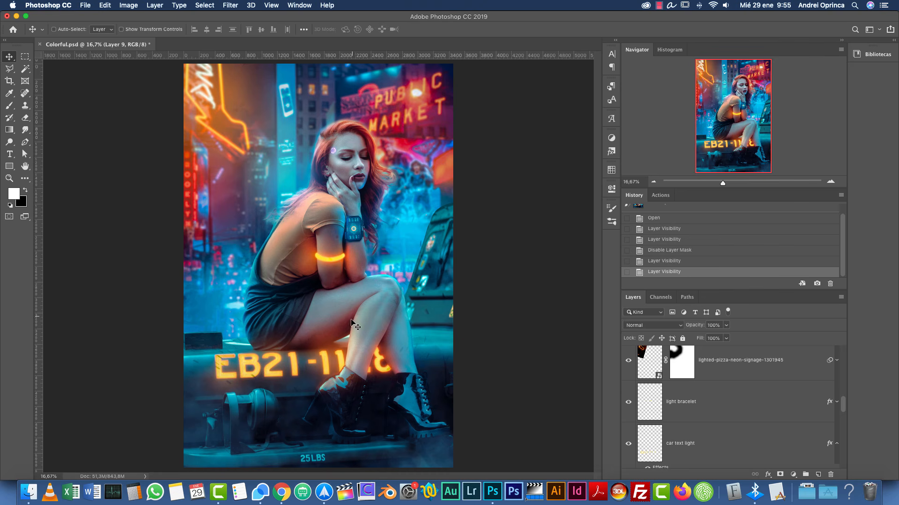
{"action": "left_click", "coordinate": [38, 487]}
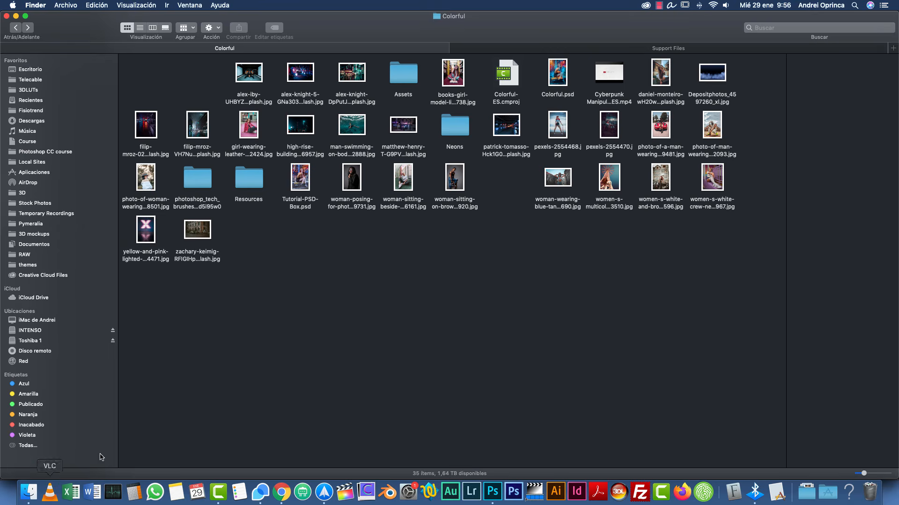
{"action": "left_click", "coordinate": [236, 189]}
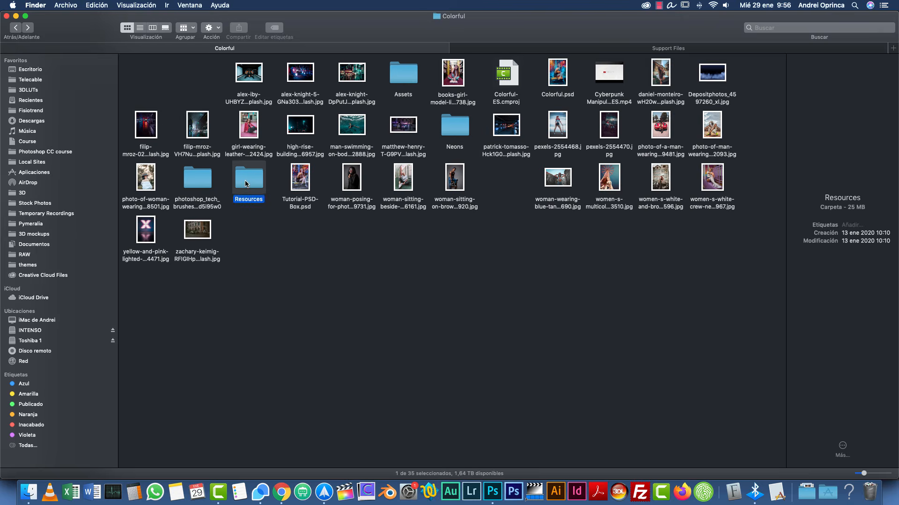
{"action": "double_click", "coordinate": [247, 185]}
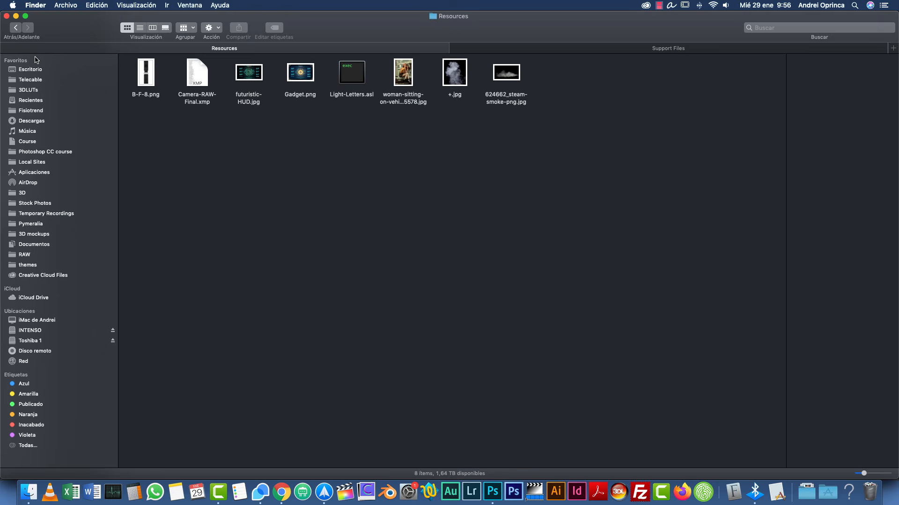
{"action": "left_click", "coordinate": [16, 27]}
Step: Switch to Photoshop and view the Layer 0 copy mask by itself before returning to the composite
{"action": "key", "text": "super+Tab"}
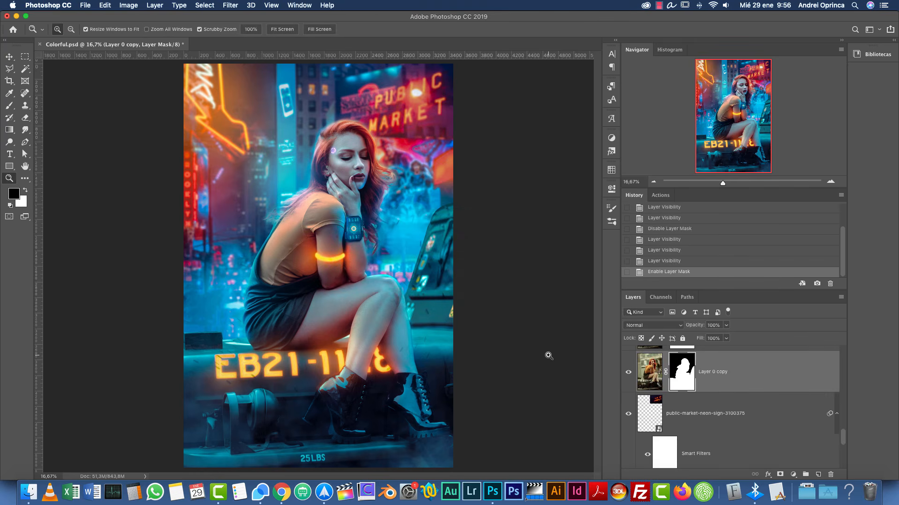
{"action": "left_click", "coordinate": [682, 372], "text": "alt"}
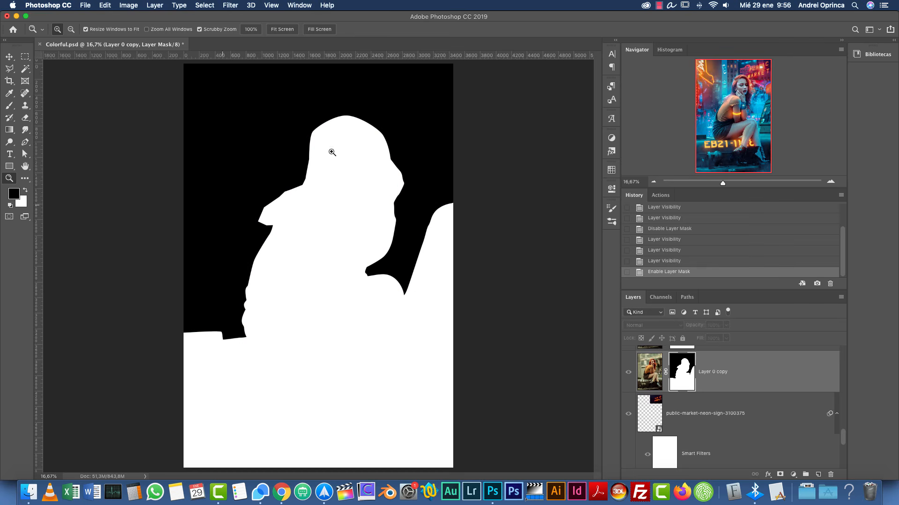
{"action": "left_click", "coordinate": [686, 380], "text": "alt"}
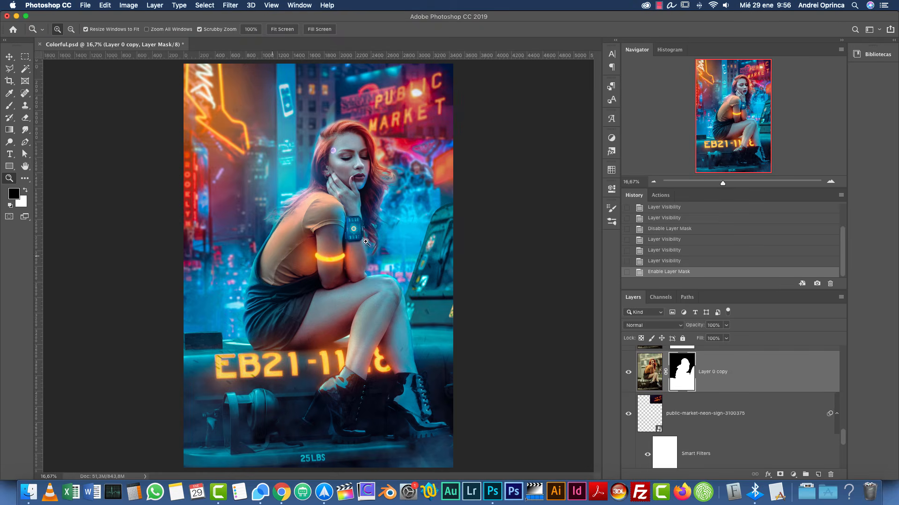
Step: View the Layer 0 copy mask on its own in Colorful.psd
{"action": "left_click", "coordinate": [682, 384], "text": "alt"}
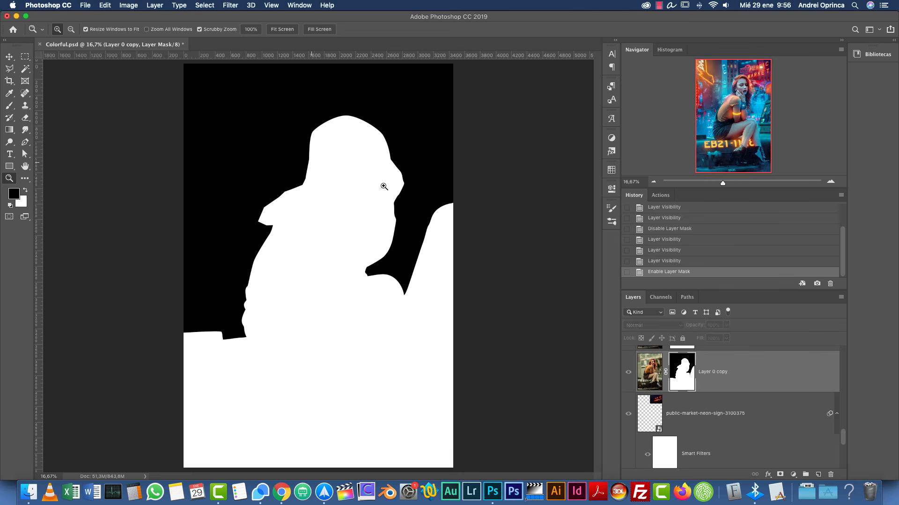
Step: Open woman-sitting-on-vehicle-hood-2825578.jpg from the Resources folder and convert its locked Background into a regular layer
{"action": "key", "text": "super+o"}
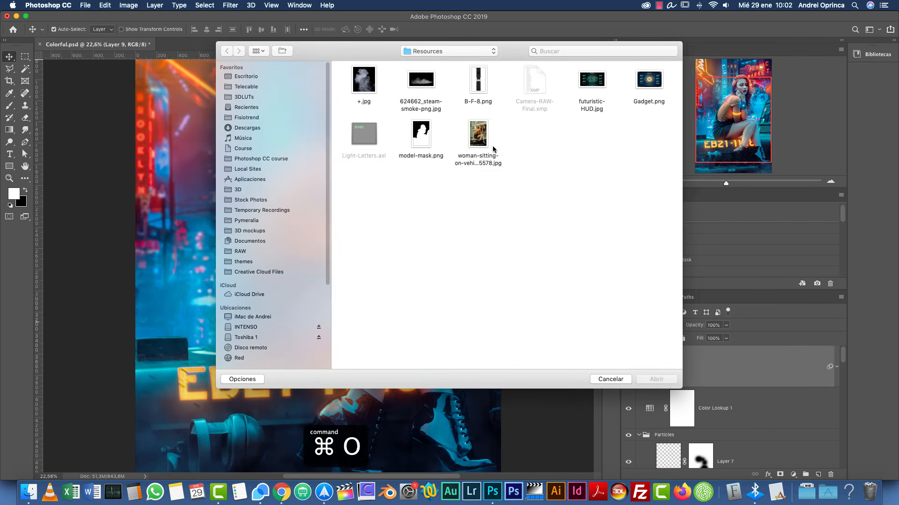
{"action": "left_click", "coordinate": [483, 140]}
{"action": "left_click", "coordinate": [660, 381]}
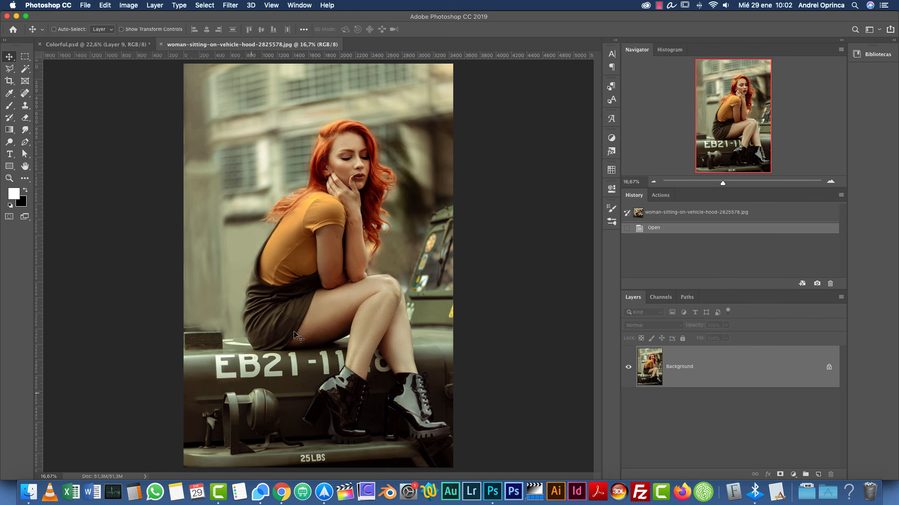
{"action": "double_click", "coordinate": [756, 370], "text": "alt"}
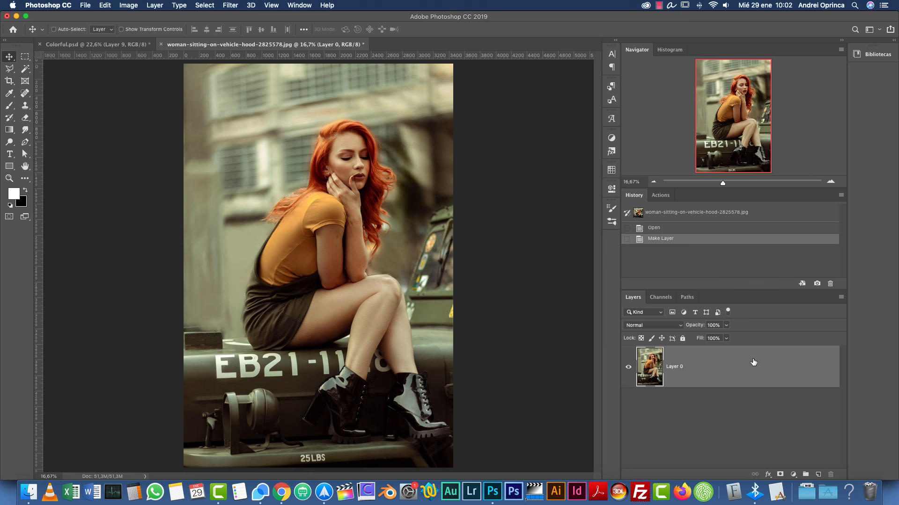
Step: Open model-mask.png from the Resources folder, copy the whole image and close the file
{"action": "key", "text": "super+o"}
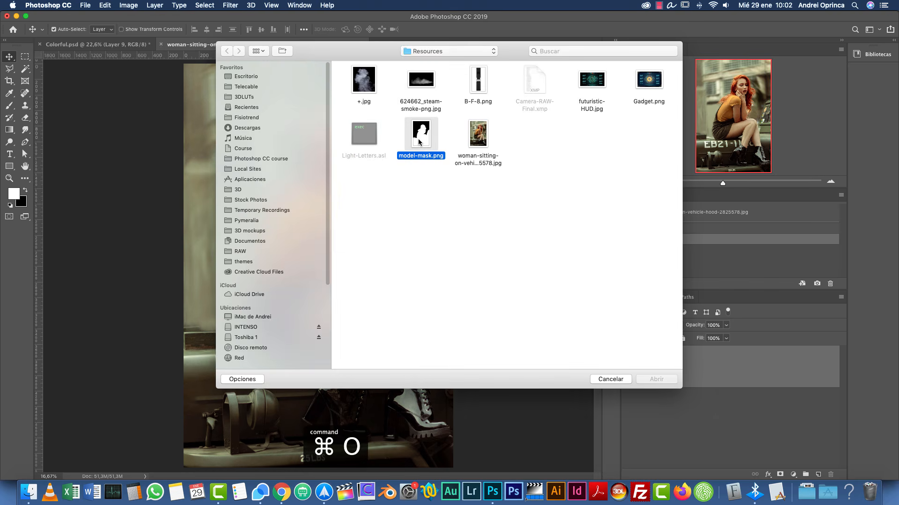
{"action": "left_click", "coordinate": [418, 141]}
{"action": "key", "text": "space"}
{"action": "key", "text": "space"}
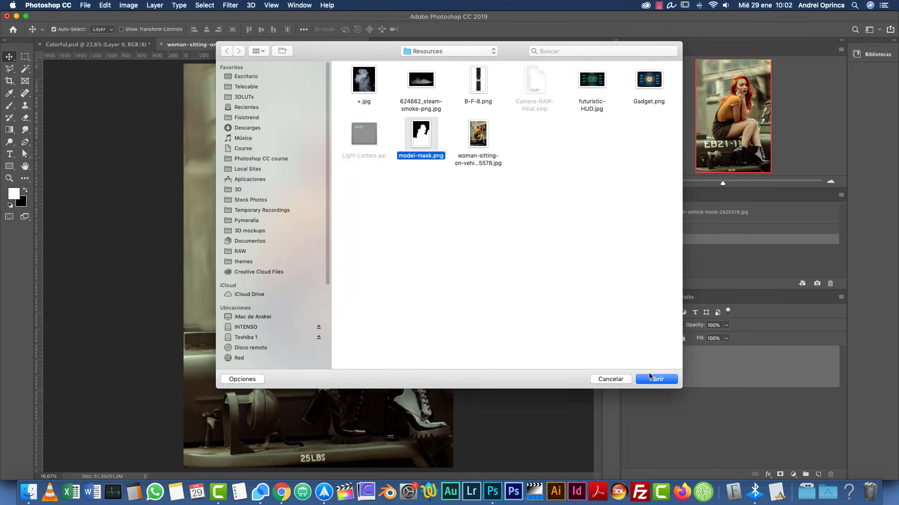
{"action": "left_click", "coordinate": [650, 382]}
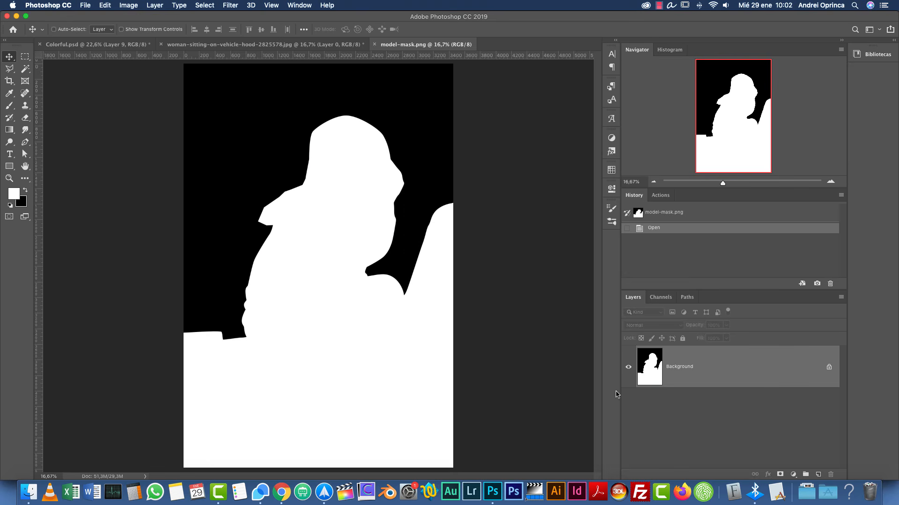
{"action": "key", "text": "super+a"}
{"action": "key", "text": "super+c"}
{"action": "key", "text": "super+w"}
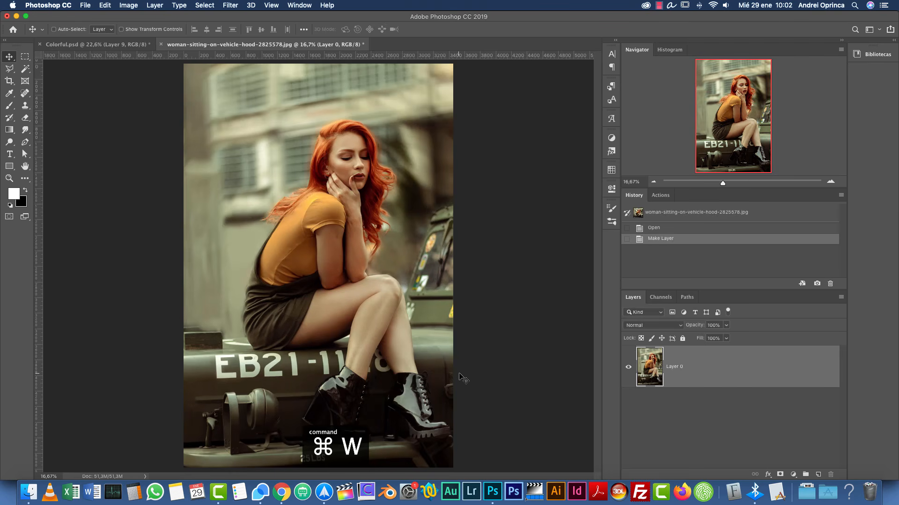
Step: Add a layer mask to Layer 0 and paste the copied black-and-white mask into it, then deselect and show the masked photo
{"action": "left_click", "coordinate": [780, 473]}
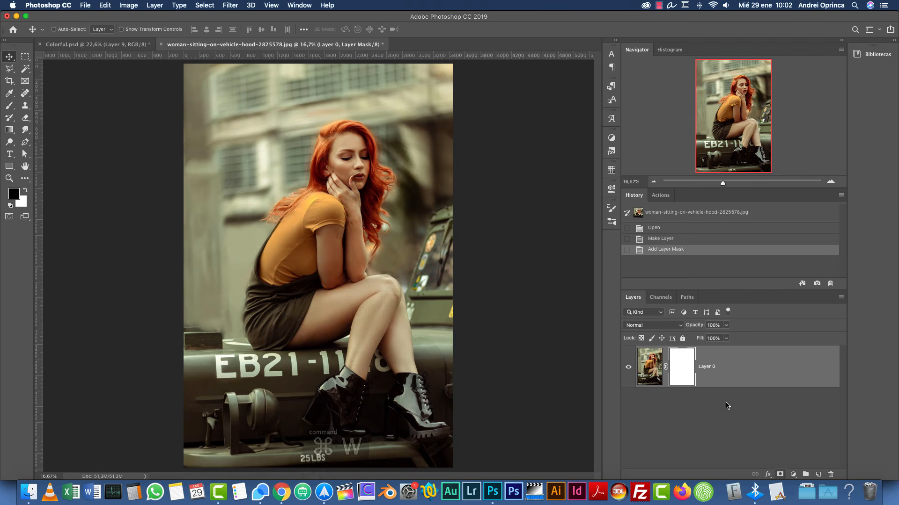
{"action": "left_click", "coordinate": [682, 366], "text": "alt"}
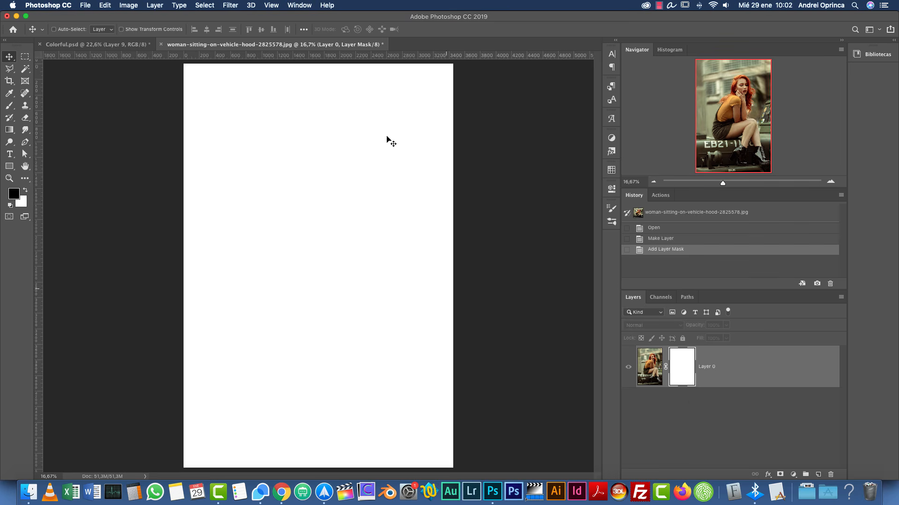
{"action": "key", "text": "super+v"}
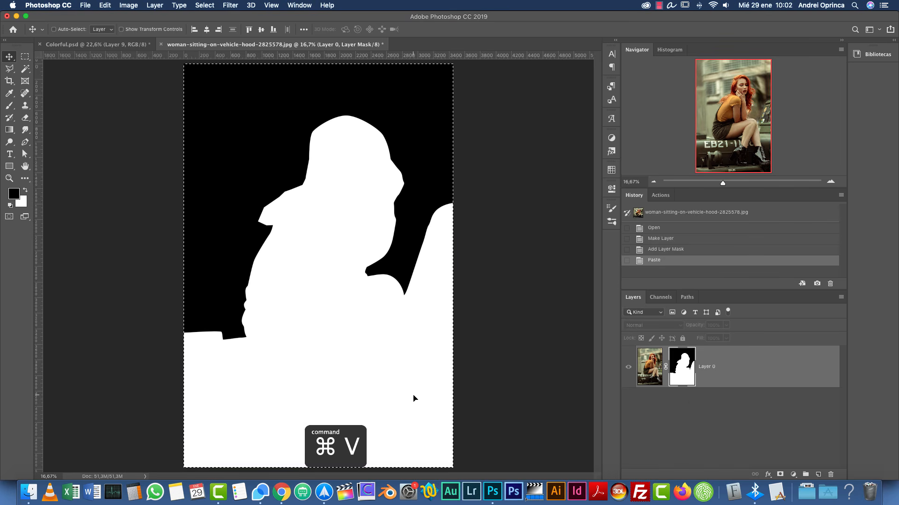
{"action": "key", "text": "super+d"}
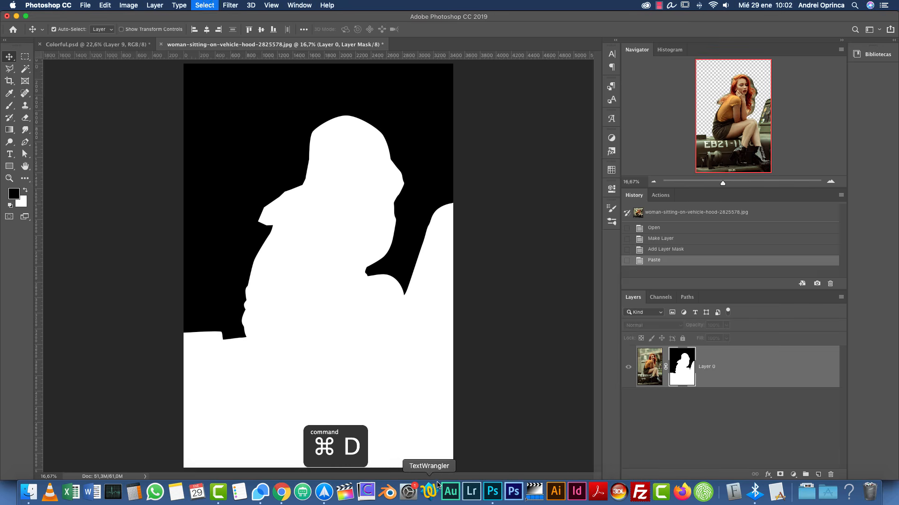
{"action": "left_click", "coordinate": [677, 372], "text": "alt"}
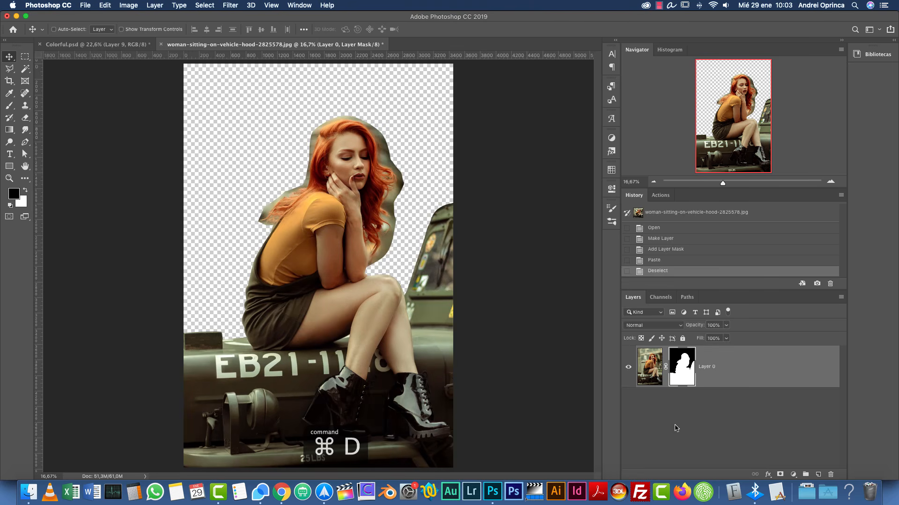
Step: Inspect the mask edges around the woman's arm, hair and face at 100% and 50% before returning to the full image
{"action": "key", "text": "super+1"}
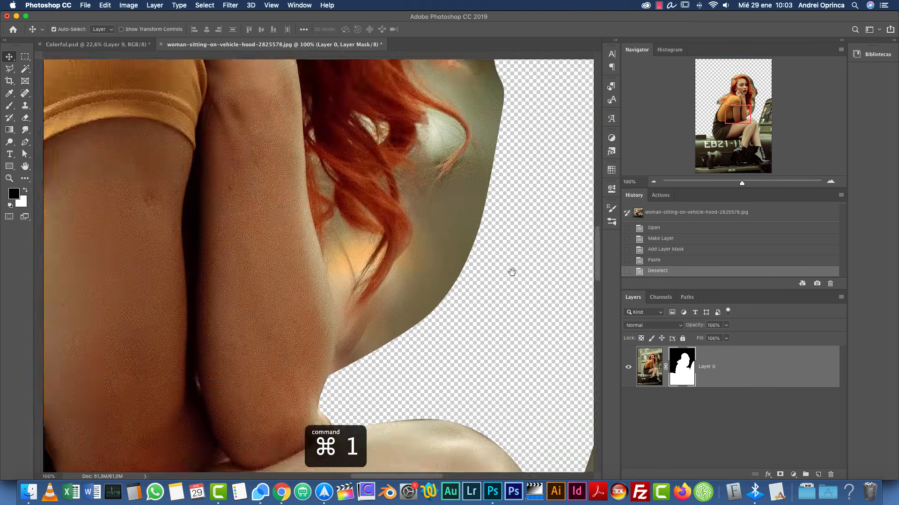
{"action": "left_click_drag", "start_coordinate": [511, 272], "coordinate": [423, 244]}
{"action": "left_click_drag", "start_coordinate": [398, 141], "coordinate": [455, 275]}
{"action": "left_click_drag", "start_coordinate": [483, 349], "coordinate": [502, 393]}
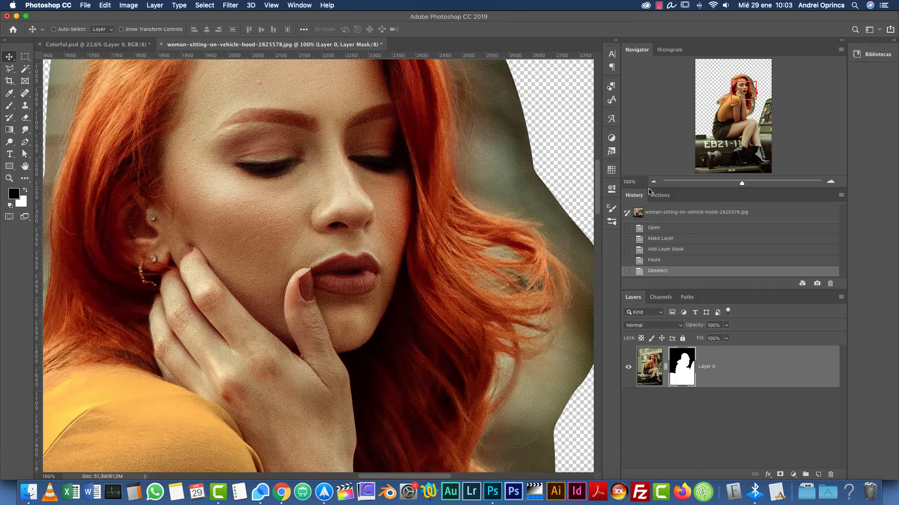
{"action": "left_click", "coordinate": [653, 181]}
{"action": "left_click", "coordinate": [653, 181]}
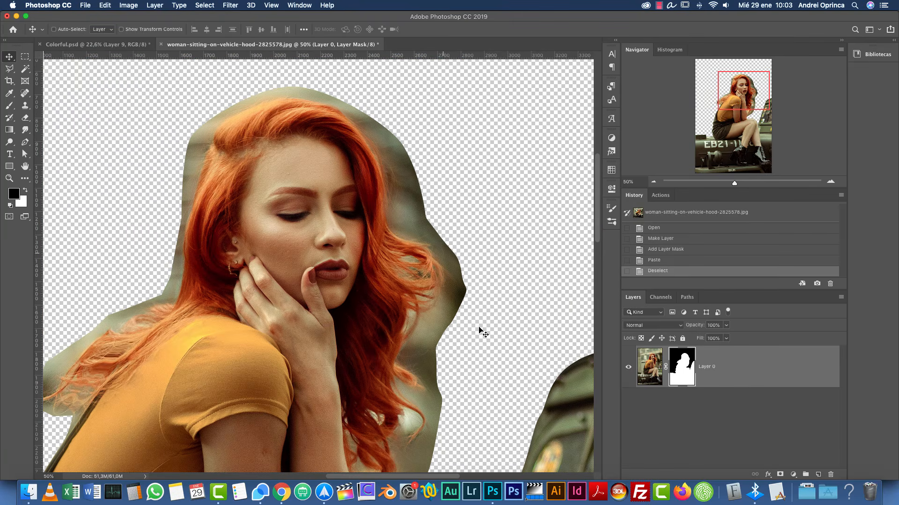
{"action": "key", "text": "super+minus"}
{"action": "key", "text": "super+minus"}
{"action": "left_click", "coordinate": [653, 183]}
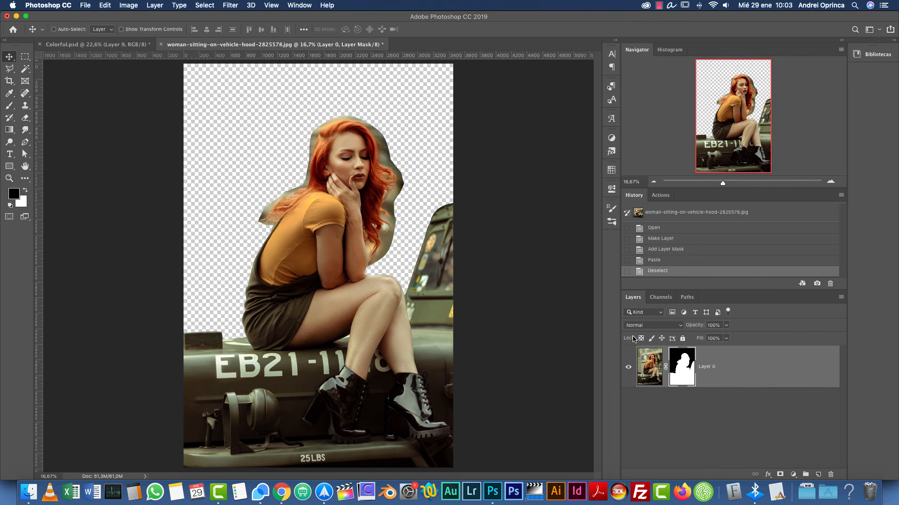
Step: Rename the masked photo layer as model
{"action": "double_click", "coordinate": [708, 368]}
{"action": "type", "text": "model"}
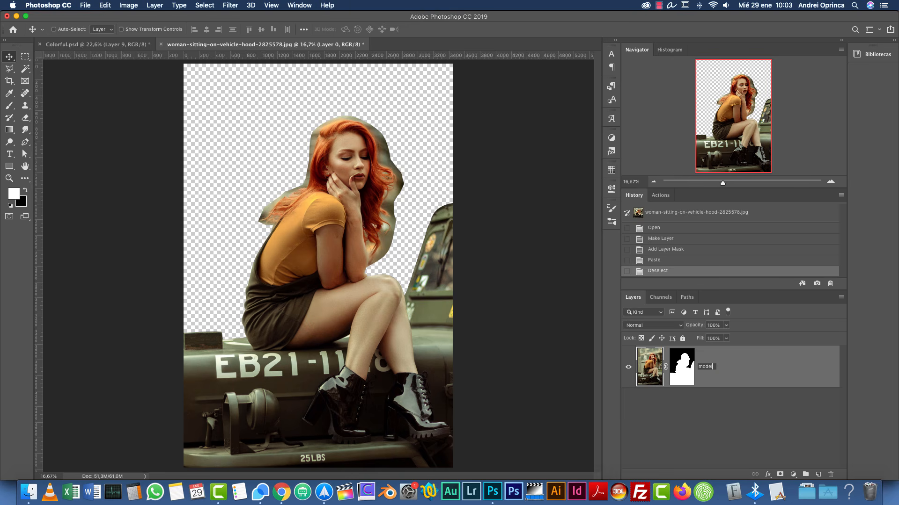
{"action": "key", "text": "Return"}
Step: Start opening another file and browse from Resources up to the Colorful folder and into its Neons subfolder
{"action": "key", "text": "super+o"}
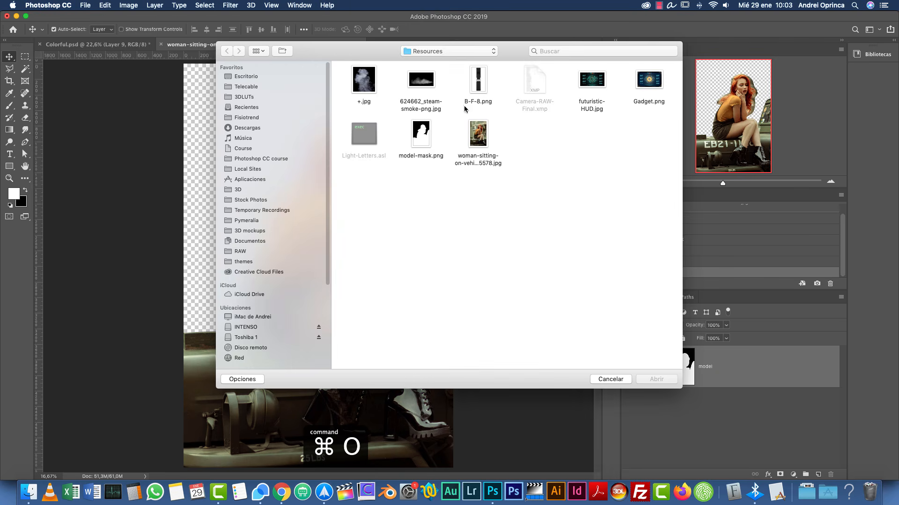
{"action": "left_click", "coordinate": [445, 51]}
{"action": "left_click", "coordinate": [590, 162]}
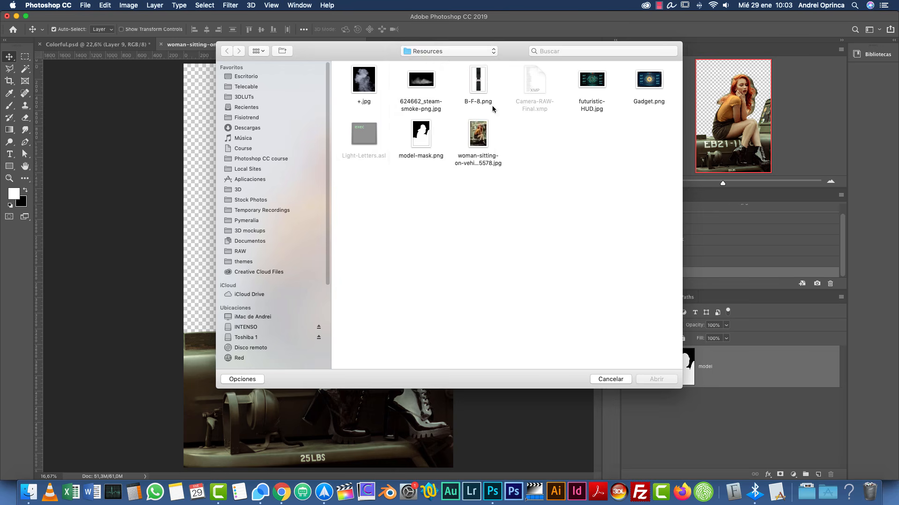
{"action": "left_click", "coordinate": [450, 50]}
{"action": "left_click", "coordinate": [434, 62]}
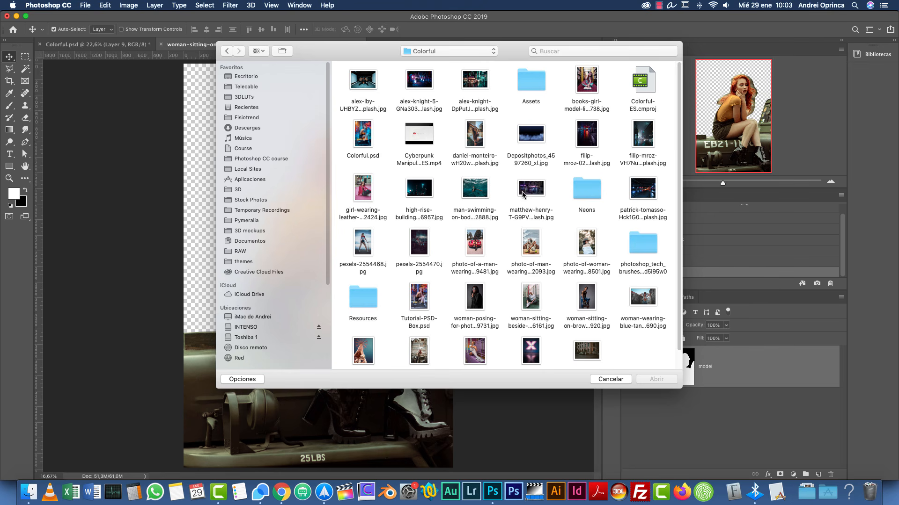
{"action": "left_click", "coordinate": [588, 191]}
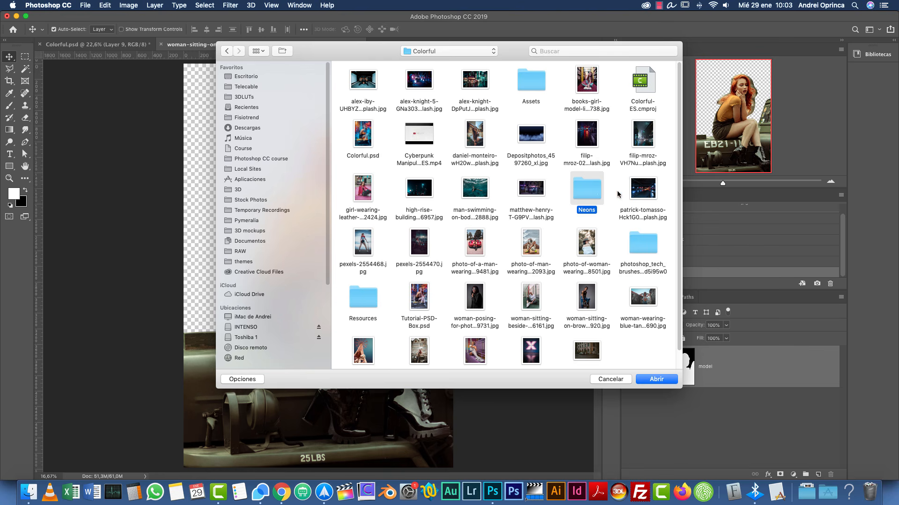
{"action": "double_click", "coordinate": [594, 195]}
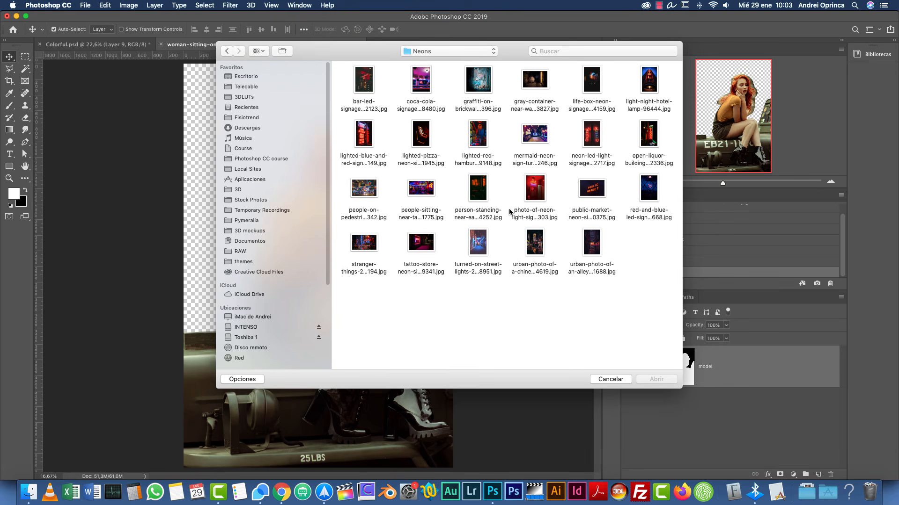
Step: Preview the people-on-pedestrian and Stranger Things street photos, and open stranger-things-2-sign-in-city-at-night-1089194.jpg
{"action": "left_click", "coordinate": [365, 188]}
{"action": "key", "text": "space"}
{"action": "key", "text": "space"}
{"action": "left_click", "coordinate": [353, 258]}
{"action": "key", "text": "space"}
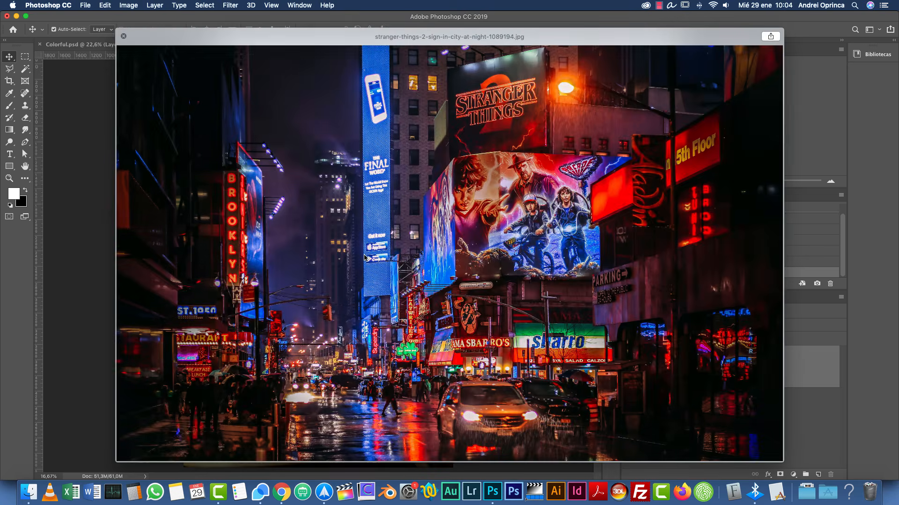
{"action": "key", "text": "space"}
{"action": "left_click", "coordinate": [368, 197]}
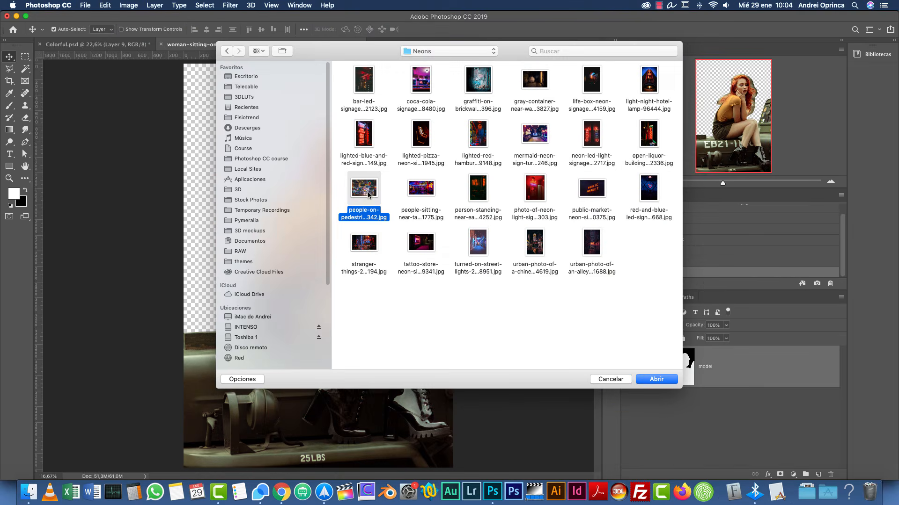
{"action": "key", "text": "space"}
{"action": "key", "text": "space"}
{"action": "left_click", "coordinate": [362, 248]}
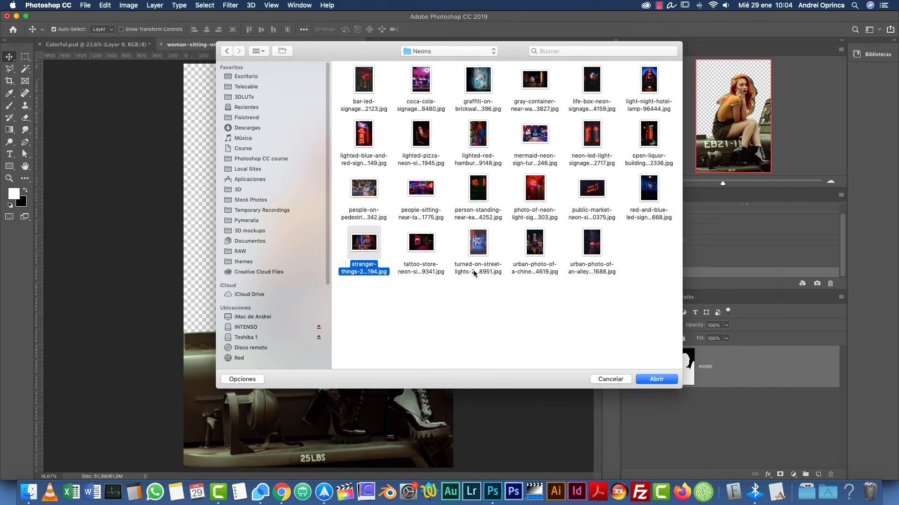
{"action": "left_click", "coordinate": [658, 379]}
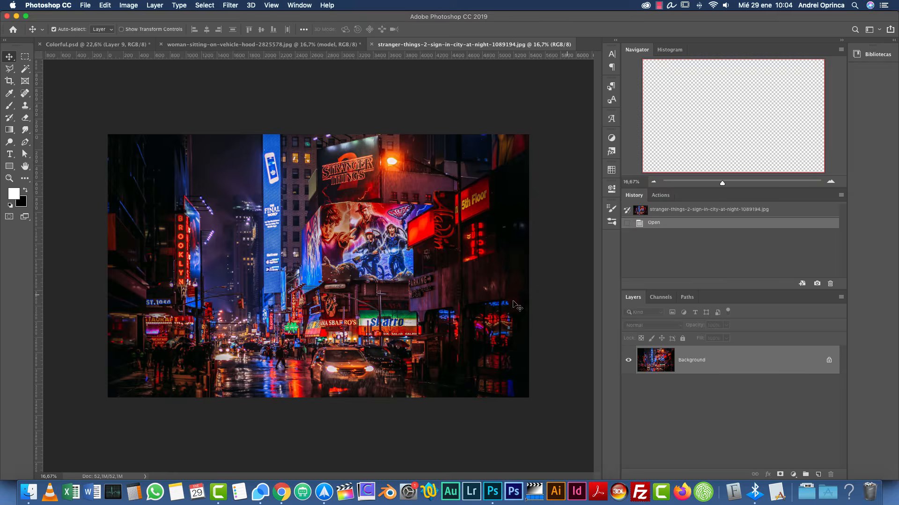
Step: Copy the whole night street photo, close its file and paste it into a new layer below the model layer
{"action": "key", "text": "super+a"}
{"action": "key", "text": "super+c"}
{"action": "key", "text": "super+w"}
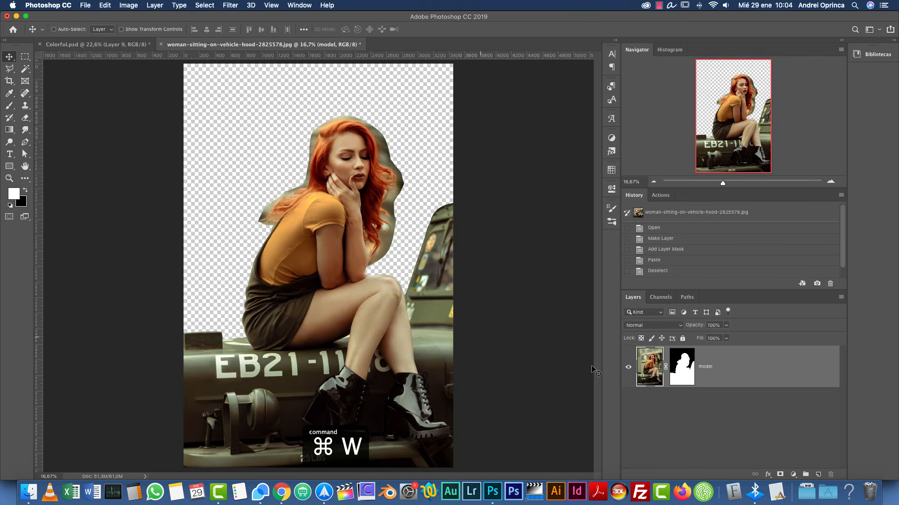
{"action": "left_click", "coordinate": [818, 474], "text": "super"}
{"action": "key", "text": "super+v"}
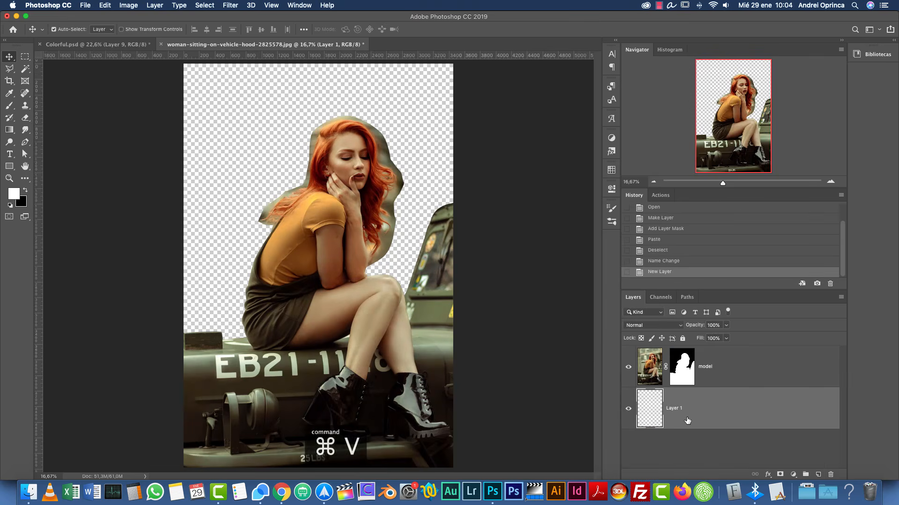
Step: Scale the street photo layer to 105.91% and position it behind the woman so it fills the upper part of the canvas
{"action": "key", "text": "super+t"}
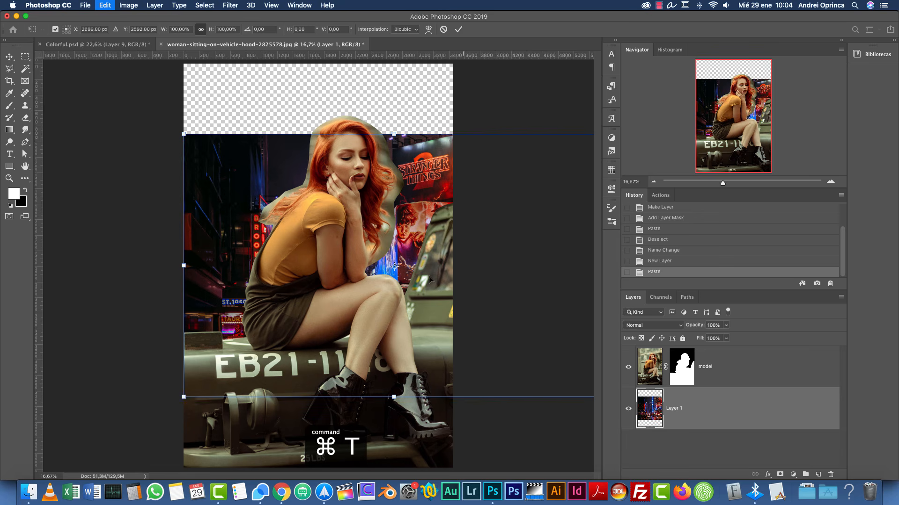
{"action": "left_click_drag", "start_coordinate": [421, 223], "coordinate": [352, 163]}
{"action": "left_click_drag", "start_coordinate": [512, 301], "coordinate": [589, 350]}
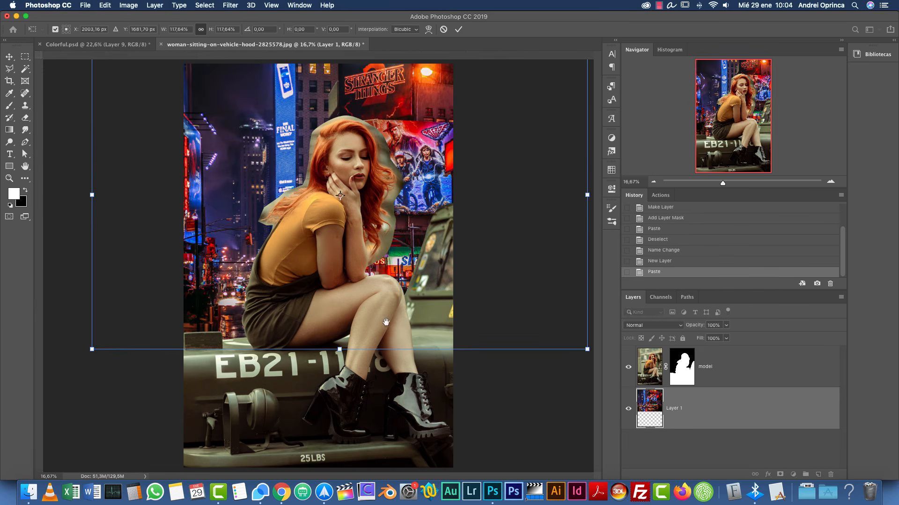
{"action": "key", "text": "super+minus"}
{"action": "left_click_drag", "start_coordinate": [367, 232], "coordinate": [351, 250]}
{"action": "left_click_drag", "start_coordinate": [482, 347], "coordinate": [465, 323]}
{"action": "left_click_drag", "start_coordinate": [352, 272], "coordinate": [371, 265]}
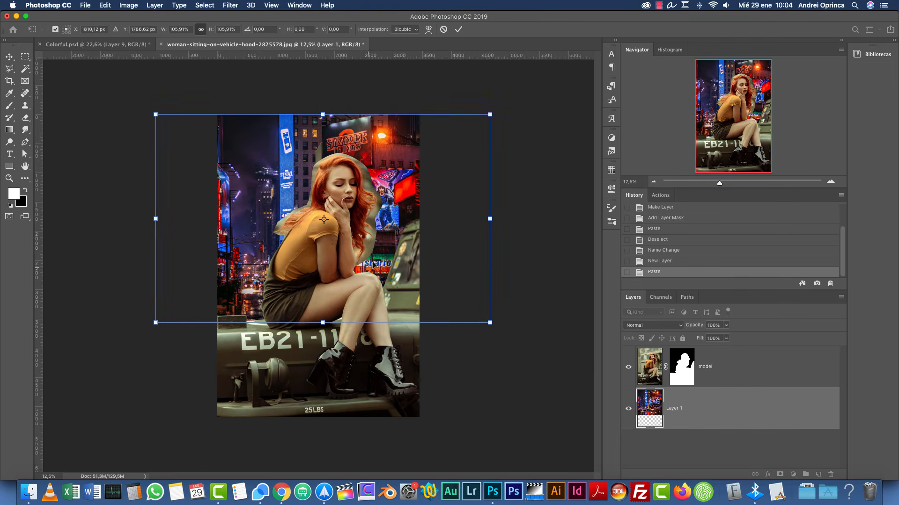
{"action": "key", "text": "Return"}
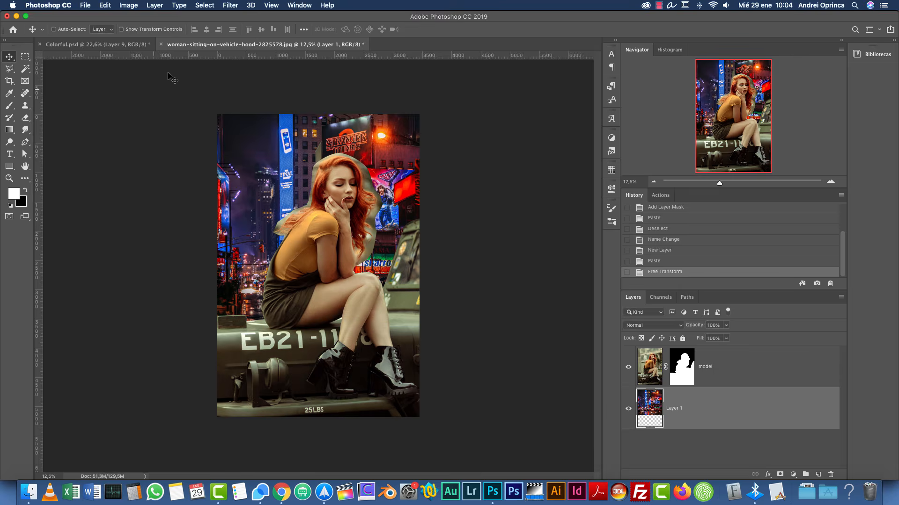
Step: Switch to Colorful.psd and show only its bottom stranger-things-2-sign-in-city-at-night-1089194 layer to examine the blurred background
{"action": "left_click", "coordinate": [136, 44]}
{"action": "scroll", "coordinate": [513, 200], "scroll_direction": "up", "scroll_amount": 5}
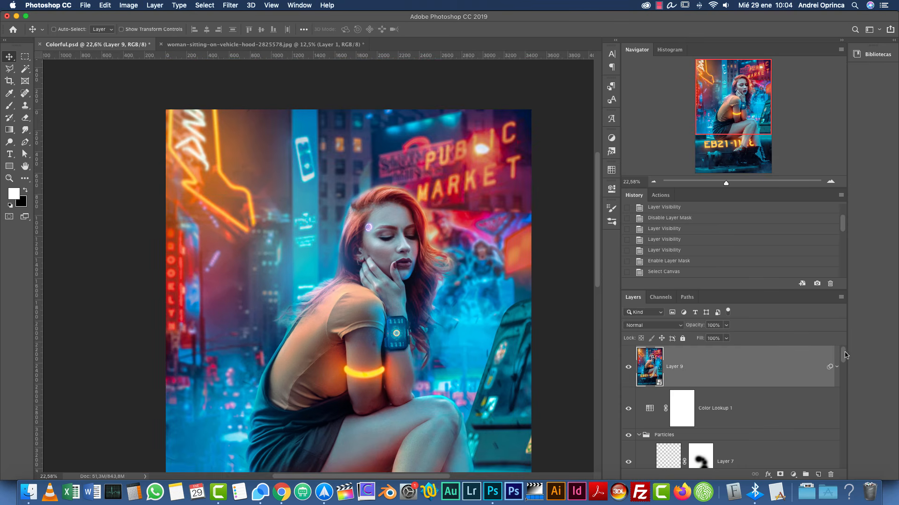
{"action": "left_click_drag", "start_coordinate": [844, 354], "coordinate": [851, 468]}
{"action": "left_click", "coordinate": [629, 448], "text": "alt"}
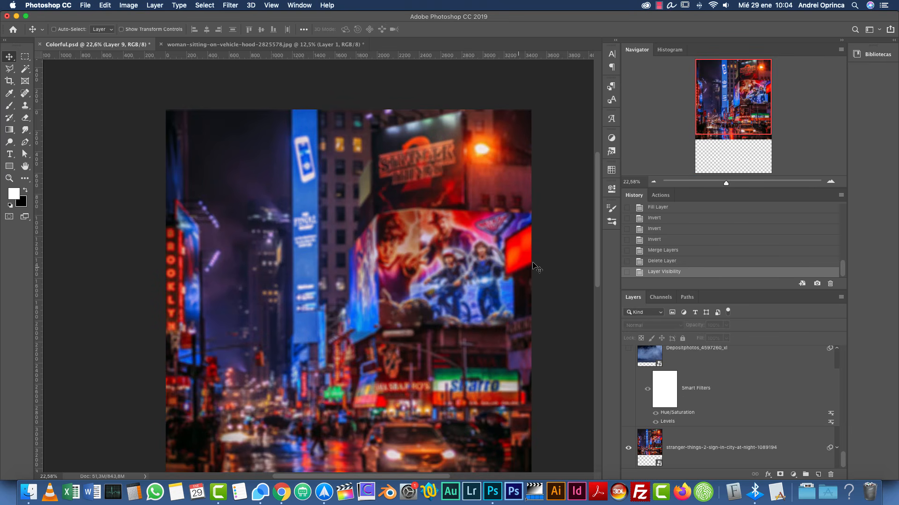
Step: Return to the woman-sitting-on-vehicle-hood document, nudge the street photo layer slightly right behind the woman and rename it BG
{"action": "left_click", "coordinate": [300, 46]}
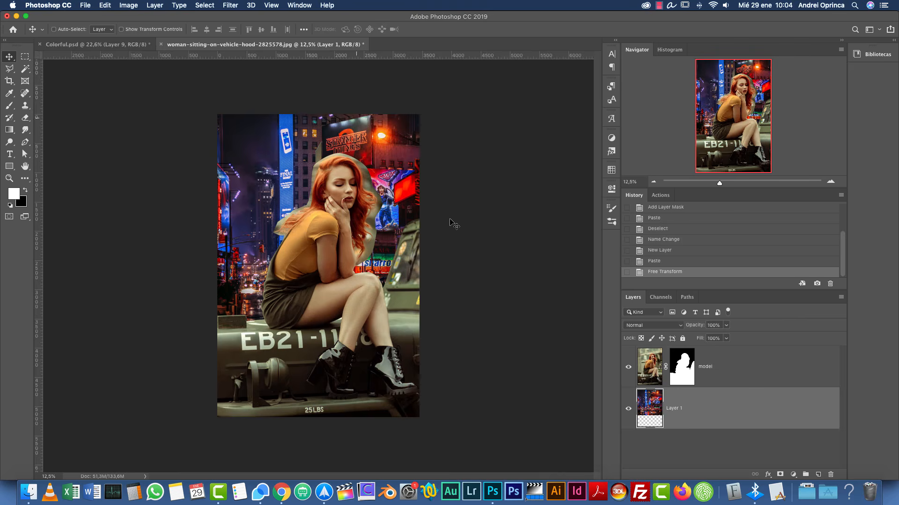
{"action": "key", "text": "super+r"}
{"action": "key", "text": "super+r"}
{"action": "key", "text": "super+t"}
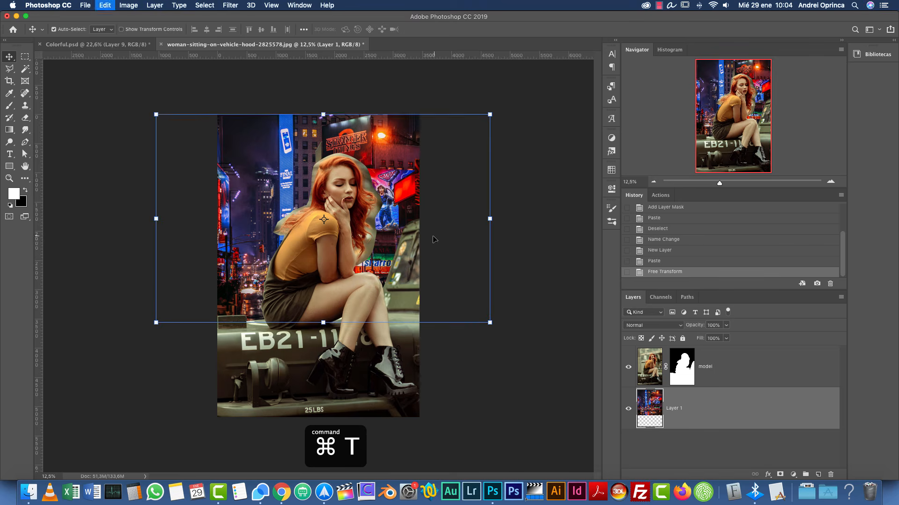
{"action": "left_click_drag", "start_coordinate": [396, 238], "coordinate": [402, 236]}
{"action": "key", "text": "Return"}
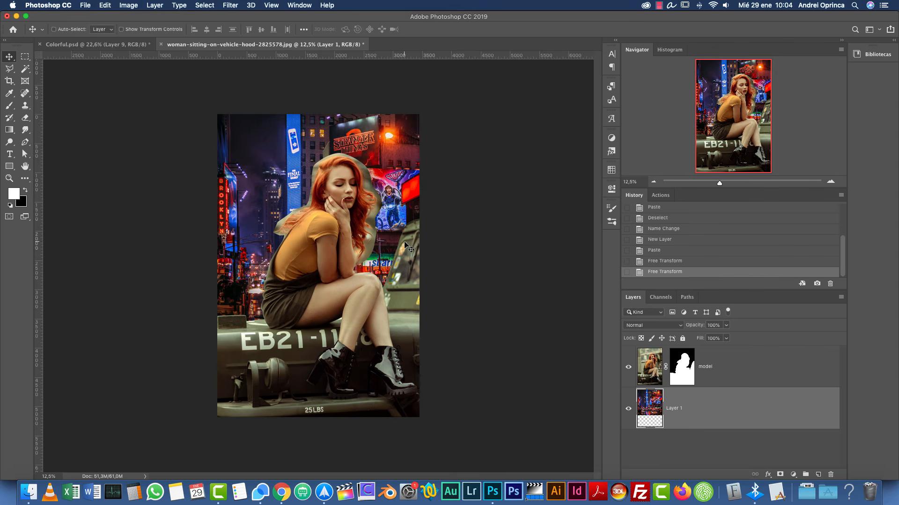
{"action": "double_click", "coordinate": [677, 409]}
{"action": "type", "text": "BG"}
{"action": "key", "text": "Return"}
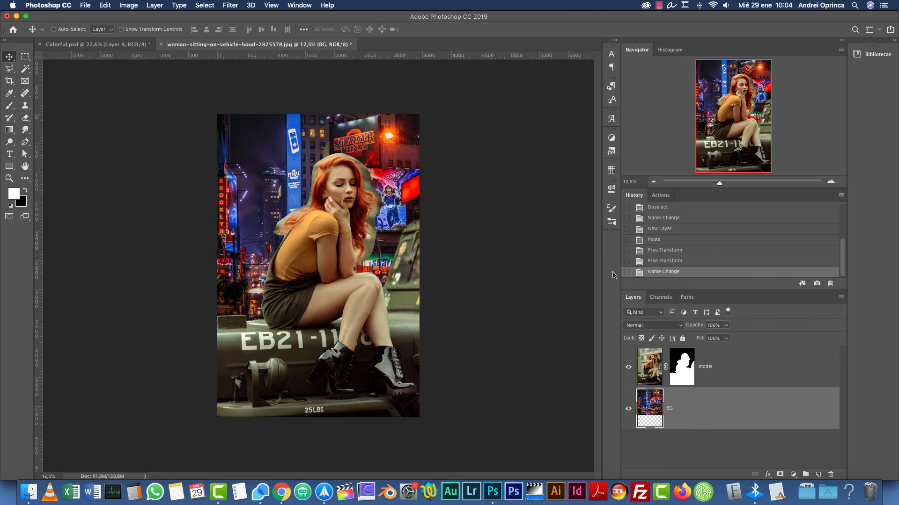
{"action": "left_click", "coordinate": [231, 5]}
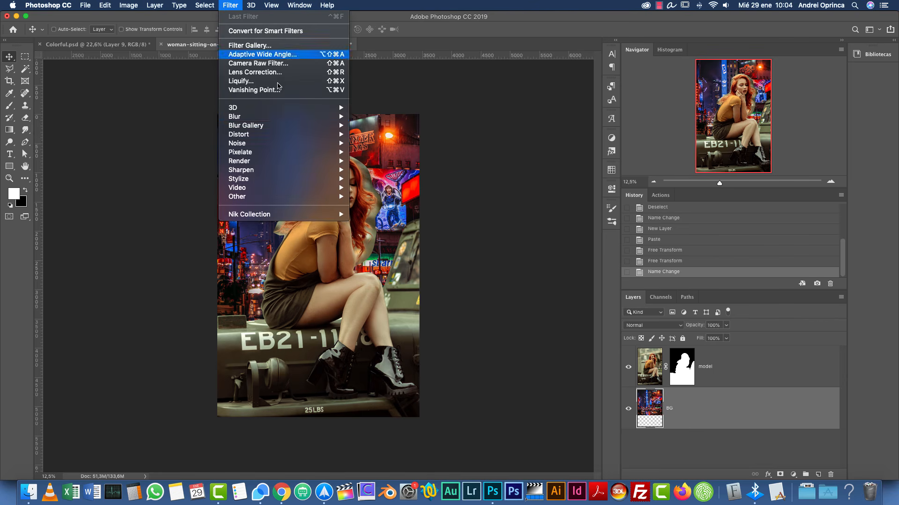
{"action": "mouse_move", "coordinate": [299, 125]}
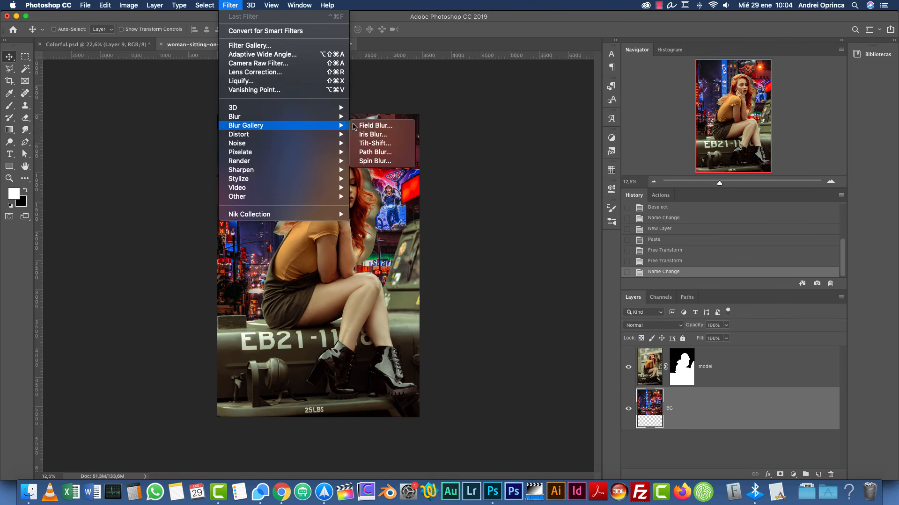
{"action": "left_click", "coordinate": [370, 126]}
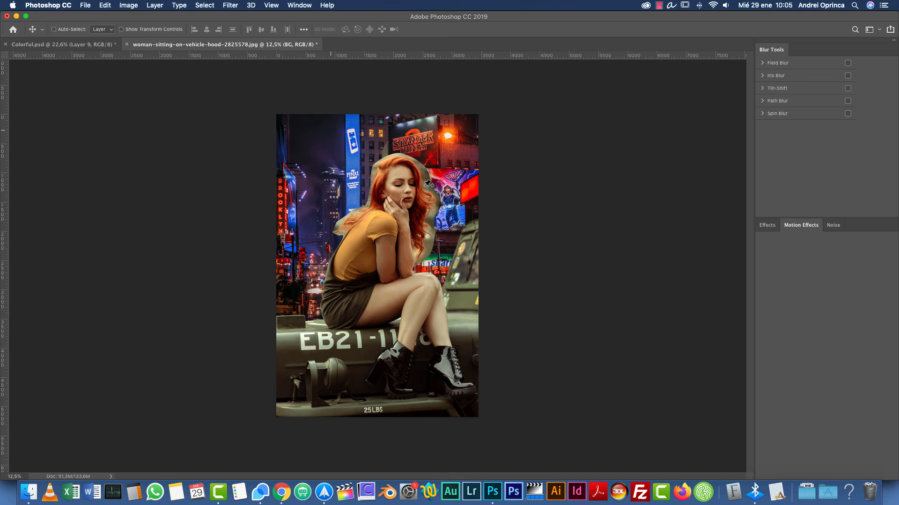
{"action": "key", "text": "Escape"}
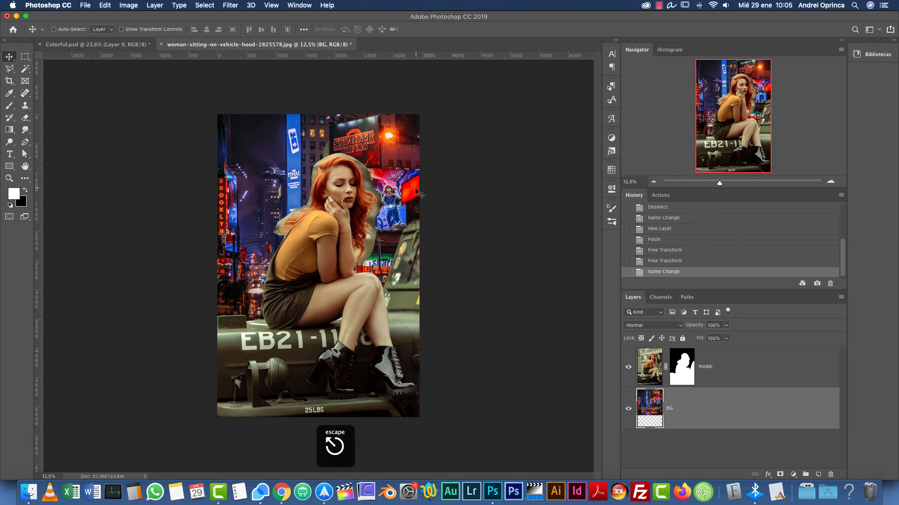
Step: Resize the whole image to 2000 px wide by 3000 px high
{"action": "key", "text": "alt+super+i"}
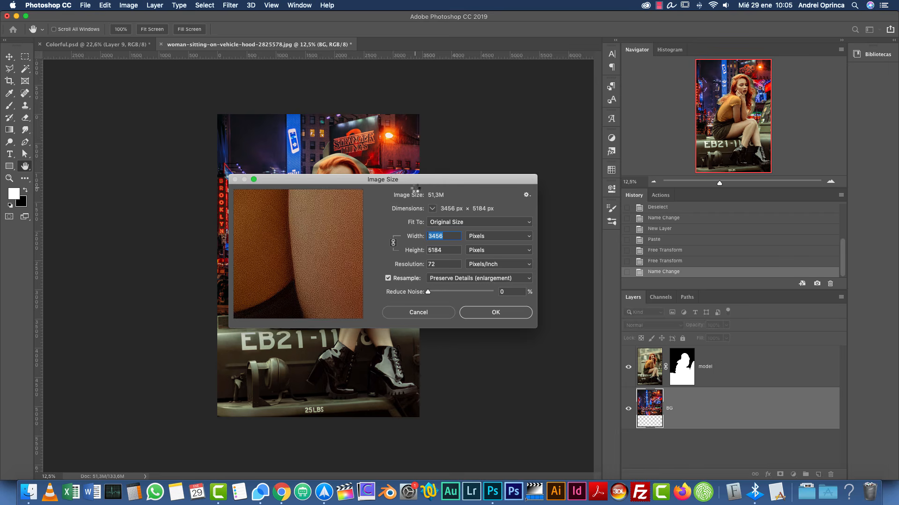
{"action": "type", "text": "2000"}
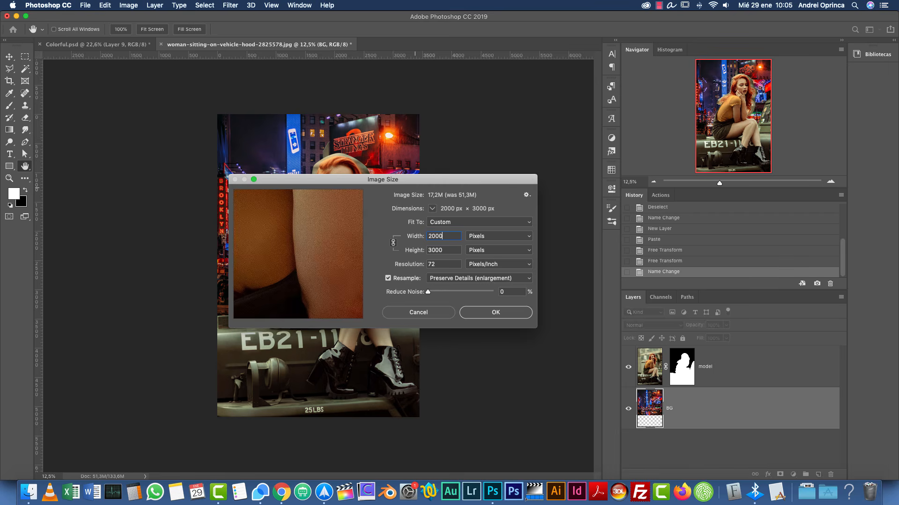
{"action": "key", "text": "Return"}
{"action": "key", "text": "v"}
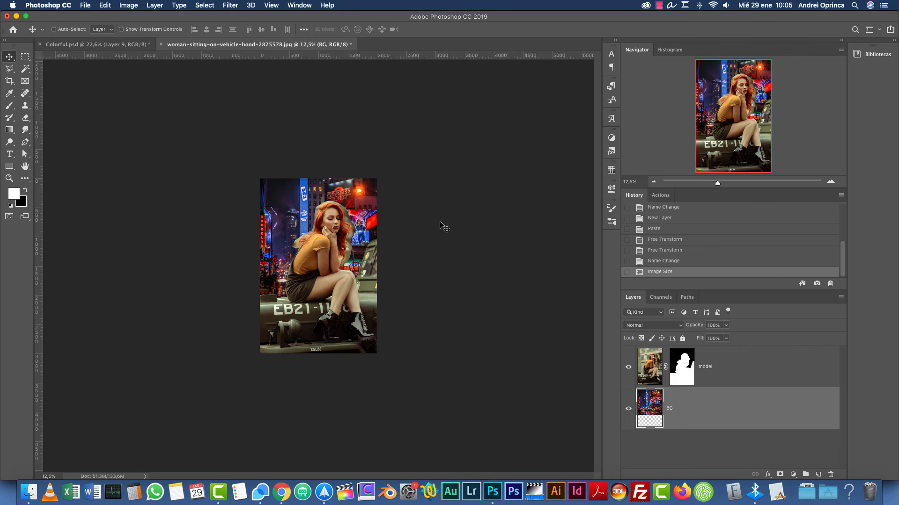
Step: Apply a Field Blur of 20 px to the BG layer
{"action": "left_click", "coordinate": [831, 182]}
{"action": "left_click", "coordinate": [830, 183]}
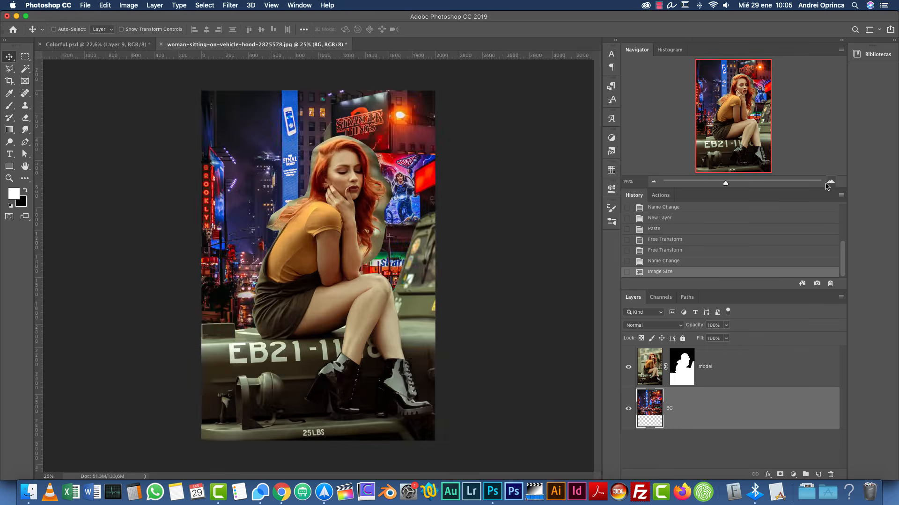
{"action": "left_click", "coordinate": [830, 182]}
{"action": "key", "text": "super+r"}
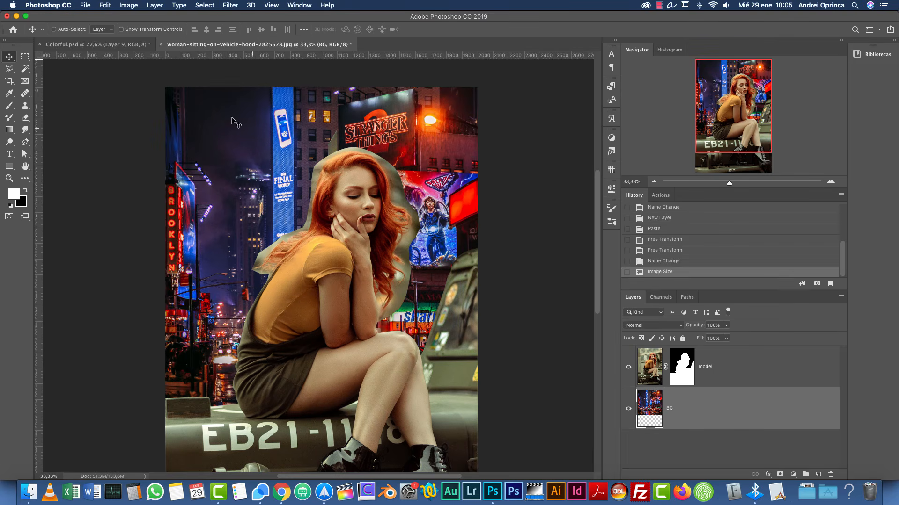
{"action": "left_click", "coordinate": [230, 6]}
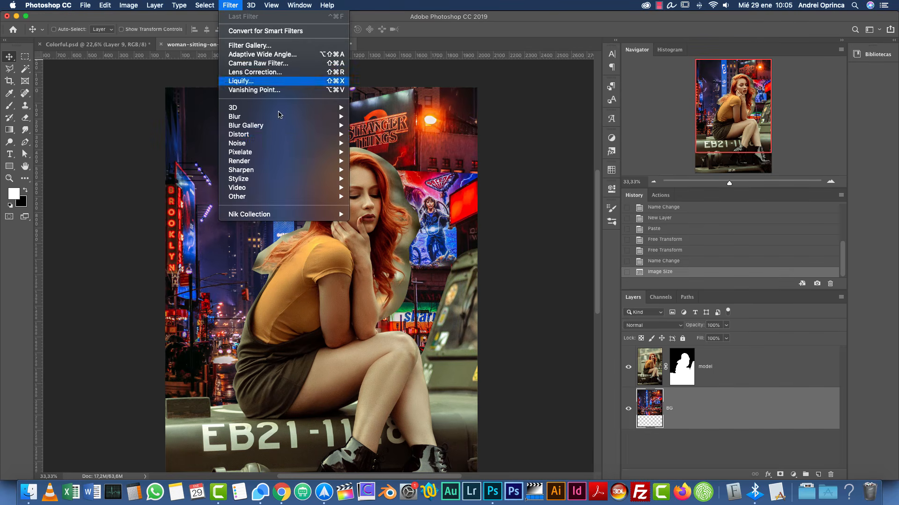
{"action": "mouse_move", "coordinate": [266, 120]}
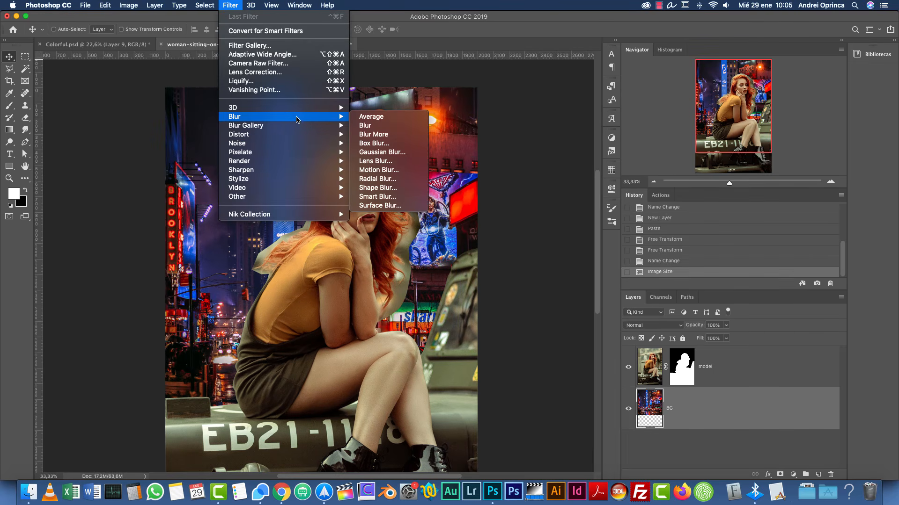
{"action": "mouse_move", "coordinate": [312, 124]}
{"action": "left_click", "coordinate": [374, 126]}
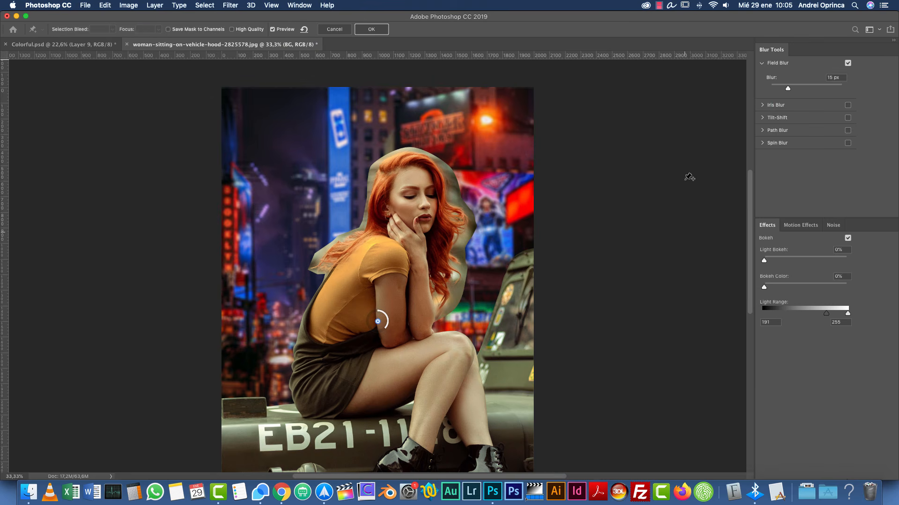
{"action": "left_click_drag", "start_coordinate": [788, 88], "coordinate": [792, 90]}
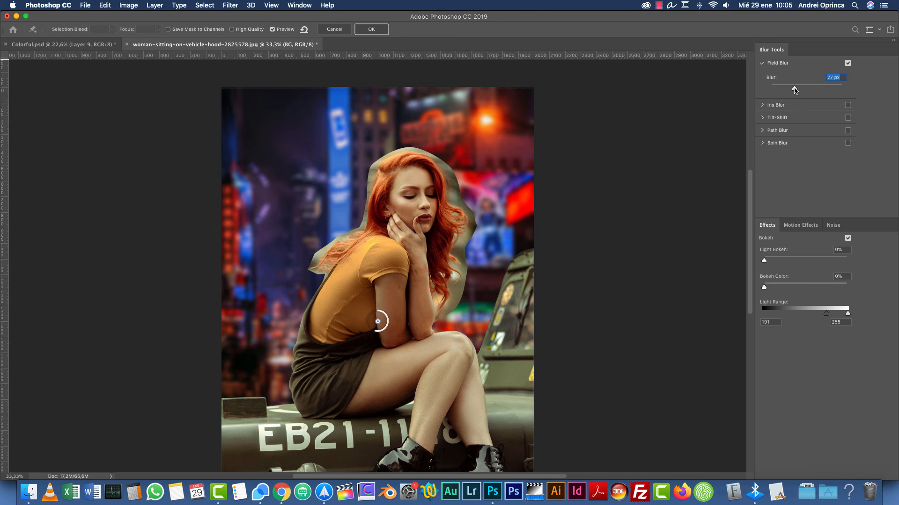
{"action": "type", "text": "25"}
{"action": "key", "text": "Return"}
{"action": "type", "text": "20"}
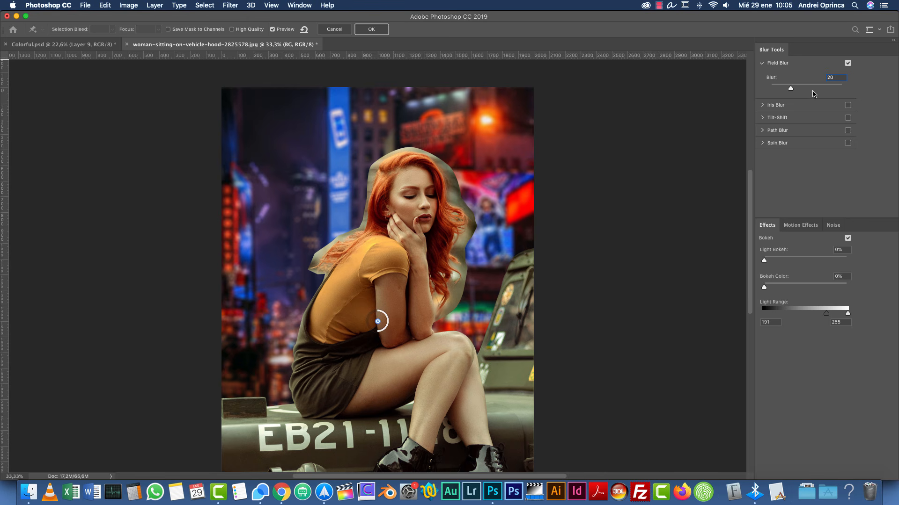
{"action": "left_click", "coordinate": [837, 79]}
{"action": "left_click", "coordinate": [372, 30]}
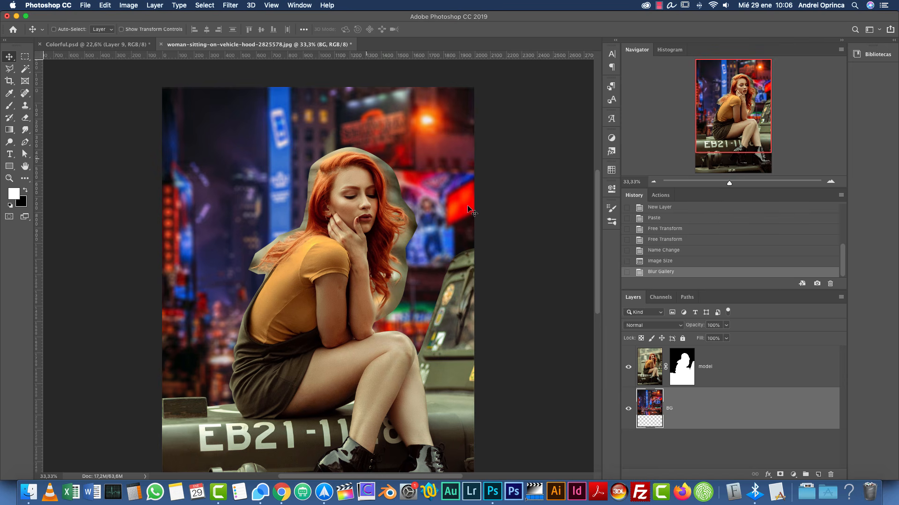
Step: Preview and open 624662_steam-smoke-png.jpg from the Resources folder inside Colorful
{"action": "left_click_drag", "start_coordinate": [443, 379], "coordinate": [458, 257]}
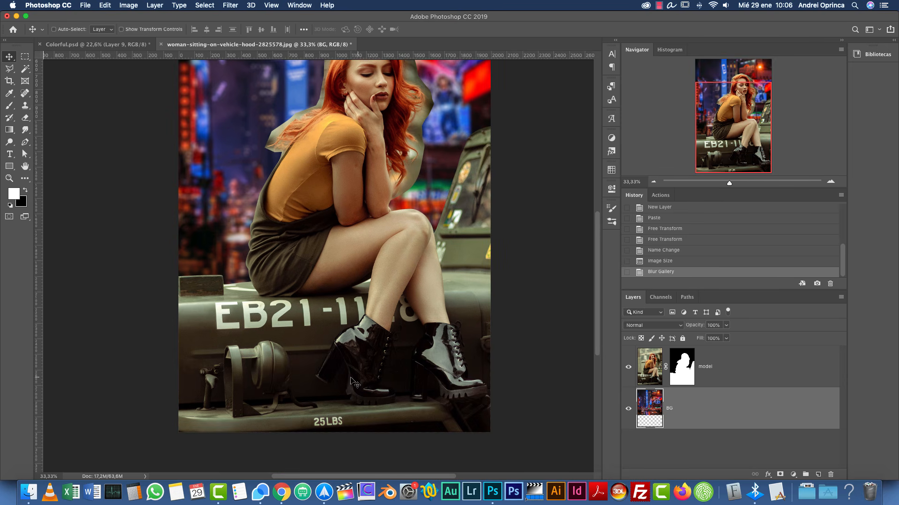
{"action": "key", "text": "super+o"}
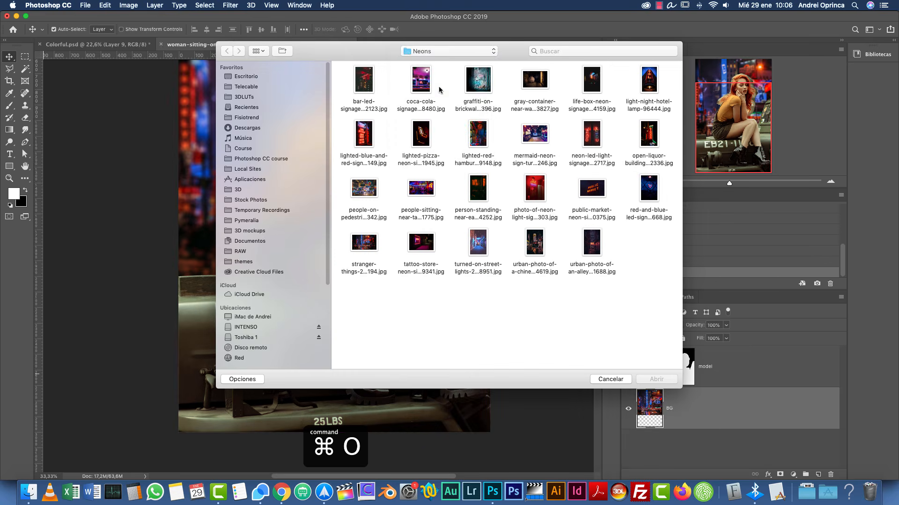
{"action": "left_click", "coordinate": [449, 51]}
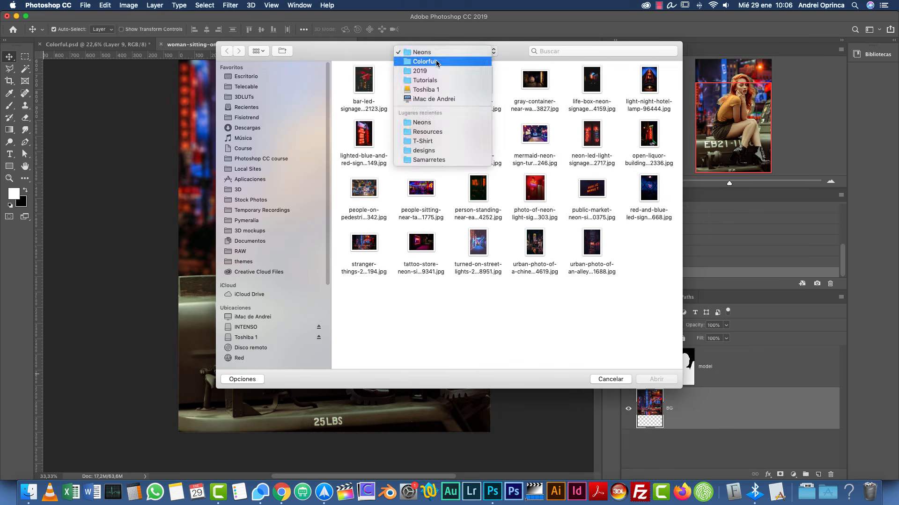
{"action": "left_click", "coordinate": [426, 61]}
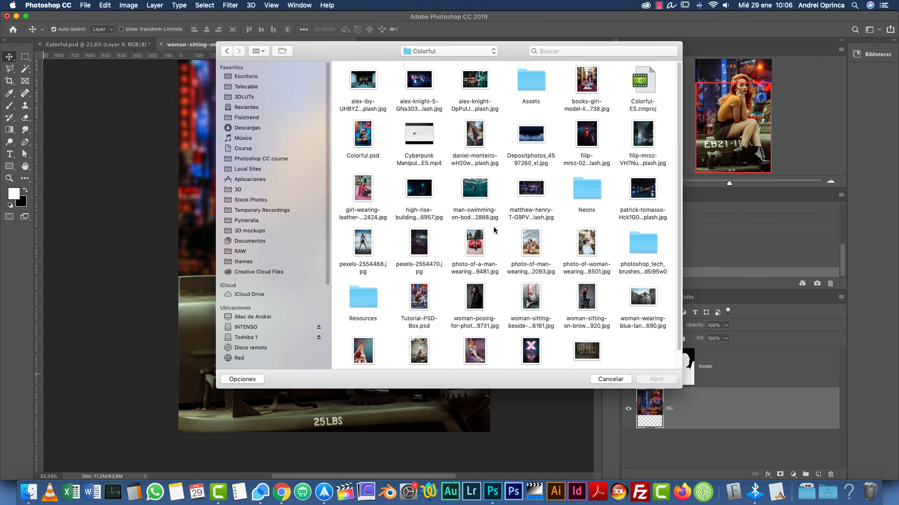
{"action": "left_click", "coordinate": [365, 299]}
{"action": "double_click", "coordinate": [373, 296]}
{"action": "left_click", "coordinate": [431, 93]}
{"action": "key", "text": "space"}
{"action": "key", "text": "space"}
{"action": "left_click", "coordinate": [665, 382]}
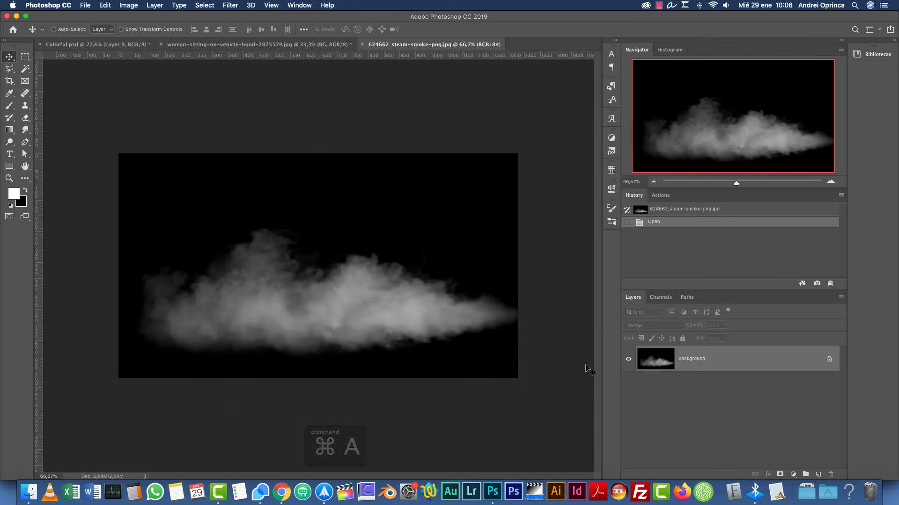
Step: Cut the whole smoke image, close its file without saving and paste it as a new layer above the model layer
{"action": "key", "text": "super+a"}
{"action": "key", "text": "super+x"}
{"action": "key", "text": "super+w"}
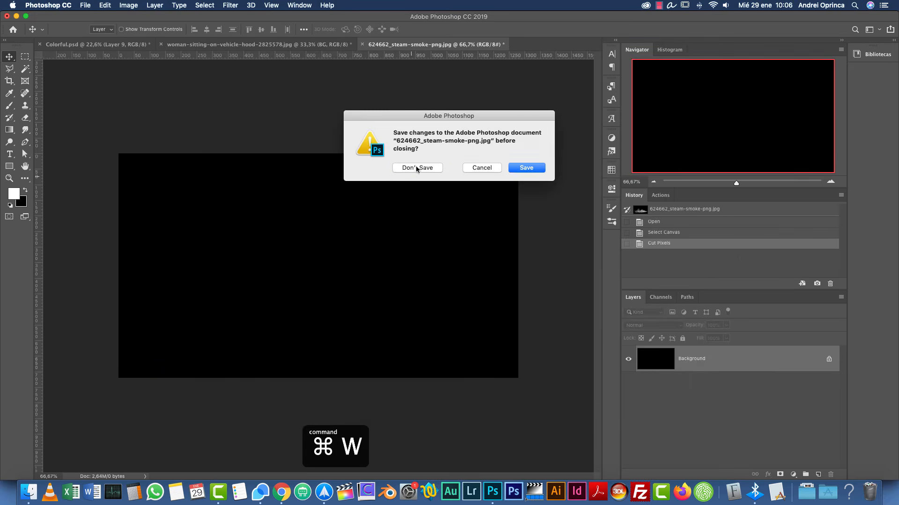
{"action": "left_click", "coordinate": [415, 169]}
{"action": "key", "text": "super+v"}
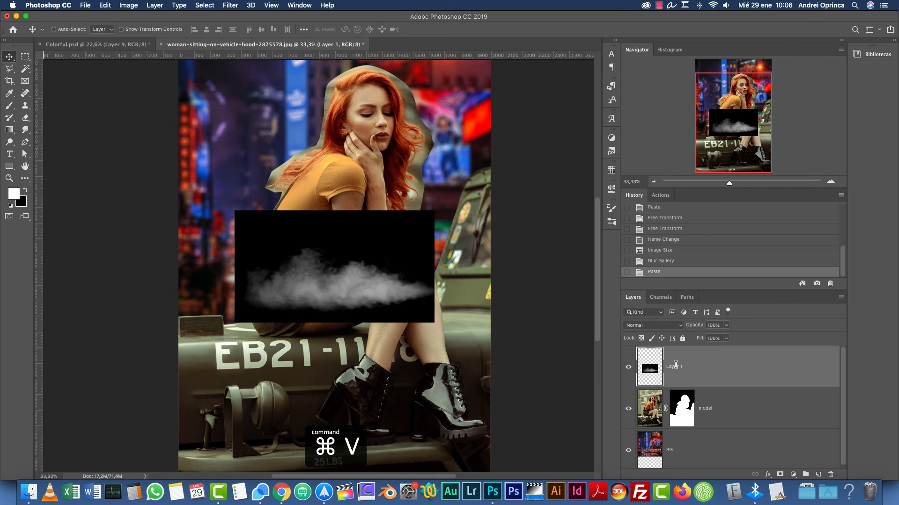
Step: Rename the pasted smoke layer to smoke foreground and set its blend mode to Screen
{"action": "double_click", "coordinate": [675, 367]}
{"action": "type", "text": "smok"}
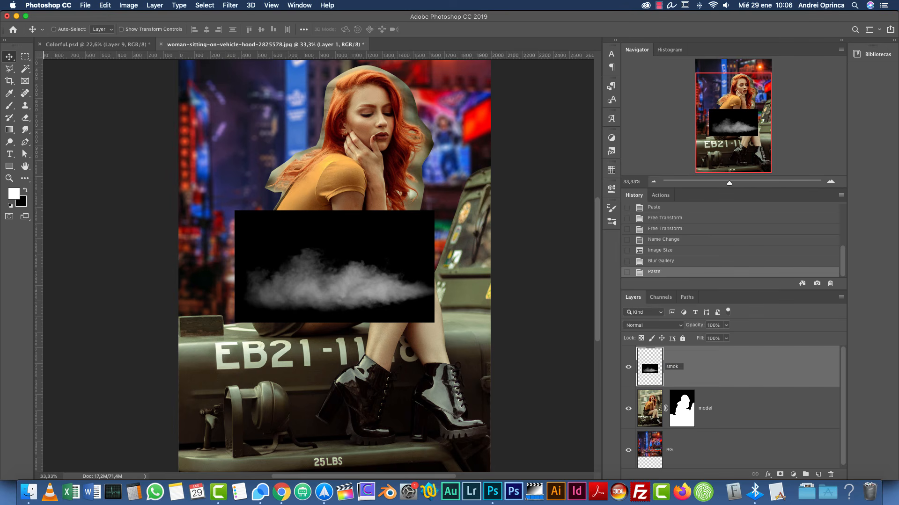
{"action": "type", "text": "e foreground"}
{"action": "key", "text": "Return"}
{"action": "left_click", "coordinate": [657, 325]}
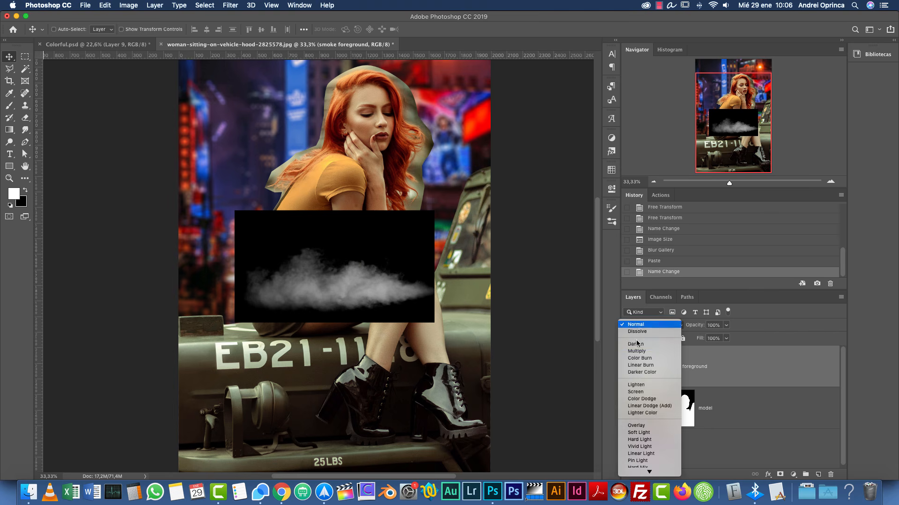
{"action": "left_click", "coordinate": [645, 395]}
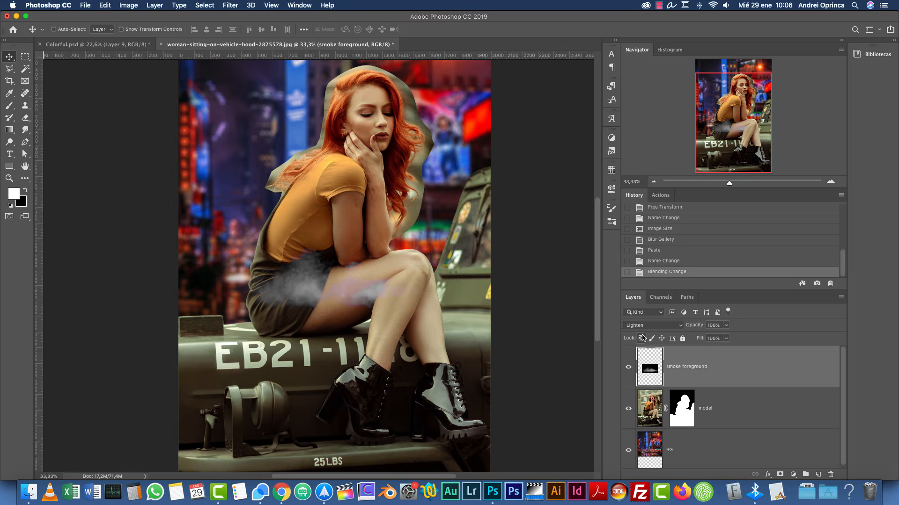
{"action": "left_click", "coordinate": [646, 326]}
{"action": "left_click", "coordinate": [647, 333]}
Step: Enlarge the smoke foreground layer and position it across the bottom of the image, over the boots and vehicle bumper
{"action": "key", "text": "super+t"}
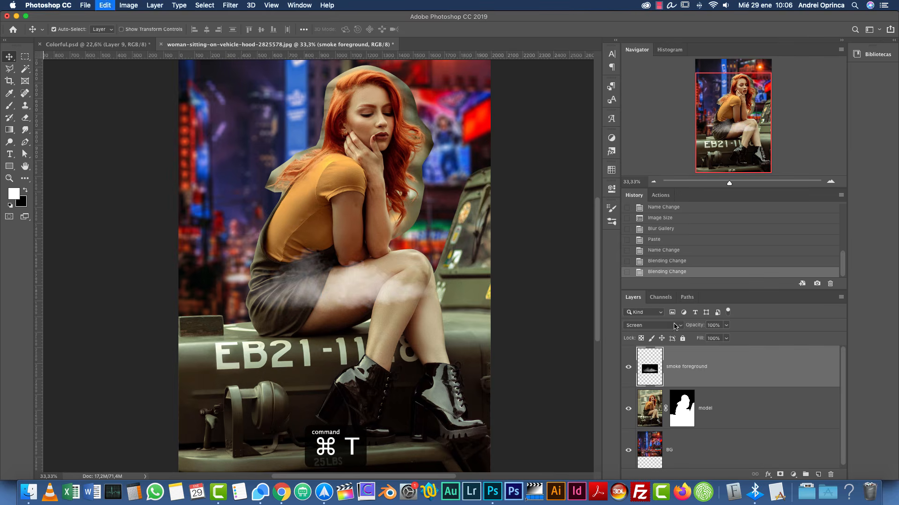
{"action": "left_click", "coordinate": [654, 182]}
{"action": "left_click", "coordinate": [653, 182]}
{"action": "left_click", "coordinate": [654, 182]}
{"action": "left_click_drag", "start_coordinate": [355, 255], "coordinate": [461, 194]}
{"action": "left_click_drag", "start_coordinate": [398, 251], "coordinate": [363, 344]}
{"action": "left_click_drag", "start_coordinate": [426, 287], "coordinate": [533, 231]}
{"action": "left_click_drag", "start_coordinate": [445, 298], "coordinate": [407, 288]}
{"action": "key", "text": "Return"}
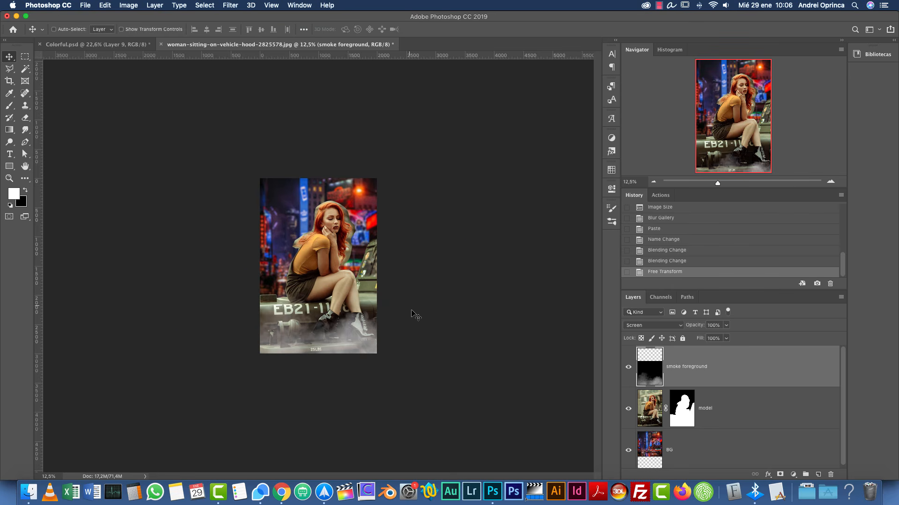
Step: Try adjusting the opacity of the smoke foreground layer
{"action": "left_click", "coordinate": [829, 180]}
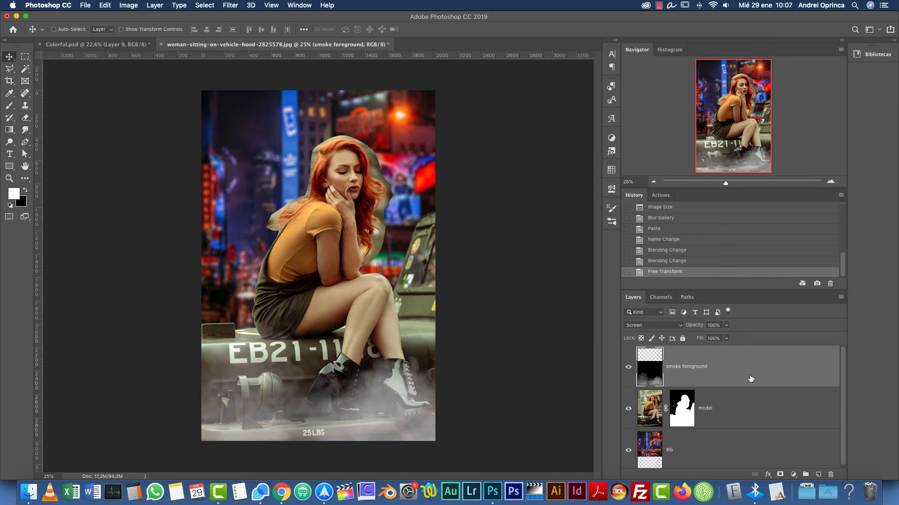
{"action": "left_click", "coordinate": [726, 326]}
{"action": "left_click_drag", "start_coordinate": [726, 337], "coordinate": [758, 373]}
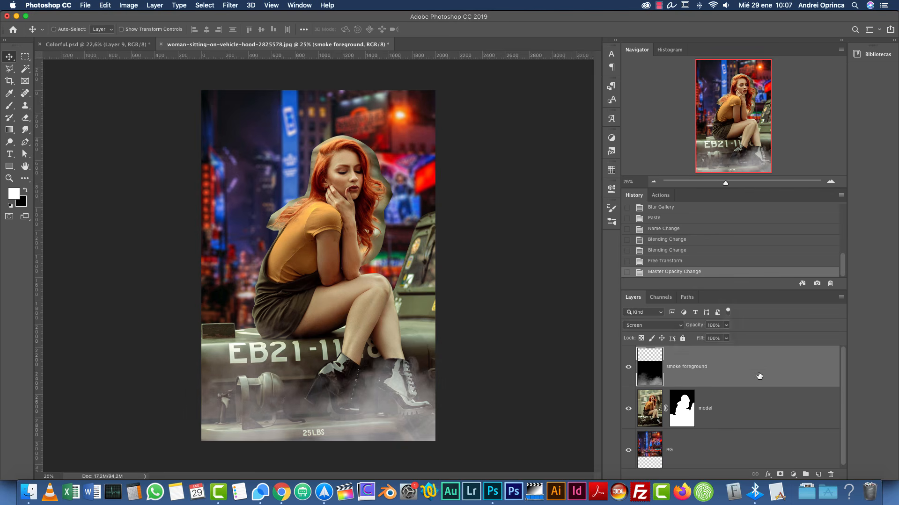
{"action": "double_click", "coordinate": [756, 377]}
{"action": "left_click", "coordinate": [762, 191]}
Step: Darken the smoke foreground layer with a Curves adjustment that lowers the midtones from input 148 to output 88
{"action": "key", "text": "super+m"}
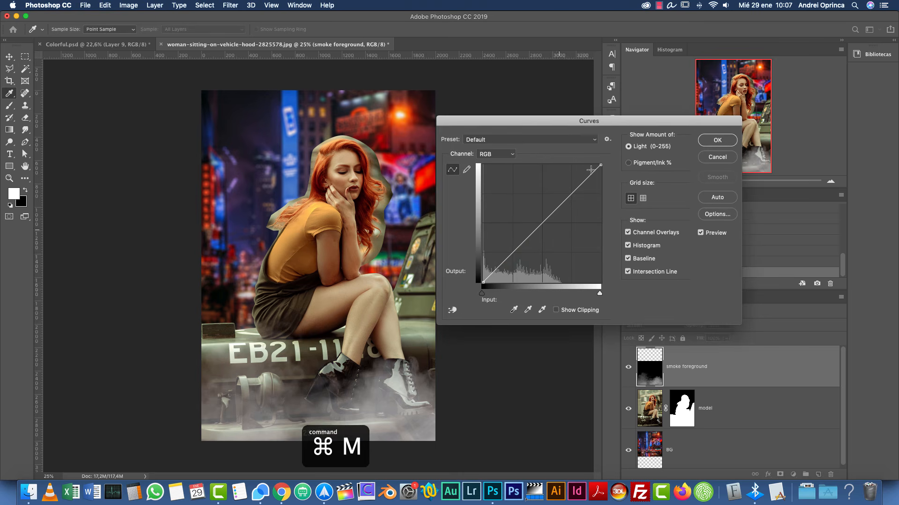
{"action": "left_click_drag", "start_coordinate": [591, 121], "coordinate": [669, 114]}
{"action": "left_click_drag", "start_coordinate": [627, 212], "coordinate": [632, 235]}
{"action": "left_click_drag", "start_coordinate": [656, 197], "coordinate": [655, 194]}
{"action": "left_click_drag", "start_coordinate": [632, 236], "coordinate": [629, 235]}
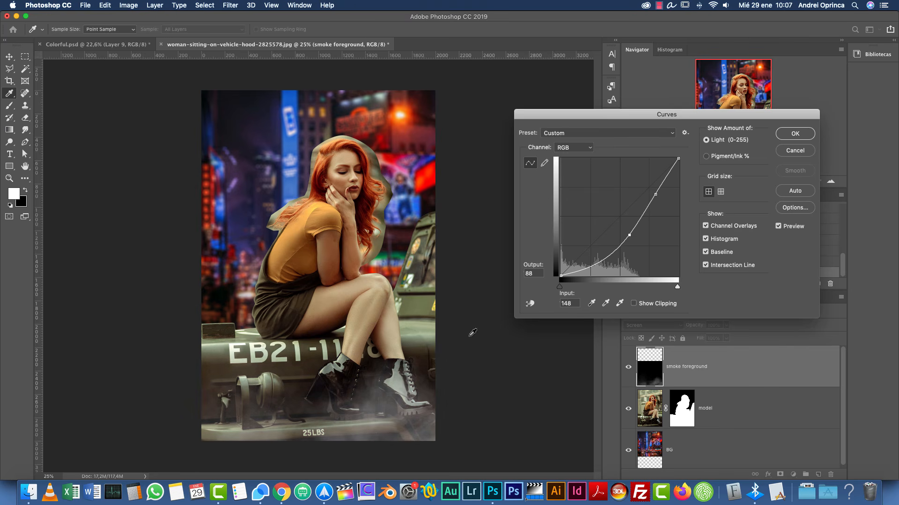
{"action": "left_click", "coordinate": [790, 136]}
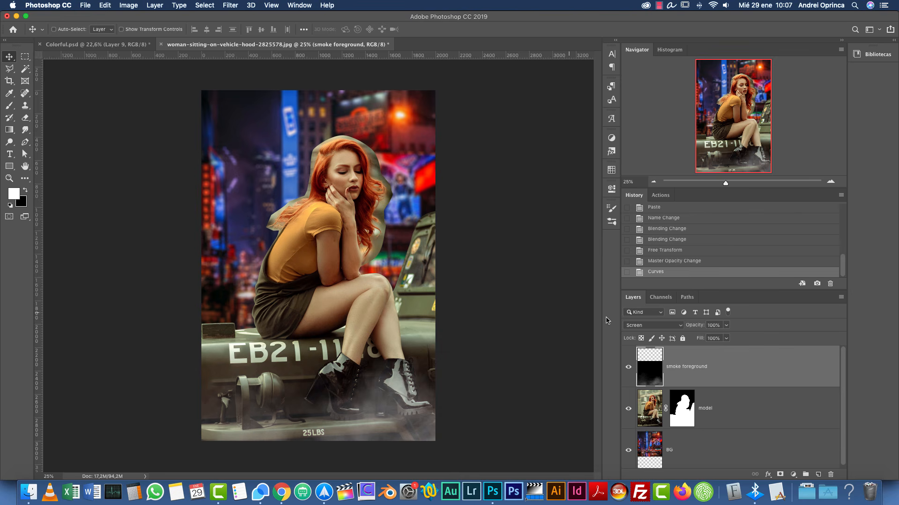
Step: Preview the smoke foreground layer in Normal blend mode and return it to Screen
{"action": "left_click", "coordinate": [645, 327]}
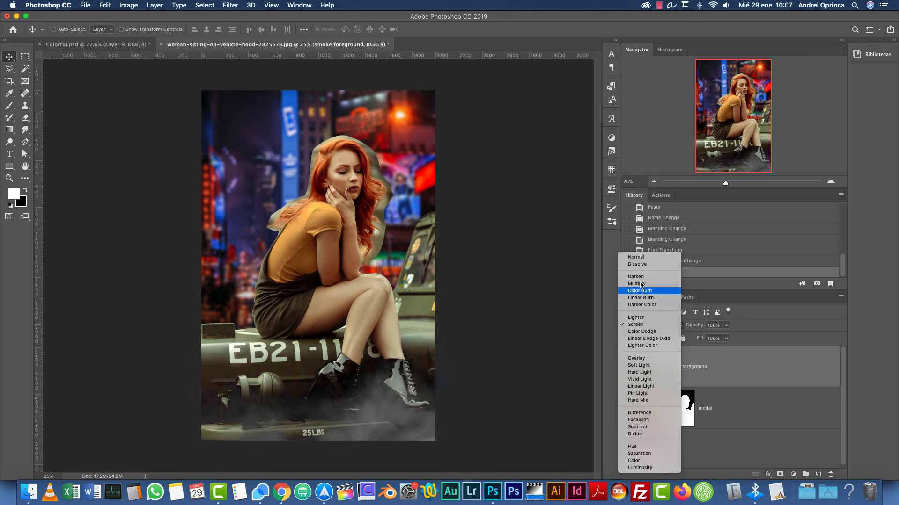
{"action": "left_click", "coordinate": [638, 258]}
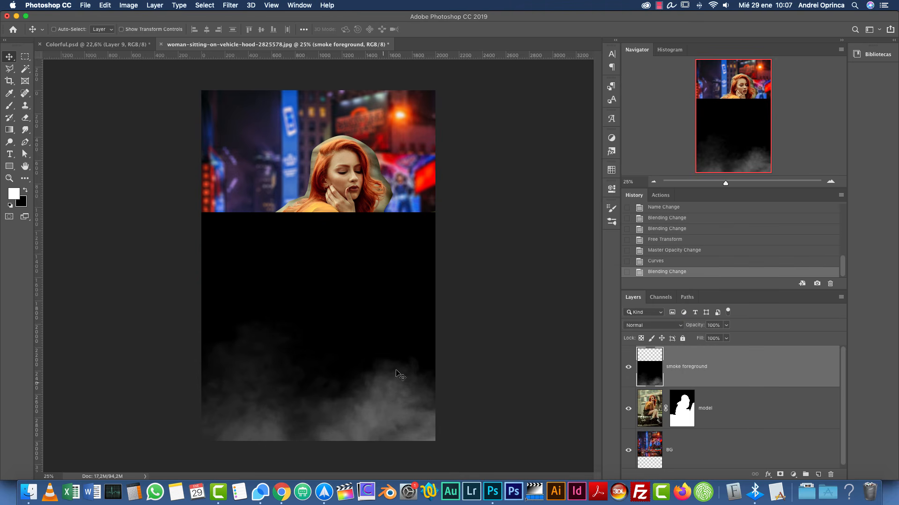
{"action": "left_click", "coordinate": [650, 326]}
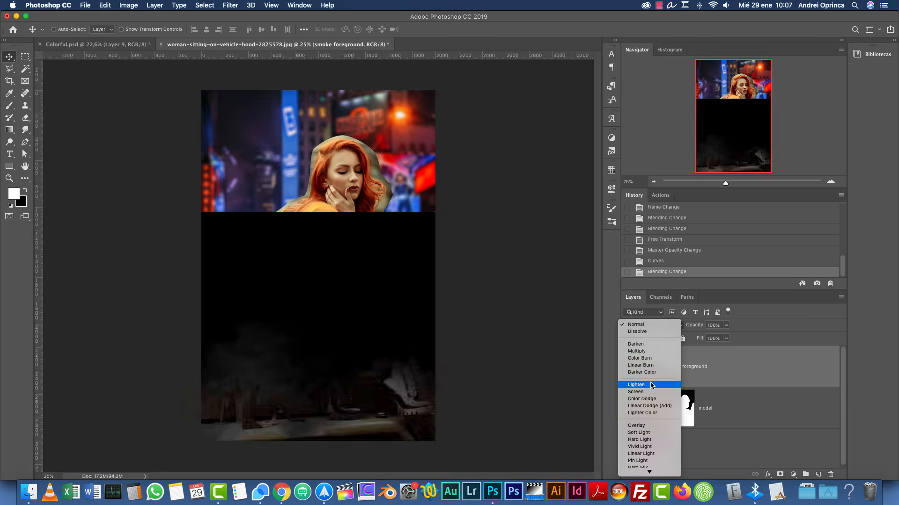
{"action": "left_click", "coordinate": [653, 388]}
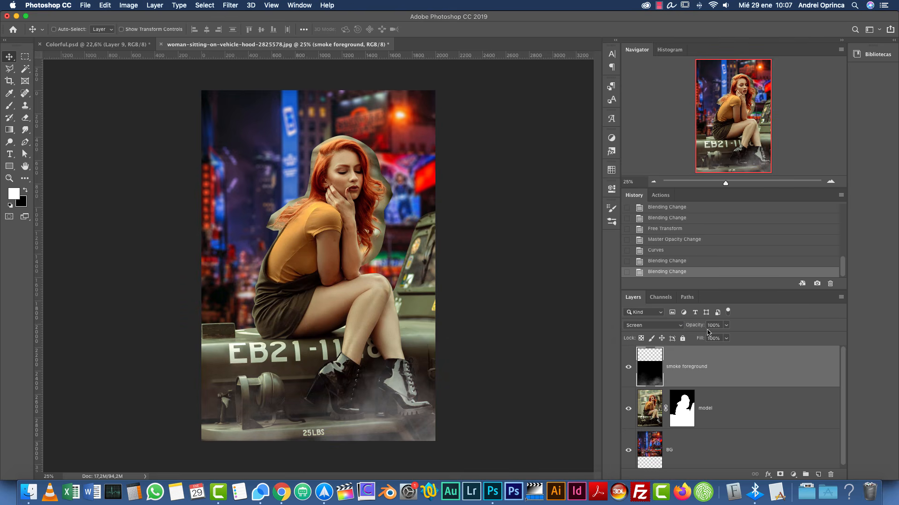
Step: Reduce the opacity of the smoke foreground layer to 79%
{"action": "left_click", "coordinate": [727, 326]}
{"action": "left_click_drag", "start_coordinate": [720, 341], "coordinate": [720, 343]}
{"action": "left_click", "coordinate": [732, 388]}
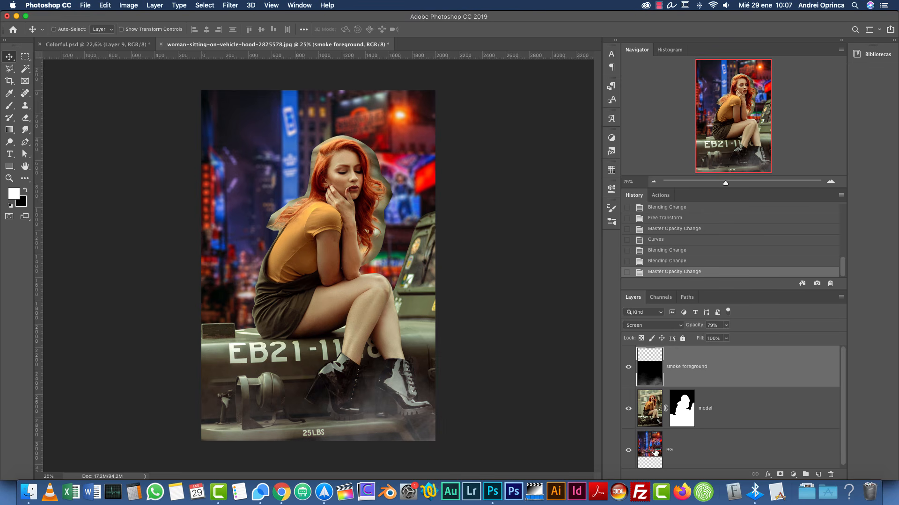
Step: Revert Colorful.psd to its opening history snapshot, examine its lower half and bottommost layers, and return to the woman document
{"action": "left_click", "coordinate": [110, 45]}
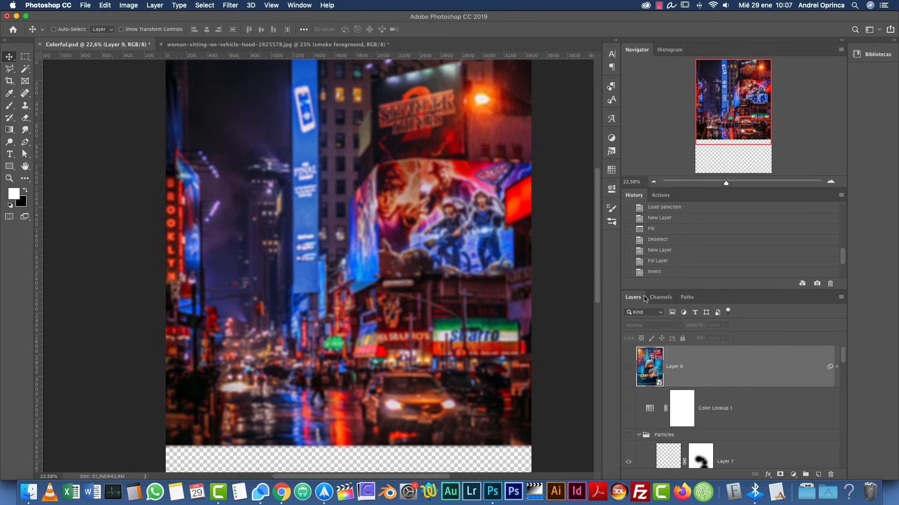
{"action": "left_click_drag", "start_coordinate": [842, 259], "coordinate": [832, 190]}
{"action": "left_click", "coordinate": [673, 215]}
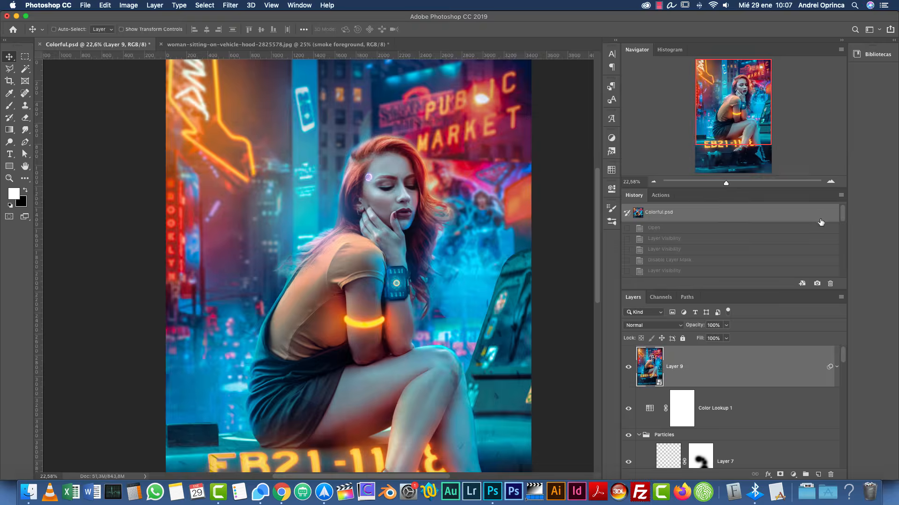
{"action": "left_click_drag", "start_coordinate": [741, 106], "coordinate": [758, 135]}
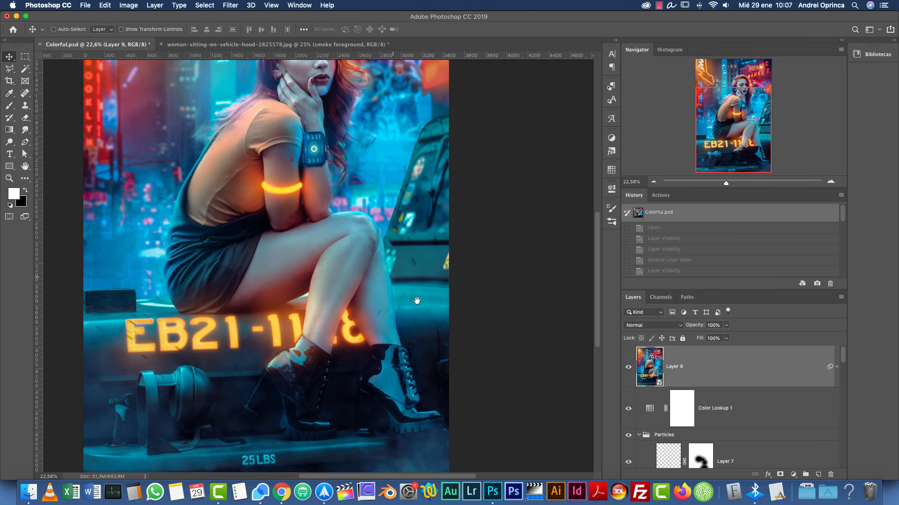
{"action": "left_click_drag", "start_coordinate": [417, 300], "coordinate": [447, 328]}
{"action": "left_click_drag", "start_coordinate": [843, 358], "coordinate": [844, 461]}
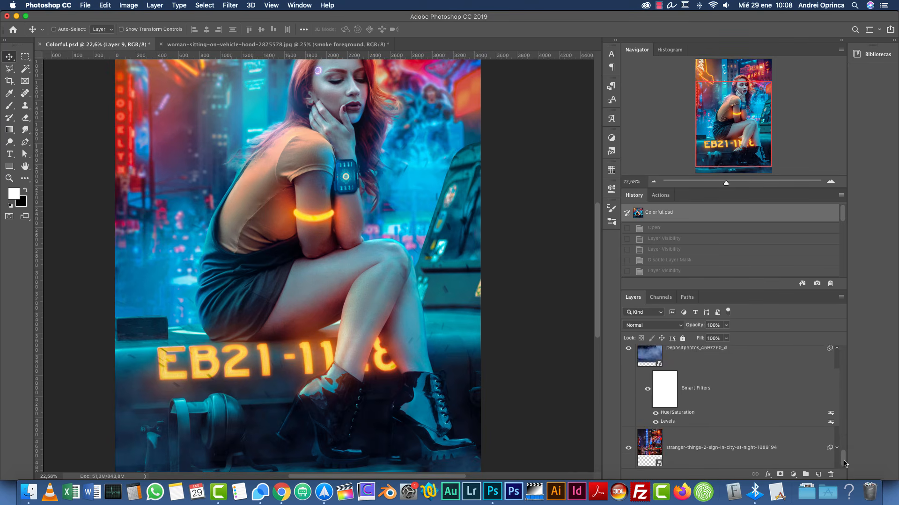
{"action": "left_click", "coordinate": [237, 44]}
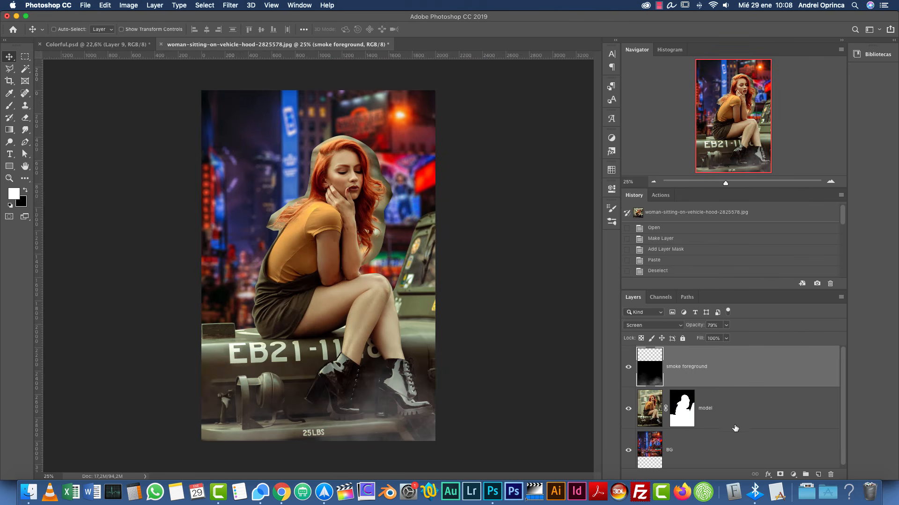
Step: Open +.jpg from the Resources folder, cut the whole smoke image and close the file without saving
{"action": "key", "text": "super+o"}
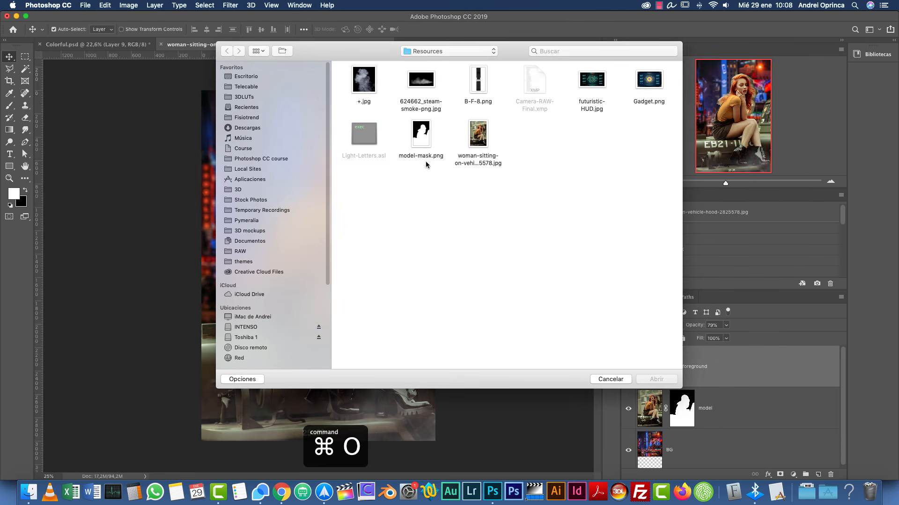
{"action": "left_click", "coordinate": [364, 81]}
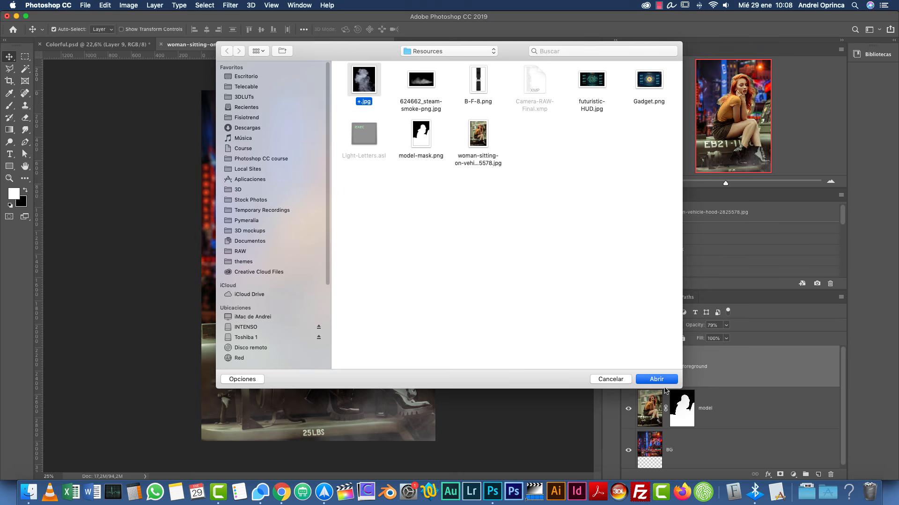
{"action": "key", "text": "super+a"}
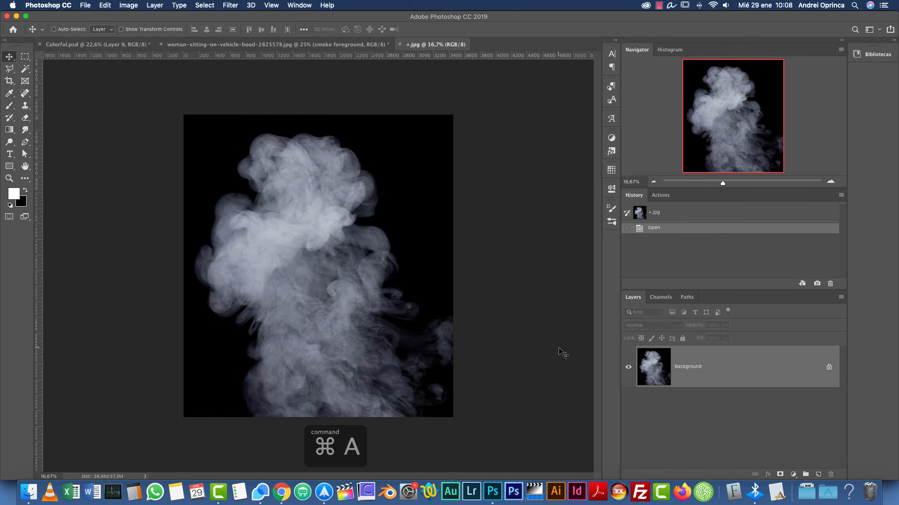
{"action": "key", "text": "super+x"}
{"action": "key", "text": "super+w"}
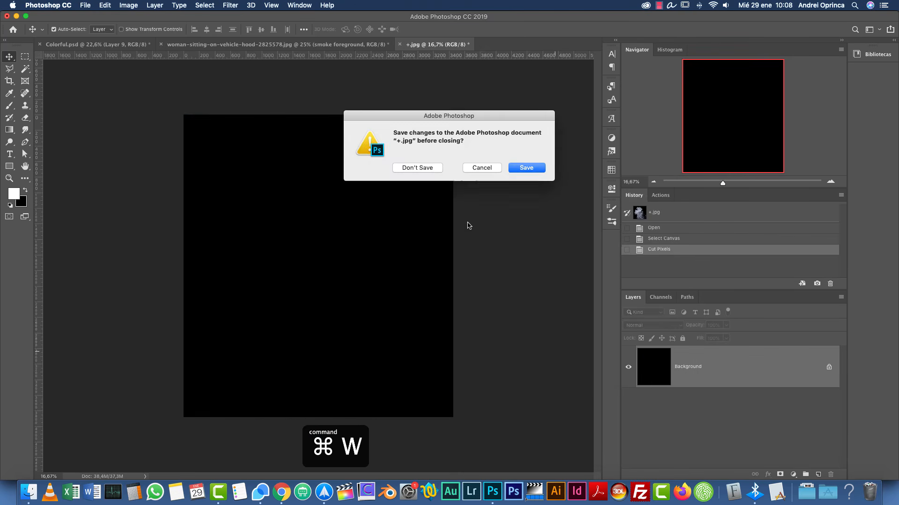
{"action": "left_click", "coordinate": [433, 171]}
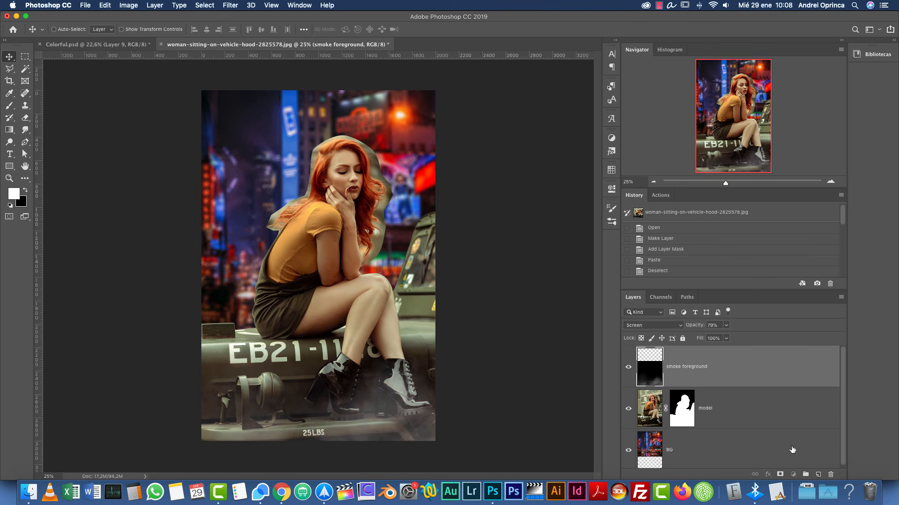
Step: Paste the smoke as a new layer directly above the BG layer and rename it smoke BG
{"action": "left_click", "coordinate": [795, 451]}
{"action": "key", "text": "super+v"}
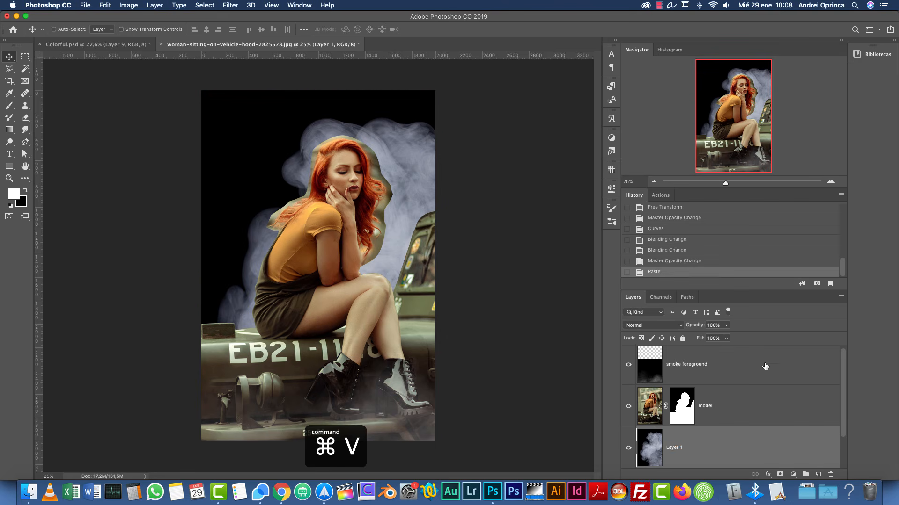
{"action": "double_click", "coordinate": [675, 450]}
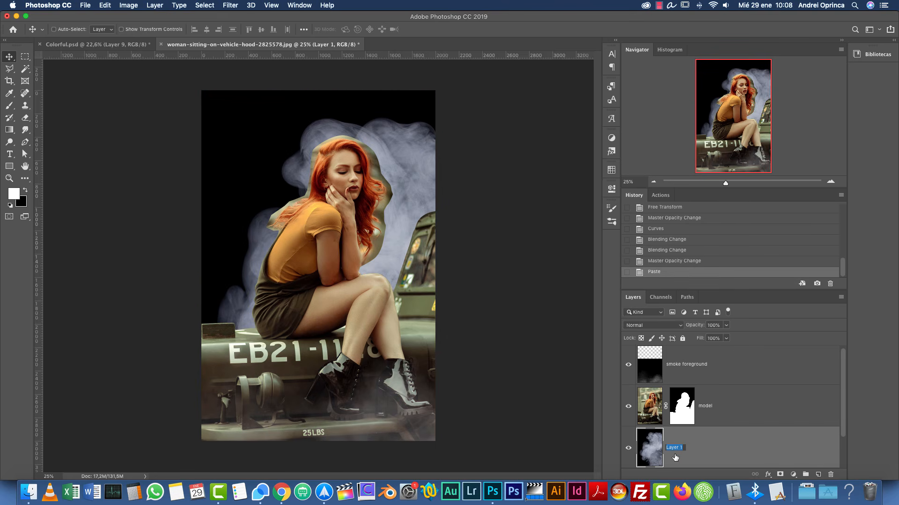
{"action": "type", "text": "smo"}
{"action": "key", "text": "Return"}
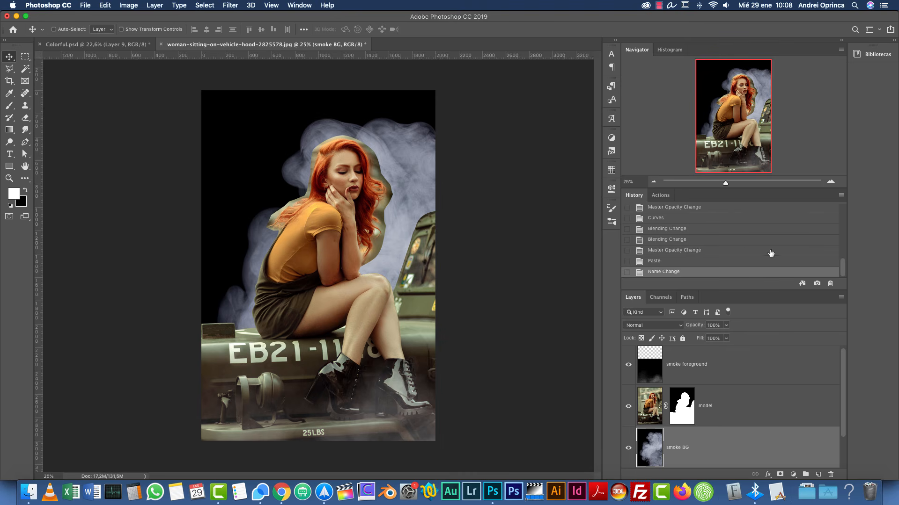
Step: Set the smoke BG layer to Screen and rotate it about -88.3°, positioning it over the lower city background behind the woman
{"action": "left_click", "coordinate": [653, 182]}
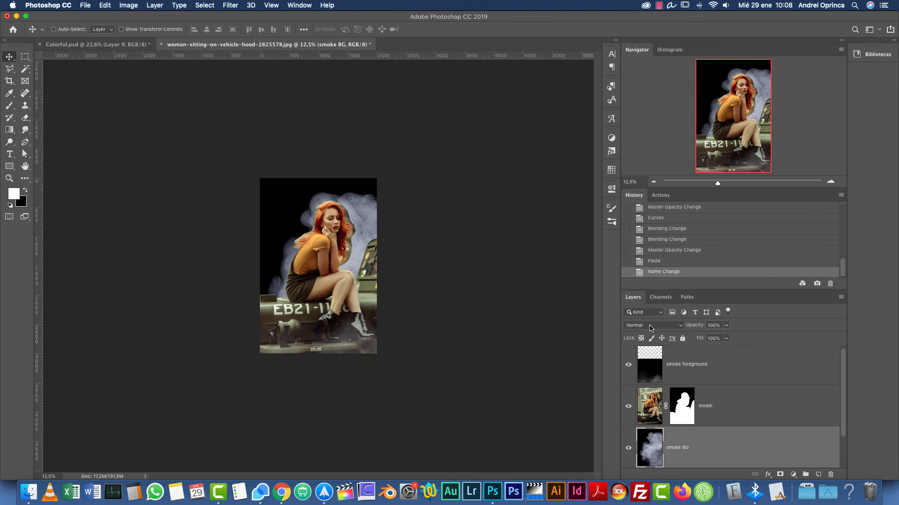
{"action": "left_click", "coordinate": [652, 326]}
{"action": "left_click", "coordinate": [640, 391]}
{"action": "key", "text": "super+t"}
{"action": "left_click_drag", "start_coordinate": [331, 313], "coordinate": [319, 361]}
{"action": "left_click_drag", "start_coordinate": [415, 247], "coordinate": [201, 260]}
{"action": "left_click_drag", "start_coordinate": [339, 311], "coordinate": [351, 257]}
{"action": "key", "text": "Return"}
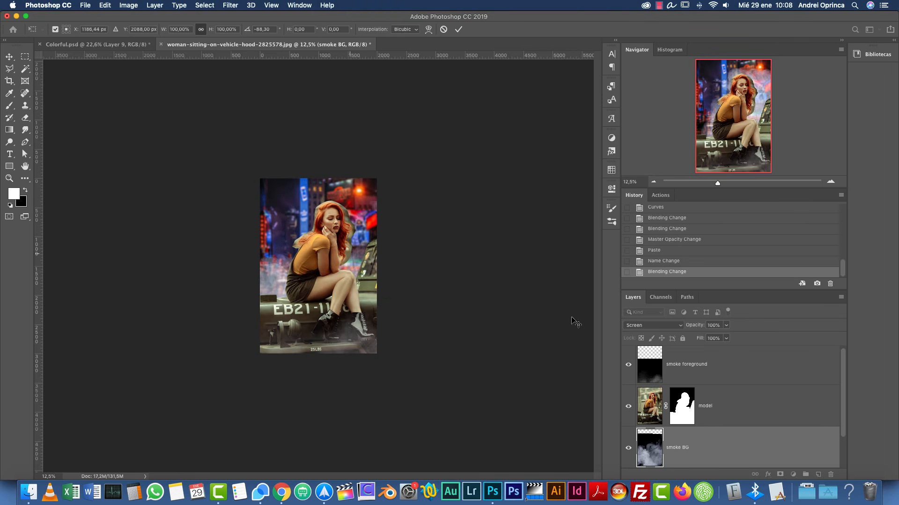
Step: Apply a Gaussian Blur with a 6.2 pixel radius to the smoke BG layer
{"action": "left_click", "coordinate": [830, 182]}
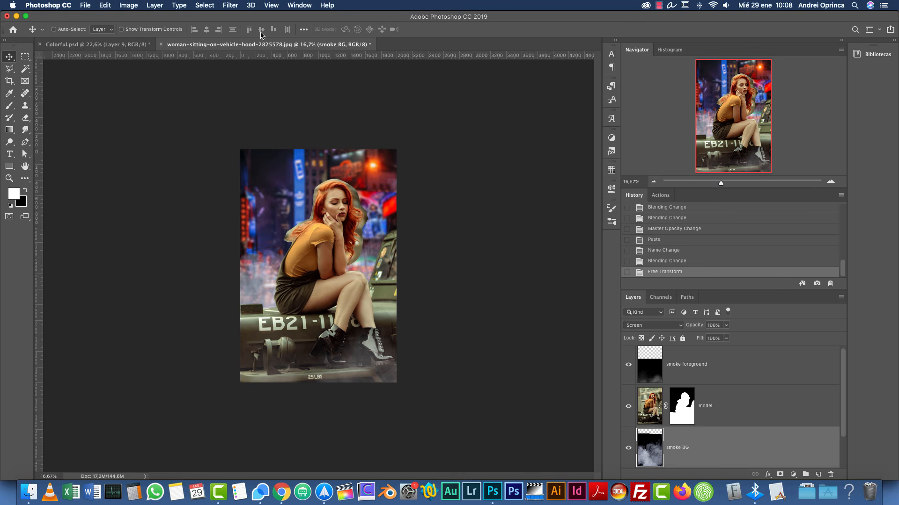
{"action": "left_click", "coordinate": [224, 5]}
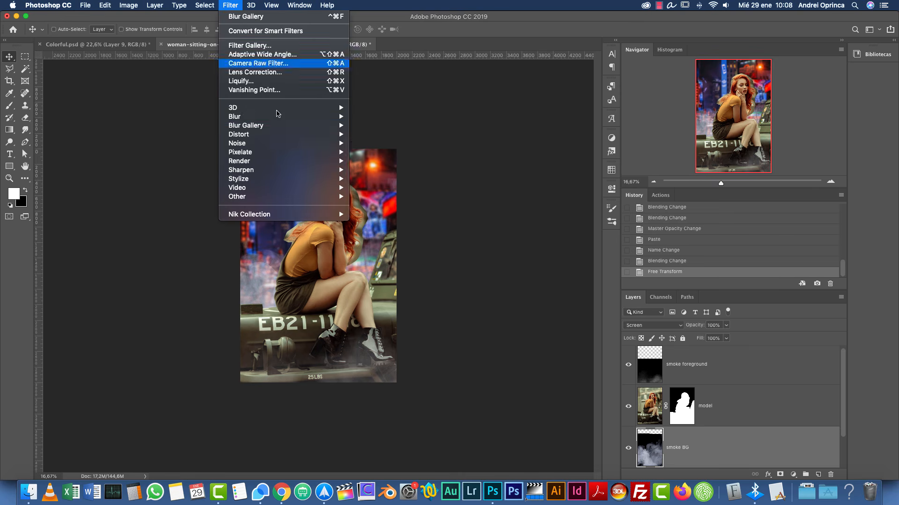
{"action": "mouse_move", "coordinate": [285, 118]}
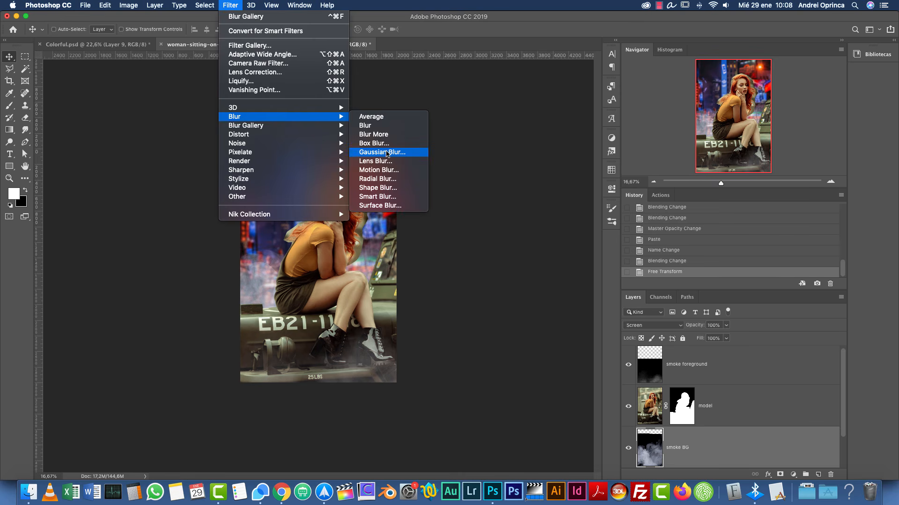
{"action": "left_click", "coordinate": [381, 152]}
{"action": "mouse_move", "coordinate": [601, 278]}
{"action": "left_mouse_down"}
{"action": "mouse_move", "coordinate": [590, 277]}
{"action": "mouse_move", "coordinate": [599, 279]}
{"action": "left_mouse_up"}
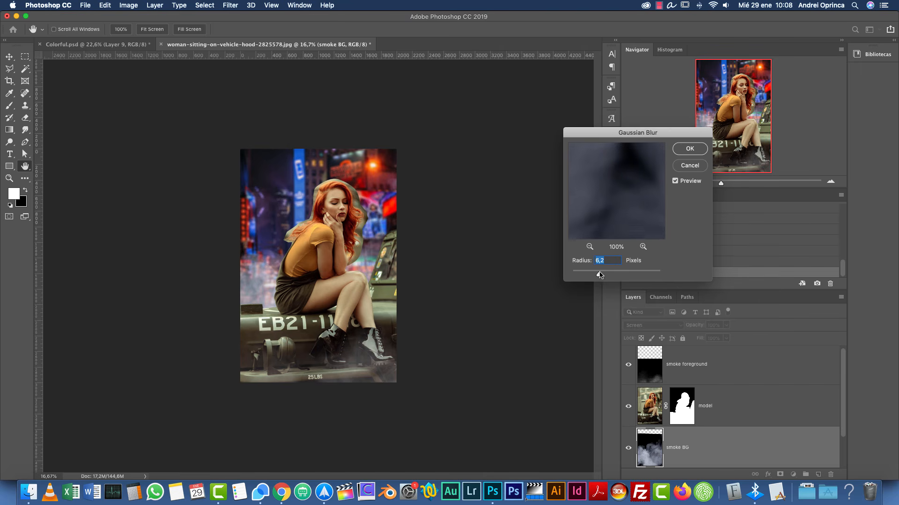
{"action": "key", "text": "Return"}
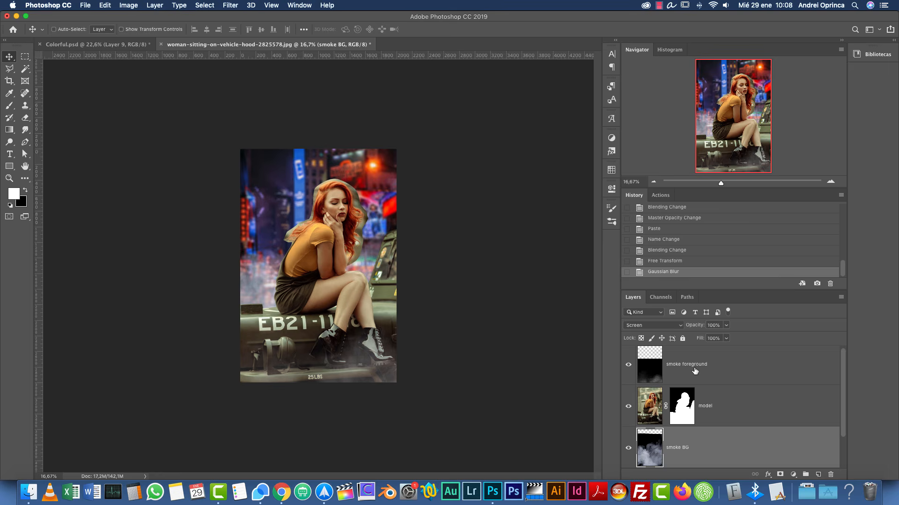
Step: Check the bottommost background layers and their smart filters in Colorful.psd, and return to the woman document
{"action": "left_click", "coordinate": [96, 44]}
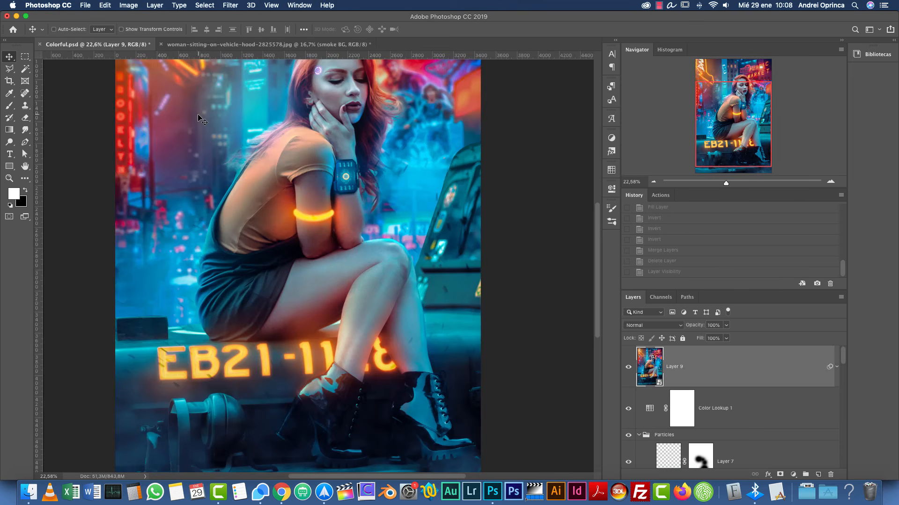
{"action": "left_click_drag", "start_coordinate": [843, 357], "coordinate": [846, 462]}
{"action": "left_click", "coordinate": [837, 406]}
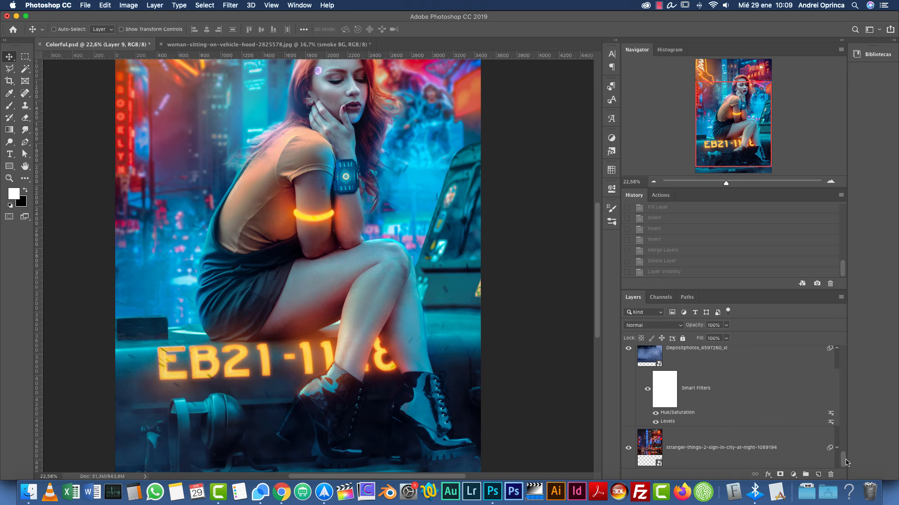
{"action": "left_click", "coordinate": [269, 44]}
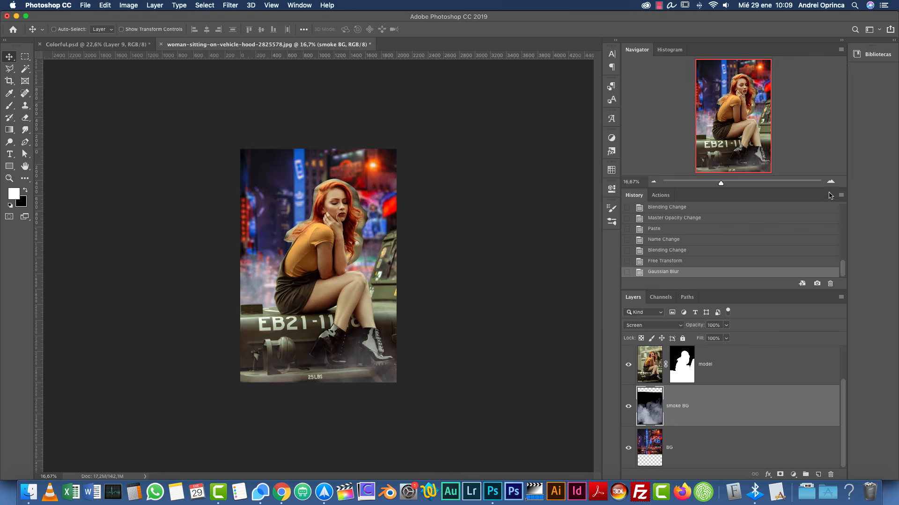
Step: Darken the smoke BG layer with Curves, lowering input 132 to output 96, and hide the layer to compare the image without it
{"action": "key", "text": "super+plus"}
{"action": "key", "text": "super+m"}
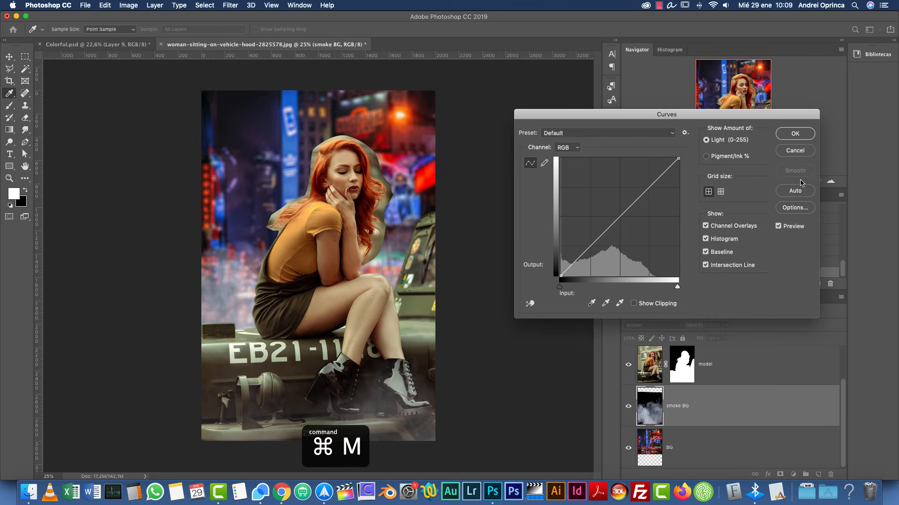
{"action": "left_click_drag", "start_coordinate": [620, 216], "coordinate": [620, 234]}
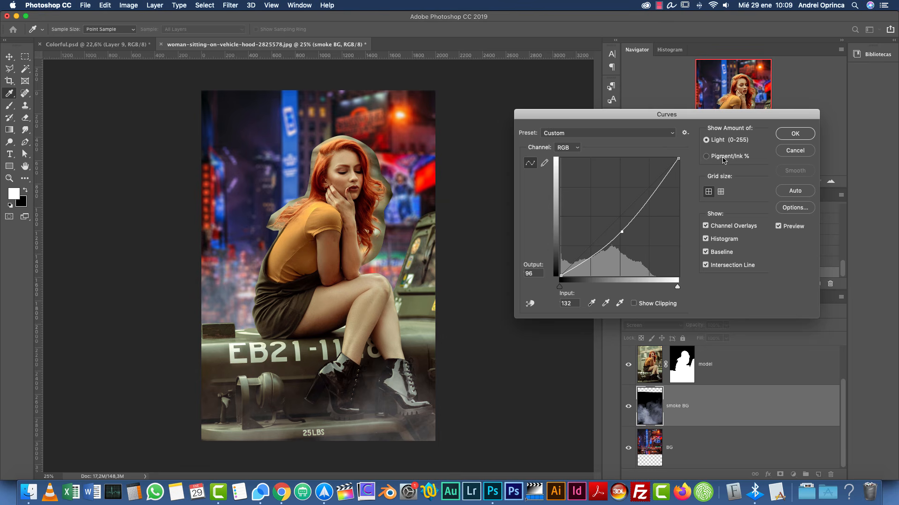
{"action": "left_click", "coordinate": [801, 137]}
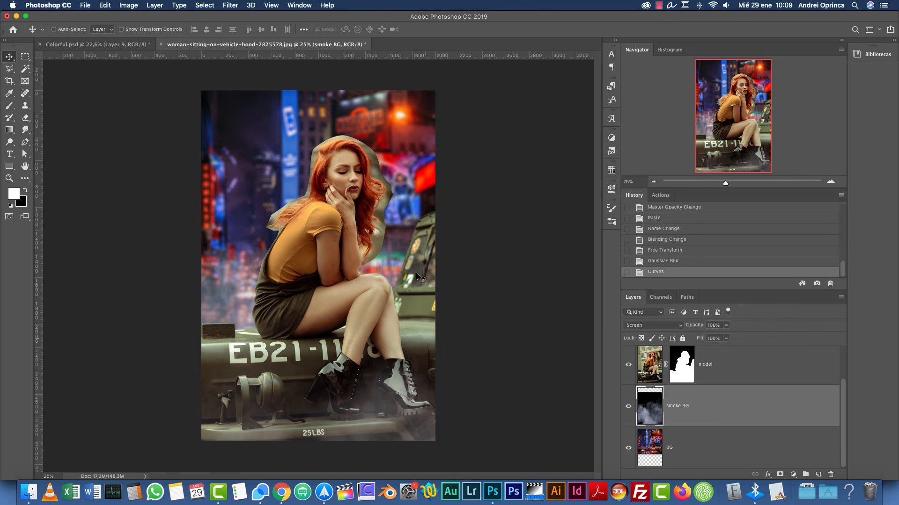
{"action": "left_click", "coordinate": [629, 406]}
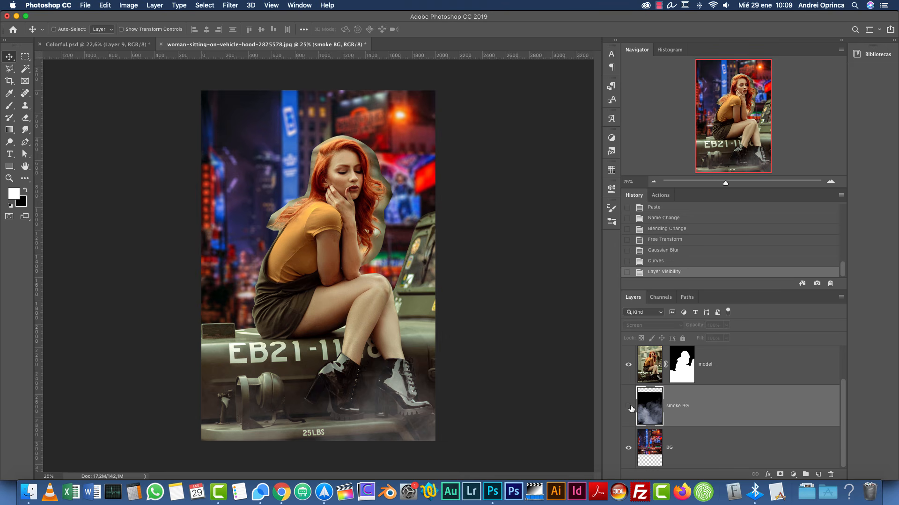
Step: Show the smoke BG layer and colorize it with Hue/Saturation, using hue 221 and saturation +25
{"action": "left_click", "coordinate": [630, 406]}
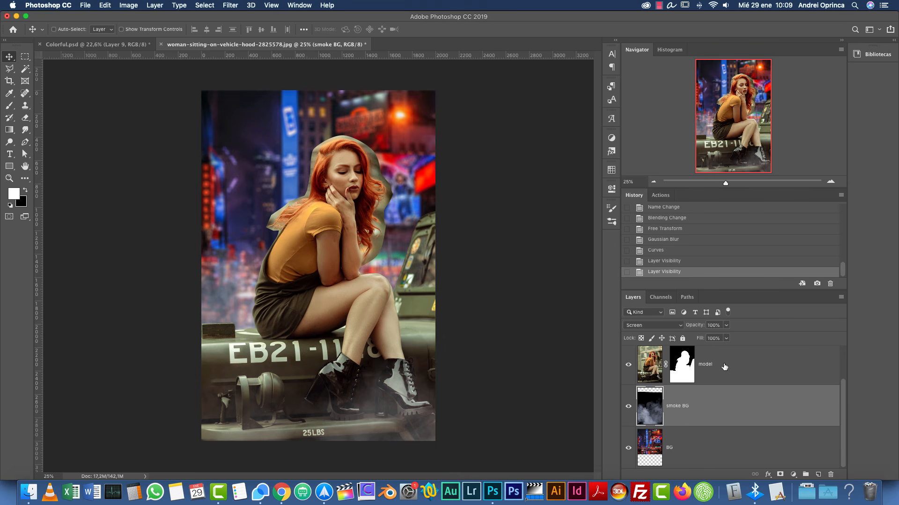
{"action": "key", "text": "super+u"}
{"action": "left_click", "coordinate": [577, 167]}
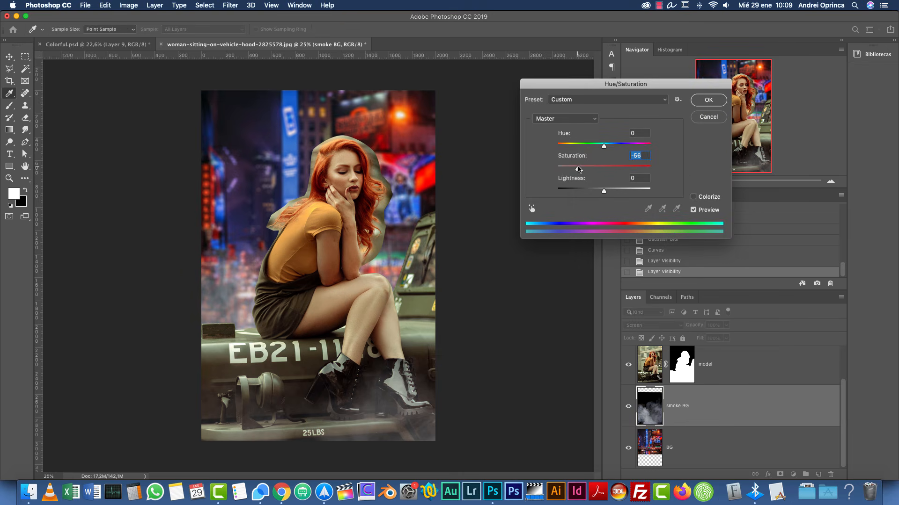
{"action": "left_click", "coordinate": [696, 198]}
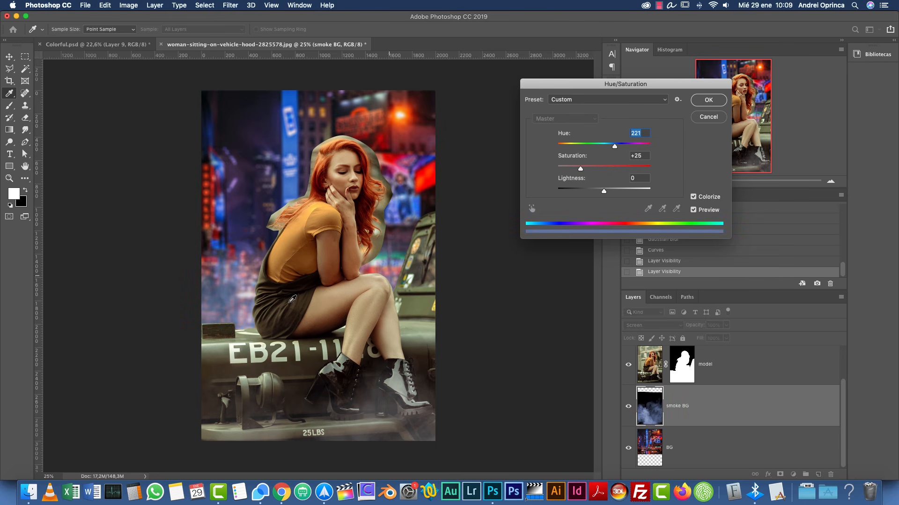
{"action": "left_click", "coordinate": [708, 101]}
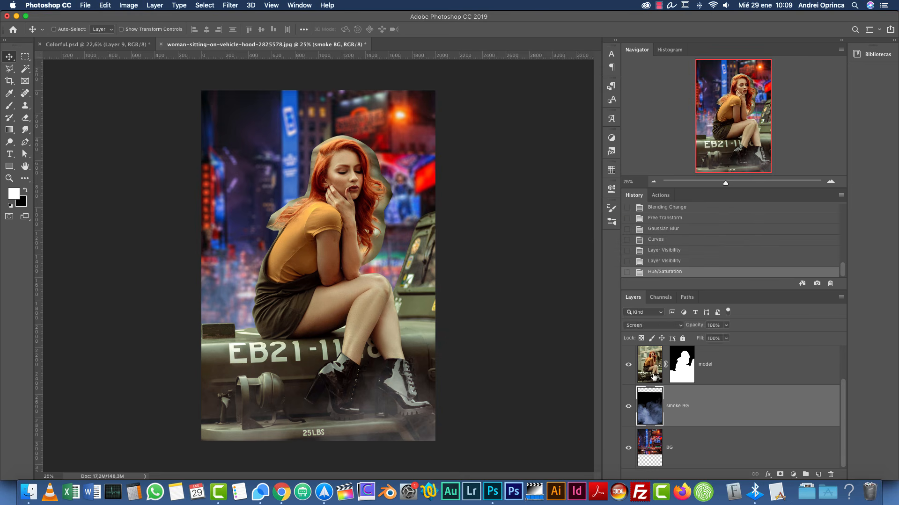
Step: Toggle the smoke BG layer's visibility to compare the background with and without the tinted smoke
{"action": "left_click", "coordinate": [628, 407]}
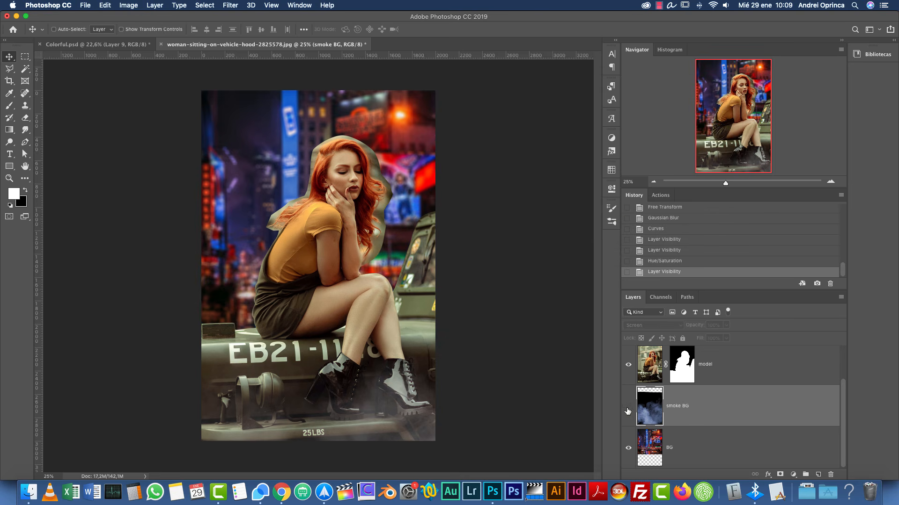
{"action": "left_click", "coordinate": [629, 408]}
{"action": "left_click", "coordinate": [628, 407]}
{"action": "left_click", "coordinate": [628, 407]}
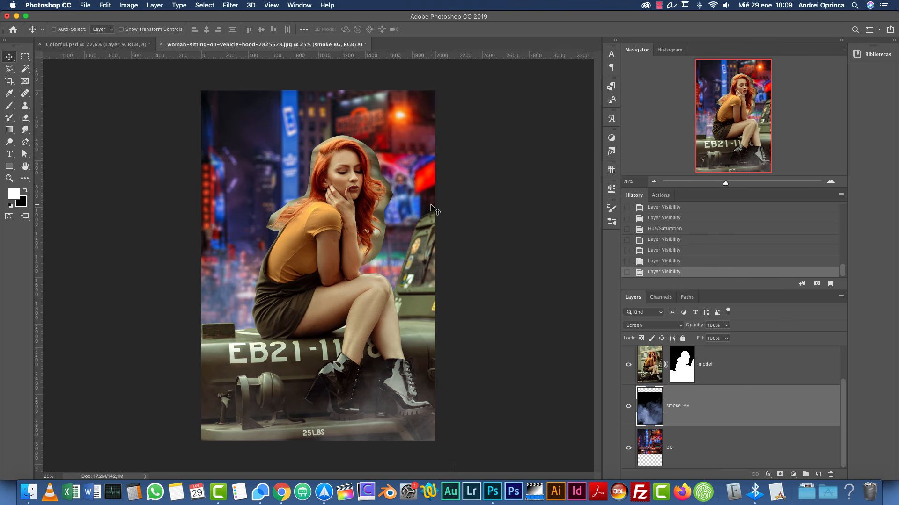
Step: Select the model layer's mask and set up a black 75 px brush with 0% hardness, 100% opacity and 100% flow
{"action": "left_click", "coordinate": [830, 181]}
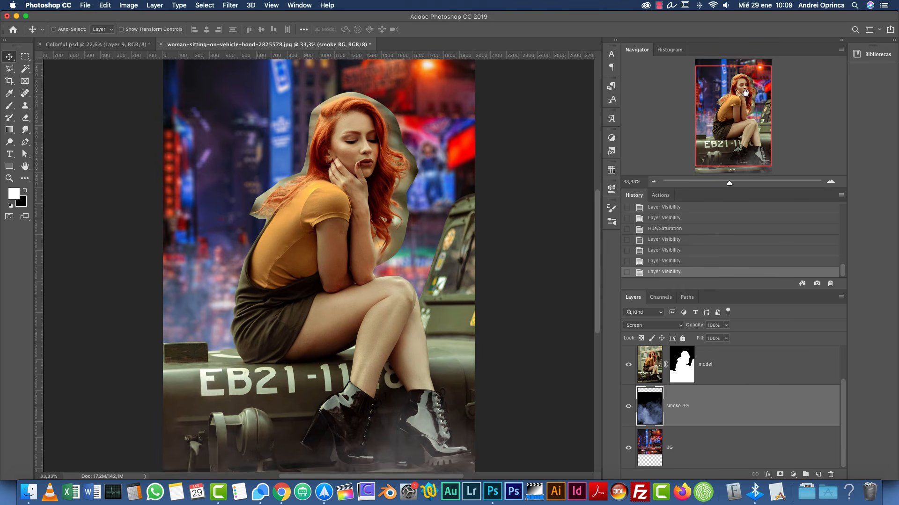
{"action": "left_click_drag", "start_coordinate": [728, 150], "coordinate": [727, 127]}
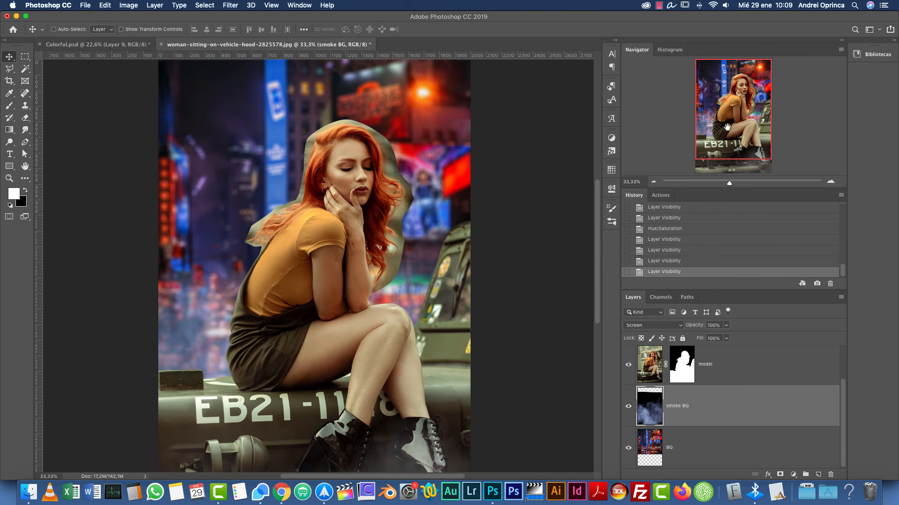
{"action": "left_click", "coordinate": [684, 369]}
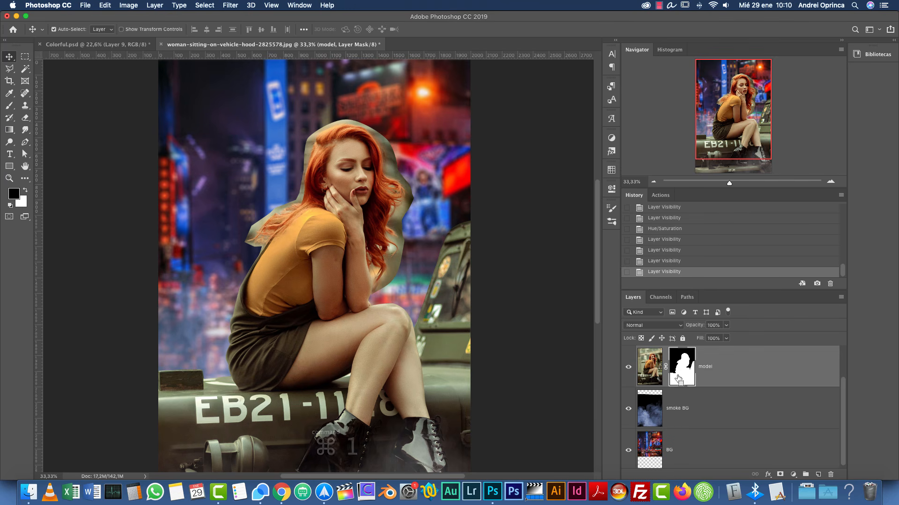
{"action": "key", "text": "super+1"}
{"action": "mouse_move", "coordinate": [751, 111]}
{"action": "left_mouse_down"}
{"action": "mouse_move", "coordinate": [743, 95]}
{"action": "mouse_move", "coordinate": [752, 92]}
{"action": "mouse_move", "coordinate": [748, 115]}
{"action": "left_mouse_up"}
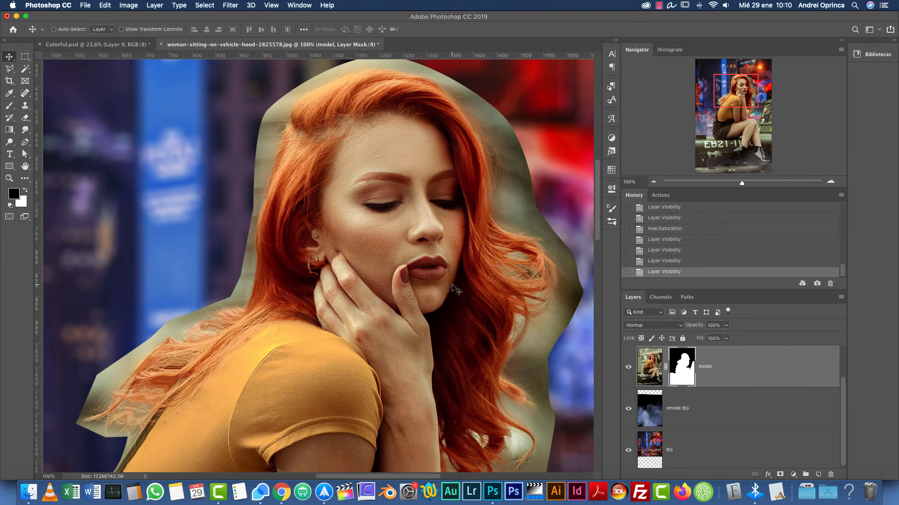
{"action": "key", "text": "b"}
{"action": "right_click", "coordinate": [473, 233]}
{"action": "key", "text": "Return"}
{"action": "right_click", "coordinate": [516, 207]}
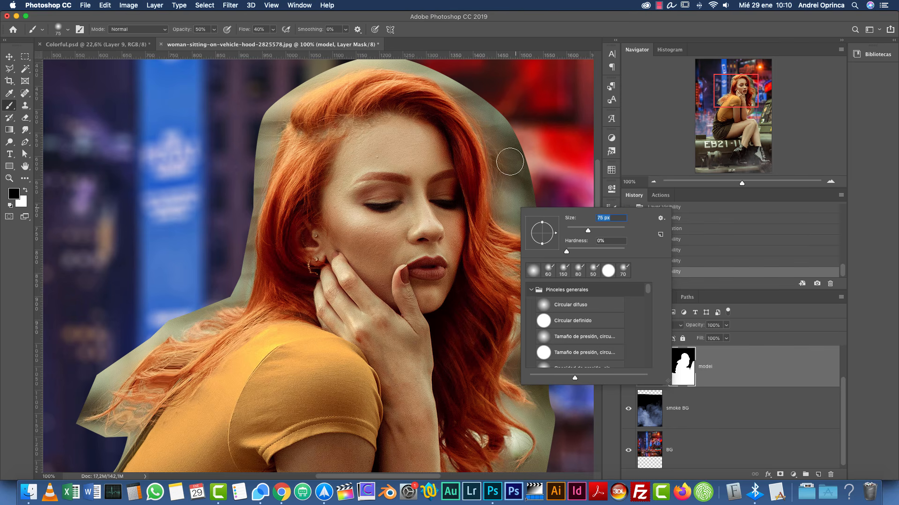
{"action": "left_click", "coordinate": [687, 376]}
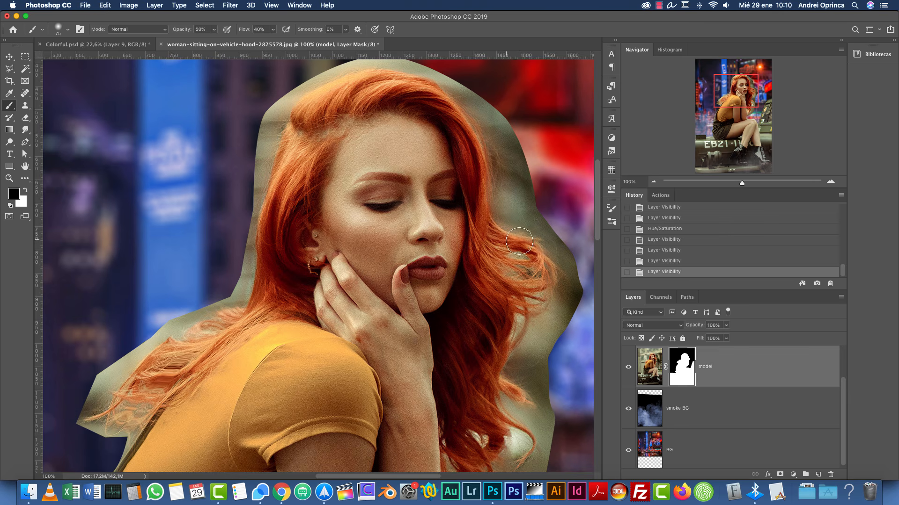
{"action": "scroll", "coordinate": [539, 253], "scroll_direction": "right", "scroll_amount": 5}
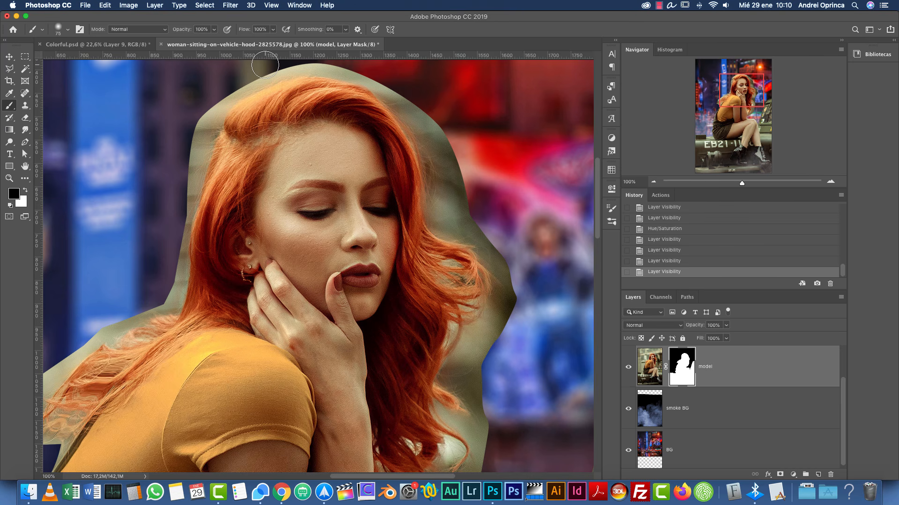
Step: Enlarge the brush to 150 px and mask out the leftover original background around the woman's hair and upper back
{"action": "left_click_drag", "start_coordinate": [233, 287], "coordinate": [374, 175]}
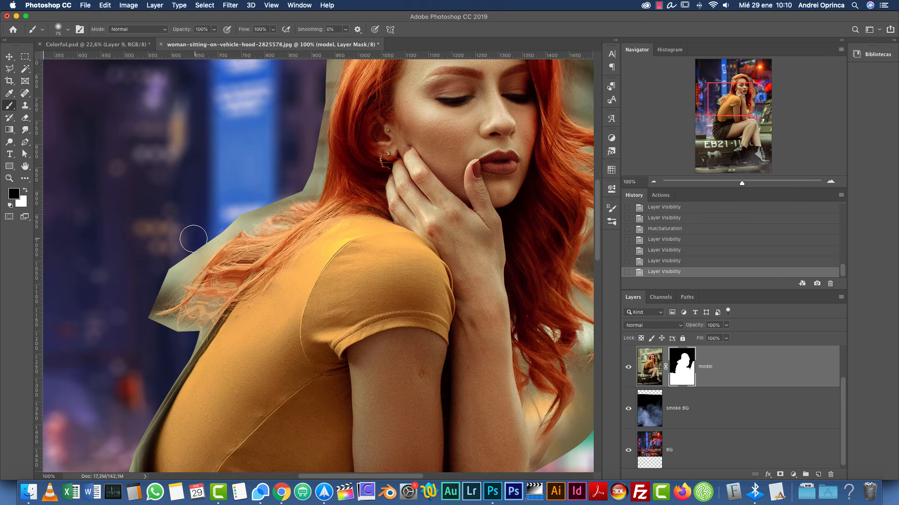
{"action": "key", "text": "bracketright"}
{"action": "key", "text": "bracketright"}
{"action": "key", "text": "bracketright"}
{"action": "key", "text": "bracketright"}
{"action": "mouse_move", "coordinate": [187, 231]}
{"action": "left_mouse_down"}
{"action": "mouse_move", "coordinate": [143, 327]}
{"action": "mouse_move", "coordinate": [141, 282]}
{"action": "mouse_move", "coordinate": [135, 322]}
{"action": "mouse_move", "coordinate": [164, 242]}
{"action": "mouse_move", "coordinate": [139, 292]}
{"action": "mouse_move", "coordinate": [204, 200]}
{"action": "mouse_move", "coordinate": [190, 235]}
{"action": "mouse_move", "coordinate": [159, 256]}
{"action": "mouse_move", "coordinate": [229, 176]}
{"action": "mouse_move", "coordinate": [173, 241]}
{"action": "mouse_move", "coordinate": [236, 181]}
{"action": "mouse_move", "coordinate": [198, 209]}
{"action": "mouse_move", "coordinate": [266, 164]}
{"action": "mouse_move", "coordinate": [241, 179]}
{"action": "mouse_move", "coordinate": [176, 332]}
{"action": "mouse_move", "coordinate": [151, 352]}
{"action": "mouse_move", "coordinate": [169, 348]}
{"action": "mouse_move", "coordinate": [163, 385]}
{"action": "mouse_move", "coordinate": [178, 345]}
{"action": "mouse_move", "coordinate": [187, 400]}
{"action": "mouse_move", "coordinate": [192, 378]}
{"action": "mouse_move", "coordinate": [239, 333]}
{"action": "left_mouse_up"}
{"action": "left_click_drag", "start_coordinate": [303, 218], "coordinate": [314, 333]}
{"action": "mouse_move", "coordinate": [284, 285]}
{"action": "left_mouse_down"}
{"action": "mouse_move", "coordinate": [289, 264]}
{"action": "mouse_move", "coordinate": [295, 278]}
{"action": "mouse_move", "coordinate": [297, 270]}
{"action": "mouse_move", "coordinate": [298, 213]}
{"action": "mouse_move", "coordinate": [302, 231]}
{"action": "mouse_move", "coordinate": [325, 102]}
{"action": "mouse_move", "coordinate": [319, 275]}
{"action": "mouse_move", "coordinate": [282, 223]}
{"action": "mouse_move", "coordinate": [321, 180]}
{"action": "mouse_move", "coordinate": [282, 212]}
{"action": "mouse_move", "coordinate": [375, 158]}
{"action": "mouse_move", "coordinate": [351, 166]}
{"action": "mouse_move", "coordinate": [403, 151]}
{"action": "mouse_move", "coordinate": [386, 150]}
{"action": "mouse_move", "coordinate": [472, 145]}
{"action": "mouse_move", "coordinate": [410, 148]}
{"action": "mouse_move", "coordinate": [485, 155]}
{"action": "mouse_move", "coordinate": [423, 155]}
{"action": "mouse_move", "coordinate": [467, 157]}
{"action": "left_mouse_up"}
{"action": "mouse_move", "coordinate": [509, 182]}
{"action": "left_mouse_down"}
{"action": "mouse_move", "coordinate": [366, 165]}
{"action": "mouse_move", "coordinate": [423, 214]}
{"action": "mouse_move", "coordinate": [425, 231]}
{"action": "mouse_move", "coordinate": [413, 199]}
{"action": "mouse_move", "coordinate": [438, 267]}
{"action": "mouse_move", "coordinate": [416, 220]}
{"action": "mouse_move", "coordinate": [438, 279]}
{"action": "mouse_move", "coordinate": [428, 285]}
{"action": "mouse_move", "coordinate": [471, 318]}
{"action": "mouse_move", "coordinate": [430, 249]}
{"action": "mouse_move", "coordinate": [413, 315]}
{"action": "mouse_move", "coordinate": [399, 292]}
{"action": "mouse_move", "coordinate": [410, 335]}
{"action": "mouse_move", "coordinate": [386, 382]}
{"action": "mouse_move", "coordinate": [393, 398]}
{"action": "mouse_move", "coordinate": [405, 295]}
{"action": "left_mouse_up"}
{"action": "left_click_drag", "start_coordinate": [385, 267], "coordinate": [479, 295]}
Step: Disable the model layer's mask to examine the original hair edges, and re-enable it
{"action": "left_click", "coordinate": [680, 374], "text": "shift"}
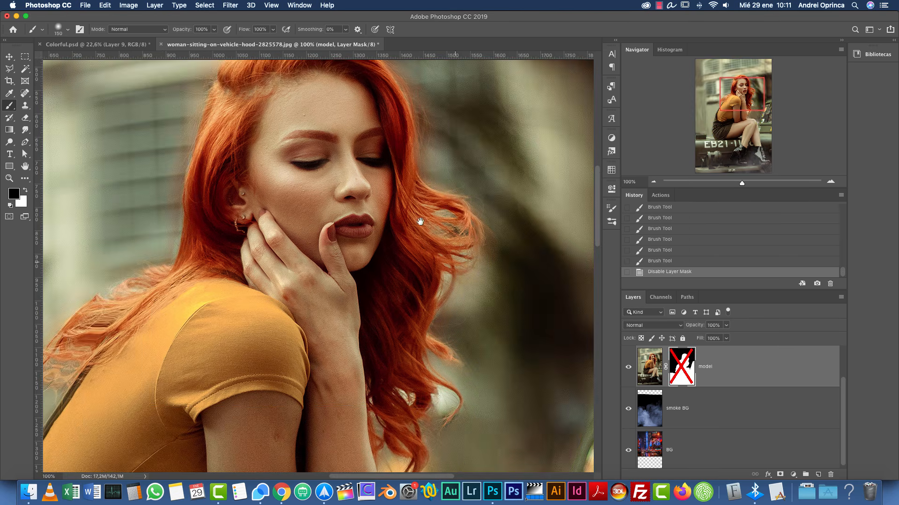
{"action": "left_click_drag", "start_coordinate": [419, 221], "coordinate": [448, 303]}
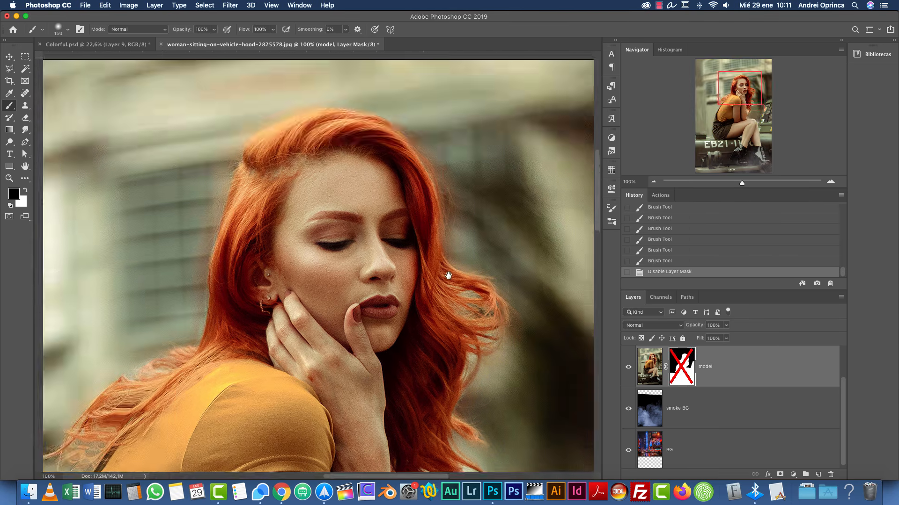
{"action": "left_click", "coordinate": [9, 57]}
{"action": "left_click_drag", "start_coordinate": [523, 355], "coordinate": [447, 190]}
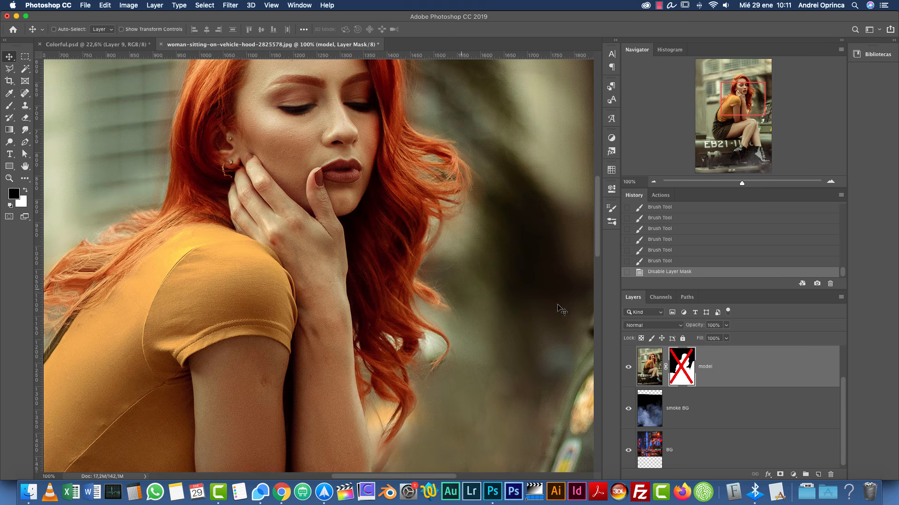
{"action": "left_click", "coordinate": [682, 366], "text": "shift"}
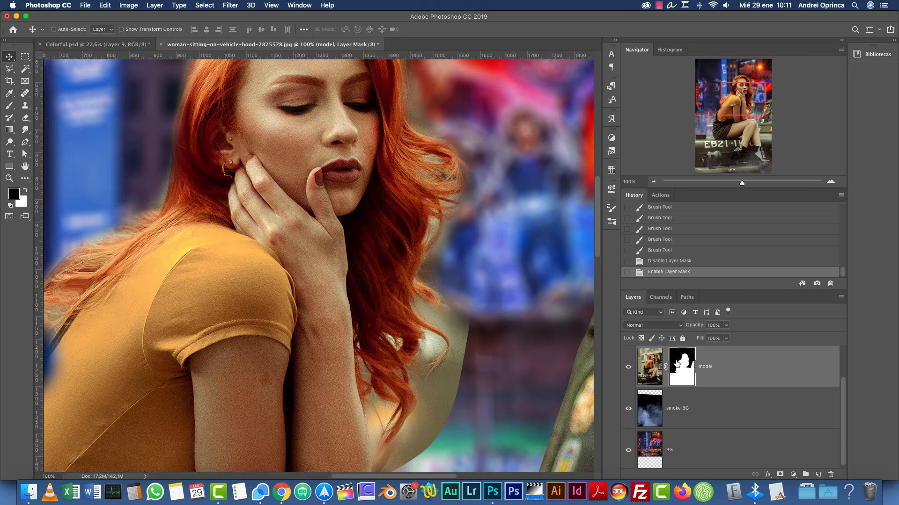
Step: Mask out the leftover background between the hair ends, forearm and knee with the black brush
{"action": "key", "text": "b"}
{"action": "left_click_drag", "start_coordinate": [487, 351], "coordinate": [472, 333]}
{"action": "mouse_move", "coordinate": [473, 338]}
{"action": "left_mouse_down"}
{"action": "mouse_move", "coordinate": [489, 350]}
{"action": "mouse_move", "coordinate": [477, 377]}
{"action": "left_mouse_up"}
{"action": "mouse_move", "coordinate": [498, 310]}
{"action": "left_mouse_down"}
{"action": "mouse_move", "coordinate": [510, 227]}
{"action": "mouse_move", "coordinate": [457, 363]}
{"action": "left_mouse_up"}
{"action": "mouse_move", "coordinate": [451, 369]}
{"action": "left_mouse_down"}
{"action": "mouse_move", "coordinate": [430, 398]}
{"action": "mouse_move", "coordinate": [431, 415]}
{"action": "mouse_move", "coordinate": [404, 408]}
{"action": "mouse_move", "coordinate": [491, 287]}
{"action": "left_mouse_up"}
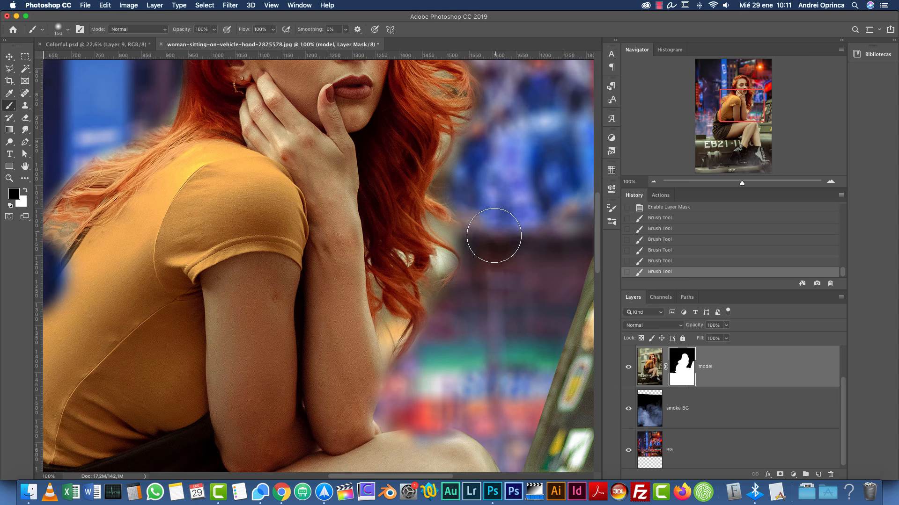
{"action": "left_click_drag", "start_coordinate": [493, 363], "coordinate": [508, 307]}
Step: Undo the latest mask strokes beside the elbow and knee by stepping back in the history
{"action": "key", "text": "x"}
{"action": "left_click", "coordinate": [461, 382]}
{"action": "key", "text": "super+z"}
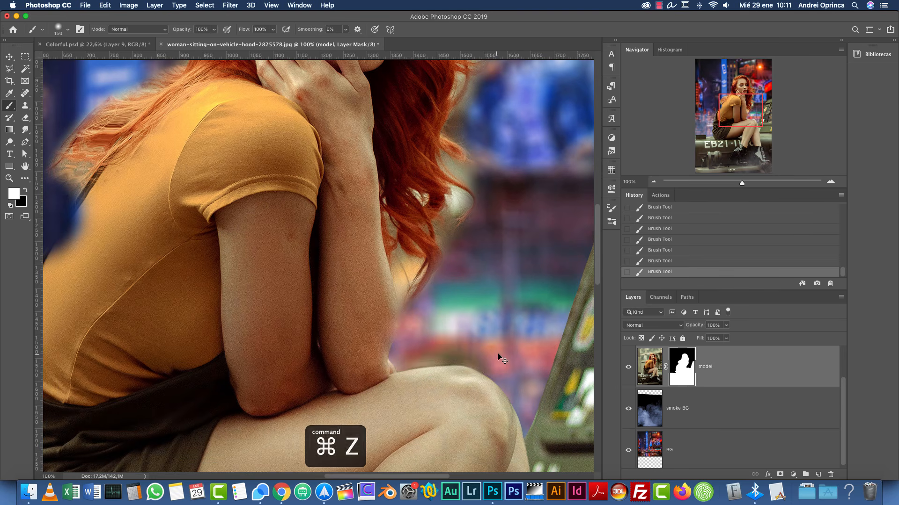
{"action": "left_click", "coordinate": [655, 251]}
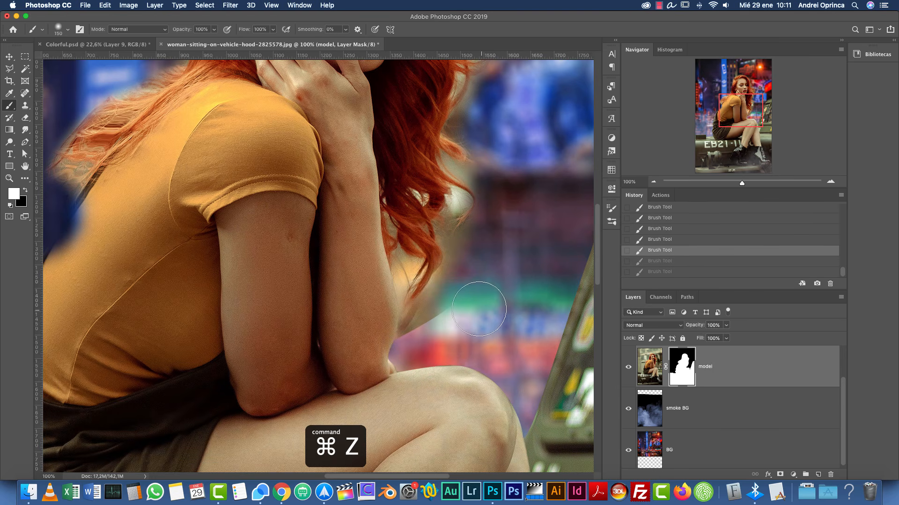
Step: Reduce the brush to 70 px and mask out the remaining background between the hair ends and the elbow
{"action": "key", "text": "bracketleft"}
{"action": "left_click_drag", "start_coordinate": [418, 338], "coordinate": [447, 312]}
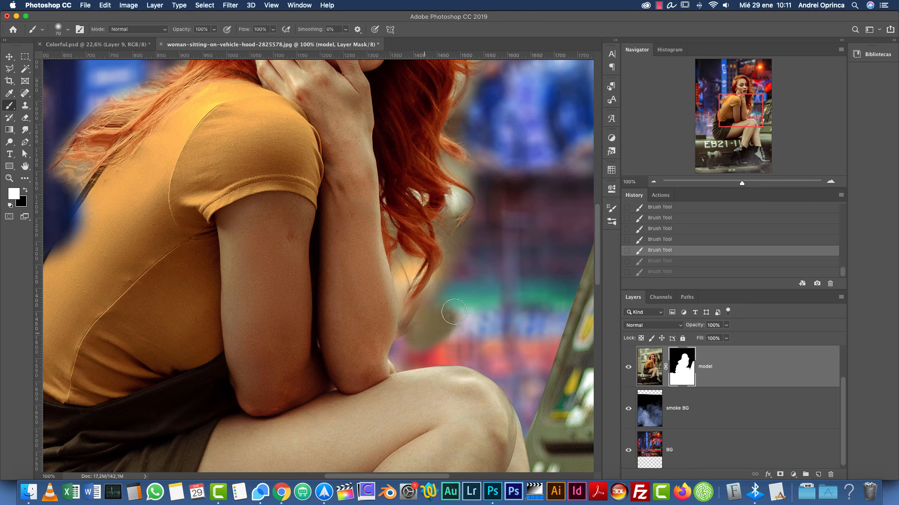
{"action": "key", "text": "super+z"}
{"action": "key", "text": "x"}
{"action": "left_click_drag", "start_coordinate": [412, 336], "coordinate": [444, 320]}
{"action": "mouse_move", "coordinate": [431, 331]}
{"action": "left_mouse_down"}
{"action": "mouse_move", "coordinate": [470, 287]}
{"action": "mouse_move", "coordinate": [440, 316]}
{"action": "mouse_move", "coordinate": [472, 267]}
{"action": "mouse_move", "coordinate": [456, 256]}
{"action": "mouse_move", "coordinate": [489, 251]}
{"action": "mouse_move", "coordinate": [494, 298]}
{"action": "mouse_move", "coordinate": [421, 251]}
{"action": "mouse_move", "coordinate": [465, 362]}
{"action": "mouse_move", "coordinate": [488, 354]}
{"action": "left_mouse_up"}
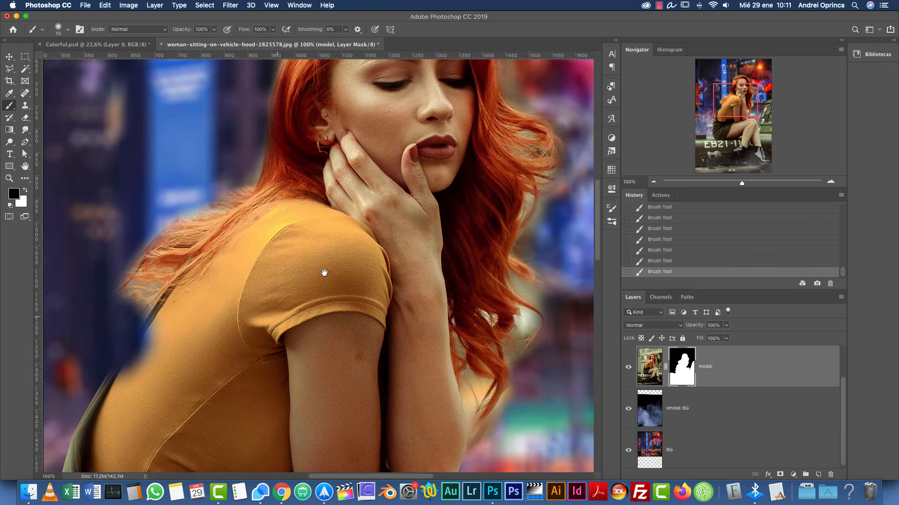
Step: Paint white on the mask to restore the missing part of the shirt and strap along the woman's back
{"action": "left_click_drag", "start_coordinate": [325, 273], "coordinate": [421, 140]}
{"action": "left_click_drag", "start_coordinate": [257, 262], "coordinate": [385, 324]}
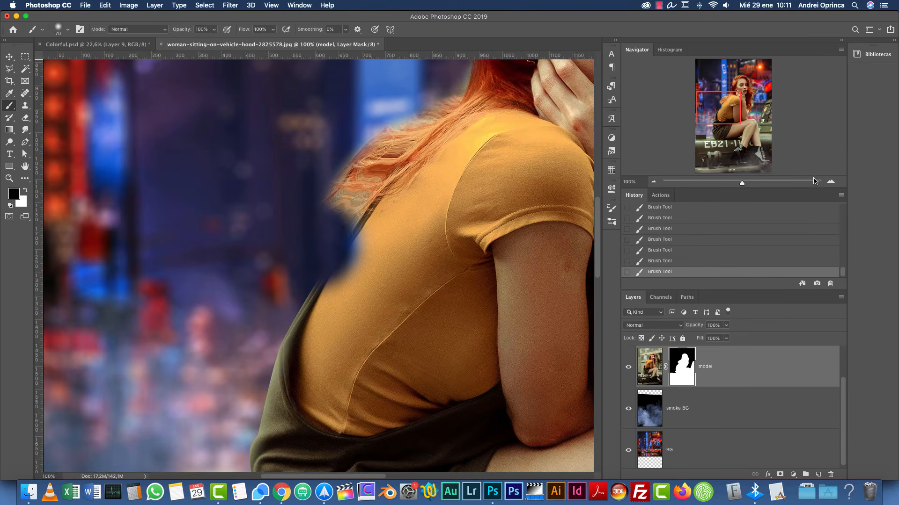
{"action": "left_click", "coordinate": [830, 182]}
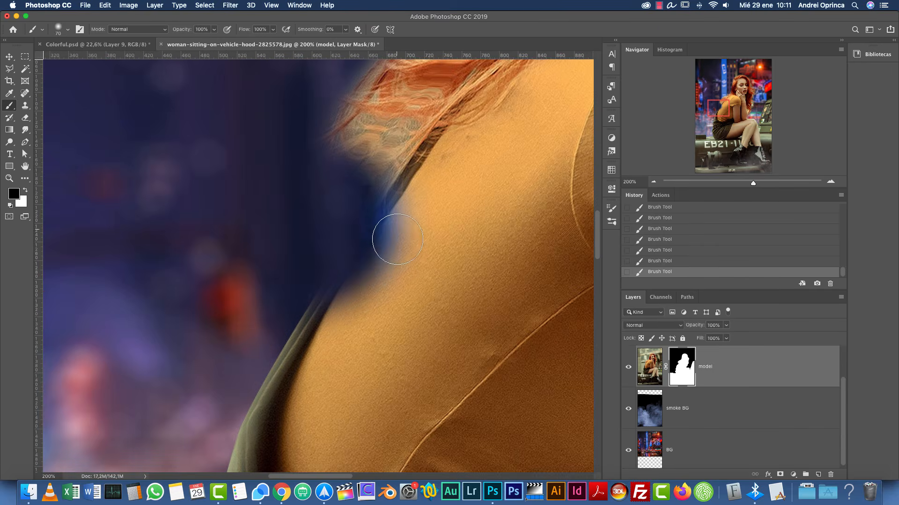
{"action": "key", "text": "x"}
{"action": "mouse_move", "coordinate": [404, 265]}
{"action": "left_mouse_down"}
{"action": "mouse_move", "coordinate": [381, 262]}
{"action": "mouse_move", "coordinate": [323, 328]}
{"action": "mouse_move", "coordinate": [405, 227]}
{"action": "mouse_move", "coordinate": [369, 295]}
{"action": "left_mouse_up"}
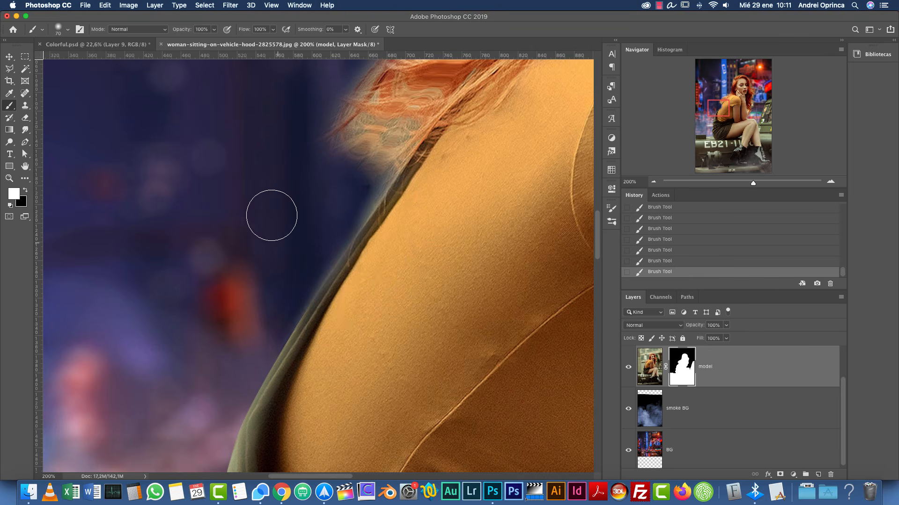
Step: Set the brush to 89% hardness and 25 px, and mask out the background along the strap's outer edge
{"action": "right_click", "coordinate": [349, 200]}
{"action": "left_click", "coordinate": [369, 228]}
{"action": "left_click", "coordinate": [373, 249]}
{"action": "left_click", "coordinate": [339, 228]}
{"action": "type", "text": "35"}
{"action": "key", "text": "Return"}
{"action": "key", "text": "x"}
{"action": "key", "text": "bracketleft"}
{"action": "mouse_move", "coordinate": [291, 309]}
{"action": "left_mouse_down"}
{"action": "mouse_move", "coordinate": [372, 189]}
{"action": "mouse_move", "coordinate": [369, 200]}
{"action": "left_mouse_up"}
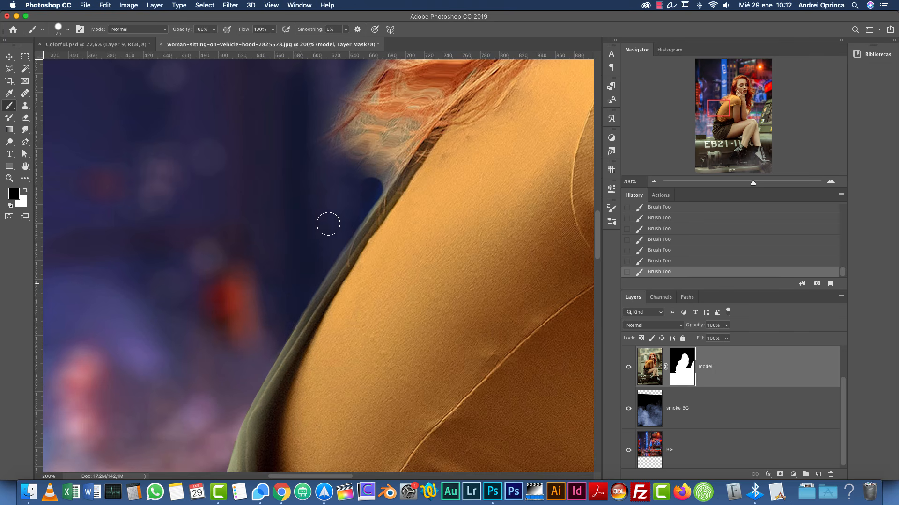
Step: Enlarge the brush to 45 px and paint white on the mask to restore the area below the hair tips
{"action": "key", "text": "x"}
{"action": "key", "text": "bracketright"}
{"action": "key", "text": "bracketright"}
{"action": "key", "text": "bracketright"}
{"action": "key", "text": "bracketright"}
{"action": "right_click", "coordinate": [481, 166]}
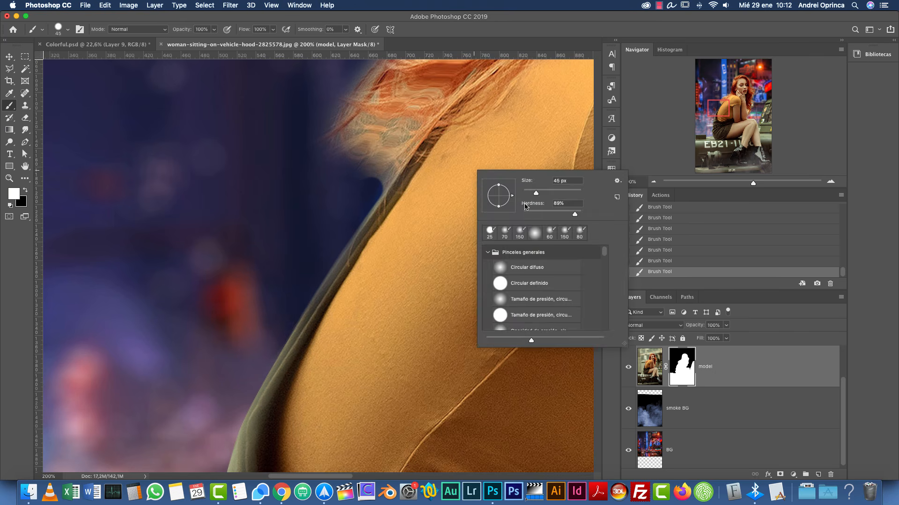
{"action": "mouse_move", "coordinate": [378, 164]}
{"action": "left_mouse_down"}
{"action": "mouse_move", "coordinate": [379, 220]}
{"action": "mouse_move", "coordinate": [427, 193]}
{"action": "mouse_move", "coordinate": [365, 260]}
{"action": "mouse_move", "coordinate": [344, 245]}
{"action": "mouse_move", "coordinate": [362, 217]}
{"action": "mouse_move", "coordinate": [346, 209]}
{"action": "mouse_move", "coordinate": [301, 260]}
{"action": "mouse_move", "coordinate": [342, 202]}
{"action": "mouse_move", "coordinate": [352, 223]}
{"action": "mouse_move", "coordinate": [340, 244]}
{"action": "left_mouse_up"}
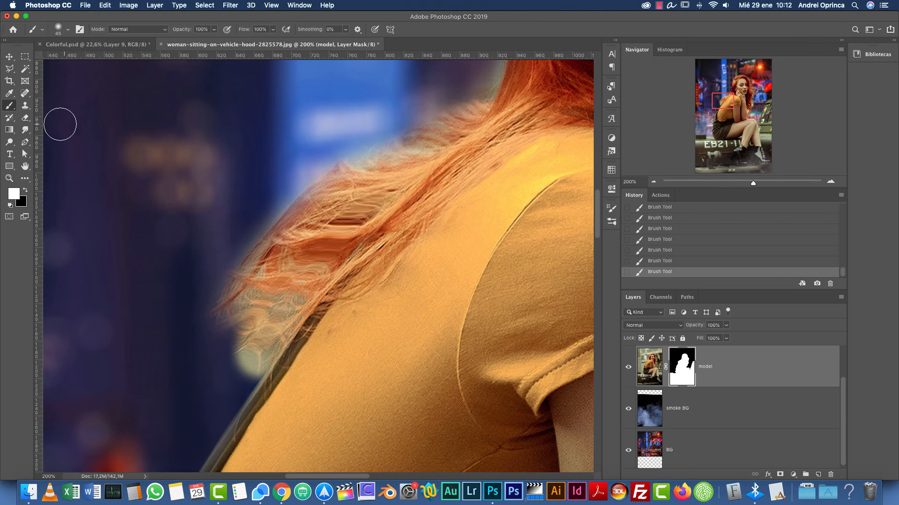
Step: Clone-stamp clean hair strands over the distorted patches in the hair behind the shoulder on the model layer
{"action": "left_click", "coordinate": [25, 105]}
{"action": "left_click", "coordinate": [655, 365]}
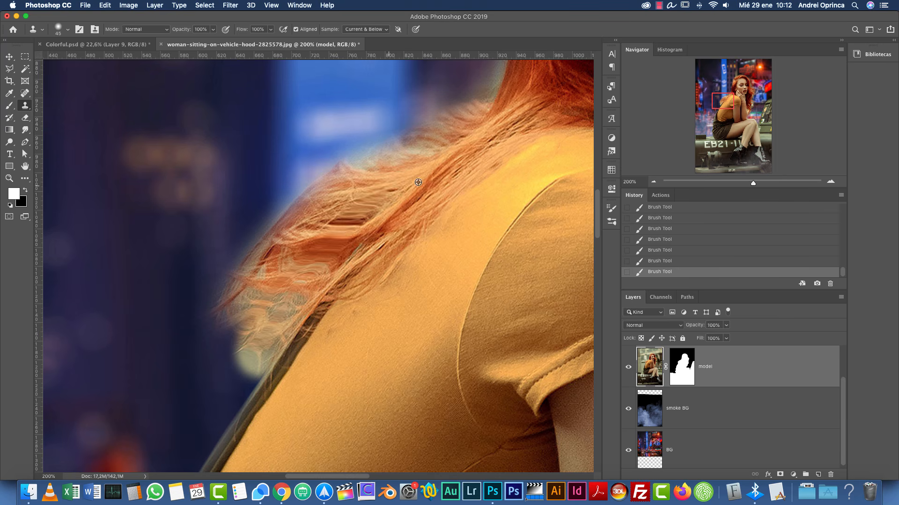
{"action": "left_click_drag", "start_coordinate": [371, 216], "coordinate": [300, 264]}
{"action": "mouse_move", "coordinate": [295, 257]}
{"action": "left_mouse_down"}
{"action": "mouse_move", "coordinate": [349, 214]}
{"action": "mouse_move", "coordinate": [367, 226]}
{"action": "mouse_move", "coordinate": [265, 315]}
{"action": "left_mouse_up"}
{"action": "left_click", "coordinate": [369, 228], "text": "alt"}
{"action": "left_click_drag", "start_coordinate": [464, 195], "coordinate": [438, 231]}
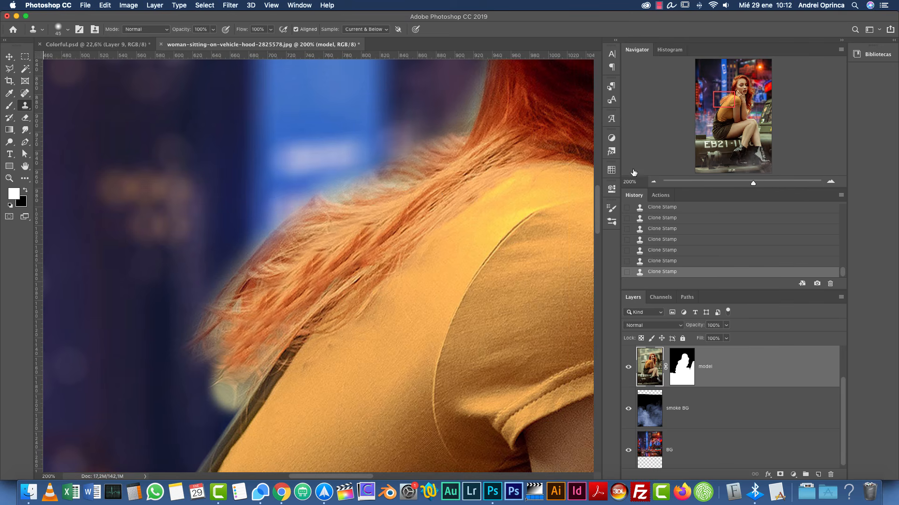
Step: Activate the layer mask of the model layer for refining the hair edge around the face
{"action": "left_click", "coordinate": [654, 182]}
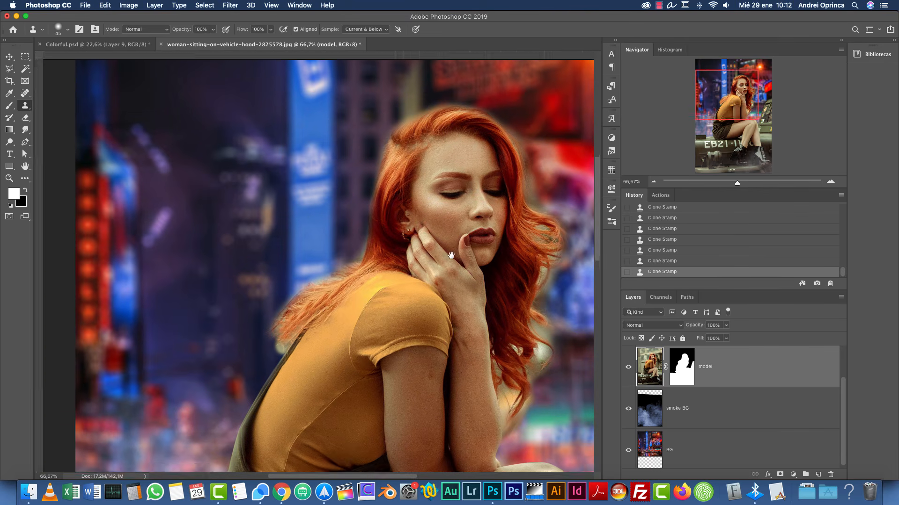
{"action": "scroll", "coordinate": [425, 279], "scroll_direction": "up", "scroll_amount": 3}
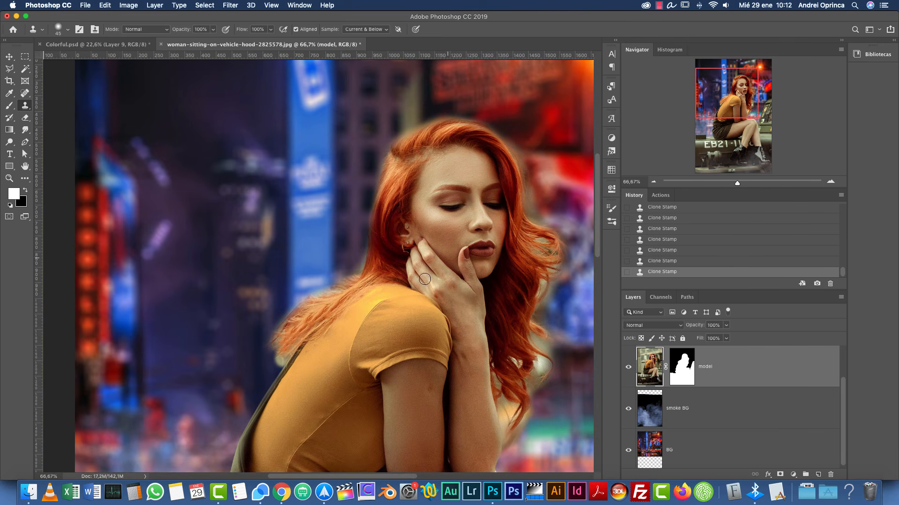
{"action": "left_click", "coordinate": [685, 373]}
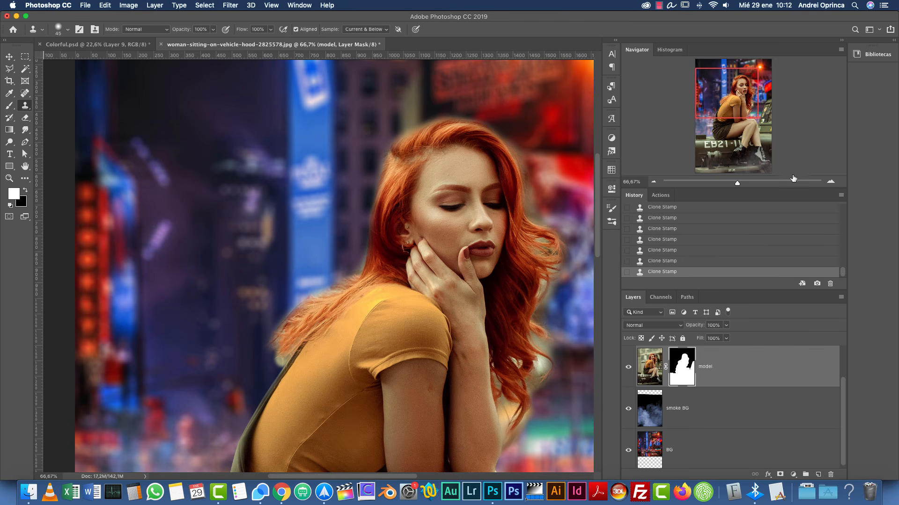
{"action": "left_click", "coordinate": [830, 181]}
{"action": "left_click", "coordinate": [831, 181]}
{"action": "scroll", "coordinate": [510, 318], "scroll_direction": "right", "scroll_amount": 15}
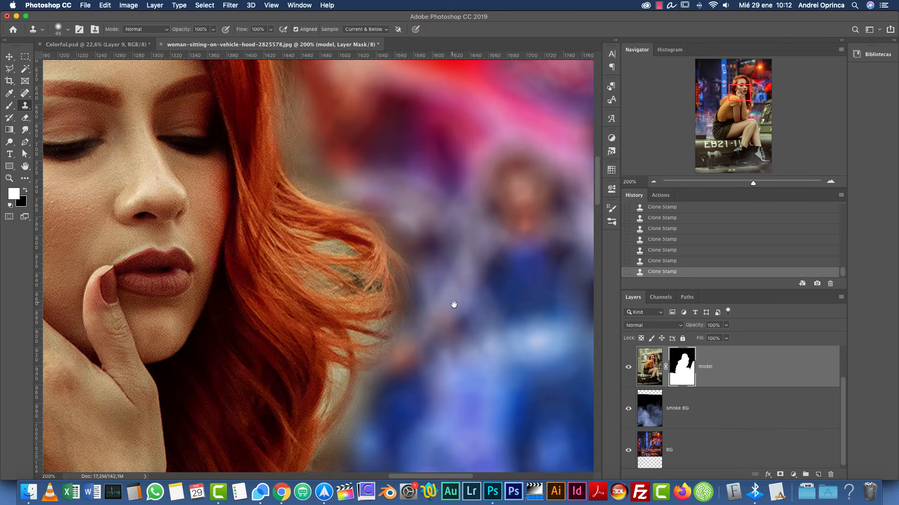
{"action": "scroll", "coordinate": [453, 300], "scroll_direction": "up", "scroll_amount": 5}
{"action": "scroll", "coordinate": [453, 301], "scroll_direction": "left", "scroll_amount": 3}
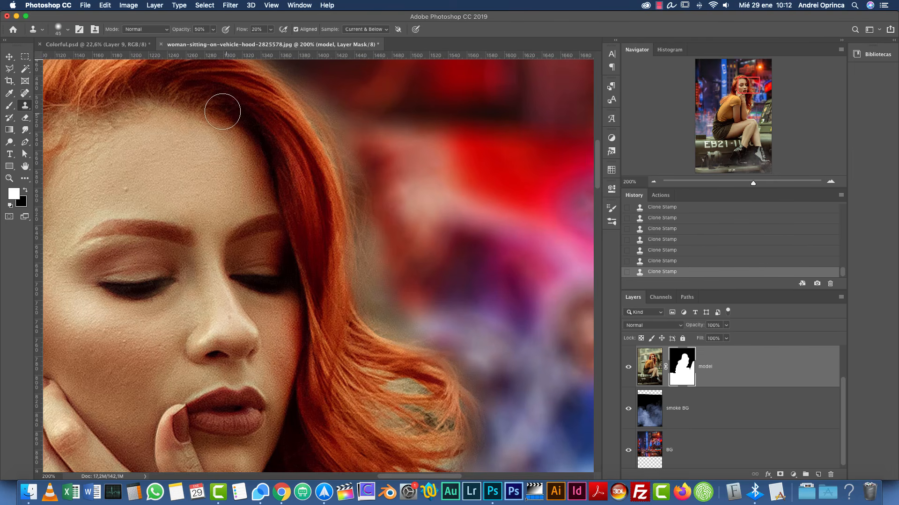
{"action": "scroll", "coordinate": [341, 181], "scroll_direction": "up", "scroll_amount": 4}
{"action": "scroll", "coordinate": [341, 181], "scroll_direction": "left", "scroll_amount": 3}
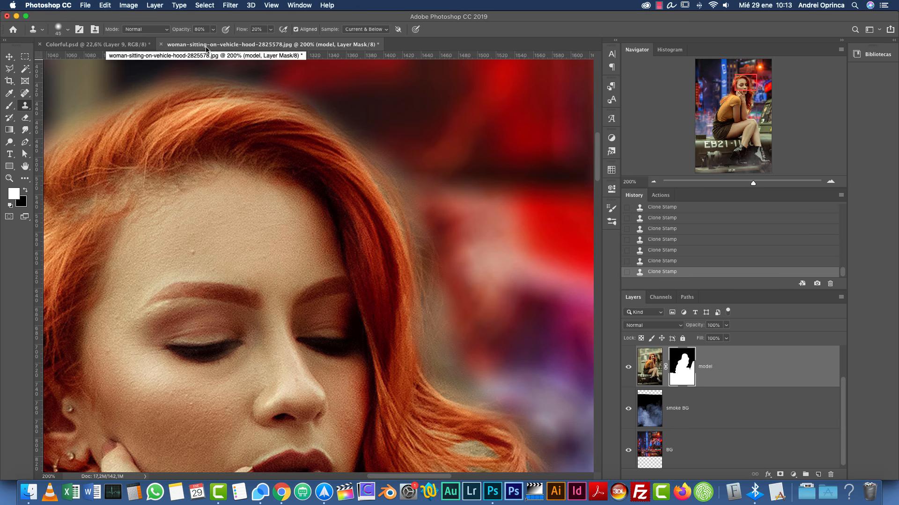
{"action": "key", "text": "shift+9"}
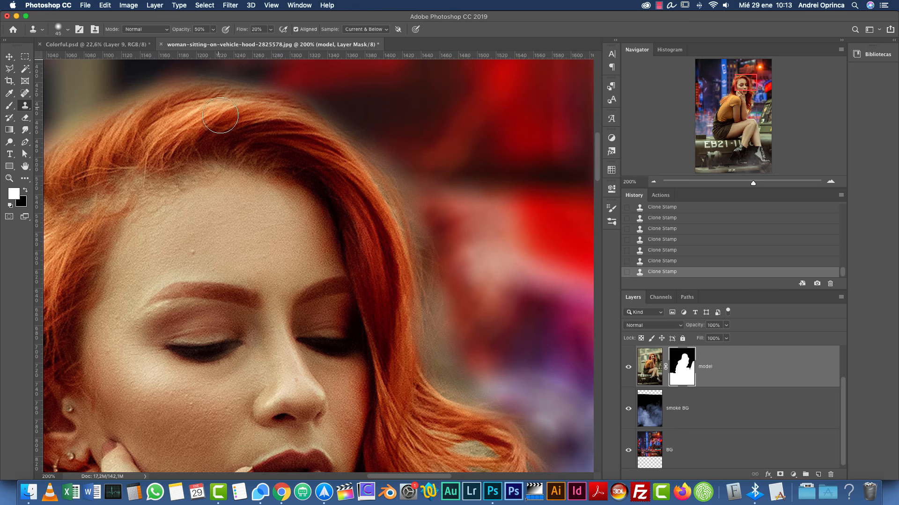
{"action": "left_click", "coordinate": [272, 197]}
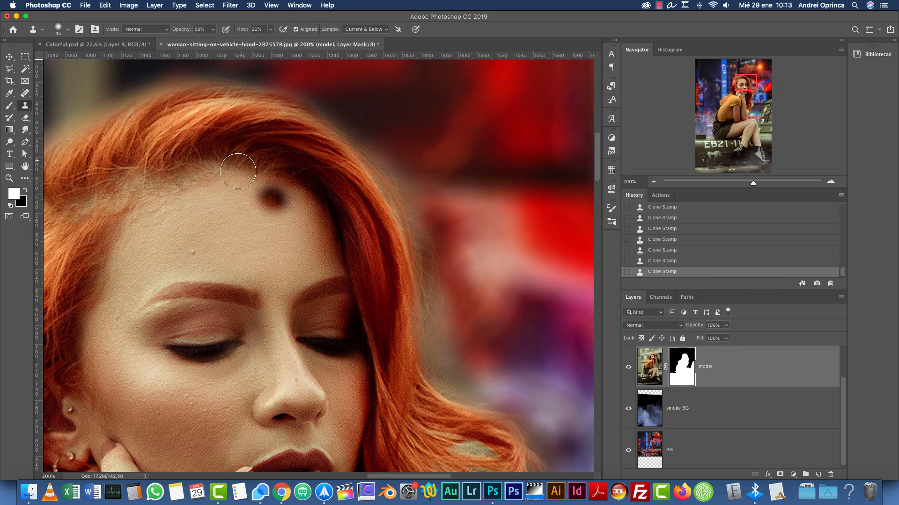
{"action": "left_click", "coordinate": [238, 156], "text": "alt"}
{"action": "key", "text": "3"}
{"action": "key", "text": "8"}
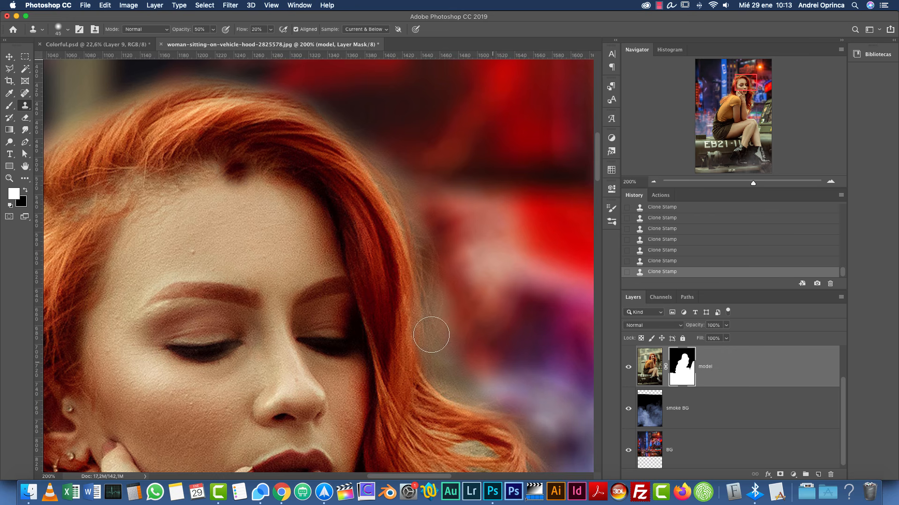
{"action": "left_click_drag", "start_coordinate": [422, 231], "coordinate": [425, 287]}
{"action": "key", "text": "super+z"}
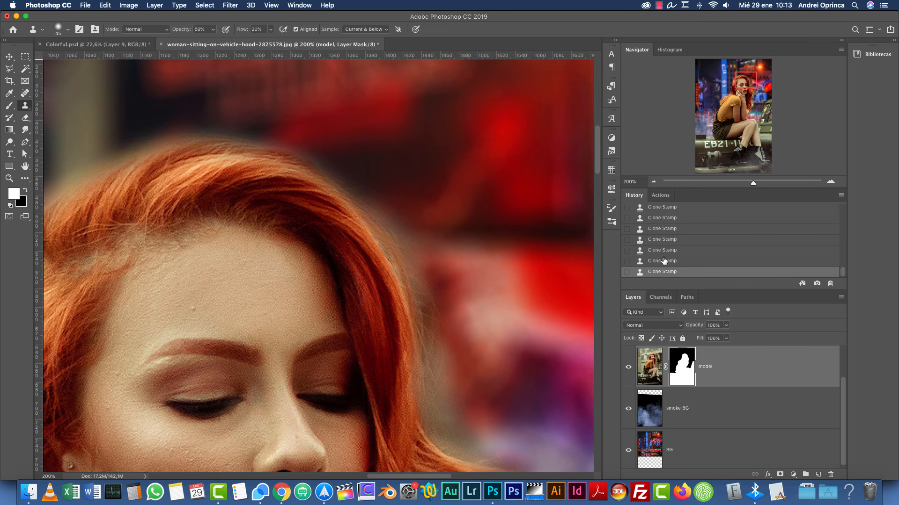
Step: Set up a soft 45 px Brush with 0% hardness, 50% opacity, 20% flow and black paint on the model mask
{"action": "left_click_drag", "start_coordinate": [471, 335], "coordinate": [448, 246]}
{"action": "key", "text": "b"}
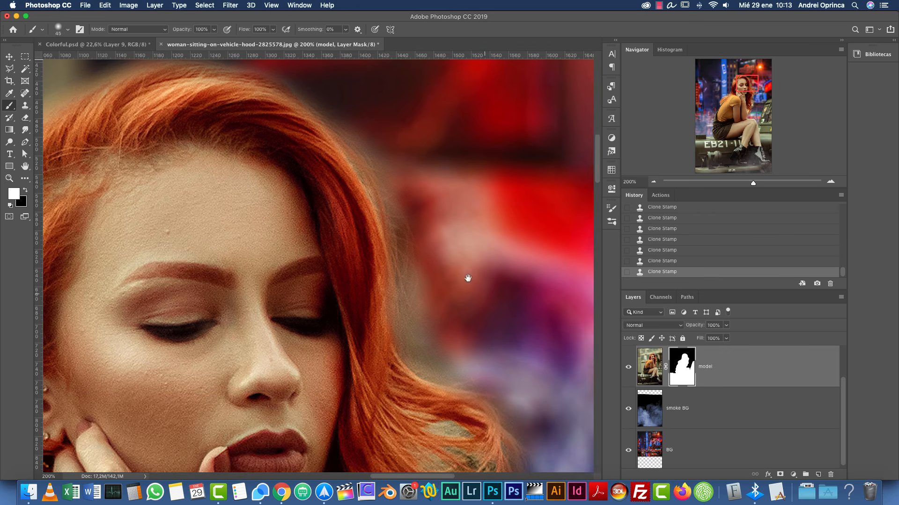
{"action": "scroll", "coordinate": [457, 272], "scroll_direction": "down", "scroll_amount": 3}
{"action": "scroll", "coordinate": [456, 271], "scroll_direction": "right", "scroll_amount": 3}
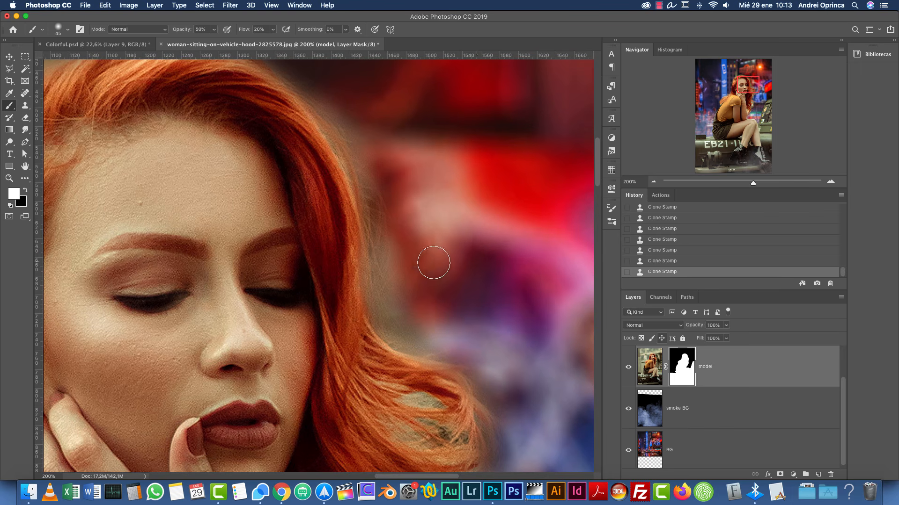
{"action": "right_click", "coordinate": [421, 156]}
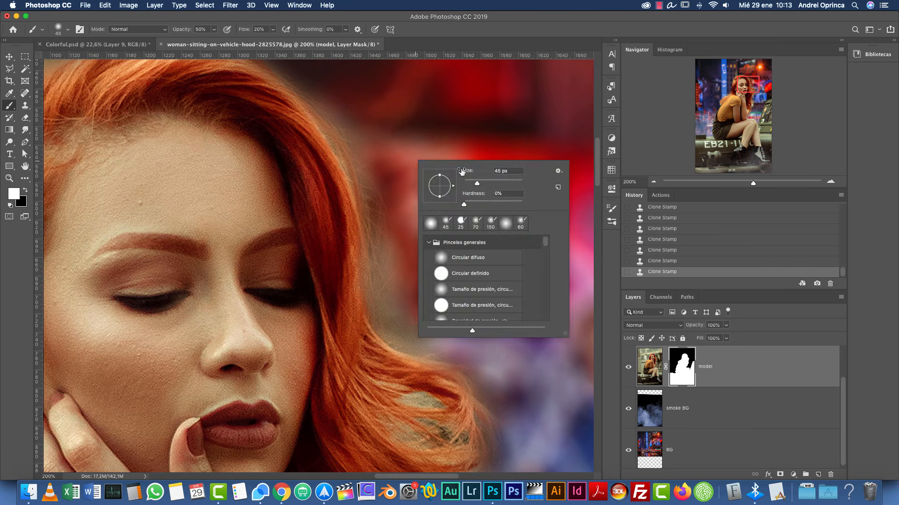
{"action": "left_click", "coordinate": [679, 365]}
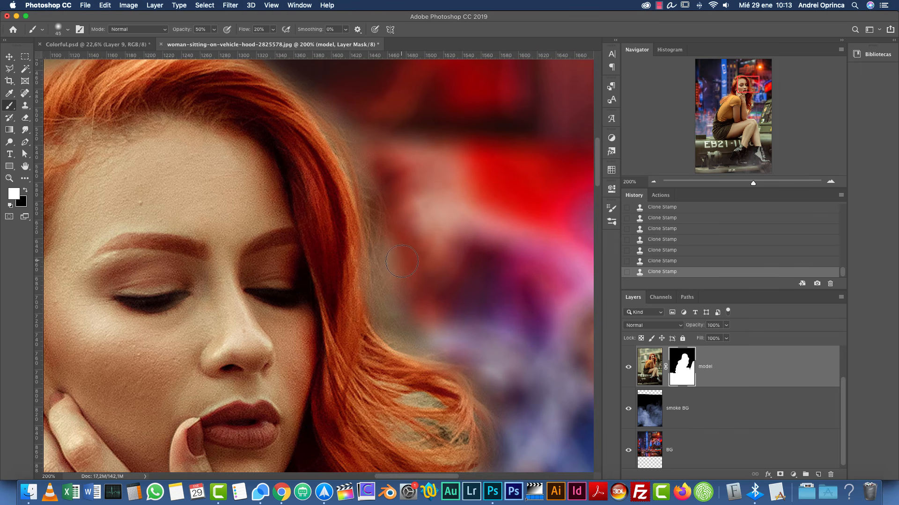
{"action": "key", "text": "x"}
{"action": "mouse_move", "coordinate": [407, 225]}
{"action": "left_mouse_down"}
{"action": "mouse_move", "coordinate": [418, 222]}
{"action": "mouse_move", "coordinate": [409, 210]}
{"action": "left_mouse_up"}
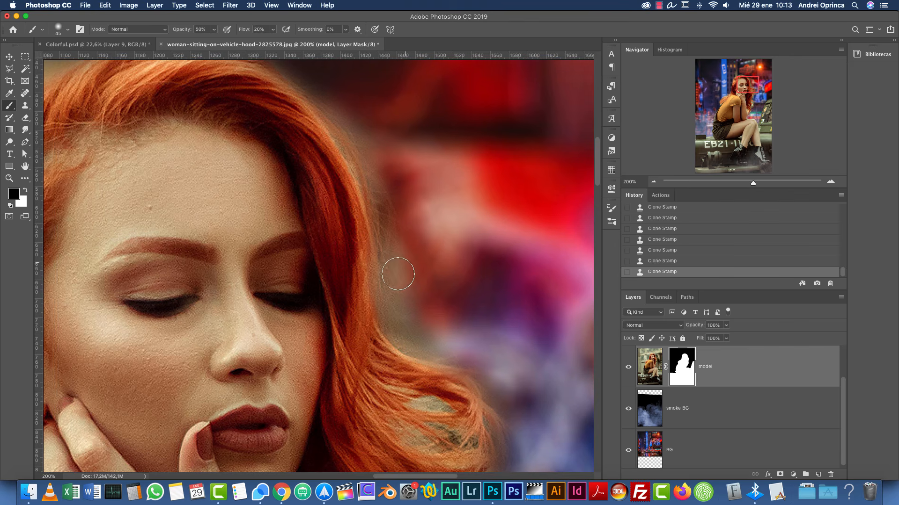
{"action": "mouse_move", "coordinate": [403, 255]}
{"action": "left_mouse_down"}
{"action": "mouse_move", "coordinate": [410, 314]}
{"action": "mouse_move", "coordinate": [397, 310]}
{"action": "left_mouse_up"}
{"action": "mouse_move", "coordinate": [389, 275]}
{"action": "left_mouse_down"}
{"action": "mouse_move", "coordinate": [417, 337]}
{"action": "mouse_move", "coordinate": [414, 322]}
{"action": "left_mouse_up"}
{"action": "left_click_drag", "start_coordinate": [397, 232], "coordinate": [395, 217]}
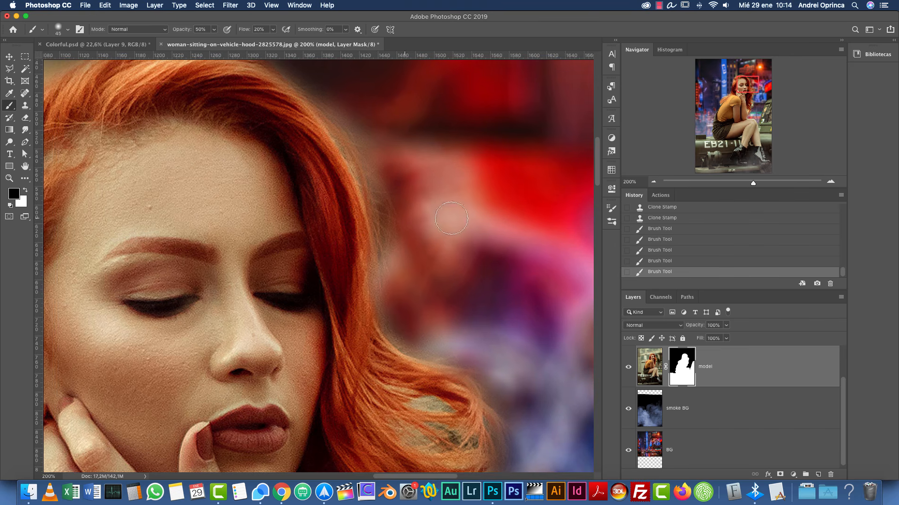
{"action": "left_click", "coordinate": [660, 196]}
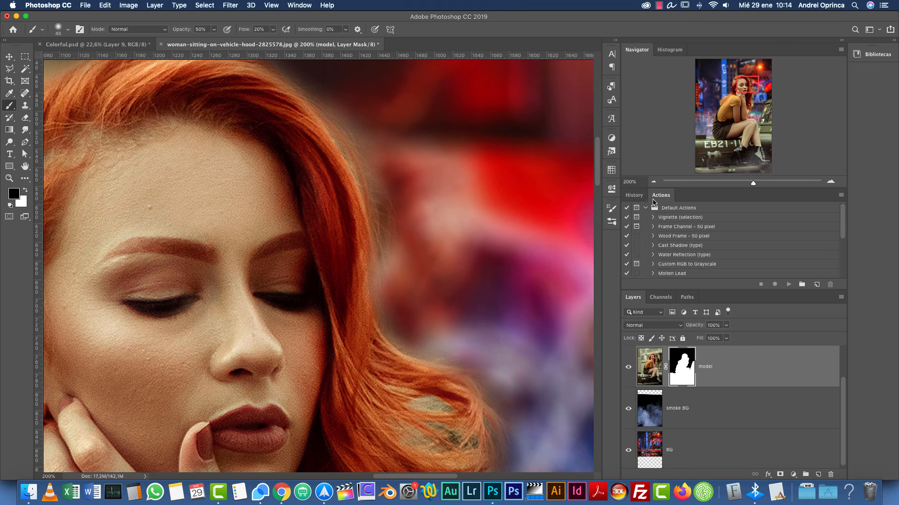
{"action": "left_click", "coordinate": [635, 195]}
{"action": "left_click", "coordinate": [662, 218]}
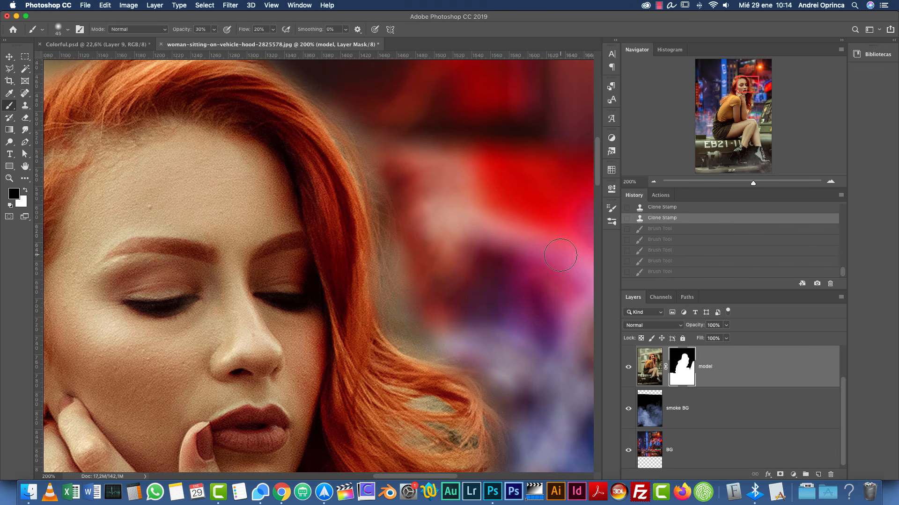
Step: Mask out the pale halo along the hair beside the face at 30% brush opacity, enabling Transfer with pen-pressure opacity
{"action": "left_click_drag", "start_coordinate": [397, 272], "coordinate": [403, 310]}
{"action": "left_click_drag", "start_coordinate": [402, 304], "coordinate": [412, 333]}
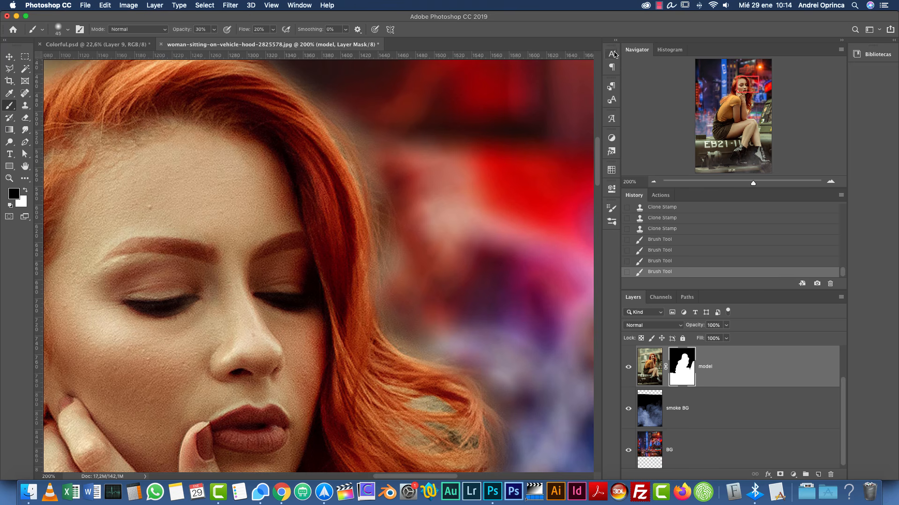
{"action": "left_click", "coordinate": [612, 213]}
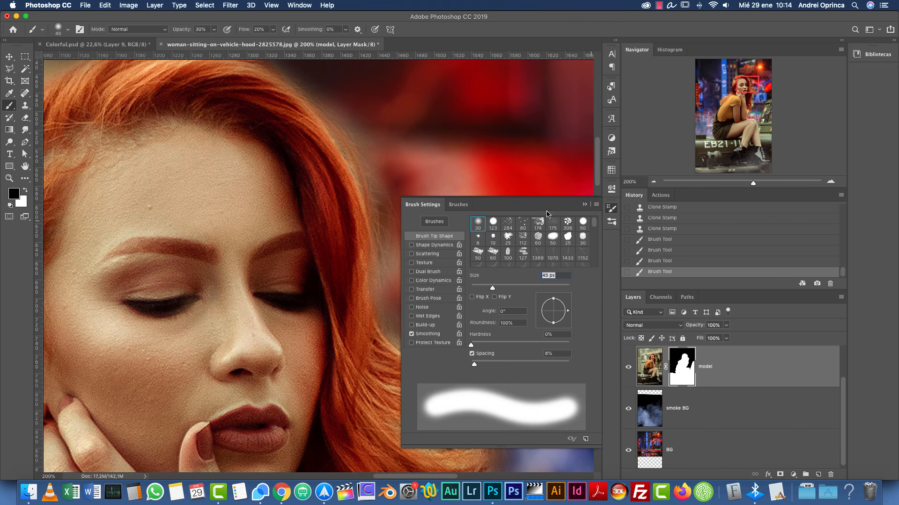
{"action": "left_click", "coordinate": [411, 289]}
{"action": "left_click", "coordinate": [425, 290]}
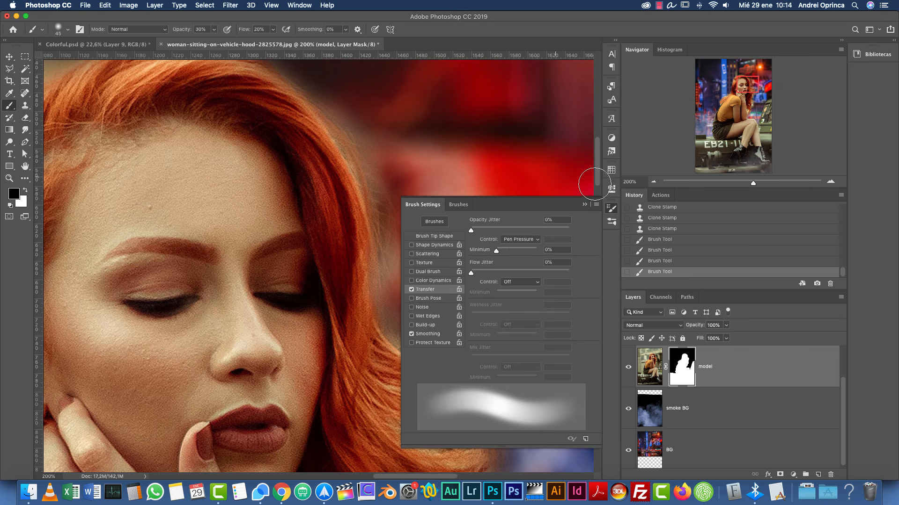
{"action": "left_click", "coordinate": [584, 205]}
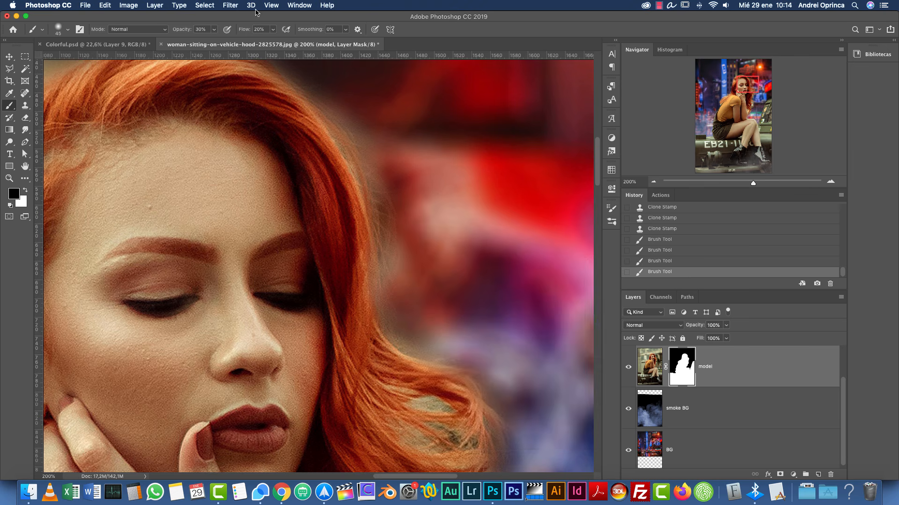
{"action": "mouse_move", "coordinate": [402, 205]}
{"action": "left_mouse_down"}
{"action": "mouse_move", "coordinate": [391, 184]}
{"action": "mouse_move", "coordinate": [393, 296]}
{"action": "left_mouse_up"}
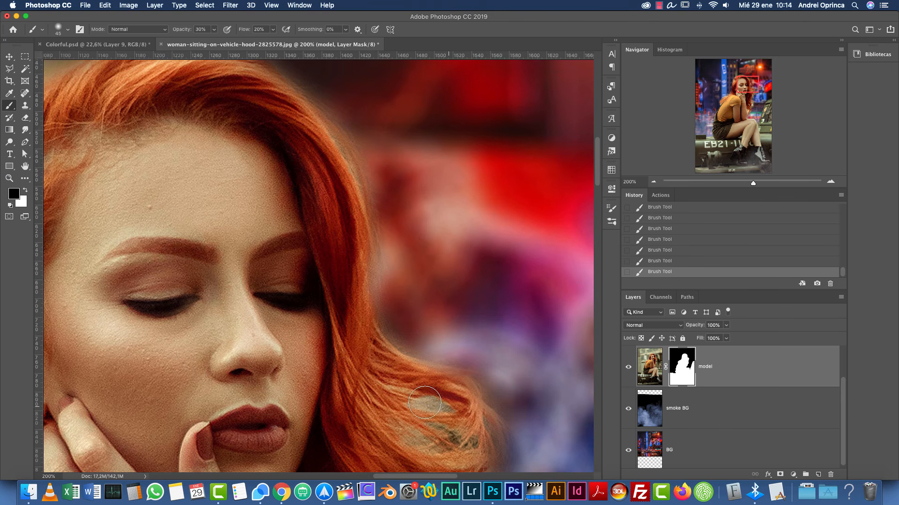
Step: Reduce the brush to 20 px and mask out the background patches inside the curl beside the mouth
{"action": "key", "text": "bracketleft"}
{"action": "key", "text": "bracketleft"}
{"action": "key", "text": "bracketleft"}
{"action": "key", "text": "bracketleft"}
{"action": "key", "text": "bracketright"}
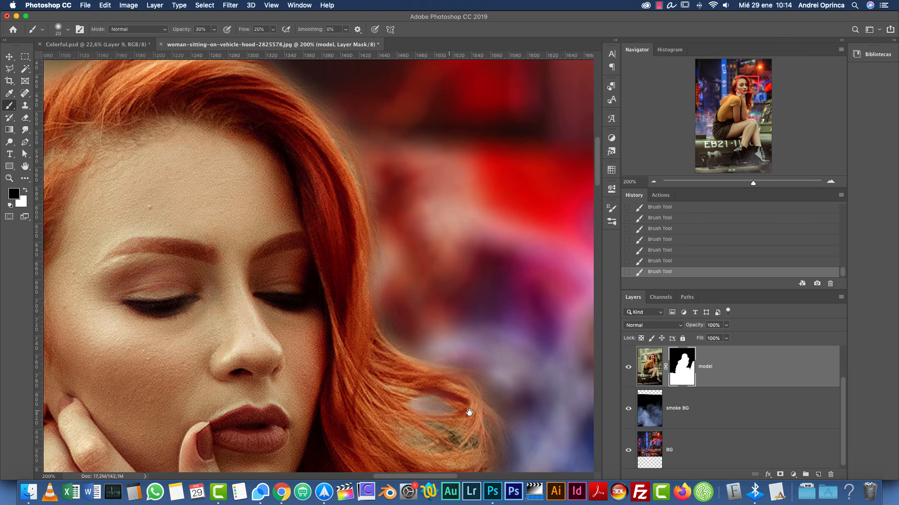
{"action": "left_click_drag", "start_coordinate": [469, 412], "coordinate": [415, 310]}
{"action": "mouse_move", "coordinate": [342, 308]}
{"action": "left_mouse_down"}
{"action": "mouse_move", "coordinate": [357, 319]}
{"action": "mouse_move", "coordinate": [345, 316]}
{"action": "mouse_move", "coordinate": [364, 328]}
{"action": "mouse_move", "coordinate": [386, 306]}
{"action": "mouse_move", "coordinate": [405, 325]}
{"action": "left_mouse_up"}
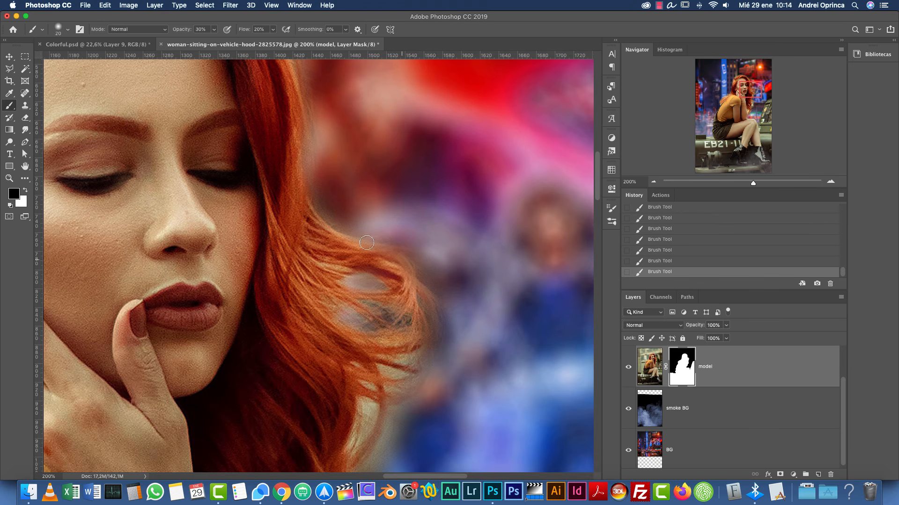
{"action": "key", "text": "x"}
{"action": "key", "text": "x"}
Step: Mask out the leftover background between the loose strands beside the chin
{"action": "mouse_move", "coordinate": [401, 391]}
{"action": "left_mouse_down"}
{"action": "mouse_move", "coordinate": [371, 285]}
{"action": "mouse_move", "coordinate": [323, 340]}
{"action": "mouse_move", "coordinate": [339, 292]}
{"action": "left_mouse_up"}
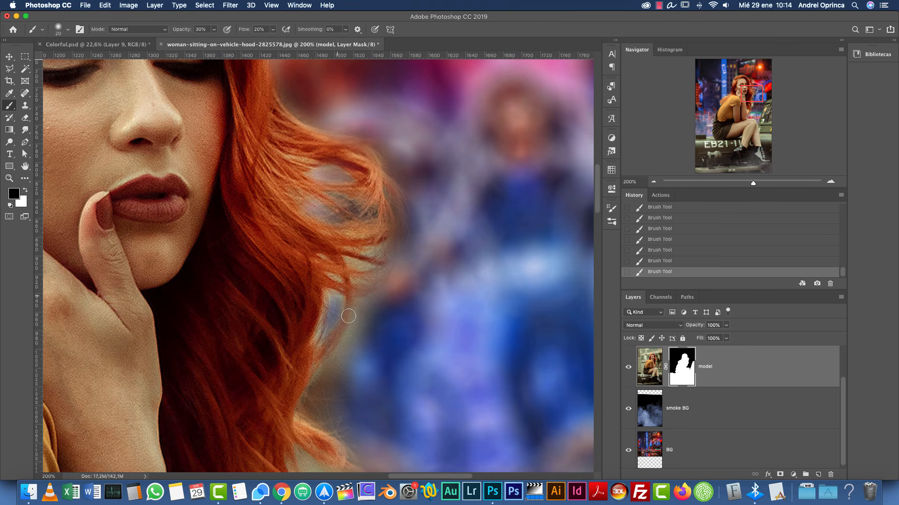
{"action": "left_click_drag", "start_coordinate": [343, 358], "coordinate": [331, 369]}
{"action": "left_click_drag", "start_coordinate": [351, 261], "coordinate": [361, 264]}
{"action": "left_click_drag", "start_coordinate": [391, 246], "coordinate": [343, 255]}
Step: Enlarge the brush to 40 px and mask out the halo along the outer edge of the lower curls
{"action": "left_click_drag", "start_coordinate": [377, 359], "coordinate": [363, 190]}
{"action": "key", "text": "bracketright"}
{"action": "key", "text": "bracketright"}
{"action": "key", "text": "bracketright"}
{"action": "key", "text": "bracketright"}
{"action": "mouse_move", "coordinate": [352, 156]}
{"action": "left_mouse_down"}
{"action": "mouse_move", "coordinate": [328, 227]}
{"action": "mouse_move", "coordinate": [315, 213]}
{"action": "mouse_move", "coordinate": [304, 235]}
{"action": "left_mouse_up"}
{"action": "mouse_move", "coordinate": [299, 287]}
{"action": "left_mouse_down"}
{"action": "mouse_move", "coordinate": [325, 324]}
{"action": "mouse_move", "coordinate": [309, 312]}
{"action": "mouse_move", "coordinate": [359, 330]}
{"action": "mouse_move", "coordinate": [314, 268]}
{"action": "mouse_move", "coordinate": [353, 316]}
{"action": "mouse_move", "coordinate": [306, 328]}
{"action": "left_mouse_up"}
{"action": "mouse_move", "coordinate": [326, 368]}
{"action": "left_mouse_down"}
{"action": "mouse_move", "coordinate": [291, 361]}
{"action": "mouse_move", "coordinate": [320, 362]}
{"action": "mouse_move", "coordinate": [250, 386]}
{"action": "left_mouse_up"}
{"action": "scroll", "coordinate": [341, 327], "scroll_direction": "down", "scroll_amount": 10}
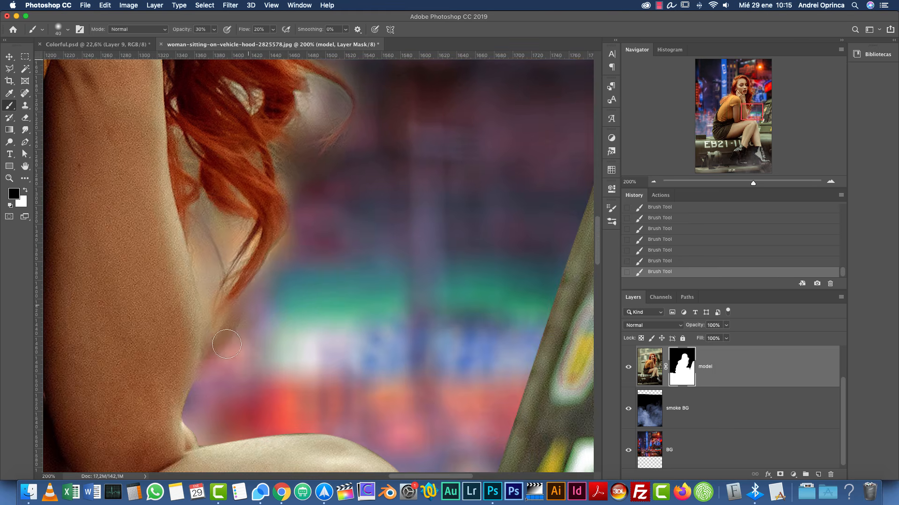
Step: Mask out the leftover background around the hair tips beside the forearm
{"action": "left_click_drag", "start_coordinate": [234, 236], "coordinate": [240, 285]}
{"action": "scroll", "coordinate": [309, 187], "scroll_direction": "up", "scroll_amount": 4}
{"action": "left_click_drag", "start_coordinate": [272, 181], "coordinate": [285, 191]}
{"action": "key", "text": "bracketleft"}
{"action": "mouse_move", "coordinate": [233, 356]}
{"action": "left_mouse_down"}
{"action": "mouse_move", "coordinate": [250, 290]}
{"action": "mouse_move", "coordinate": [272, 349]}
{"action": "left_mouse_up"}
Step: Set the brush to 45 px and mask out the pale halo around the hair behind the shoulder
{"action": "scroll", "coordinate": [269, 320], "scroll_direction": "up", "scroll_amount": 5}
{"action": "scroll", "coordinate": [269, 320], "scroll_direction": "up", "scroll_amount": 15}
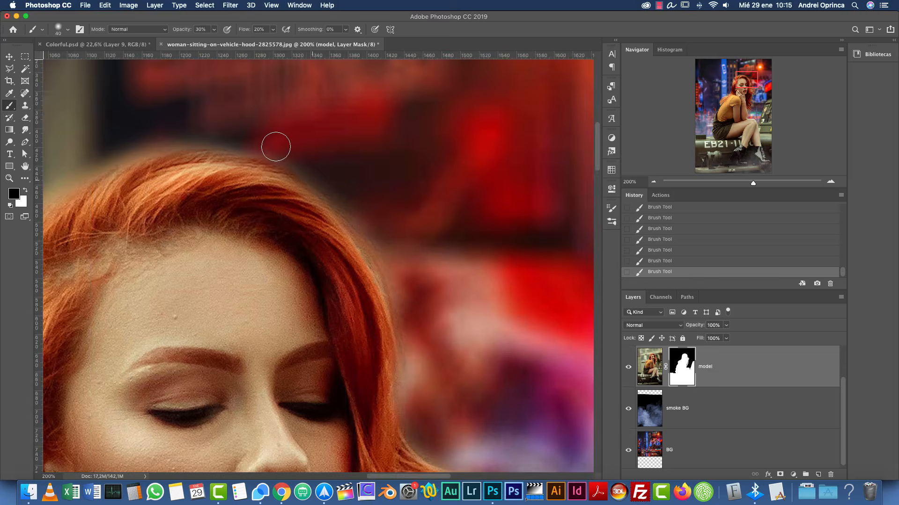
{"action": "scroll", "coordinate": [275, 144], "scroll_direction": "left", "scroll_amount": 5}
{"action": "key", "text": "bracketright"}
{"action": "key", "text": "bracketright"}
{"action": "key", "text": "bracketright"}
{"action": "scroll", "coordinate": [143, 265], "scroll_direction": "down", "scroll_amount": 18}
{"action": "scroll", "coordinate": [182, 363], "scroll_direction": "left", "scroll_amount": 12}
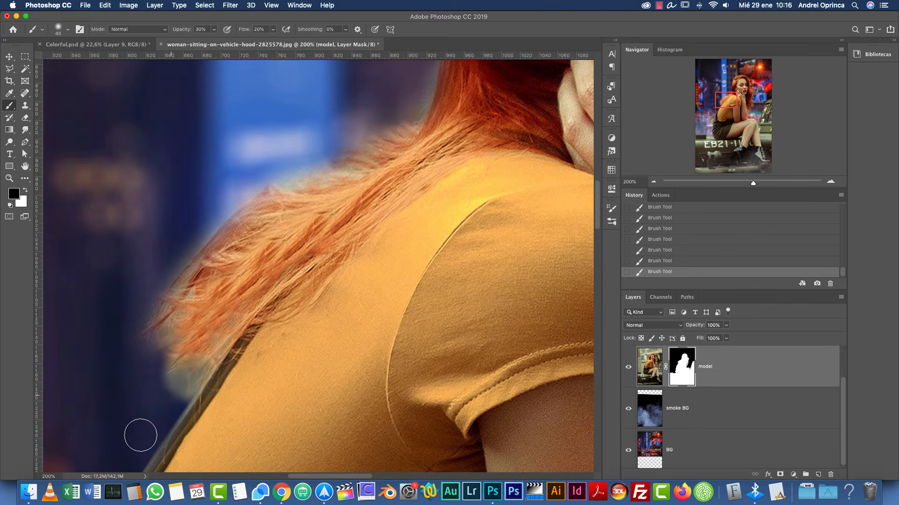
{"action": "left_click_drag", "start_coordinate": [197, 287], "coordinate": [182, 365]}
{"action": "left_click_drag", "start_coordinate": [412, 136], "coordinate": [323, 412]}
Step: Switch to a smaller white brush and turn the model mask off and on to compare the original hair strands
{"action": "key", "text": "bracketleft"}
{"action": "key", "text": "bracketleft"}
{"action": "key", "text": "bracketleft"}
{"action": "key", "text": "bracketleft"}
{"action": "key", "text": "bracketleft"}
{"action": "key", "text": "x"}
{"action": "left_click_drag", "start_coordinate": [381, 183], "coordinate": [489, 143]}
{"action": "scroll", "coordinate": [488, 144], "scroll_direction": "right", "scroll_amount": 8}
{"action": "left_click", "coordinate": [682, 367], "text": "shift"}
{"action": "left_click", "coordinate": [682, 367], "text": "shift"}
Step: Shrink the brush to a hair-thin tip and paint fine white strands on the mask along the hair's outer edge
{"action": "key", "text": "bracketleft"}
{"action": "key", "text": "bracketleft"}
{"action": "key", "text": "bracketleft"}
{"action": "key", "text": "bracketleft"}
{"action": "key", "text": "bracketleft"}
{"action": "key", "text": "bracketleft"}
{"action": "key", "text": "bracketleft"}
{"action": "key", "text": "bracketleft"}
{"action": "left_click_drag", "start_coordinate": [211, 206], "coordinate": [253, 180]}
{"action": "mouse_move", "coordinate": [234, 192]}
{"action": "left_mouse_down"}
{"action": "mouse_move", "coordinate": [317, 163]}
{"action": "mouse_move", "coordinate": [300, 159]}
{"action": "left_mouse_up"}
Step: Paint thin white strands on the mask from the crown down the back of the head to the hair tips behind the shoulder
{"action": "scroll", "coordinate": [426, 206], "scroll_direction": "up", "scroll_amount": 5}
{"action": "scroll", "coordinate": [425, 207], "scroll_direction": "right", "scroll_amount": 1}
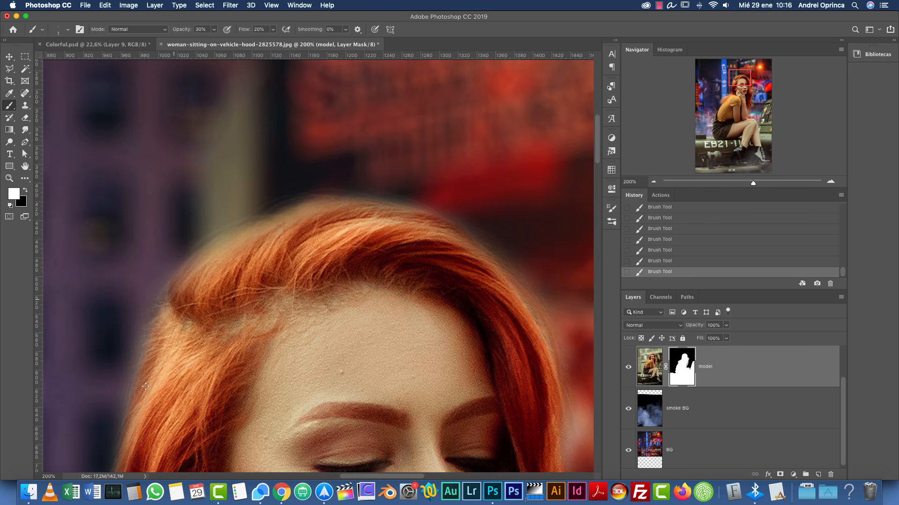
{"action": "left_click_drag", "start_coordinate": [181, 351], "coordinate": [215, 241]}
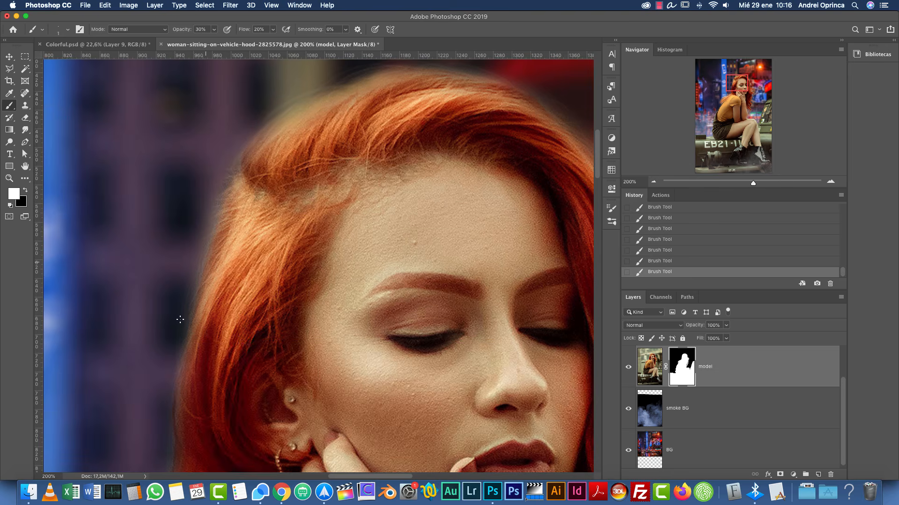
{"action": "left_click_drag", "start_coordinate": [198, 368], "coordinate": [226, 255]}
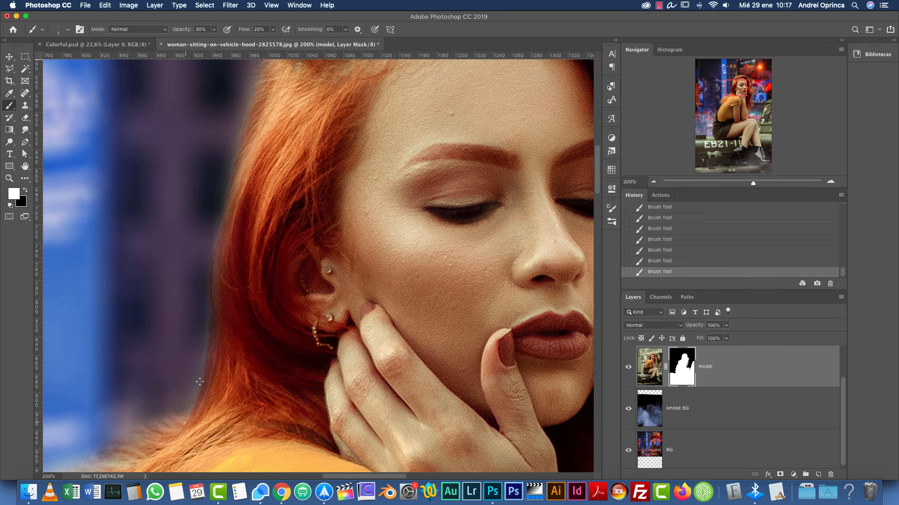
{"action": "left_click_drag", "start_coordinate": [199, 382], "coordinate": [291, 267]}
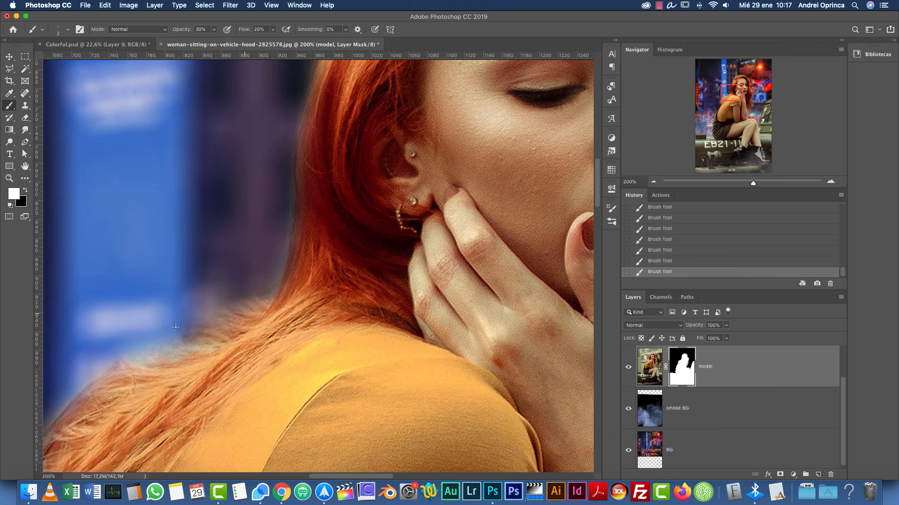
{"action": "left_click_drag", "start_coordinate": [164, 365], "coordinate": [319, 257]}
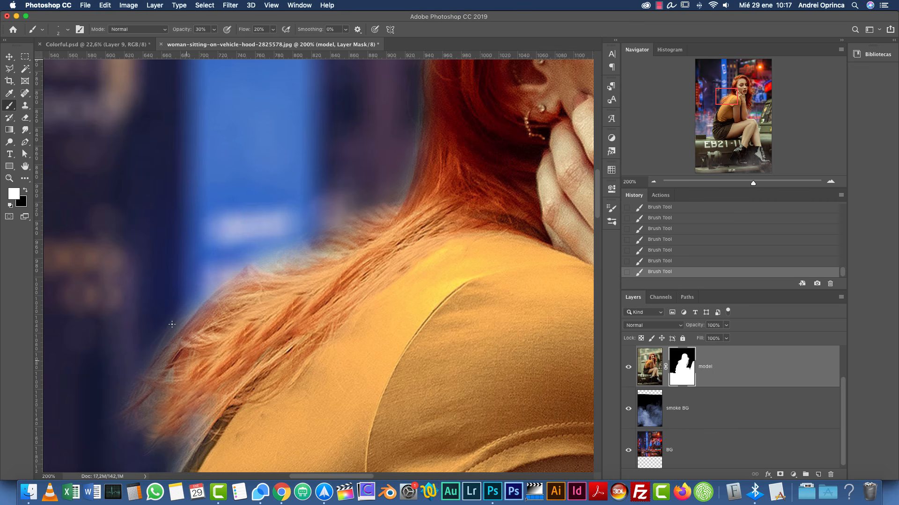
{"action": "left_click_drag", "start_coordinate": [167, 455], "coordinate": [242, 352]}
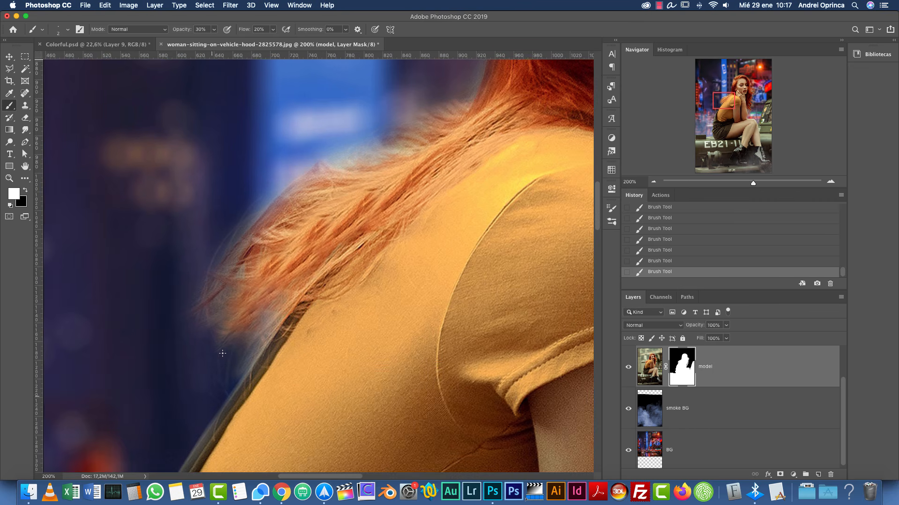
Step: Examine the model's hair edges on the layer mask alone, with the mask disabled and enabled, and in the whole composite
{"action": "key", "text": "super+1"}
{"action": "left_click_drag", "start_coordinate": [509, 261], "coordinate": [325, 334]}
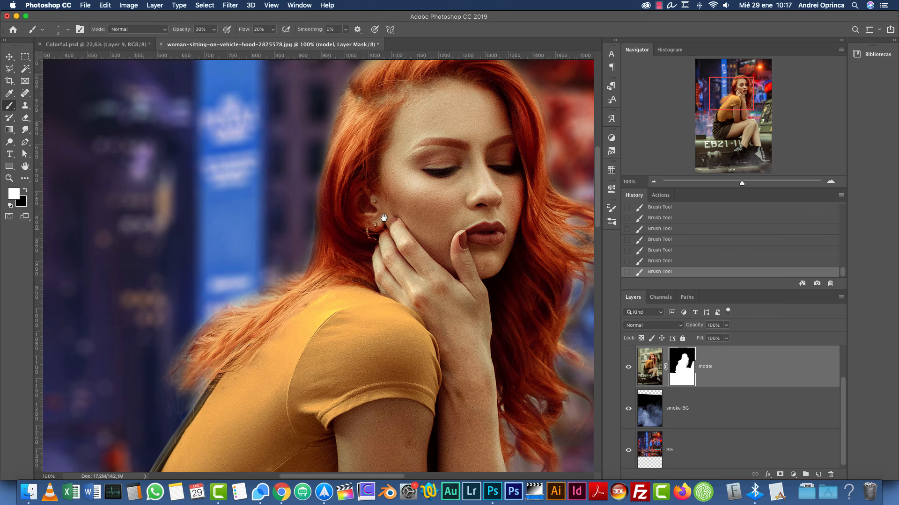
{"action": "left_click_drag", "start_coordinate": [422, 313], "coordinate": [237, 270]}
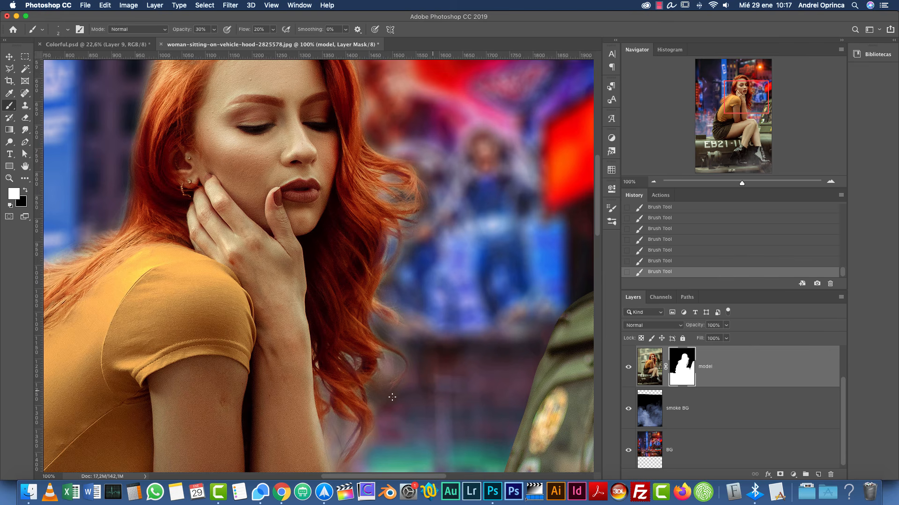
{"action": "left_click", "coordinate": [673, 371], "text": "alt"}
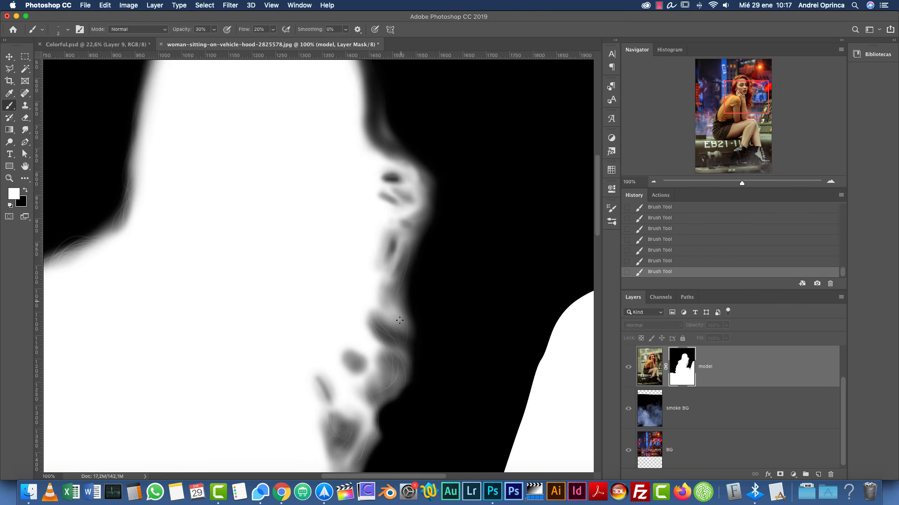
{"action": "scroll", "coordinate": [366, 344], "scroll_direction": "down", "scroll_amount": 4}
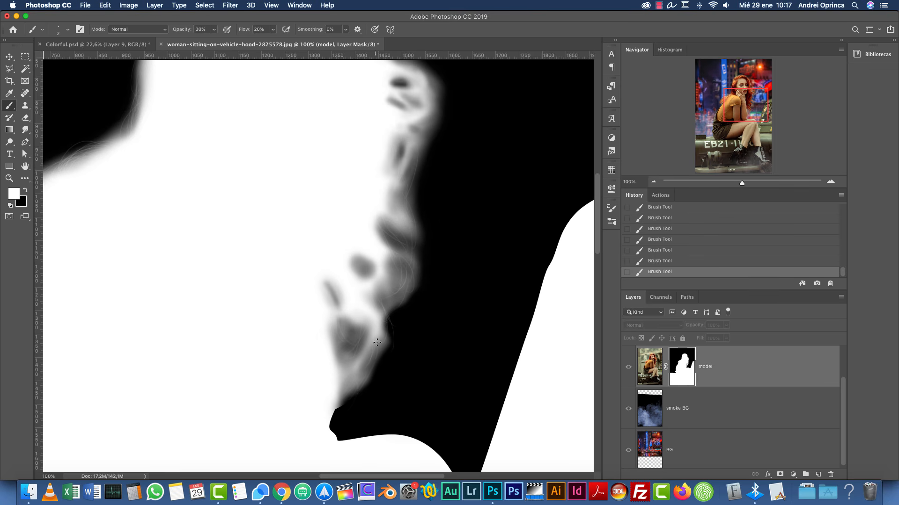
{"action": "left_click", "coordinate": [681, 368], "text": "shift"}
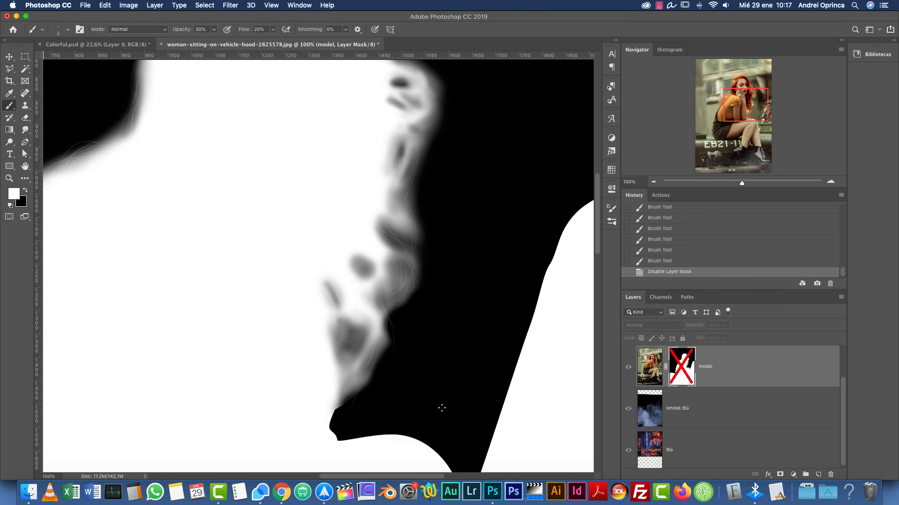
{"action": "left_click", "coordinate": [683, 369], "text": "shift"}
{"action": "left_click", "coordinate": [680, 367], "text": "alt"}
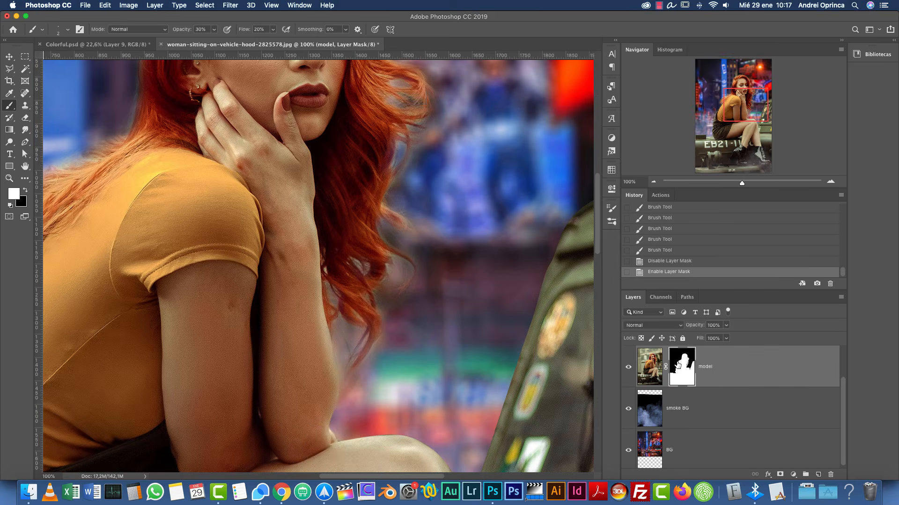
{"action": "key", "text": "super+1"}
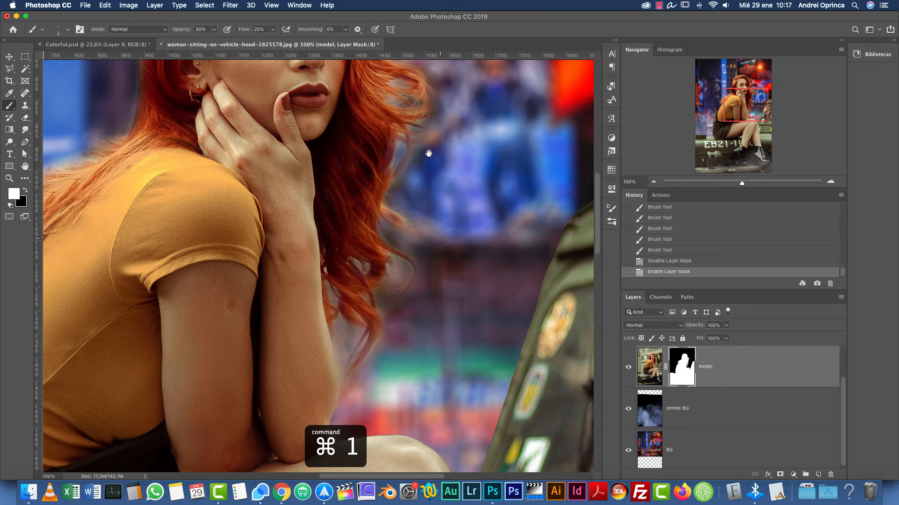
{"action": "left_click_drag", "start_coordinate": [427, 150], "coordinate": [446, 340]}
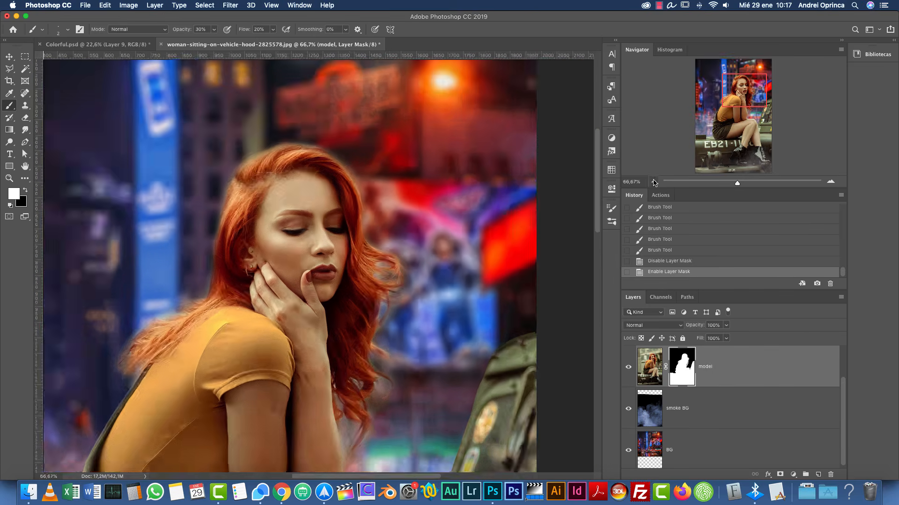
{"action": "left_click", "coordinate": [654, 182]}
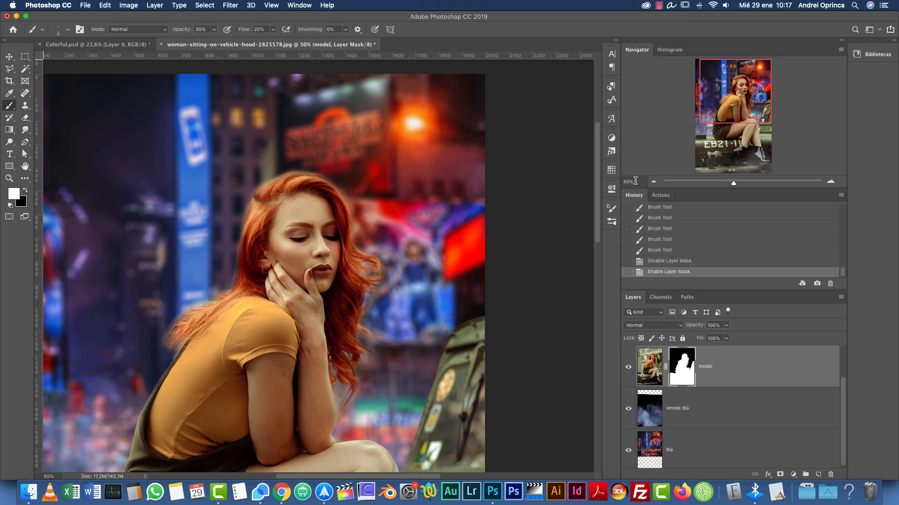
{"action": "left_click_drag", "start_coordinate": [722, 114], "coordinate": [716, 123]}
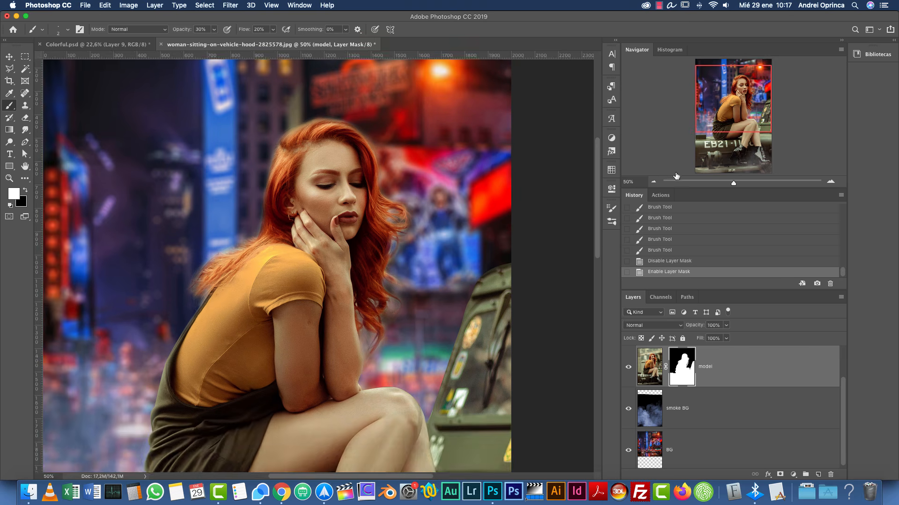
{"action": "left_click", "coordinate": [653, 182]}
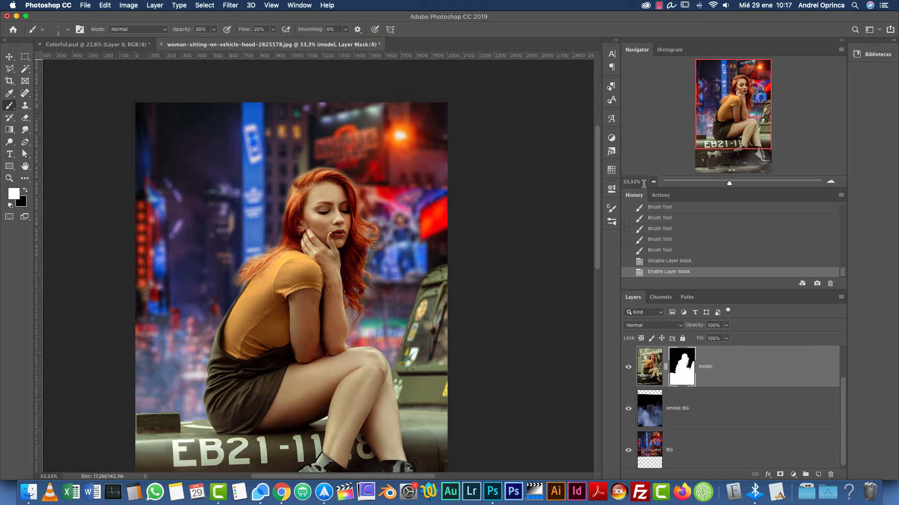
Step: Switch to Colorful.psd and inspect the channel curves of the Curves 1 adjustment clipped to Layer 0
{"action": "left_click", "coordinate": [92, 44]}
{"action": "scroll", "coordinate": [838, 397], "scroll_direction": "down", "scroll_amount": 5}
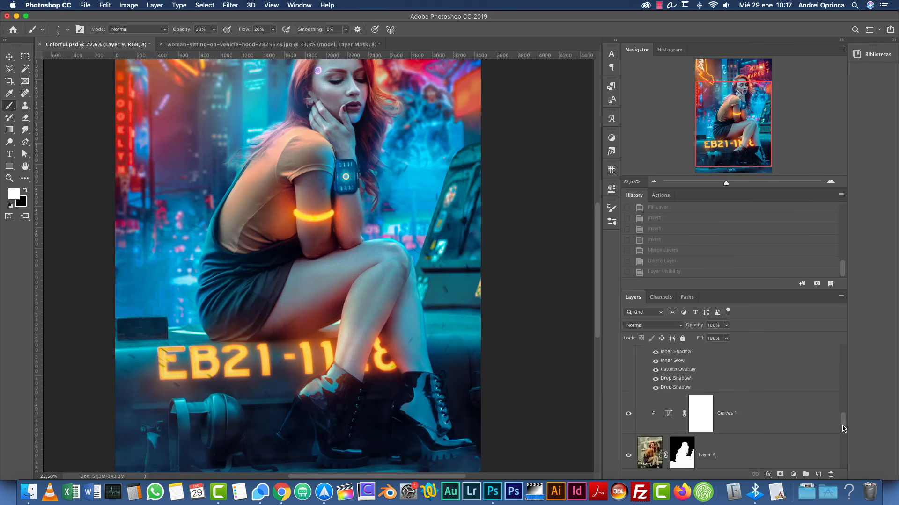
{"action": "scroll", "coordinate": [842, 428], "scroll_direction": "down", "scroll_amount": 2}
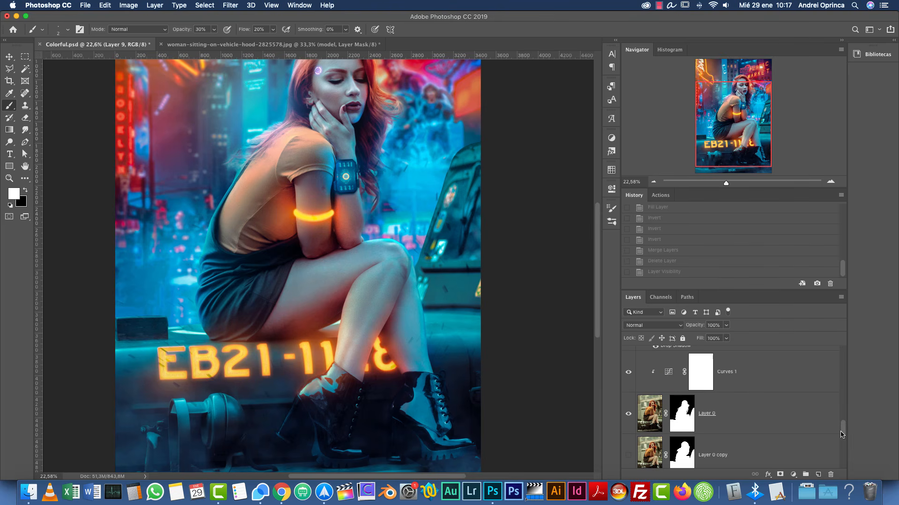
{"action": "scroll", "coordinate": [841, 433], "scroll_direction": "up", "scroll_amount": 1}
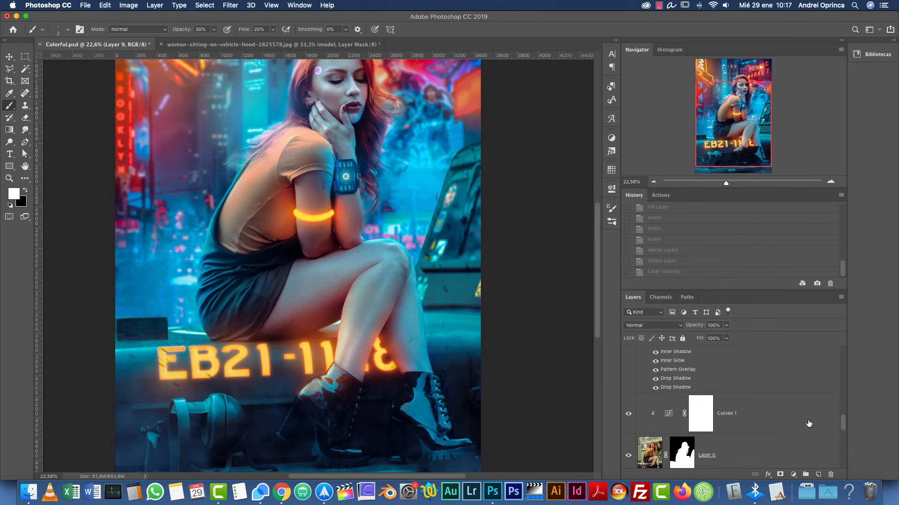
{"action": "left_click", "coordinate": [669, 412]}
{"action": "double_click", "coordinate": [670, 412]}
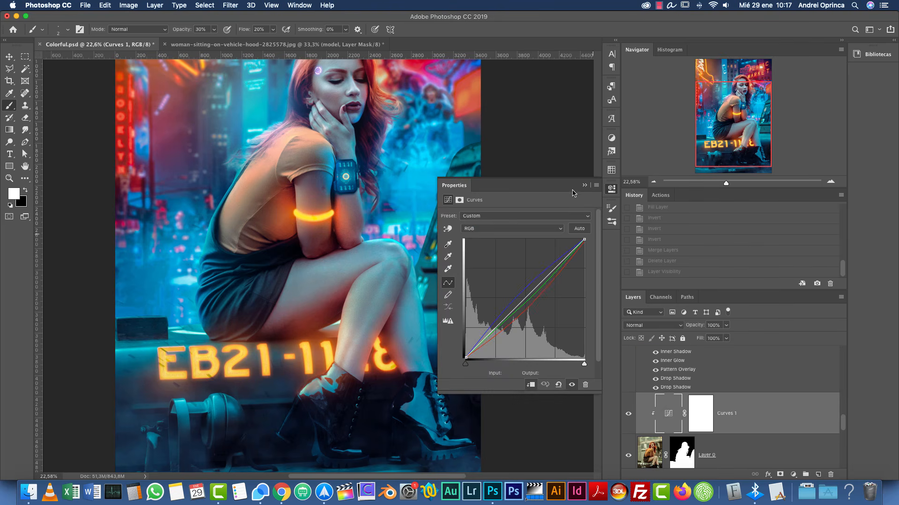
{"action": "left_click", "coordinate": [585, 185]}
Step: Return to the woman-sitting-on-vehicle-hood document, add a Curves adjustment layer above the model layer and clip it to the model
{"action": "left_click", "coordinate": [276, 44]}
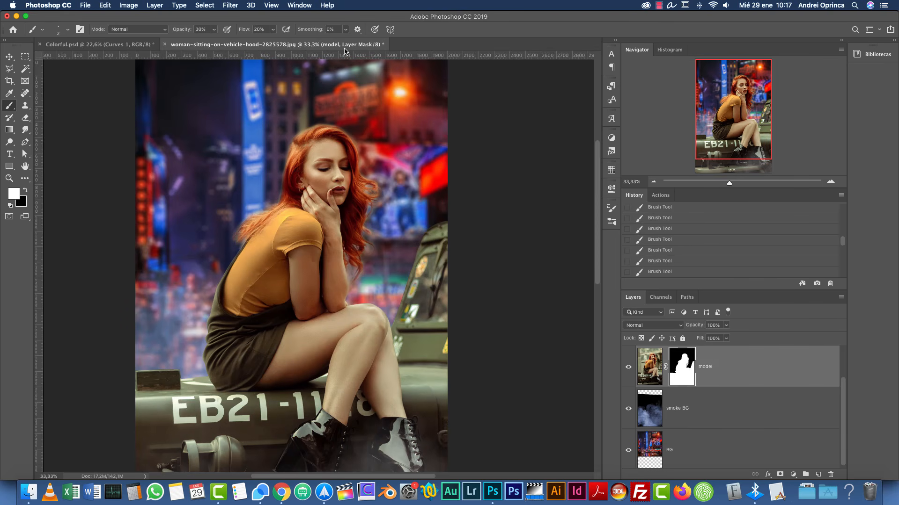
{"action": "left_click", "coordinate": [584, 189]}
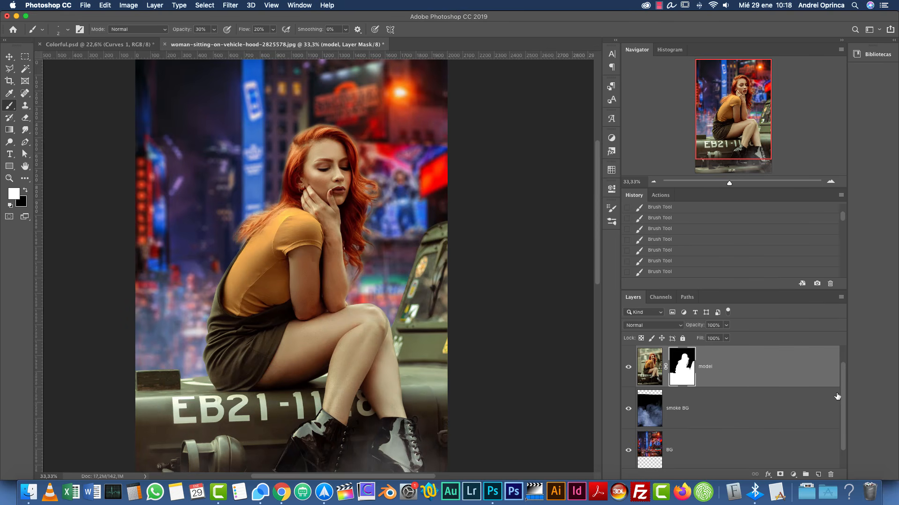
{"action": "scroll", "coordinate": [845, 376], "scroll_direction": "up", "scroll_amount": 2}
{"action": "left_click", "coordinate": [793, 474]}
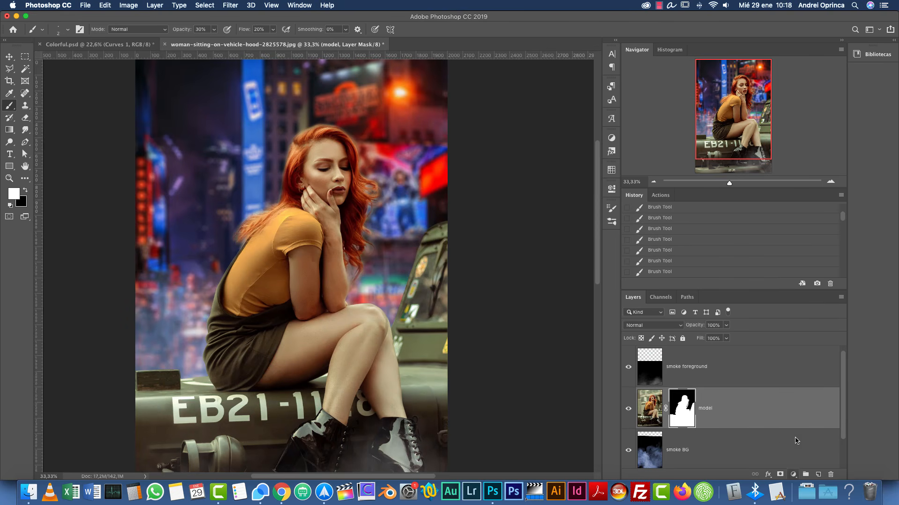
{"action": "left_click", "coordinate": [809, 342]}
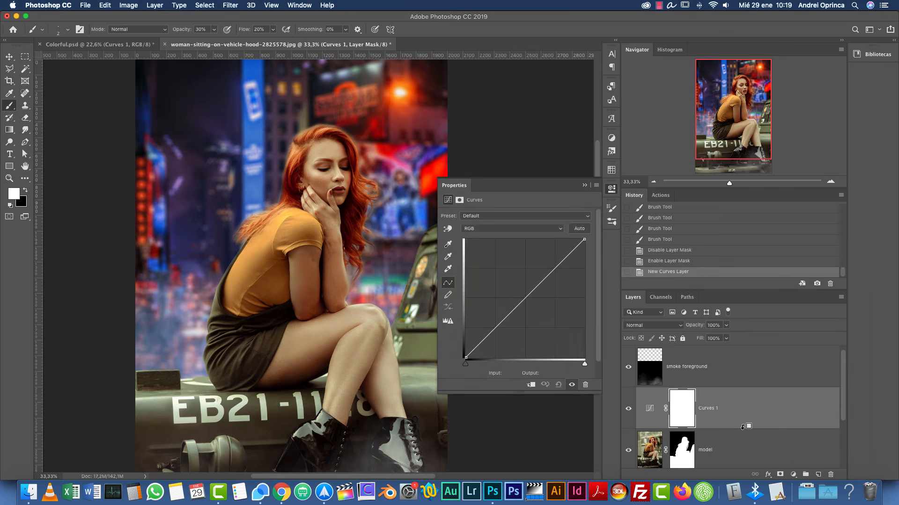
{"action": "left_click", "coordinate": [742, 427], "text": "alt"}
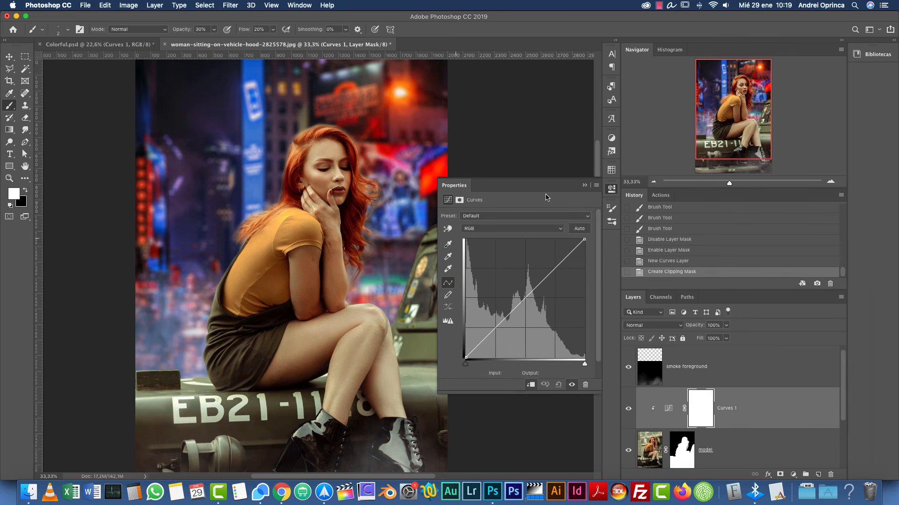
Step: Toggle Layer 9 in Colorful.psd to compare the finished look with the base composite, and return to the working document
{"action": "left_click_drag", "start_coordinate": [695, 124], "coordinate": [695, 129]}
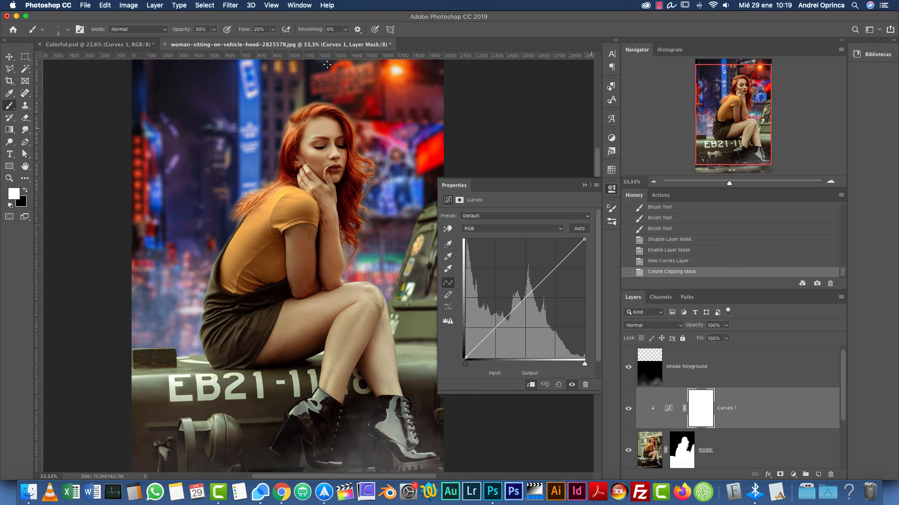
{"action": "left_click", "coordinate": [87, 44]}
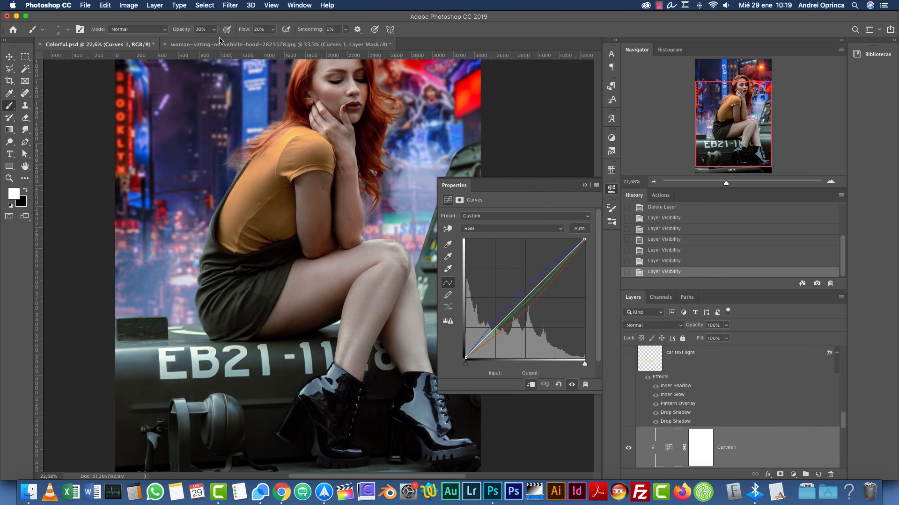
{"action": "scroll", "coordinate": [824, 348], "scroll_direction": "up", "scroll_amount": 10}
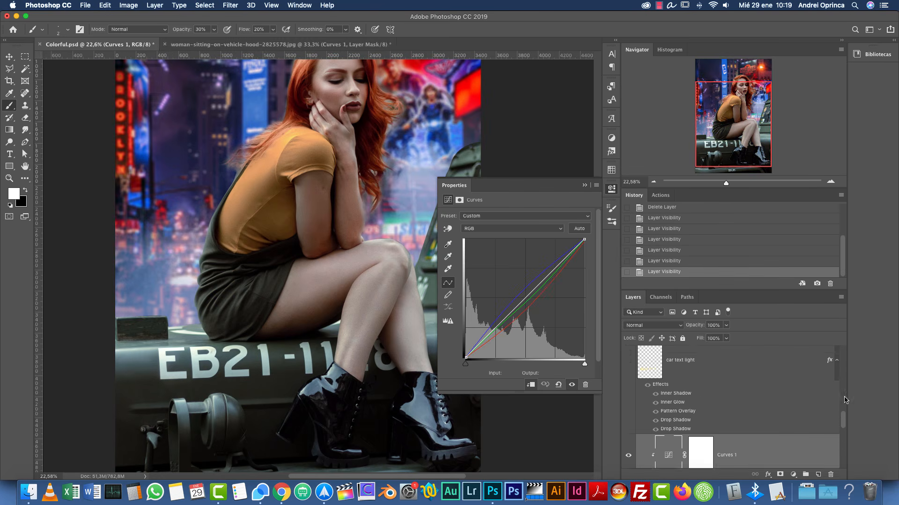
{"action": "left_click", "coordinate": [629, 366]}
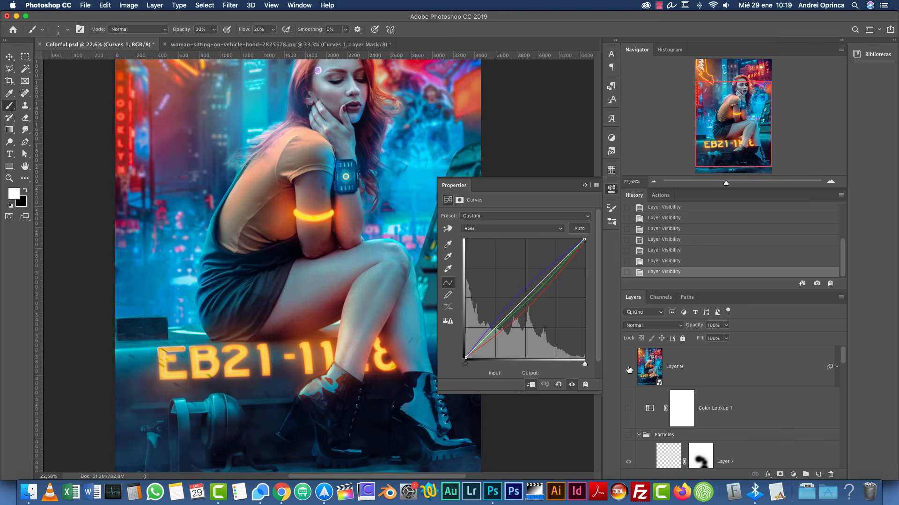
{"action": "left_click", "coordinate": [628, 367]}
{"action": "left_click", "coordinate": [208, 44]}
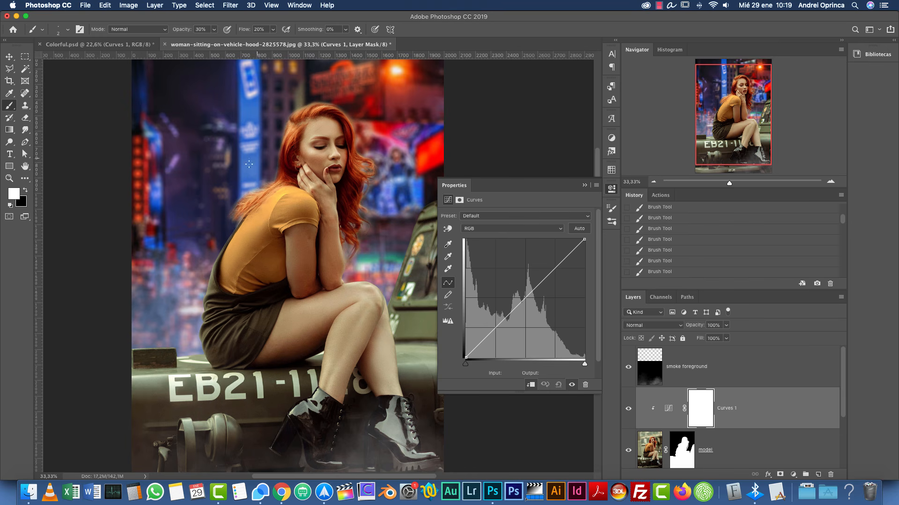
Step: Look at the Red channel of the model's Curves adjustment and return to the RGB channel
{"action": "left_click", "coordinate": [511, 228]}
{"action": "left_click", "coordinate": [487, 241]}
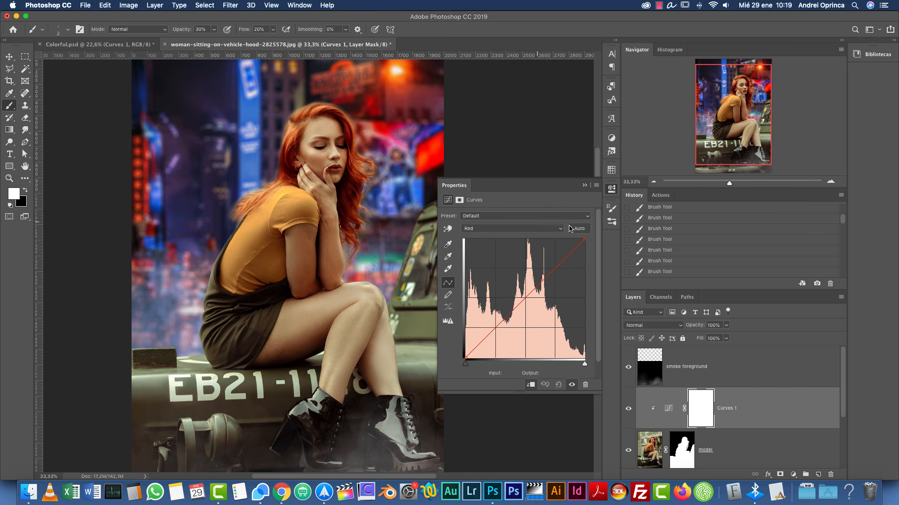
{"action": "left_click", "coordinate": [517, 229]}
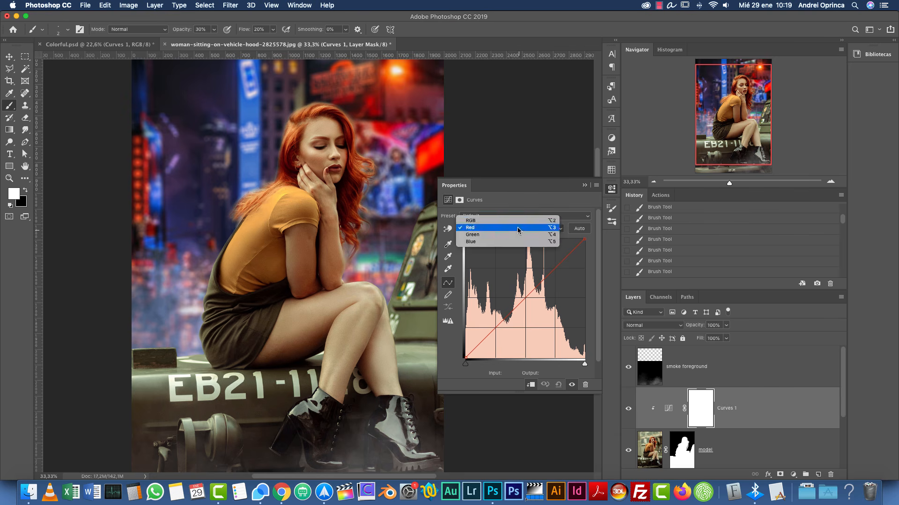
{"action": "left_click", "coordinate": [504, 221]}
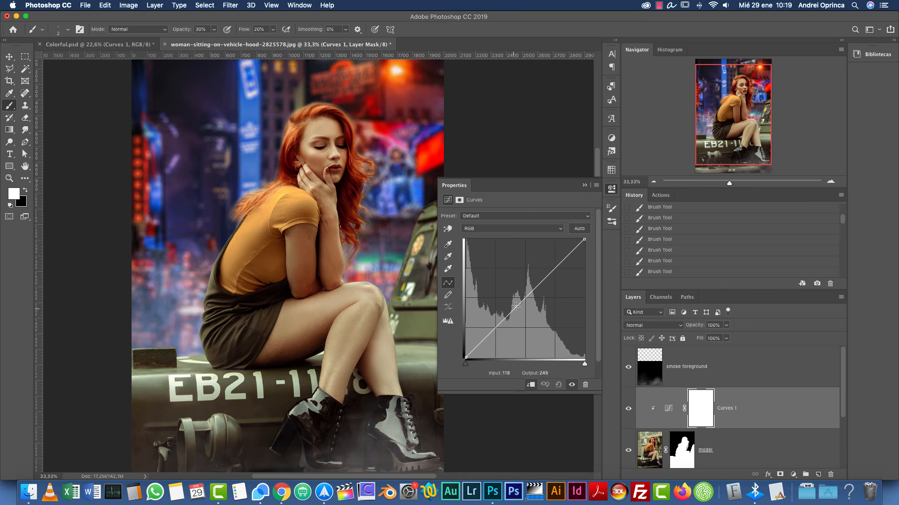
Step: Try the auto color correction algorithms on the model's Curves, including Find Dark & Light Colors with Snap Neutral Midtones, and cancel
{"action": "left_click", "coordinate": [580, 230], "text": "alt"}
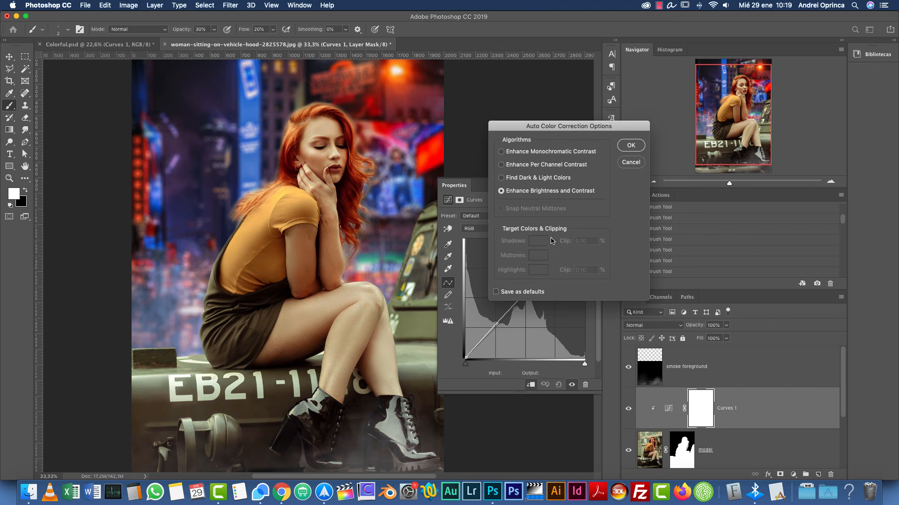
{"action": "left_click", "coordinate": [529, 179]}
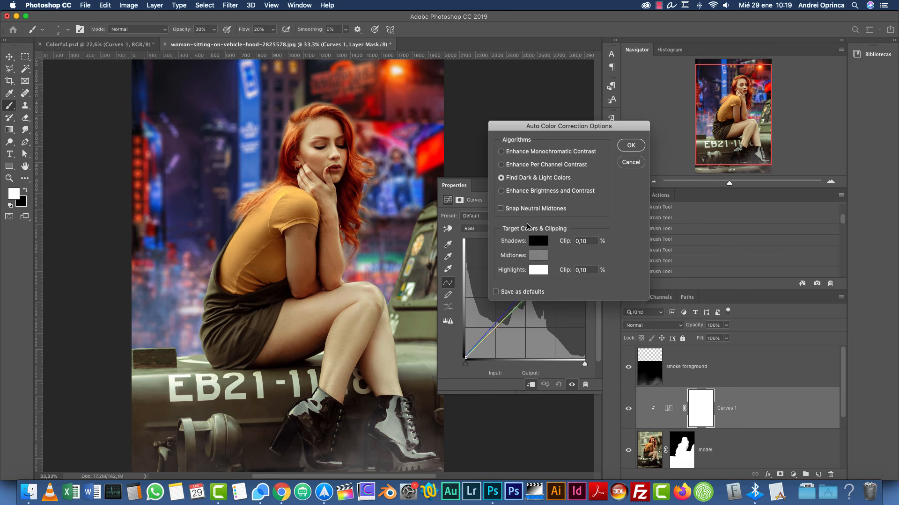
{"action": "left_click", "coordinate": [501, 209]}
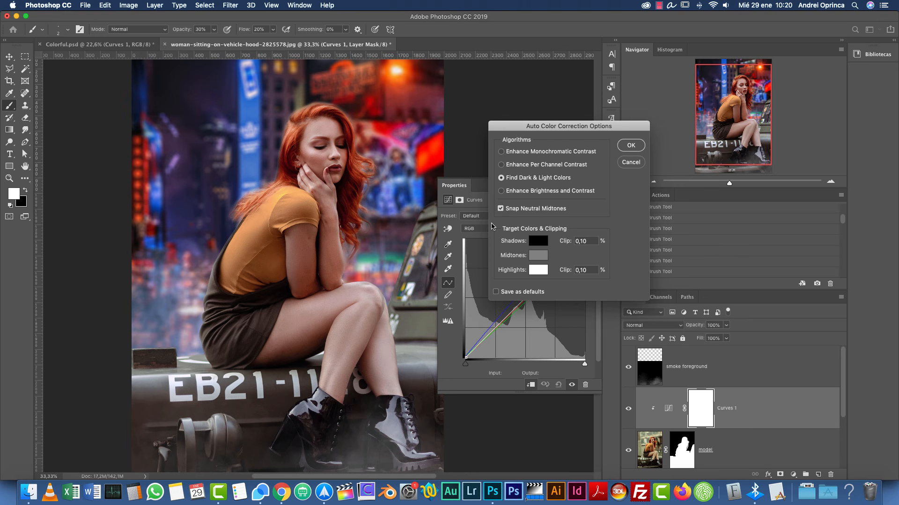
{"action": "left_click", "coordinate": [502, 165]}
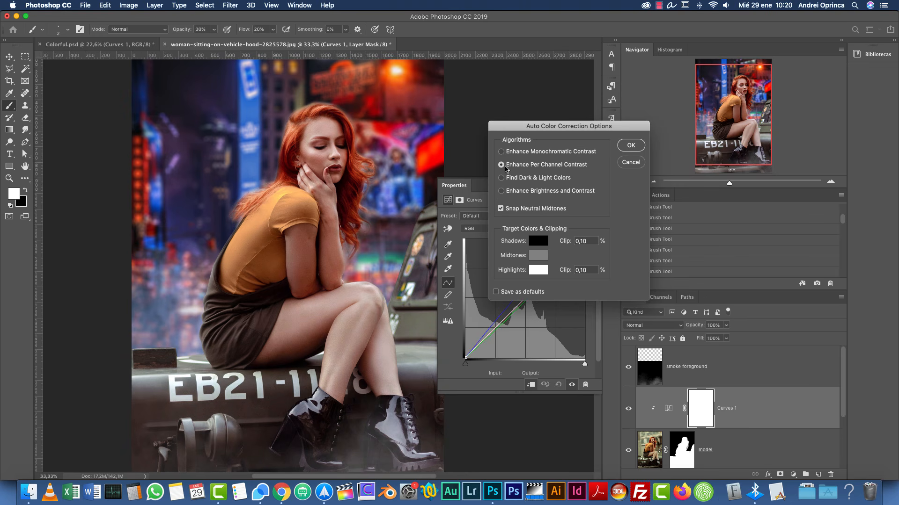
{"action": "left_click", "coordinate": [502, 152]}
{"action": "left_click", "coordinate": [632, 163]}
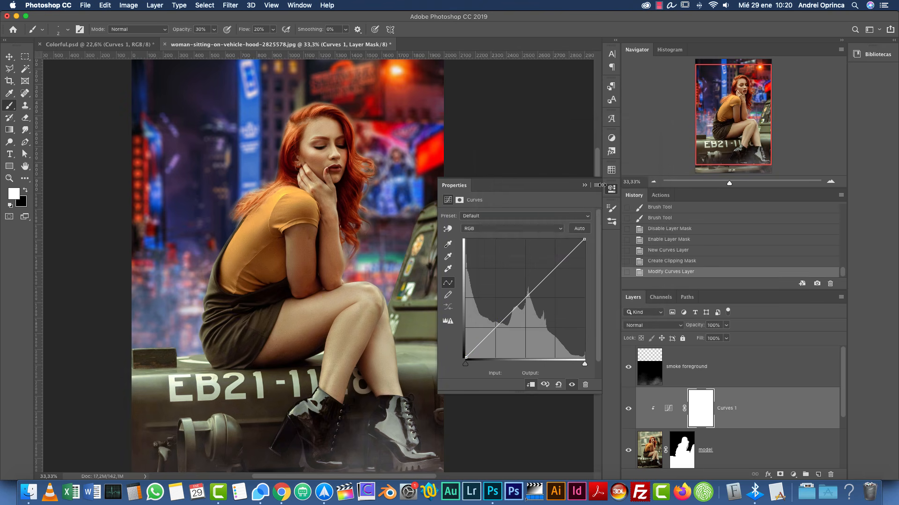
Step: Lower the model's Red curve to output 108 at input 128 and its Green curve slightly, to output 163 at input 176
{"action": "left_click", "coordinate": [491, 230]}
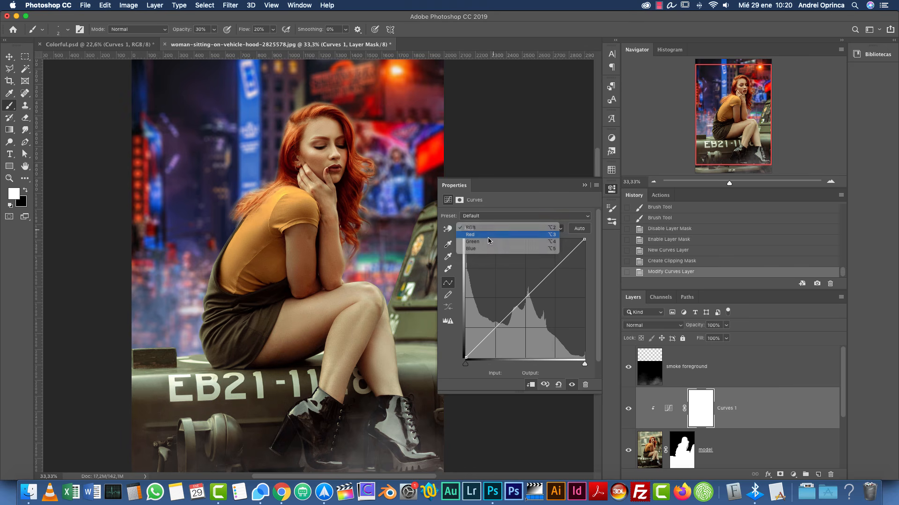
{"action": "left_click", "coordinate": [488, 237]}
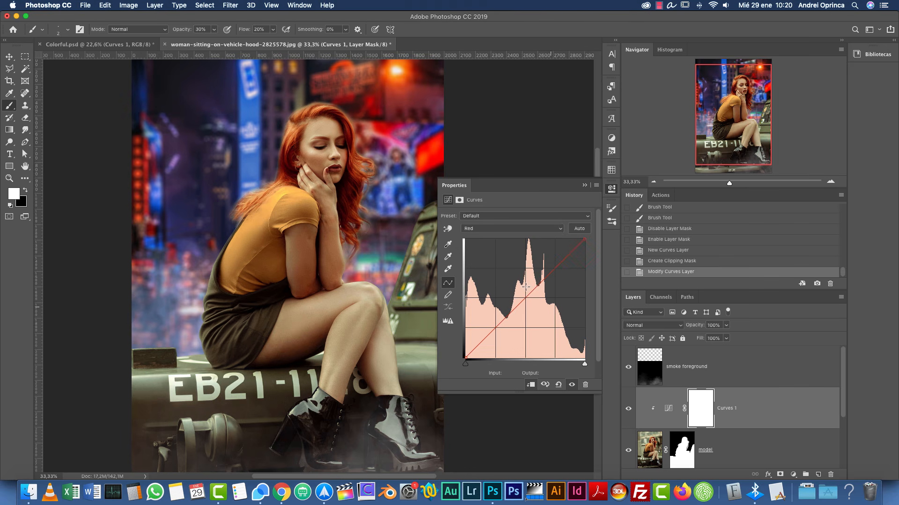
{"action": "mouse_move", "coordinate": [524, 301]}
{"action": "left_mouse_down"}
{"action": "mouse_move", "coordinate": [526, 318]}
{"action": "mouse_move", "coordinate": [526, 308]}
{"action": "left_mouse_up"}
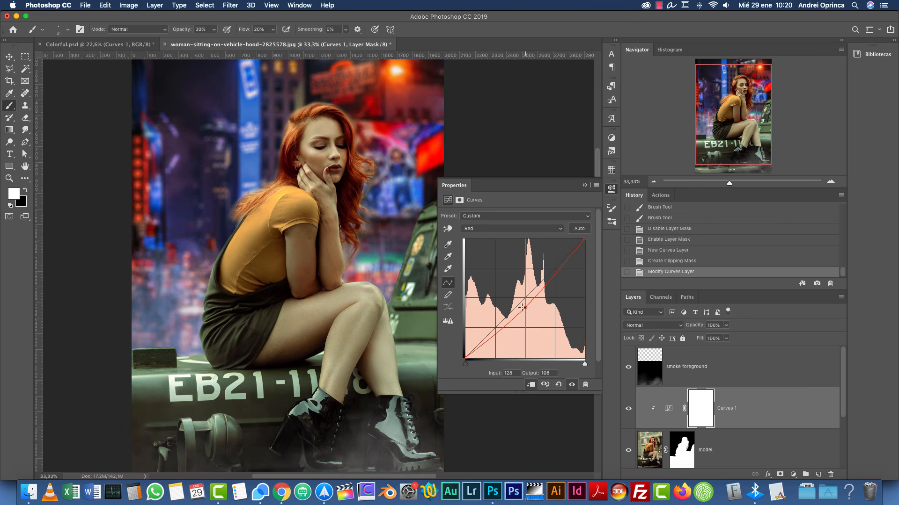
{"action": "left_click", "coordinate": [516, 230]}
{"action": "left_click", "coordinate": [519, 247]}
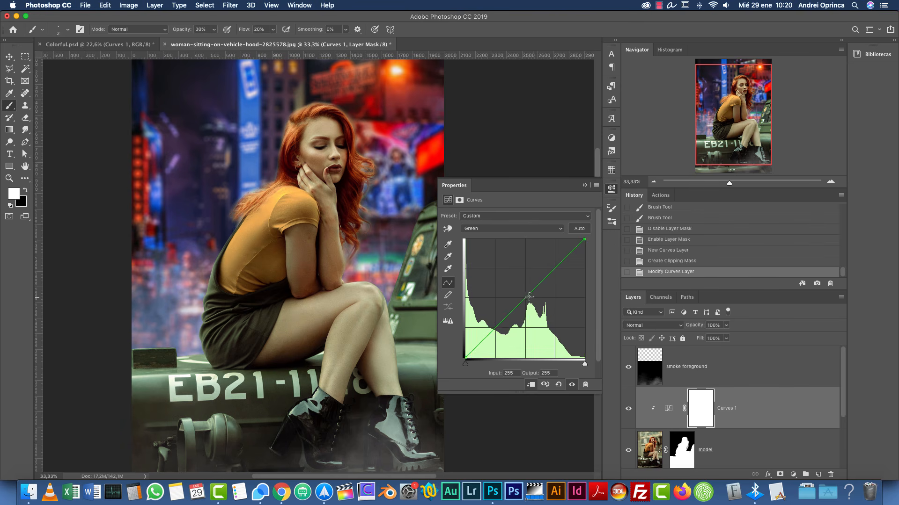
{"action": "left_click_drag", "start_coordinate": [528, 297], "coordinate": [548, 281]}
{"action": "left_click", "coordinate": [546, 279]}
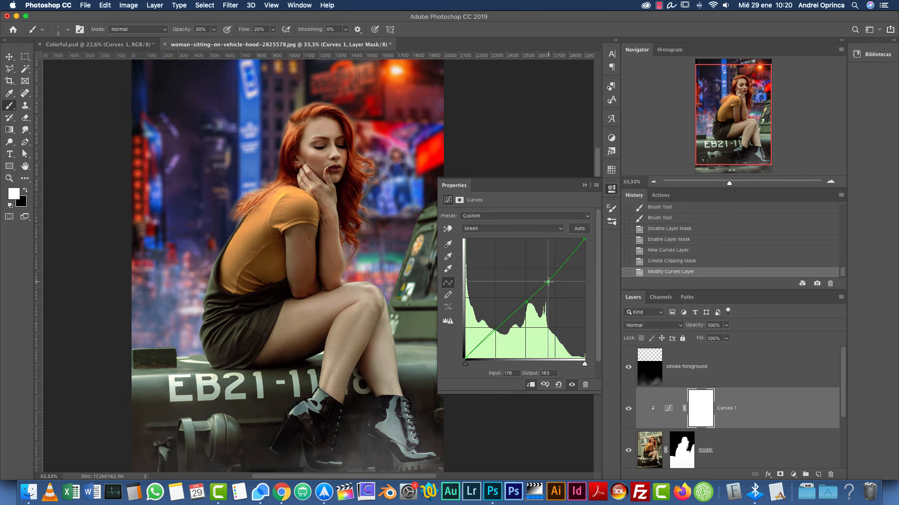
Step: Raise the Blue curve's midtones to about output 157 at input 124 and lower the Red midpoint further, to about output 98
{"action": "left_click", "coordinate": [518, 230]}
{"action": "left_click", "coordinate": [516, 238]}
{"action": "left_click_drag", "start_coordinate": [527, 300], "coordinate": [523, 284]}
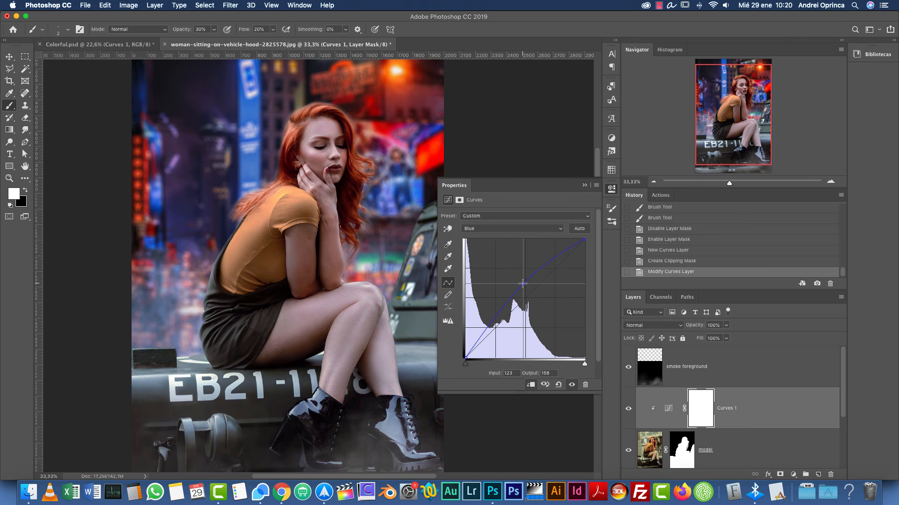
{"action": "left_click", "coordinate": [490, 229]}
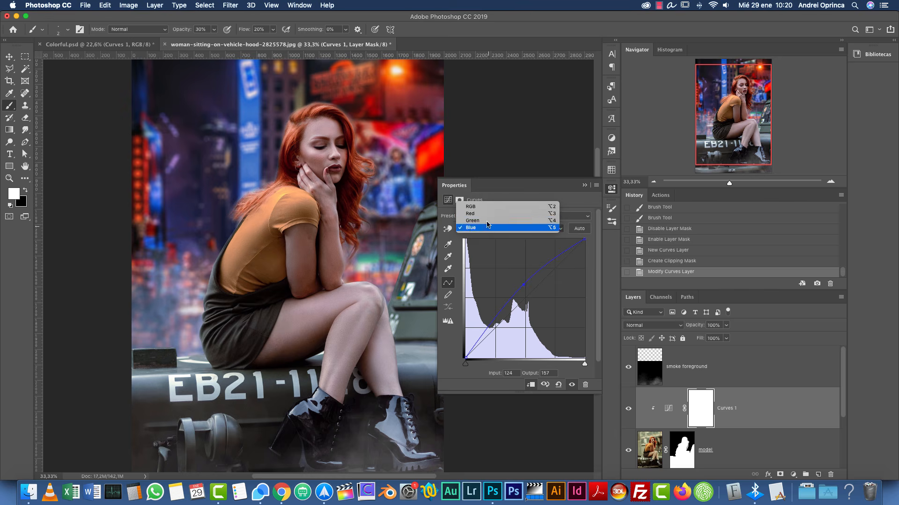
{"action": "left_click", "coordinate": [486, 214]}
{"action": "left_click_drag", "start_coordinate": [527, 297], "coordinate": [527, 312]}
Step: Compare the model with and without the Curves 1 correction and inspect the whole composite
{"action": "left_click", "coordinate": [629, 408]}
{"action": "left_click", "coordinate": [628, 409]}
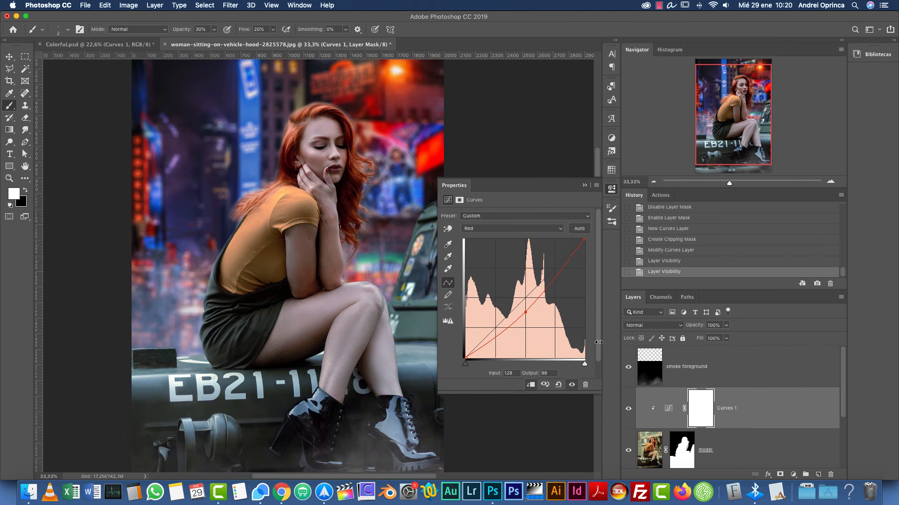
{"action": "left_click", "coordinate": [584, 187]}
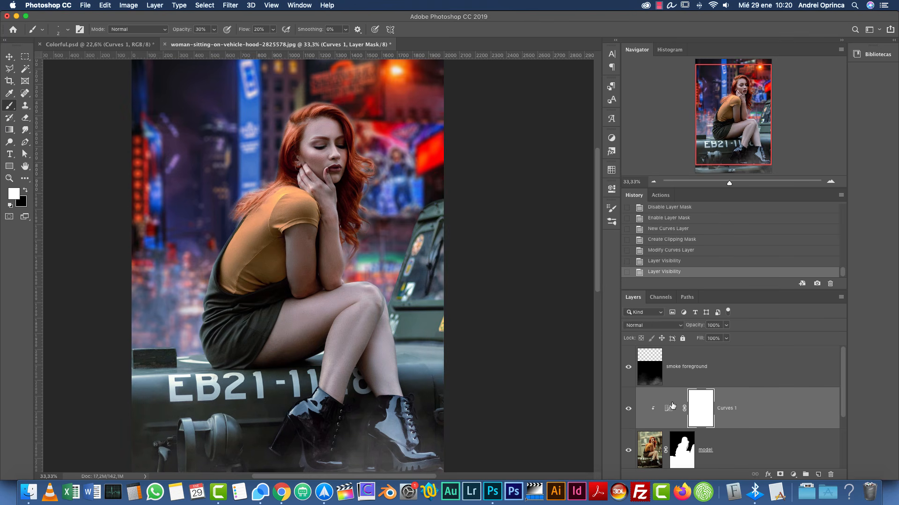
{"action": "left_click", "coordinate": [628, 409]}
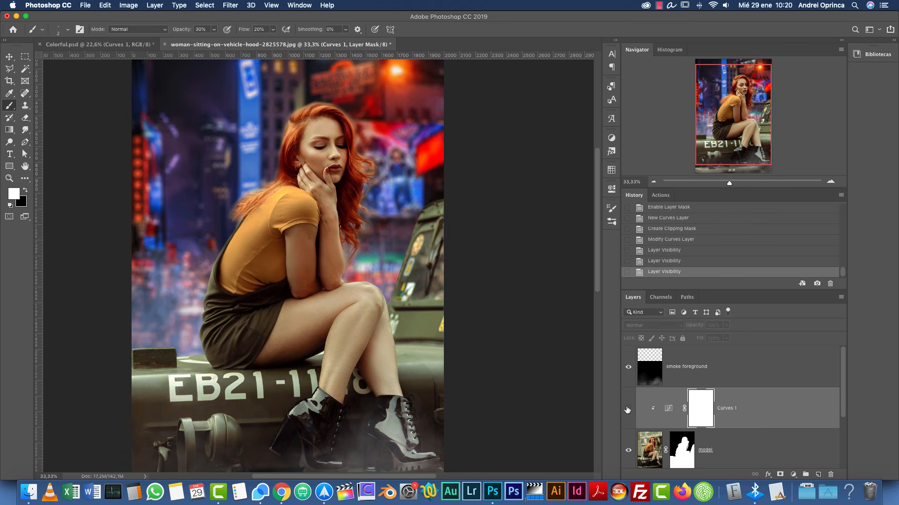
{"action": "left_click", "coordinate": [629, 410]}
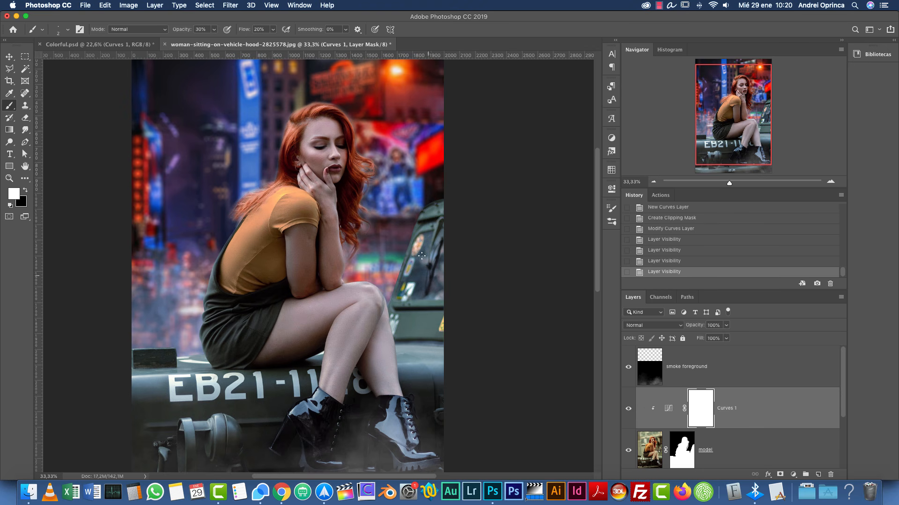
{"action": "left_click", "coordinate": [627, 408]}
{"action": "left_click", "coordinate": [628, 408]}
{"action": "left_click_drag", "start_coordinate": [728, 116], "coordinate": [696, 108]}
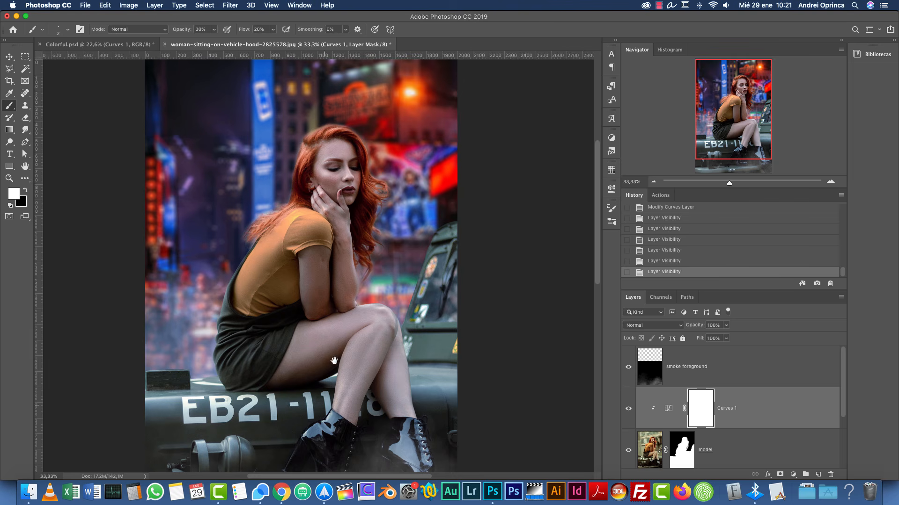
{"action": "scroll", "coordinate": [243, 359], "scroll_direction": "down", "scroll_amount": 3}
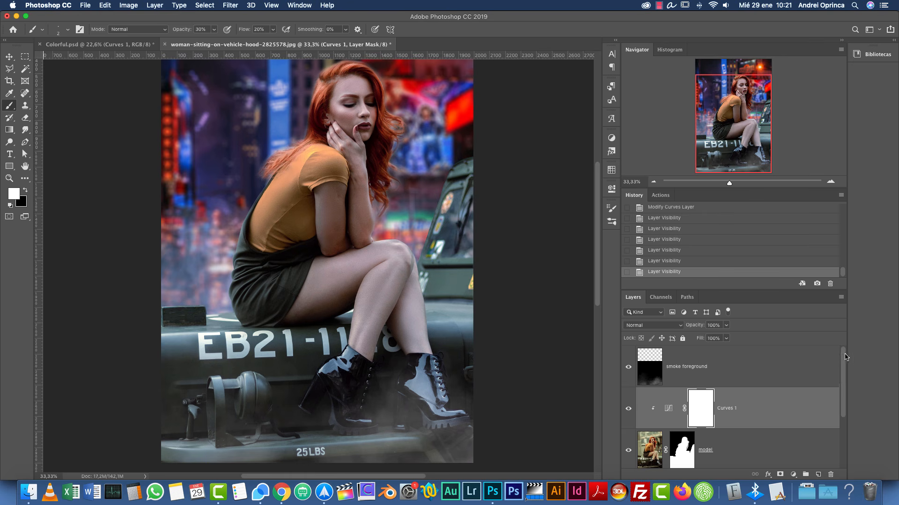
Step: Add a new layer between smoke foreground and Curves 1 and name it "light letters"
{"action": "left_click", "coordinate": [817, 372]}
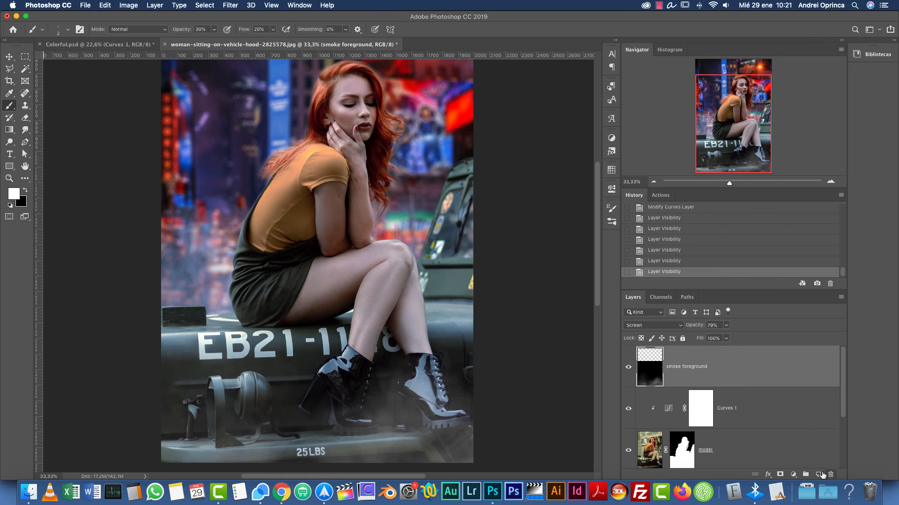
{"action": "left_click", "coordinate": [820, 475]}
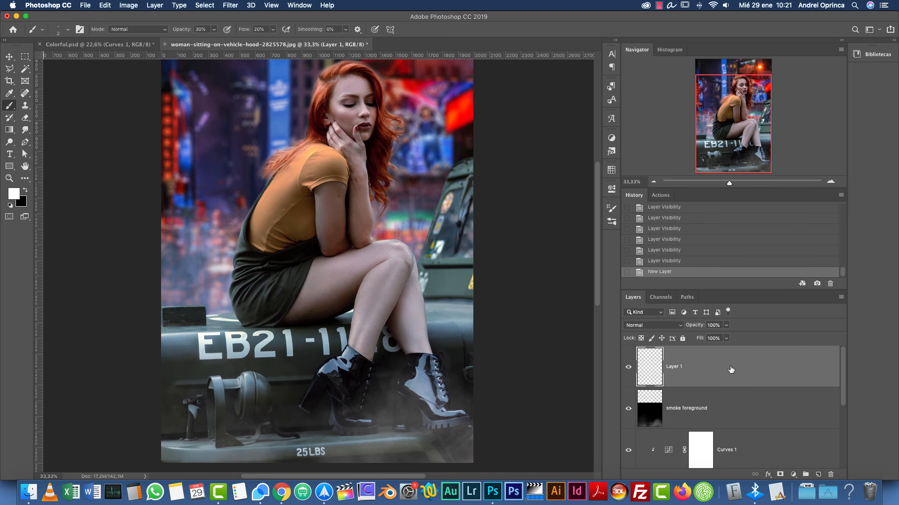
{"action": "left_click_drag", "start_coordinate": [731, 369], "coordinate": [727, 418]}
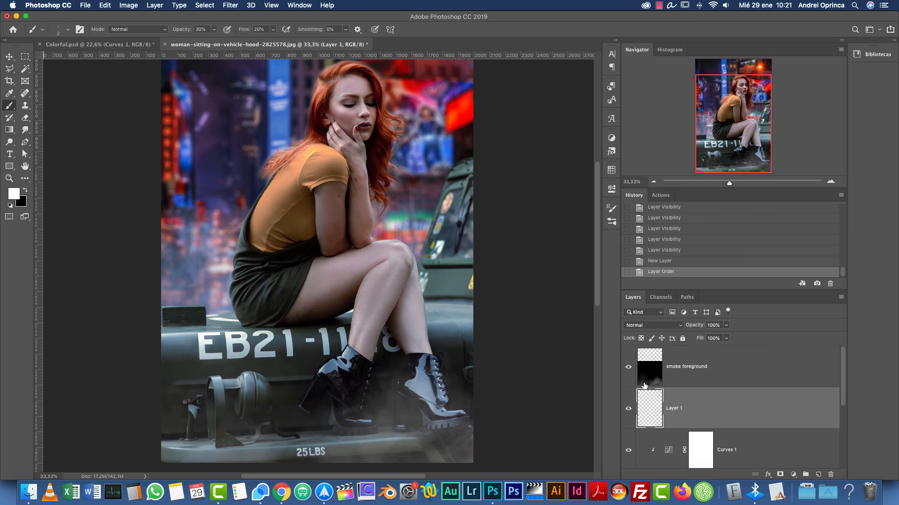
{"action": "left_click", "coordinate": [627, 369]}
{"action": "left_click", "coordinate": [625, 370]}
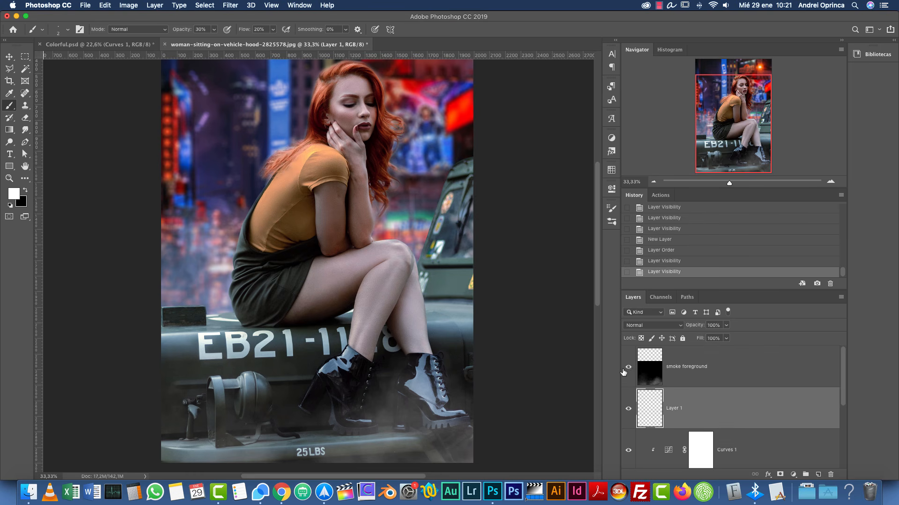
{"action": "double_click", "coordinate": [676, 409]}
{"action": "type", "text": "light lette"}
{"action": "key", "text": "Return"}
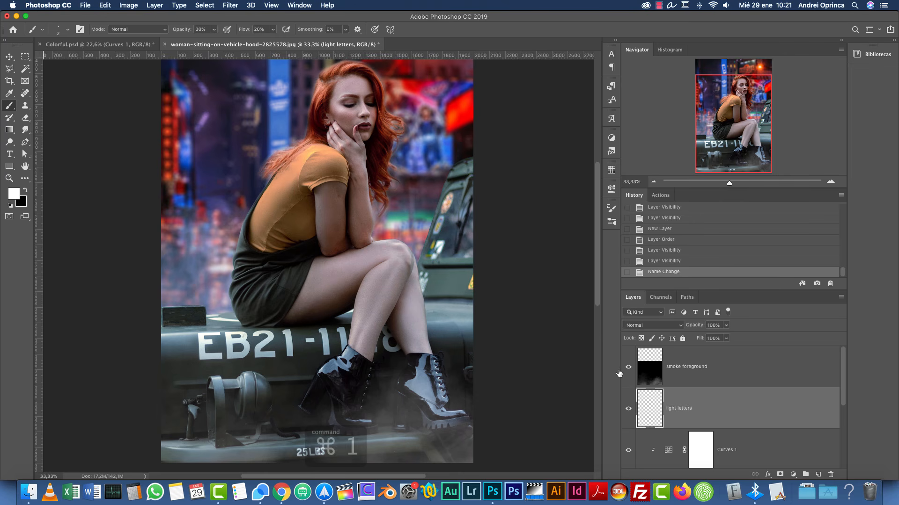
Step: Try the Magic Wand on the vehicle's white lettering from the light letters layer and clear the selection
{"action": "key", "text": "super+1"}
{"action": "left_click_drag", "start_coordinate": [337, 353], "coordinate": [477, 192]}
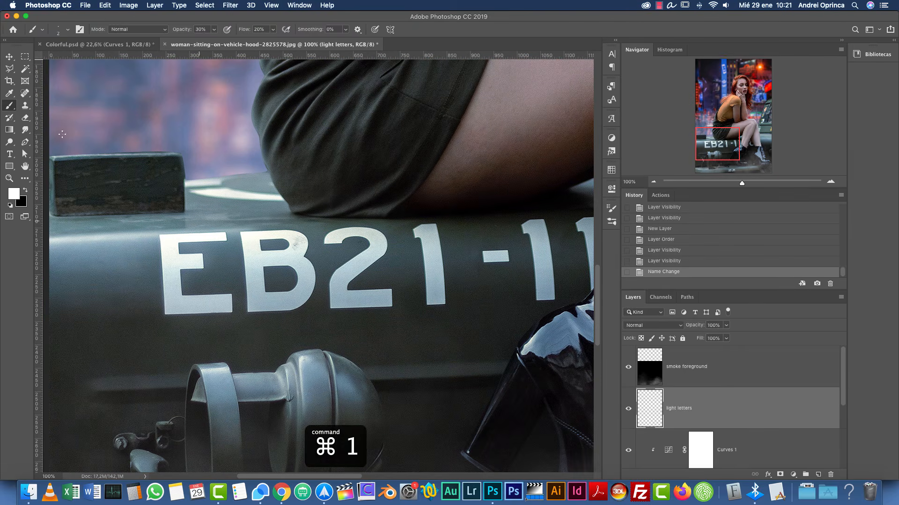
{"action": "left_click", "coordinate": [26, 68]}
{"action": "left_click", "coordinate": [47, 77]}
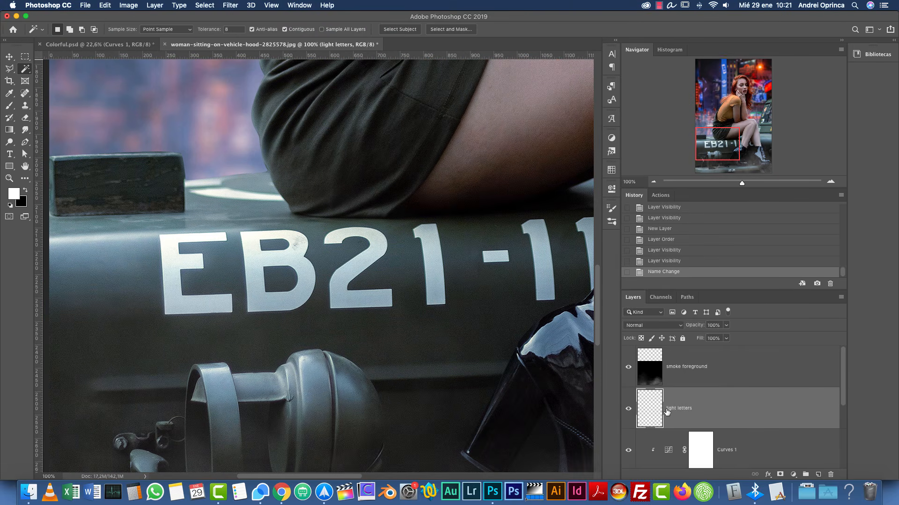
{"action": "left_click", "coordinate": [174, 284]}
{"action": "key", "text": "super+d"}
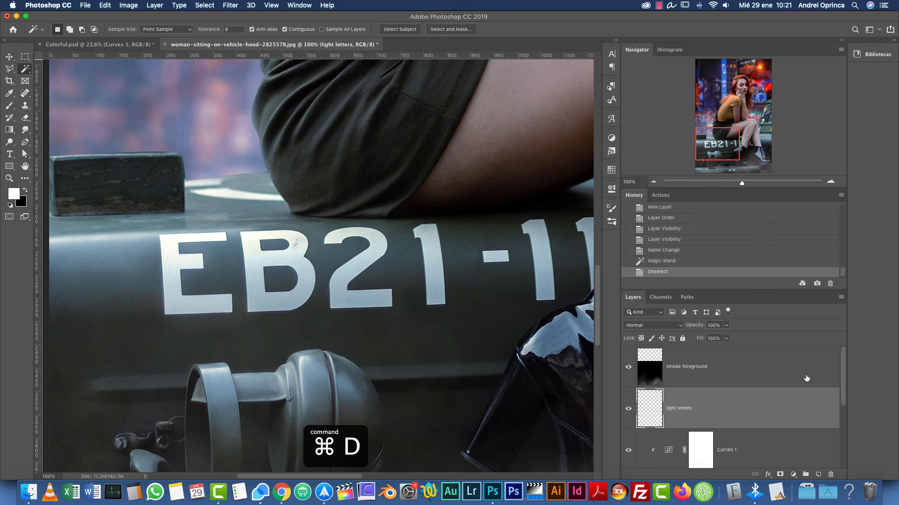
Step: Make the model layer's image active and show only that layer
{"action": "left_click_drag", "start_coordinate": [843, 367], "coordinate": [845, 398]}
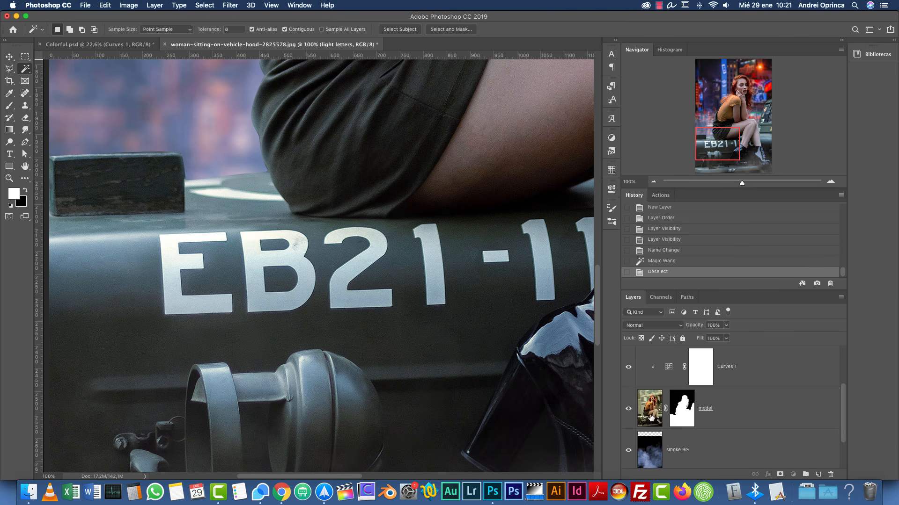
{"action": "left_click", "coordinate": [639, 401]}
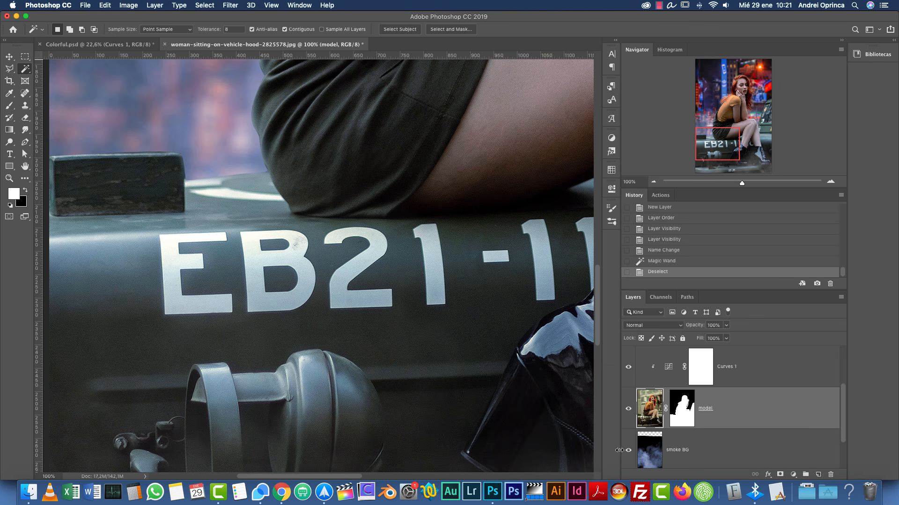
{"action": "left_click", "coordinate": [628, 409], "text": "alt"}
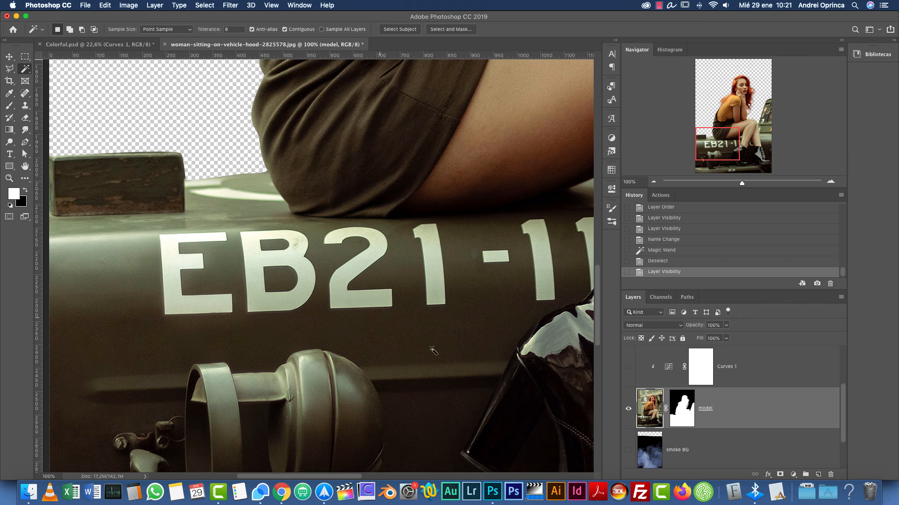
Step: Try selecting the letter E on the vehicle with the Magic Wand at tolerances 8, 27 and 52, and clear the selection
{"action": "left_click", "coordinate": [172, 262]}
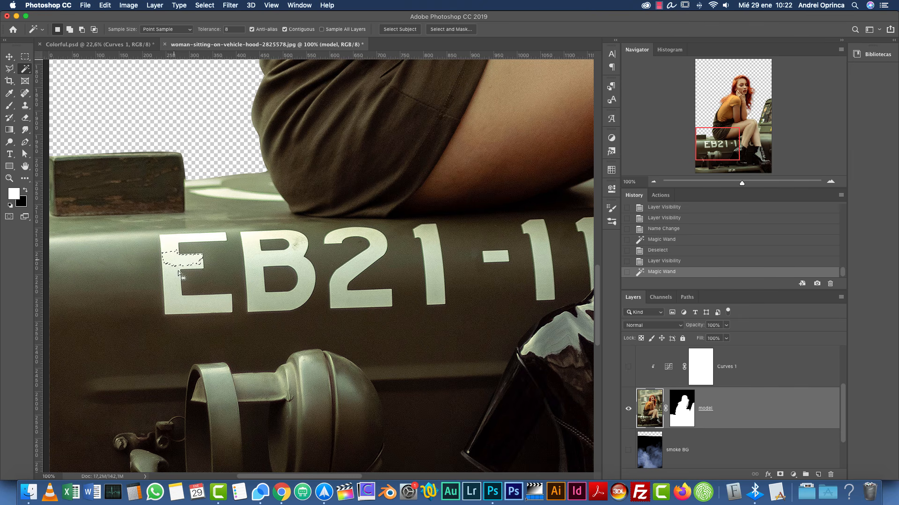
{"action": "left_click_drag", "start_coordinate": [205, 30], "coordinate": [214, 29]}
{"action": "left_click", "coordinate": [174, 279]}
{"action": "left_click_drag", "start_coordinate": [174, 278], "coordinate": [176, 280]}
{"action": "left_click", "coordinate": [175, 286]}
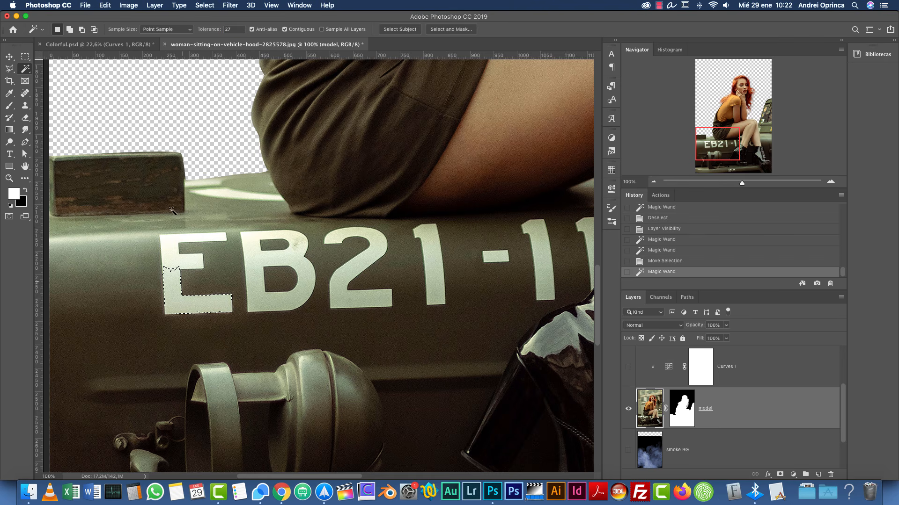
{"action": "left_click_drag", "start_coordinate": [205, 30], "coordinate": [215, 29]}
{"action": "left_click", "coordinate": [178, 265]}
{"action": "left_click", "coordinate": [209, 310], "text": "shift"}
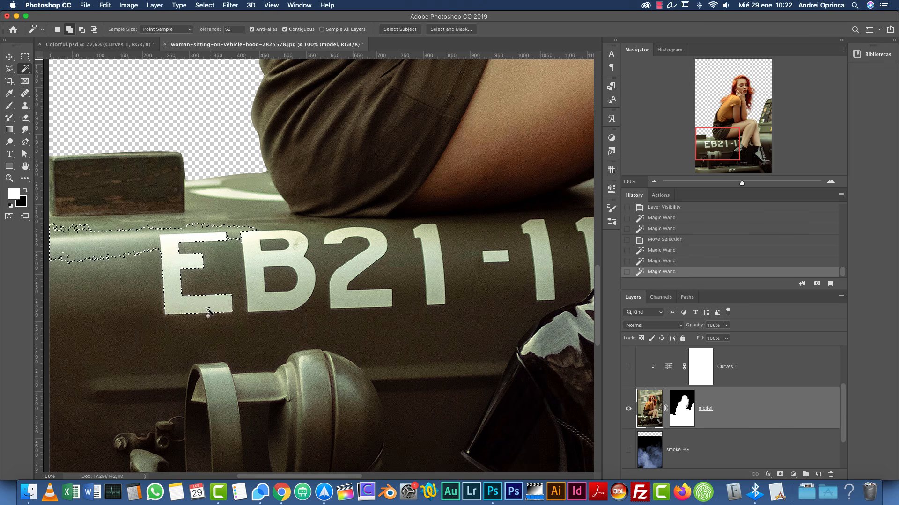
{"action": "key", "text": "super+d"}
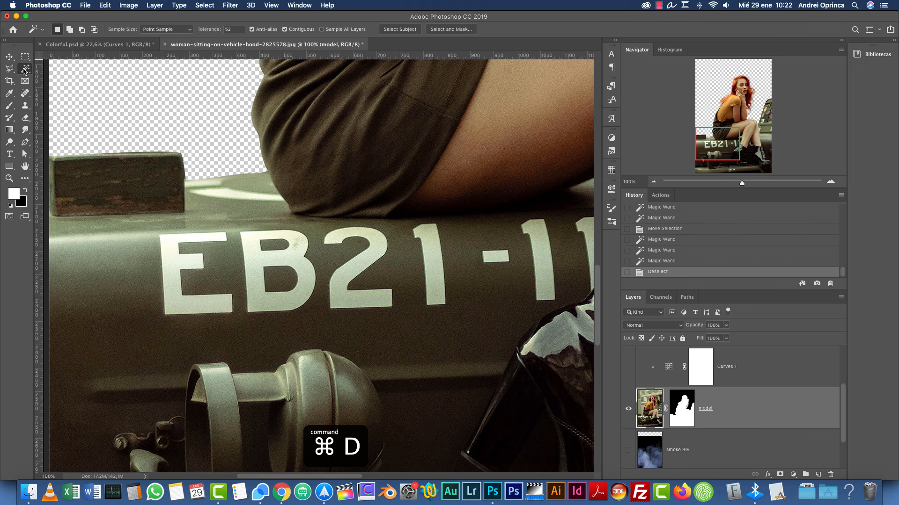
Step: Select the characters EB21 and the dash on the vehicle hood with the Quick Selection tool
{"action": "left_click", "coordinate": [25, 71]}
{"action": "left_click", "coordinate": [44, 68]}
{"action": "mouse_move", "coordinate": [168, 246]}
{"action": "left_mouse_down"}
{"action": "mouse_move", "coordinate": [201, 247]}
{"action": "mouse_move", "coordinate": [196, 237]}
{"action": "mouse_move", "coordinate": [246, 234]}
{"action": "mouse_move", "coordinate": [226, 240]}
{"action": "mouse_move", "coordinate": [245, 261]}
{"action": "mouse_move", "coordinate": [278, 257]}
{"action": "mouse_move", "coordinate": [259, 262]}
{"action": "left_mouse_up"}
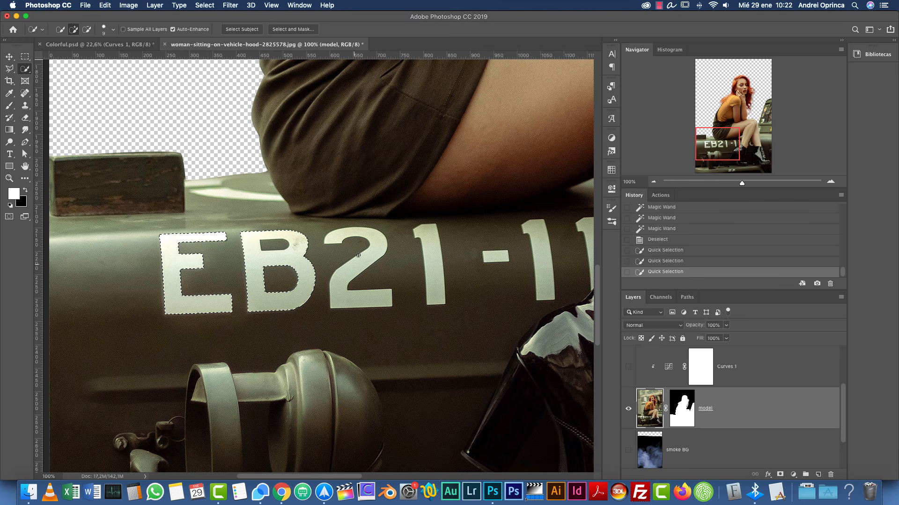
{"action": "left_click_drag", "start_coordinate": [358, 255], "coordinate": [364, 268]}
{"action": "left_click_drag", "start_coordinate": [431, 242], "coordinate": [435, 250]}
{"action": "left_click_drag", "start_coordinate": [493, 258], "coordinate": [395, 272]}
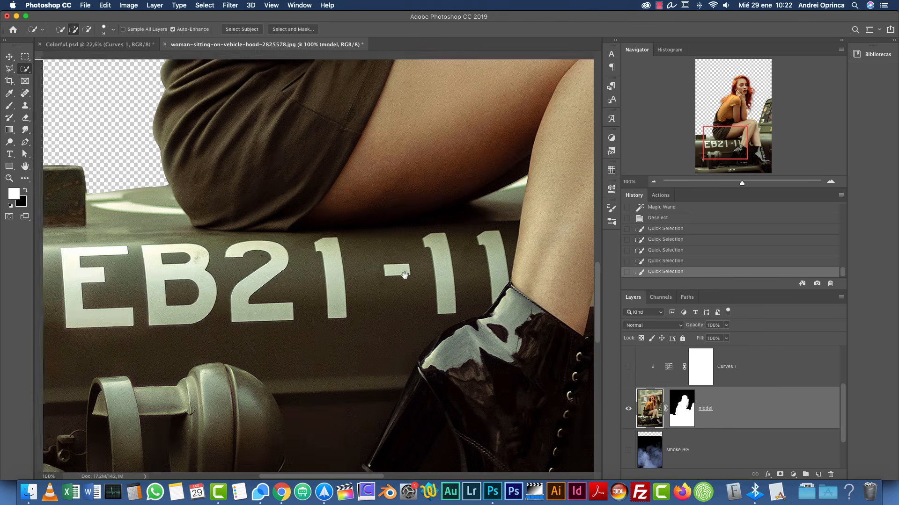
Step: Add the two 1s after the dash, the 8 between the legs and the small white fragment beside the leg to the selection
{"action": "left_click_drag", "start_coordinate": [448, 261], "coordinate": [441, 249]}
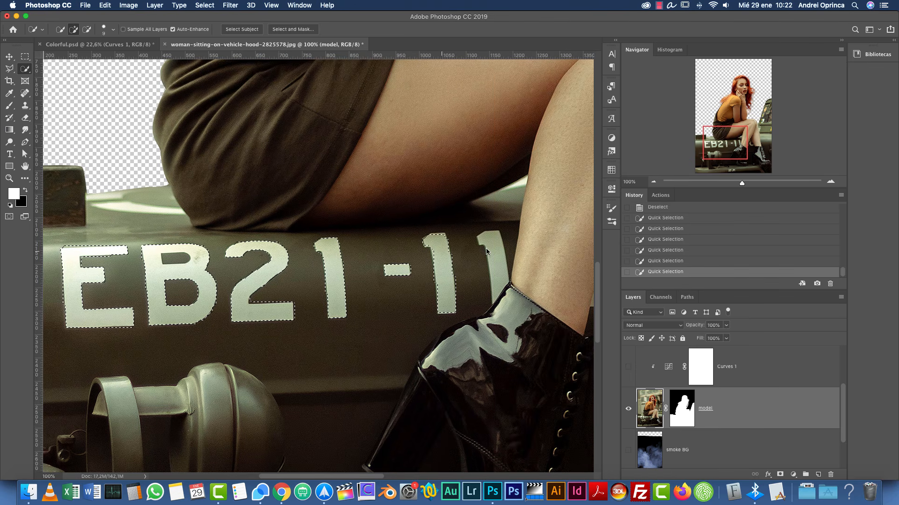
{"action": "left_click_drag", "start_coordinate": [493, 237], "coordinate": [494, 246]}
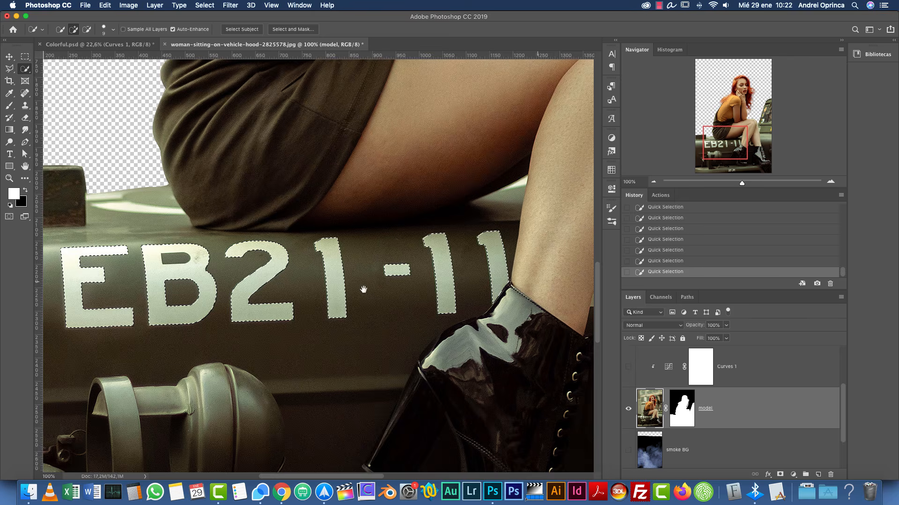
{"action": "scroll", "coordinate": [364, 289], "scroll_direction": "right", "scroll_amount": 9}
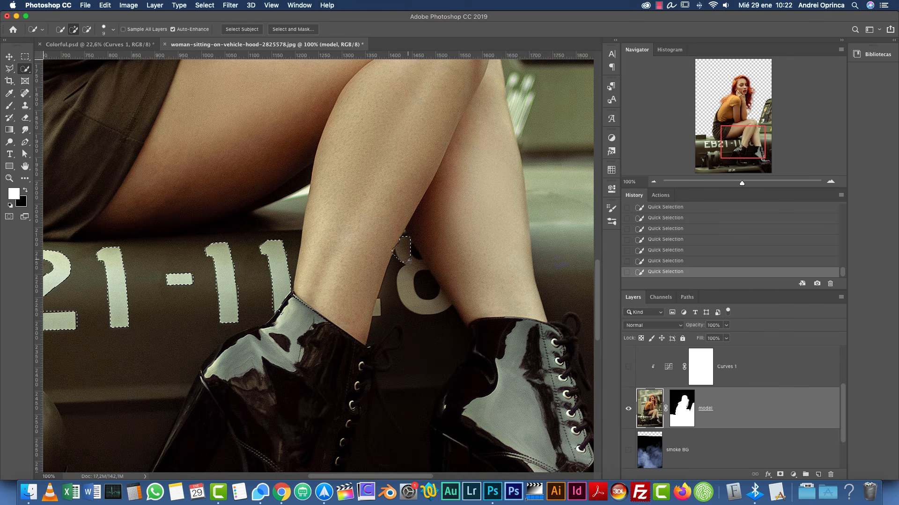
{"action": "mouse_move", "coordinate": [404, 278]}
{"action": "left_mouse_down"}
{"action": "mouse_move", "coordinate": [406, 296]}
{"action": "mouse_move", "coordinate": [444, 302]}
{"action": "left_mouse_up"}
{"action": "left_click", "coordinate": [378, 311]}
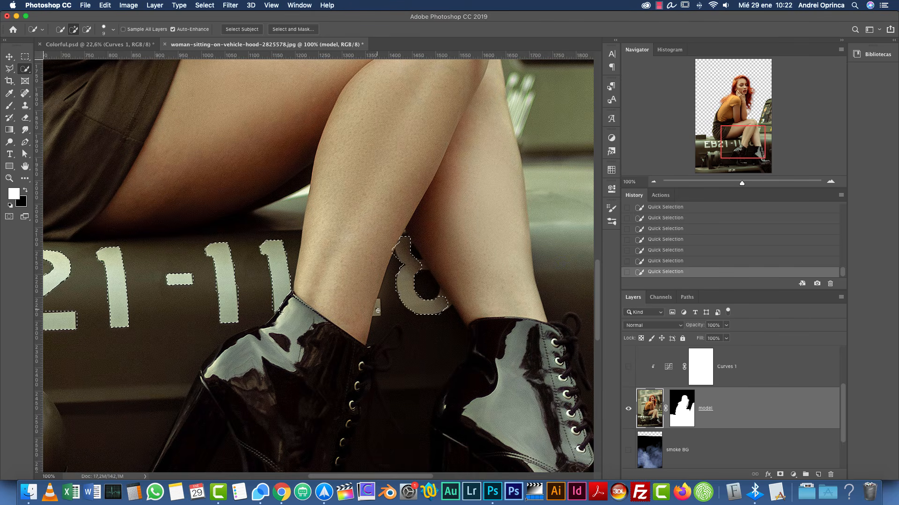
{"action": "left_click_drag", "start_coordinate": [97, 350], "coordinate": [234, 312]}
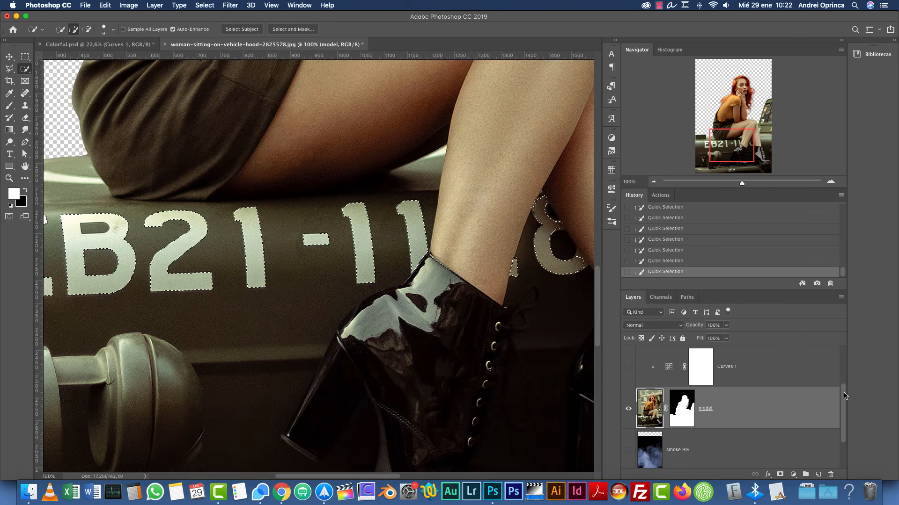
Step: Show all the layers again and make the light letters layer active
{"action": "scroll", "coordinate": [838, 356], "scroll_direction": "up", "scroll_amount": 3}
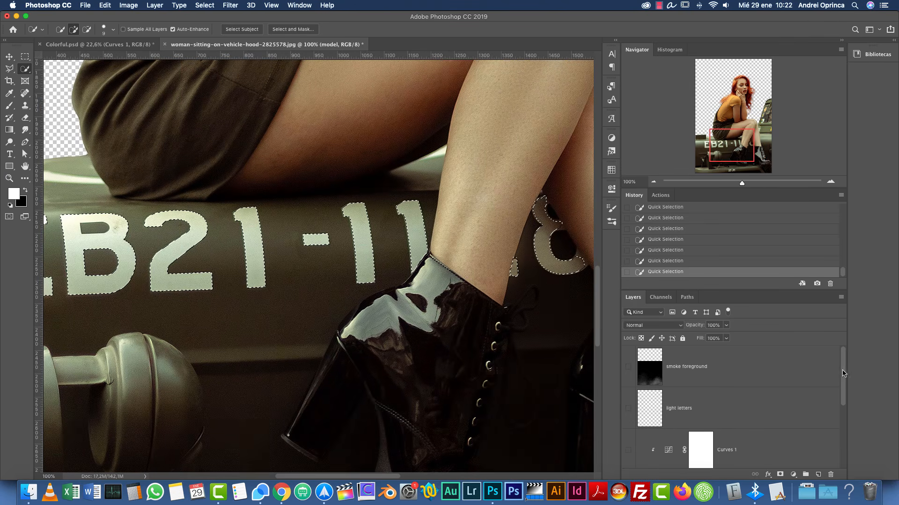
{"action": "scroll", "coordinate": [845, 398], "scroll_direction": "down", "scroll_amount": 2}
{"action": "key", "text": "alt"}
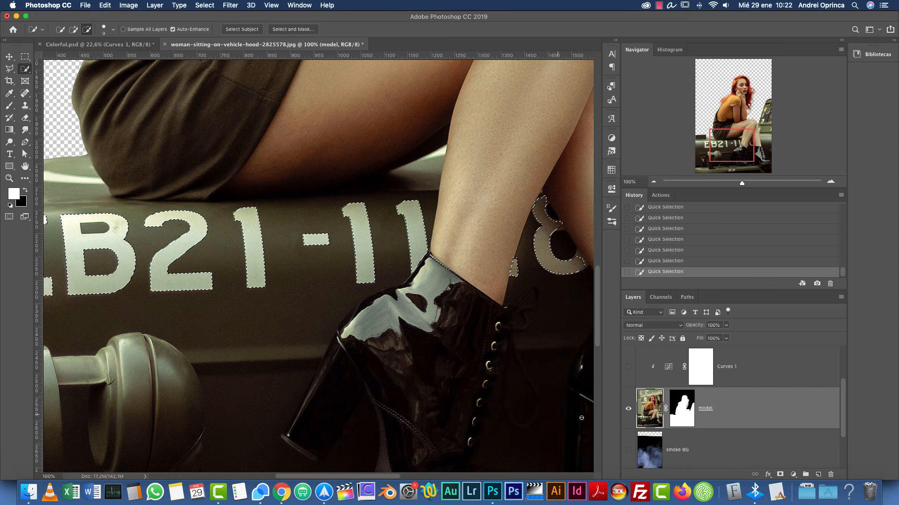
{"action": "left_click", "coordinate": [626, 409], "text": "alt"}
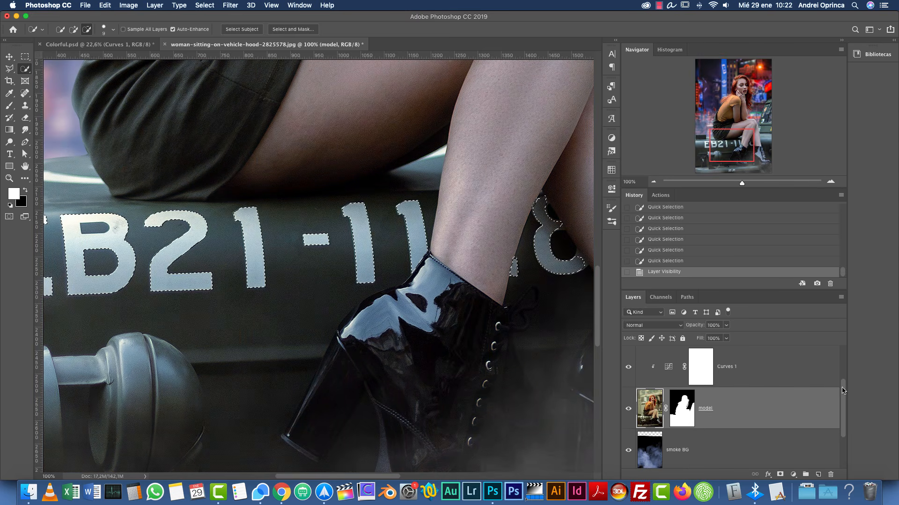
{"action": "scroll", "coordinate": [838, 375], "scroll_direction": "up", "scroll_amount": 2}
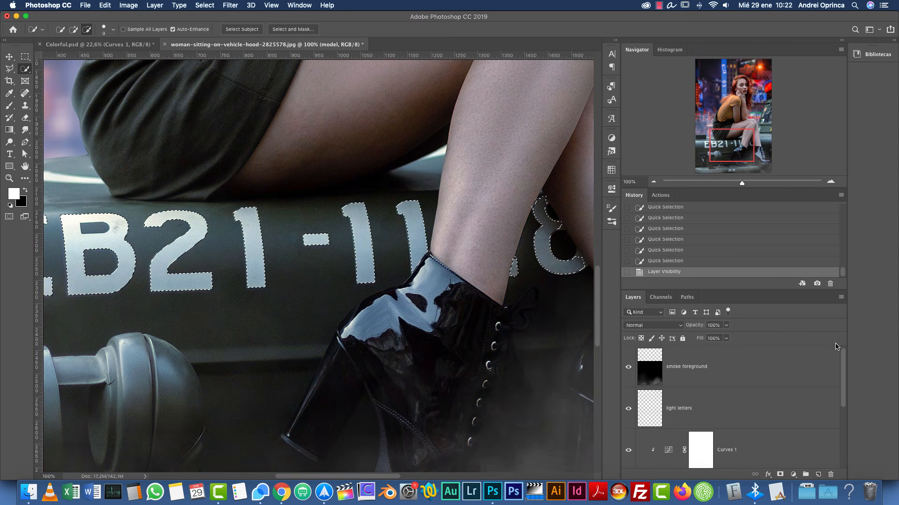
{"action": "left_click", "coordinate": [718, 407]}
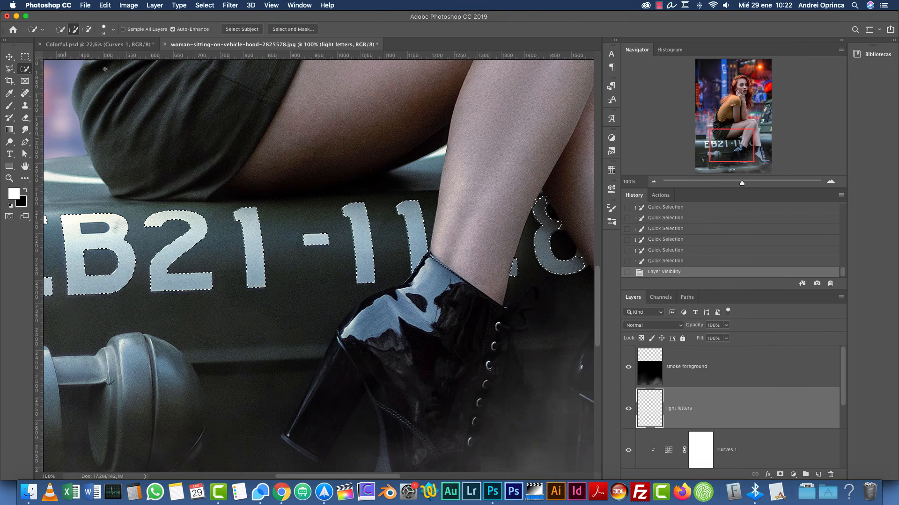
Step: In Colorful.psd, show only the car text light layer and hide its layer effects
{"action": "left_click", "coordinate": [101, 44]}
{"action": "scroll", "coordinate": [842, 416], "scroll_direction": "up", "scroll_amount": 3}
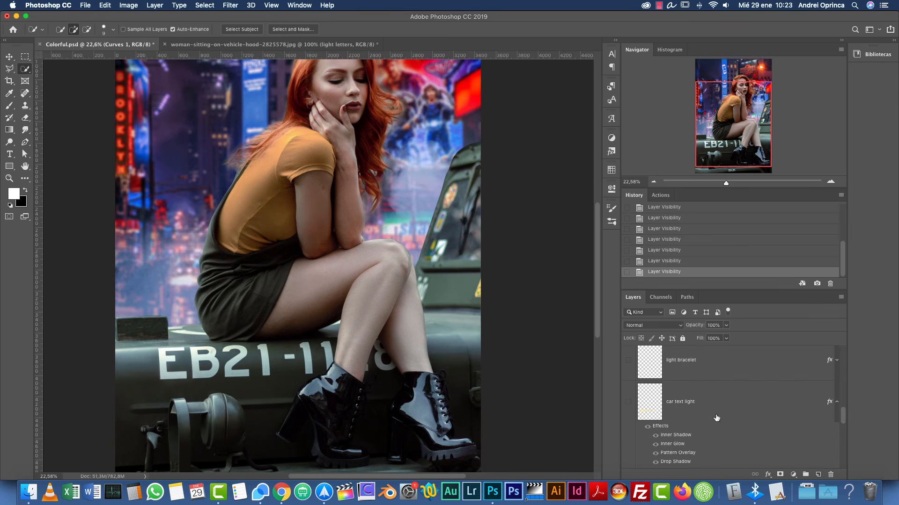
{"action": "left_click", "coordinate": [629, 403]}
{"action": "left_click", "coordinate": [628, 404], "text": "alt"}
{"action": "left_click", "coordinate": [647, 427]}
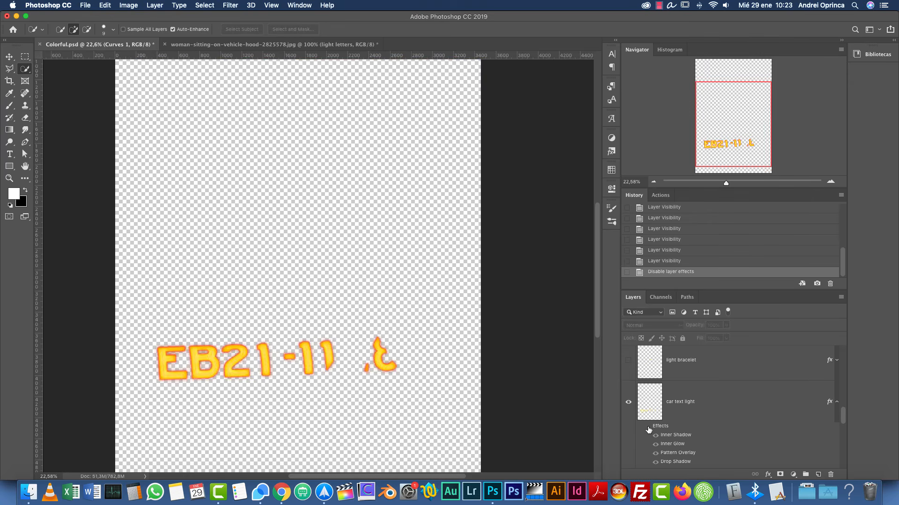
Step: Sample the plain lettering's yellow, ffeb8c, as the foreground color and copy its hex code
{"action": "left_click", "coordinate": [10, 93]}
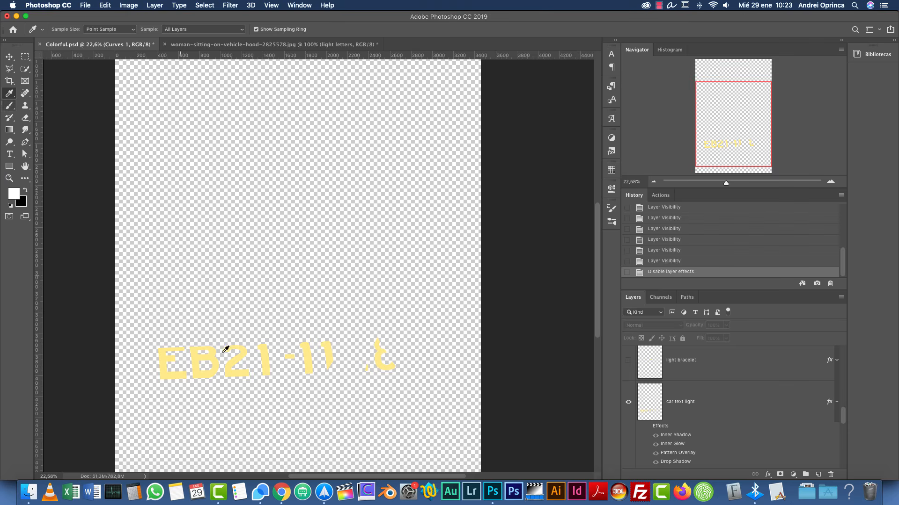
{"action": "left_click", "coordinate": [197, 370]}
{"action": "left_click", "coordinate": [13, 194]}
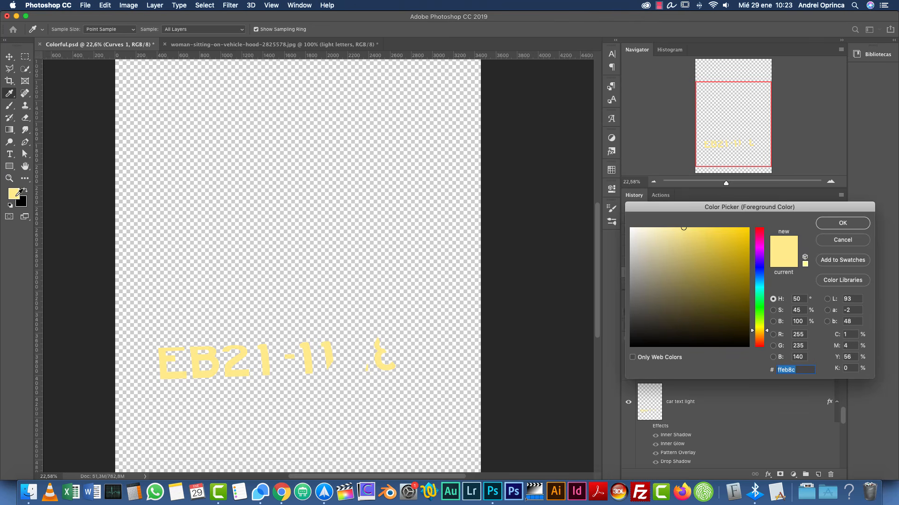
{"action": "key", "text": "super+c"}
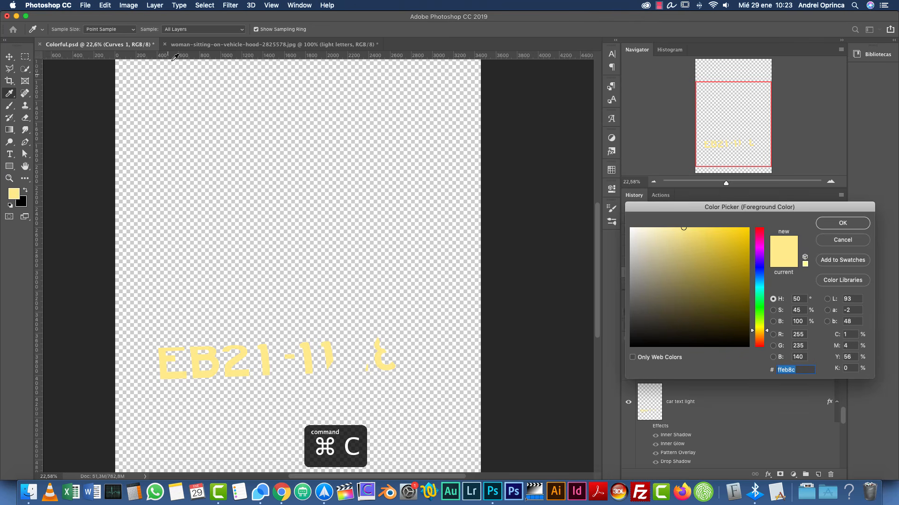
{"action": "left_click", "coordinate": [842, 224]}
Step: Back in the woman-sitting-on-vehicle-hood document, fill the selected characters with ffeb8c on the light letters layer and deselect
{"action": "left_click", "coordinate": [205, 45]}
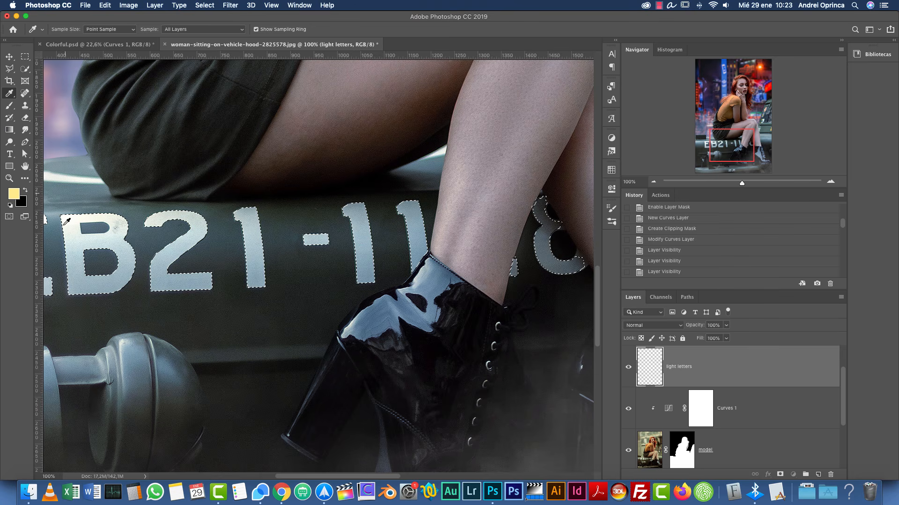
{"action": "left_click", "coordinate": [13, 198]}
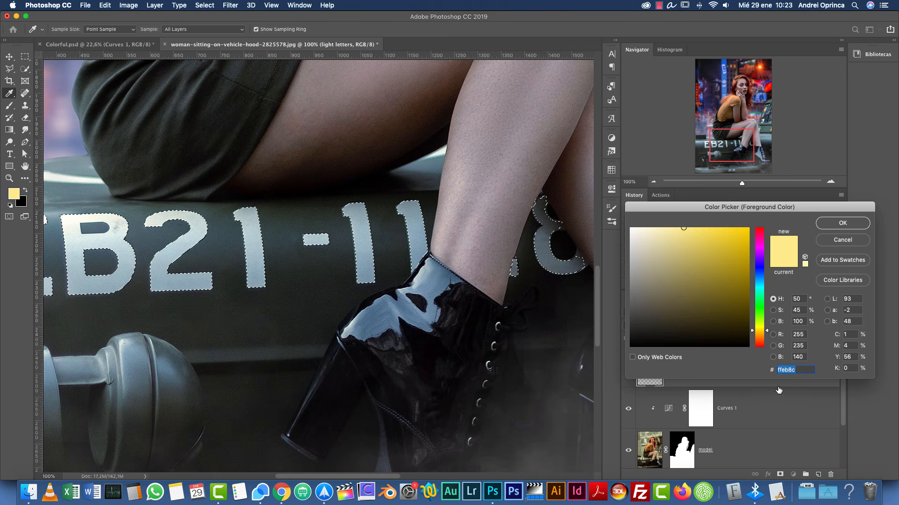
{"action": "left_click", "coordinate": [840, 224]}
{"action": "key", "text": "alt+BackSpace"}
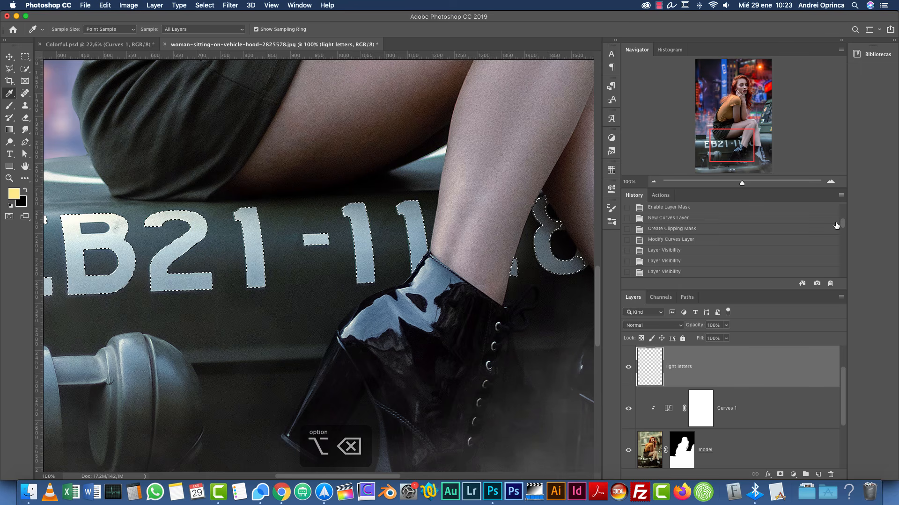
{"action": "key", "text": "super+d"}
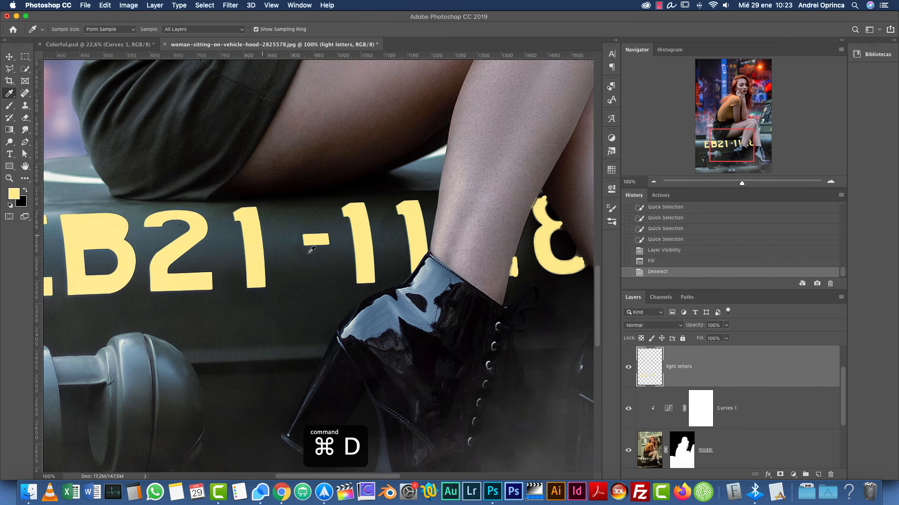
Step: Compare the yellow fill with the original lettering around the B and set the light letters layer's opacity to 50%
{"action": "scroll", "coordinate": [268, 284], "scroll_direction": "left", "scroll_amount": 6}
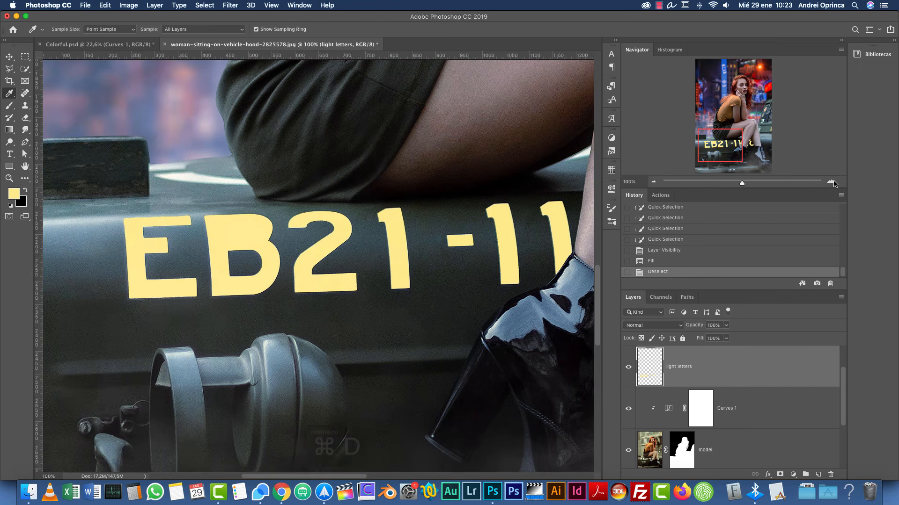
{"action": "left_click", "coordinate": [833, 183]}
{"action": "left_click", "coordinate": [833, 183]}
{"action": "left_click_drag", "start_coordinate": [346, 236], "coordinate": [524, 297]}
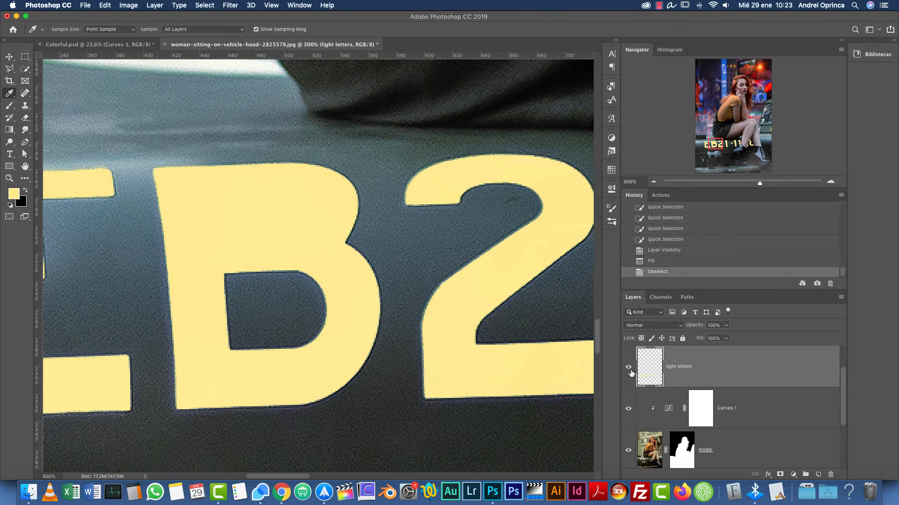
{"action": "left_click", "coordinate": [629, 368]}
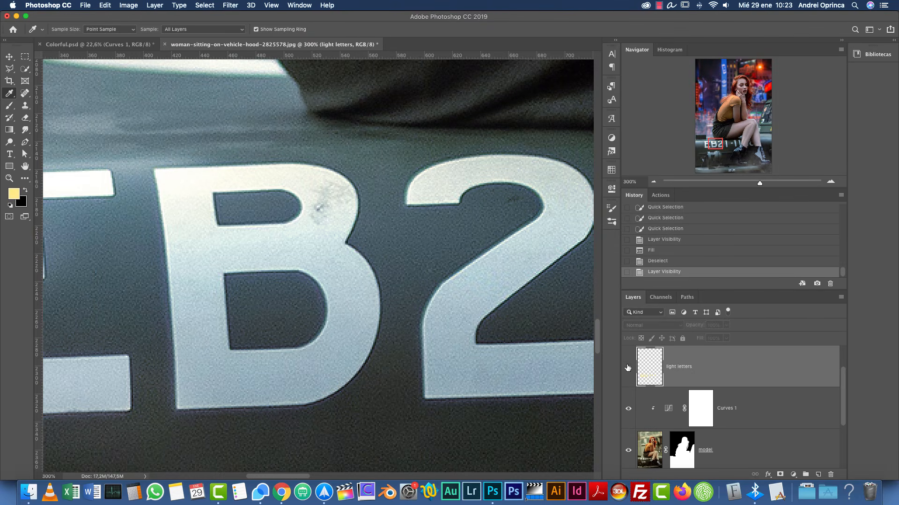
{"action": "left_click", "coordinate": [628, 368]}
{"action": "left_click_drag", "start_coordinate": [842, 374], "coordinate": [837, 360]}
{"action": "left_click", "coordinate": [726, 325]}
{"action": "left_click_drag", "start_coordinate": [728, 336], "coordinate": [705, 338]}
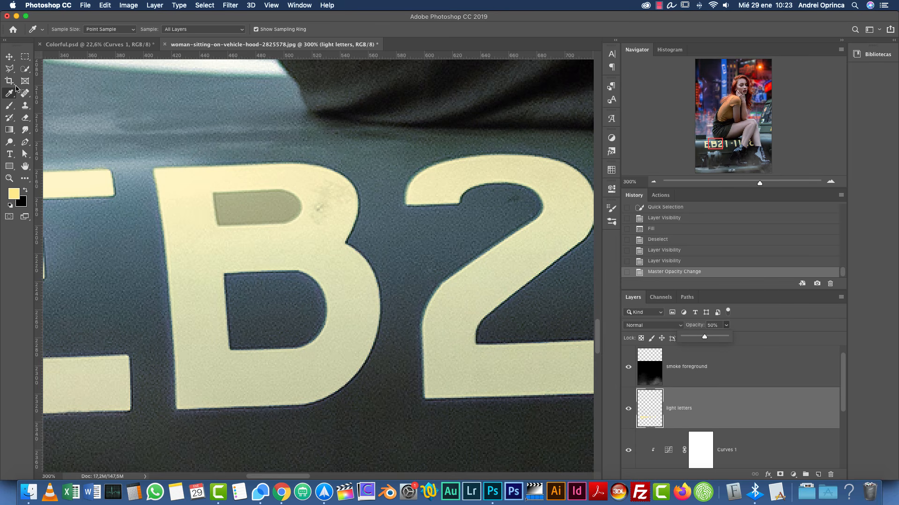
Step: Select the B's upper opening from the model layer with Quick Selection and delete that area from the light letters layer
{"action": "key", "text": "e"}
{"action": "left_click", "coordinate": [830, 182]}
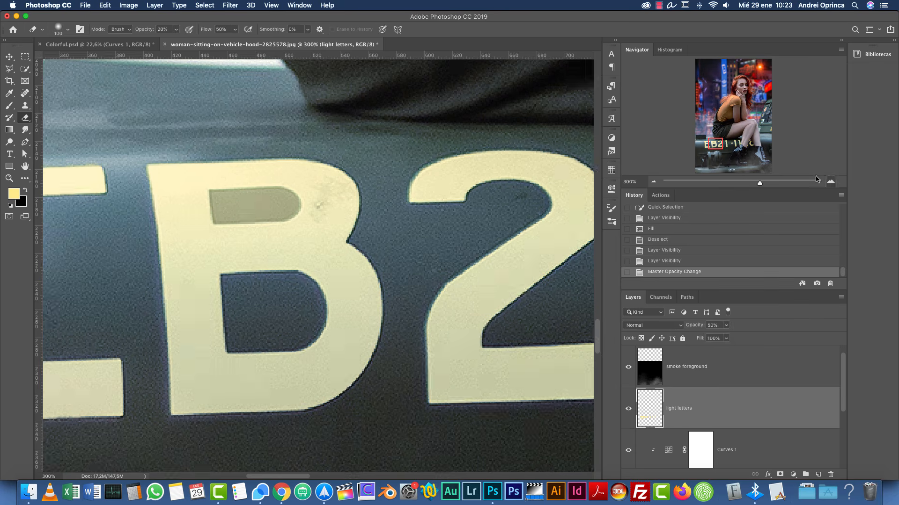
{"action": "left_click", "coordinate": [831, 182]}
{"action": "left_click_drag", "start_coordinate": [187, 127], "coordinate": [337, 197]}
{"action": "left_click", "coordinate": [24, 68]}
{"action": "left_click_drag", "start_coordinate": [844, 368], "coordinate": [844, 414]}
{"action": "left_click", "coordinate": [650, 372]}
{"action": "left_click_drag", "start_coordinate": [322, 239], "coordinate": [384, 245]}
{"action": "left_click_drag", "start_coordinate": [847, 409], "coordinate": [844, 364]}
{"action": "left_click", "coordinate": [680, 368]}
{"action": "key", "text": "Delete"}
Step: Set up the Brush for the 8 between the legs with 87% hardness, a larger tip, and 100% opacity and flow
{"action": "left_click_drag", "start_coordinate": [470, 303], "coordinate": [89, 305]}
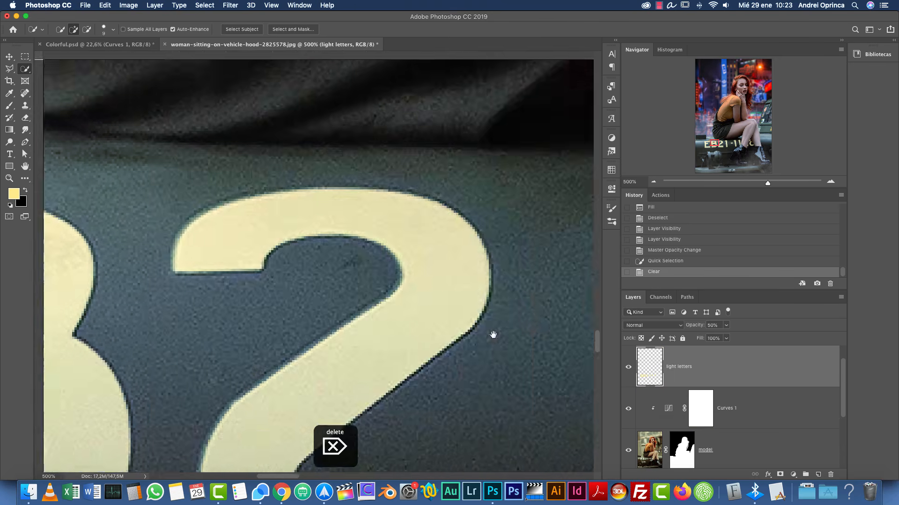
{"action": "left_click_drag", "start_coordinate": [493, 335], "coordinate": [126, 299]}
{"action": "left_click_drag", "start_coordinate": [552, 318], "coordinate": [339, 256]}
{"action": "left_click_drag", "start_coordinate": [557, 269], "coordinate": [477, 293]}
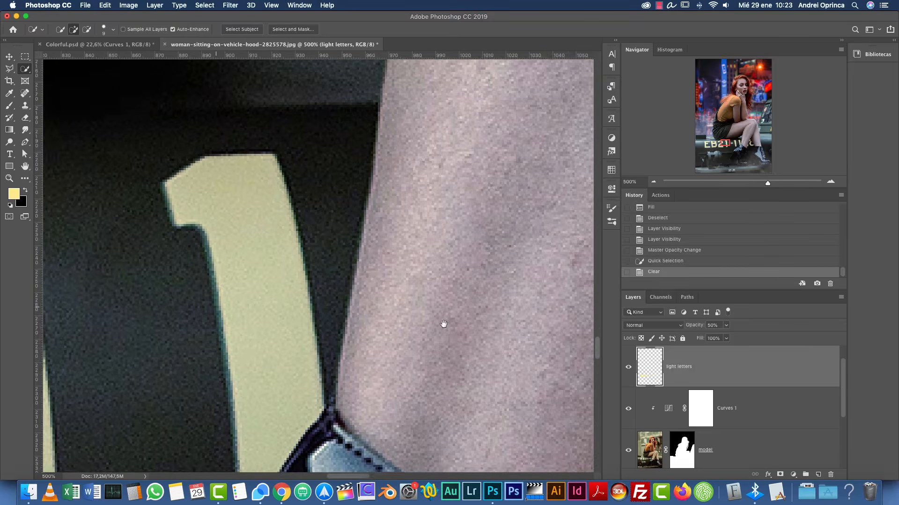
{"action": "left_click_drag", "start_coordinate": [552, 358], "coordinate": [371, 220]}
{"action": "left_click_drag", "start_coordinate": [276, 248], "coordinate": [211, 265]}
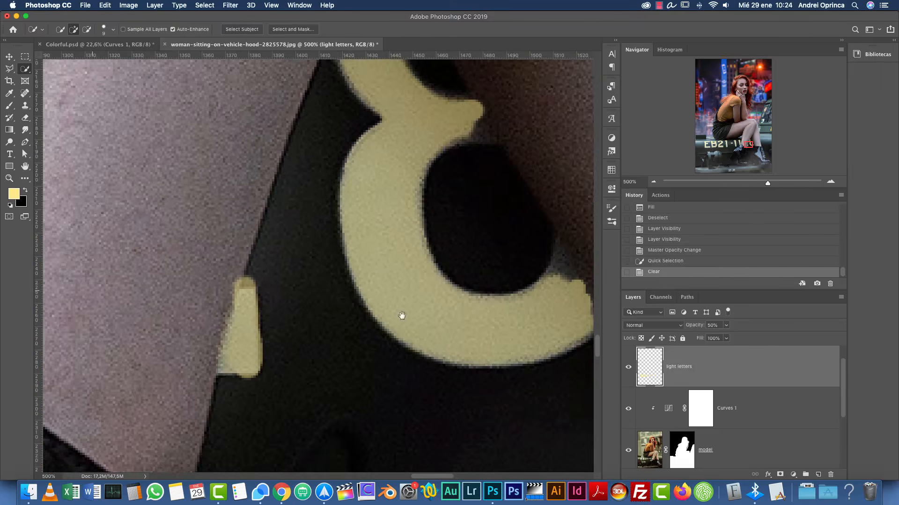
{"action": "left_click_drag", "start_coordinate": [412, 213], "coordinate": [335, 339]}
{"action": "key", "text": "b"}
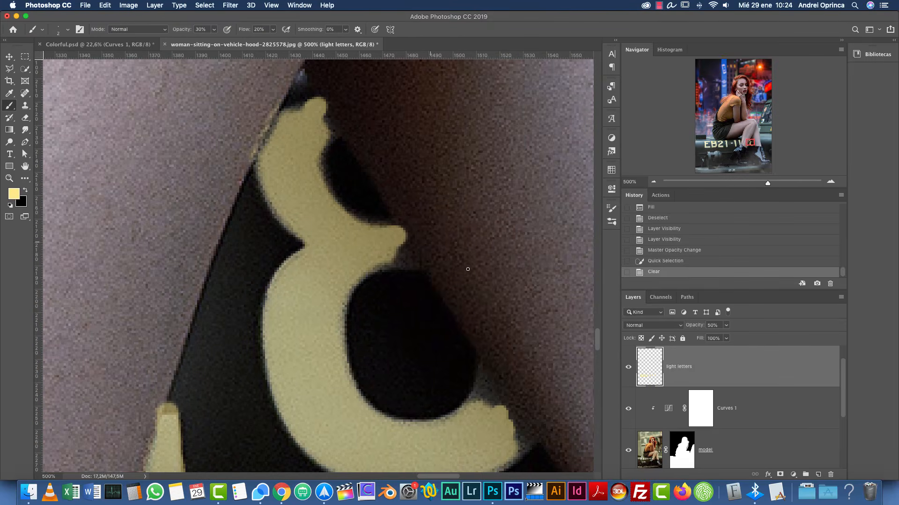
{"action": "right_click", "coordinate": [458, 240]}
{"action": "left_click", "coordinate": [550, 279]}
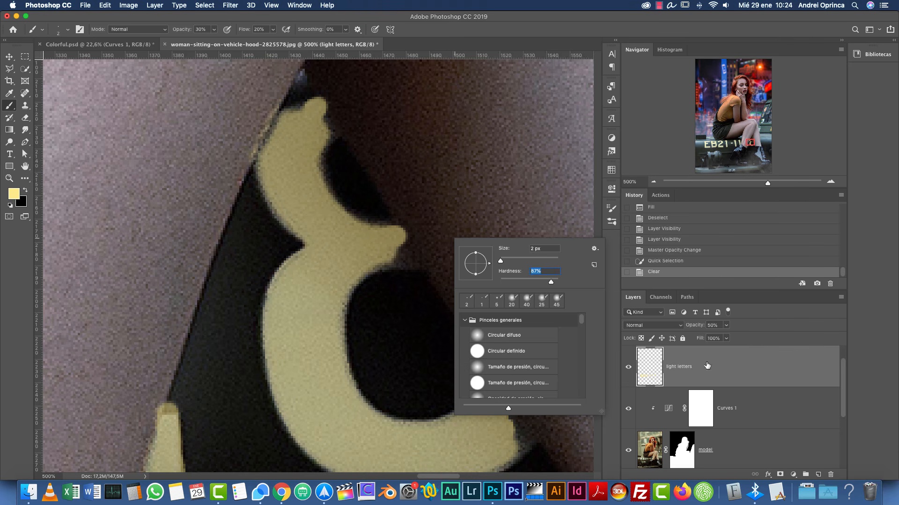
{"action": "key", "text": "Return"}
{"action": "key", "text": "bracketright"}
{"action": "key", "text": "bracketright"}
{"action": "key", "text": "bracketright"}
{"action": "key", "text": "bracketright"}
{"action": "key", "text": "0"}
{"action": "key", "text": "shift+0"}
Step: Clear the leftover selection and touch up the yellow edges of the 8 between the legs with the Brush
{"action": "left_click_drag", "start_coordinate": [328, 135], "coordinate": [326, 139]}
{"action": "left_click_drag", "start_coordinate": [402, 246], "coordinate": [402, 275]}
{"action": "left_click", "coordinate": [610, 208]}
{"action": "left_click", "coordinate": [412, 289]}
{"action": "left_click", "coordinate": [585, 204]}
{"action": "mouse_move", "coordinate": [404, 234]}
{"action": "left_mouse_down"}
{"action": "mouse_move", "coordinate": [397, 257]}
{"action": "mouse_move", "coordinate": [359, 280]}
{"action": "left_mouse_up"}
{"action": "key", "text": "super+d"}
{"action": "left_click_drag", "start_coordinate": [316, 107], "coordinate": [264, 162]}
{"action": "left_click_drag", "start_coordinate": [330, 111], "coordinate": [334, 134]}
{"action": "mouse_move", "coordinate": [405, 234]}
{"action": "left_mouse_down"}
{"action": "mouse_move", "coordinate": [412, 263]}
{"action": "mouse_move", "coordinate": [344, 328]}
{"action": "left_mouse_up"}
{"action": "left_click_drag", "start_coordinate": [468, 374], "coordinate": [424, 252]}
{"action": "mouse_move", "coordinate": [436, 244]}
{"action": "left_mouse_down"}
{"action": "mouse_move", "coordinate": [461, 280]}
{"action": "mouse_move", "coordinate": [475, 347]}
{"action": "left_mouse_up"}
{"action": "mouse_move", "coordinate": [116, 357]}
{"action": "left_mouse_down"}
{"action": "mouse_move", "coordinate": [245, 297]}
{"action": "mouse_move", "coordinate": [248, 248]}
{"action": "left_mouse_up"}
{"action": "left_click_drag", "start_coordinate": [233, 312], "coordinate": [245, 314]}
Step: Erase the excess yellow around the small fragment beside the leg with a 12 px Eraser at 100% opacity
{"action": "key", "text": "x"}
{"action": "key", "text": "e"}
{"action": "right_click", "coordinate": [365, 330]}
{"action": "left_click_drag", "start_coordinate": [413, 324], "coordinate": [406, 324]}
{"action": "left_click_drag", "start_coordinate": [255, 217], "coordinate": [237, 216]}
{"action": "left_click_drag", "start_coordinate": [238, 216], "coordinate": [254, 217]}
{"action": "mouse_move", "coordinate": [281, 234]}
{"action": "left_mouse_down"}
{"action": "mouse_move", "coordinate": [283, 304]}
{"action": "mouse_move", "coordinate": [225, 334]}
{"action": "mouse_move", "coordinate": [462, 340]}
{"action": "left_mouse_up"}
{"action": "key", "text": "super+1"}
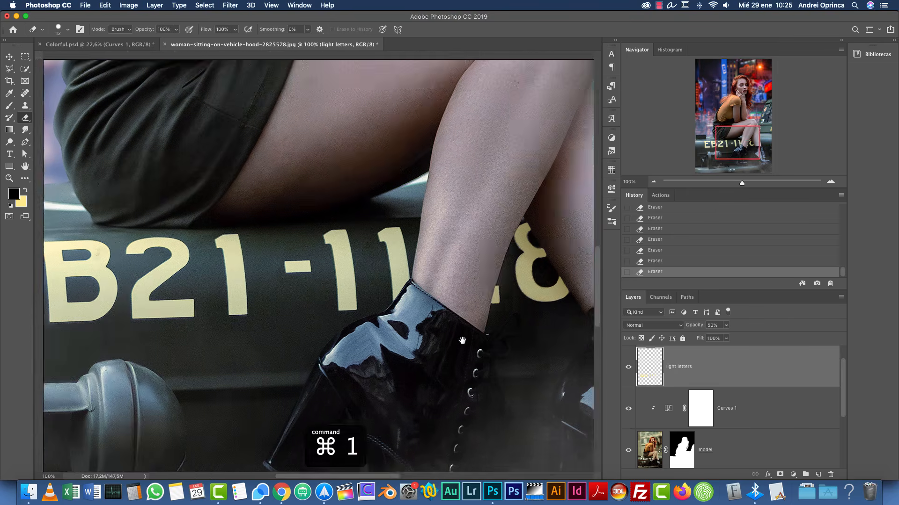
Step: Set the light letters layer's opacity to 100%
{"action": "left_click", "coordinate": [726, 325]}
{"action": "left_click_drag", "start_coordinate": [739, 338], "coordinate": [761, 362]}
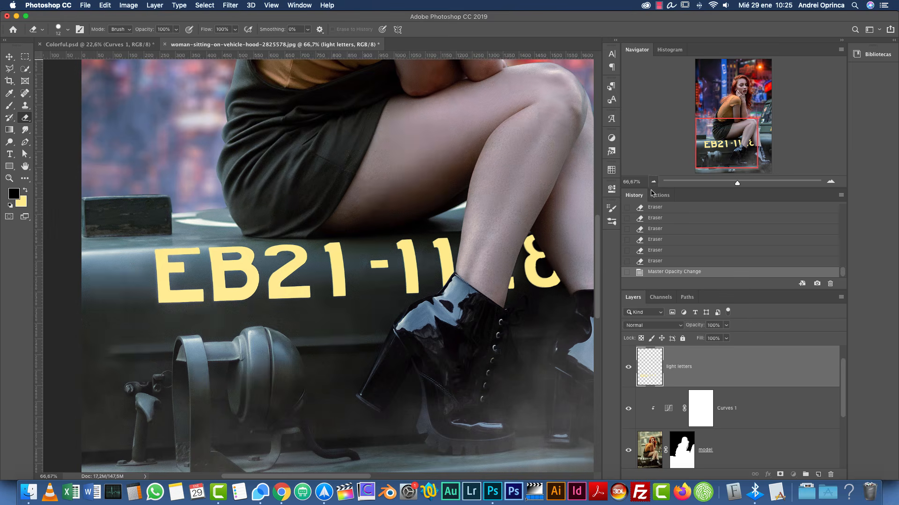
{"action": "left_click", "coordinate": [653, 182]}
Step: Open the layer style presets, reset them to the default set, and enlarge the list
{"action": "left_click", "coordinate": [302, 7]}
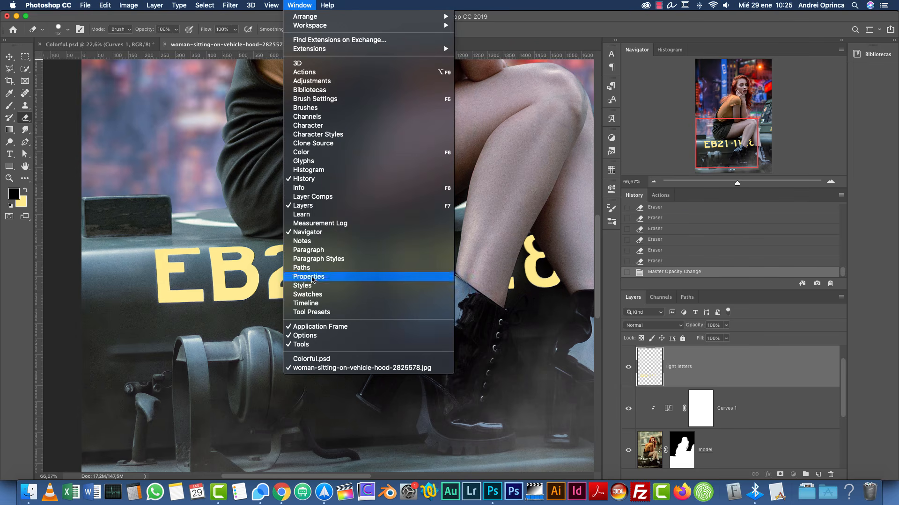
{"action": "left_click", "coordinate": [312, 287]}
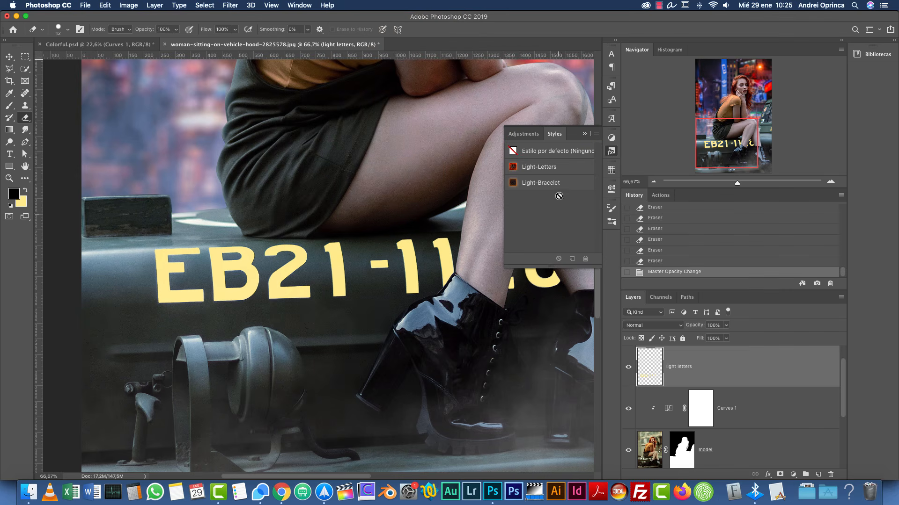
{"action": "left_click", "coordinate": [596, 134]}
{"action": "left_click", "coordinate": [618, 215]}
{"action": "left_click", "coordinate": [526, 169]}
{"action": "left_click", "coordinate": [417, 167]}
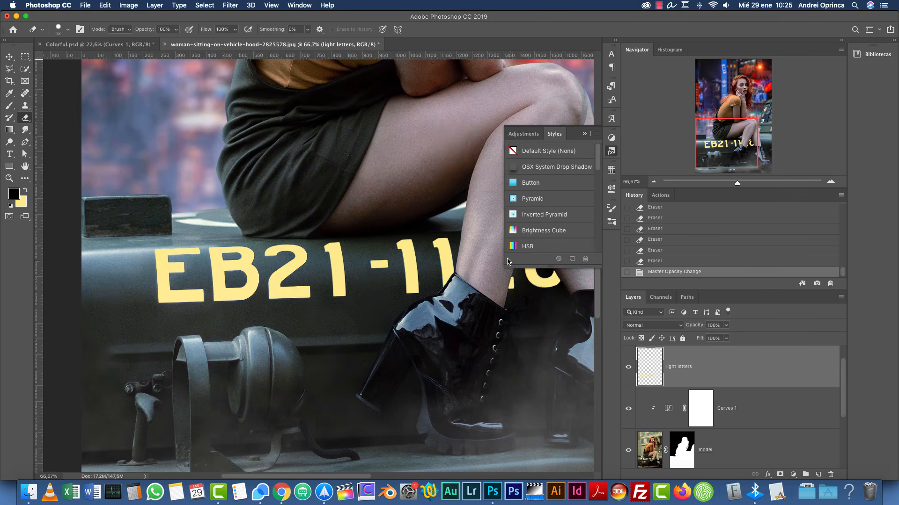
{"action": "left_click_drag", "start_coordinate": [503, 268], "coordinate": [446, 294]}
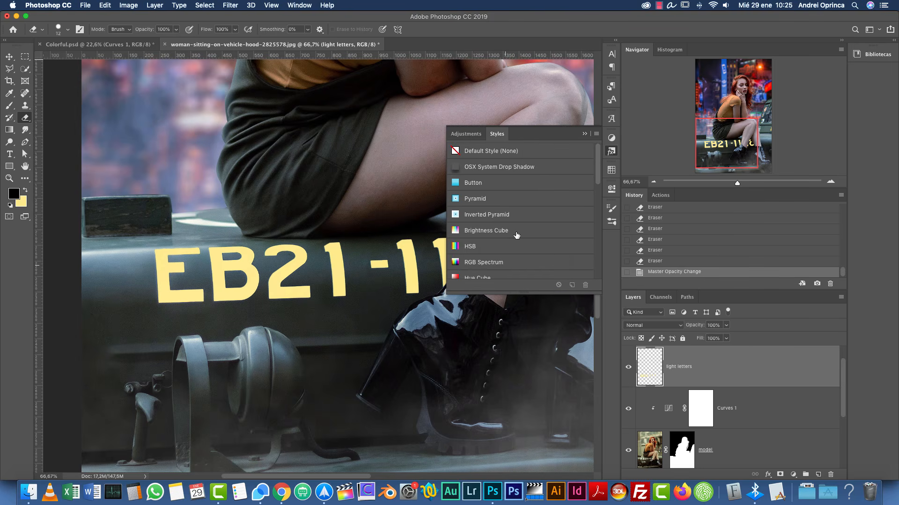
Step: Load the Light-Letters.asl style file from the Resources folder into the layer style presets
{"action": "left_click", "coordinate": [596, 135]}
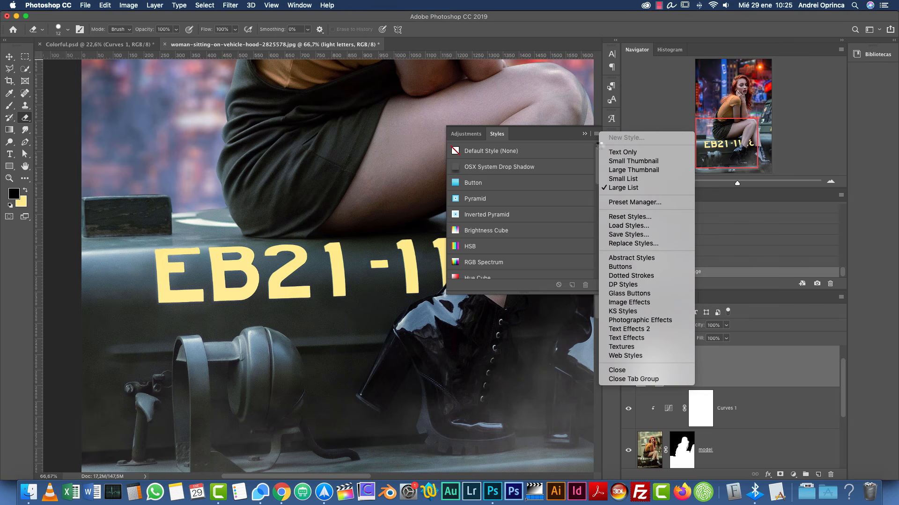
{"action": "left_click", "coordinate": [566, 134]}
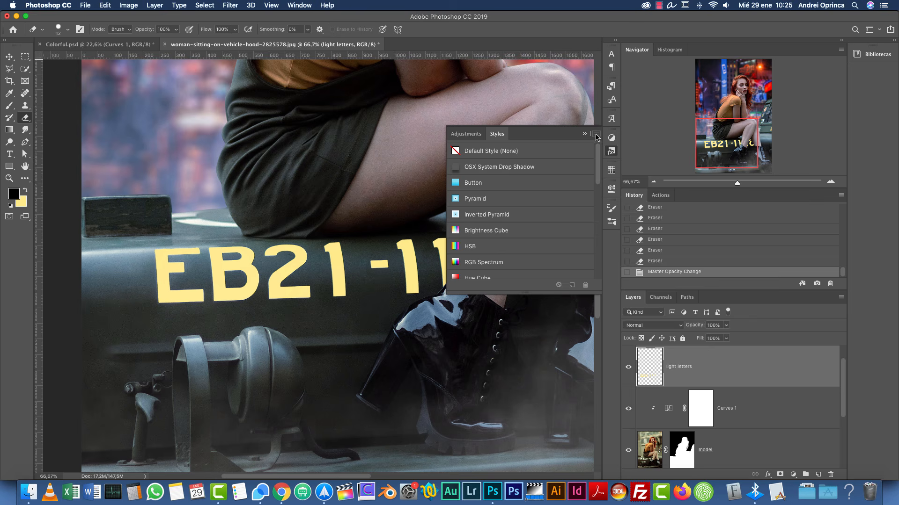
{"action": "left_click", "coordinate": [597, 135]}
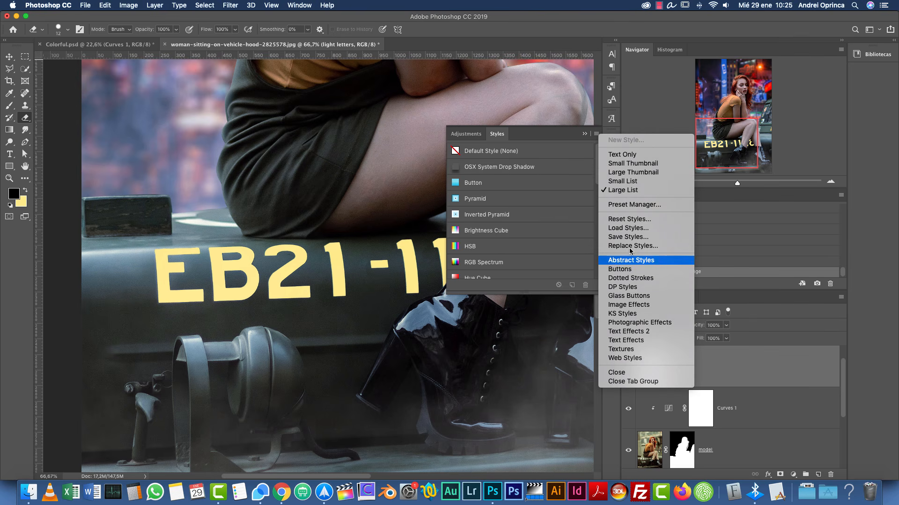
{"action": "left_click", "coordinate": [628, 228]}
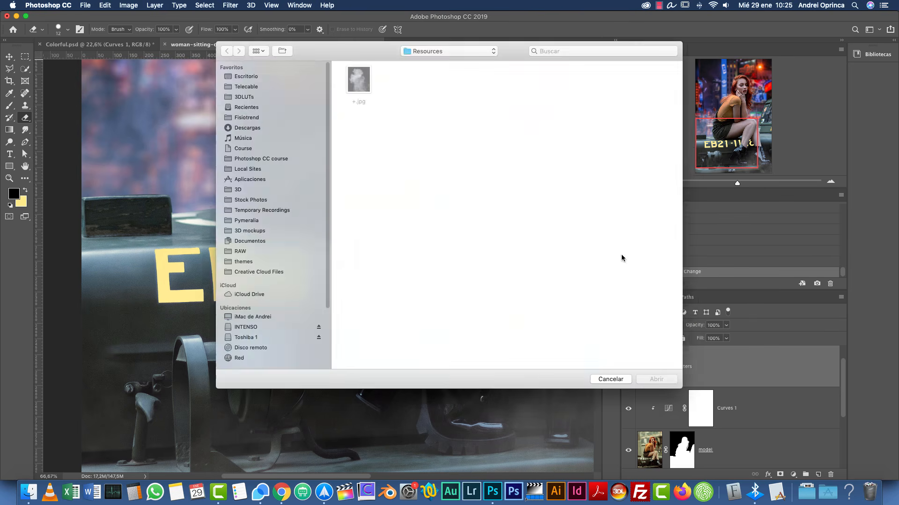
{"action": "left_click", "coordinate": [473, 52]}
{"action": "left_click", "coordinate": [456, 52]}
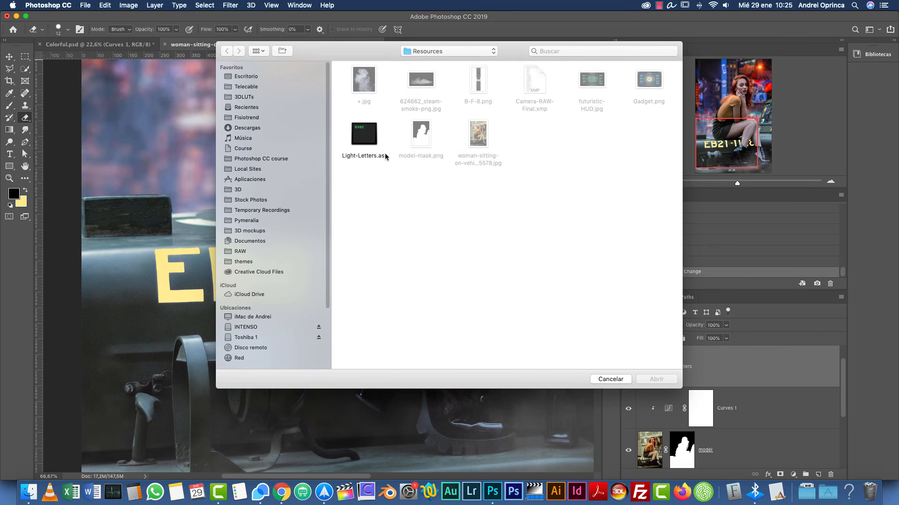
{"action": "left_click", "coordinate": [369, 155]}
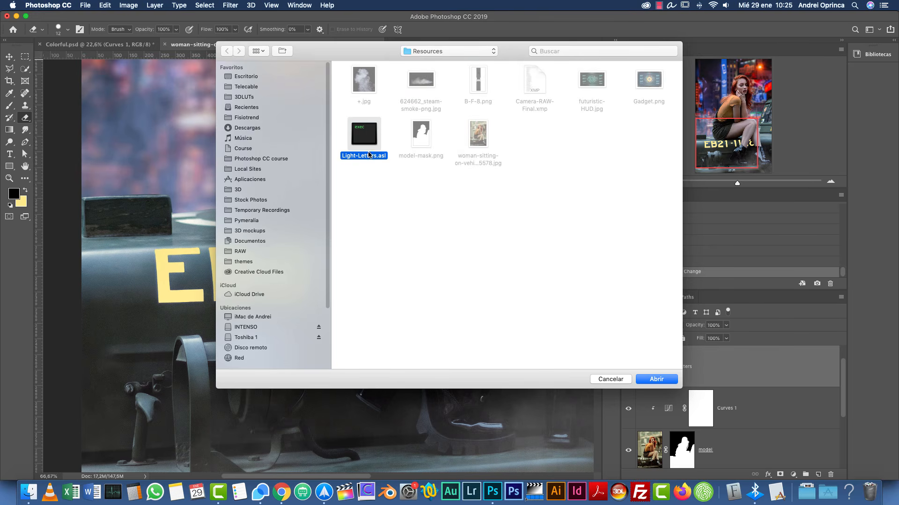
{"action": "left_click", "coordinate": [656, 379]}
Step: Apply the Light-Bracelet style to the light letters layer, look through the remaining presets, and close the styles list
{"action": "left_click_drag", "start_coordinate": [598, 164], "coordinate": [609, 275]}
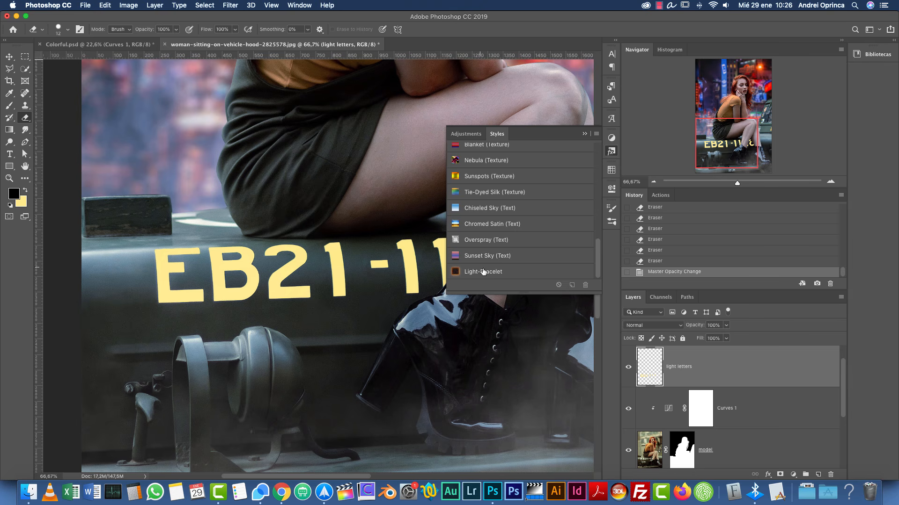
{"action": "left_click", "coordinate": [502, 273]}
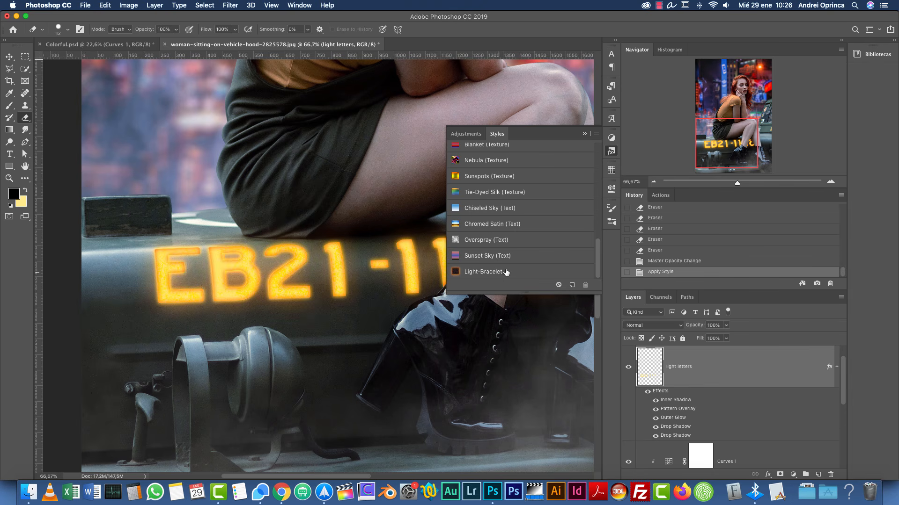
{"action": "left_click_drag", "start_coordinate": [597, 252], "coordinate": [582, 158]}
{"action": "scroll", "coordinate": [582, 157], "scroll_direction": "up", "scroll_amount": 2}
{"action": "scroll", "coordinate": [585, 173], "scroll_direction": "down", "scroll_amount": 5}
{"action": "scroll", "coordinate": [588, 185], "scroll_direction": "down", "scroll_amount": 8}
{"action": "scroll", "coordinate": [591, 225], "scroll_direction": "down", "scroll_amount": 5}
{"action": "left_click", "coordinate": [584, 133]}
Step: View the letters at 100% and compare them with the Inner Shadow and Pattern Overlay effects off and on, leaving the settings unchanged
{"action": "key", "text": "super+1"}
{"action": "left_click_drag", "start_coordinate": [280, 306], "coordinate": [416, 302]}
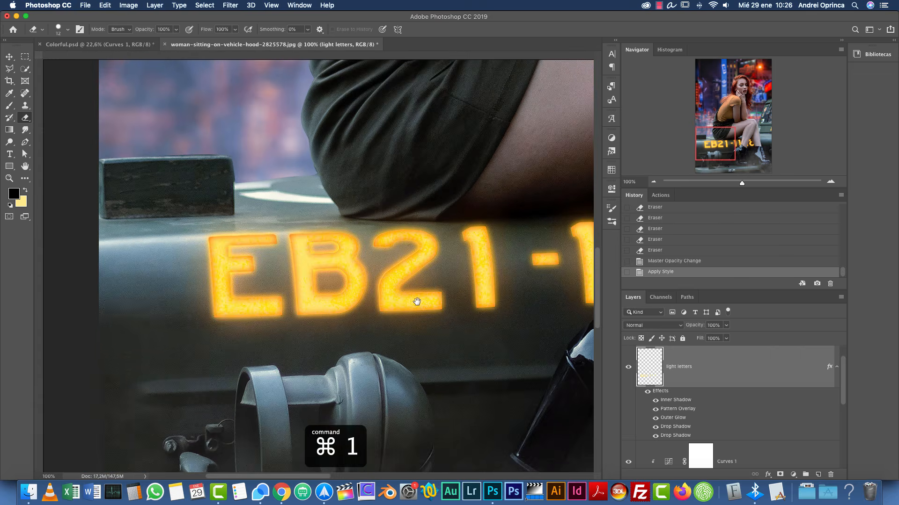
{"action": "double_click", "coordinate": [759, 374]}
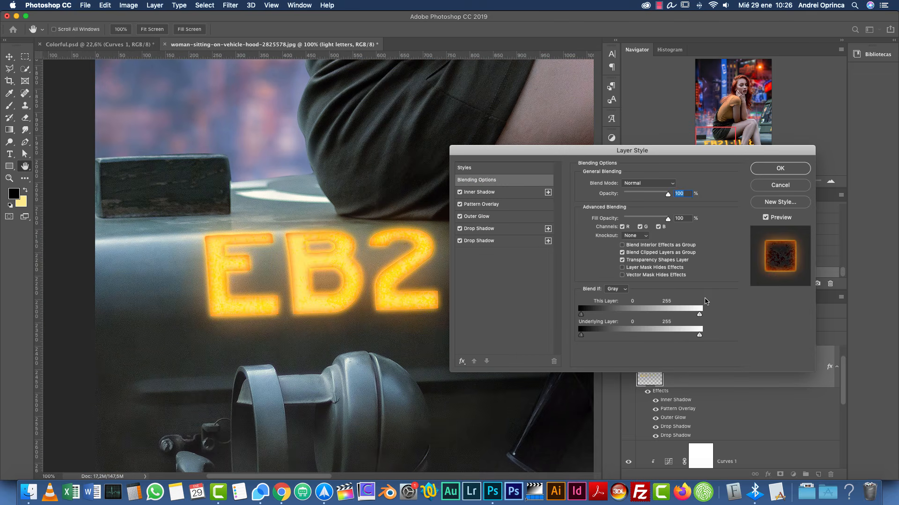
{"action": "left_click_drag", "start_coordinate": [583, 150], "coordinate": [642, 140]}
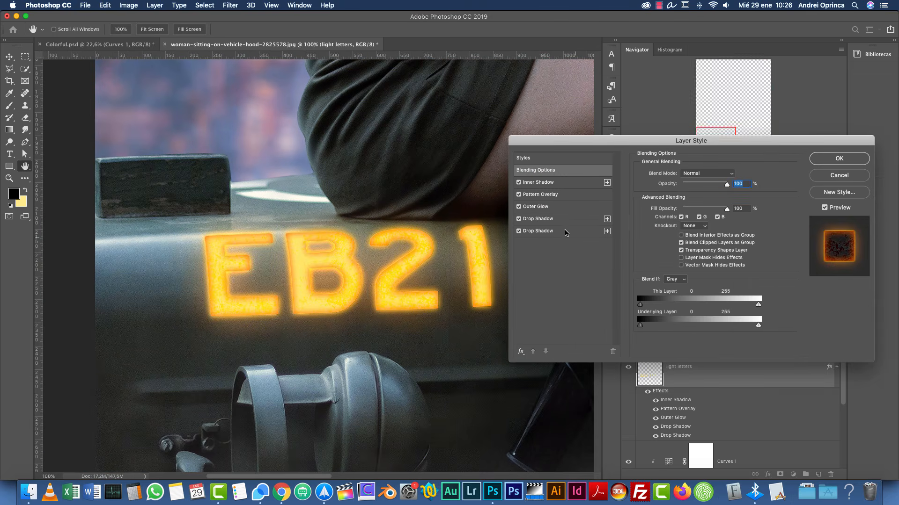
{"action": "left_click", "coordinate": [543, 184]}
{"action": "left_click", "coordinate": [518, 183]}
{"action": "left_click", "coordinate": [518, 182]}
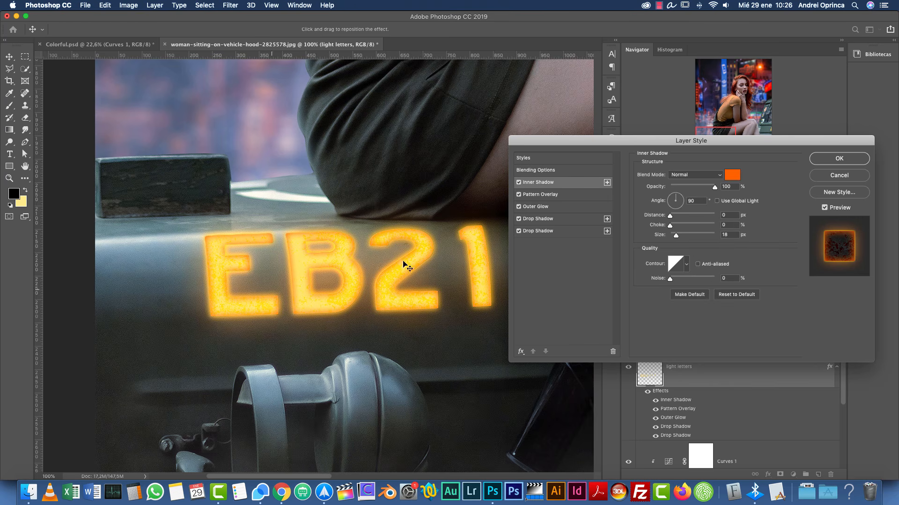
{"action": "left_click", "coordinate": [518, 195]}
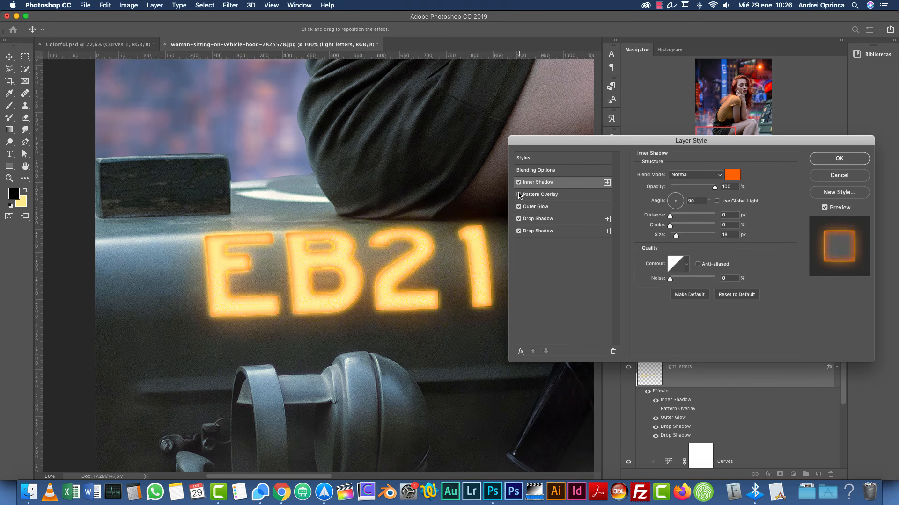
{"action": "left_click", "coordinate": [519, 194]}
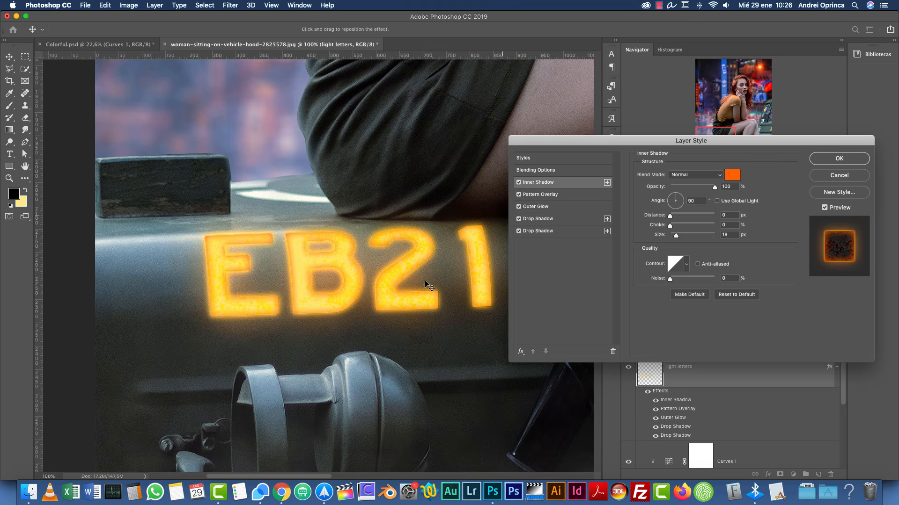
{"action": "left_click", "coordinate": [813, 176]}
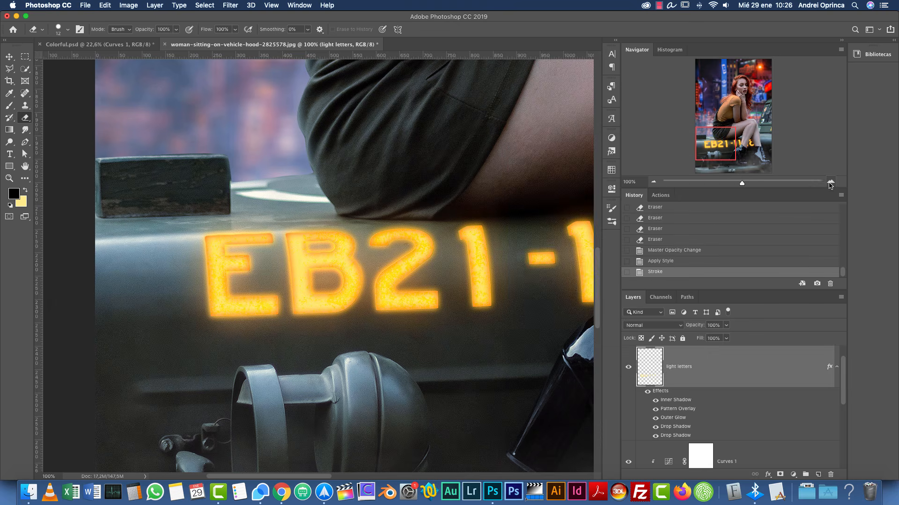
Step: Inspect the light letters' Pattern Overlay at 400% on the B by toggling the effect and viewing its pattern choices
{"action": "left_click", "coordinate": [831, 182]}
{"action": "left_click", "coordinate": [831, 182]}
{"action": "left_click", "coordinate": [831, 182]}
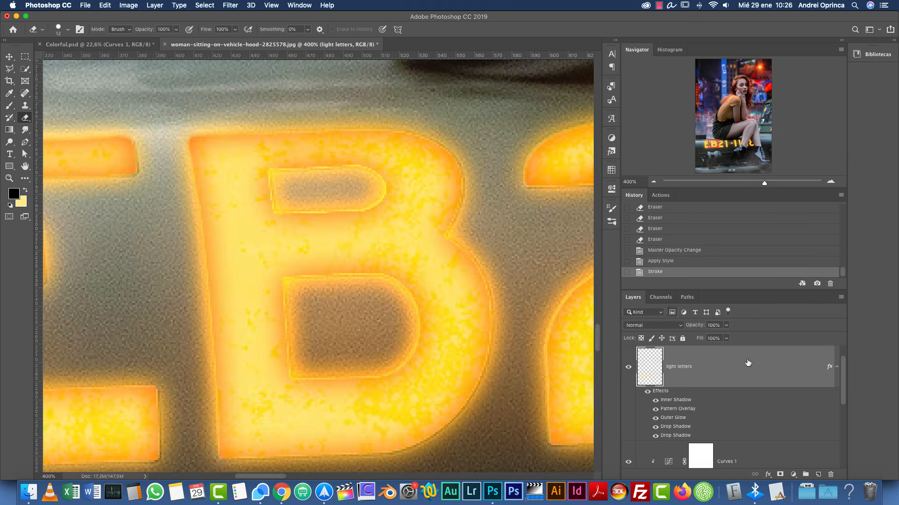
{"action": "double_click", "coordinate": [747, 363]}
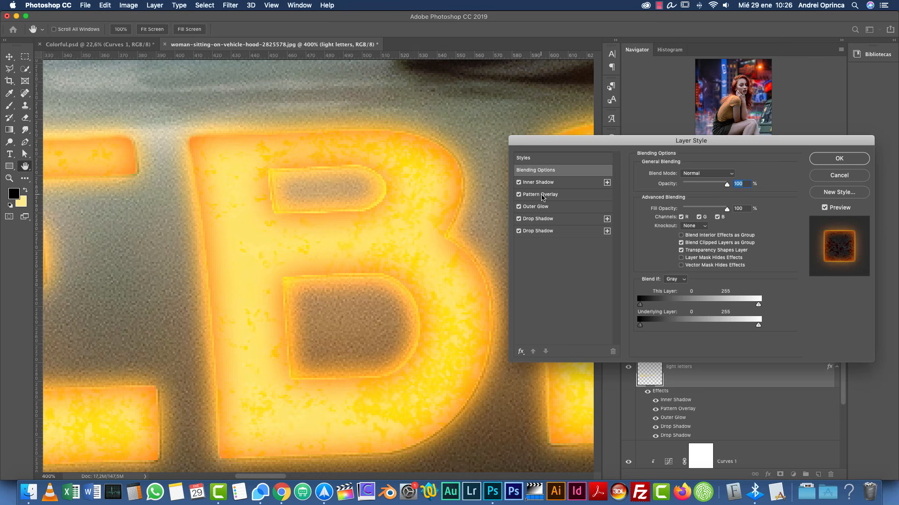
{"action": "left_click", "coordinate": [527, 199]}
{"action": "left_click", "coordinate": [519, 194]}
{"action": "left_click", "coordinate": [520, 195]}
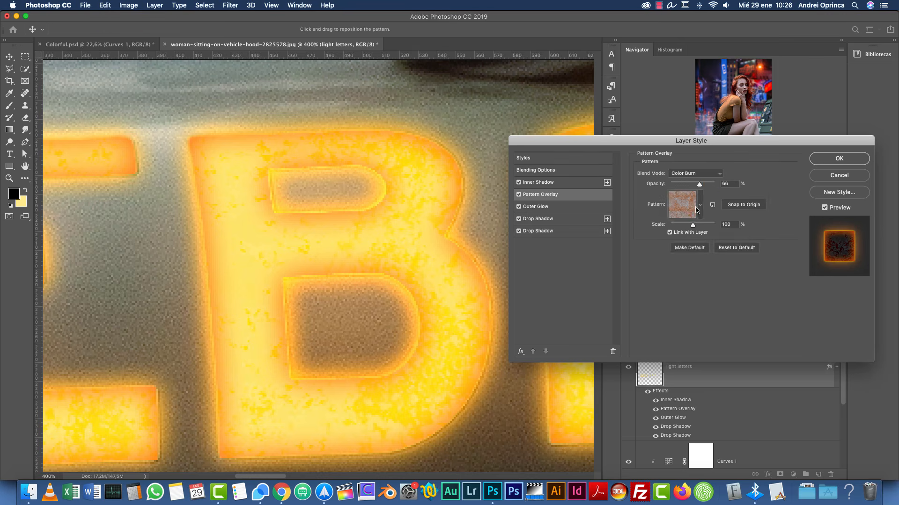
{"action": "left_click", "coordinate": [700, 205]}
{"action": "left_click", "coordinate": [586, 270]}
Step: Compare the letters with the Outer Glow and each Drop Shadow off and on, keep all effects enabled, and close the layer style settings
{"action": "left_click", "coordinate": [527, 210]}
{"action": "left_click", "coordinate": [519, 206]}
{"action": "left_click", "coordinate": [518, 206]}
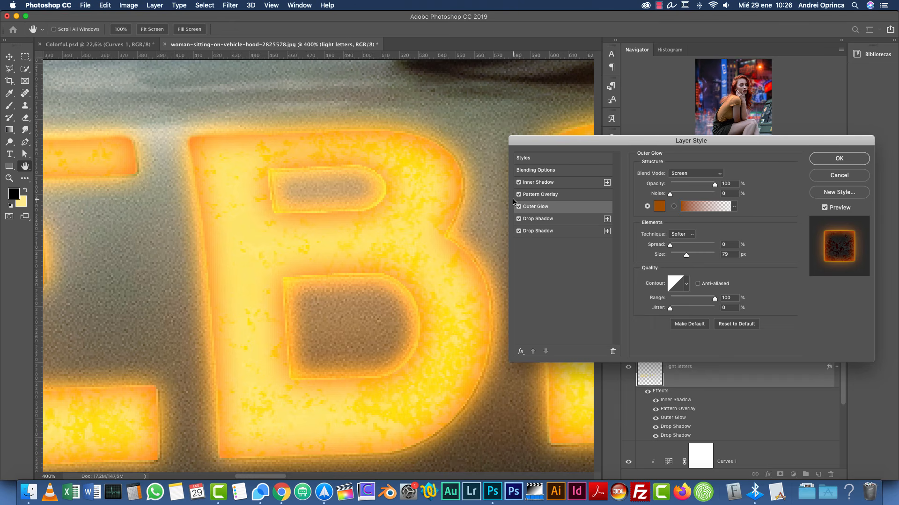
{"action": "left_click", "coordinate": [519, 219]}
{"action": "left_click", "coordinate": [519, 219]}
{"action": "left_click", "coordinate": [518, 206]}
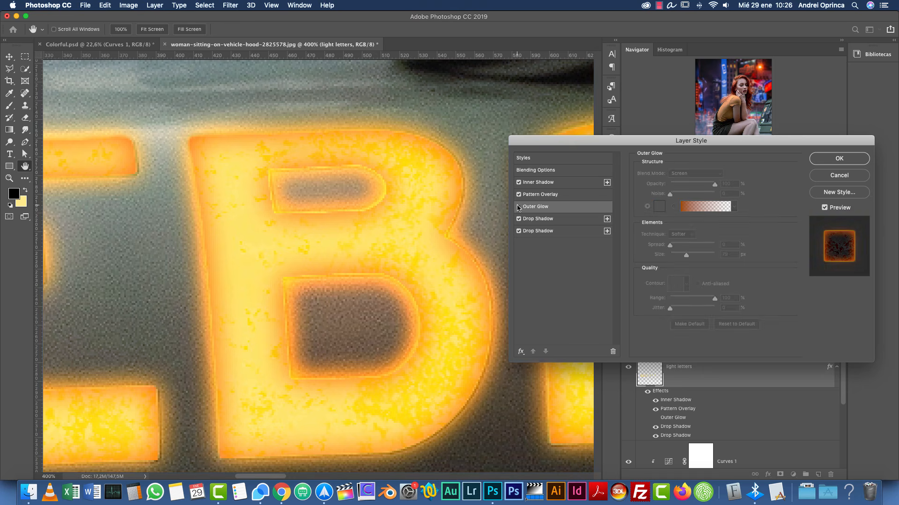
{"action": "left_click", "coordinate": [518, 207]}
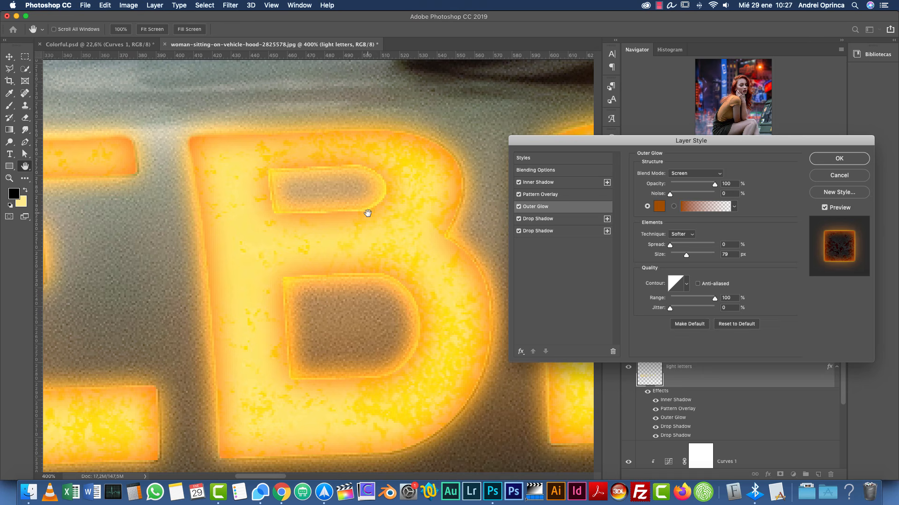
{"action": "left_click", "coordinate": [518, 219]}
{"action": "left_click", "coordinate": [519, 219]}
{"action": "left_click", "coordinate": [519, 219]}
{"action": "left_click", "coordinate": [519, 219]}
{"action": "left_click", "coordinate": [519, 231]}
{"action": "left_click", "coordinate": [519, 231]}
{"action": "left_click", "coordinate": [840, 159]}
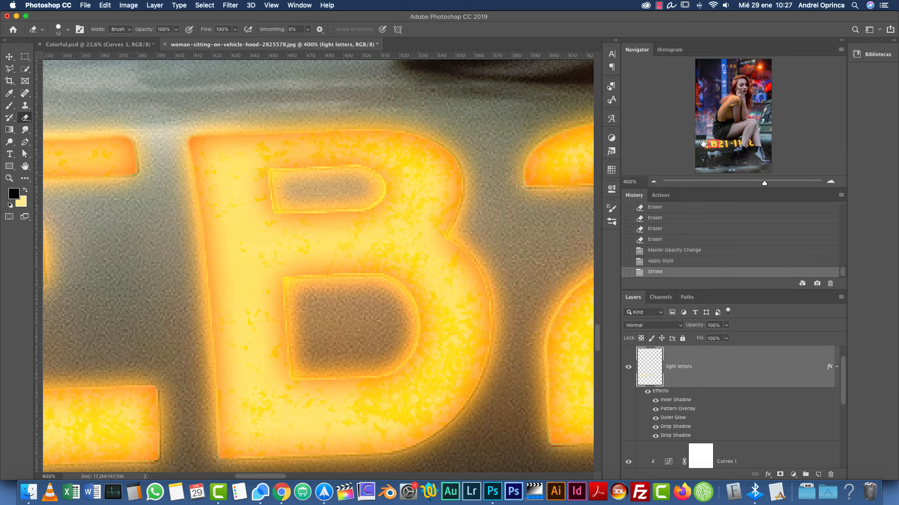
Step: Collapse the light letters layer's effects list and add a new empty layer above it
{"action": "left_click", "coordinate": [654, 182]}
{"action": "left_click", "coordinate": [655, 182]}
{"action": "left_click", "coordinate": [654, 181]}
{"action": "left_click", "coordinate": [655, 181]}
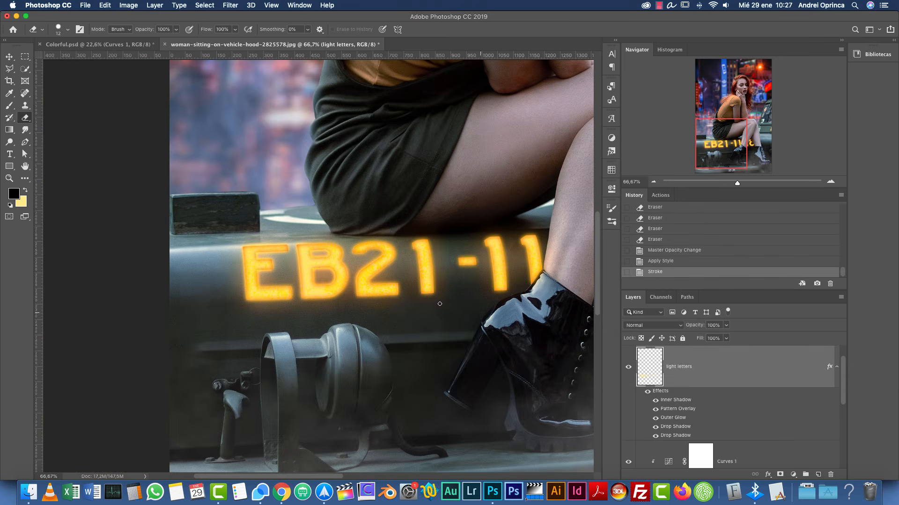
{"action": "left_click_drag", "start_coordinate": [531, 230], "coordinate": [394, 275]}
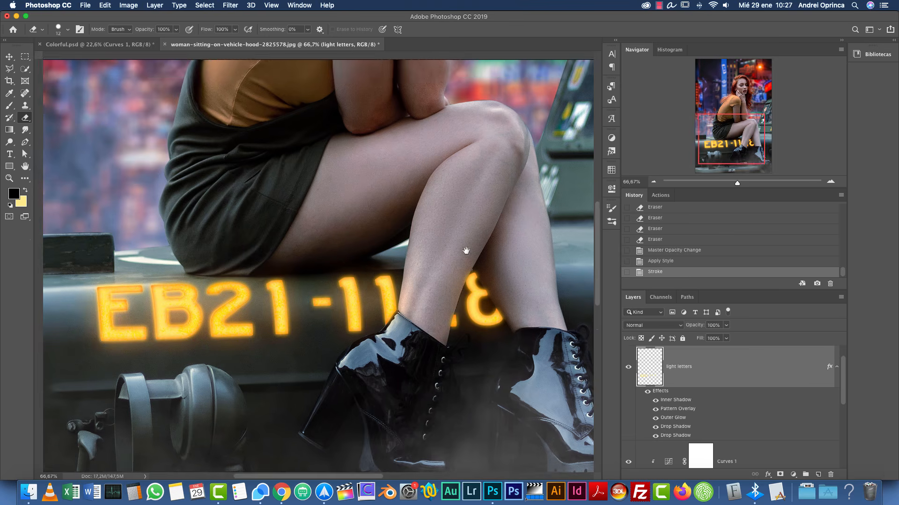
{"action": "left_click", "coordinate": [651, 183]}
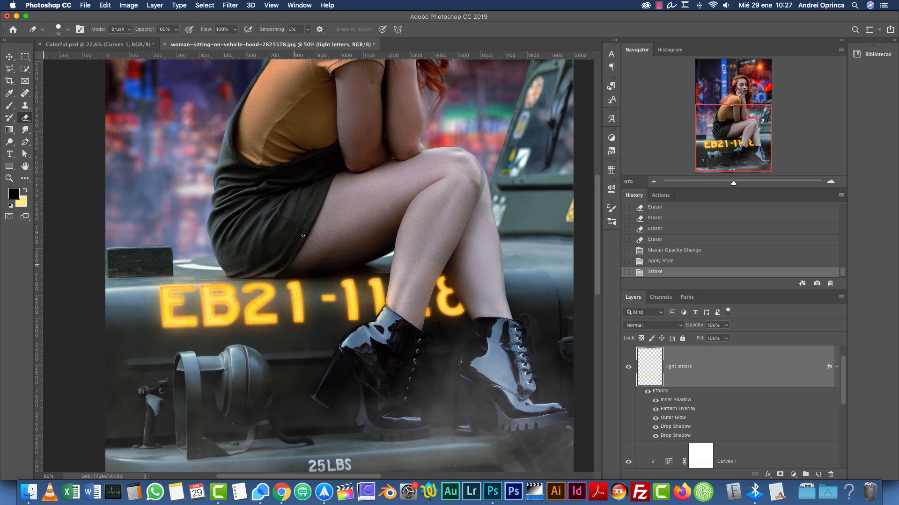
{"action": "left_click_drag", "start_coordinate": [480, 163], "coordinate": [491, 310]}
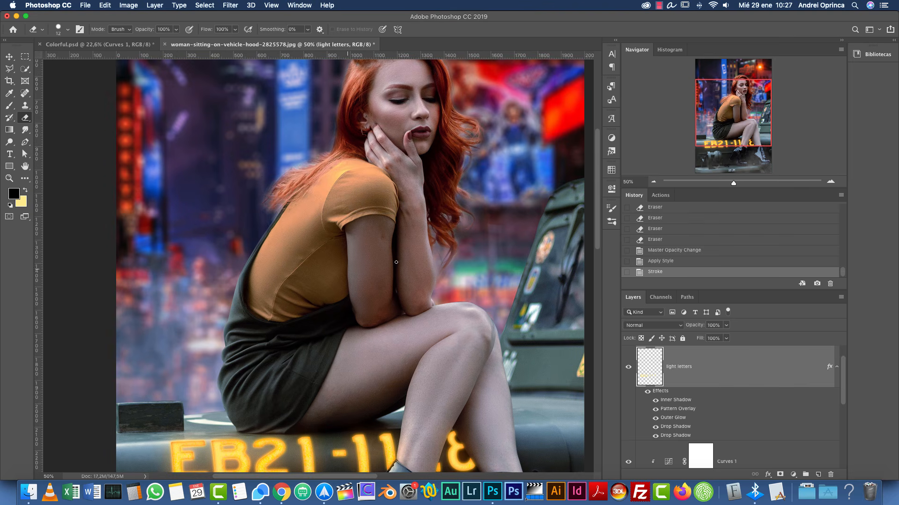
{"action": "left_click", "coordinate": [836, 366]}
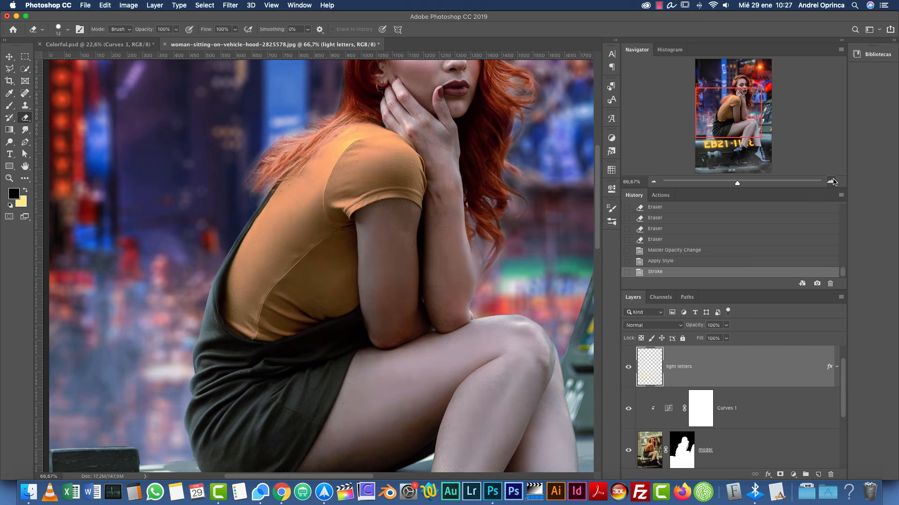
{"action": "left_click", "coordinate": [830, 181]}
{"action": "left_click", "coordinate": [831, 182]}
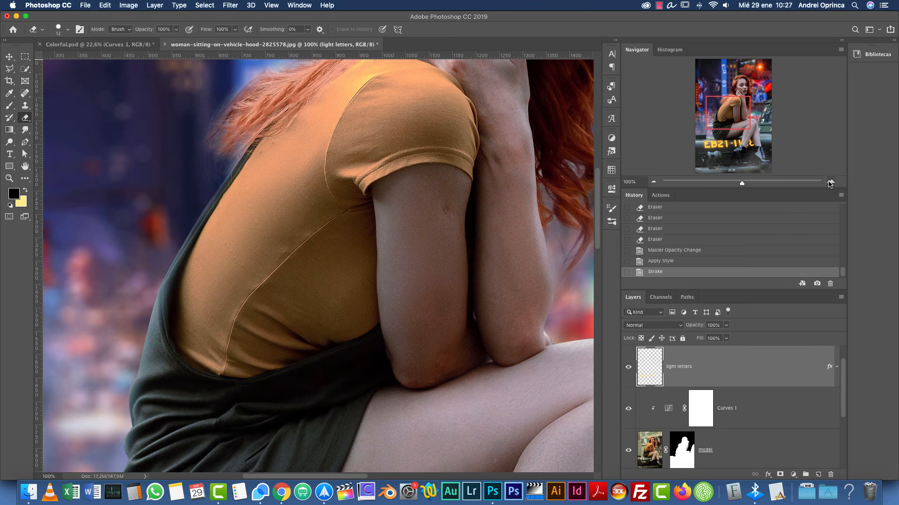
{"action": "left_click", "coordinate": [818, 475]}
{"action": "left_click_drag", "start_coordinate": [425, 315], "coordinate": [254, 265]}
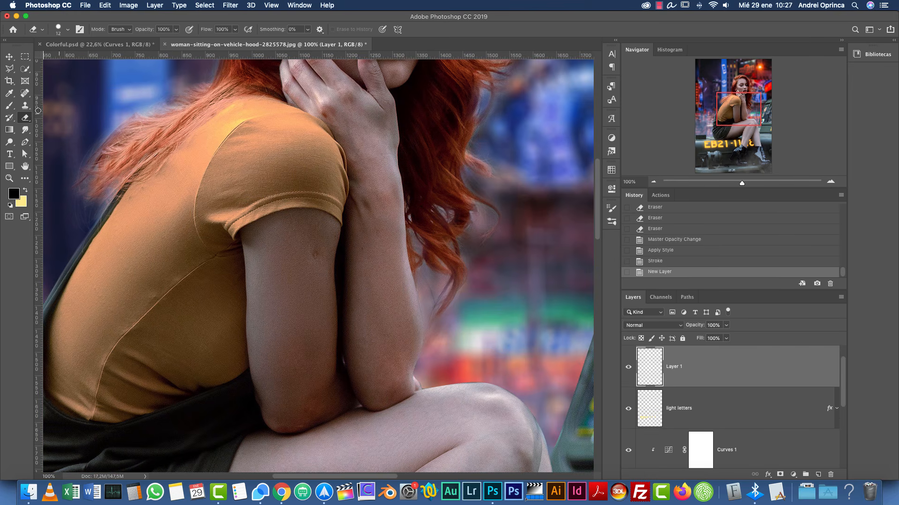
Step: Set up the Brush with a 35 px tip and 85% hardness for painting on the upper arm
{"action": "left_click", "coordinate": [9, 105]}
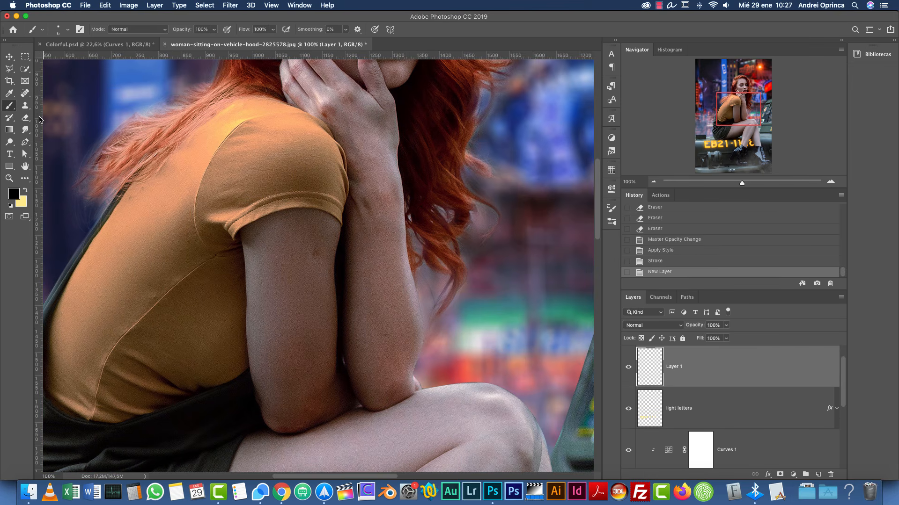
{"action": "left_click", "coordinate": [826, 181]}
{"action": "right_click", "coordinate": [344, 270]}
{"action": "left_click_drag", "start_coordinate": [420, 317], "coordinate": [443, 321]}
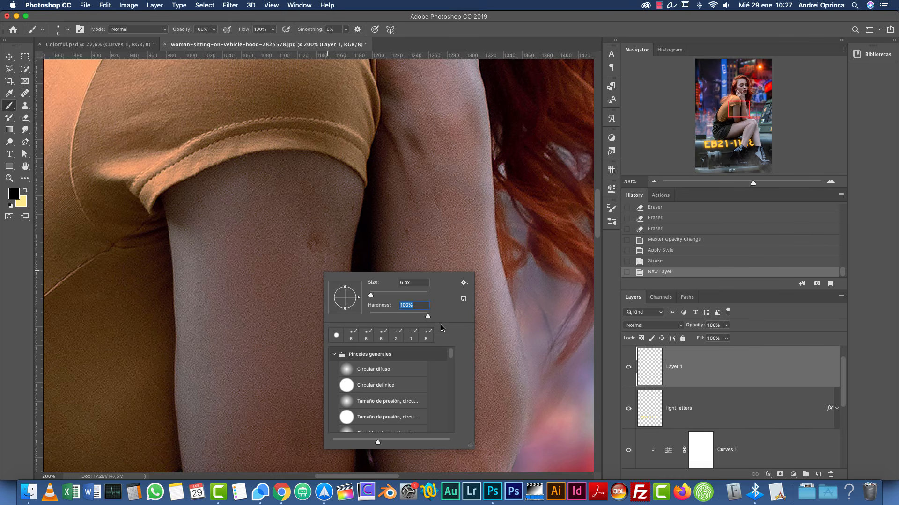
{"action": "type", "text": "85"}
{"action": "left_click_drag", "start_coordinate": [371, 295], "coordinate": [379, 295]}
{"action": "key", "text": "Return"}
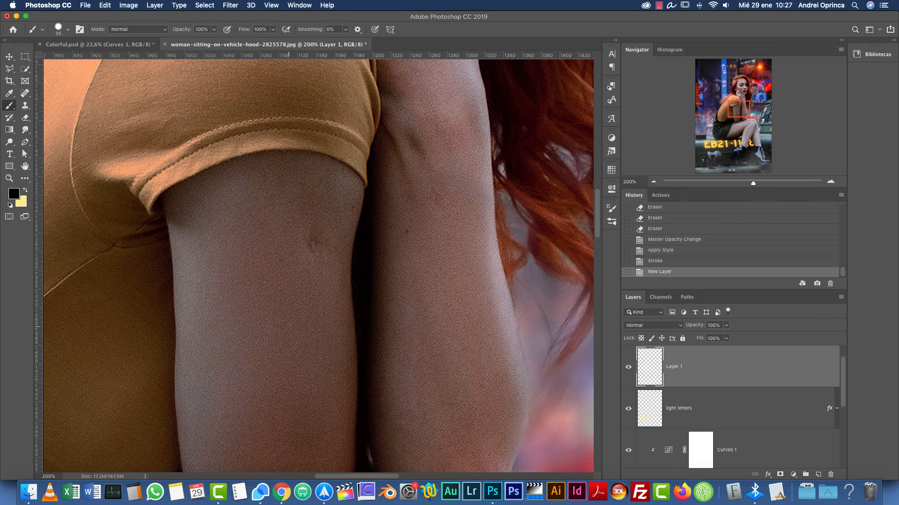
Step: Undo a first trial stroke on the upper arm and repaint a curved black band across it with a 25 px Brush
{"action": "mouse_move", "coordinate": [186, 345]}
{"action": "left_mouse_down"}
{"action": "mouse_move", "coordinate": [284, 350]}
{"action": "mouse_move", "coordinate": [323, 325]}
{"action": "left_mouse_up"}
{"action": "key", "text": "super+z"}
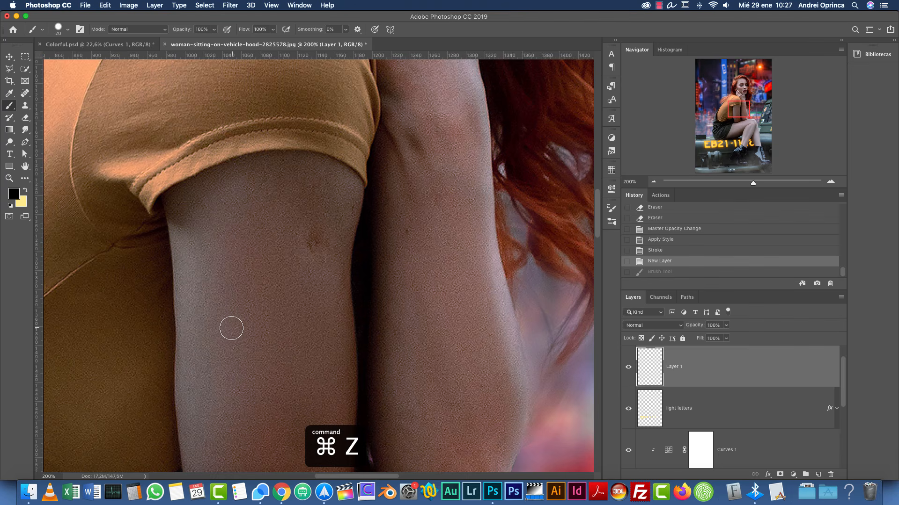
{"action": "key", "text": "bracketright"}
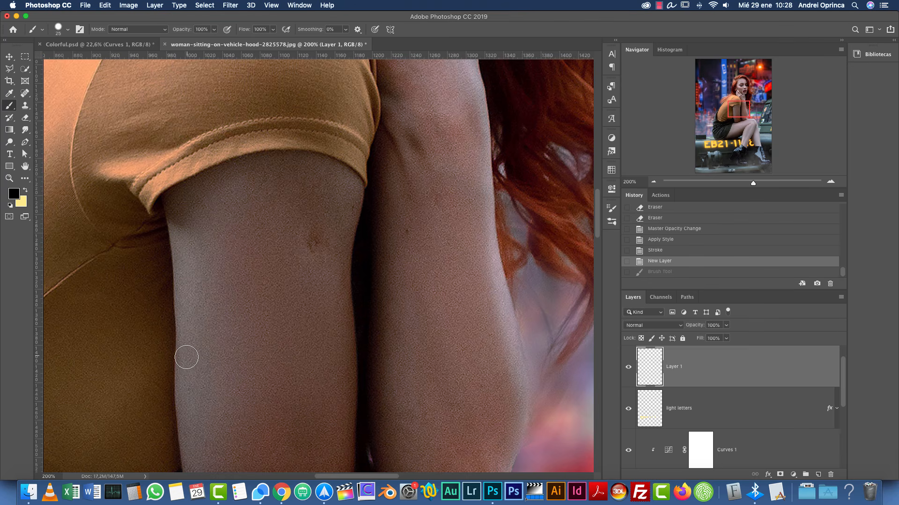
{"action": "mouse_move", "coordinate": [181, 353]}
{"action": "left_mouse_down"}
{"action": "mouse_move", "coordinate": [293, 353]}
{"action": "mouse_move", "coordinate": [328, 322]}
{"action": "left_mouse_up"}
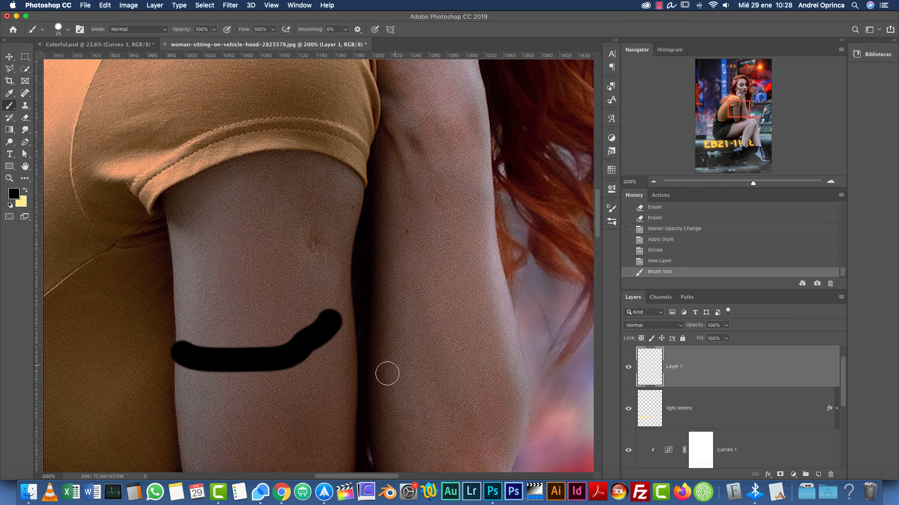
Step: Undo the black band across the upper arm and one more trial Brush stroke painted in its place
{"action": "key", "text": "super+z"}
{"action": "mouse_move", "coordinate": [176, 357]}
{"action": "left_mouse_down"}
{"action": "mouse_move", "coordinate": [241, 373]}
{"action": "mouse_move", "coordinate": [358, 333]}
{"action": "left_mouse_up"}
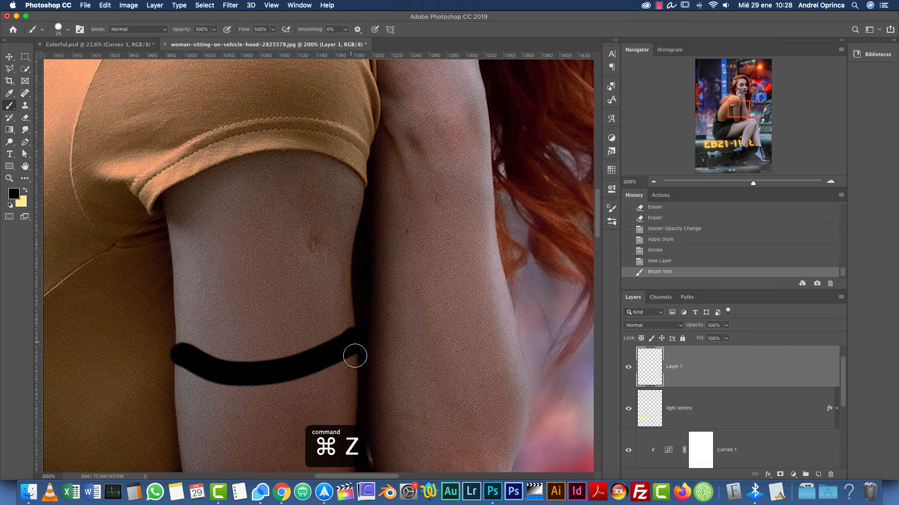
{"action": "key", "text": "super+z"}
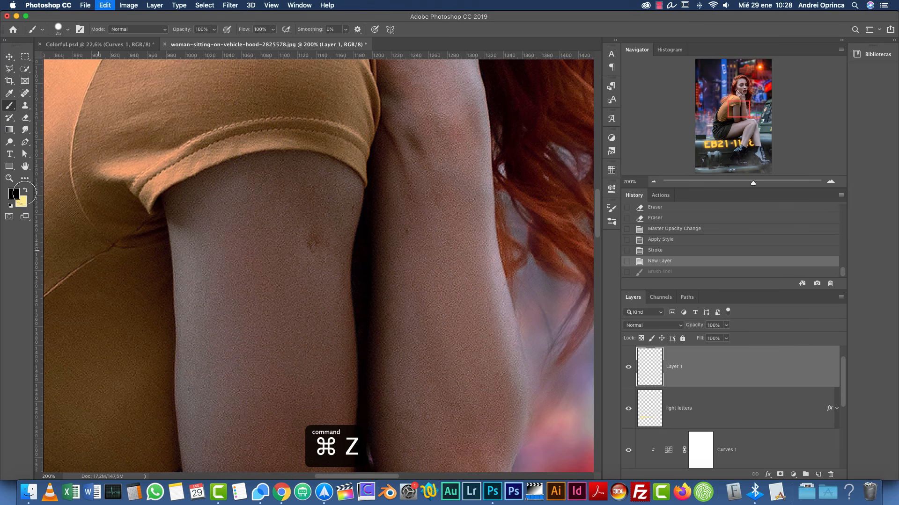
Step: Draw a shallow curved path across the upper arm with the Pen tool in Path mode, deleting a first attempt and redrawing it
{"action": "left_click", "coordinate": [25, 142]}
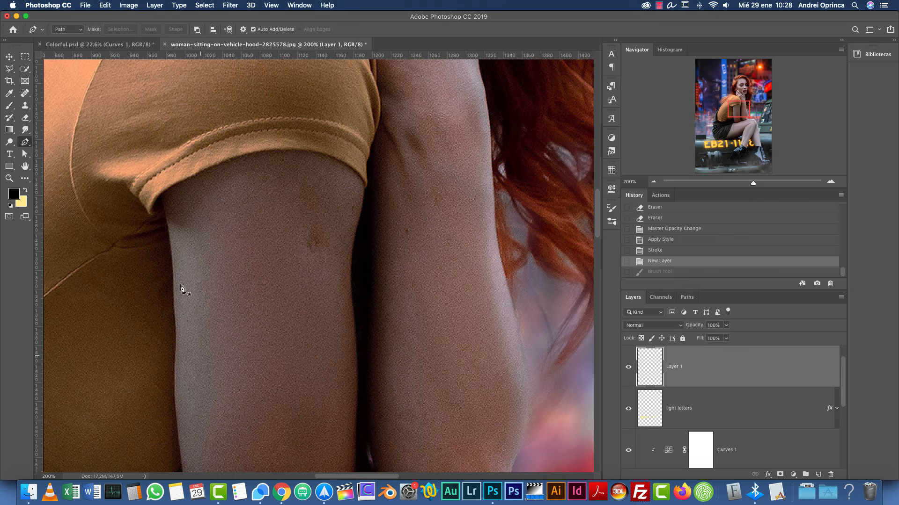
{"action": "left_click", "coordinate": [81, 30]}
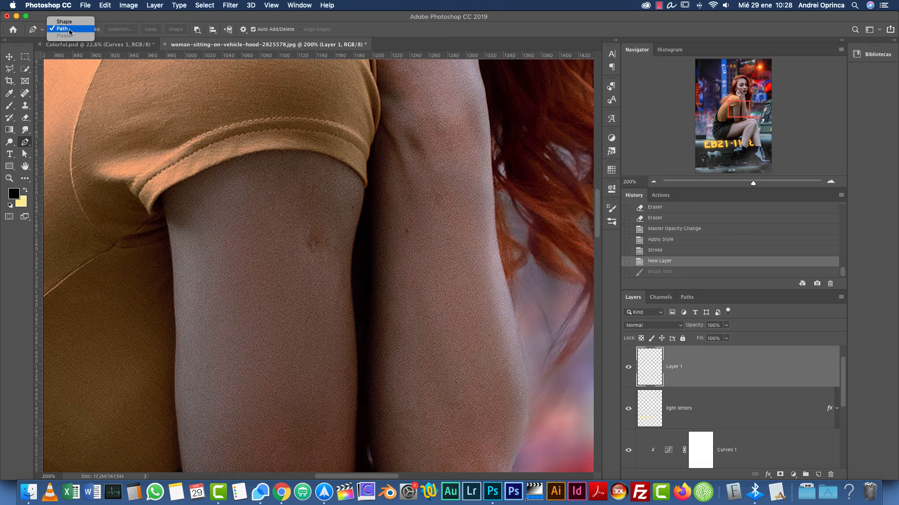
{"action": "left_click", "coordinate": [66, 45]}
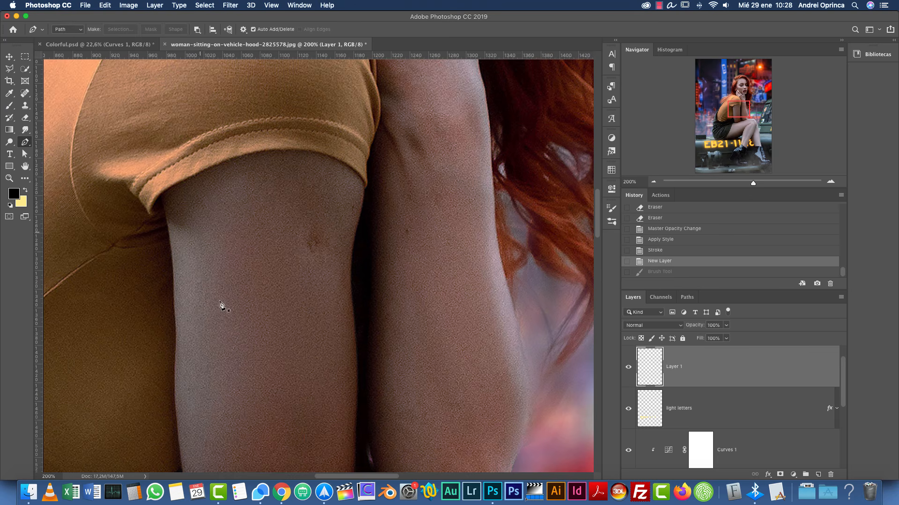
{"action": "left_click", "coordinate": [175, 350]}
{"action": "left_click_drag", "start_coordinate": [357, 351], "coordinate": [463, 304]}
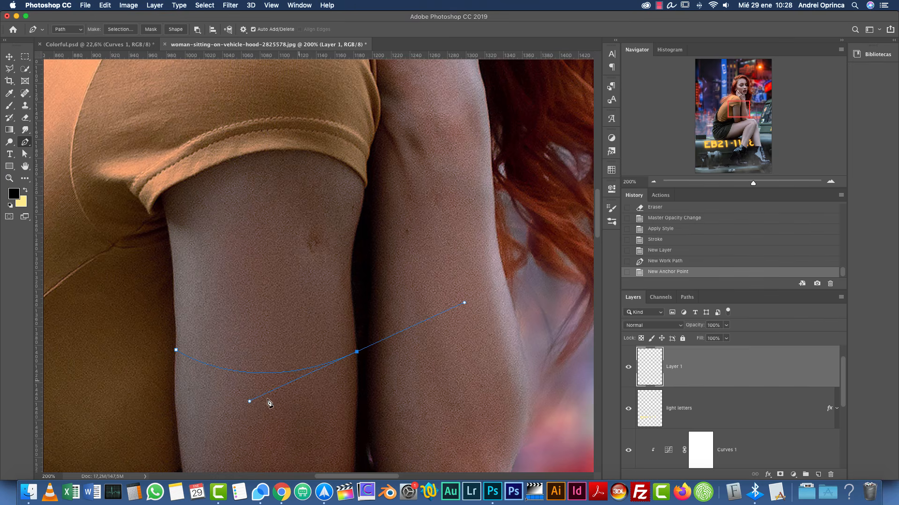
{"action": "key", "text": "BackSpace"}
{"action": "key", "text": "BackSpace"}
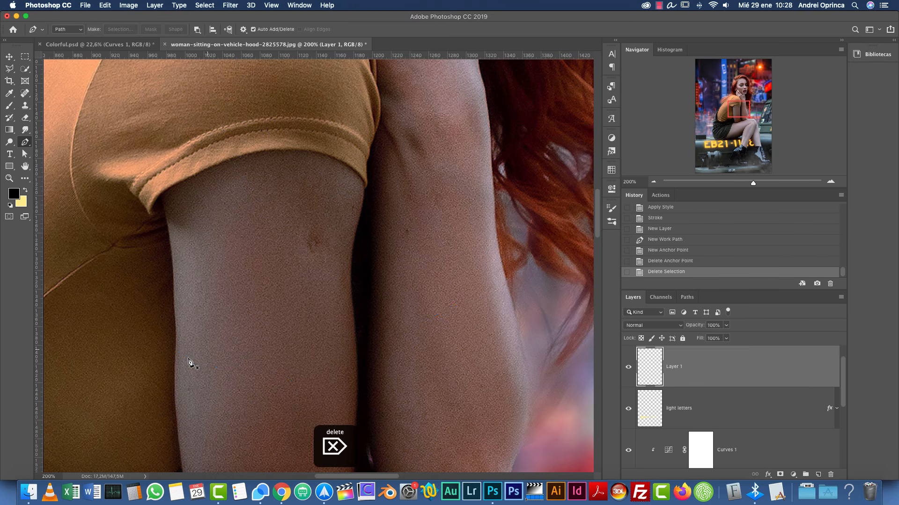
{"action": "left_click_drag", "start_coordinate": [176, 361], "coordinate": [176, 387]}
{"action": "left_click_drag", "start_coordinate": [358, 349], "coordinate": [371, 318]}
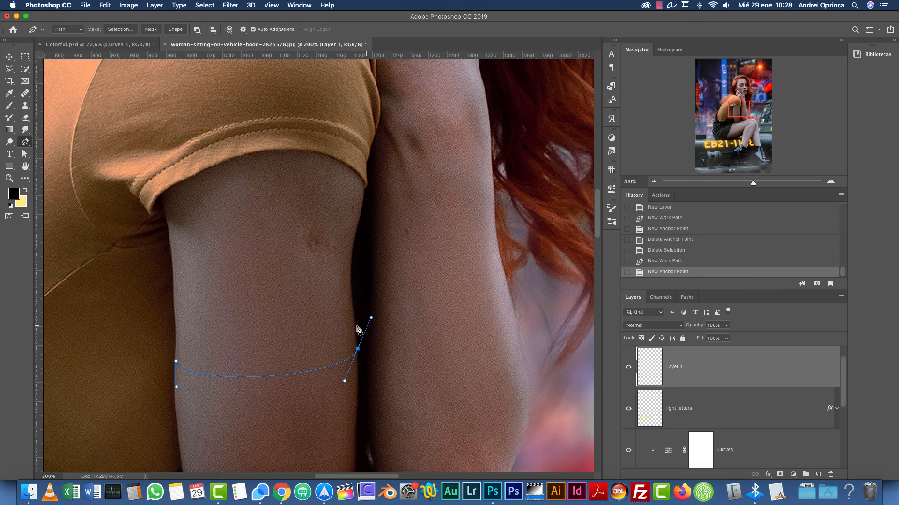
{"action": "right_click", "coordinate": [296, 281]}
{"action": "left_click", "coordinate": [305, 295]}
{"action": "right_click", "coordinate": [304, 287]}
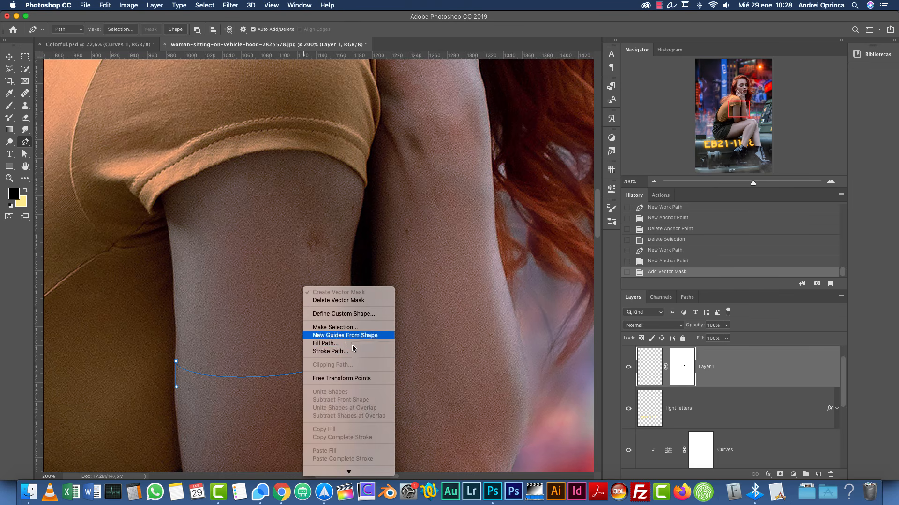
{"action": "left_click", "coordinate": [347, 351]}
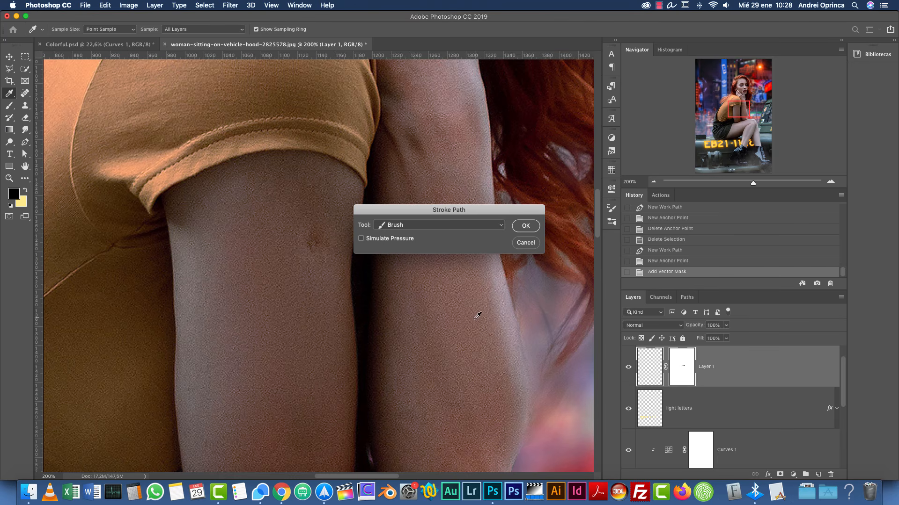
{"action": "key", "text": "Escape"}
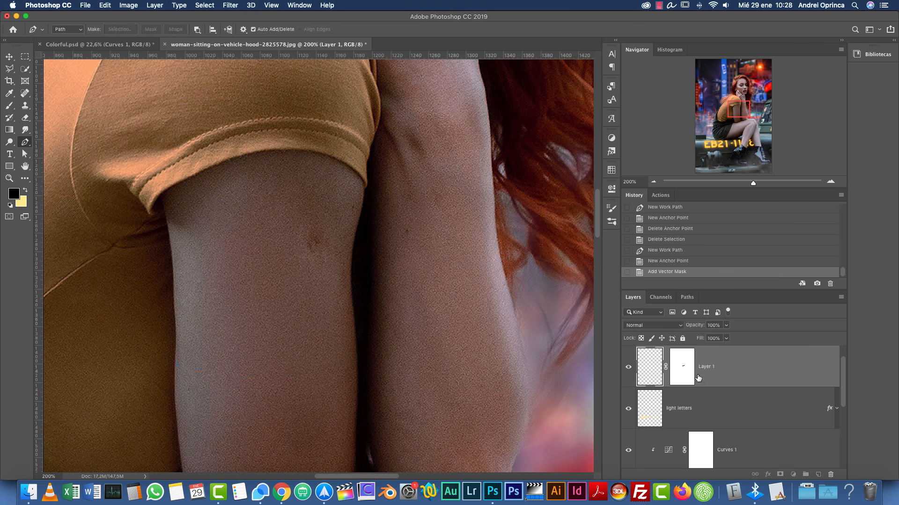
{"action": "left_click_drag", "start_coordinate": [680, 375], "coordinate": [830, 473]}
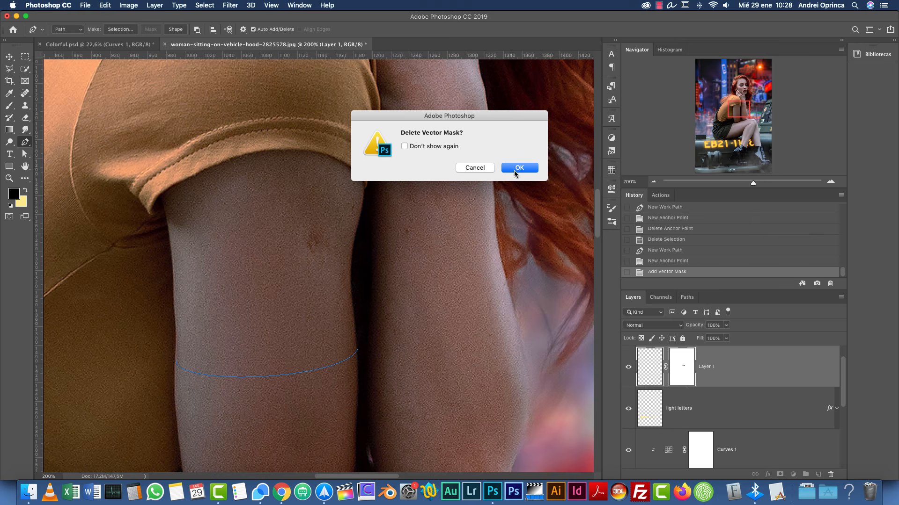
{"action": "left_click", "coordinate": [515, 168]}
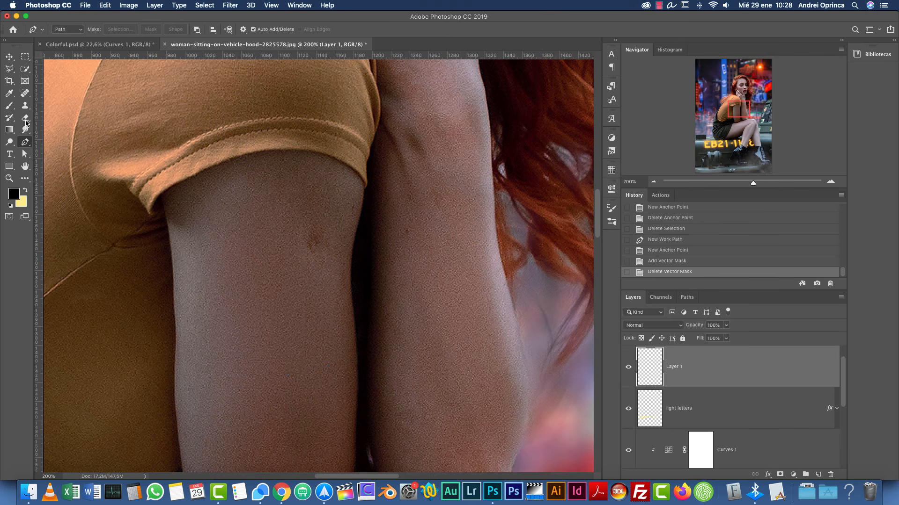
Step: Swap the colours so light yellow is the foreground colour, undoing the trial Brush strokes across the upper arm
{"action": "left_click", "coordinate": [9, 106]}
{"action": "mouse_move", "coordinate": [183, 316]}
{"action": "left_mouse_down"}
{"action": "mouse_move", "coordinate": [351, 301]}
{"action": "mouse_move", "coordinate": [365, 288]}
{"action": "left_mouse_up"}
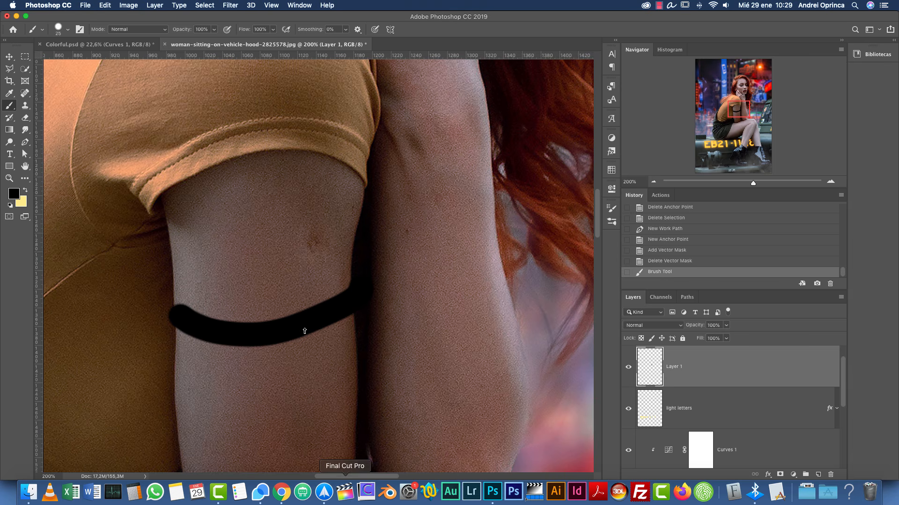
{"action": "key", "text": "super+z"}
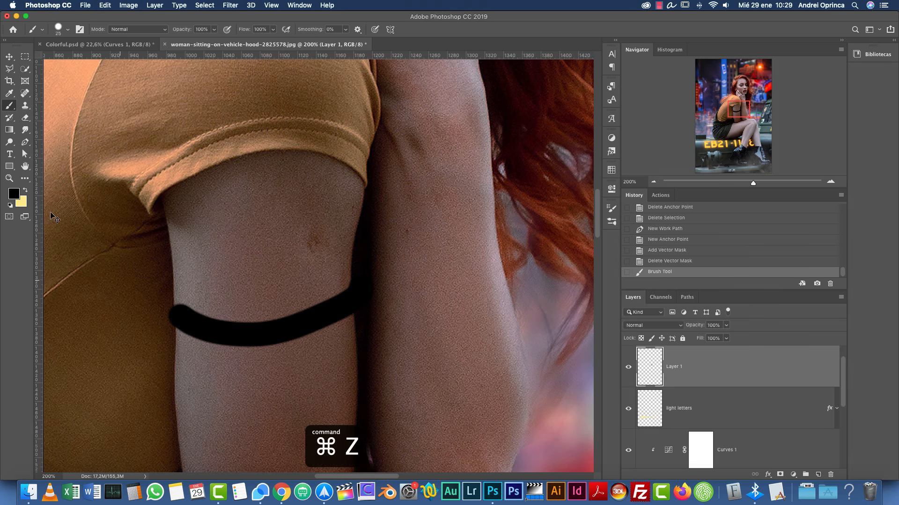
{"action": "left_click", "coordinate": [25, 191]}
{"action": "left_click_drag", "start_coordinate": [173, 330], "coordinate": [374, 327]}
{"action": "key", "text": "super+z"}
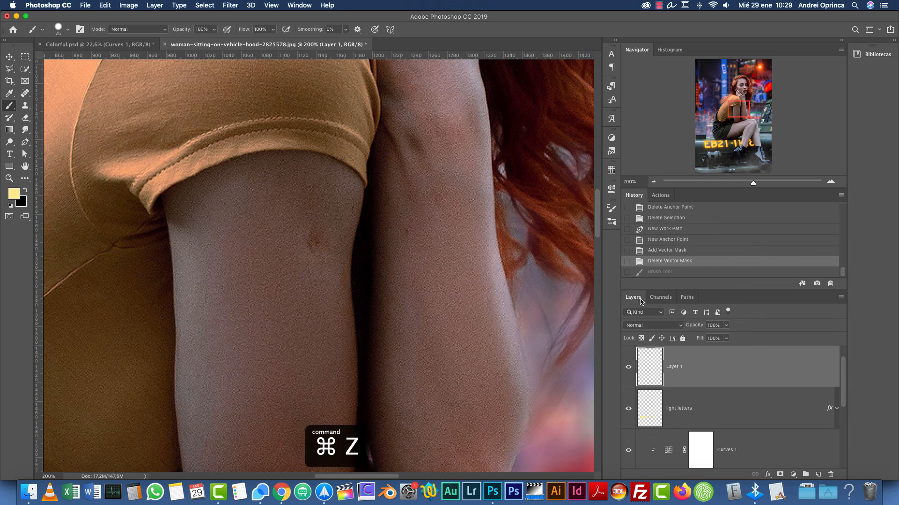
Step: Select the Work Path and stroke it on Layer 1 with the Brush in light yellow, without Simulate Pressure
{"action": "left_click", "coordinate": [685, 299]}
{"action": "left_click", "coordinate": [660, 333]}
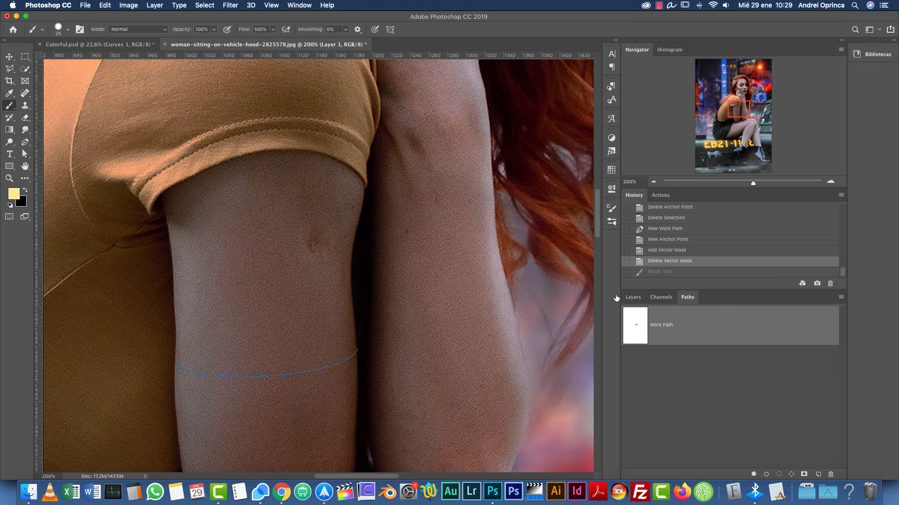
{"action": "left_click", "coordinate": [633, 297]}
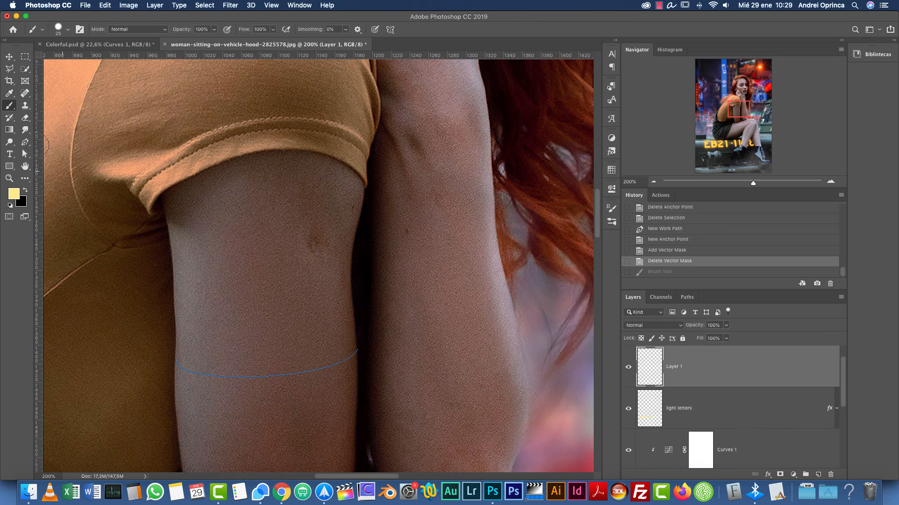
{"action": "left_click", "coordinate": [25, 142]}
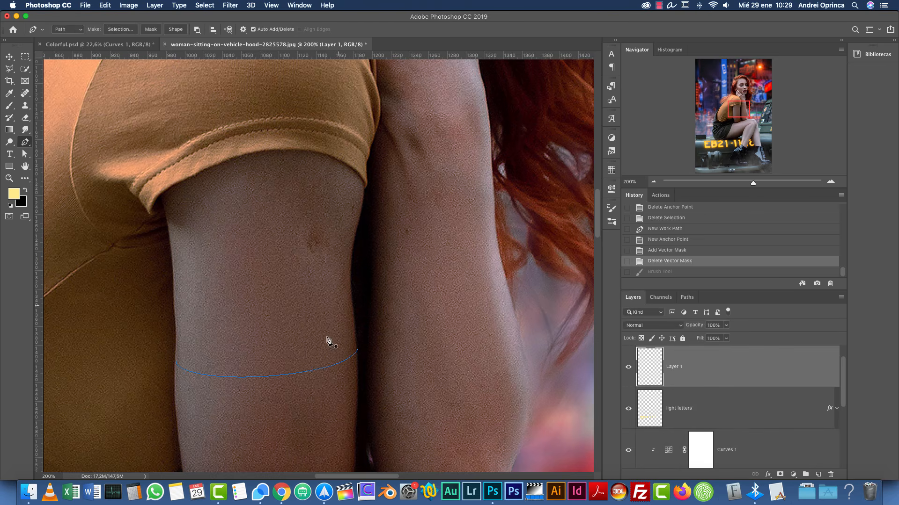
{"action": "right_click", "coordinate": [314, 311]}
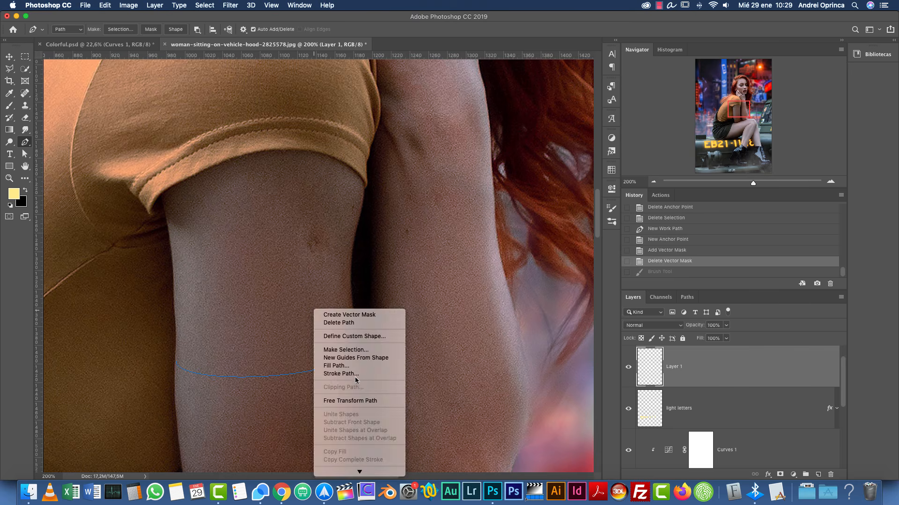
{"action": "left_click", "coordinate": [347, 373]}
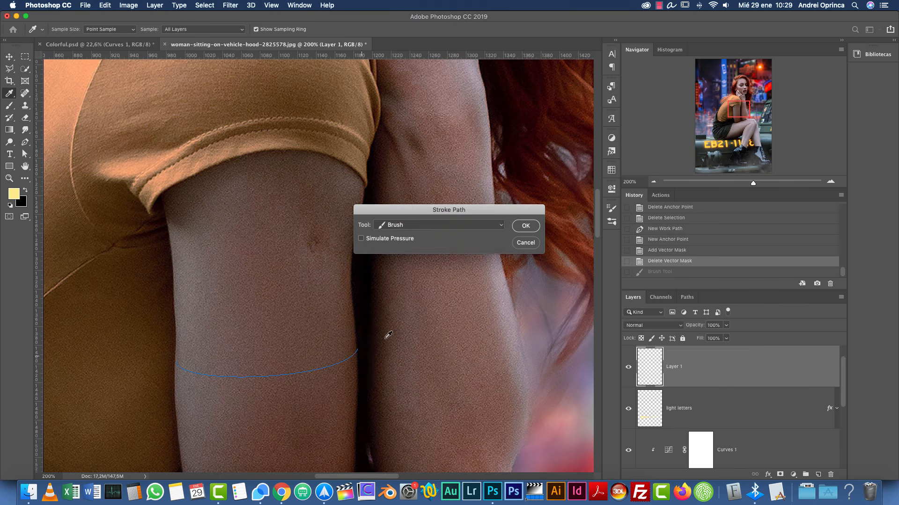
{"action": "left_click", "coordinate": [440, 226]}
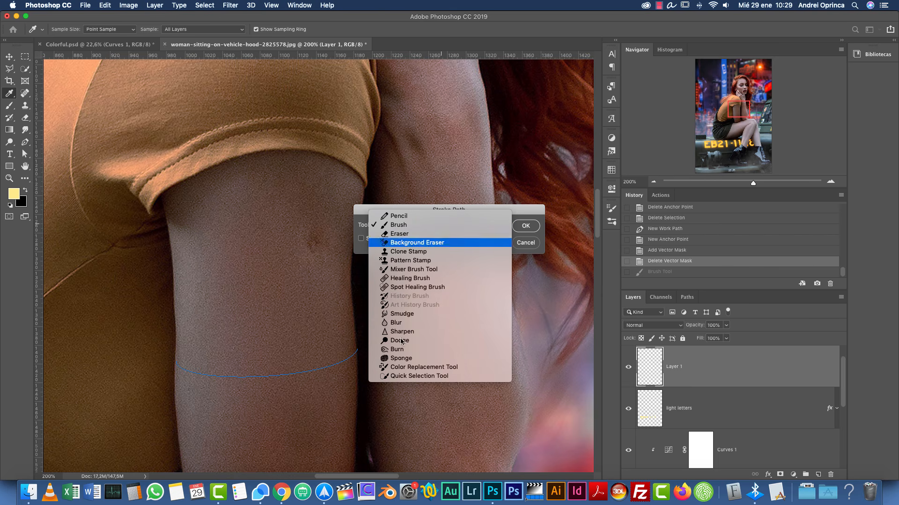
{"action": "left_click", "coordinate": [405, 226]}
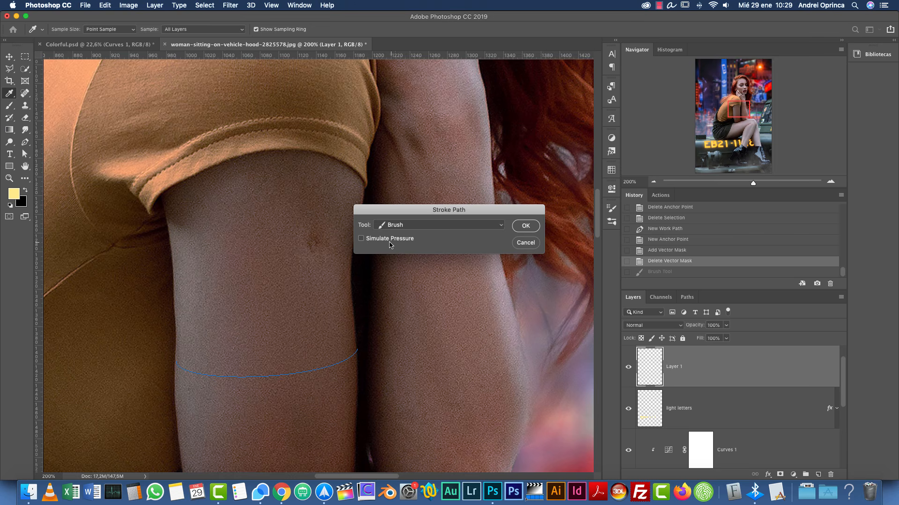
{"action": "left_click", "coordinate": [526, 226]}
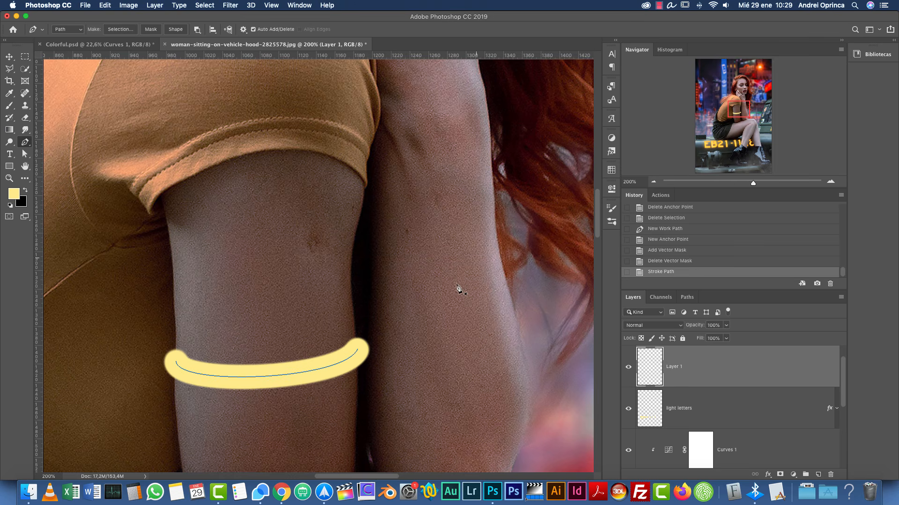
Step: Delete the work path under the yellow band and check that no path is left
{"action": "key", "text": "BackSpace"}
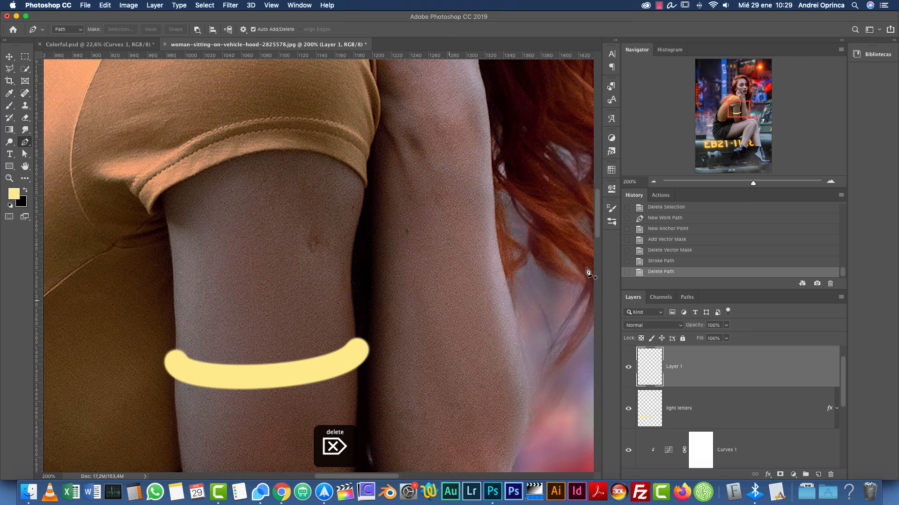
{"action": "left_click", "coordinate": [686, 298]}
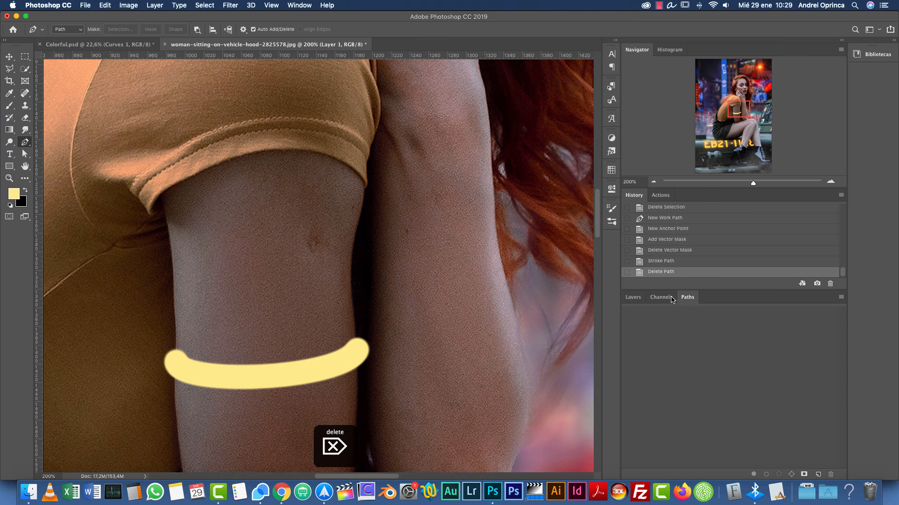
{"action": "left_click", "coordinate": [633, 298]}
Step: Show the merged Layer 9 in Colorful.psd and examine the glowing bracelet on the upper arm up close at 300%
{"action": "left_click", "coordinate": [9, 57]}
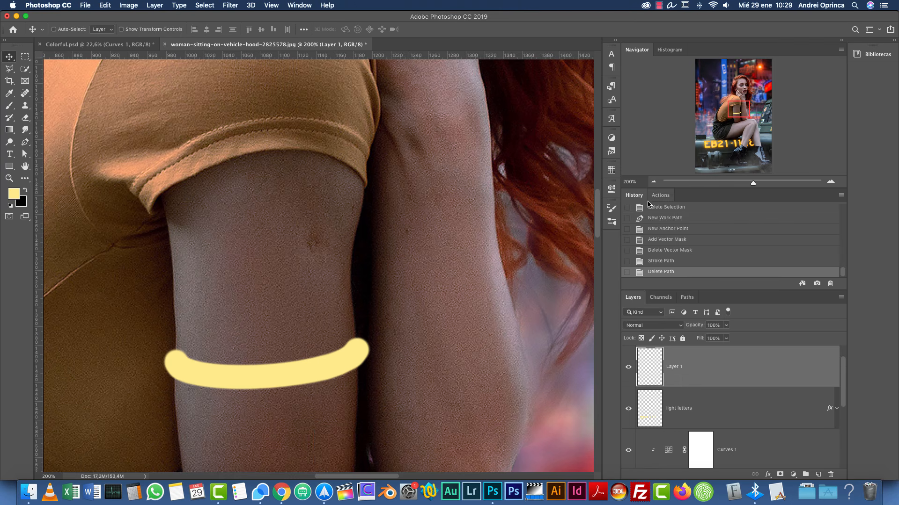
{"action": "left_click", "coordinate": [120, 44]}
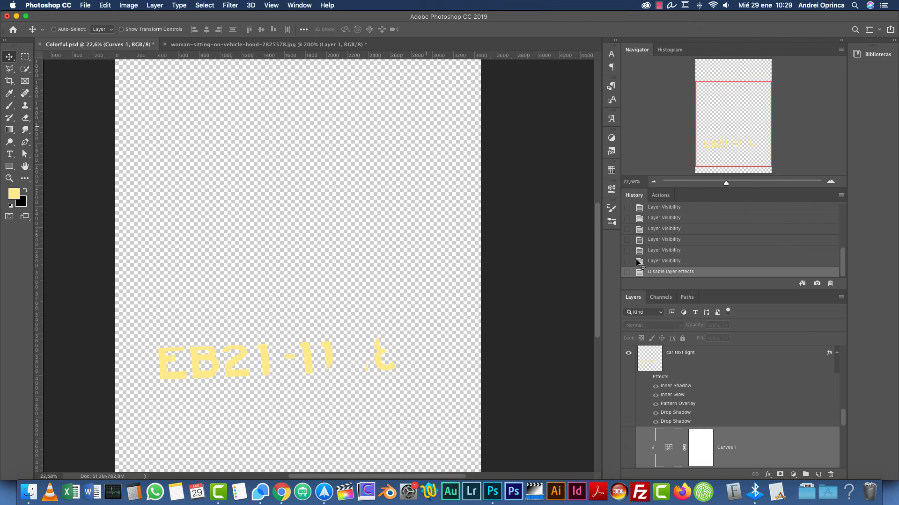
{"action": "left_click_drag", "start_coordinate": [845, 416], "coordinate": [674, 363]}
{"action": "left_click", "coordinate": [628, 367]}
{"action": "key", "text": "cmd+1"}
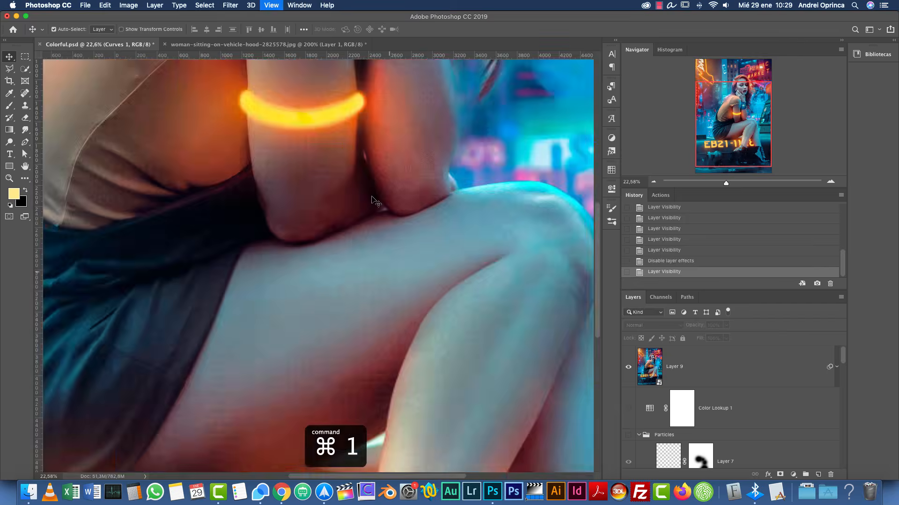
{"action": "left_click_drag", "start_coordinate": [411, 295], "coordinate": [419, 344]}
{"action": "key", "text": "cmd+r"}
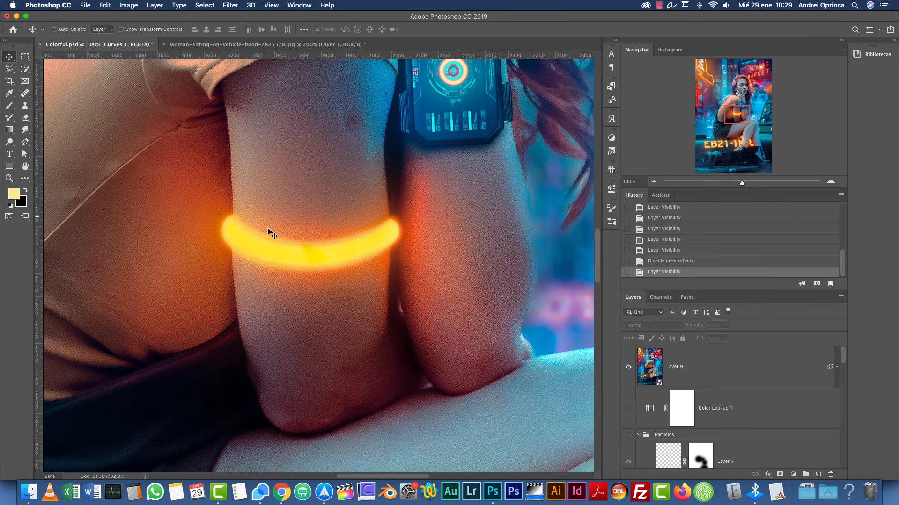
{"action": "double_click", "coordinate": [833, 182]}
{"action": "left_click_drag", "start_coordinate": [459, 192], "coordinate": [447, 261]}
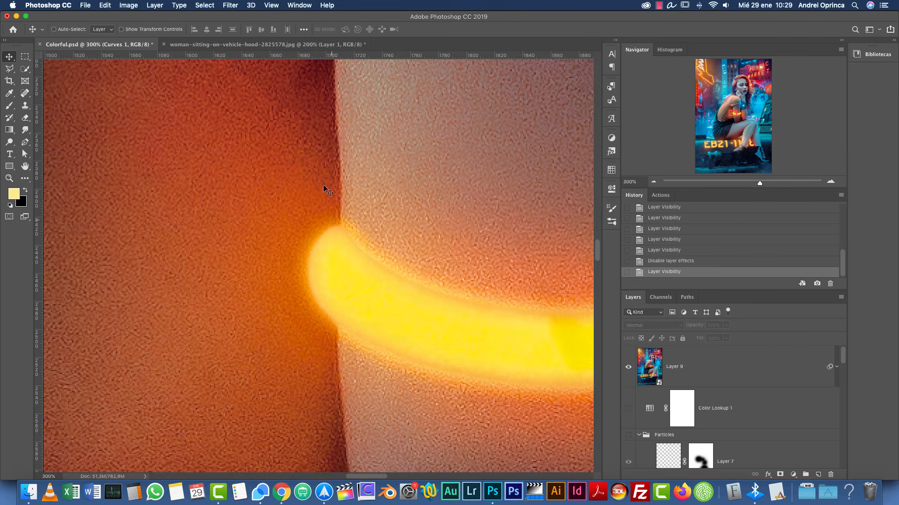
Step: Return to the woman-sitting-on-vehicle-hood document, rename the yellow band's Layer 1 as bracelet, and activate the Brush
{"action": "left_click", "coordinate": [233, 46]}
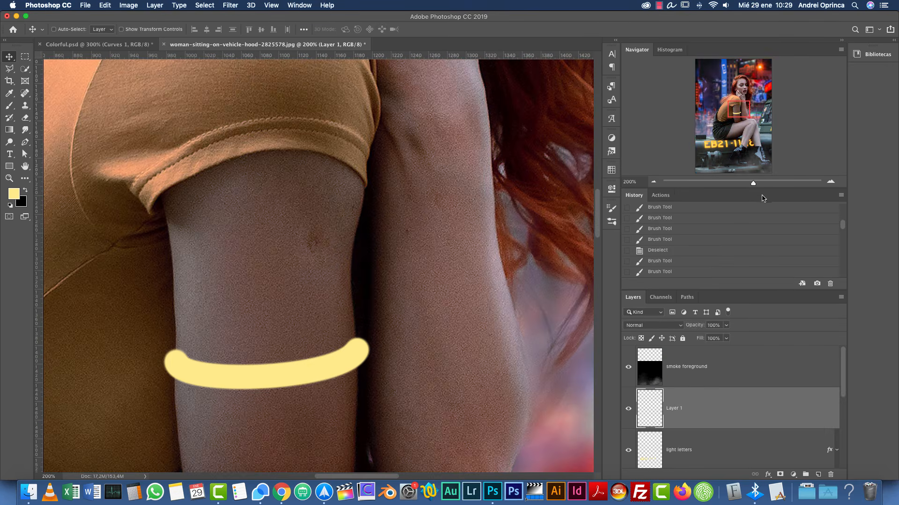
{"action": "left_click", "coordinate": [830, 181]}
{"action": "left_click_drag", "start_coordinate": [433, 314], "coordinate": [481, 187]}
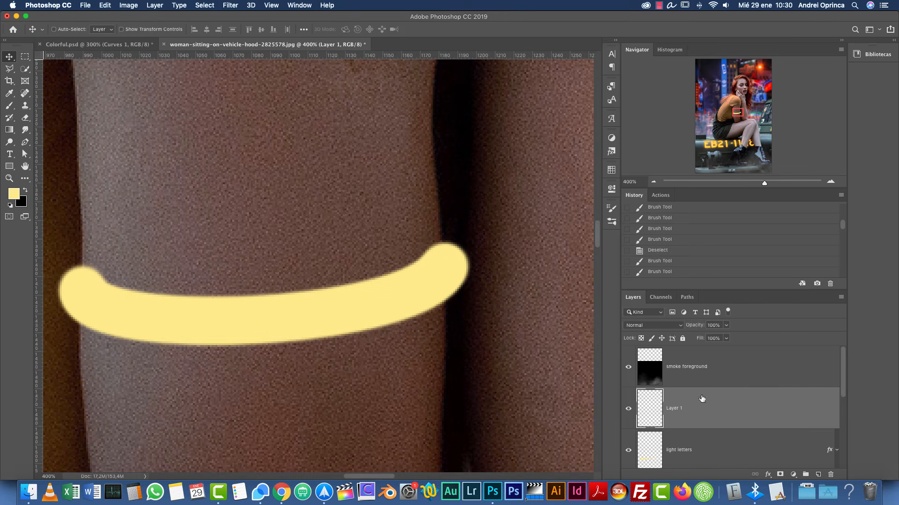
{"action": "left_click", "coordinate": [629, 409]}
{"action": "left_click", "coordinate": [629, 409]}
{"action": "type", "text": "br"}
{"action": "key", "text": "Return"}
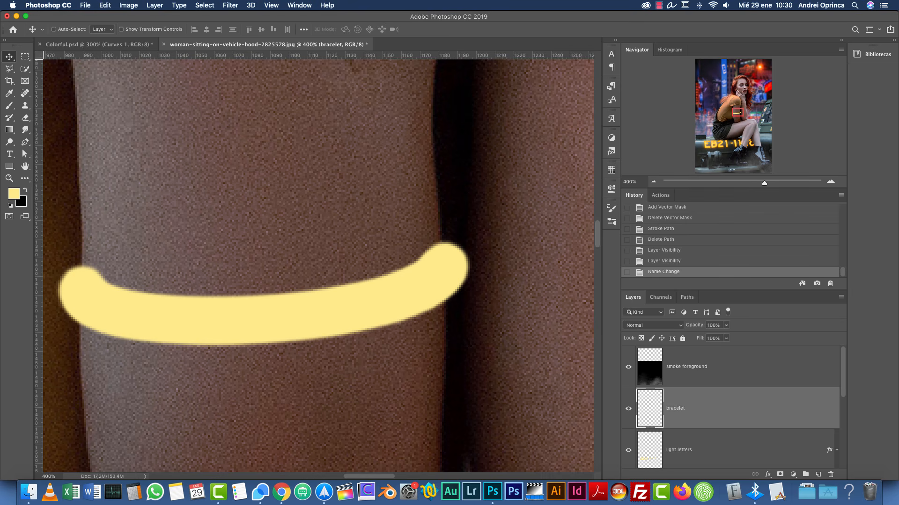
{"action": "key", "text": "b"}
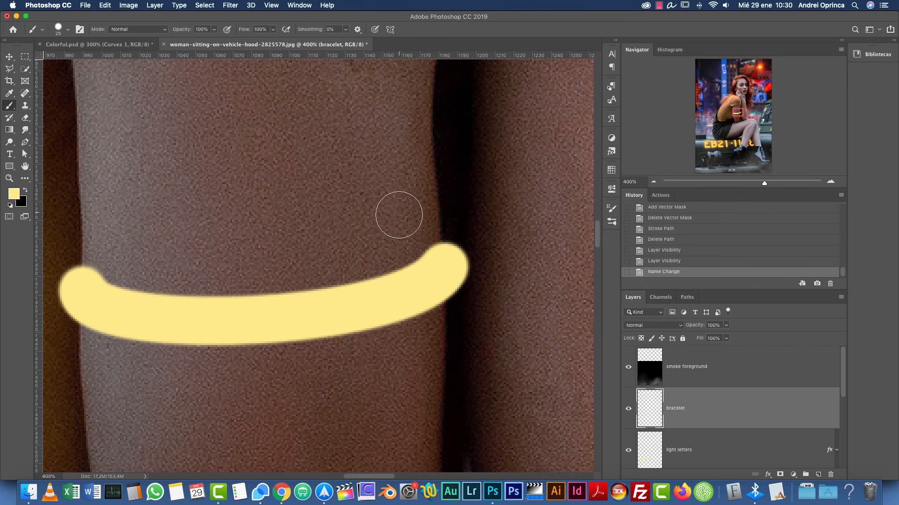
Step: Add a layer mask to the bracelet layer and prepare a black 25 px brush with 94% hardness for painting on it
{"action": "left_click", "coordinate": [781, 474]}
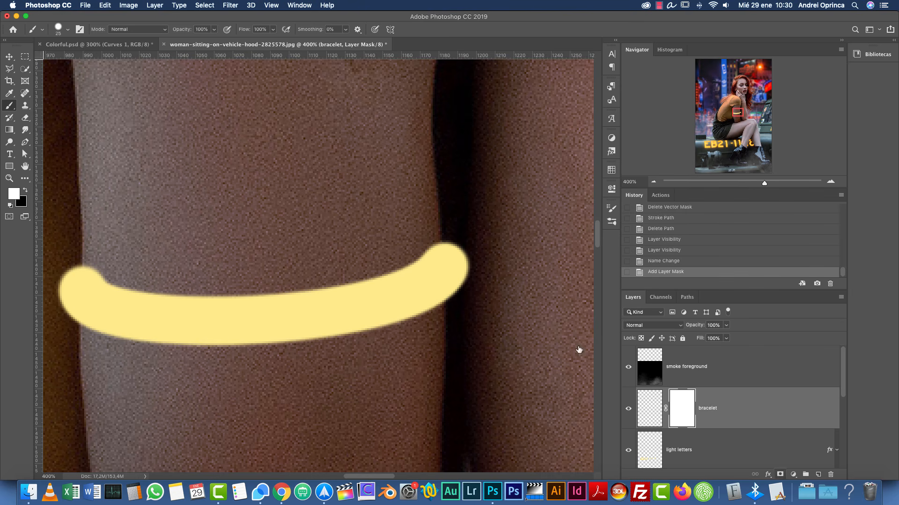
{"action": "key", "text": "d"}
{"action": "right_click", "coordinate": [387, 201]}
{"action": "left_click_drag", "start_coordinate": [487, 244], "coordinate": [490, 248]}
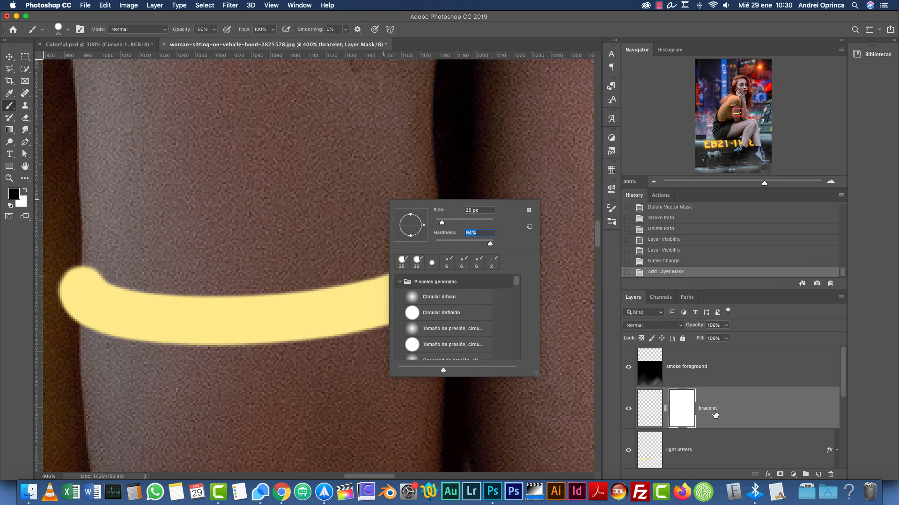
{"action": "left_click", "coordinate": [686, 409]}
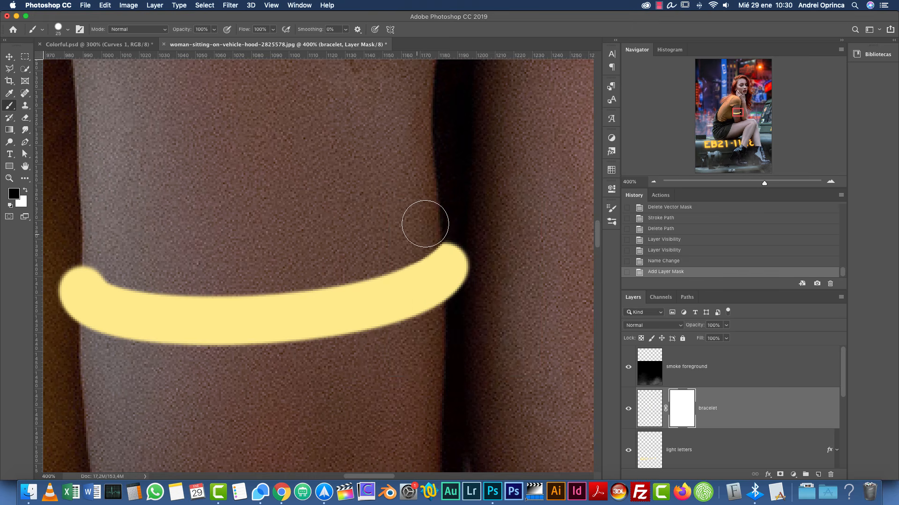
Step: Paint black on the bracelet's mask to trim the rounded bulges along the upper edge at both ends of the band
{"action": "left_click", "coordinate": [406, 237]}
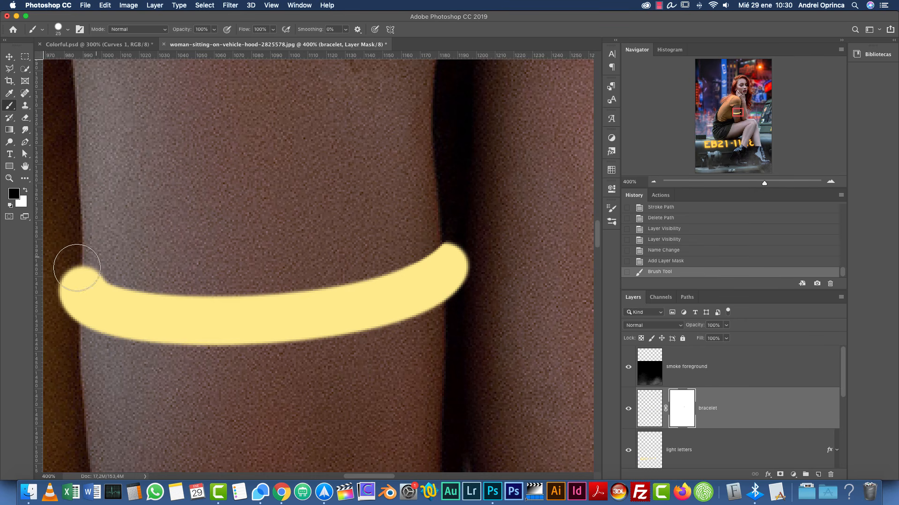
{"action": "mouse_move", "coordinate": [120, 261]}
{"action": "left_mouse_down"}
{"action": "mouse_move", "coordinate": [96, 249]}
{"action": "mouse_move", "coordinate": [124, 247]}
{"action": "left_mouse_up"}
{"action": "key", "text": "super+z"}
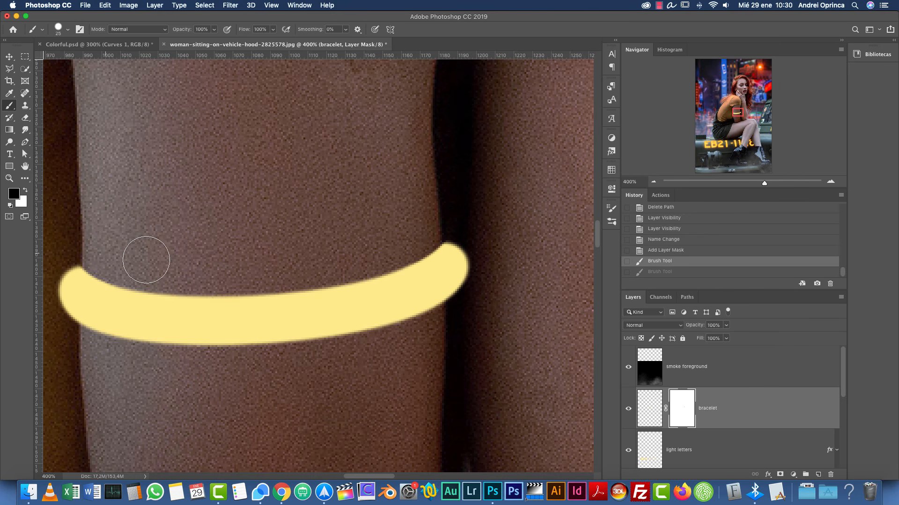
{"action": "key", "text": "super+shift+z"}
Step: Check the bracelet at 100% and 300%, comparing its trimmed ends with the layer mask disabled and enabled
{"action": "key", "text": "super+1"}
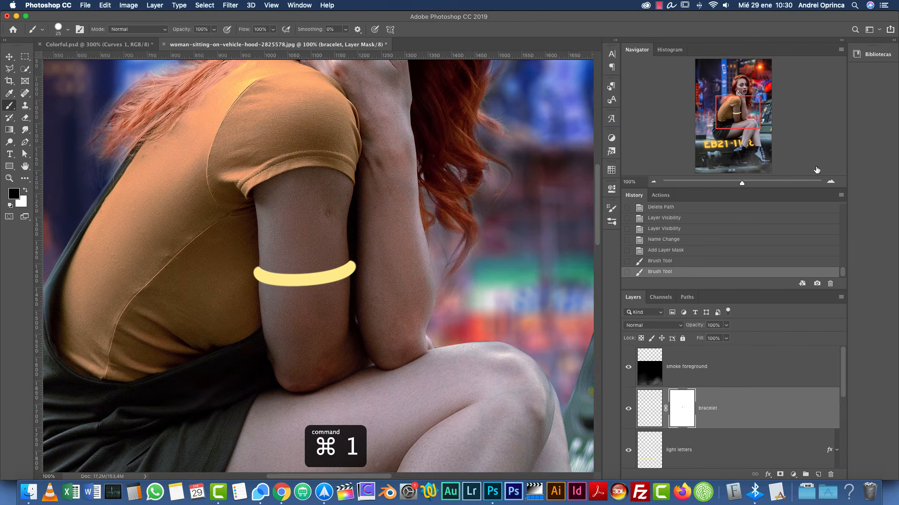
{"action": "left_click", "coordinate": [831, 179]}
{"action": "left_click", "coordinate": [831, 180]}
{"action": "left_click_drag", "start_coordinate": [395, 235], "coordinate": [438, 245]}
{"action": "left_click", "coordinate": [684, 406], "text": "shift"}
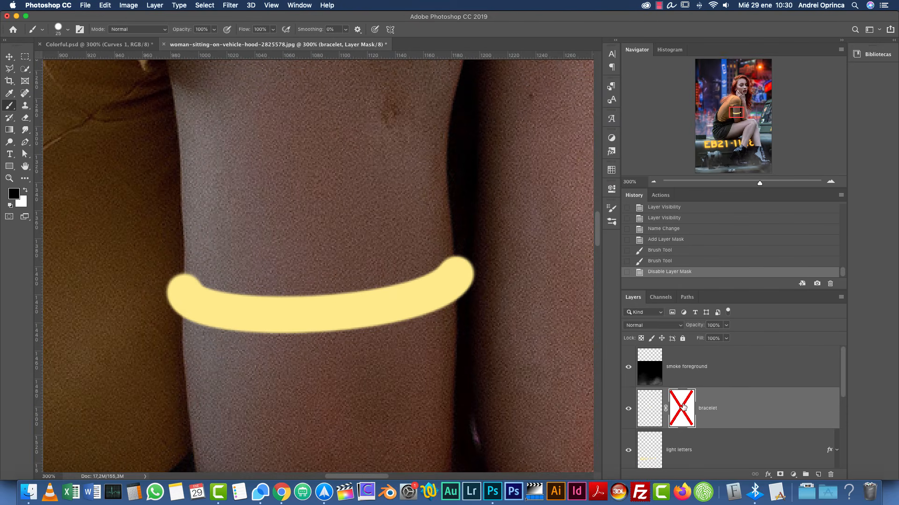
{"action": "left_click", "coordinate": [683, 405], "text": "shift"}
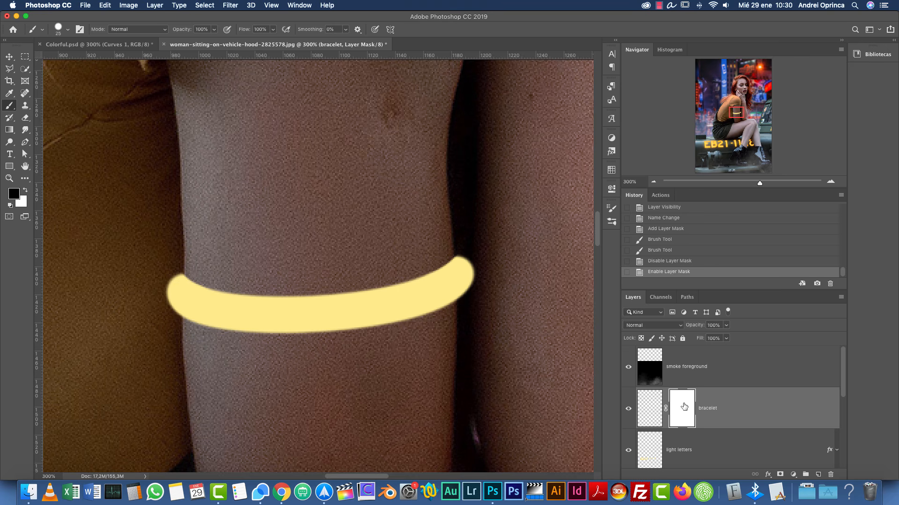
{"action": "left_click", "coordinate": [684, 406], "text": "shift"}
{"action": "left_click", "coordinate": [684, 406], "text": "shift"}
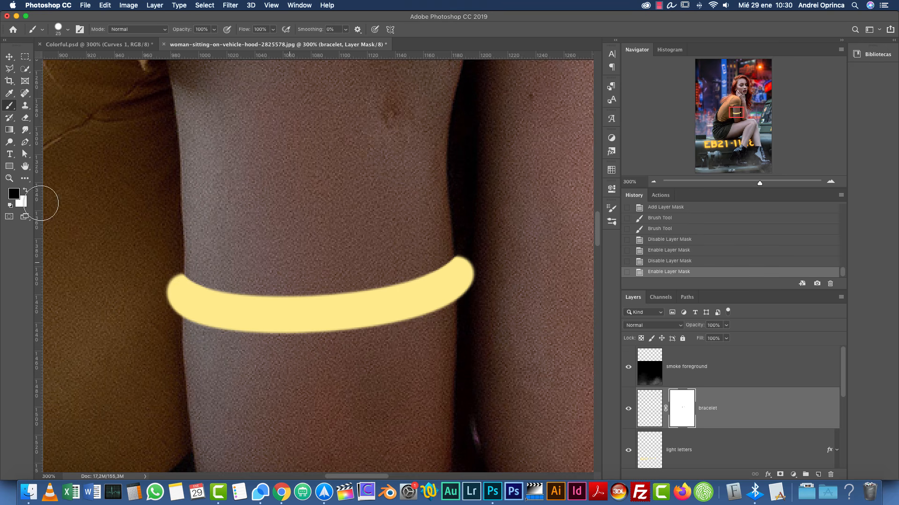
Step: Try masking a thin slanted cut through the band near its end with a 5 px black brush, and undo it
{"action": "left_click", "coordinate": [10, 94]}
{"action": "left_click", "coordinate": [9, 107]}
{"action": "key", "text": "bracketleft"}
{"action": "key", "text": "bracketleft"}
{"action": "key", "text": "bracketleft"}
{"action": "key", "text": "bracketleft"}
{"action": "key", "text": "bracketleft"}
{"action": "key", "text": "bracketleft"}
{"action": "key", "text": "bracketleft"}
{"action": "key", "text": "bracketleft"}
{"action": "left_click_drag", "start_coordinate": [399, 284], "coordinate": [410, 317]}
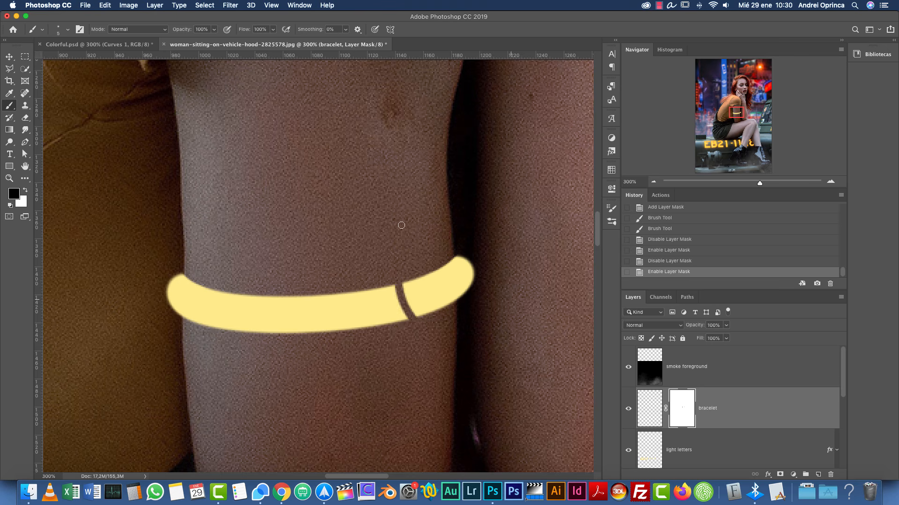
{"action": "key", "text": "super+z"}
Step: Circle both ends of the band in light yellow on a new layer and compare them with the bracelet mask off and on
{"action": "left_click", "coordinate": [818, 475]}
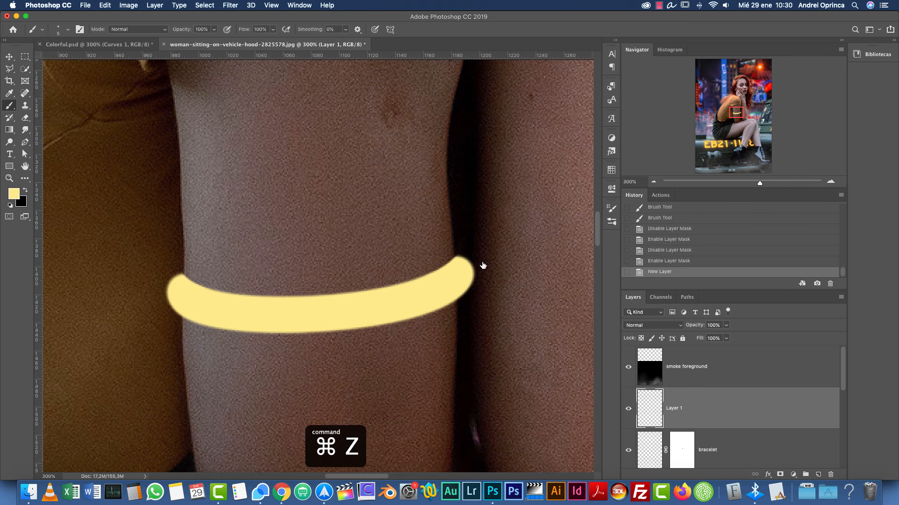
{"action": "mouse_move", "coordinate": [453, 230]}
{"action": "left_mouse_down"}
{"action": "mouse_move", "coordinate": [482, 281]}
{"action": "mouse_move", "coordinate": [433, 267]}
{"action": "left_mouse_up"}
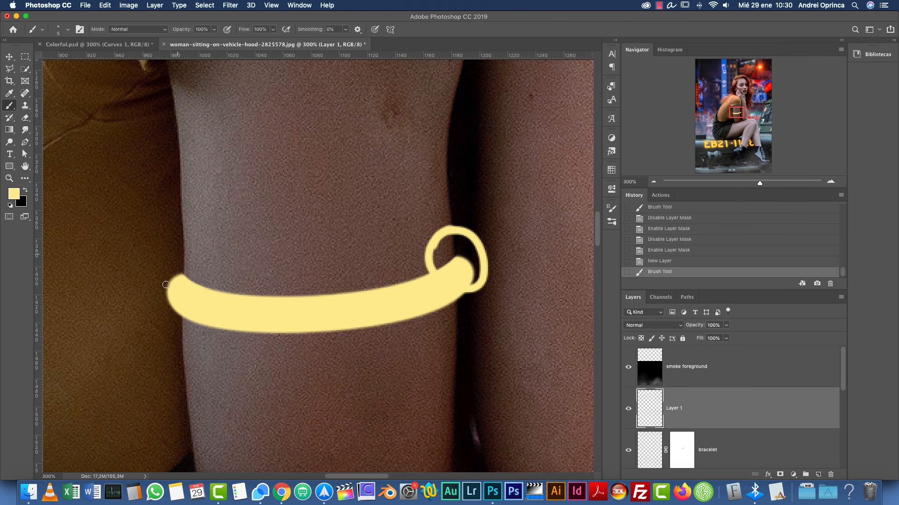
{"action": "left_click_drag", "start_coordinate": [216, 290], "coordinate": [150, 274]}
{"action": "left_click", "coordinate": [684, 452], "text": "shift"}
{"action": "left_click", "coordinate": [681, 452], "text": "shift"}
{"action": "left_click", "coordinate": [679, 452], "text": "shift"}
{"action": "left_click", "coordinate": [680, 452], "text": "shift"}
Step: Hide the layer with the circle marks, compare the bracelet with its mask off and on, and delete the marks layer
{"action": "left_click", "coordinate": [628, 409]}
{"action": "left_click", "coordinate": [687, 450], "text": "shift"}
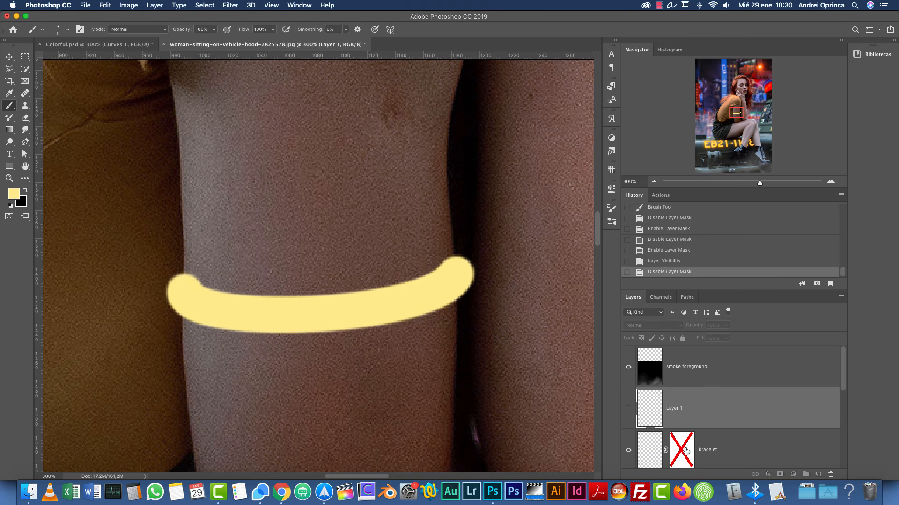
{"action": "left_click", "coordinate": [687, 451], "text": "shift"}
{"action": "left_click_drag", "start_coordinate": [807, 424], "coordinate": [831, 474]}
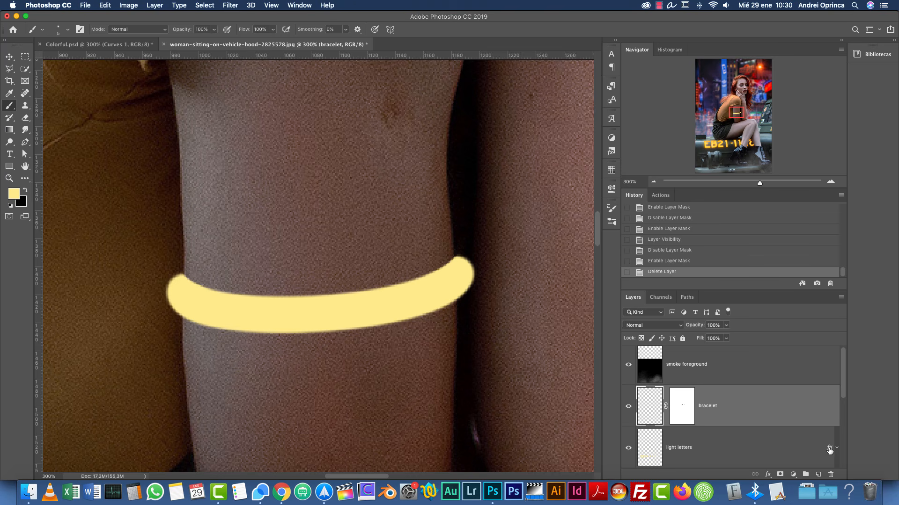
Step: Copy the layer effects of the light letters layer onto the bracelet layer
{"action": "left_click", "coordinate": [830, 450]}
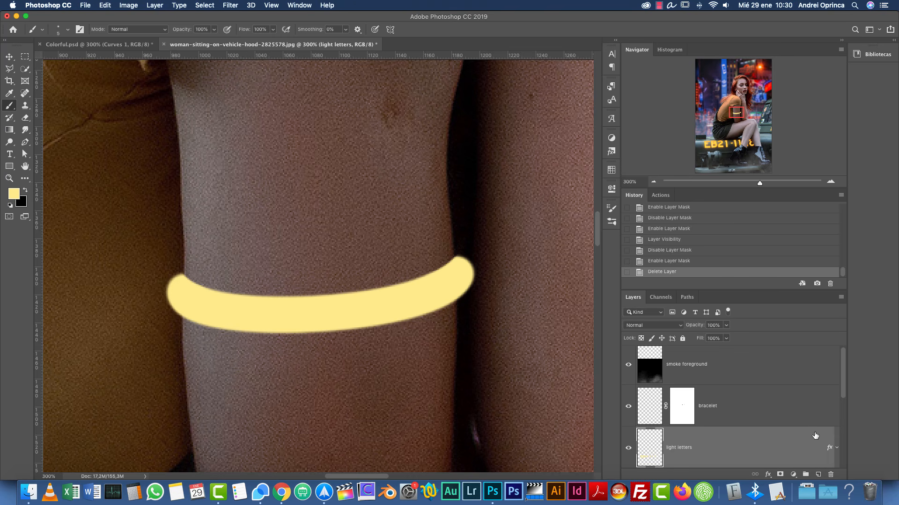
{"action": "left_click_drag", "start_coordinate": [830, 450], "coordinate": [827, 407]}
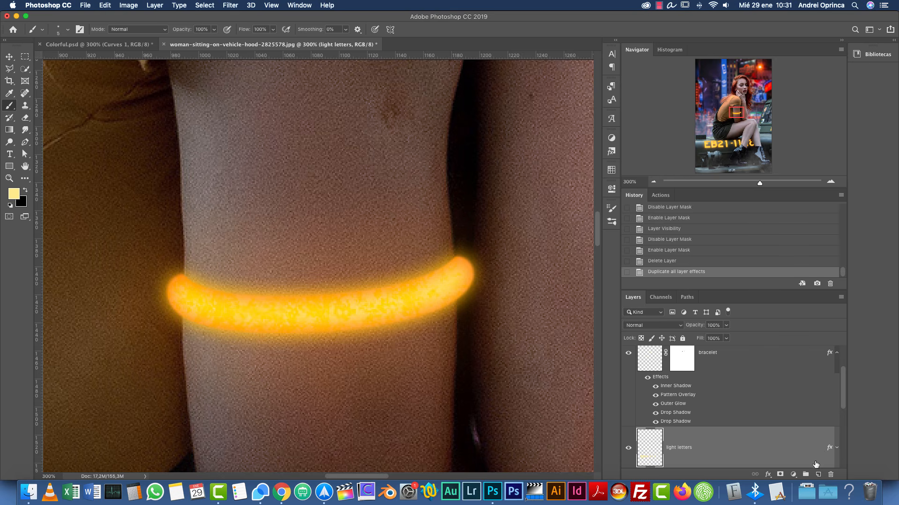
{"action": "key", "text": "super+1"}
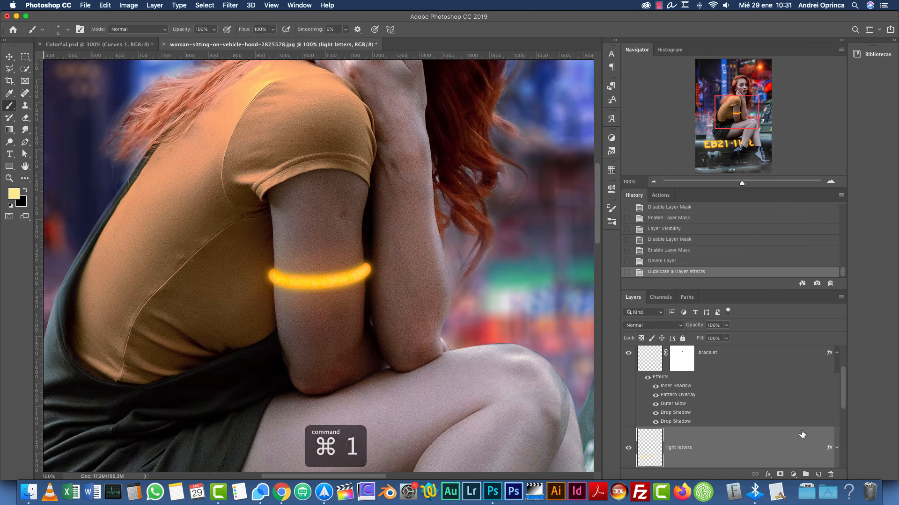
{"action": "left_click", "coordinate": [653, 183]}
{"action": "left_click", "coordinate": [653, 183]}
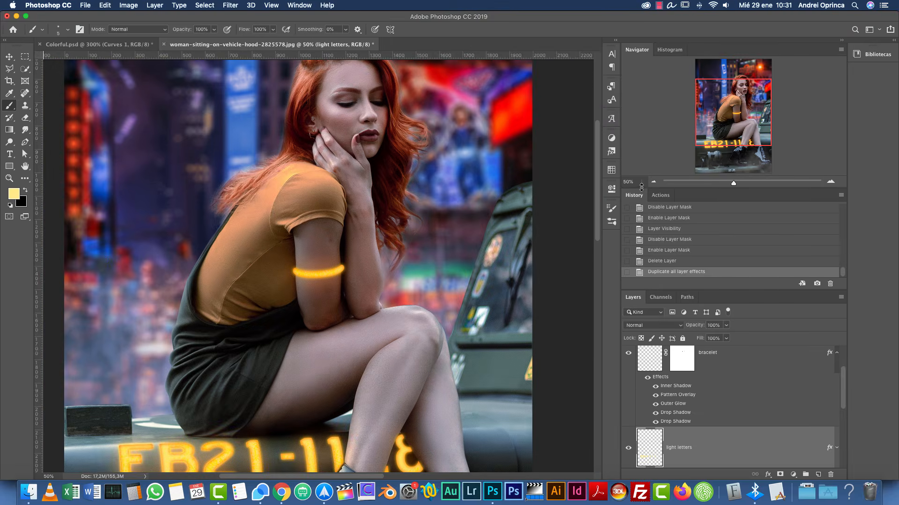
Step: Examine the glowing circular implant beside the woman's eye in the Colorful.psd reference document
{"action": "left_click", "coordinate": [107, 43]}
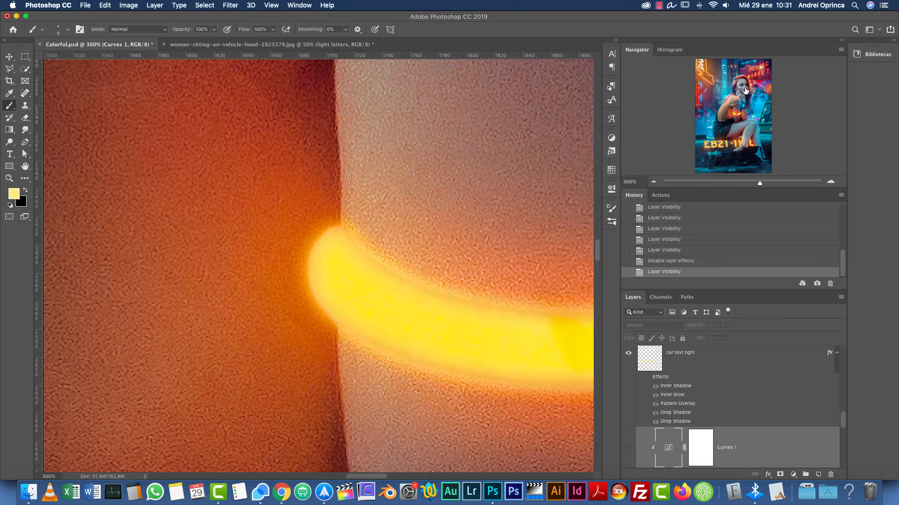
{"action": "left_click", "coordinate": [745, 91]}
{"action": "left_click_drag", "start_coordinate": [375, 204], "coordinate": [546, 361]}
{"action": "left_click_drag", "start_coordinate": [217, 125], "coordinate": [351, 244]}
{"action": "left_click_drag", "start_coordinate": [182, 235], "coordinate": [282, 215]}
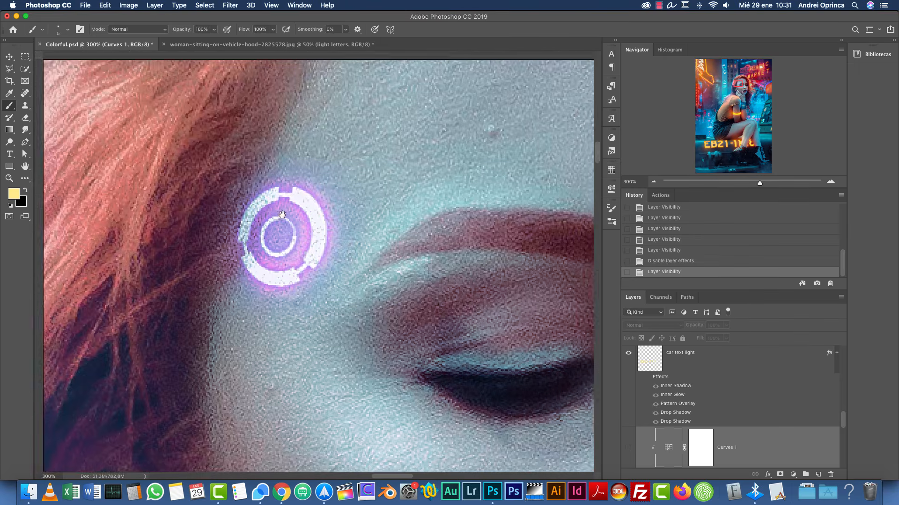
{"action": "left_click", "coordinate": [652, 182]}
{"action": "left_click", "coordinate": [652, 182]}
{"action": "left_click", "coordinate": [652, 182]}
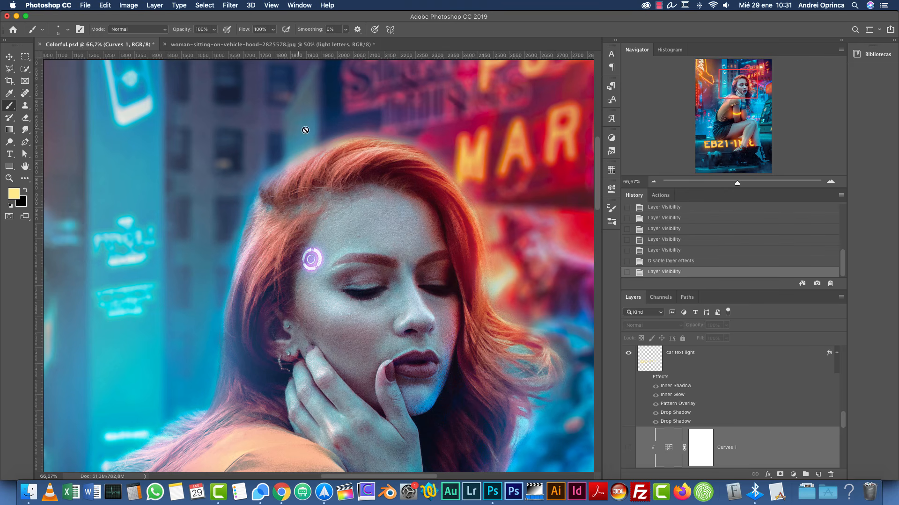
Step: Return to the woman-sitting-on-vehicle-hood photo and review the glowing bracelet, the car lettering and the background
{"action": "left_click", "coordinate": [279, 46]}
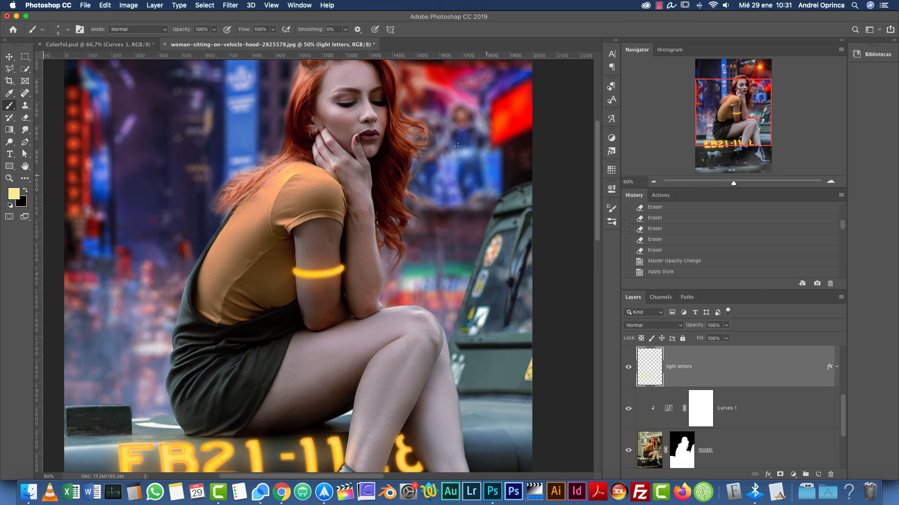
{"action": "scroll", "coordinate": [447, 220], "scroll_direction": "up", "scroll_amount": 5}
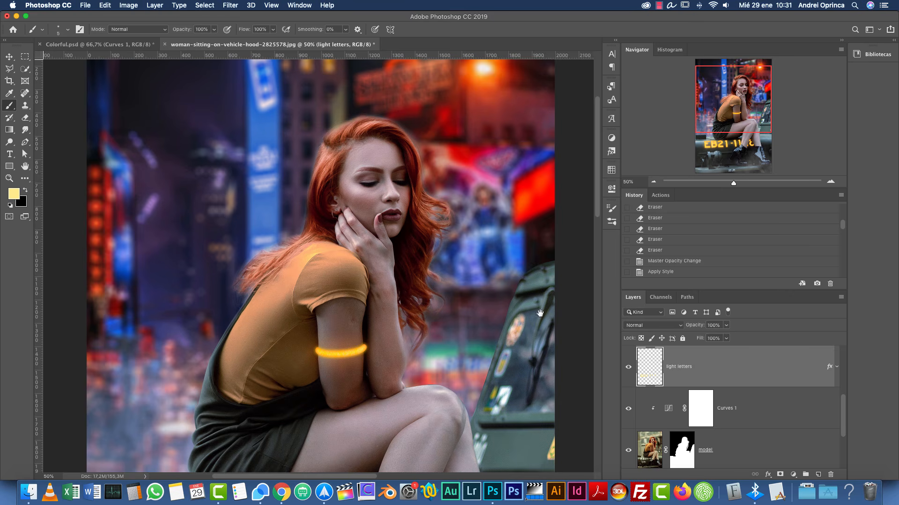
{"action": "scroll", "coordinate": [540, 314], "scroll_direction": "down", "scroll_amount": 10}
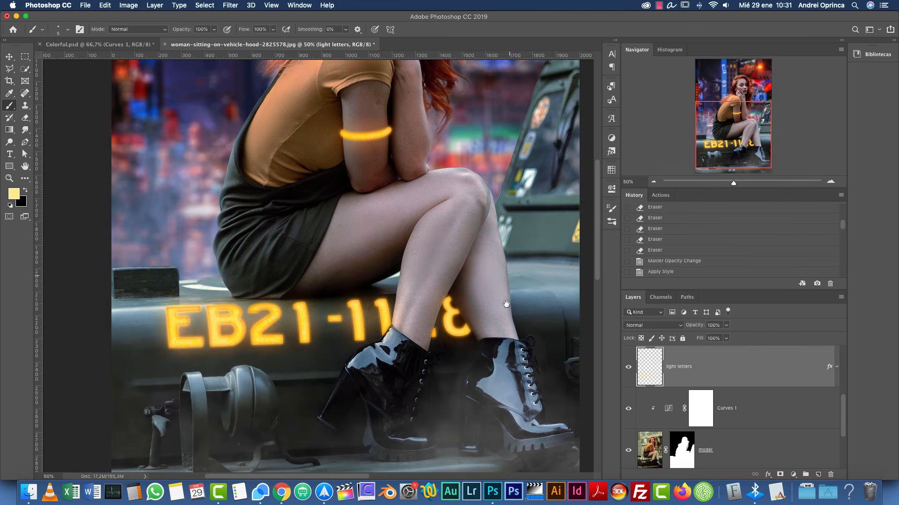
{"action": "scroll", "coordinate": [506, 304], "scroll_direction": "down", "scroll_amount": 5}
{"action": "scroll", "coordinate": [498, 308], "scroll_direction": "up", "scroll_amount": 6}
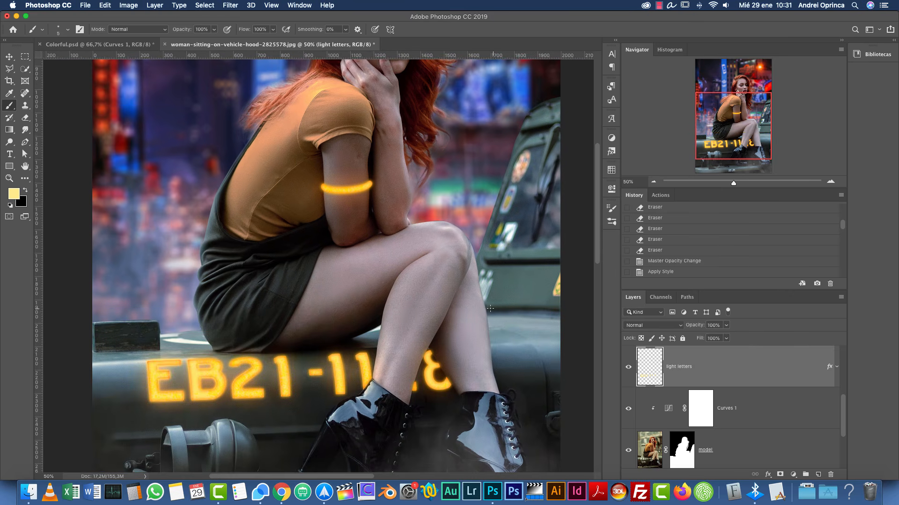
{"action": "scroll", "coordinate": [462, 210], "scroll_direction": "up", "scroll_amount": 5}
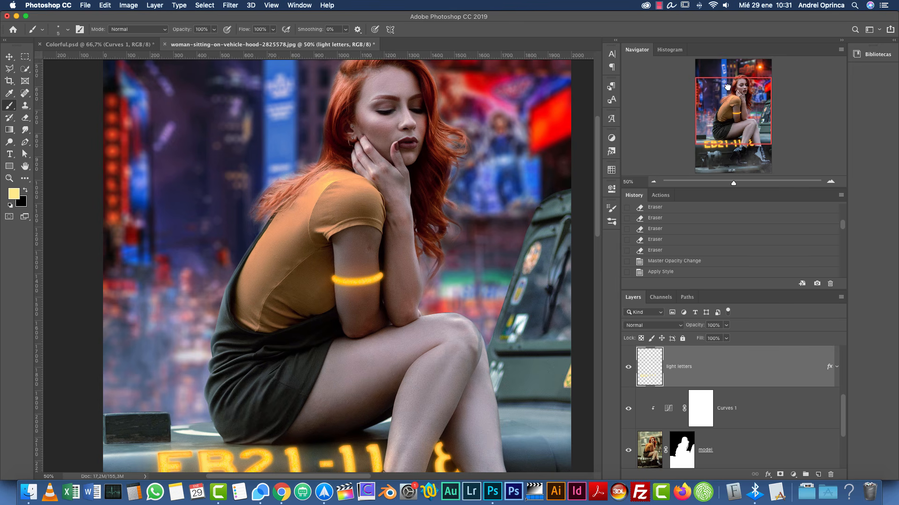
{"action": "left_click_drag", "start_coordinate": [727, 88], "coordinate": [731, 69]}
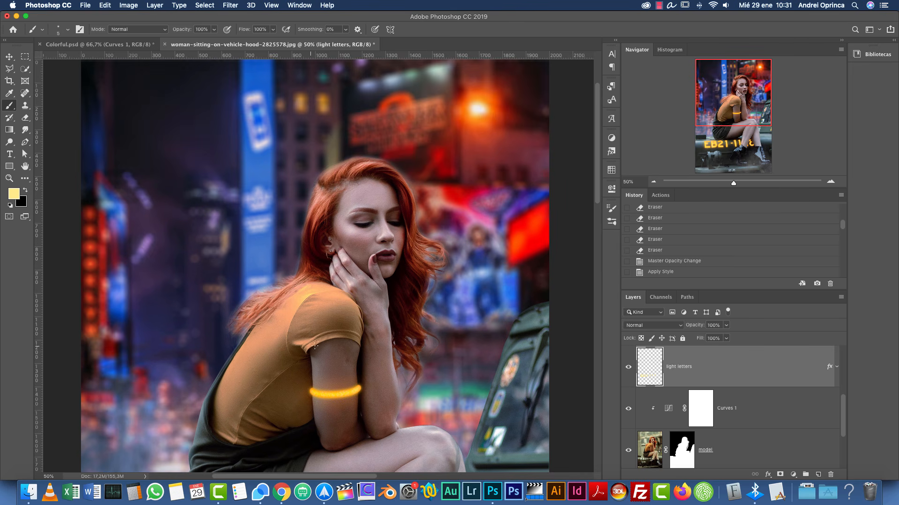
Step: Preview Gadget.png in the Resources folder and open it
{"action": "key", "text": "super+o"}
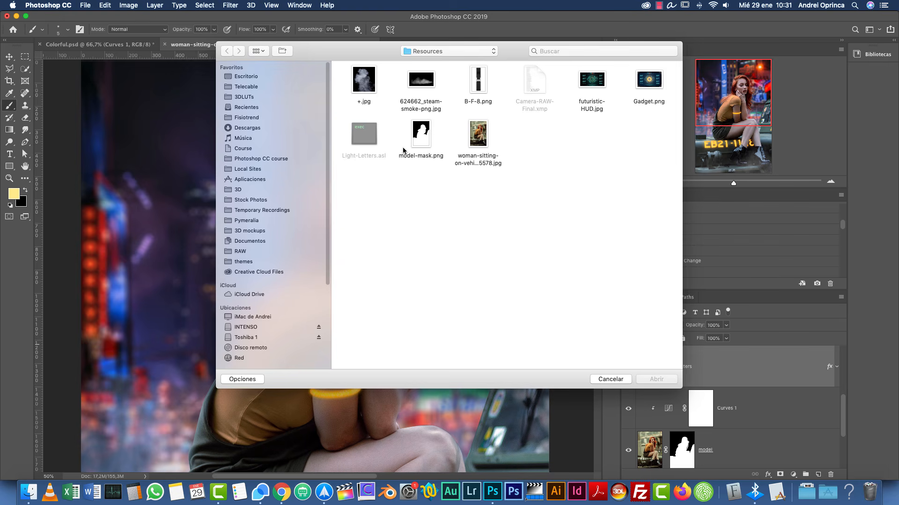
{"action": "left_click", "coordinate": [640, 85]}
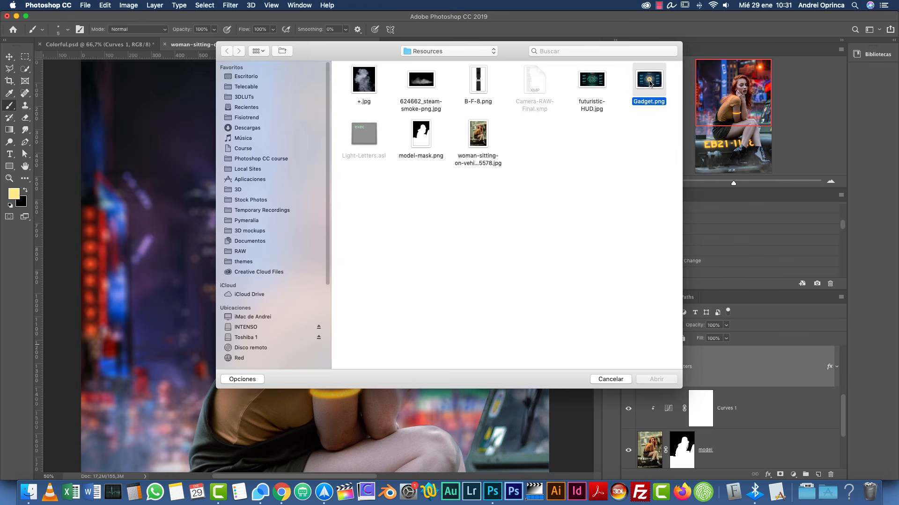
{"action": "key", "text": "space"}
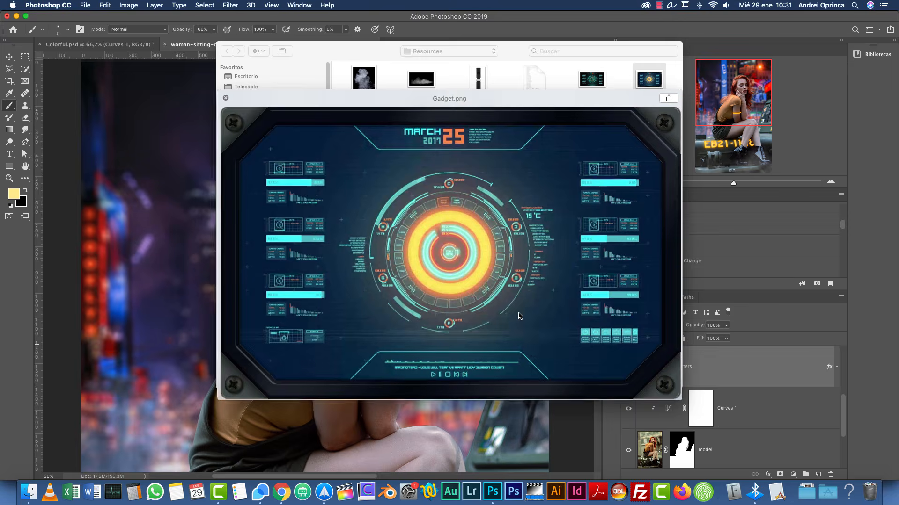
{"action": "key", "text": "space"}
{"action": "left_click", "coordinate": [656, 380]}
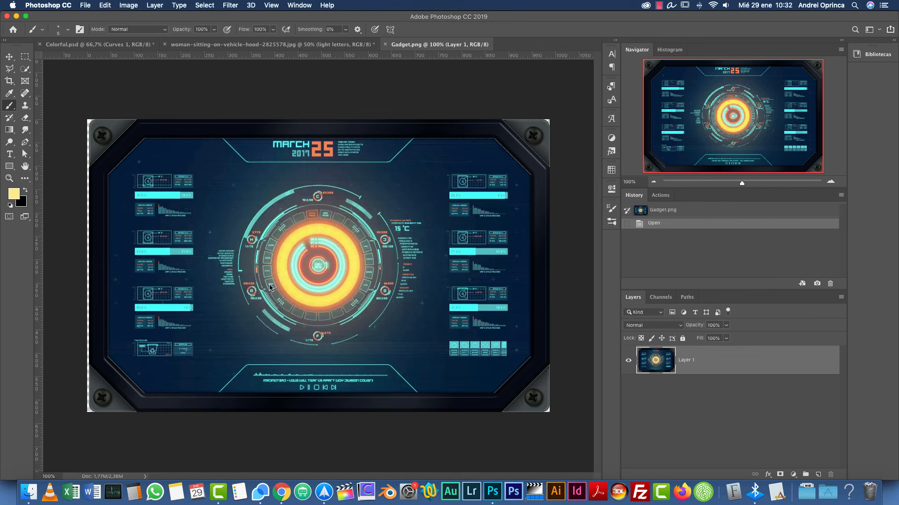
Step: Cut the entire gadget image from its canvas and close Gadget.png without saving
{"action": "key", "text": "super+x"}
{"action": "key", "text": "super+w"}
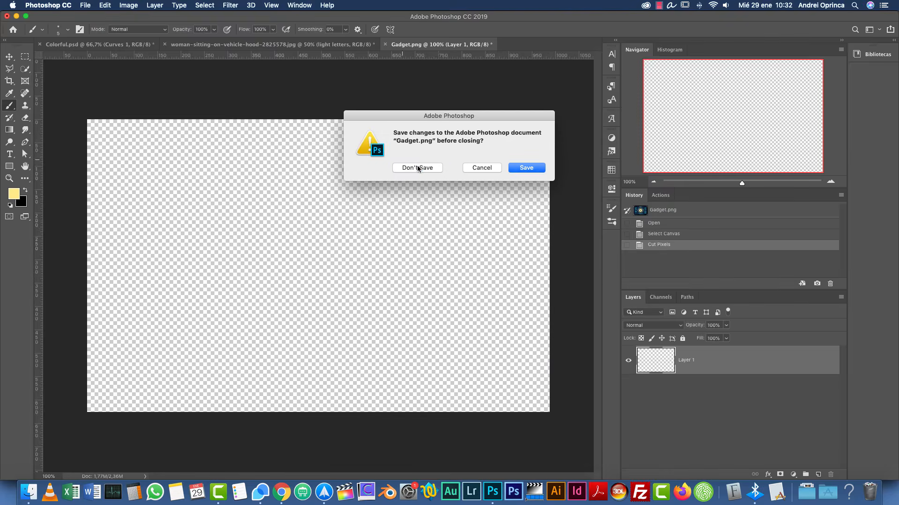
{"action": "left_click", "coordinate": [417, 168]}
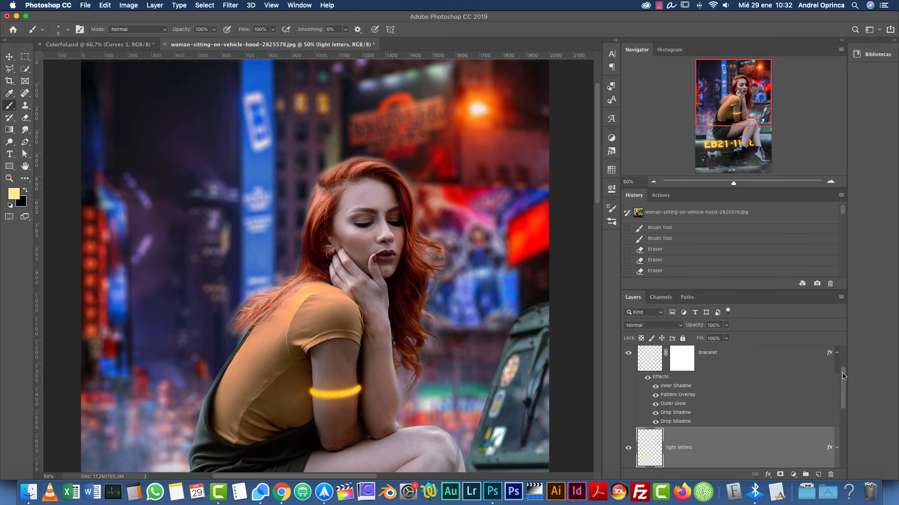
Step: Paste the gadget image as a new layer directly above the smoke foreground layer
{"action": "scroll", "coordinate": [844, 376], "scroll_direction": "up", "scroll_amount": 3}
{"action": "left_click", "coordinate": [776, 380]}
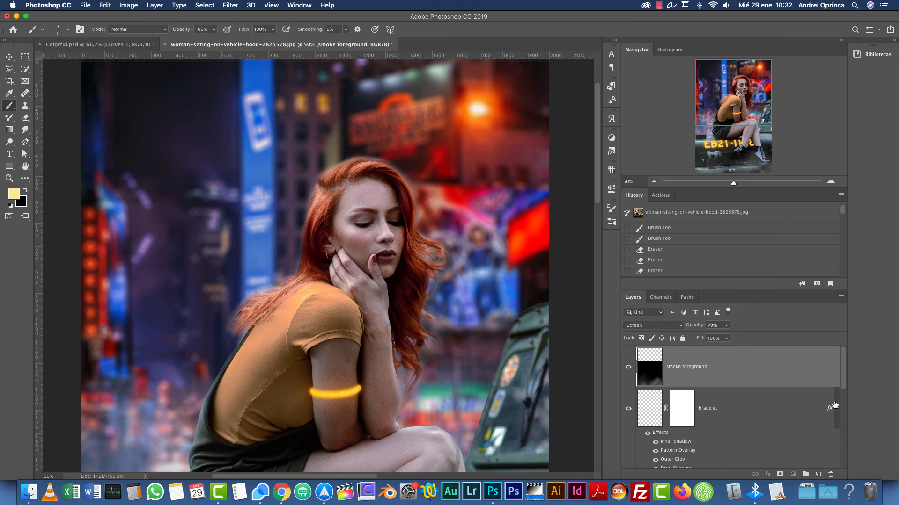
{"action": "key", "text": "super+v"}
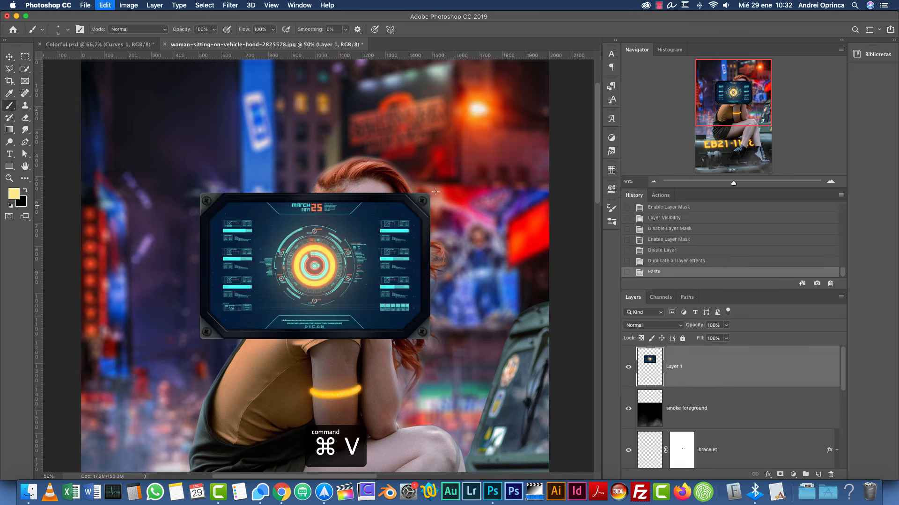
{"action": "key", "text": "super+t"}
{"action": "left_click_drag", "start_coordinate": [430, 191], "coordinate": [322, 304]}
{"action": "left_click_drag", "start_coordinate": [313, 266], "coordinate": [269, 388]}
{"action": "left_click_drag", "start_coordinate": [261, 308], "coordinate": [404, 361]}
{"action": "left_click", "coordinate": [831, 181]}
{"action": "left_click", "coordinate": [830, 181]}
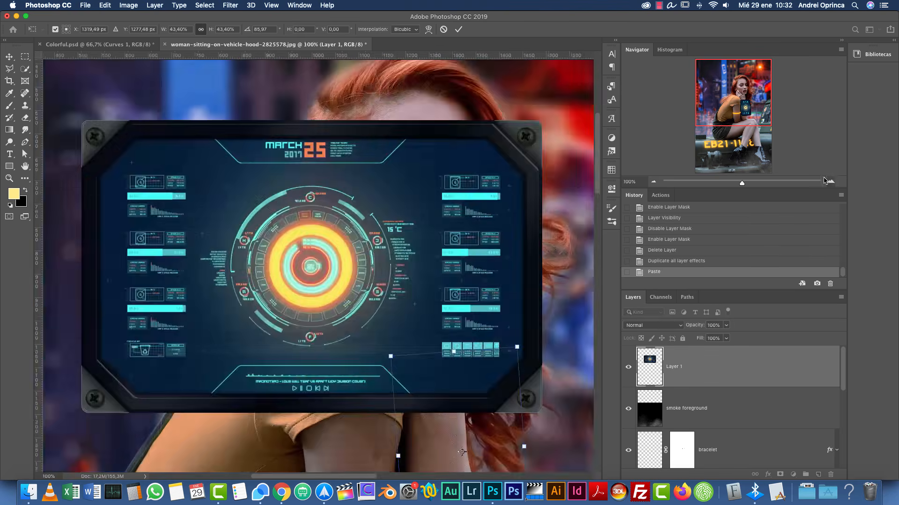
{"action": "left_click", "coordinate": [831, 181]}
{"action": "left_click_drag", "start_coordinate": [481, 406], "coordinate": [223, 237]}
{"action": "left_click_drag", "start_coordinate": [463, 312], "coordinate": [393, 221]}
{"action": "mouse_move", "coordinate": [387, 160]}
{"action": "left_mouse_down"}
{"action": "mouse_move", "coordinate": [328, 323]}
{"action": "mouse_move", "coordinate": [354, 280]}
{"action": "left_mouse_up"}
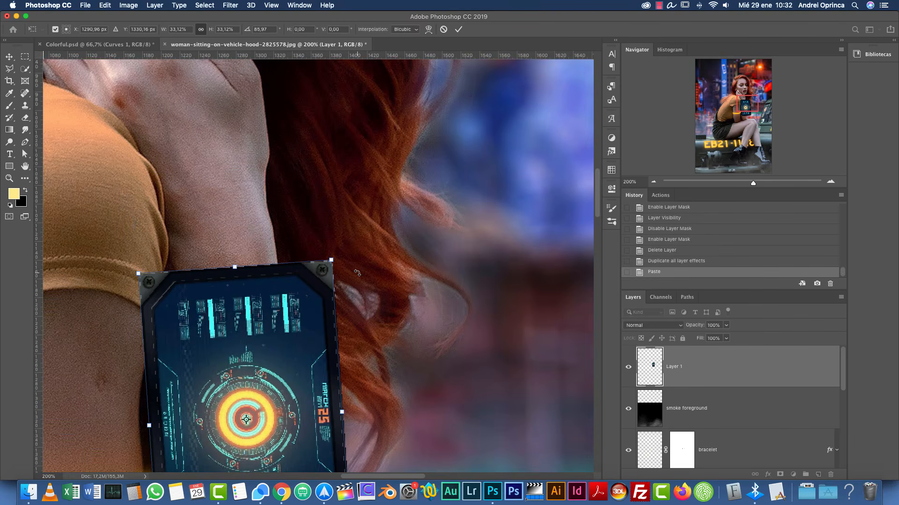
{"action": "key", "text": "Return"}
{"action": "key", "text": "b"}
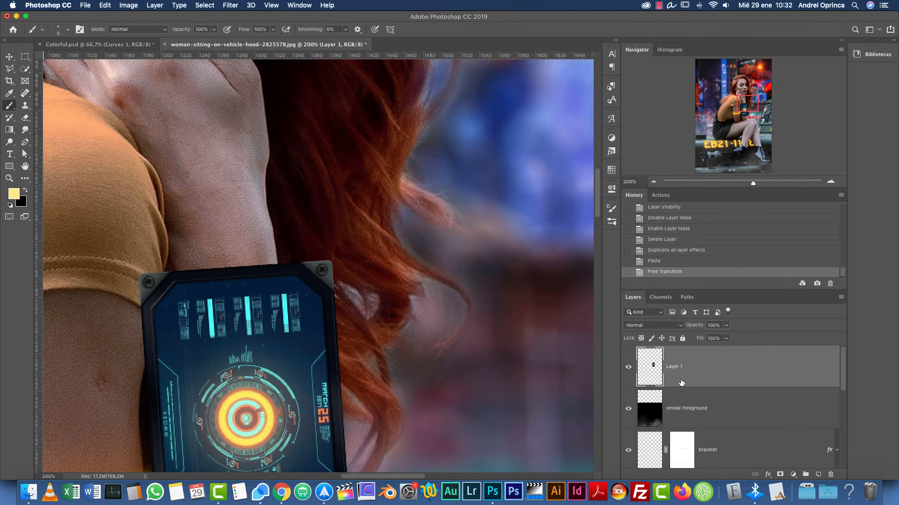
{"action": "key", "text": "super+z"}
Step: Convert the pasted gadget layer to a smart object
{"action": "right_click", "coordinate": [733, 355]}
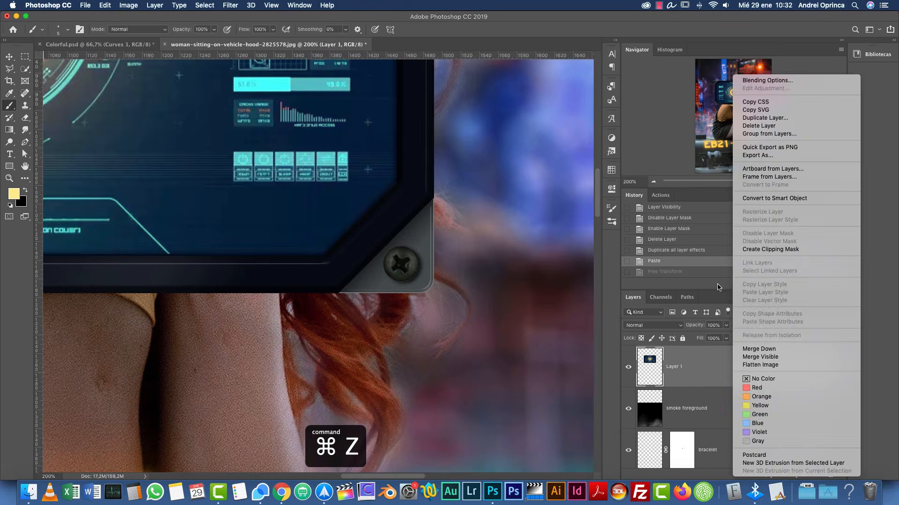
{"action": "left_click", "coordinate": [775, 198]}
Step: Scale the gadget smart object to about 25% and rotate it about 89° so it stands upright over the woman's raised forearm
{"action": "left_click", "coordinate": [653, 182]}
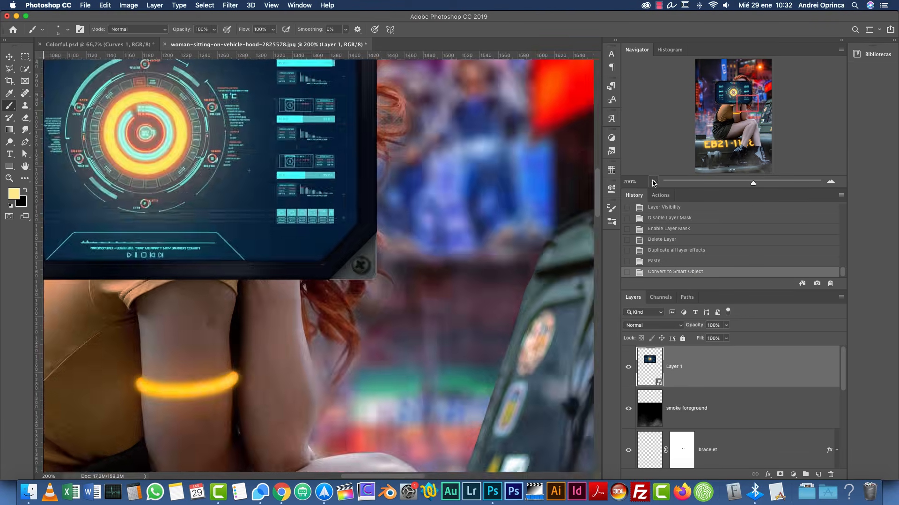
{"action": "left_click", "coordinate": [653, 182]}
{"action": "left_click", "coordinate": [654, 182]}
{"action": "key", "text": "super+t"}
{"action": "left_click_drag", "start_coordinate": [345, 135], "coordinate": [176, 231]}
{"action": "left_click_drag", "start_coordinate": [208, 262], "coordinate": [140, 314]}
{"action": "left_click_drag", "start_coordinate": [145, 265], "coordinate": [303, 293]}
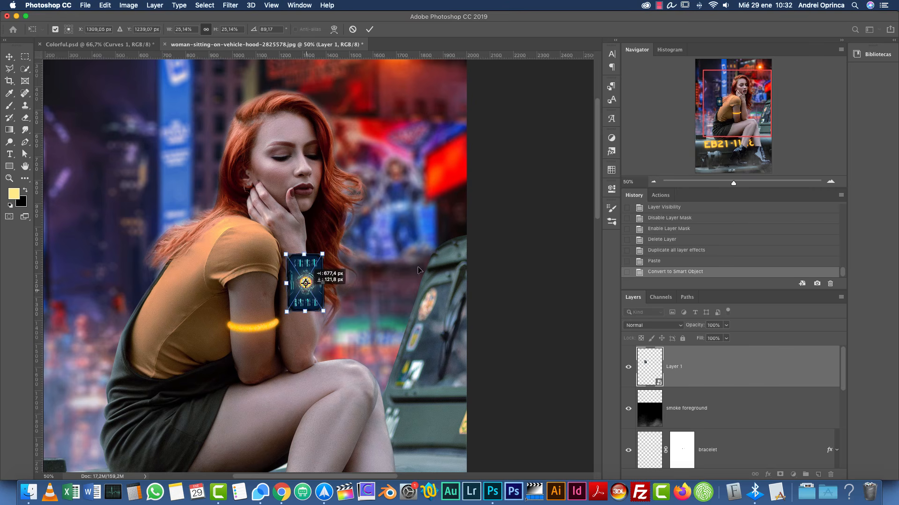
{"action": "left_click", "coordinate": [830, 182]}
{"action": "left_click", "coordinate": [830, 182]}
{"action": "left_click", "coordinate": [831, 182]}
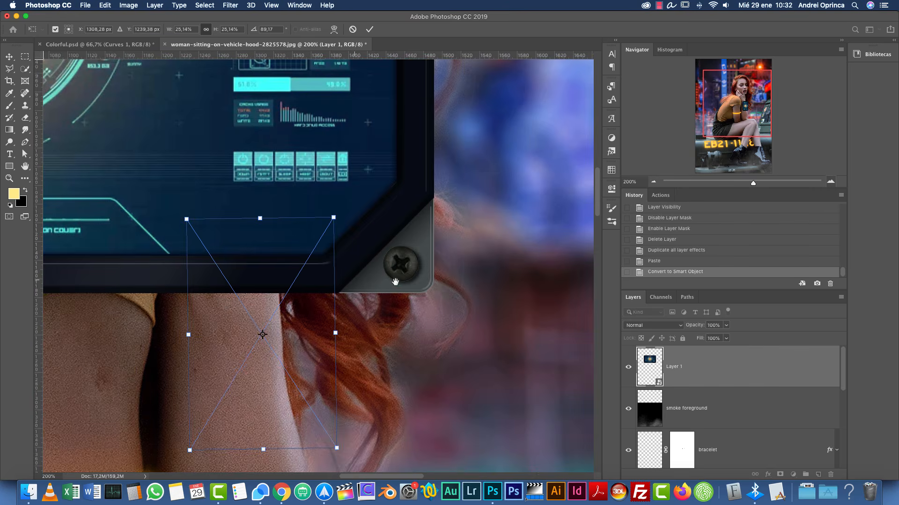
{"action": "key", "text": "Return"}
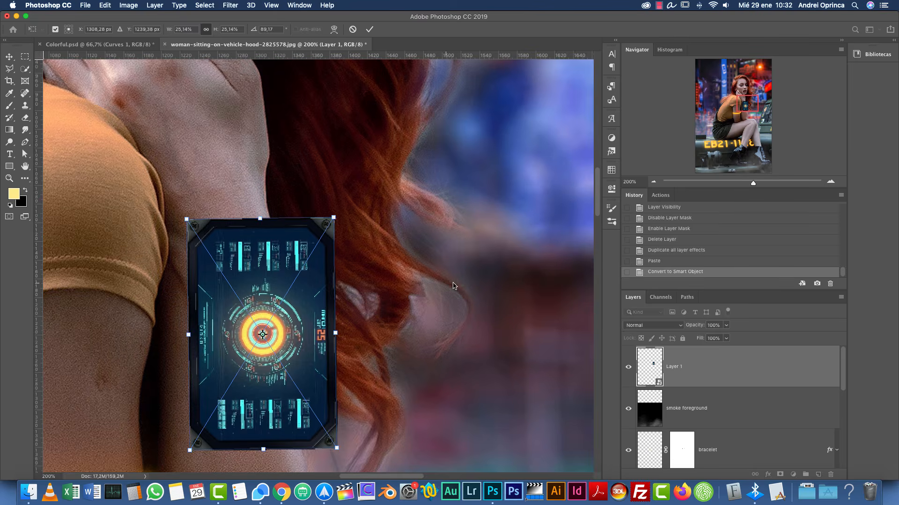
{"action": "key", "text": "b"}
Step: Shrink the gadget slightly further, tilt it to follow the forearm and position it on the arm beside the sleeve hem
{"action": "left_click_drag", "start_coordinate": [391, 315], "coordinate": [465, 235]}
{"action": "key", "text": "super+t"}
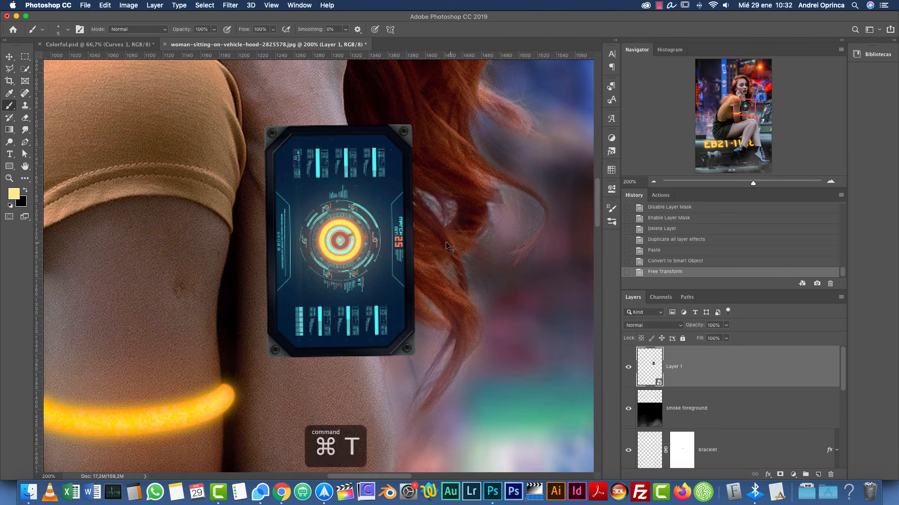
{"action": "left_click_drag", "start_coordinate": [374, 193], "coordinate": [343, 244]}
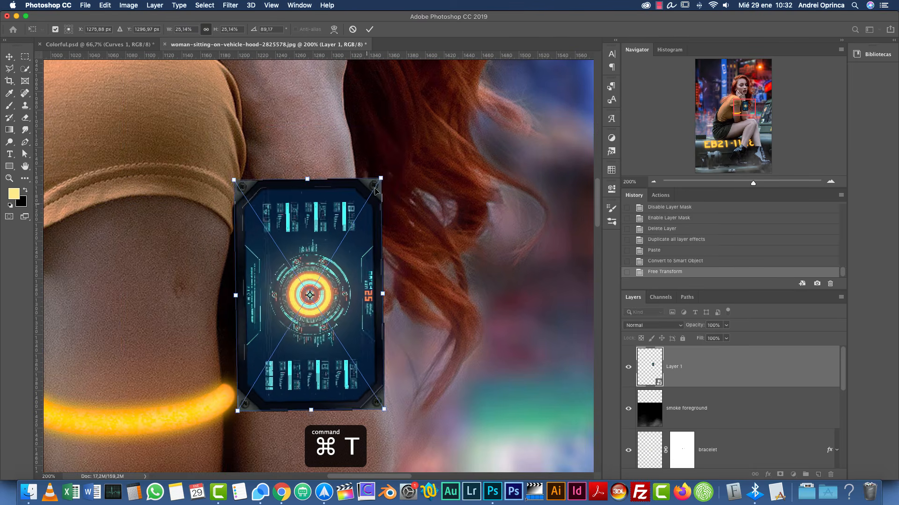
{"action": "left_click_drag", "start_coordinate": [380, 179], "coordinate": [355, 201]}
{"action": "left_click_drag", "start_coordinate": [325, 326], "coordinate": [331, 305]}
{"action": "key", "text": "Return"}
{"action": "key", "text": "b"}
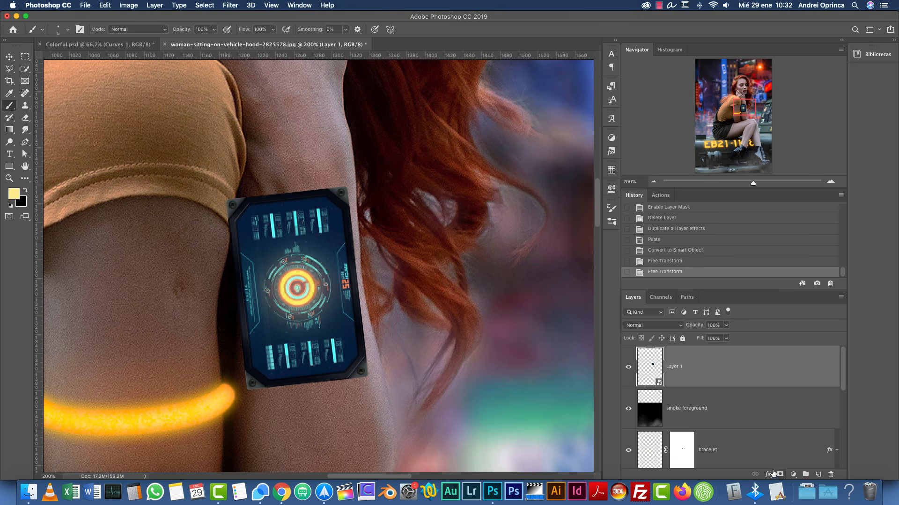
Step: Rename the pasted smart object layer as gadget
{"action": "type", "text": "gadge"}
{"action": "key", "text": "Return"}
{"action": "double_click", "coordinate": [674, 364]}
{"action": "type", "text": "t"}
{"action": "key", "text": "Return"}
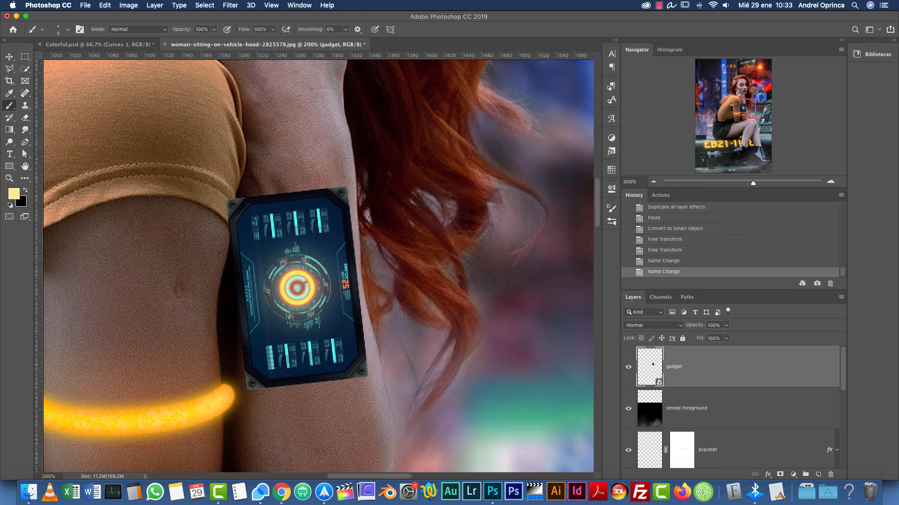
Step: Add a layer mask to the gadget layer and toggle the layer's visibility to check the arm beneath it
{"action": "left_click", "coordinate": [779, 474]}
{"action": "left_click", "coordinate": [830, 182]}
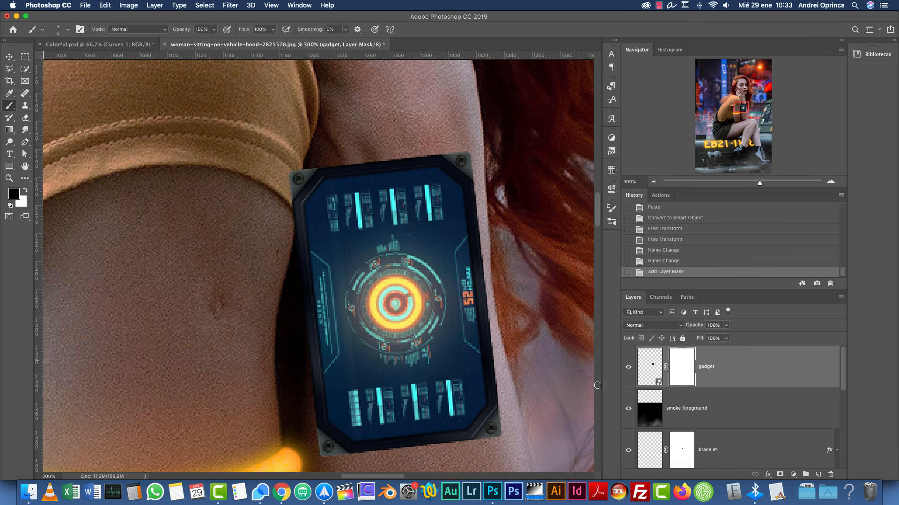
{"action": "left_click", "coordinate": [628, 368]}
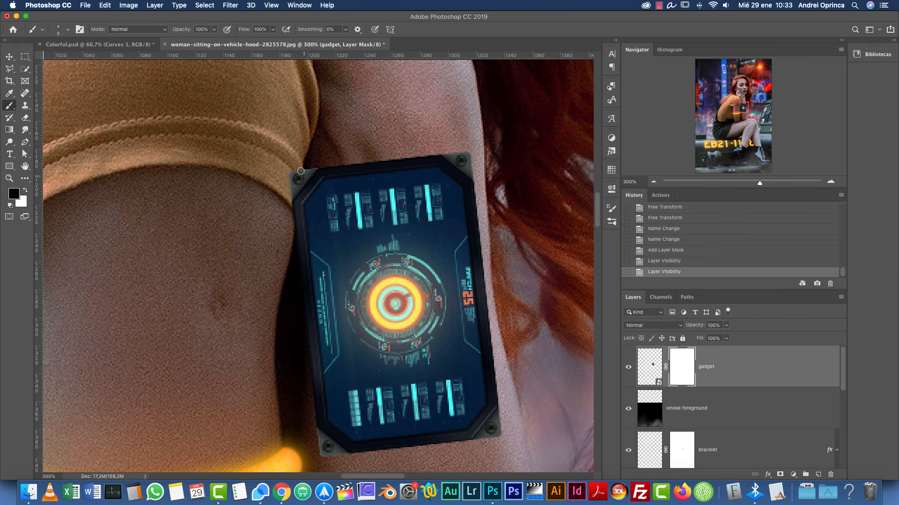
Step: Enlarge the brush and paint the gadget's mask black where it overlaps the sleeve hem, then white along its edge to restore the frame
{"action": "key", "text": "bracketright"}
{"action": "key", "text": "bracketright"}
{"action": "key", "text": "bracketright"}
{"action": "mouse_move", "coordinate": [292, 211]}
{"action": "left_mouse_down"}
{"action": "mouse_move", "coordinate": [301, 175]}
{"action": "mouse_move", "coordinate": [293, 231]}
{"action": "mouse_move", "coordinate": [307, 179]}
{"action": "left_mouse_up"}
{"action": "key", "text": "x"}
{"action": "left_click_drag", "start_coordinate": [318, 253], "coordinate": [316, 184]}
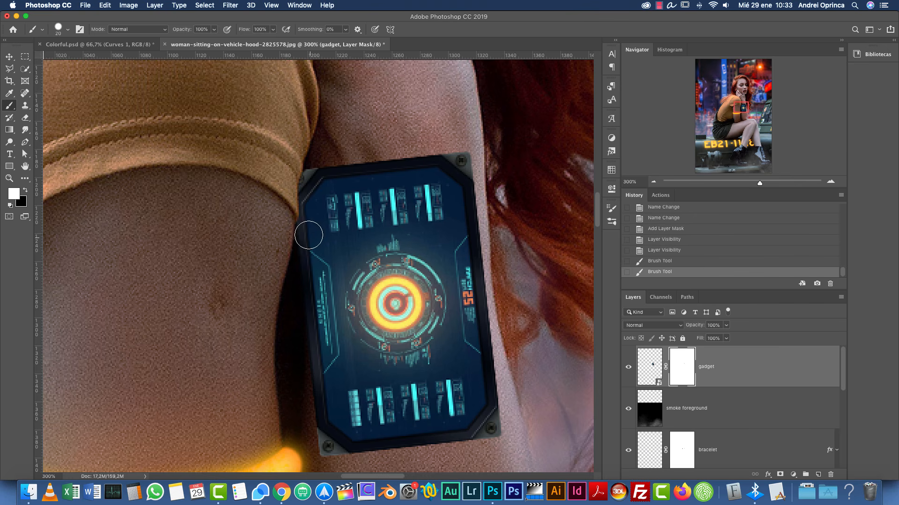
{"action": "left_click", "coordinate": [317, 173]}
{"action": "left_click", "coordinate": [653, 182]}
{"action": "left_click", "coordinate": [654, 181]}
{"action": "left_click", "coordinate": [827, 184]}
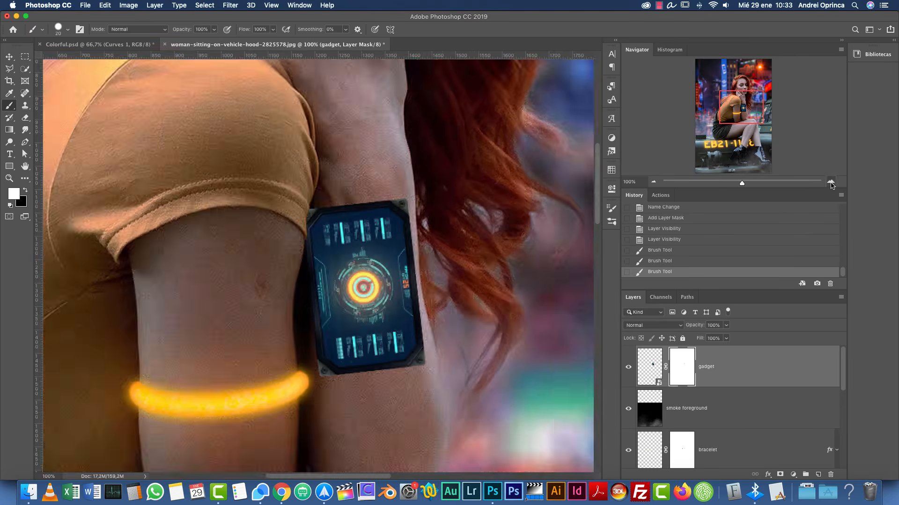
{"action": "left_click", "coordinate": [828, 183]}
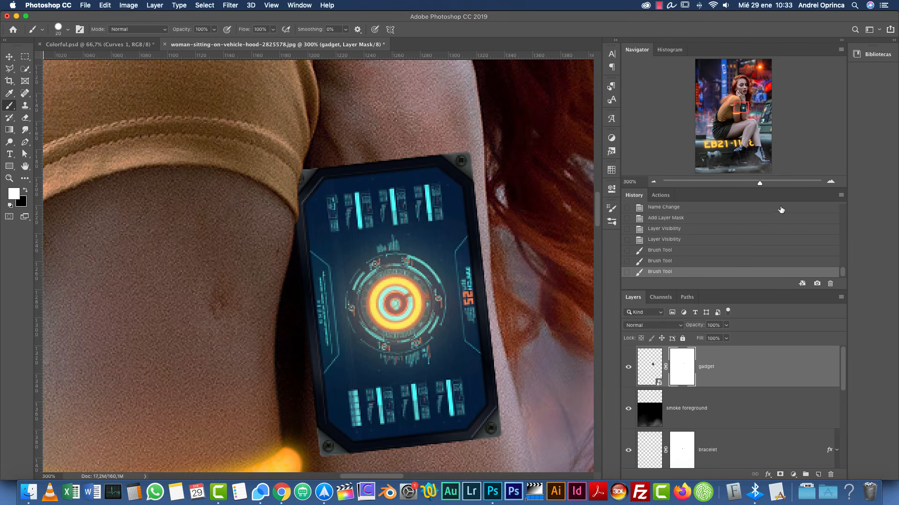
Step: Enable a drop shadow on the gadget layer and change its colour to black (000000)
{"action": "double_click", "coordinate": [807, 372]}
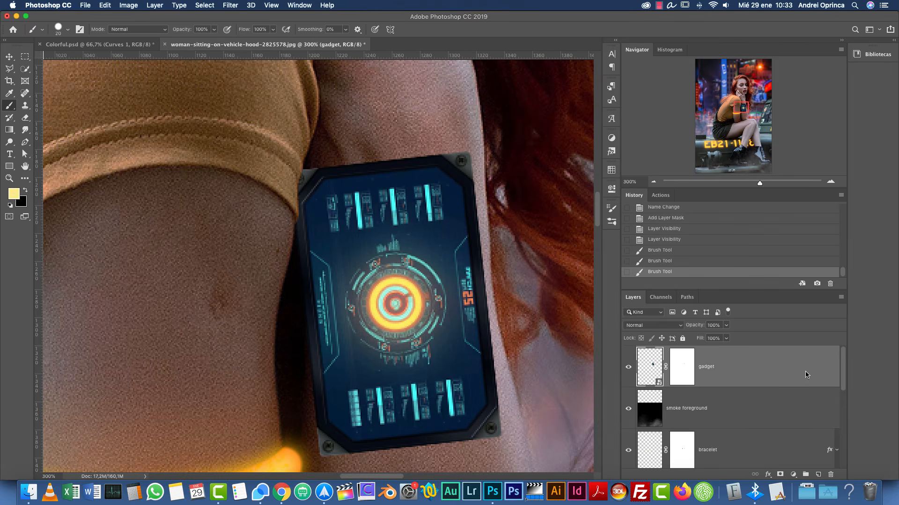
{"action": "left_click", "coordinate": [548, 231]}
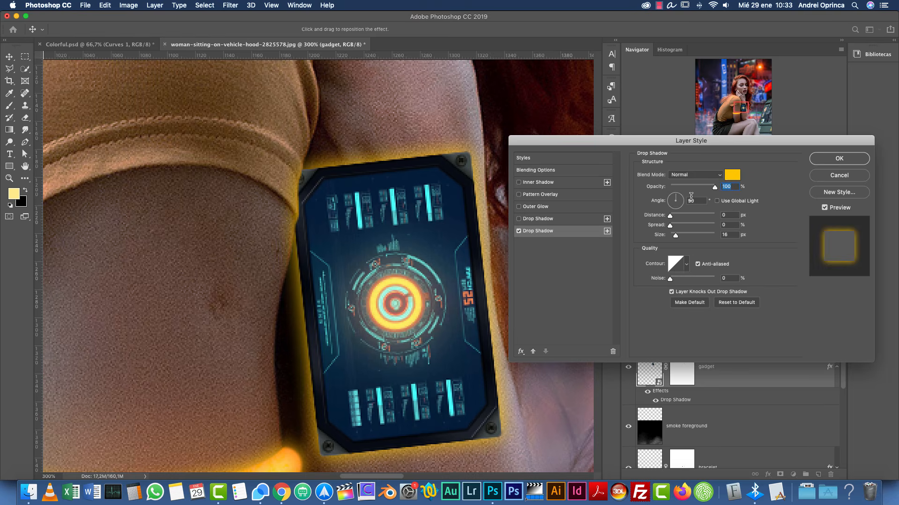
{"action": "left_click", "coordinate": [724, 175]}
{"action": "left_click_drag", "start_coordinate": [693, 224], "coordinate": [629, 347]}
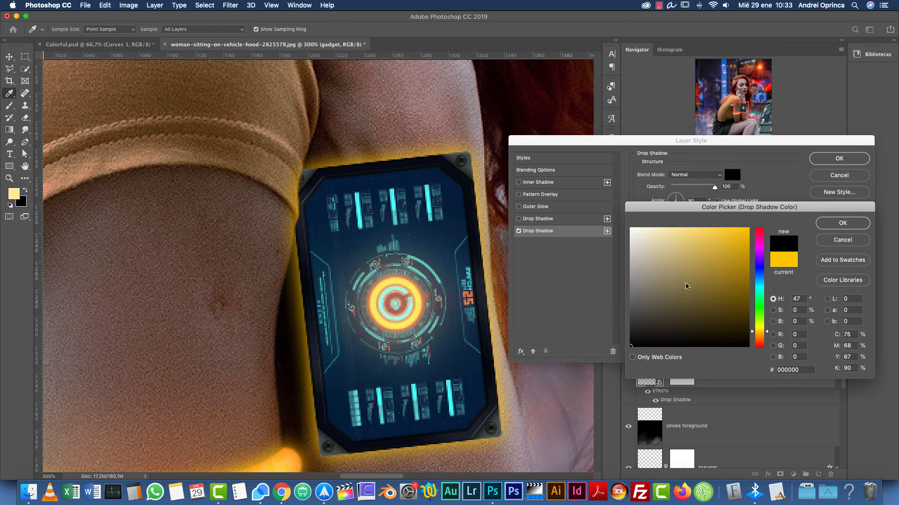
{"action": "left_click", "coordinate": [825, 226]}
Step: Set the gadget's drop shadow to distance 5 px, size 13 px and opacity 60%, and toggle the effects to compare
{"action": "mouse_move", "coordinate": [674, 236]}
{"action": "left_mouse_down"}
{"action": "mouse_move", "coordinate": [645, 243]}
{"action": "mouse_move", "coordinate": [676, 216]}
{"action": "mouse_move", "coordinate": [677, 237]}
{"action": "left_mouse_up"}
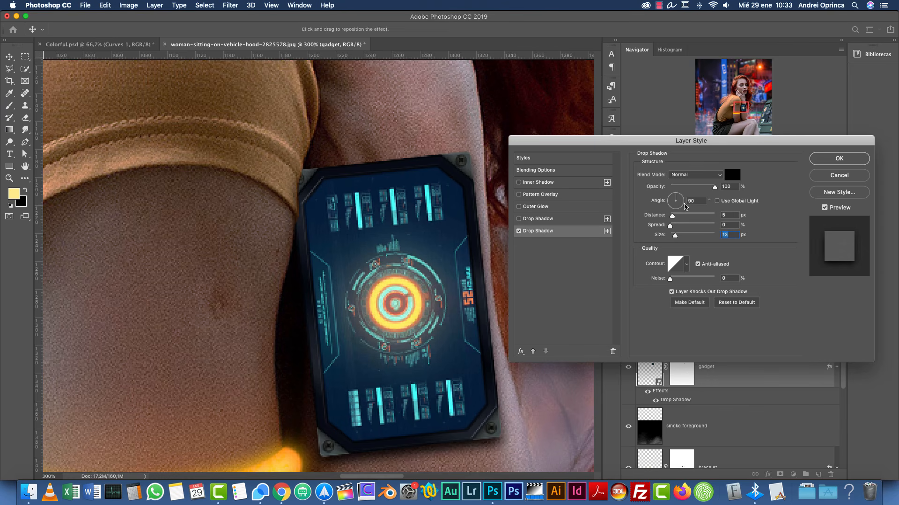
{"action": "left_click_drag", "start_coordinate": [707, 188], "coordinate": [696, 188]}
{"action": "left_click_drag", "start_coordinate": [675, 235], "coordinate": [673, 239]}
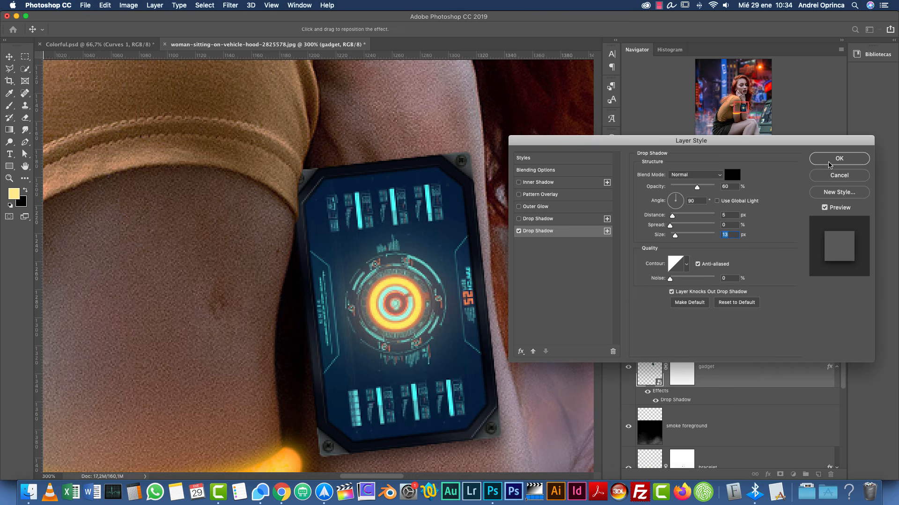
{"action": "left_click", "coordinate": [830, 159]}
{"action": "key", "text": "super+1"}
{"action": "left_click", "coordinate": [648, 391]}
{"action": "left_click", "coordinate": [647, 392]}
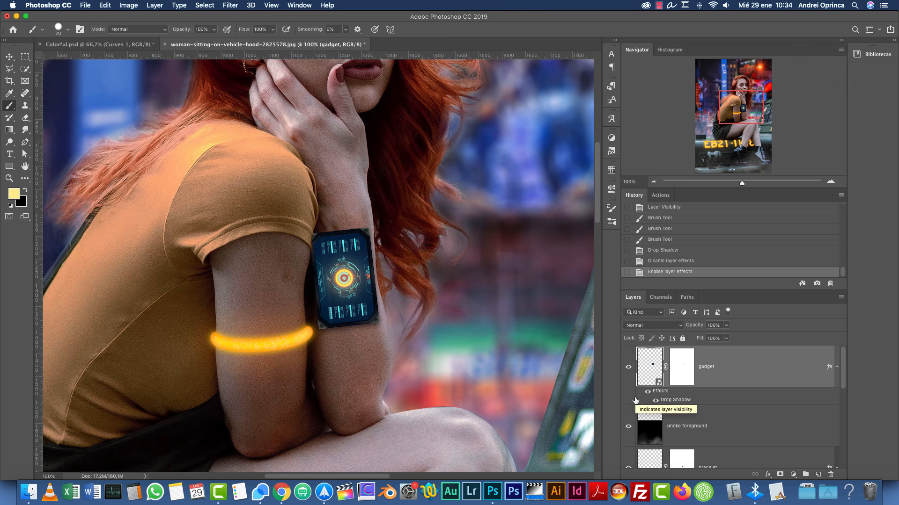
{"action": "left_click", "coordinate": [135, 44]}
{"action": "left_click", "coordinate": [290, 44]}
{"action": "key", "text": "super+Tab"}
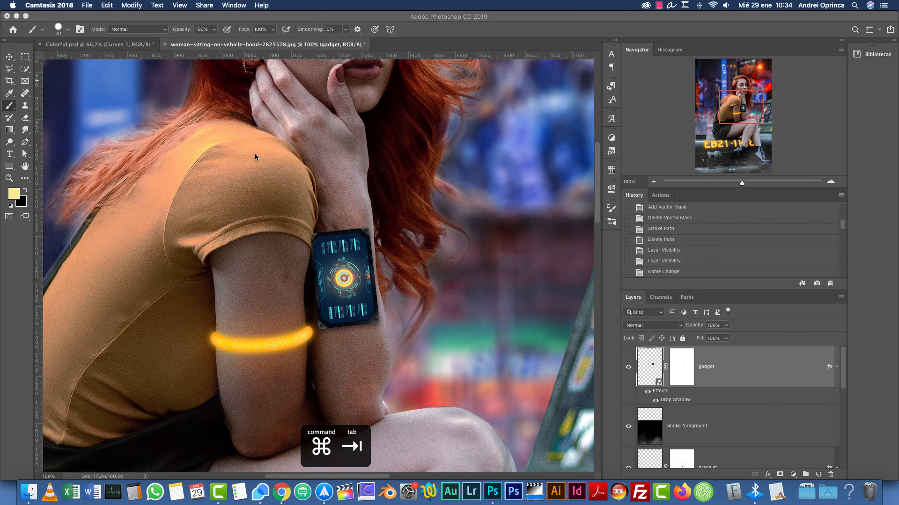
{"action": "key", "text": "super+o"}
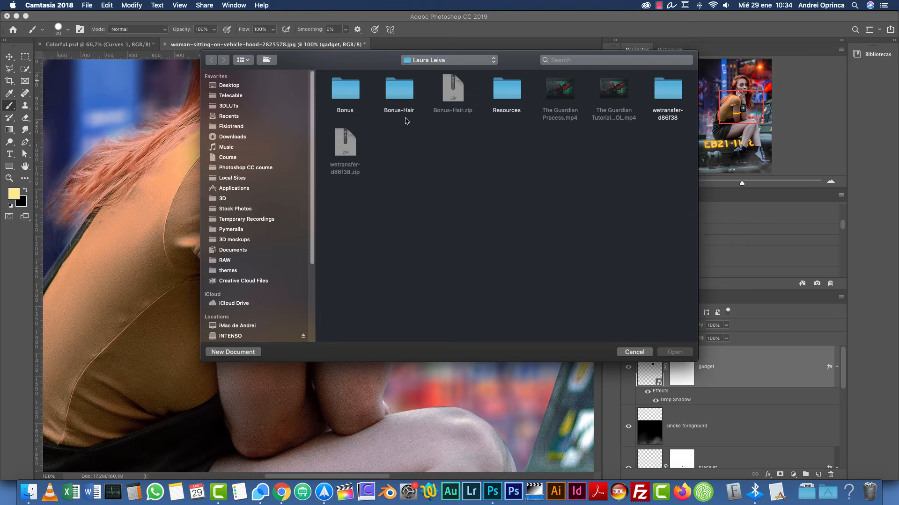
{"action": "key", "text": "Escape"}
{"action": "left_click", "coordinate": [456, 171]}
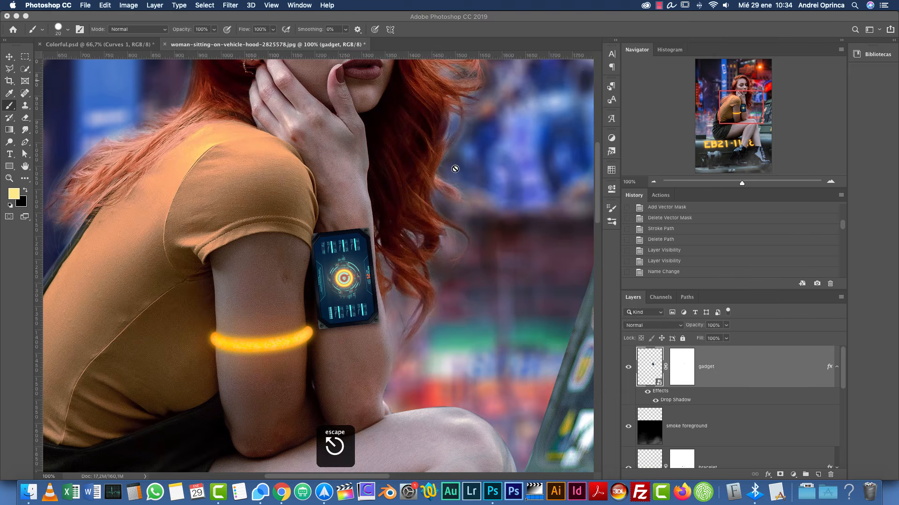
Step: Open the watch strap image B-F-8.png from the Resources folder
{"action": "key", "text": "super+o"}
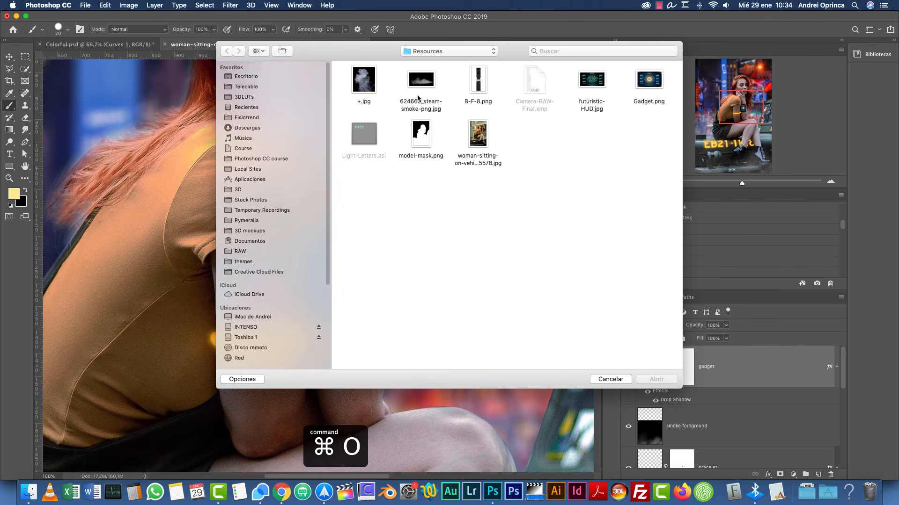
{"action": "left_click", "coordinate": [484, 94]}
{"action": "left_click", "coordinate": [666, 380]}
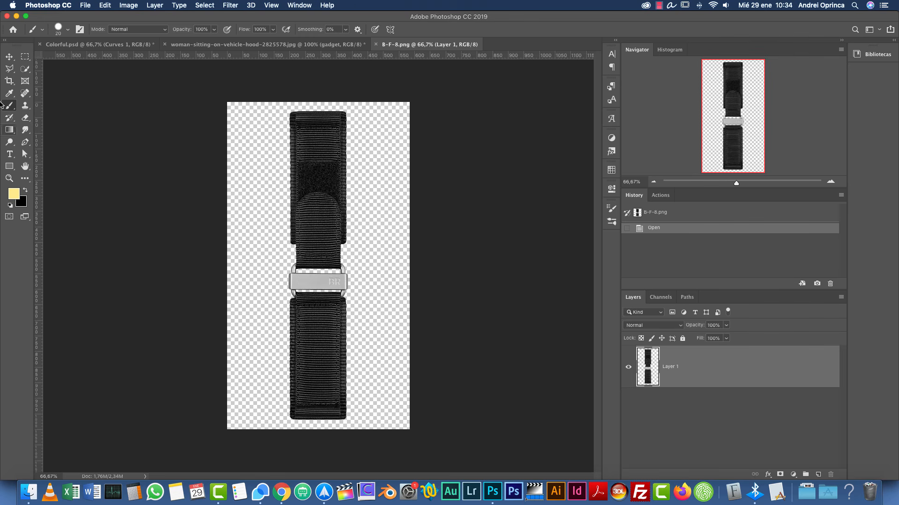
Step: Set the Rectangular Marquee style to Normal, then select and copy the narrow strap section just above the metal buckle
{"action": "left_click", "coordinate": [25, 57]}
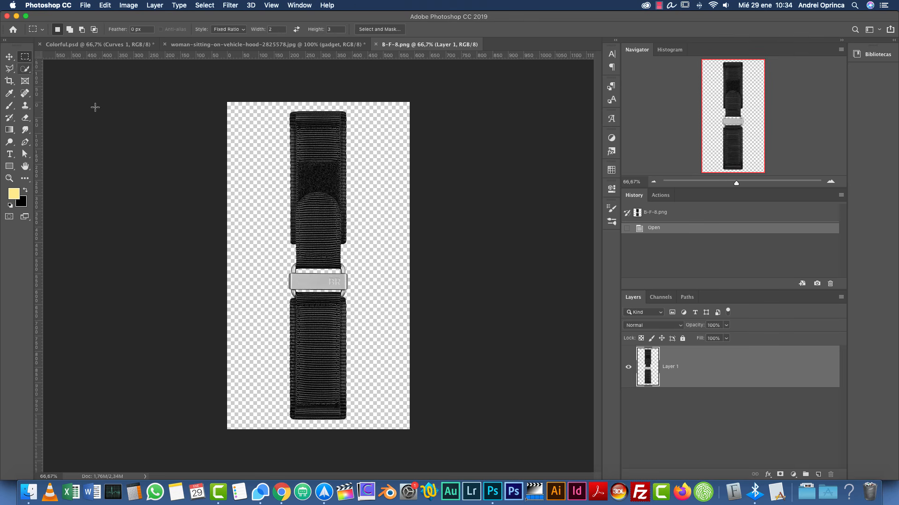
{"action": "left_click_drag", "start_coordinate": [298, 238], "coordinate": [372, 238]}
{"action": "left_click", "coordinate": [229, 29]}
{"action": "left_click", "coordinate": [225, 21]}
{"action": "key", "text": "super+1"}
{"action": "key", "text": "super+1"}
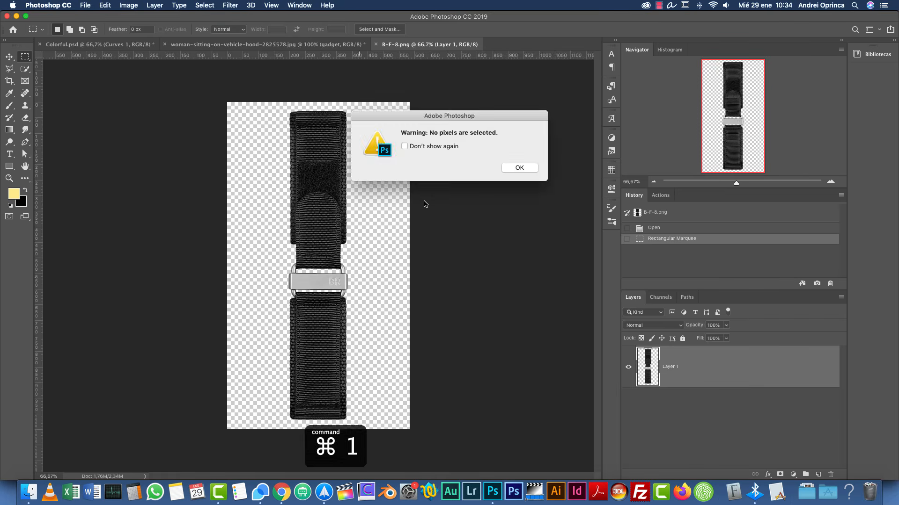
{"action": "left_click", "coordinate": [509, 171]}
{"action": "key", "text": "super+1"}
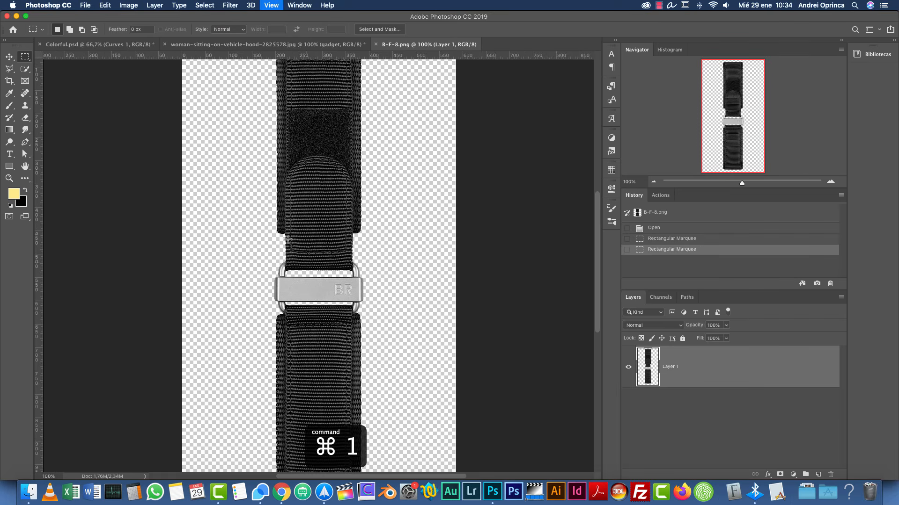
{"action": "left_click_drag", "start_coordinate": [268, 237], "coordinate": [378, 277]}
{"action": "key", "text": "super+c"}
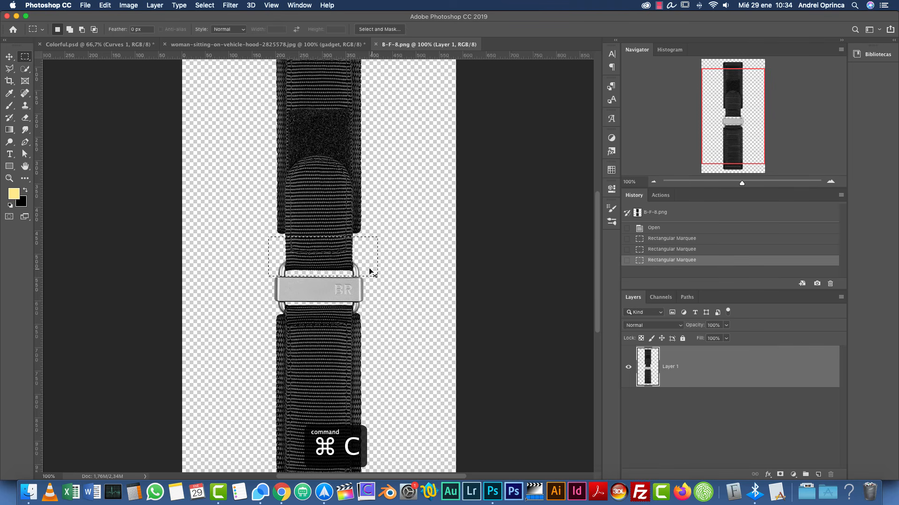
Step: Paste the strap piece into the woman-sitting-on-vehicle-hood document, then scale it down and rotate it a quarter turn beside the gadget
{"action": "left_click", "coordinate": [216, 45]}
{"action": "key", "text": "super+v"}
{"action": "key", "text": "super+t"}
{"action": "left_click_drag", "start_coordinate": [378, 257], "coordinate": [312, 282]}
{"action": "key", "text": "Return"}
{"action": "key", "text": "super+1"}
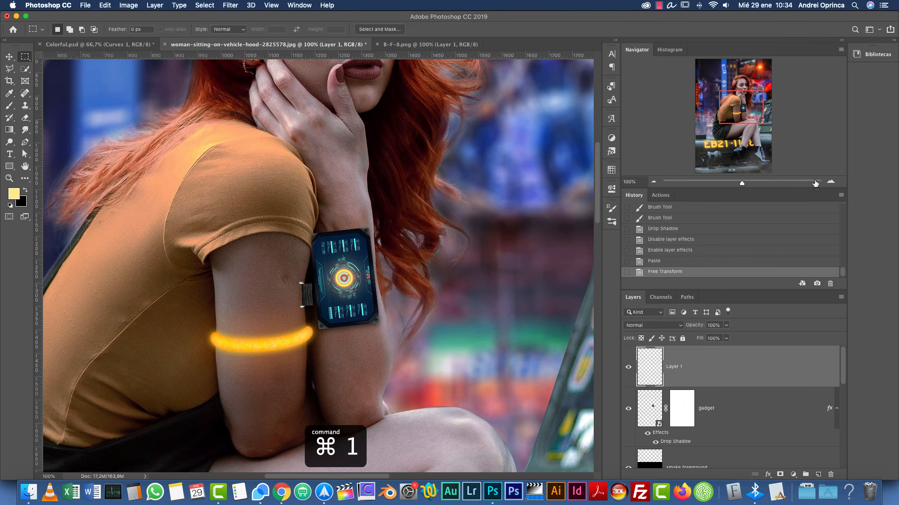
Step: Move the strap piece to the upper part of the gadget's right edge and tilt it to match the gadget's angle
{"action": "triple_click", "coordinate": [830, 182]}
{"action": "left_click_drag", "start_coordinate": [496, 267], "coordinate": [307, 287]}
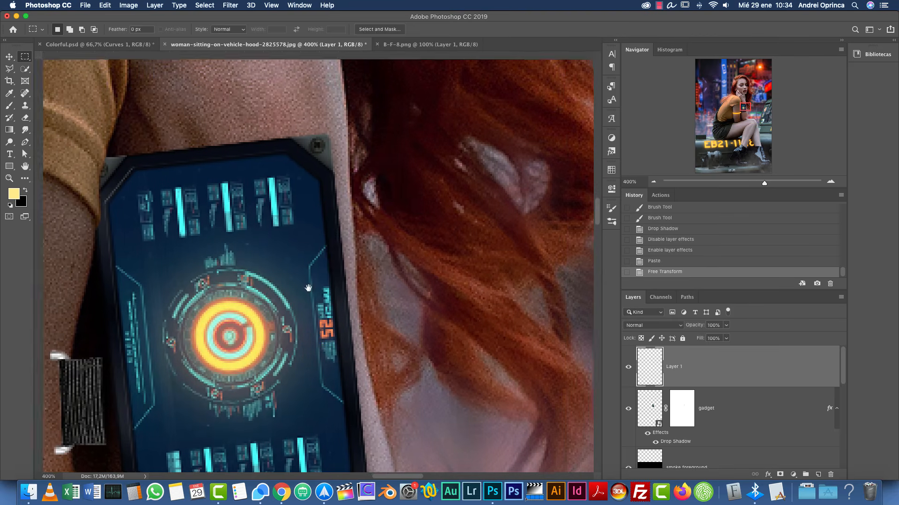
{"action": "key", "text": "v"}
{"action": "left_click_drag", "start_coordinate": [167, 381], "coordinate": [447, 217]}
{"action": "key", "text": "cmd+t"}
{"action": "left_click_drag", "start_coordinate": [423, 170], "coordinate": [416, 164]}
{"action": "mouse_move", "coordinate": [360, 211]}
{"action": "left_mouse_down"}
{"action": "mouse_move", "coordinate": [383, 216]}
{"action": "mouse_move", "coordinate": [368, 216]}
{"action": "left_mouse_up"}
{"action": "key", "text": "Return"}
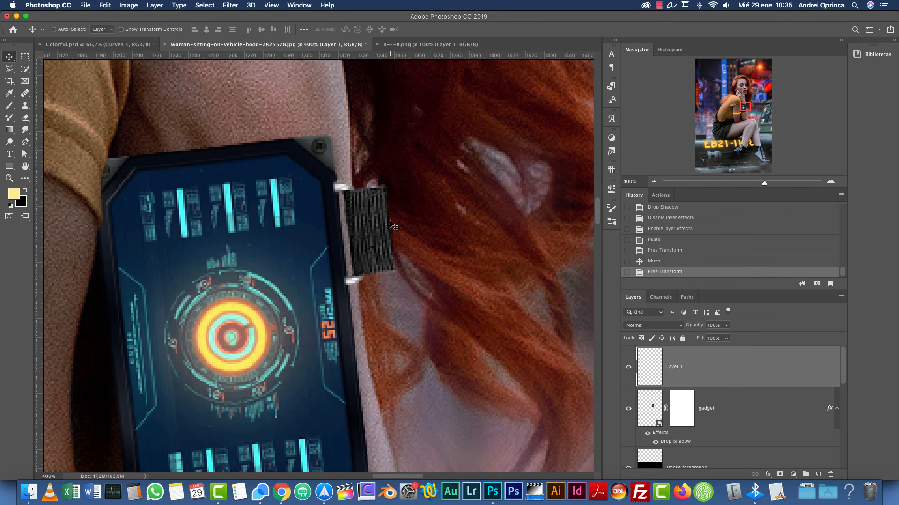
Step: Collapse the gadget layer's effects list and place the strap layer directly below the gadget layer
{"action": "left_click", "coordinate": [833, 402]}
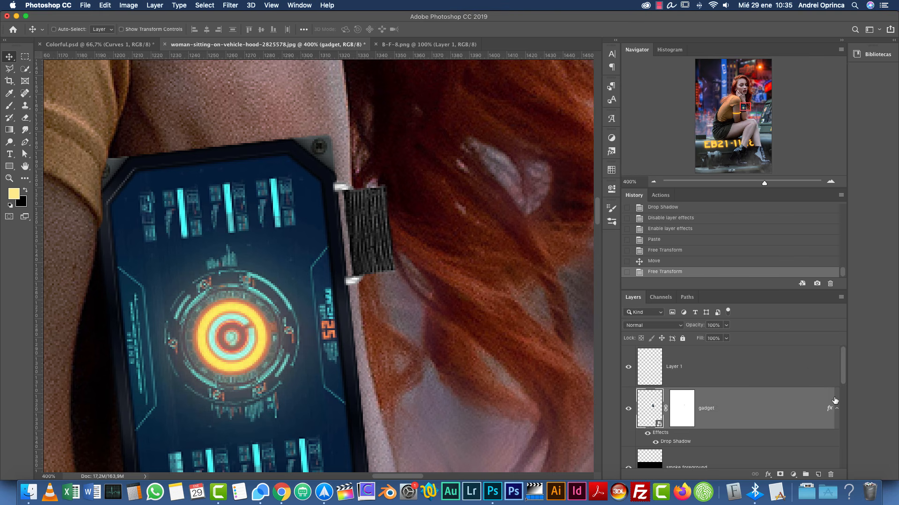
{"action": "left_click", "coordinate": [838, 407]}
{"action": "left_click_drag", "start_coordinate": [793, 367], "coordinate": [770, 414]}
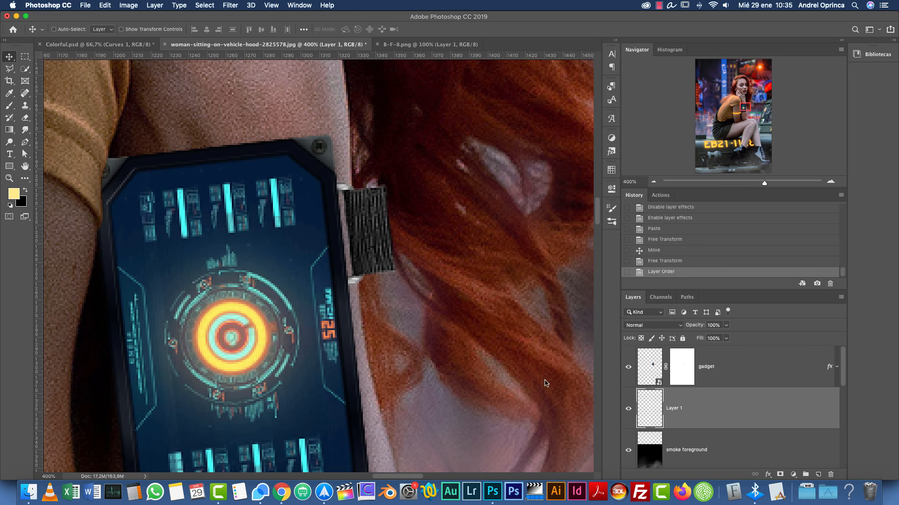
Step: Erase the outer part of the strap piece where it extends past the arm and nudge it left against the gadget
{"action": "key", "text": "e"}
{"action": "mouse_move", "coordinate": [391, 191]}
{"action": "left_mouse_down"}
{"action": "mouse_move", "coordinate": [385, 177]}
{"action": "mouse_move", "coordinate": [397, 271]}
{"action": "left_mouse_up"}
{"action": "mouse_move", "coordinate": [370, 174]}
{"action": "left_mouse_down"}
{"action": "mouse_move", "coordinate": [390, 282]}
{"action": "mouse_move", "coordinate": [373, 178]}
{"action": "mouse_move", "coordinate": [388, 251]}
{"action": "left_mouse_up"}
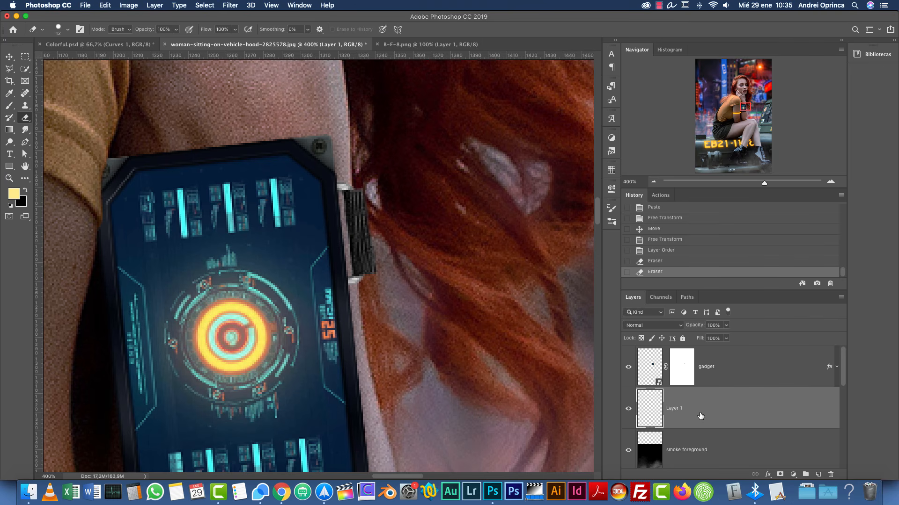
{"action": "key", "text": "v"}
{"action": "key", "text": "Left"}
{"action": "key", "text": "super+1"}
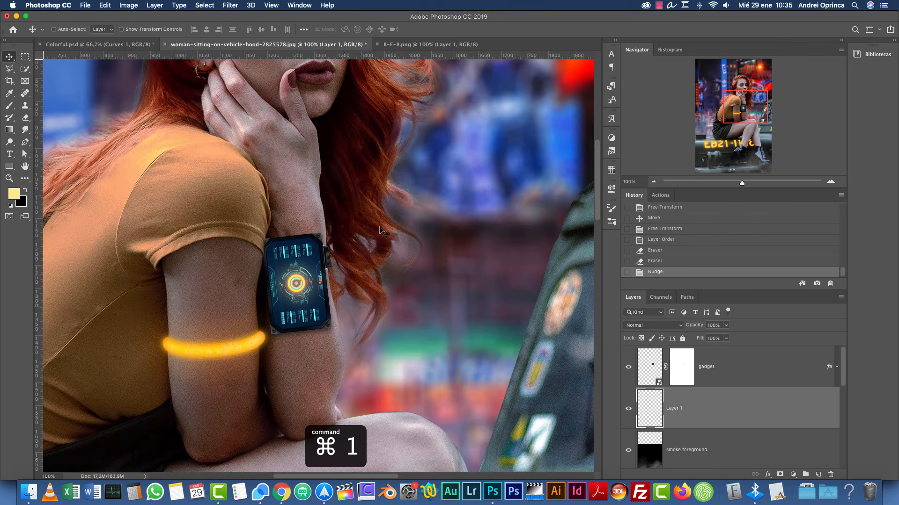
Step: Duplicate the strap piece, place the copy on the lower part of the gadget's right edge and adjust its tilt to fit
{"action": "key", "text": "super+plus"}
{"action": "key", "text": "super+plus"}
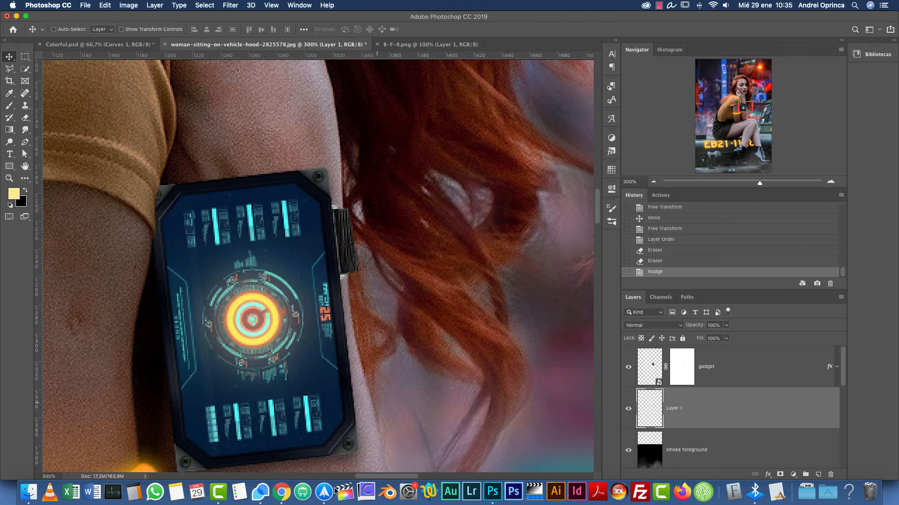
{"action": "left_click_drag", "start_coordinate": [401, 304], "coordinate": [398, 220]}
{"action": "key", "text": "super+j"}
{"action": "left_click_drag", "start_coordinate": [359, 242], "coordinate": [368, 307]}
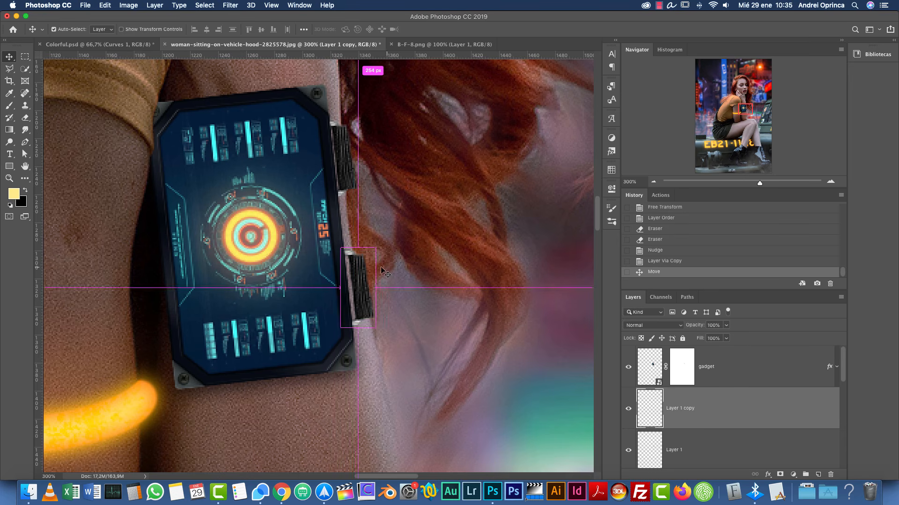
{"action": "key", "text": "super+t"}
{"action": "left_click_drag", "start_coordinate": [384, 238], "coordinate": [380, 237]}
{"action": "key", "text": "Left"}
{"action": "key", "text": "Return"}
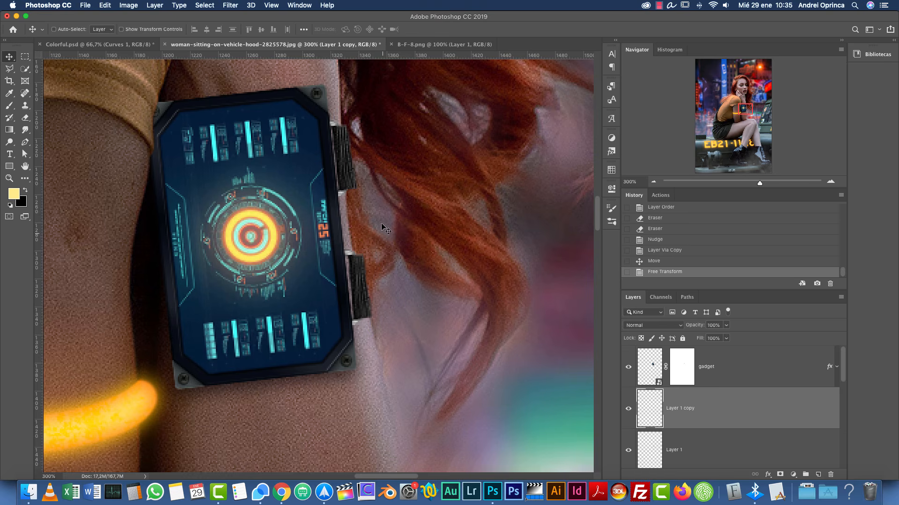
{"action": "key", "text": "super+1"}
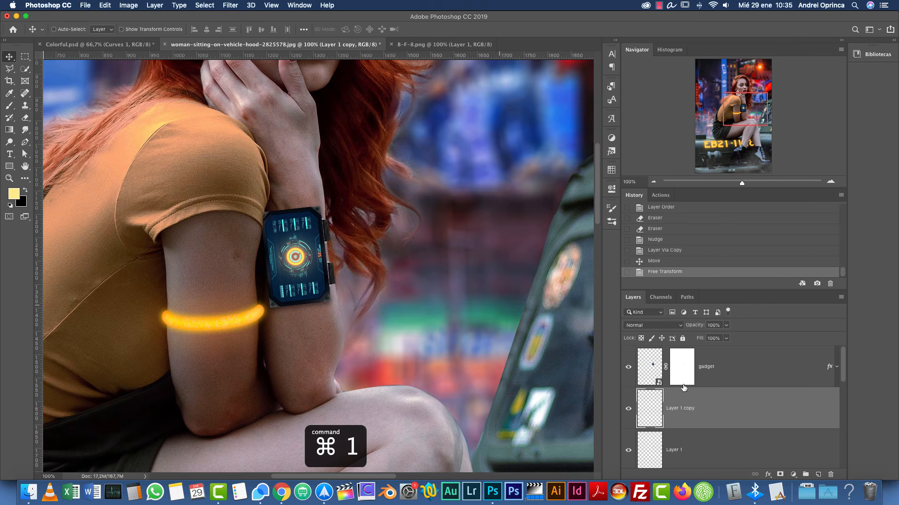
Step: Add a drop shadow to the copied strap piece with angle 0°, distance 3 px and size 5 px, and toggle it to compare
{"action": "double_click", "coordinate": [778, 399]}
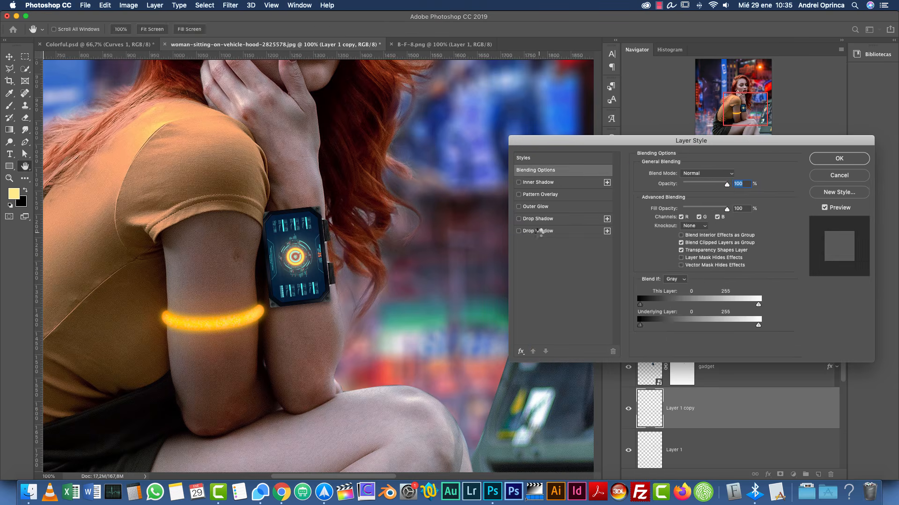
{"action": "left_click", "coordinate": [541, 231]}
{"action": "key", "text": "Tab"}
{"action": "left_click_drag", "start_coordinate": [676, 238], "coordinate": [673, 238]}
{"action": "key", "text": "Tab"}
{"action": "type", "text": "3"}
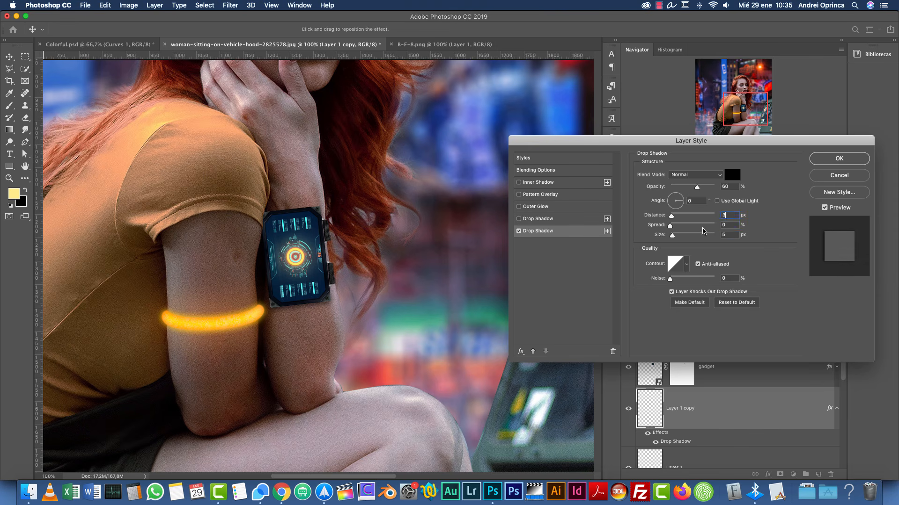
{"action": "double_click", "coordinate": [725, 234]}
{"action": "left_click", "coordinate": [828, 162]}
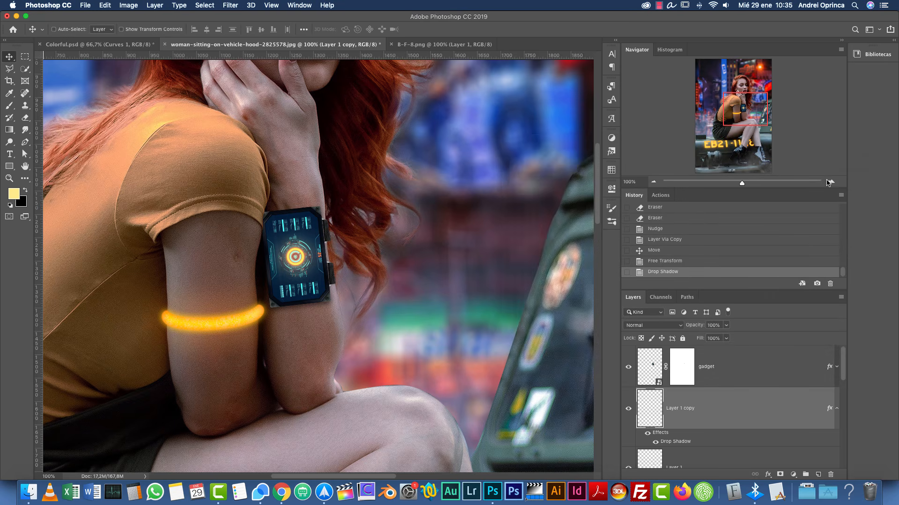
{"action": "left_click", "coordinate": [828, 182]}
{"action": "left_click", "coordinate": [829, 183]}
{"action": "left_click", "coordinate": [646, 433]}
{"action": "left_click", "coordinate": [646, 434]}
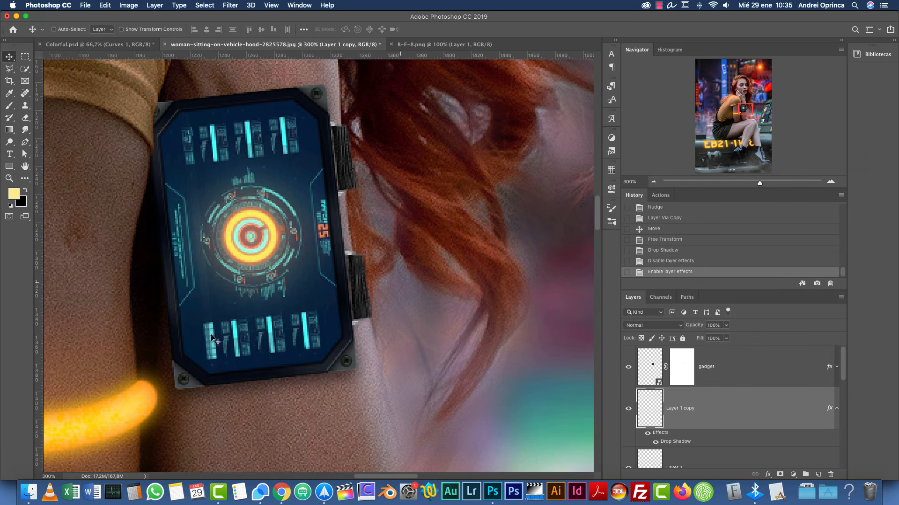
Step: Duplicate the strap piece, rotate the copy by about 180° and place it against the lower part of the gadget's left edge
{"action": "key", "text": "ctrl+j"}
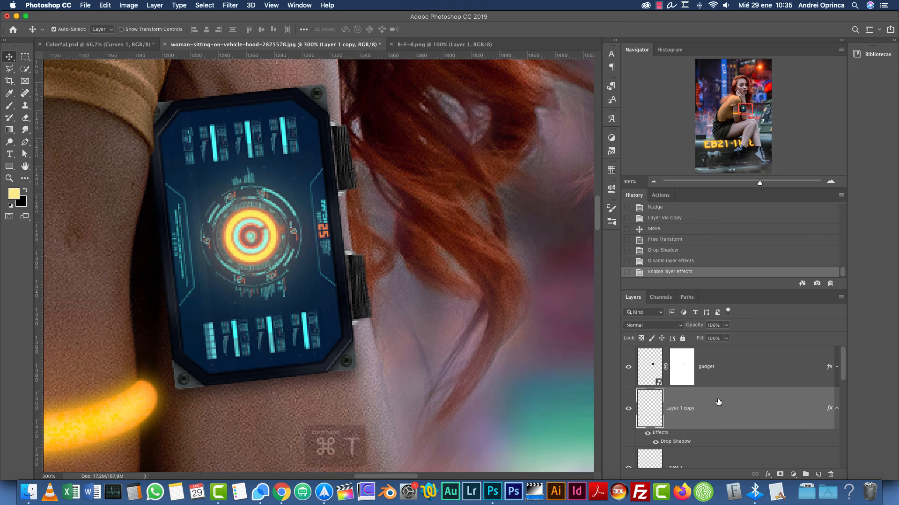
{"action": "key", "text": "ctrl+t"}
{"action": "left_click_drag", "start_coordinate": [418, 269], "coordinate": [294, 322]}
{"action": "left_click_drag", "start_coordinate": [360, 286], "coordinate": [161, 317]}
{"action": "left_click_drag", "start_coordinate": [175, 271], "coordinate": [180, 272]}
{"action": "key", "text": "Right"}
{"action": "key", "text": "Right"}
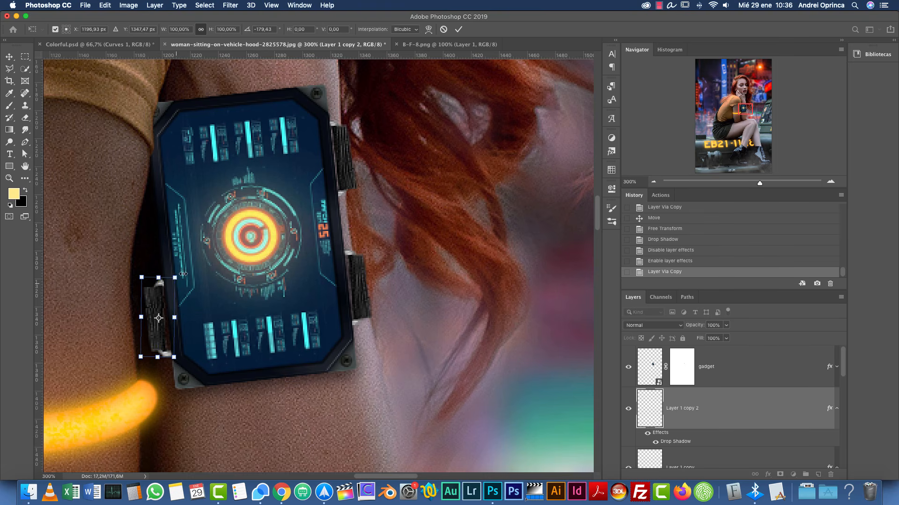
{"action": "key", "text": "Return"}
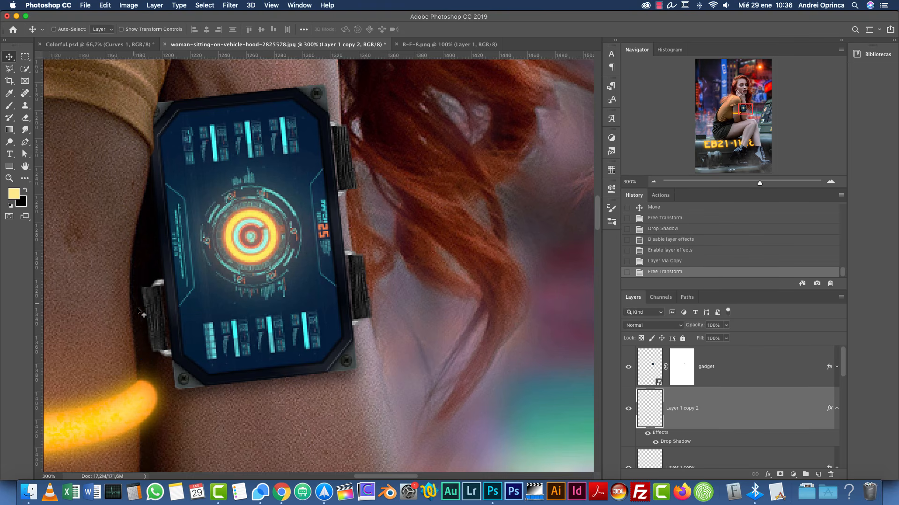
Step: Erase the outer part of the left strap piece so that it follows the arm's edge
{"action": "key", "text": "e"}
{"action": "left_click_drag", "start_coordinate": [134, 277], "coordinate": [136, 302]}
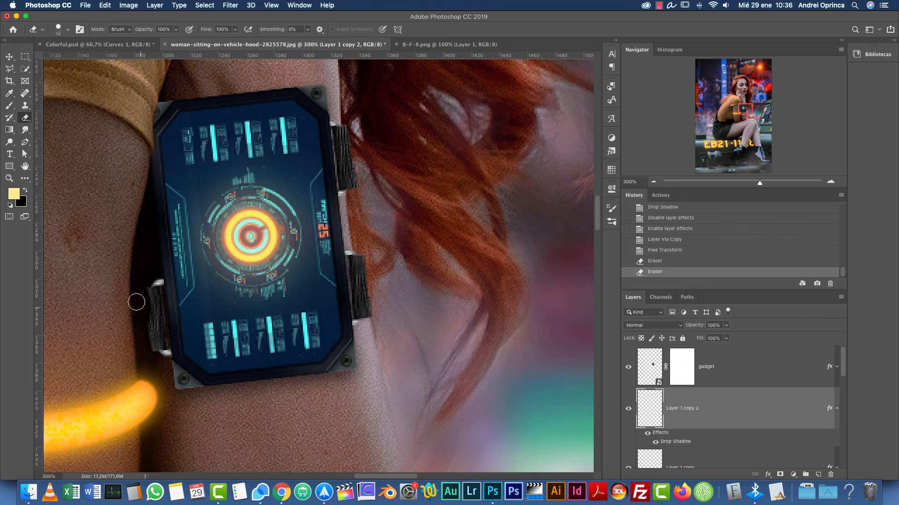
{"action": "key", "text": "super+z"}
{"action": "key", "text": "super+z"}
{"action": "left_click_drag", "start_coordinate": [144, 356], "coordinate": [143, 356]}
{"action": "left_click_drag", "start_coordinate": [136, 283], "coordinate": [145, 315]}
{"action": "left_click_drag", "start_coordinate": [152, 347], "coordinate": [153, 315]}
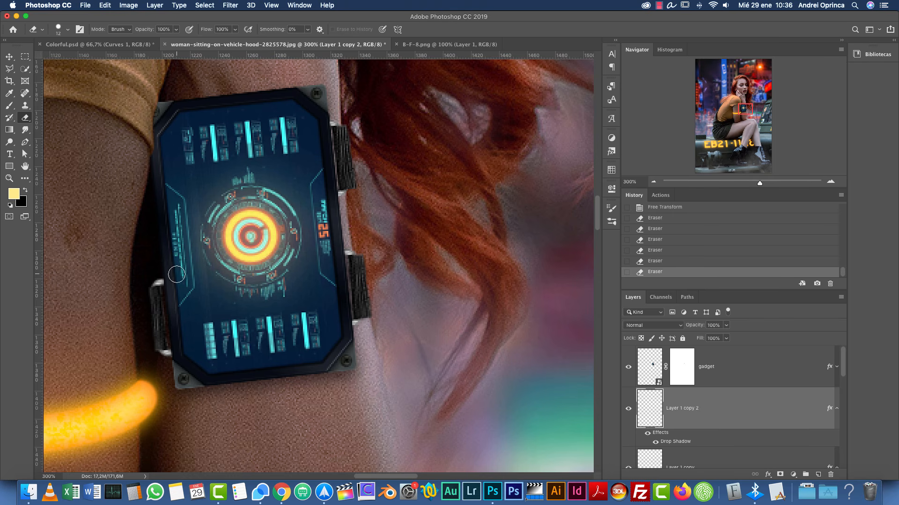
Step: Nudge the left strap piece right against the gadget and adjust its tilt slightly to fit
{"action": "key", "text": "v"}
{"action": "key", "text": "Right"}
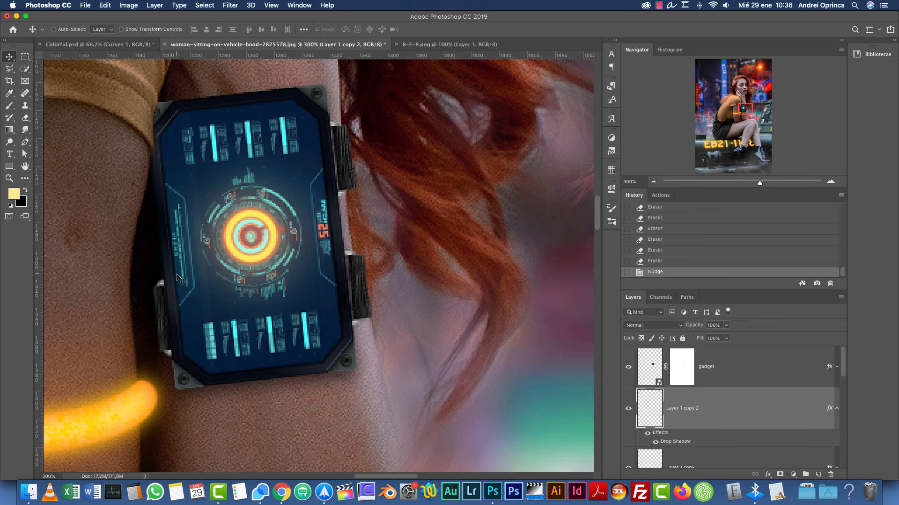
{"action": "key", "text": "super+t"}
{"action": "left_click_drag", "start_coordinate": [187, 270], "coordinate": [188, 259]}
{"action": "key", "text": "Return"}
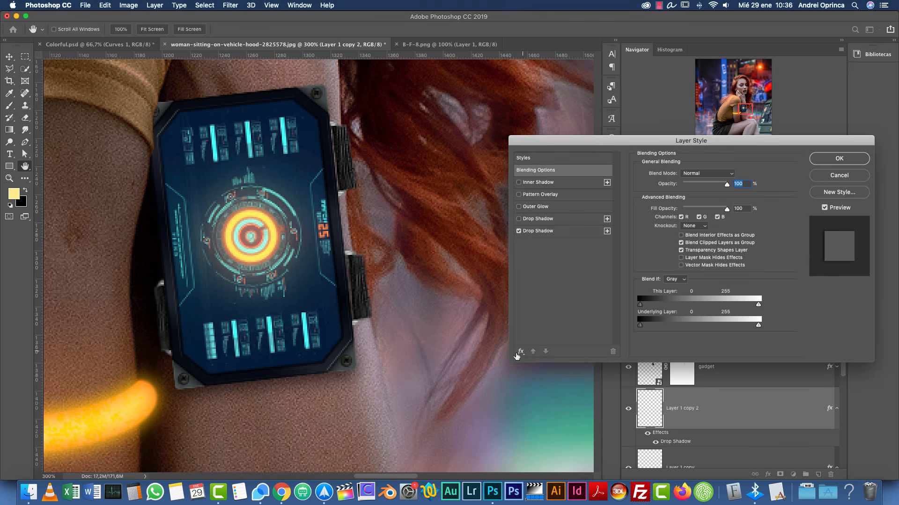
Step: Add a gray Color Overlay in Multiply mode at 100% opacity to the left strap piece and check the gadget at 100% zoom
{"action": "left_click", "coordinate": [519, 352]}
{"action": "left_click", "coordinate": [554, 413]}
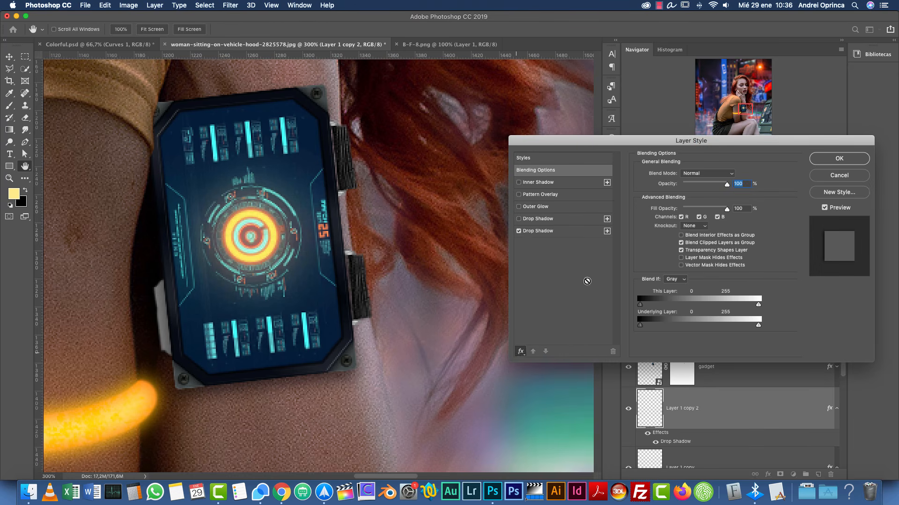
{"action": "left_click", "coordinate": [689, 176]}
{"action": "left_click", "coordinate": [688, 201]}
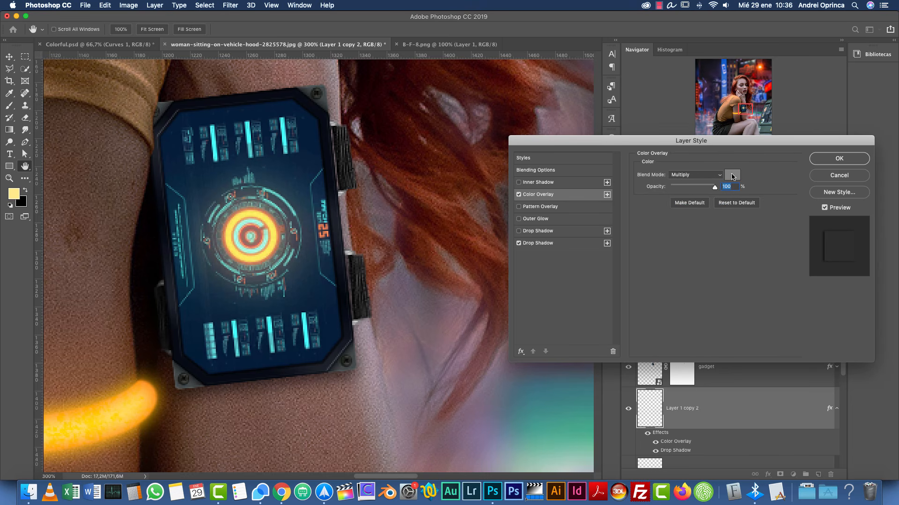
{"action": "key", "text": "Return"}
{"action": "key", "text": "cmd+1"}
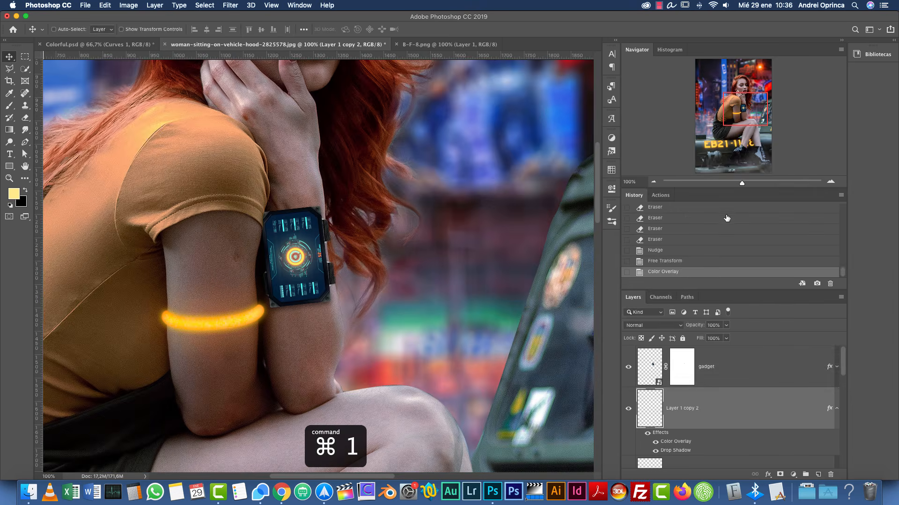
Step: Switch to the Colorful.psd document and examine the finished gadget on the woman's wrist
{"action": "left_click", "coordinate": [140, 44]}
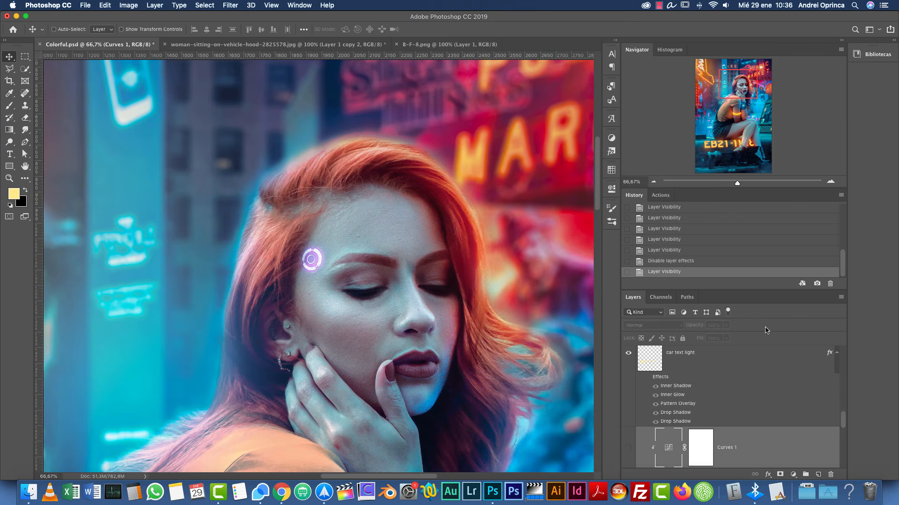
{"action": "scroll", "coordinate": [842, 425], "scroll_direction": "up", "scroll_amount": 5}
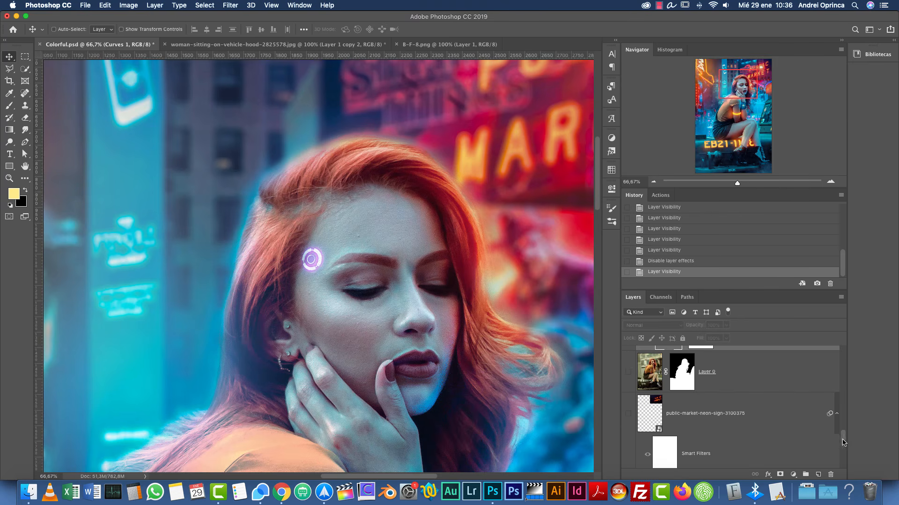
{"action": "scroll", "coordinate": [838, 394], "scroll_direction": "up", "scroll_amount": 3}
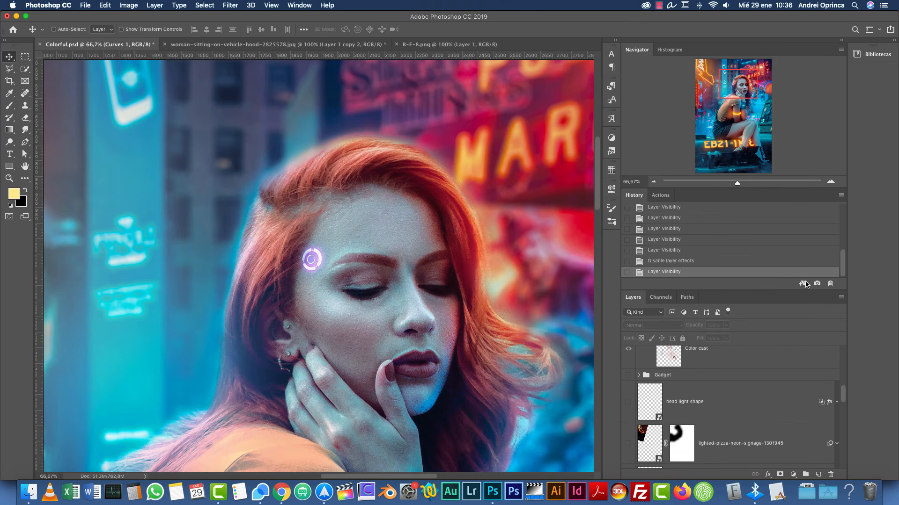
{"action": "left_click_drag", "start_coordinate": [751, 121], "coordinate": [746, 105]}
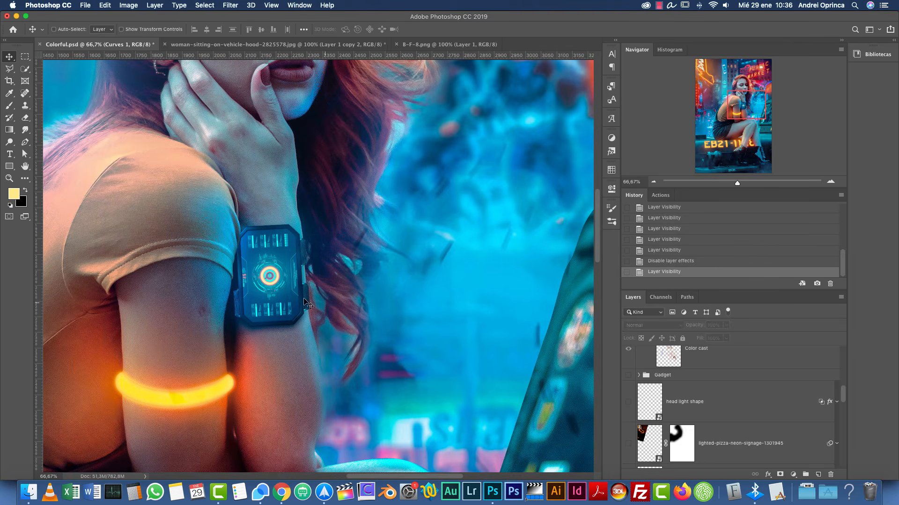
{"action": "left_click", "coordinate": [301, 311], "text": "super"}
Step: Hide Layer 9 in Colorful.psd and show all the other layers
{"action": "left_click", "coordinate": [628, 367]}
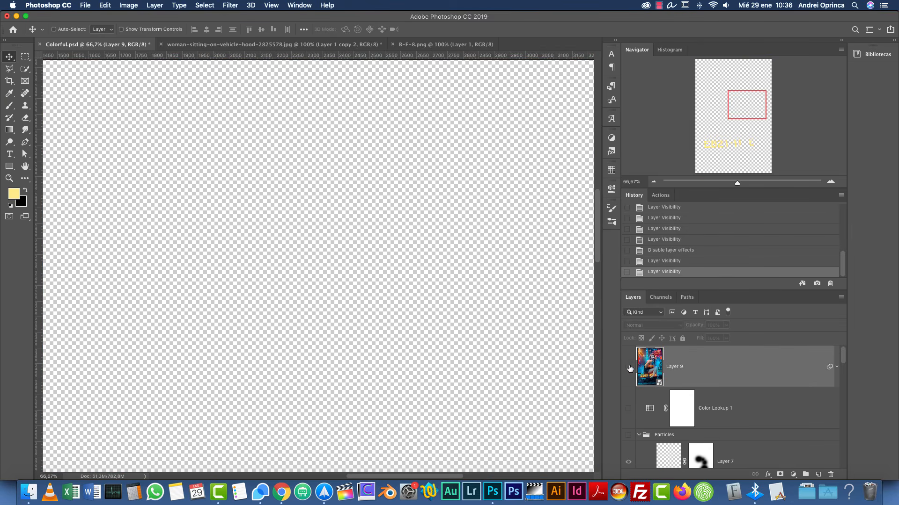
{"action": "right_click", "coordinate": [629, 366]}
{"action": "left_click", "coordinate": [654, 378]}
{"action": "right_click", "coordinate": [628, 366]}
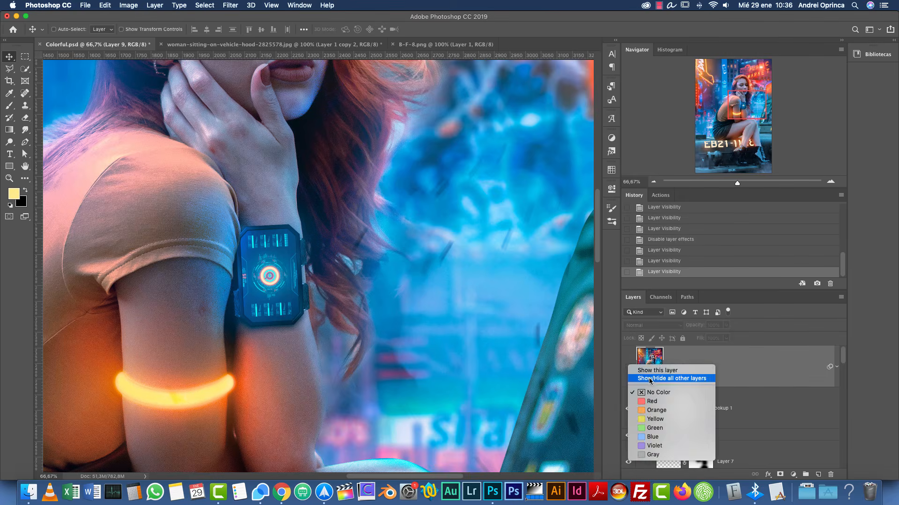
{"action": "left_click", "coordinate": [654, 378]}
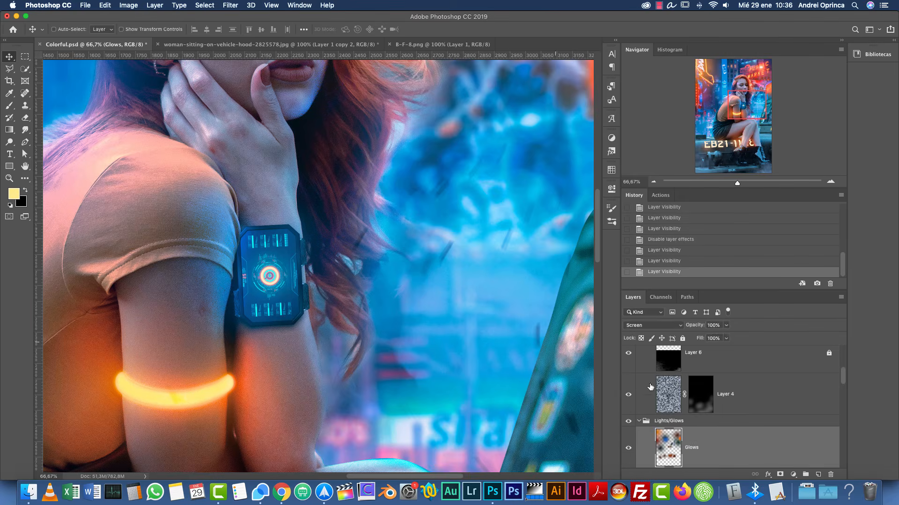
Step: Hide the Glows layer, select the Gadget layer on the wrist and toggle its visibility to compare
{"action": "left_click", "coordinate": [630, 448]}
{"action": "left_click", "coordinate": [301, 293], "text": "super"}
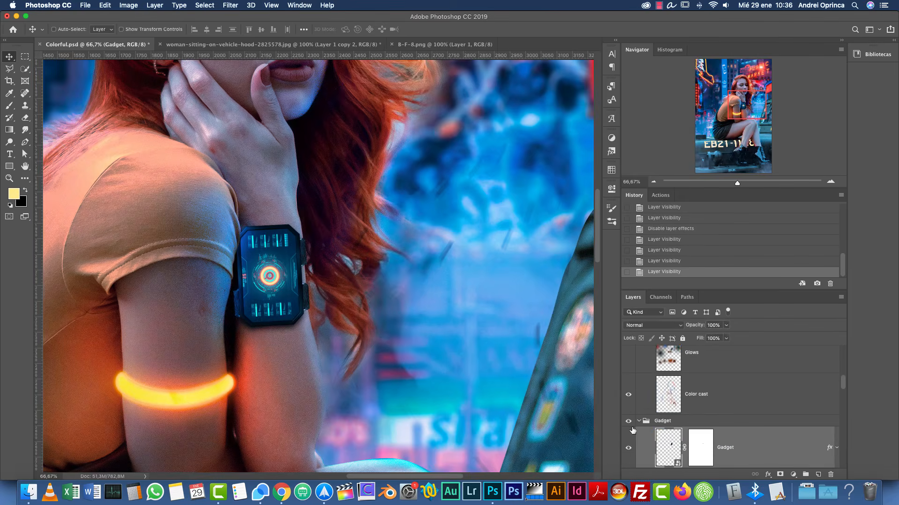
{"action": "left_click", "coordinate": [628, 448]}
{"action": "left_click", "coordinate": [628, 448]}
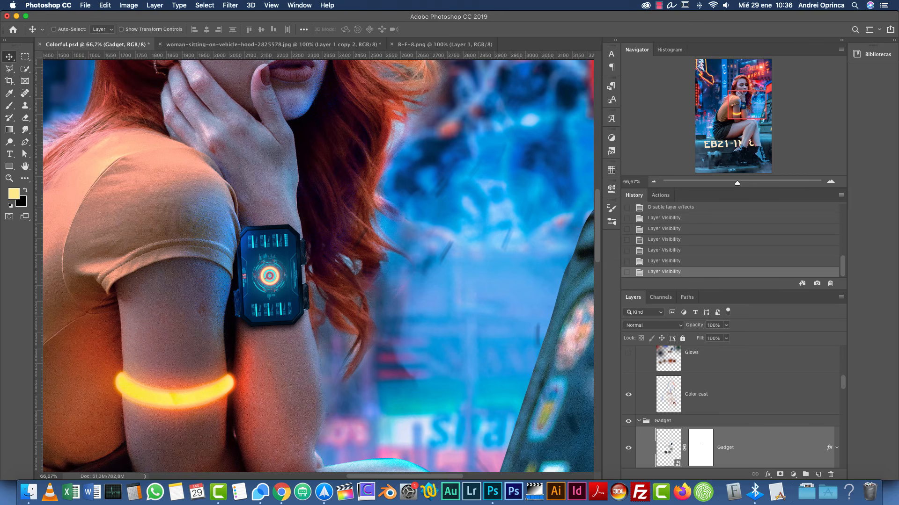
Step: Open the Gadget smart object's contents and isolate the three corner plates in the lowest layers
{"action": "double_click", "coordinate": [674, 451]}
{"action": "left_click_drag", "start_coordinate": [841, 393], "coordinate": [848, 483]}
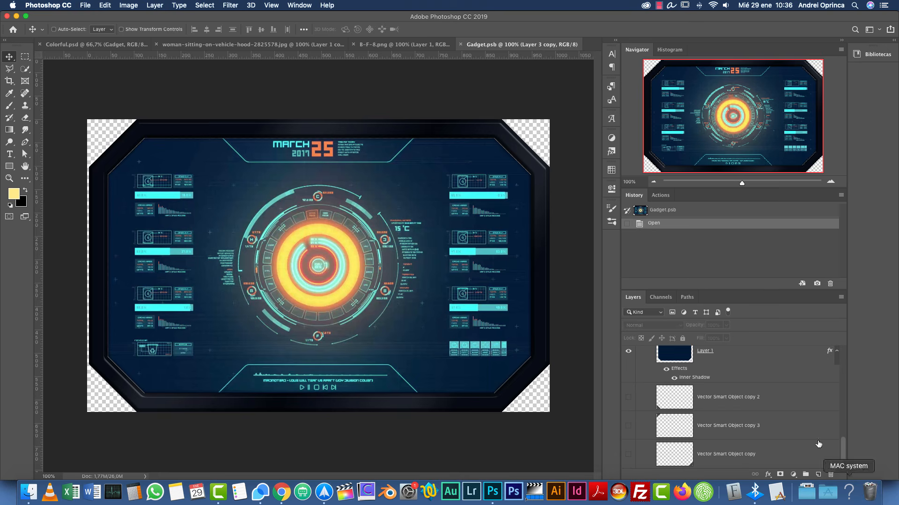
{"action": "left_click", "coordinate": [629, 454], "text": "alt"}
{"action": "left_click", "coordinate": [628, 426]}
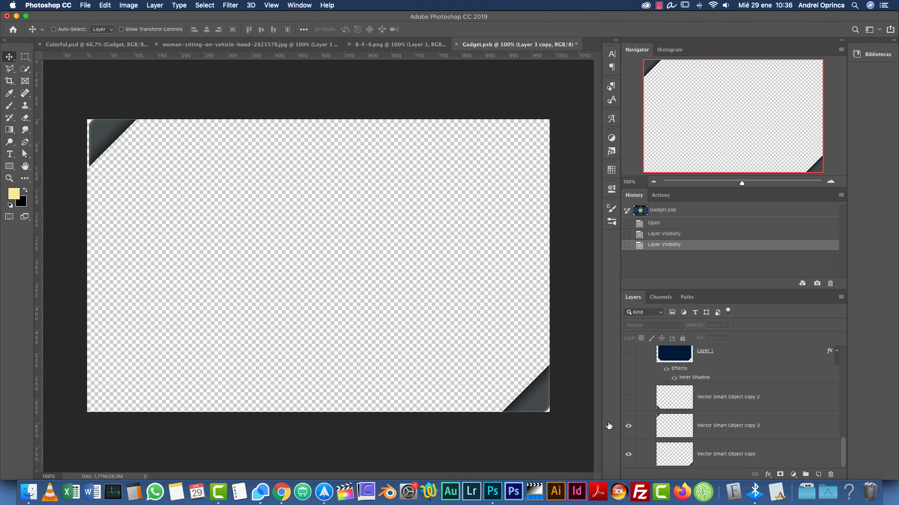
{"action": "left_click", "coordinate": [628, 399]}
Step: Show the dark blue screen base on Layer 1 and the interface graphics on Layer 2, undoing any layer reordering
{"action": "left_click", "coordinate": [628, 352]}
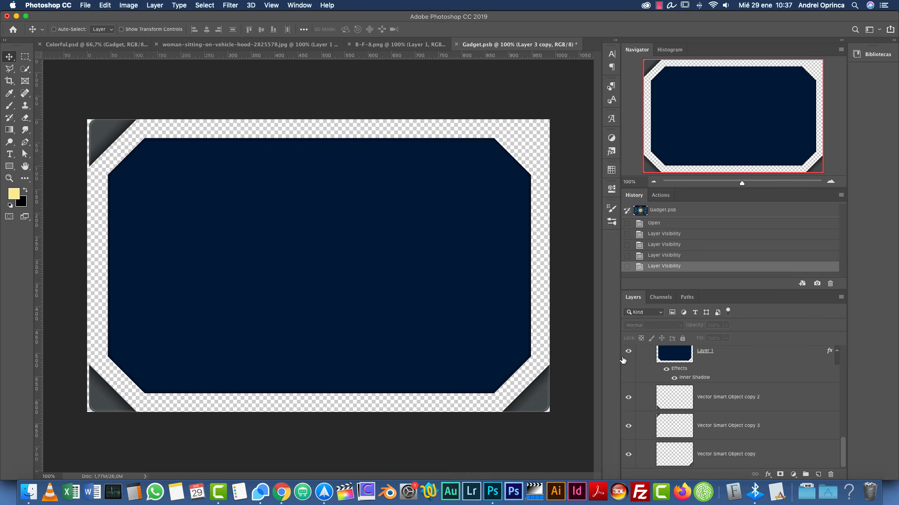
{"action": "left_click_drag", "start_coordinate": [676, 358], "coordinate": [683, 410]}
{"action": "key", "text": "super+z"}
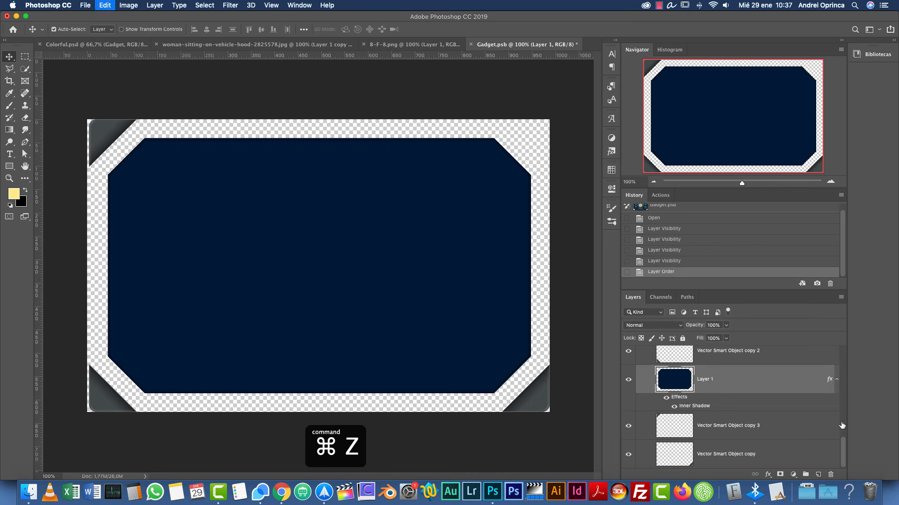
{"action": "scroll", "coordinate": [845, 427], "scroll_direction": "up", "scroll_amount": 2}
{"action": "left_click", "coordinate": [628, 428]}
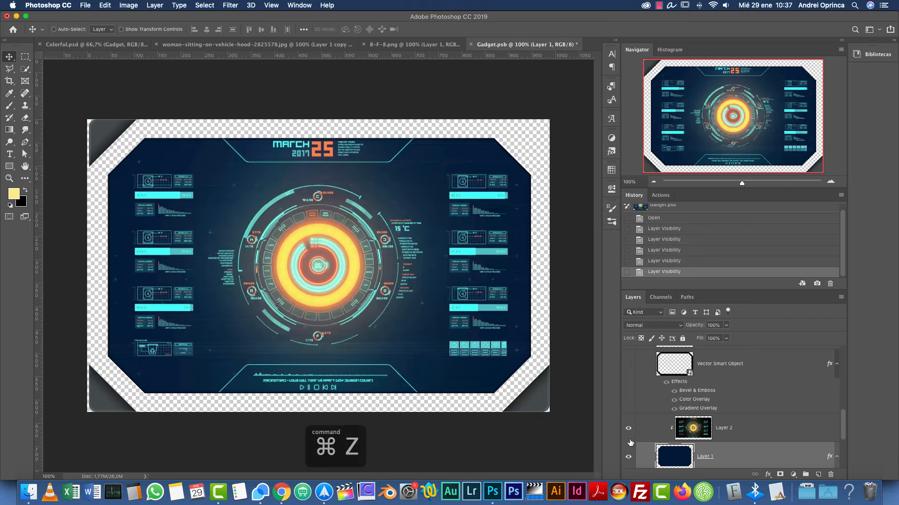
{"action": "left_click", "coordinate": [736, 428]}
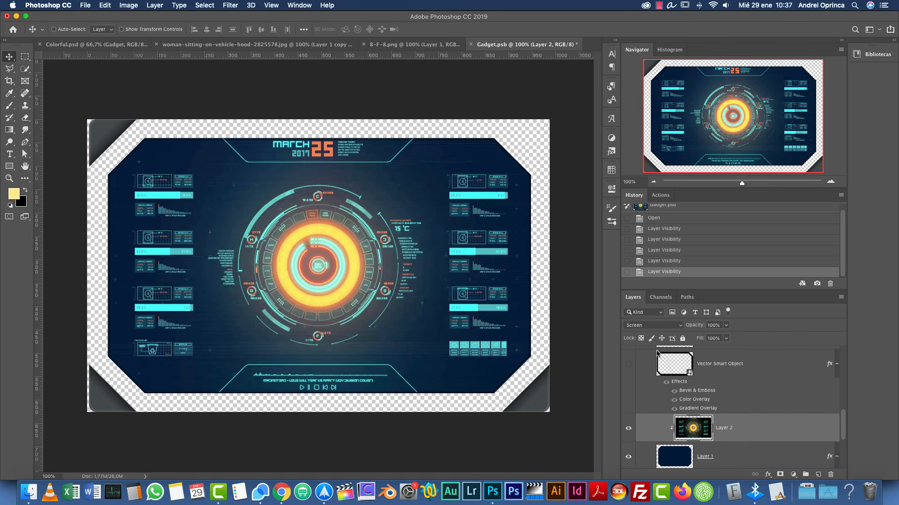
Step: Show the black frame layer and compare it with its layer effects off, on its own and among the other layers
{"action": "left_click", "coordinate": [628, 365]}
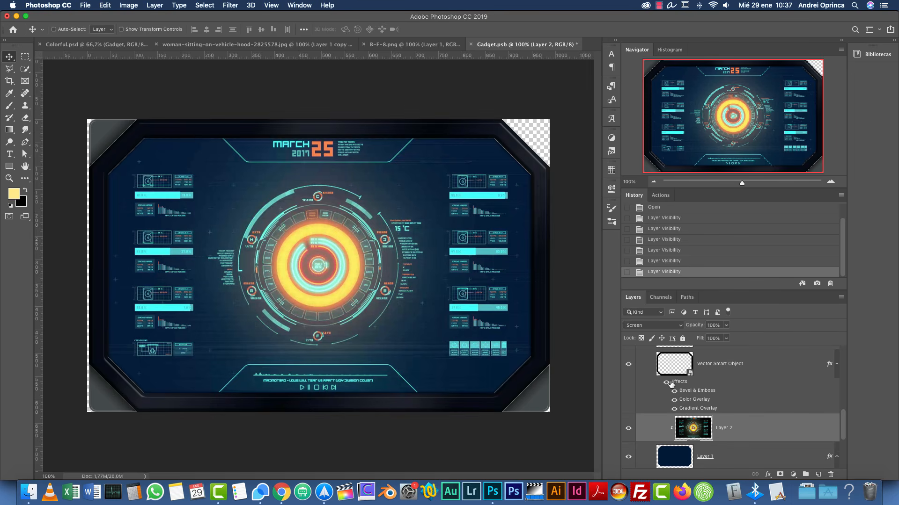
{"action": "left_click", "coordinate": [655, 382]}
{"action": "left_click", "coordinate": [628, 365], "text": "alt"}
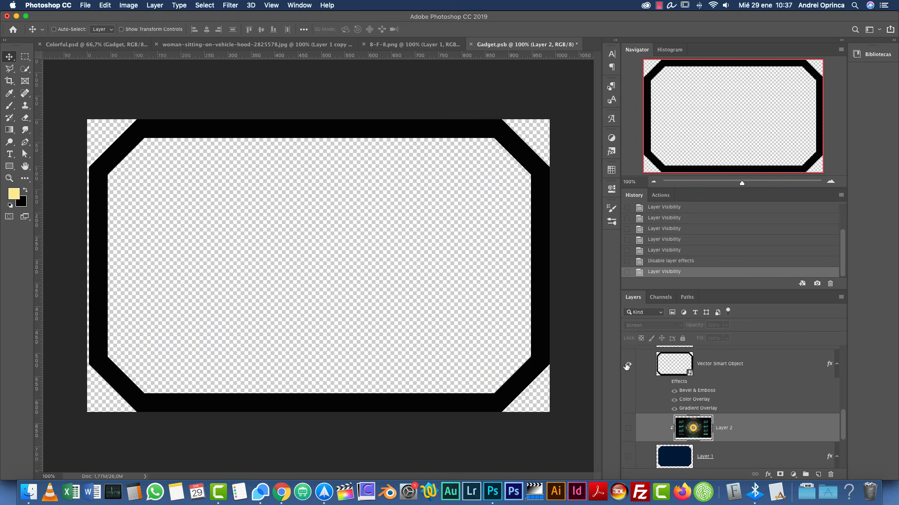
{"action": "left_click", "coordinate": [628, 365], "text": "alt"}
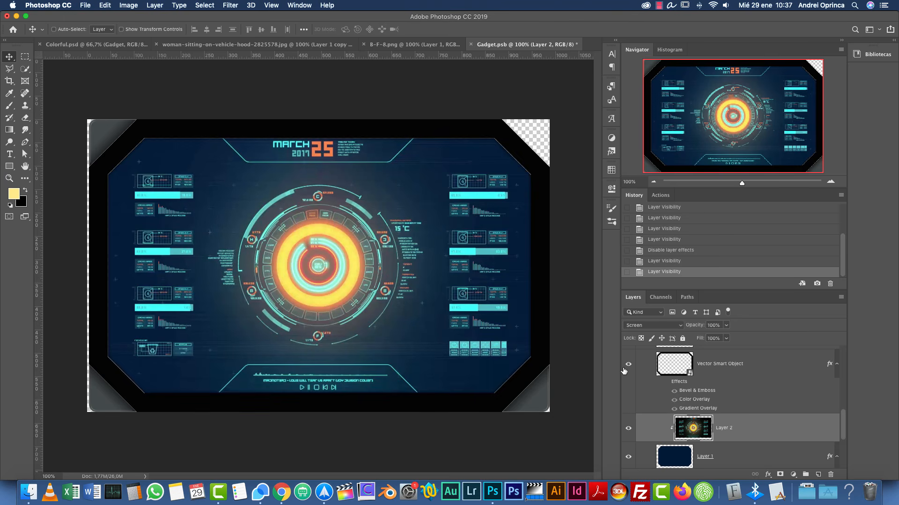
{"action": "left_click", "coordinate": [666, 382]}
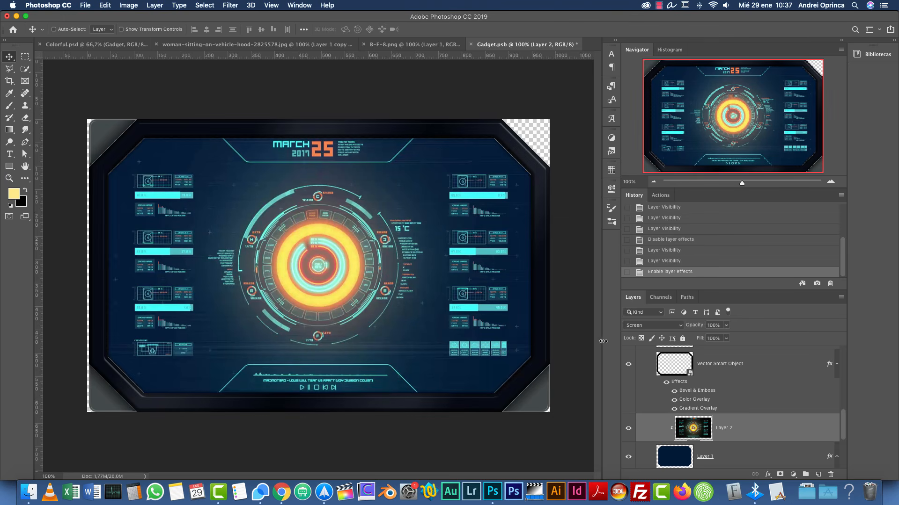
Step: Toggle the frame's Bevel & Emboss, Color Overlay and Gradient Overlay effects one by one to examine what each contributes
{"action": "left_click", "coordinate": [673, 391]}
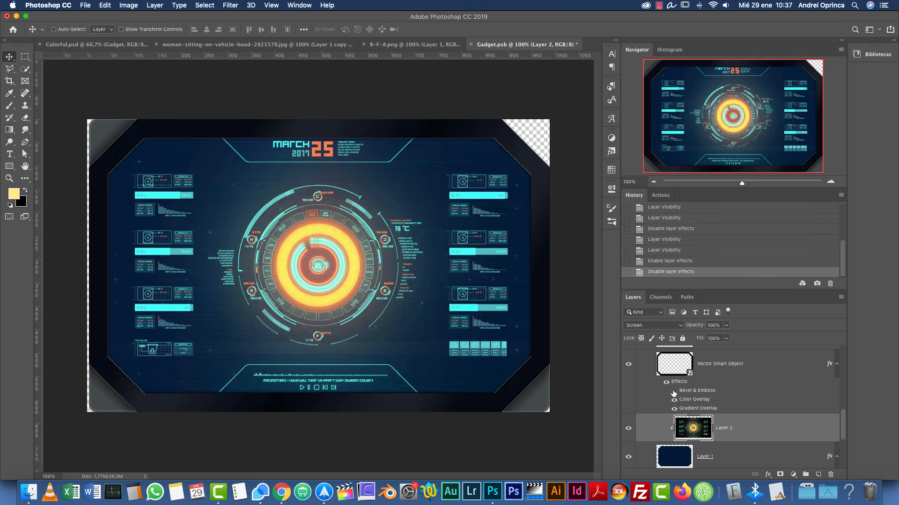
{"action": "left_click", "coordinate": [674, 391]}
{"action": "left_click", "coordinate": [675, 401]}
{"action": "left_click", "coordinate": [674, 400]}
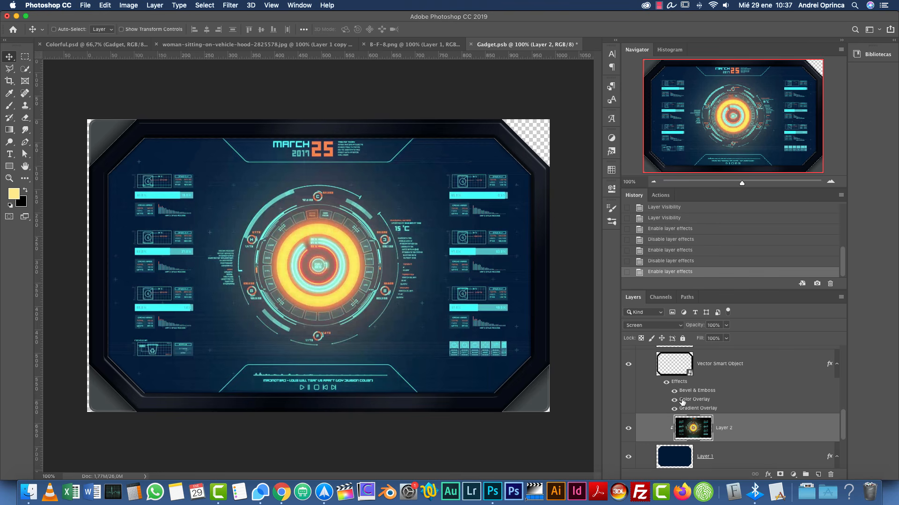
{"action": "left_click", "coordinate": [673, 409]}
{"action": "left_click", "coordinate": [674, 409]}
Step: Show the missing upper corner plate and the first three corner screws on Layer 3 and its copies
{"action": "left_click_drag", "start_coordinate": [844, 414], "coordinate": [841, 399]}
{"action": "left_click", "coordinate": [628, 409]}
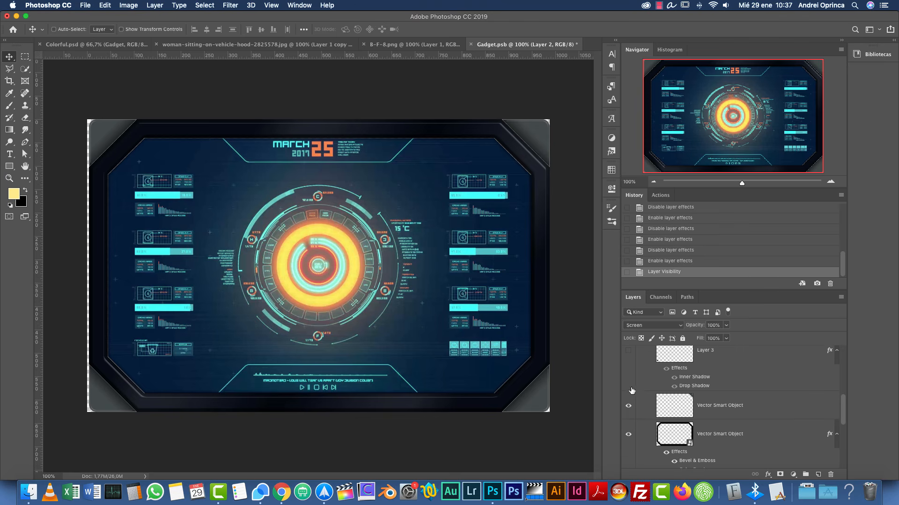
{"action": "left_click", "coordinate": [628, 352]}
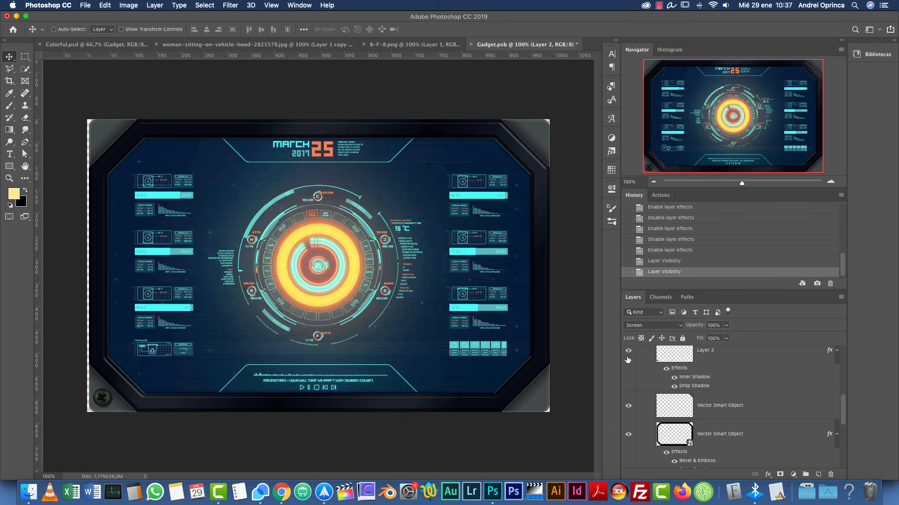
{"action": "left_click_drag", "start_coordinate": [841, 403], "coordinate": [842, 382]}
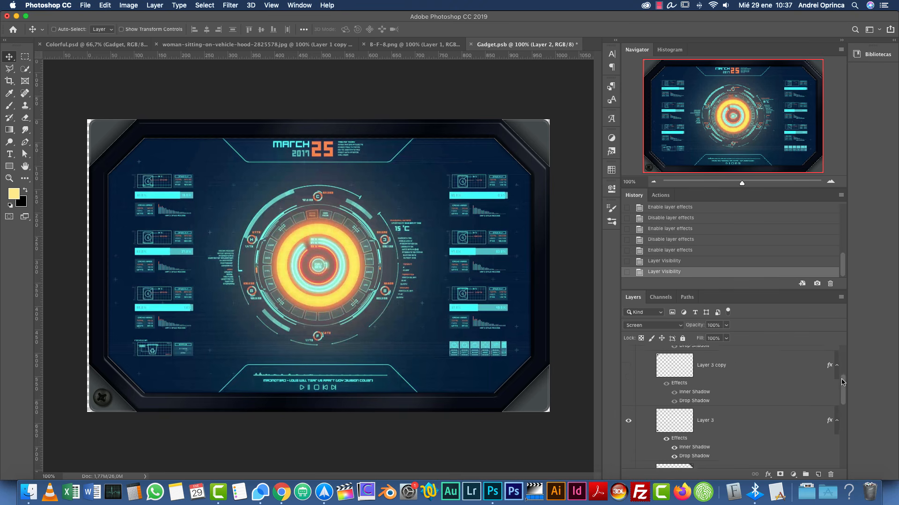
{"action": "left_click", "coordinate": [628, 377]}
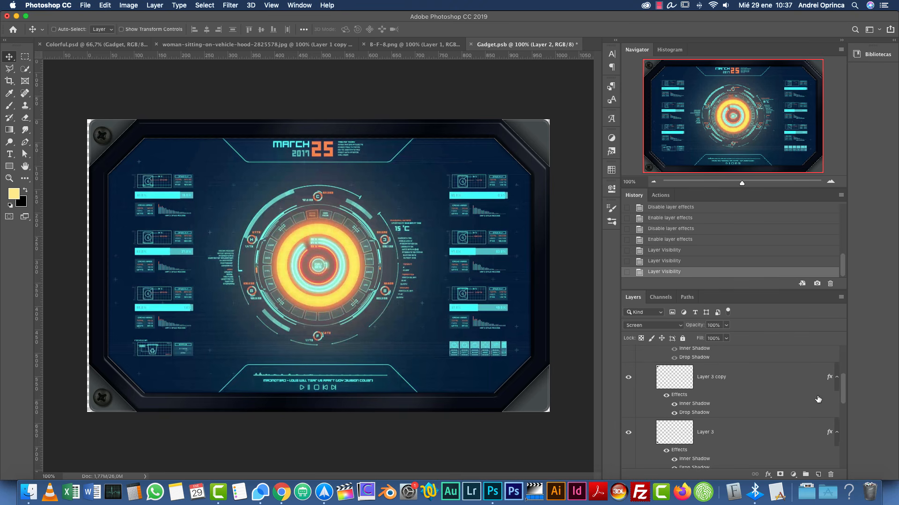
{"action": "left_click_drag", "start_coordinate": [845, 382], "coordinate": [845, 365]}
{"action": "left_click", "coordinate": [629, 389]}
Step: Show the fourth corner screw layer and compare the screw with its layer effects off and on
{"action": "scroll", "coordinate": [637, 375], "scroll_direction": "up", "scroll_amount": 3}
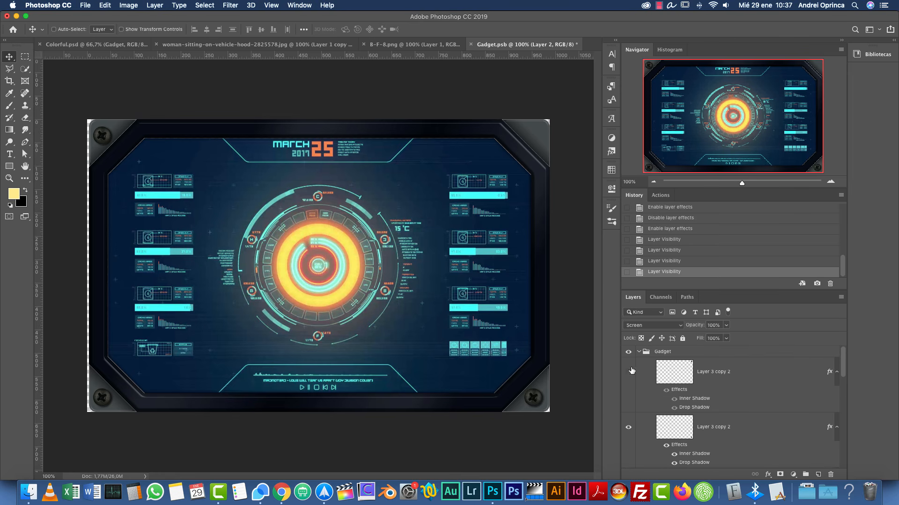
{"action": "left_click", "coordinate": [628, 372]}
{"action": "left_click", "coordinate": [666, 391]}
{"action": "left_click", "coordinate": [666, 390]}
{"action": "left_click", "coordinate": [666, 390]}
{"action": "left_click", "coordinate": [666, 391]}
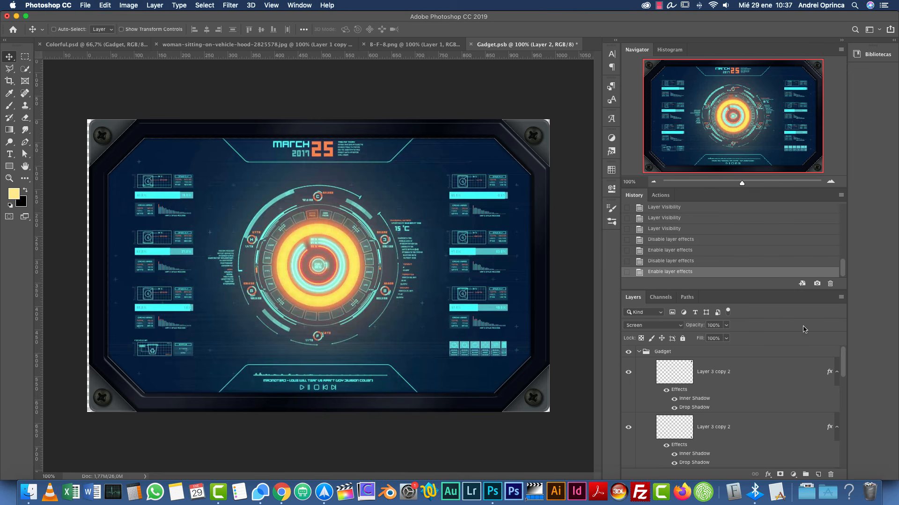
Step: Collapse the Gadget group, close Gadget.psb without saving the changes, and close B-F-8.png
{"action": "left_click", "coordinate": [639, 352]}
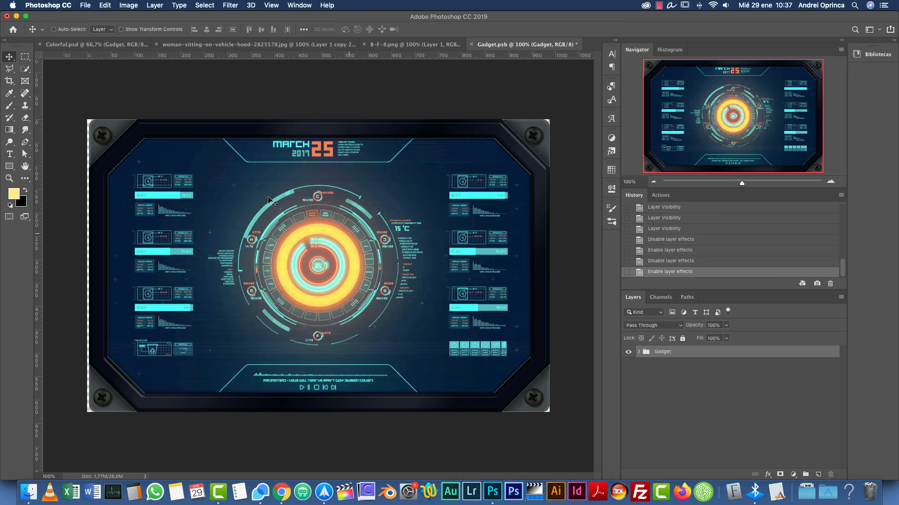
{"action": "key", "text": "super+w"}
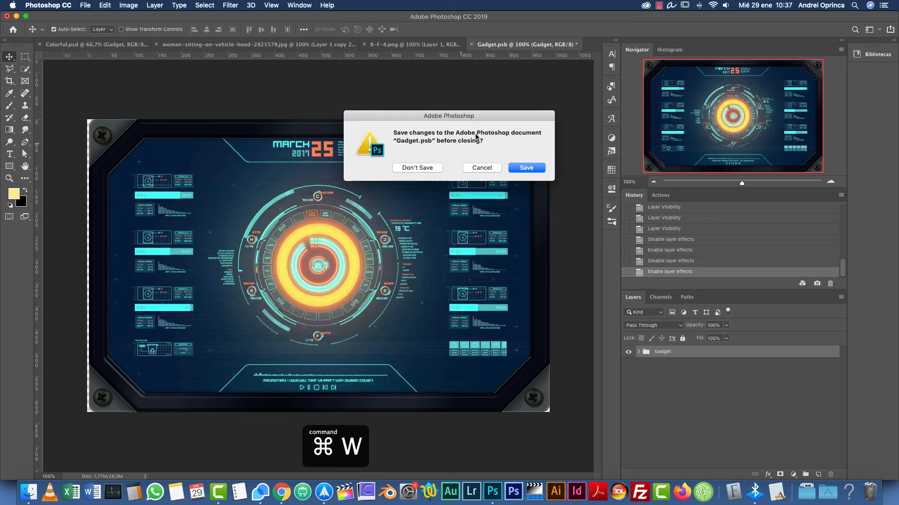
{"action": "left_click", "coordinate": [427, 169]}
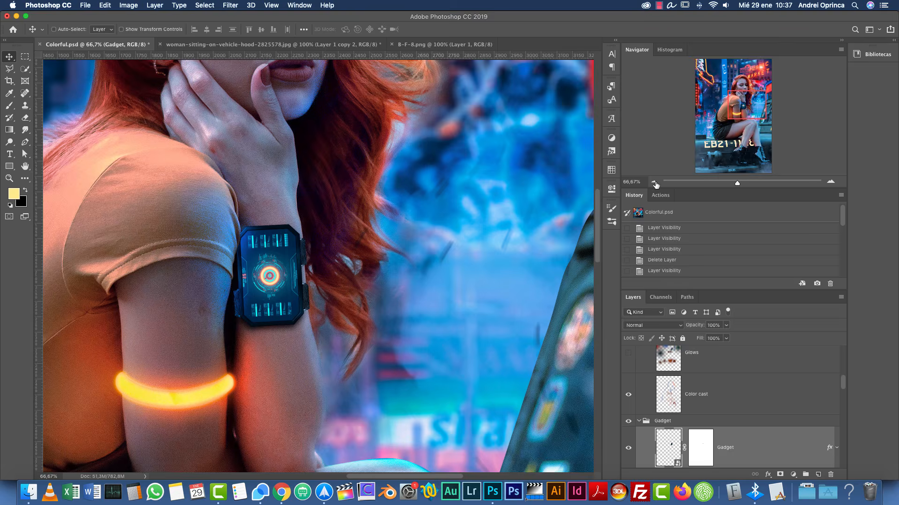
{"action": "left_click", "coordinate": [374, 45]}
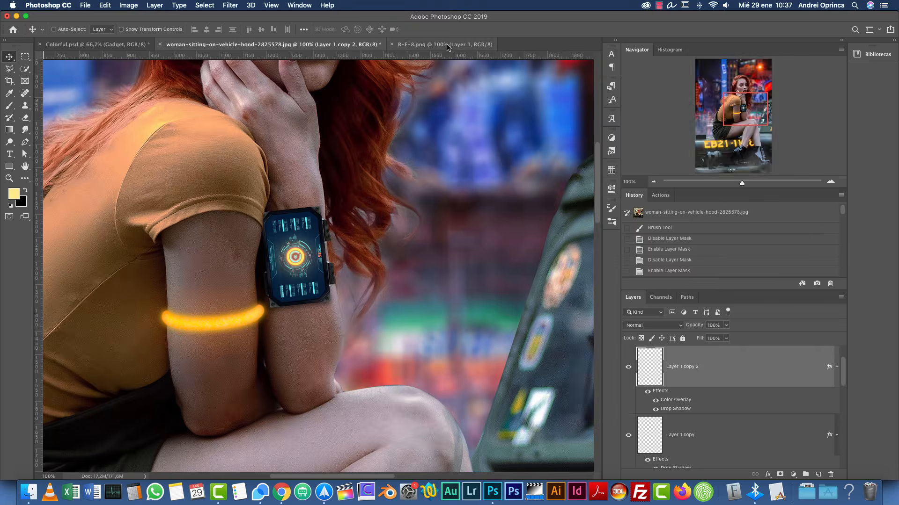
{"action": "left_click", "coordinate": [417, 46]}
{"action": "key", "text": "super+w"}
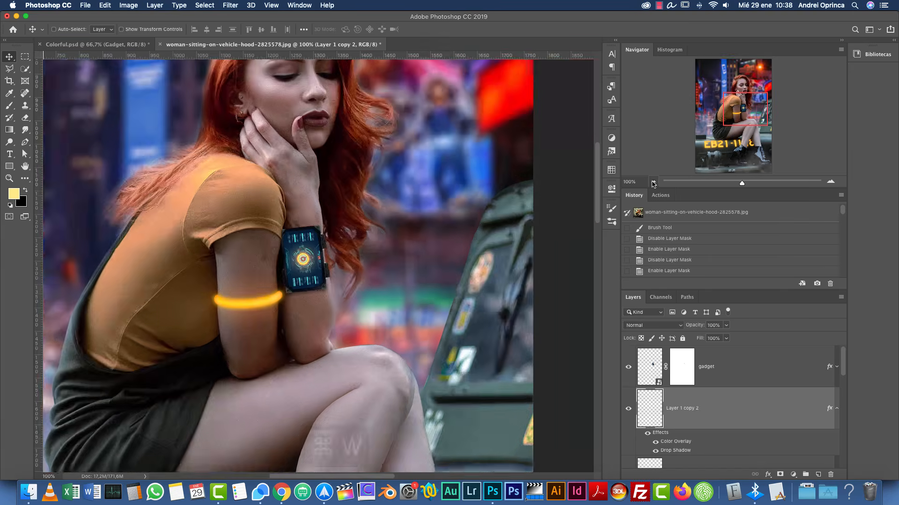
Step: Group the gadget layer with the strap layers and Layer 1 in the woman-sitting-on-vehicle composite, naming the group "gadget"
{"action": "left_click", "coordinate": [653, 182]}
{"action": "left_click", "coordinate": [654, 182]}
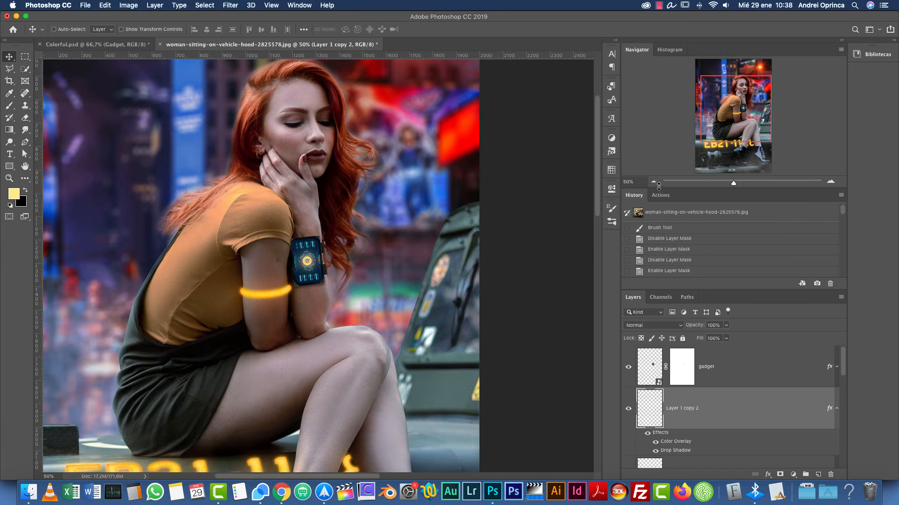
{"action": "left_click", "coordinate": [653, 182]}
{"action": "left_click_drag", "start_coordinate": [727, 119], "coordinate": [727, 120]}
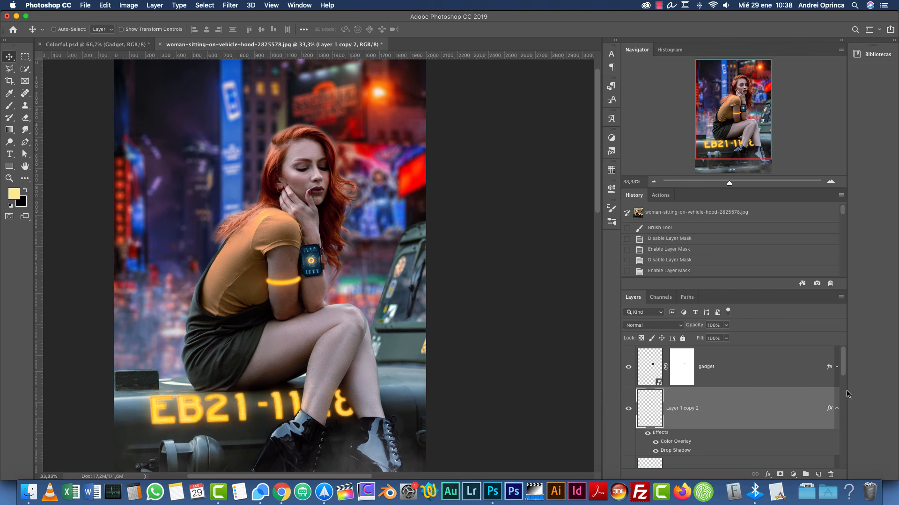
{"action": "left_click", "coordinate": [837, 405]}
{"action": "left_click_drag", "start_coordinate": [844, 359], "coordinate": [846, 405]}
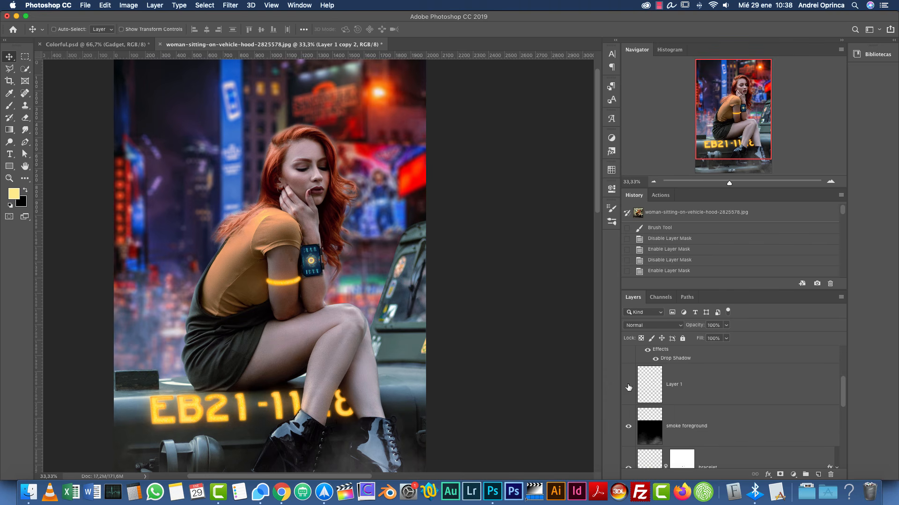
{"action": "left_click", "coordinate": [628, 387]}
{"action": "left_click", "coordinate": [742, 399]}
{"action": "scroll", "coordinate": [844, 370], "scroll_direction": "up", "scroll_amount": 2}
{"action": "scroll", "coordinate": [845, 360], "scroll_direction": "up", "scroll_amount": 2}
{"action": "left_click", "coordinate": [763, 380], "text": "shift"}
{"action": "key", "text": "super+g"}
{"action": "double_click", "coordinate": [662, 353]}
{"action": "type", "text": "gadget"}
{"action": "key", "text": "Return"}
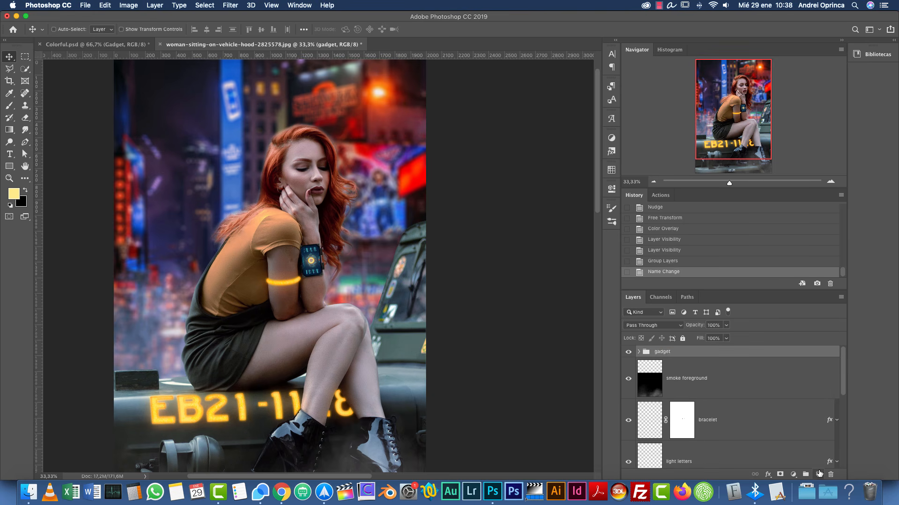
Step: Add a new empty layer above the gadget group
{"action": "left_click", "coordinate": [817, 474]}
{"action": "left_click_drag", "start_coordinate": [413, 156], "coordinate": [426, 196]}
{"action": "key", "text": "ctrl+r"}
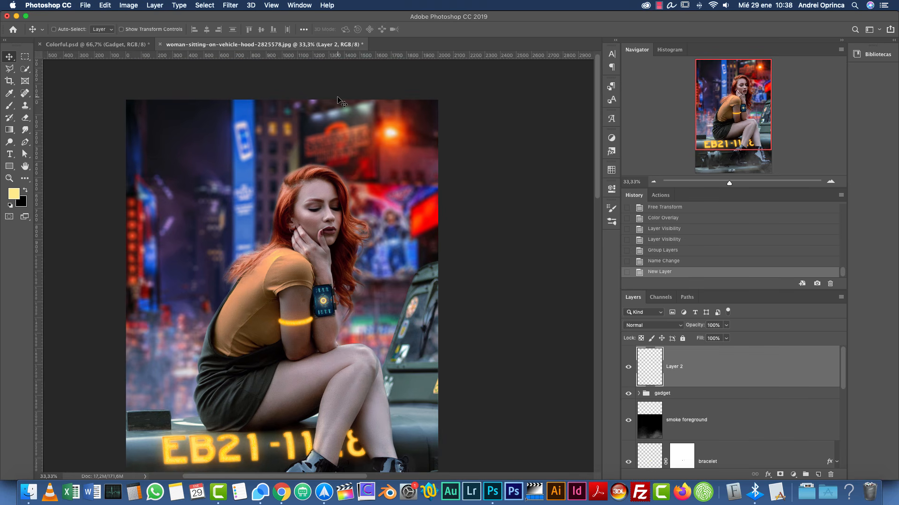
Step: Open public-market-neon-sign-3100375.jpg from the Neons folder
{"action": "key", "text": "super+o"}
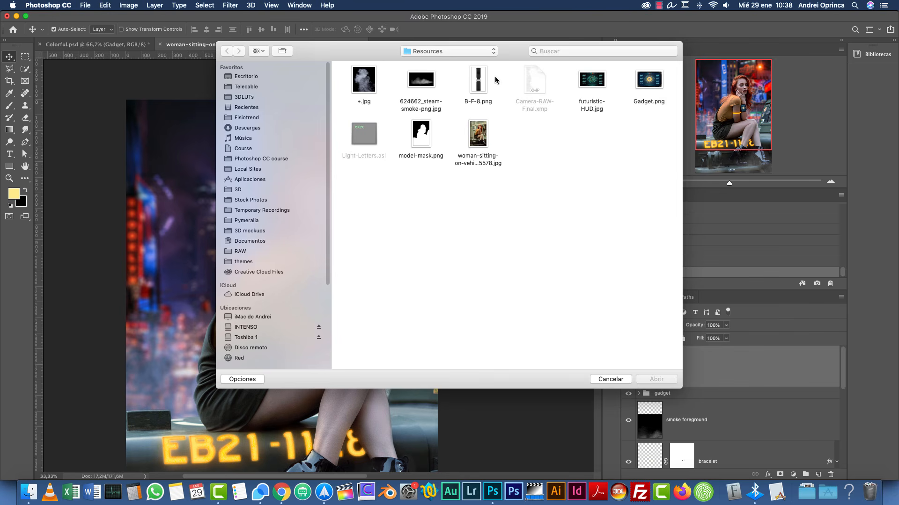
{"action": "left_click", "coordinate": [454, 51]}
{"action": "left_click", "coordinate": [443, 60]}
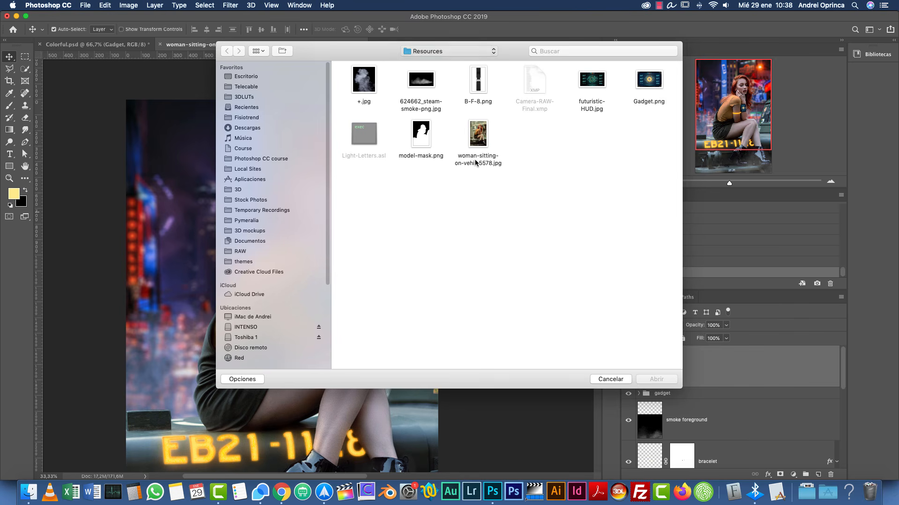
{"action": "double_click", "coordinate": [587, 191]}
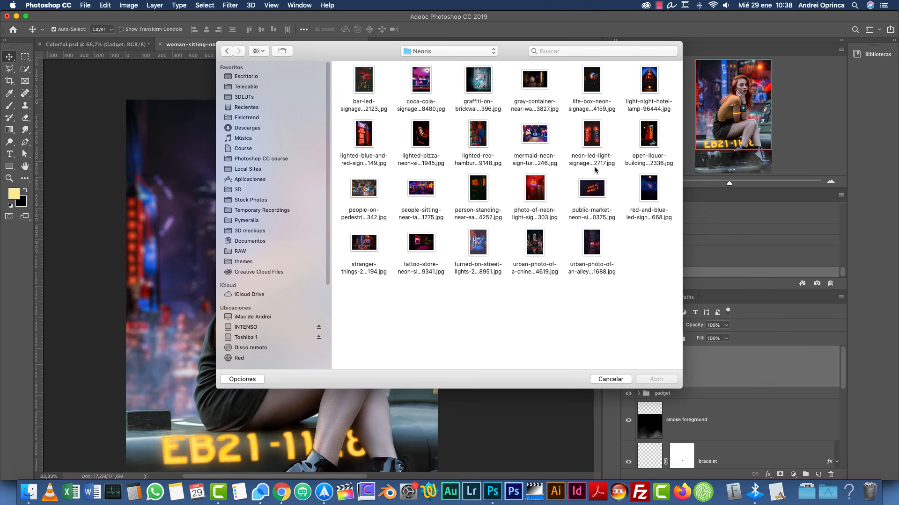
{"action": "left_click", "coordinate": [593, 189]}
{"action": "left_click", "coordinate": [656, 380]}
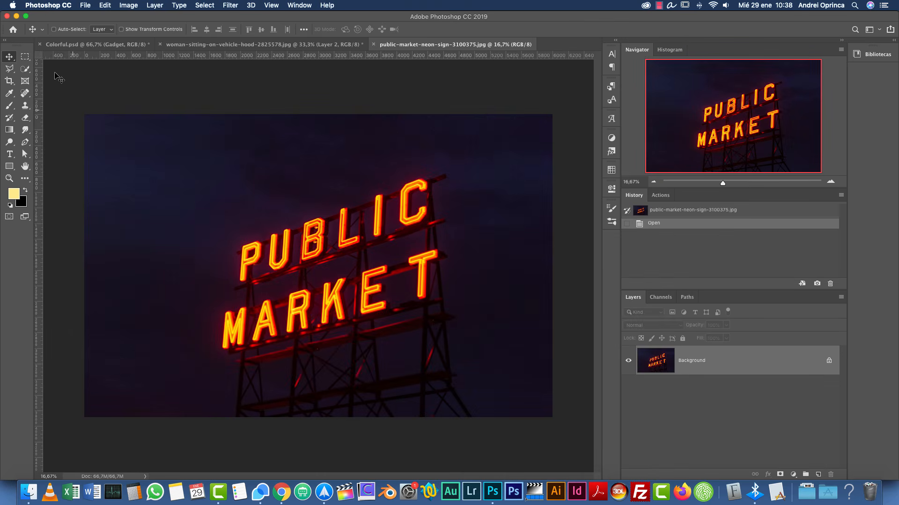
Step: Copy a rectangular area around the PUBLIC MARKET lettering and close the sign photo without saving
{"action": "left_click", "coordinate": [25, 56]}
{"action": "left_click_drag", "start_coordinate": [200, 184], "coordinate": [505, 414]}
{"action": "mouse_move", "coordinate": [459, 333]}
{"action": "left_mouse_down"}
{"action": "mouse_move", "coordinate": [423, 285]}
{"action": "mouse_move", "coordinate": [435, 289]}
{"action": "mouse_move", "coordinate": [431, 310]}
{"action": "left_mouse_up"}
{"action": "key", "text": "super+c"}
{"action": "key", "text": "super+w"}
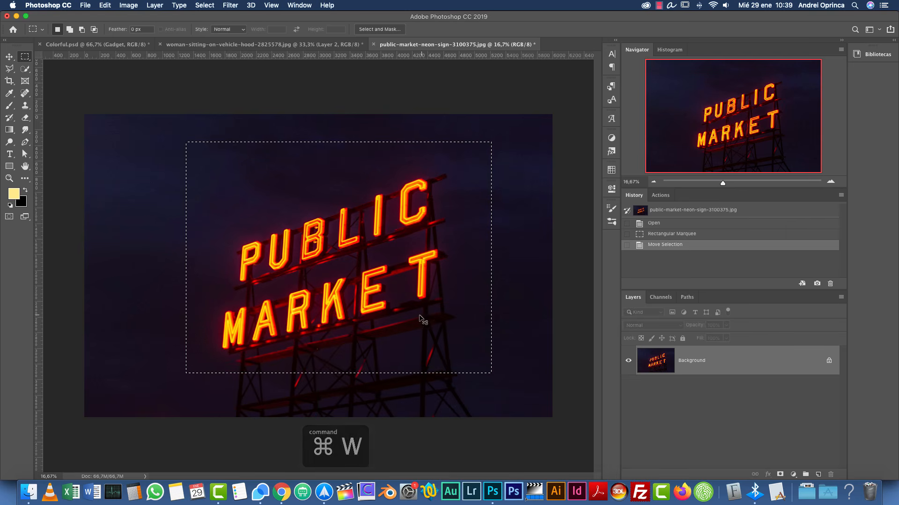
{"action": "left_click", "coordinate": [429, 169]}
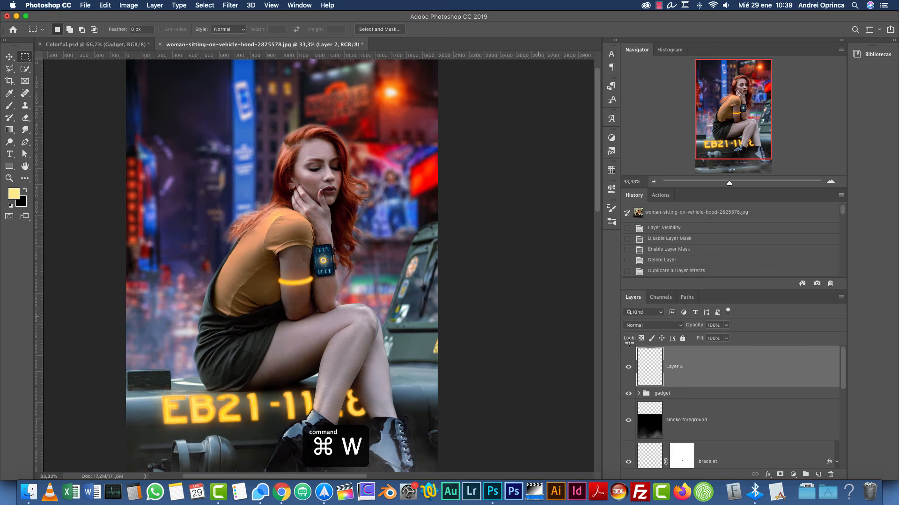
Step: Paste the neon sign into Layer 2 and scale it down to fit the upper right of the composite, around the model's head
{"action": "key", "text": "super+v"}
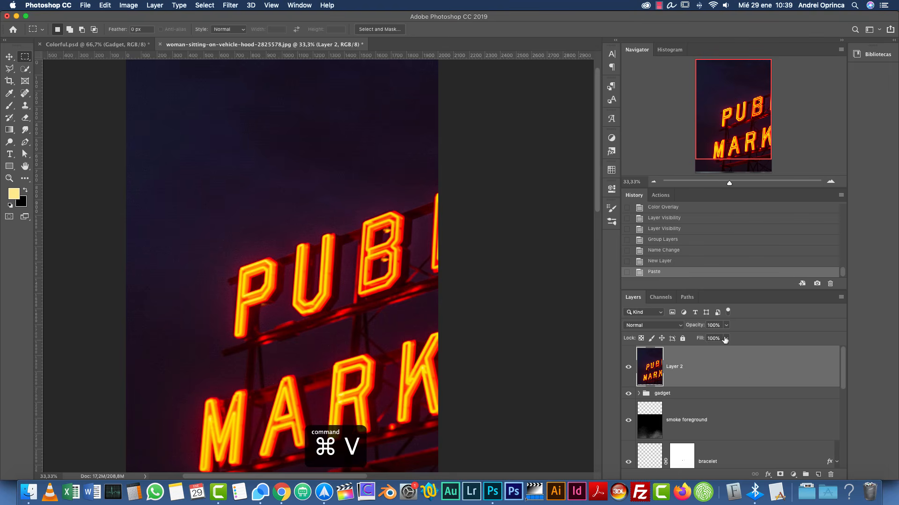
{"action": "left_click", "coordinate": [653, 182]}
{"action": "left_click", "coordinate": [653, 182]}
{"action": "key", "text": "super+t"}
{"action": "left_click_drag", "start_coordinate": [546, 148], "coordinate": [367, 284]}
{"action": "left_click_drag", "start_coordinate": [346, 329], "coordinate": [387, 178]}
{"action": "key", "text": "Return"}
{"action": "key", "text": "m"}
Step: Move the sign layer behind the model, directly above smoke BG, and set its blend mode to Screen
{"action": "left_click_drag", "start_coordinate": [824, 364], "coordinate": [776, 397]}
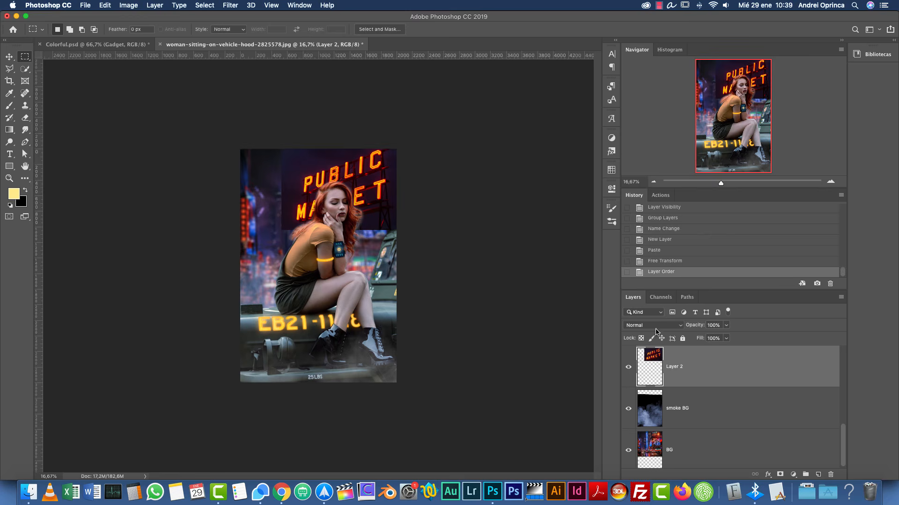
{"action": "left_click", "coordinate": [656, 330]}
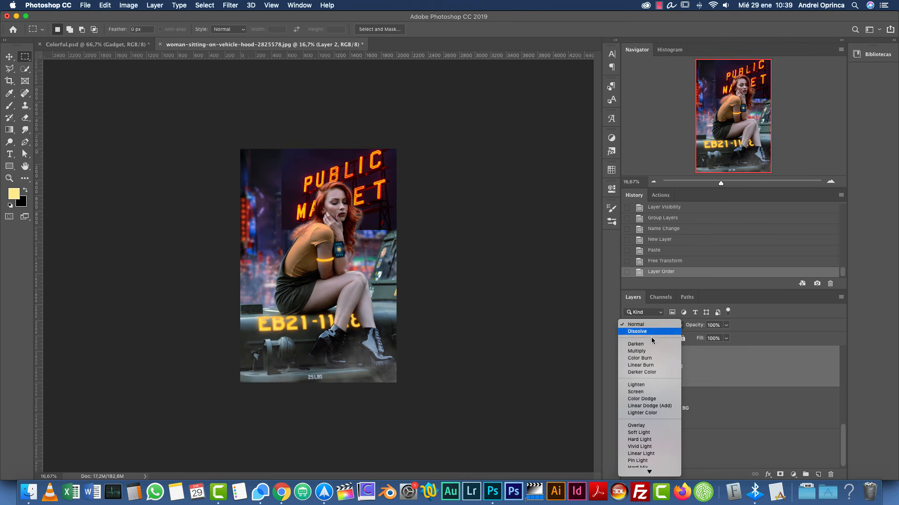
{"action": "left_click", "coordinate": [645, 392]}
Step: Darken the sign layer's background with Levels, setting the black input level to 42 and the midtones to 0.8
{"action": "left_click", "coordinate": [831, 182]}
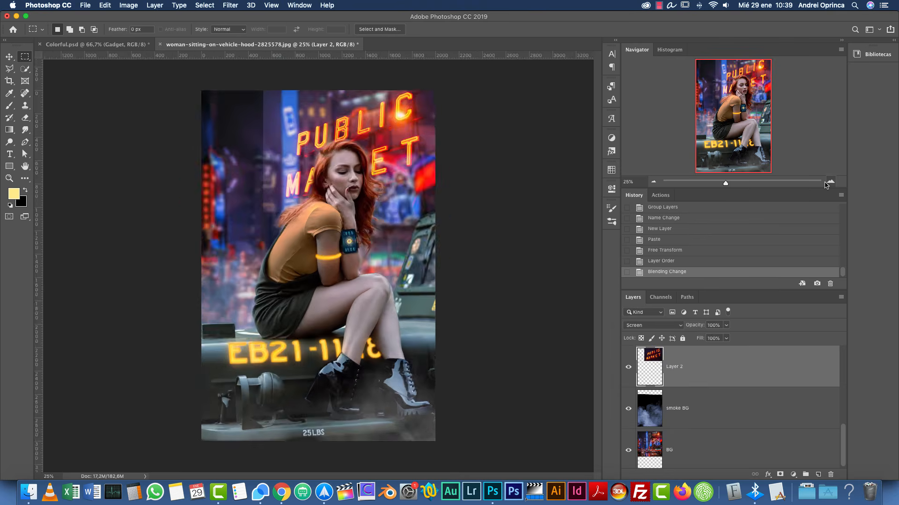
{"action": "left_click", "coordinate": [831, 182]}
{"action": "scroll", "coordinate": [298, 231], "scroll_direction": "up", "scroll_amount": 5}
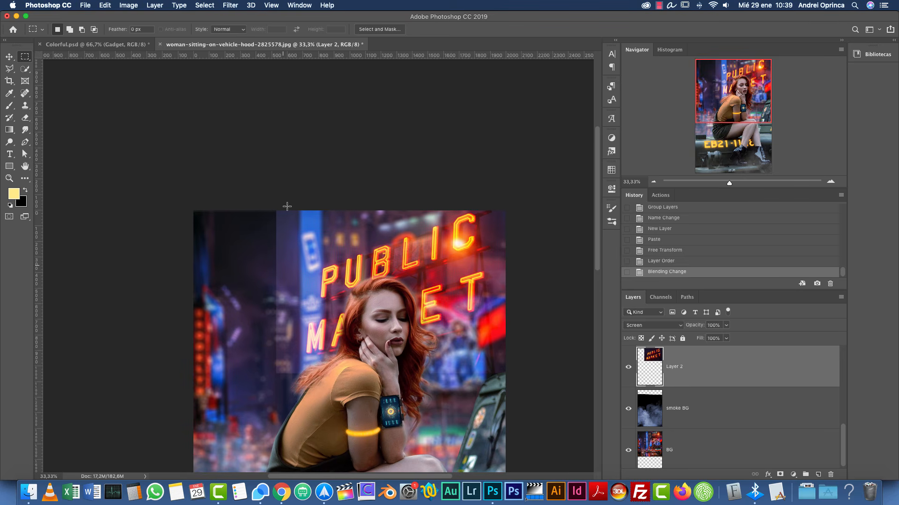
{"action": "key", "text": "super+l"}
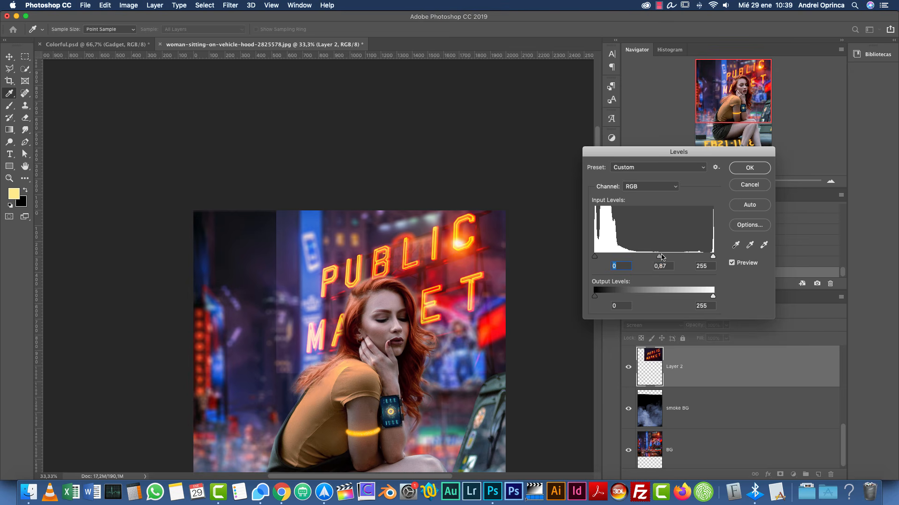
{"action": "left_click_drag", "start_coordinate": [597, 256], "coordinate": [610, 257]}
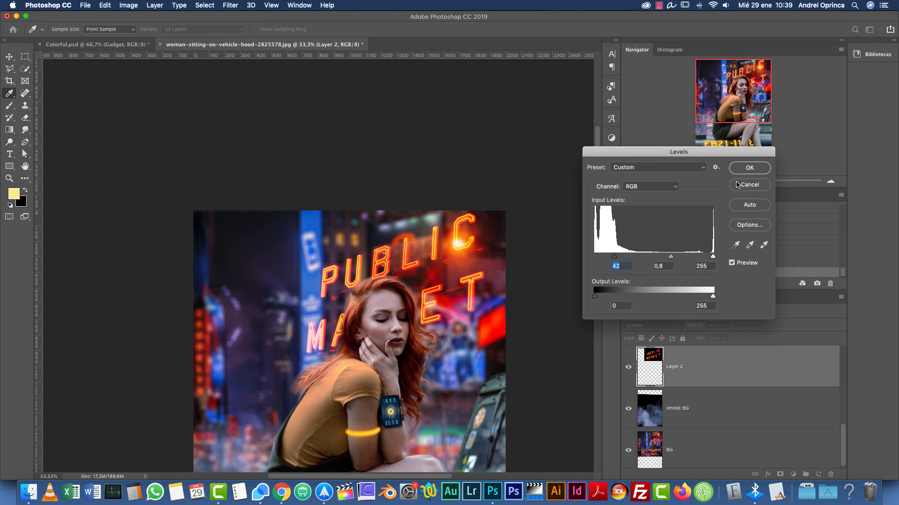
{"action": "left_click", "coordinate": [749, 168]}
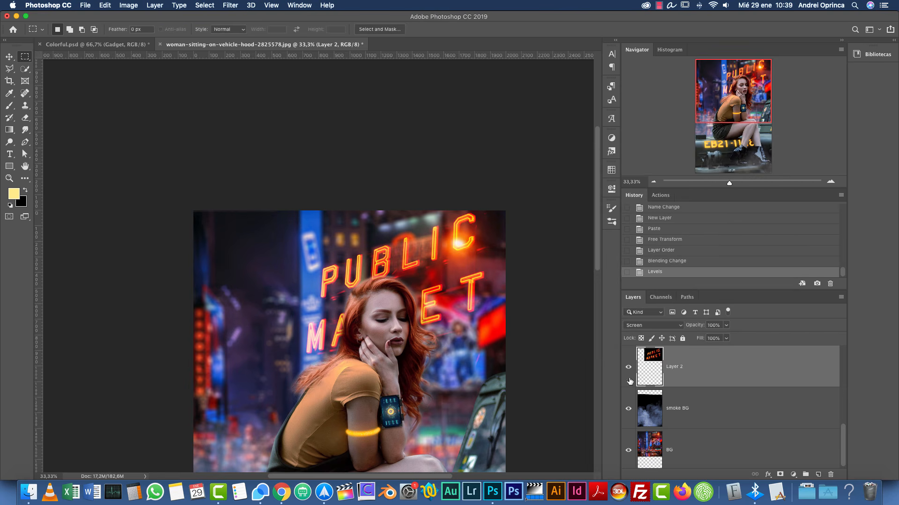
Step: Apply a Field Blur of 10 px to the PUBLIC MARKET sign layer
{"action": "left_click", "coordinate": [230, 6]}
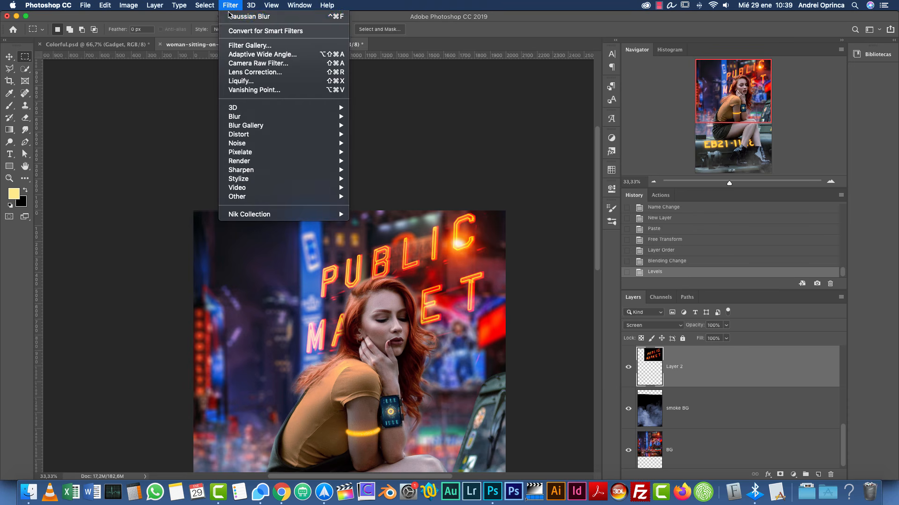
{"action": "mouse_move", "coordinate": [270, 126]}
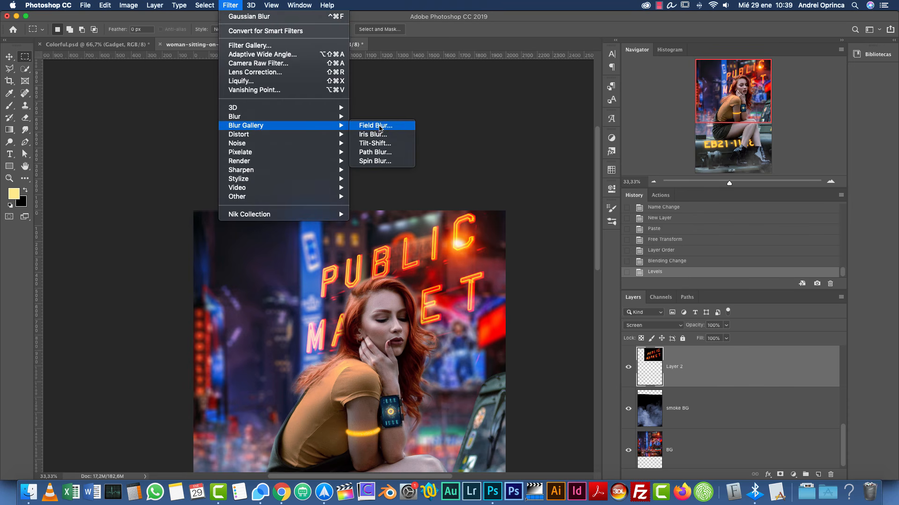
{"action": "left_click", "coordinate": [380, 126]}
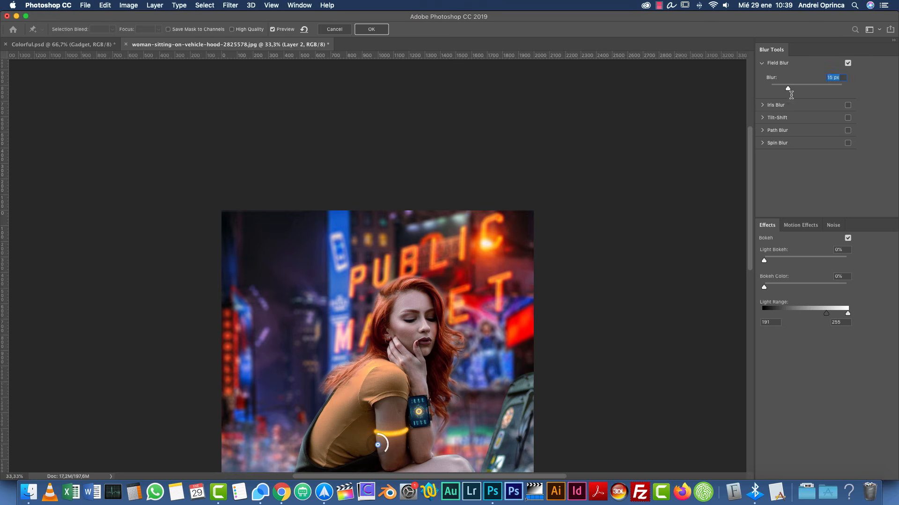
{"action": "type", "text": "20"}
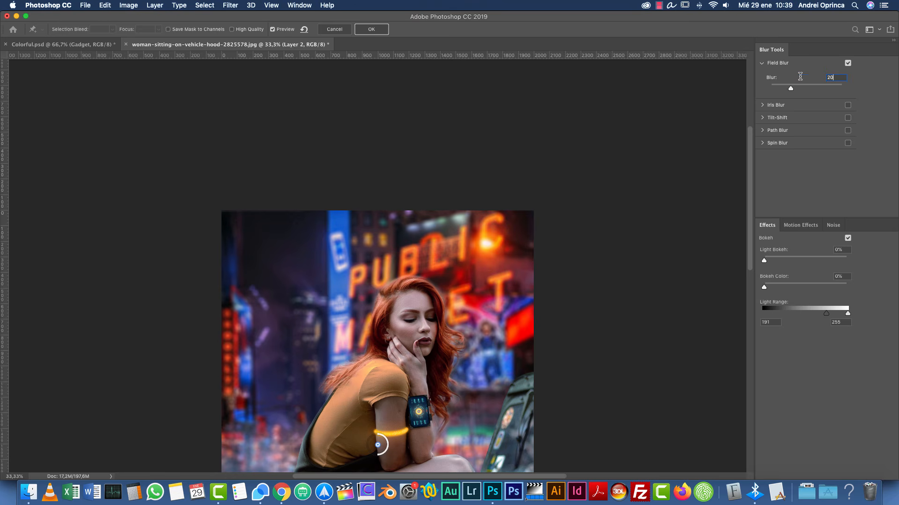
{"action": "type", "text": "15"}
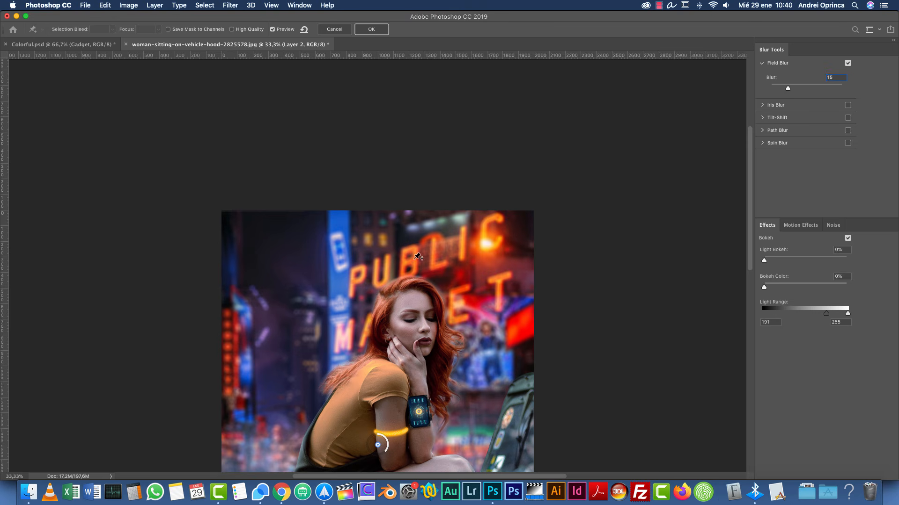
{"action": "type", "text": "10"}
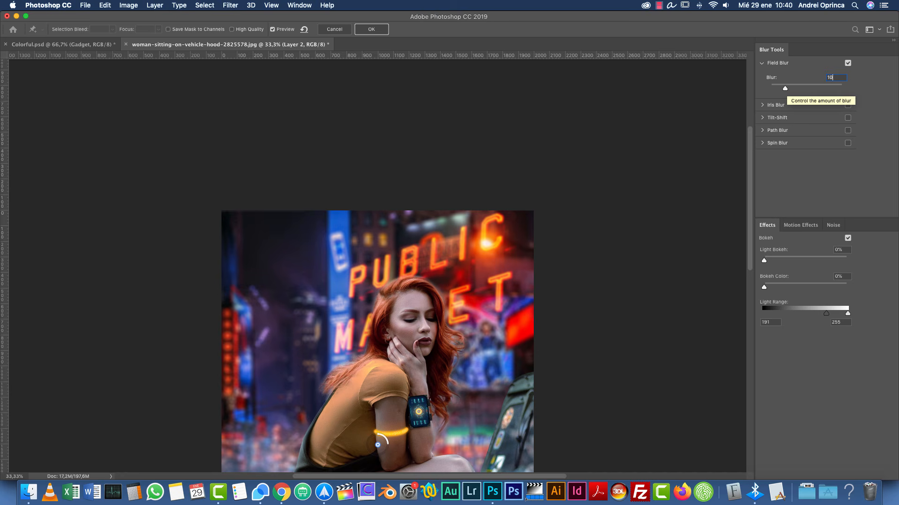
{"action": "left_click", "coordinate": [375, 29]}
Step: Try scaling the blurred sign to about 69% near the composite's upper-right corner, and revert the document to its Levels history state
{"action": "key", "text": "super+t"}
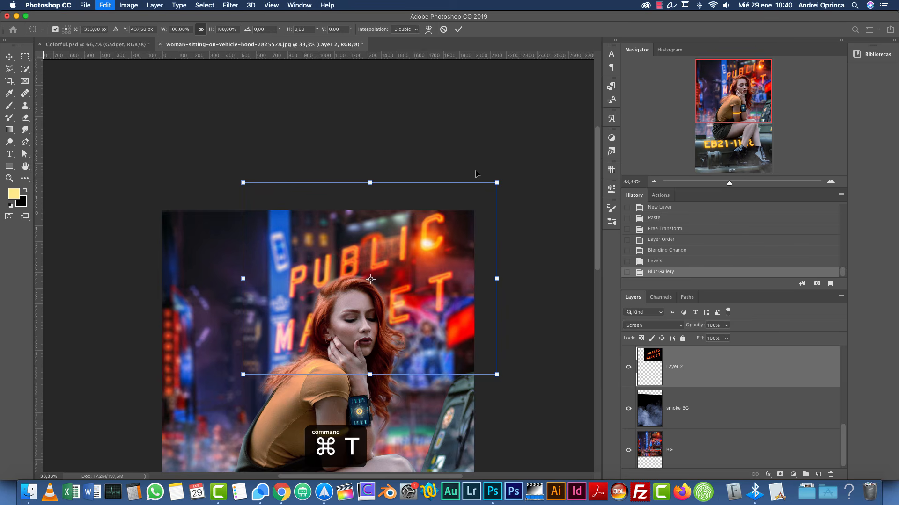
{"action": "left_click_drag", "start_coordinate": [496, 182], "coordinate": [417, 243]}
{"action": "left_click_drag", "start_coordinate": [376, 277], "coordinate": [449, 234]}
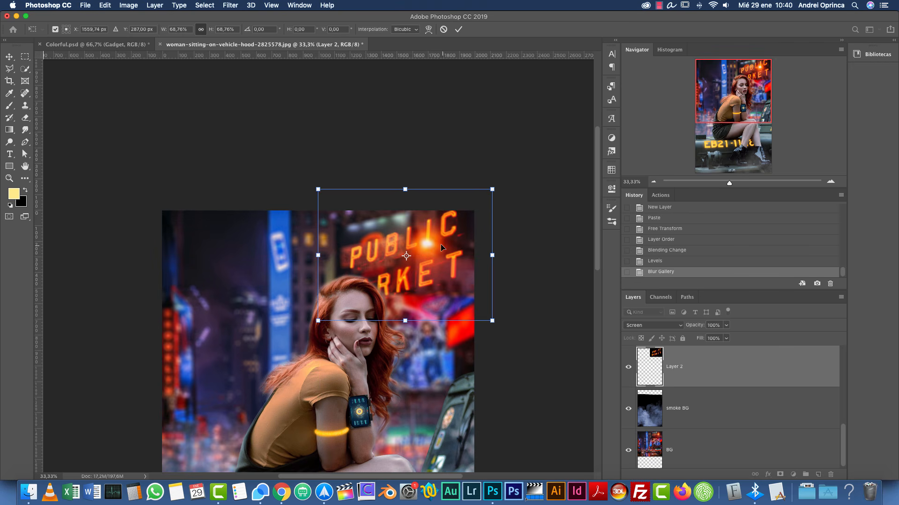
{"action": "mouse_move", "coordinate": [432, 265]}
{"action": "left_mouse_down"}
{"action": "mouse_move", "coordinate": [407, 242]}
{"action": "mouse_move", "coordinate": [327, 265]}
{"action": "mouse_move", "coordinate": [425, 247]}
{"action": "mouse_move", "coordinate": [421, 258]}
{"action": "left_mouse_up"}
{"action": "key", "text": "Return"}
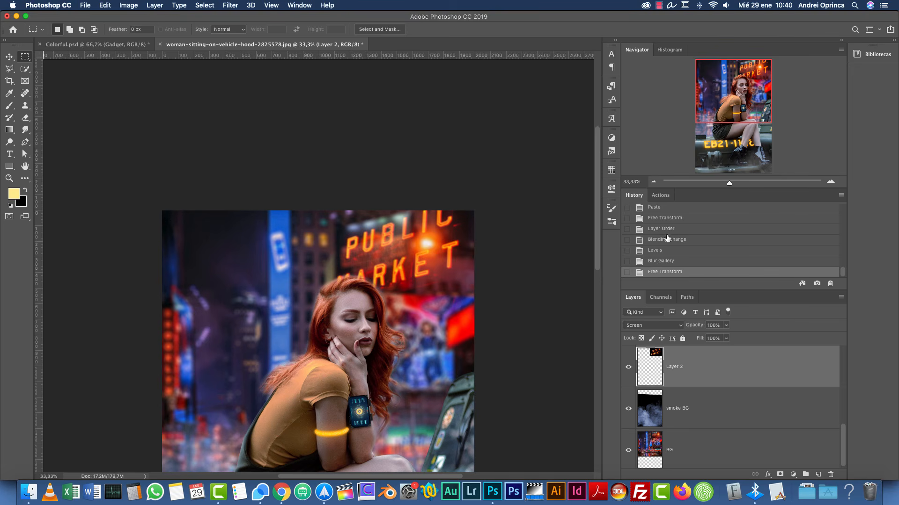
{"action": "left_click", "coordinate": [659, 261]}
{"action": "left_click", "coordinate": [659, 251]}
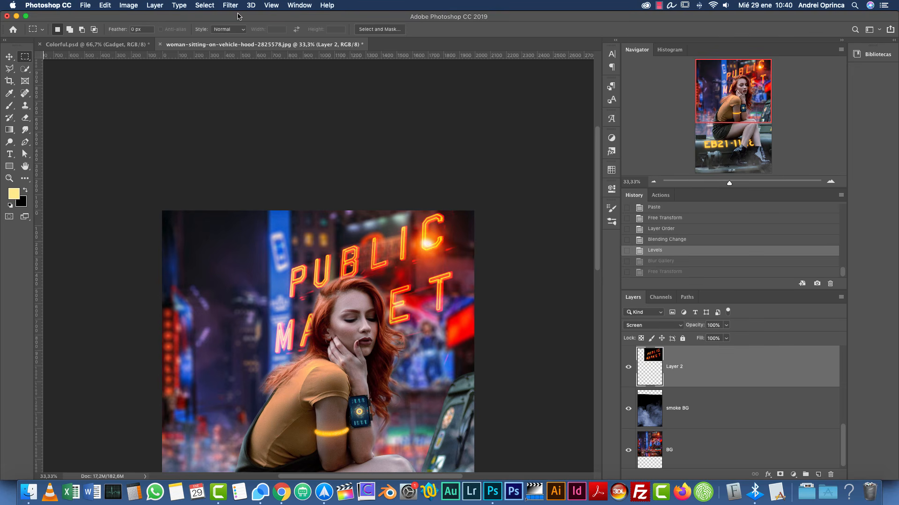
Step: Scale down the unblurred PUBLIC MARKET sign and place it in the upper-right corner of the composite, above the model's head
{"action": "key", "text": "super+t"}
{"action": "left_click_drag", "start_coordinate": [498, 183], "coordinate": [395, 261]}
{"action": "left_click_drag", "start_coordinate": [351, 290], "coordinate": [420, 227]}
{"action": "key", "text": "Return"}
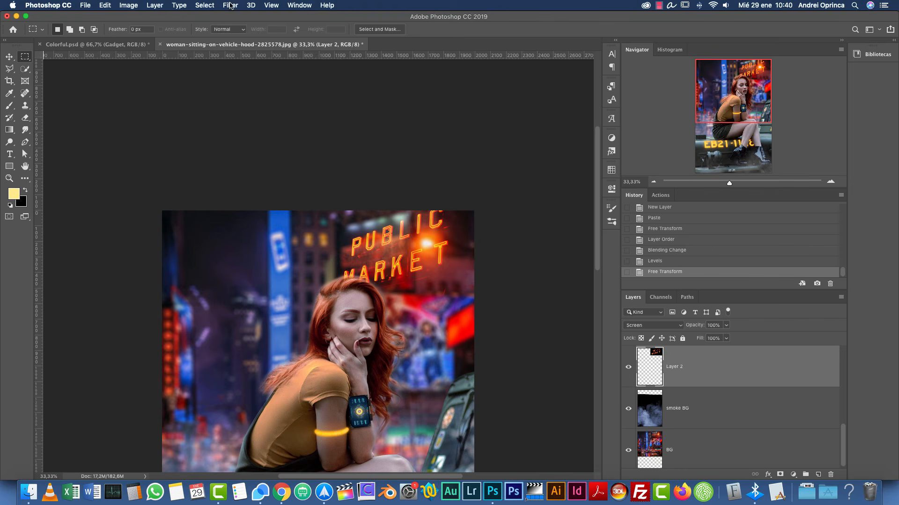
Step: Apply a Field Blur of 15 px to the PUBLIC MARKET sign layer
{"action": "left_click", "coordinate": [230, 5]}
{"action": "mouse_move", "coordinate": [281, 126]}
{"action": "left_click", "coordinate": [376, 126]}
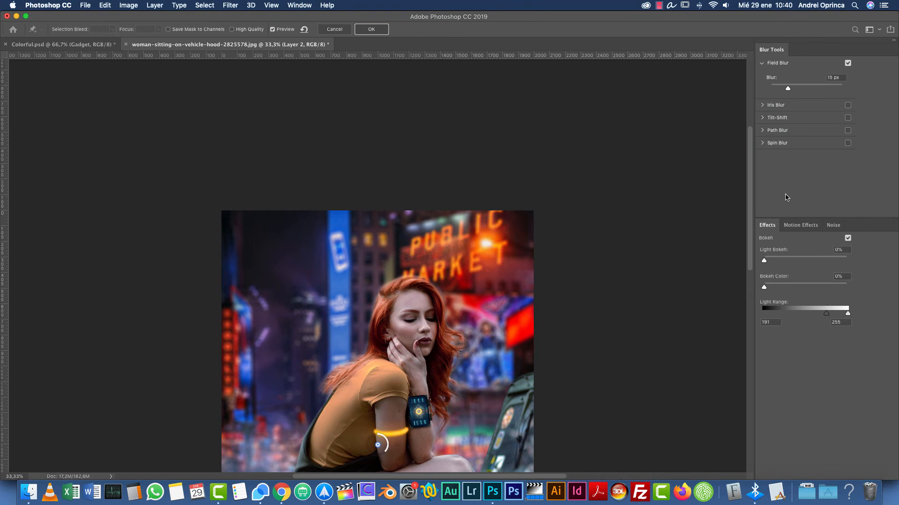
{"action": "type", "text": "20"}
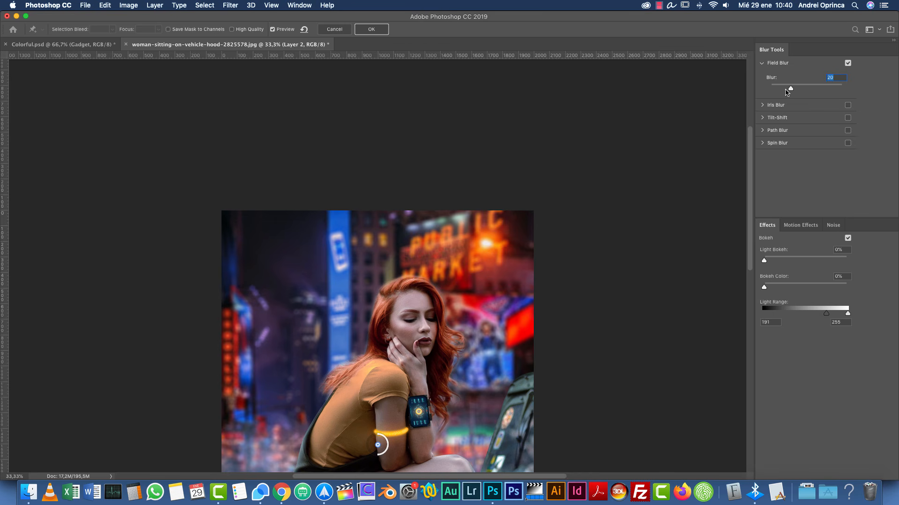
{"action": "type", "text": "15"}
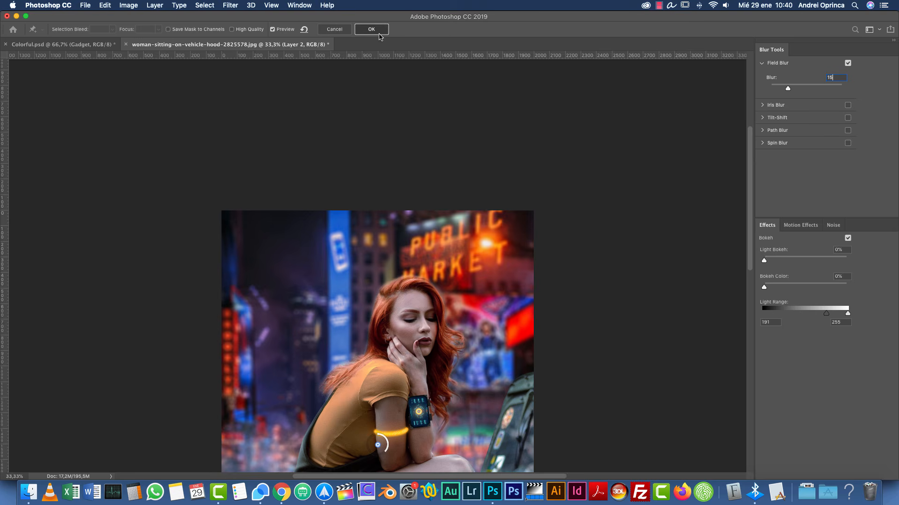
Step: Enlarge the blurred PUBLIC MARKET sign slightly and shift it up so its lettering runs past the composite's upper-right edges
{"action": "key", "text": "super+t"}
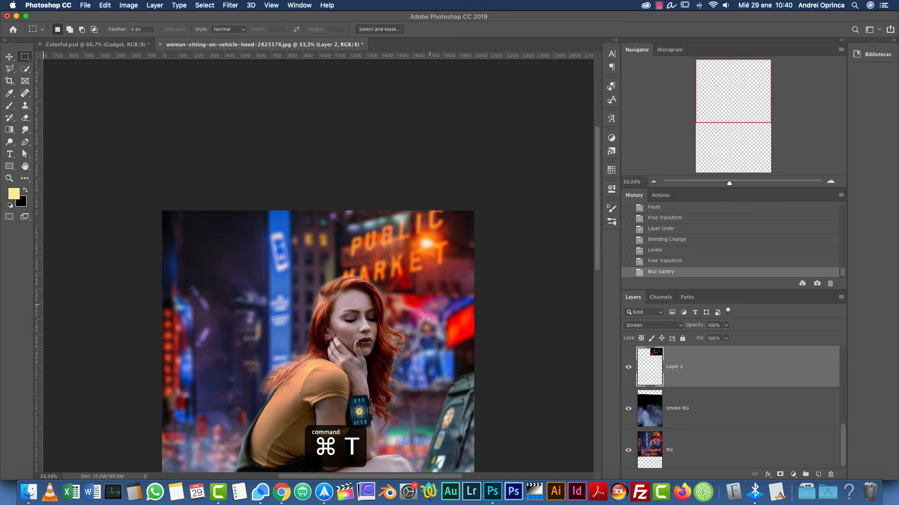
{"action": "left_click_drag", "start_coordinate": [323, 303], "coordinate": [276, 337]}
{"action": "left_click_drag", "start_coordinate": [409, 249], "coordinate": [431, 228]}
{"action": "key", "text": "Return"}
{"action": "key", "text": "m"}
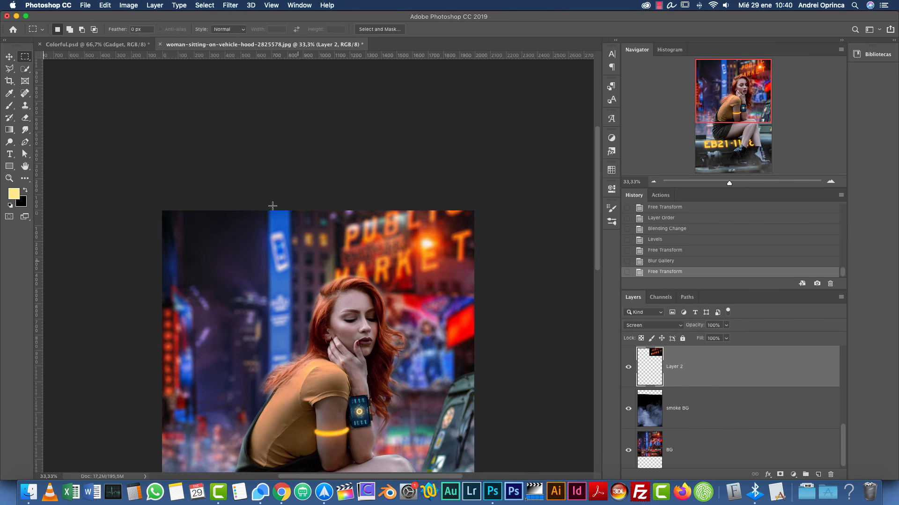
Step: Preview the pizza and liquor sign photos in the Neons folder and open open-liquor-building-led-signage-2642336.jpg
{"action": "key", "text": "super+o"}
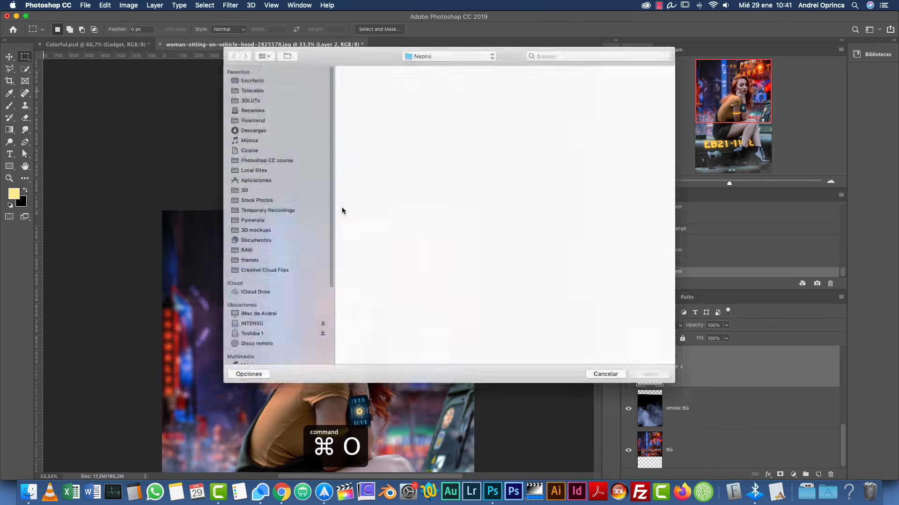
{"action": "left_click", "coordinate": [415, 139]}
{"action": "key", "text": "space"}
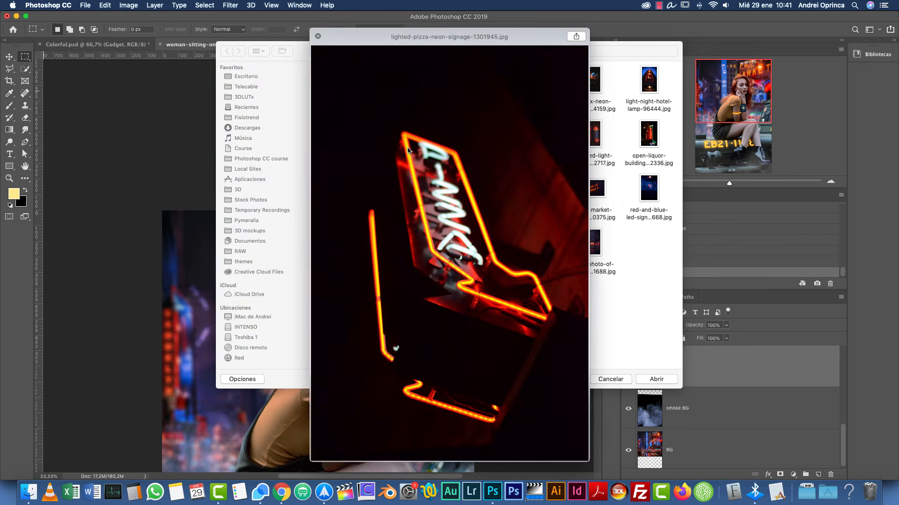
{"action": "key", "text": "space"}
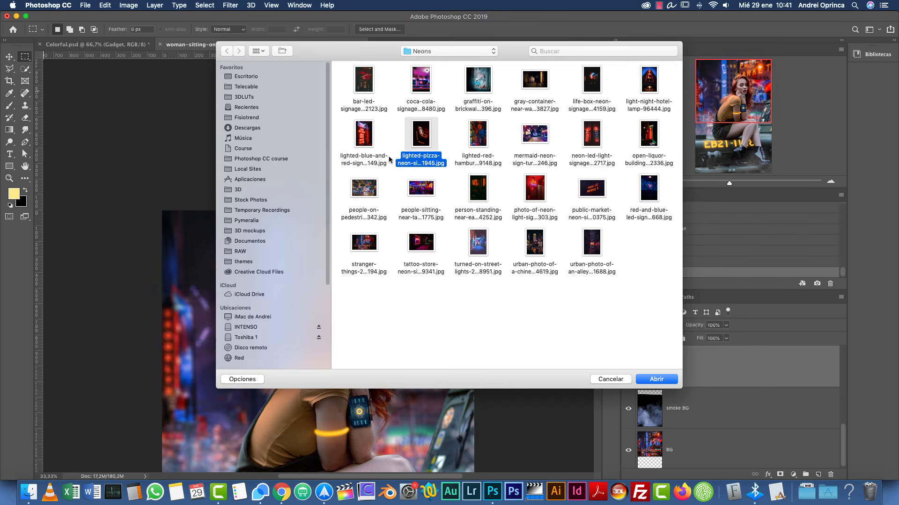
{"action": "key", "text": "space"}
{"action": "key", "text": "space"}
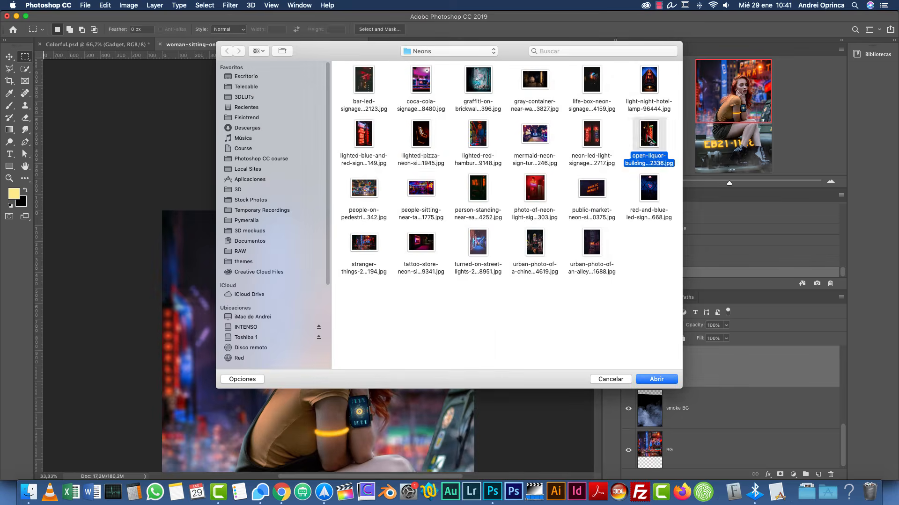
{"action": "left_click", "coordinate": [649, 136]}
{"action": "key", "text": "space"}
{"action": "key", "text": "space"}
{"action": "left_click", "coordinate": [663, 383]}
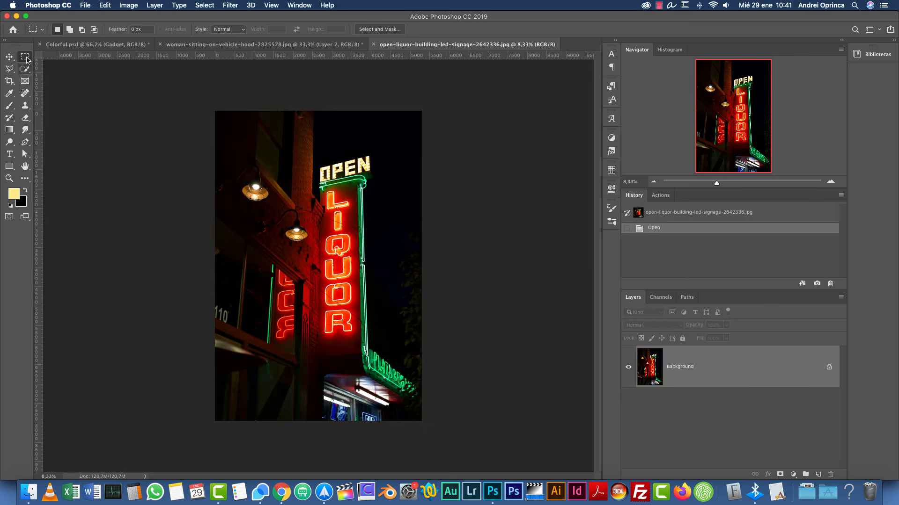
Step: Copy a rectangular area around the OPEN LIQUOR sign and paste it into the woman-sitting-on-vehicle-hood composite, behind the model
{"action": "left_click_drag", "start_coordinate": [300, 143], "coordinate": [380, 355]}
{"action": "key", "text": "super+c"}
{"action": "left_click", "coordinate": [240, 94]}
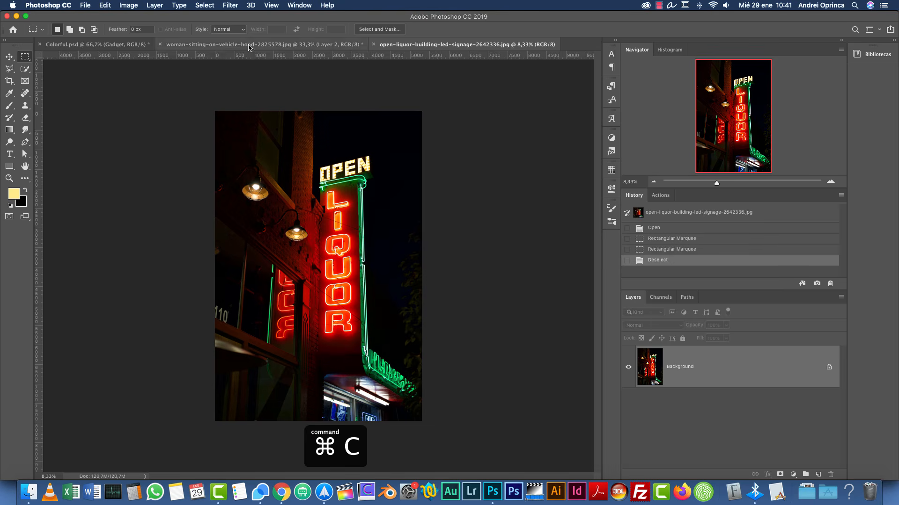
{"action": "left_click", "coordinate": [249, 44]}
{"action": "key", "text": "super+v"}
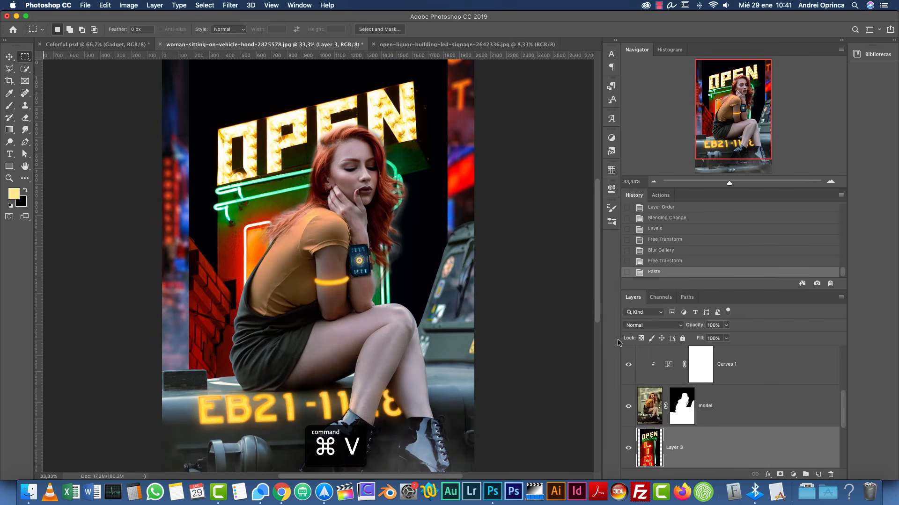
Step: Set the liquor sign layer's blend mode to Screen and scale it down to fit the composite's upper-left corner
{"action": "left_click", "coordinate": [653, 325]}
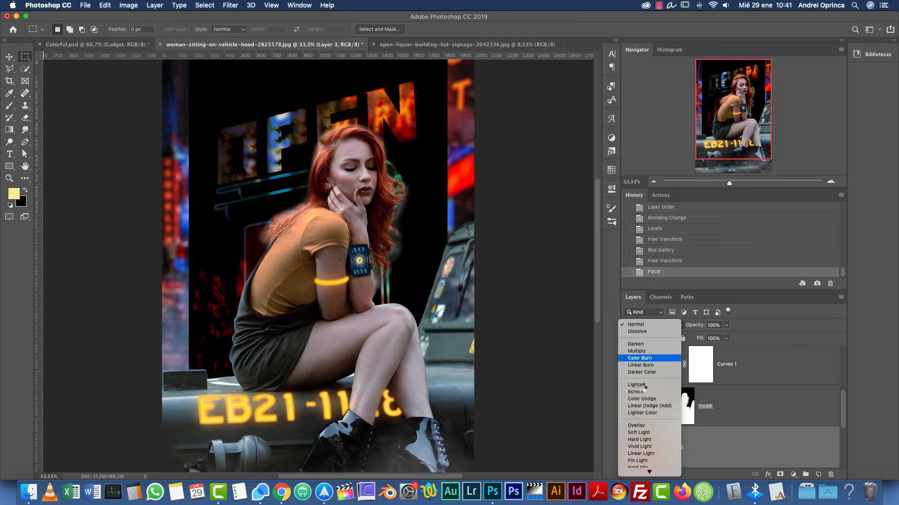
{"action": "left_click", "coordinate": [639, 392]}
{"action": "left_click", "coordinate": [653, 181]}
{"action": "left_click", "coordinate": [654, 181]}
{"action": "key", "text": "super+t"}
{"action": "left_click_drag", "start_coordinate": [294, 148], "coordinate": [268, 157]}
{"action": "left_click_drag", "start_coordinate": [282, 272], "coordinate": [255, 206]}
{"action": "key", "text": "Return"}
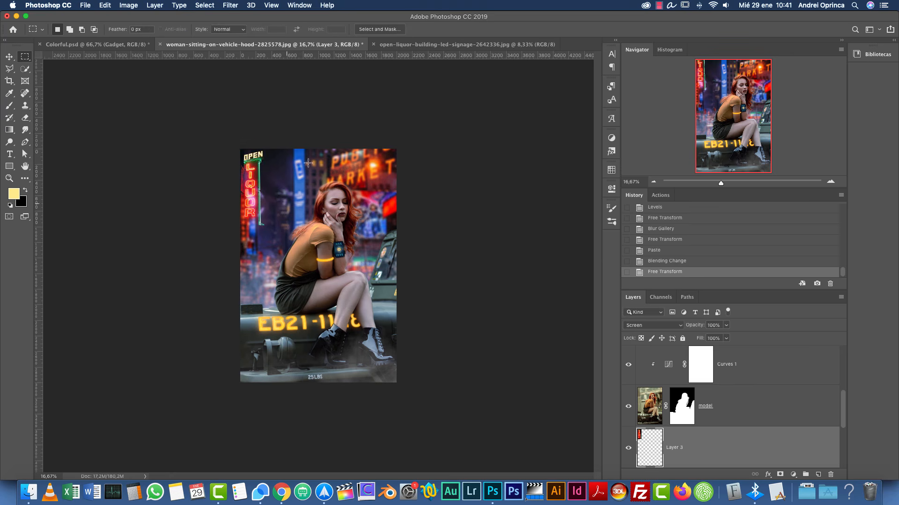
Step: Apply a Field Blur of 15 px to the OPEN LIQUOR sign layer
{"action": "left_click", "coordinate": [229, 5]}
{"action": "mouse_move", "coordinate": [262, 124]}
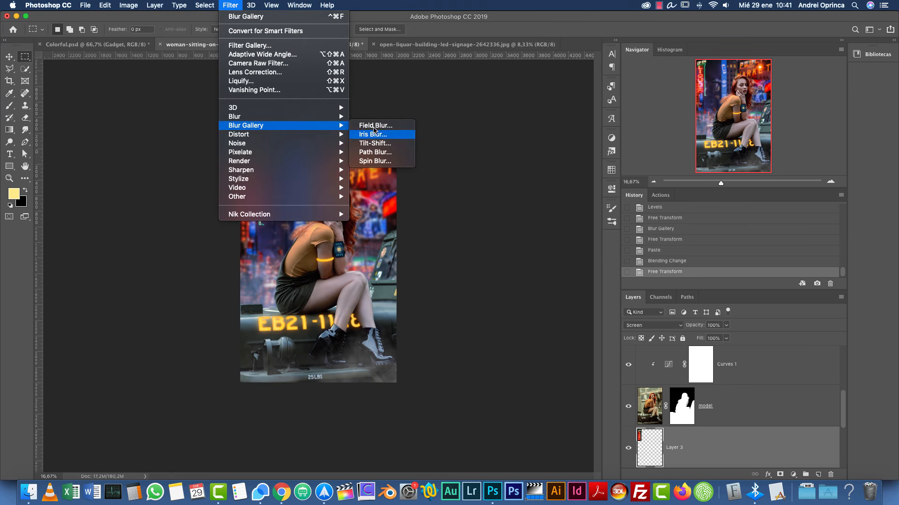
{"action": "left_click", "coordinate": [394, 149]}
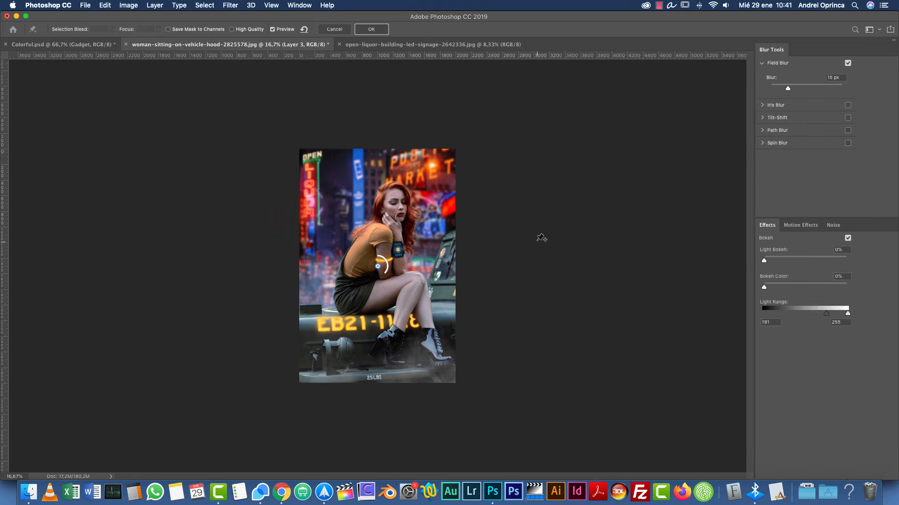
{"action": "left_click", "coordinate": [377, 28]}
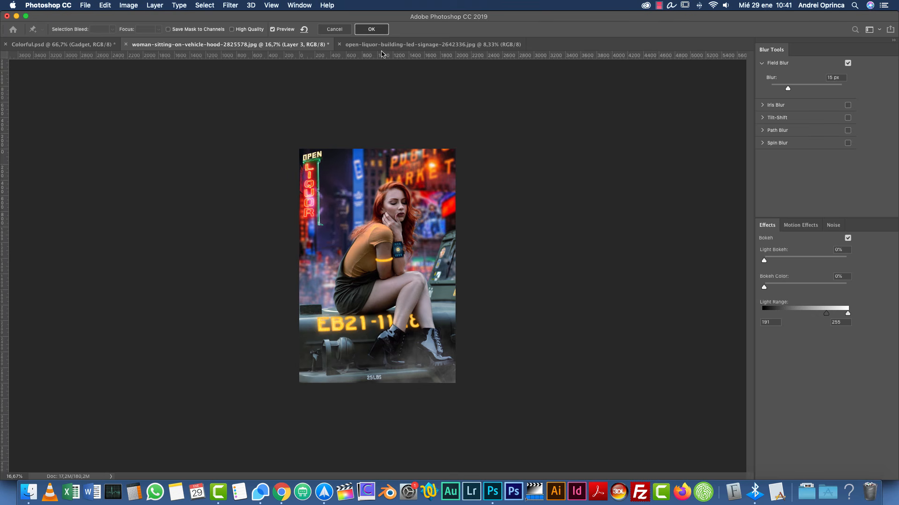
Step: Examine the blurred liquor sign at 100% and check how both neon signs sit in the background behind the model
{"action": "key", "text": "super+1"}
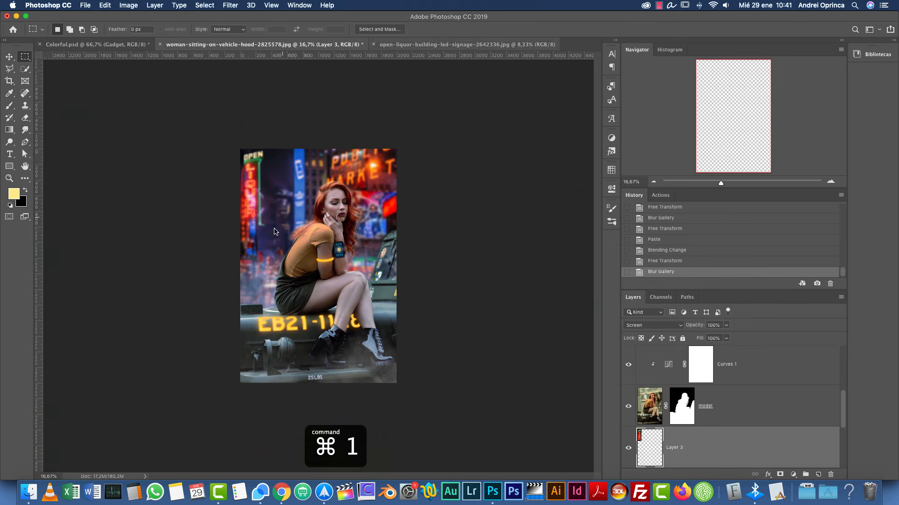
{"action": "left_click_drag", "start_coordinate": [359, 235], "coordinate": [377, 349]}
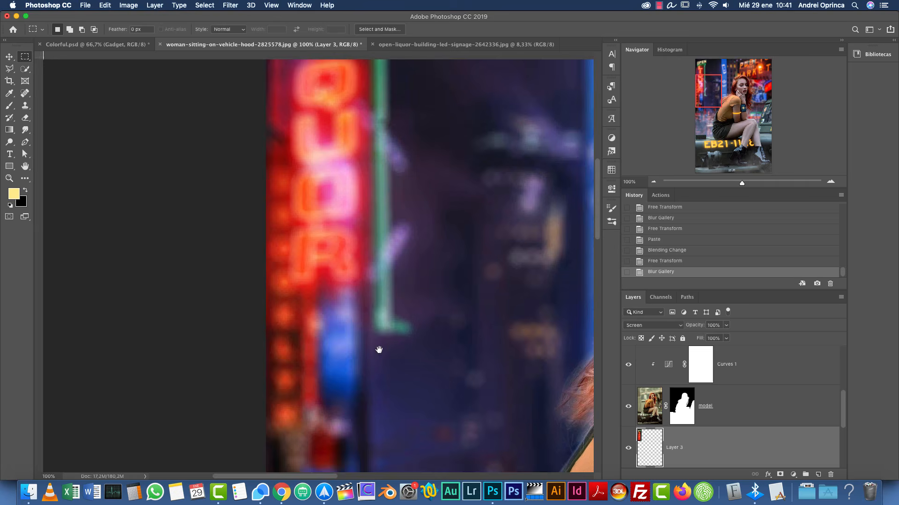
{"action": "left_click_drag", "start_coordinate": [429, 280], "coordinate": [369, 375]}
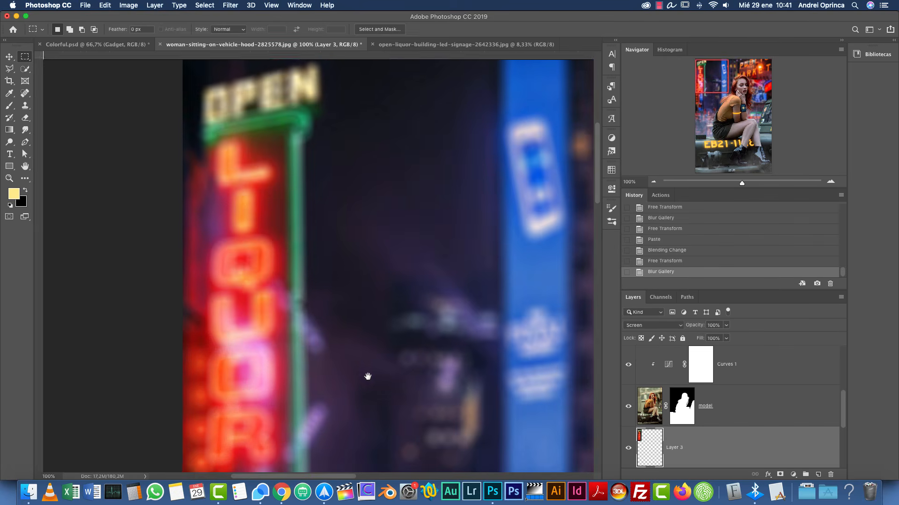
{"action": "key", "text": "super+minus"}
{"action": "key", "text": "super+minus"}
{"action": "key", "text": "super+minus"}
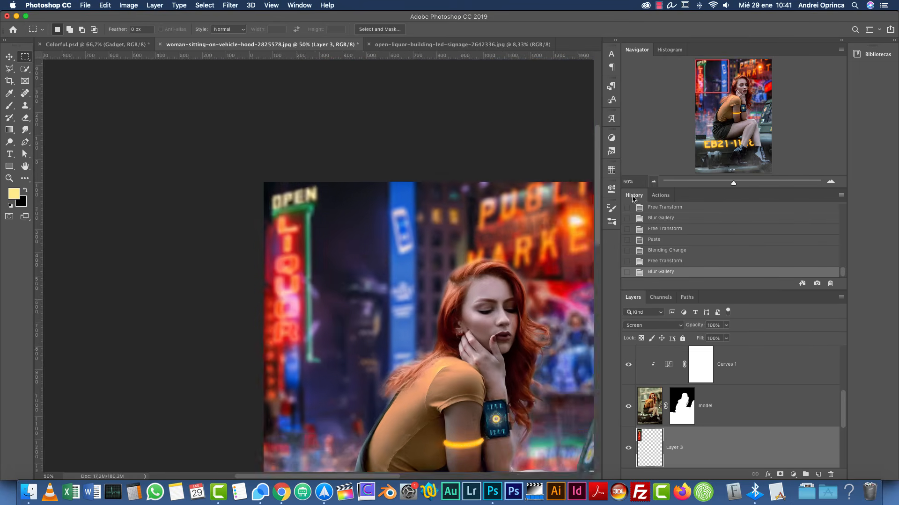
{"action": "left_click_drag", "start_coordinate": [468, 294], "coordinate": [353, 221]}
{"action": "key", "text": "super+r"}
Step: Preview several candidate sign photos in the Neons folder, including the person-standing, urban alley, lighted pizza and lighted blue-and-red images
{"action": "key", "text": "super+o"}
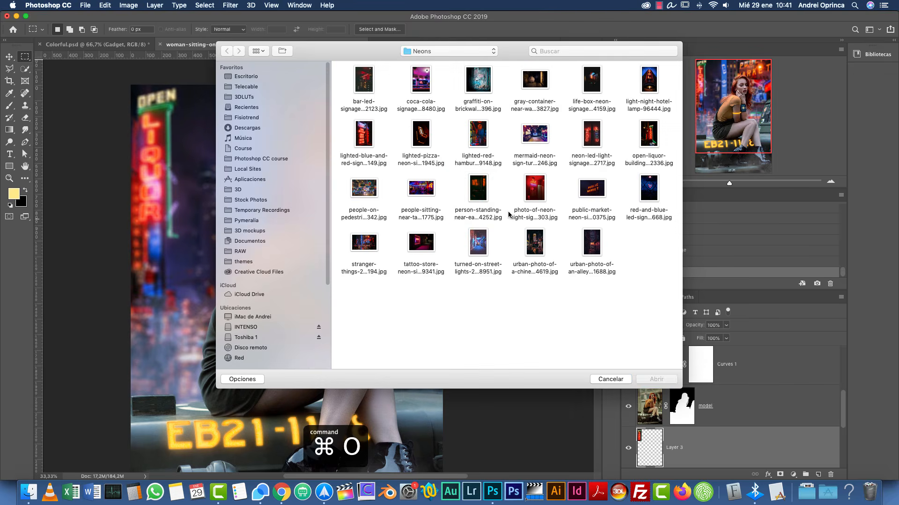
{"action": "left_click", "coordinate": [478, 193]}
{"action": "key", "text": "space"}
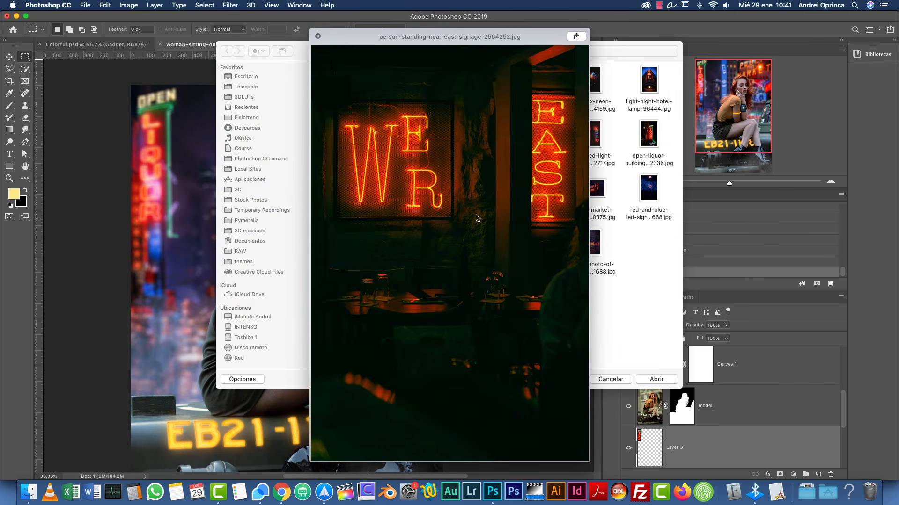
{"action": "key", "text": "space"}
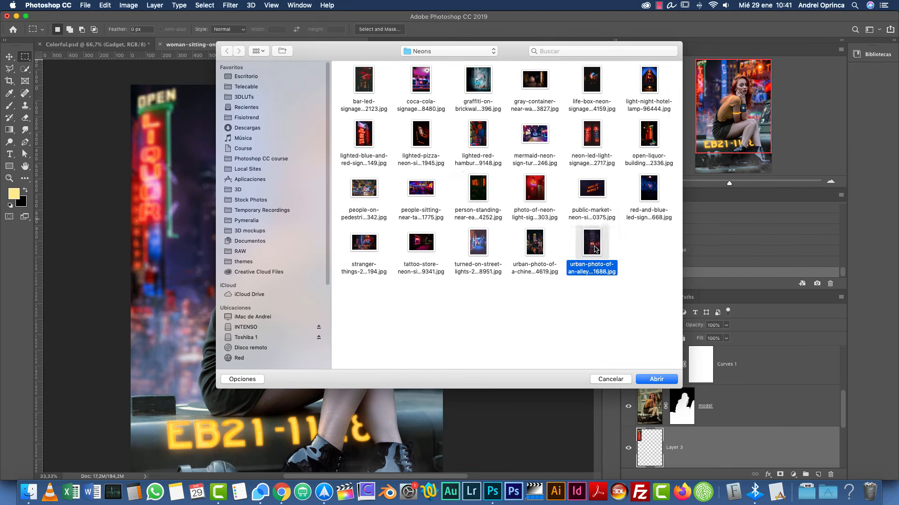
{"action": "left_click", "coordinate": [595, 249]}
{"action": "key", "text": "space"}
{"action": "key", "text": "space"}
{"action": "left_click", "coordinate": [433, 96]}
{"action": "left_click", "coordinate": [430, 136]}
{"action": "key", "text": "space"}
{"action": "key", "text": "space"}
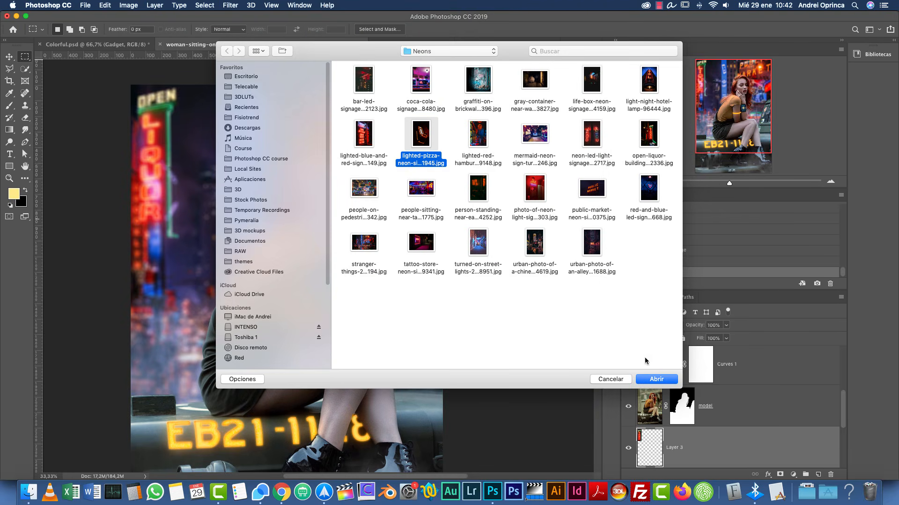
{"action": "left_click", "coordinate": [365, 132]}
{"action": "key", "text": "space"}
{"action": "key", "text": "space"}
{"action": "left_click", "coordinate": [423, 92]}
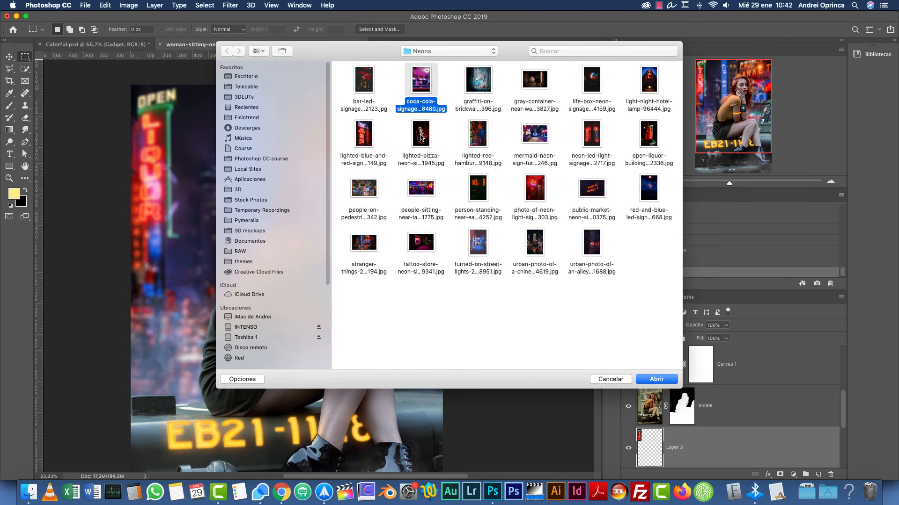
Step: Cut the entire lighted-pizza-neon-signage photo, close that file without saving, and paste the image into the woman-sitting-on-vehicle-hood composite behind the model
{"action": "left_click", "coordinate": [422, 137]}
{"action": "left_click", "coordinate": [661, 380]}
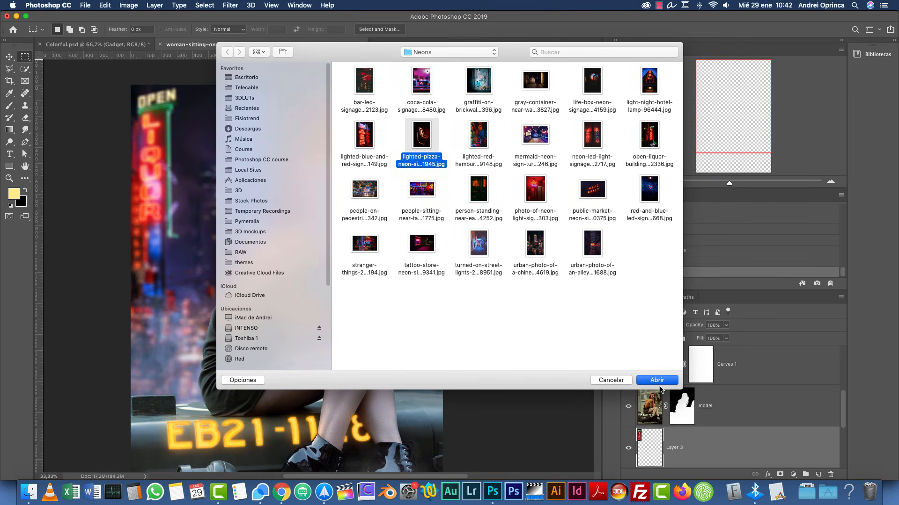
{"action": "key", "text": "super+a"}
{"action": "key", "text": "super+x"}
{"action": "key", "text": "super+w"}
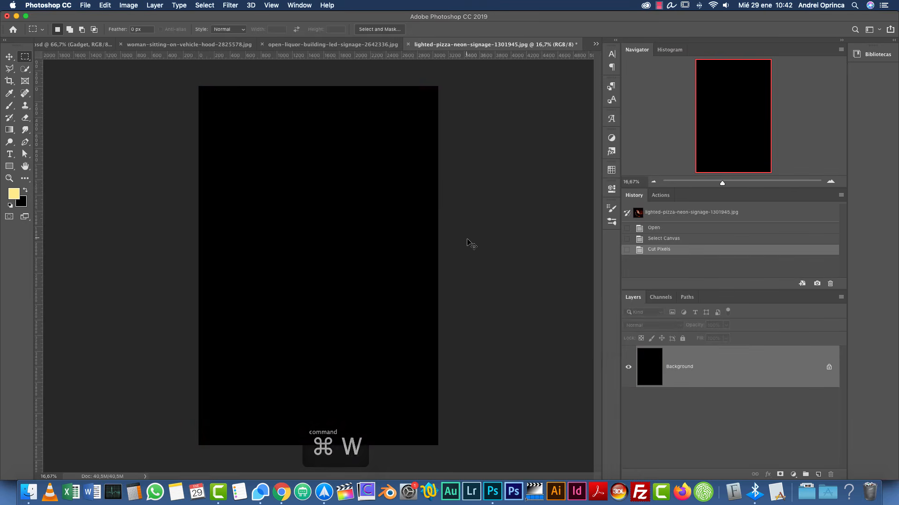
{"action": "left_click", "coordinate": [418, 169]}
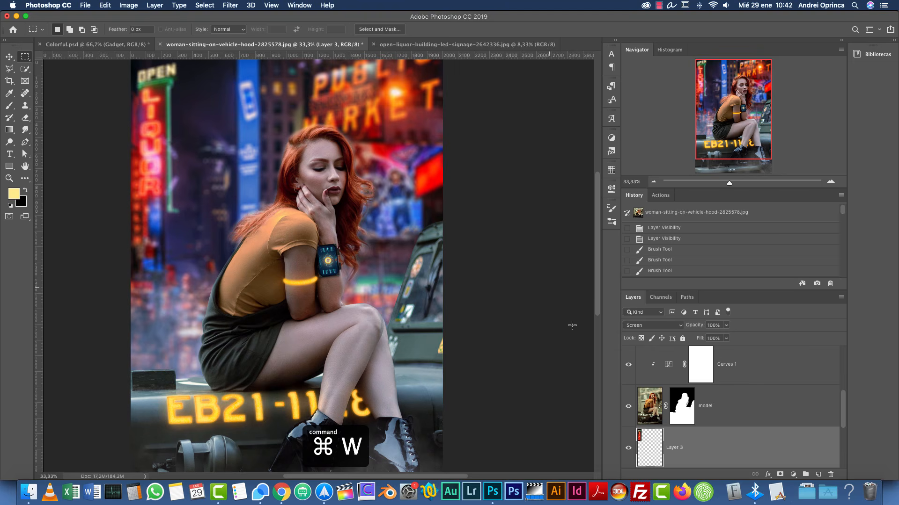
{"action": "key", "text": "super+v"}
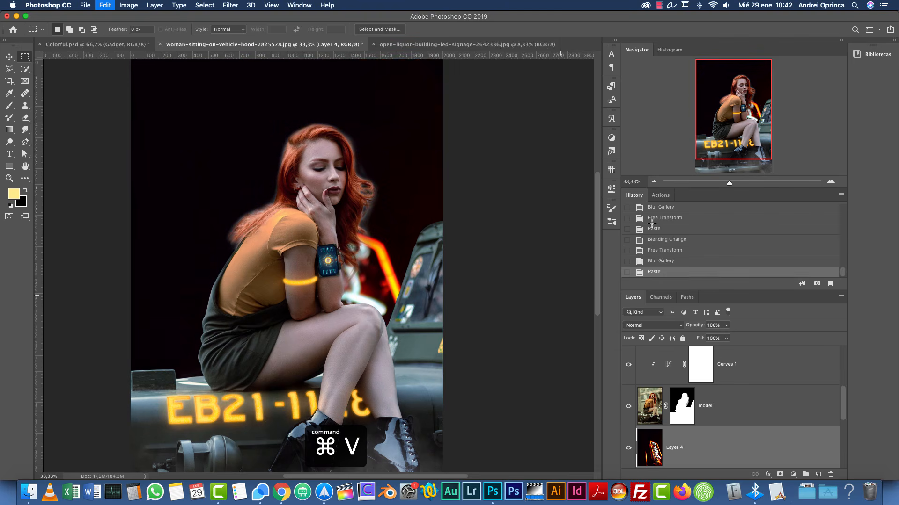
Step: Scale the pasted pizza sign down over the upper-left background and set its blend mode to Screen
{"action": "left_click", "coordinate": [653, 182]}
{"action": "key", "text": "super+t"}
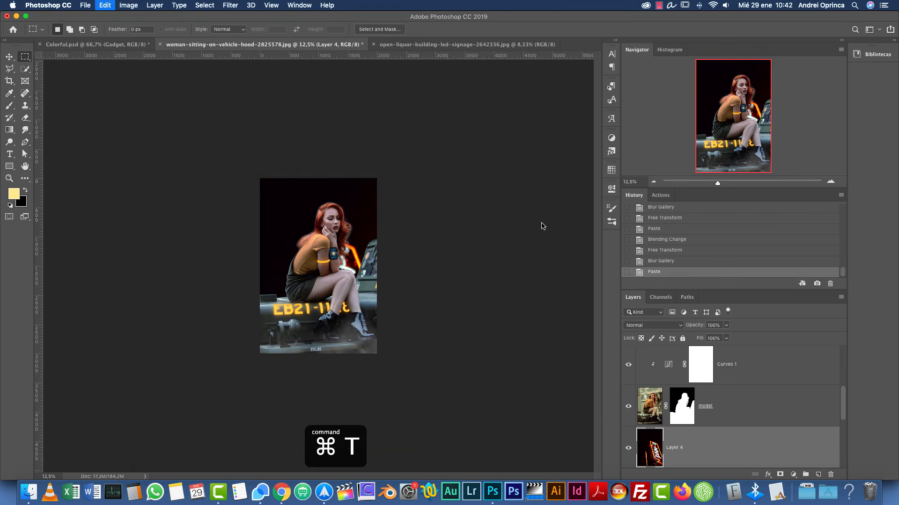
{"action": "left_click_drag", "start_coordinate": [442, 179], "coordinate": [327, 153]}
{"action": "key", "text": "Return"}
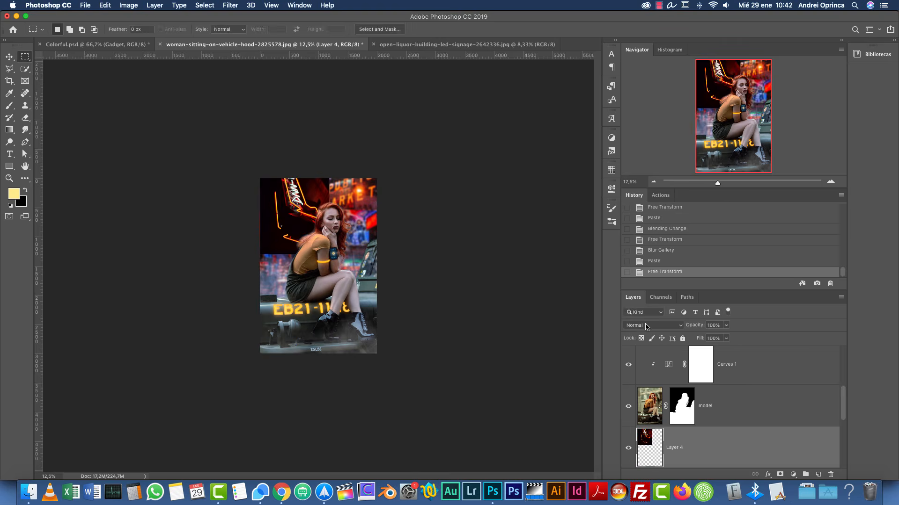
{"action": "left_click", "coordinate": [646, 325]}
{"action": "left_click", "coordinate": [636, 391]}
Step: Place the pizza sign between the liquor and market signs and distort its upper edge
{"action": "key", "text": "super+t"}
{"action": "left_click_drag", "start_coordinate": [304, 172], "coordinate": [301, 200]}
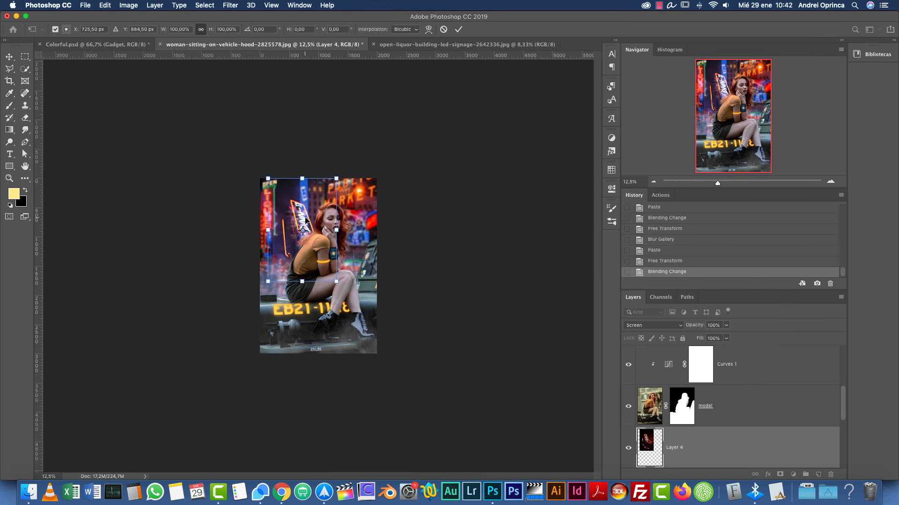
{"action": "right_click", "coordinate": [306, 216]}
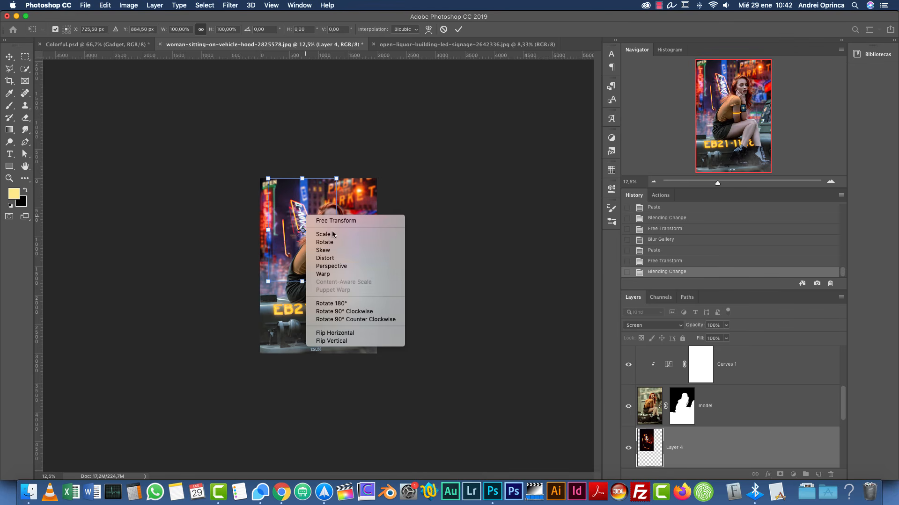
{"action": "left_click", "coordinate": [333, 259]}
{"action": "left_click_drag", "start_coordinate": [305, 179], "coordinate": [315, 179]}
{"action": "left_click_drag", "start_coordinate": [322, 228], "coordinate": [304, 214]}
Step: Distort the pizza sign's corners to stand its lettering more upright beside the model's head, and apply the transform
{"action": "right_click", "coordinate": [291, 221]}
{"action": "left_click", "coordinate": [313, 263]}
{"action": "left_click_drag", "start_coordinate": [252, 266], "coordinate": [260, 268]}
{"action": "left_click_drag", "start_coordinate": [330, 164], "coordinate": [364, 122]}
{"action": "left_click_drag", "start_coordinate": [328, 263], "coordinate": [327, 251]}
{"action": "right_click", "coordinate": [303, 216]}
{"action": "left_click", "coordinate": [322, 236]}
{"action": "right_click", "coordinate": [305, 221]}
{"action": "left_click", "coordinate": [330, 273]}
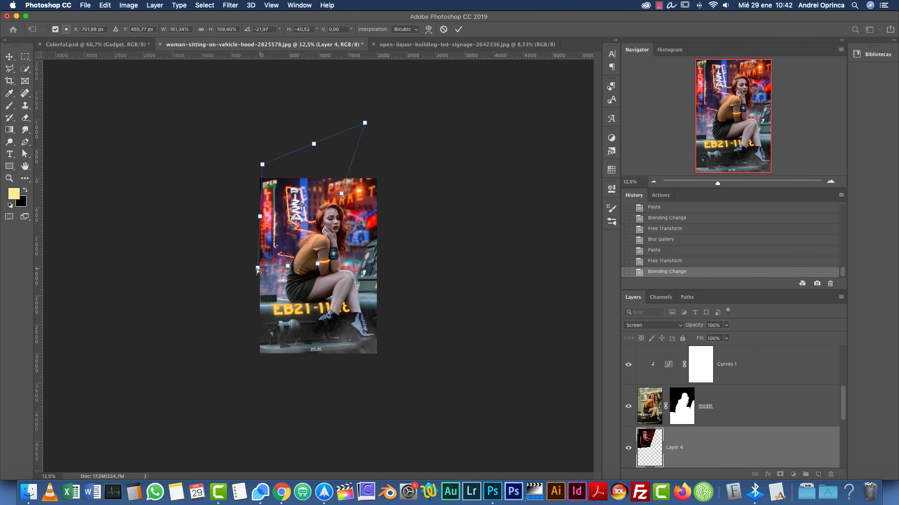
{"action": "left_click_drag", "start_coordinate": [266, 264], "coordinate": [265, 266]}
{"action": "key", "text": "Return"}
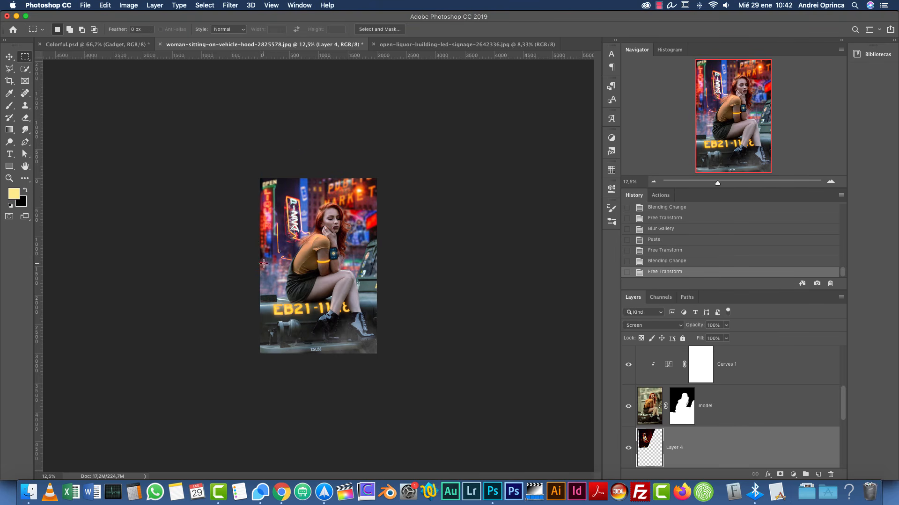
Step: Reapply the last Blur Gallery filter to the pizza sign layer
{"action": "left_click", "coordinate": [271, 5]}
{"action": "left_click", "coordinate": [243, 16]}
{"action": "left_click", "coordinate": [830, 182]}
{"action": "left_click", "coordinate": [830, 182]}
{"action": "left_click", "coordinate": [830, 182]}
Step: Enlarge the blurred pizza sign and reposition it over the blue vertical sign, partly beyond the canvas's upper edge
{"action": "left_click_drag", "start_coordinate": [323, 276], "coordinate": [338, 367]}
{"action": "key", "text": "super+t"}
{"action": "left_click_drag", "start_coordinate": [477, 163], "coordinate": [497, 159]}
{"action": "left_click_drag", "start_coordinate": [347, 148], "coordinate": [376, 201]}
{"action": "key", "text": "Return"}
{"action": "key", "text": "m"}
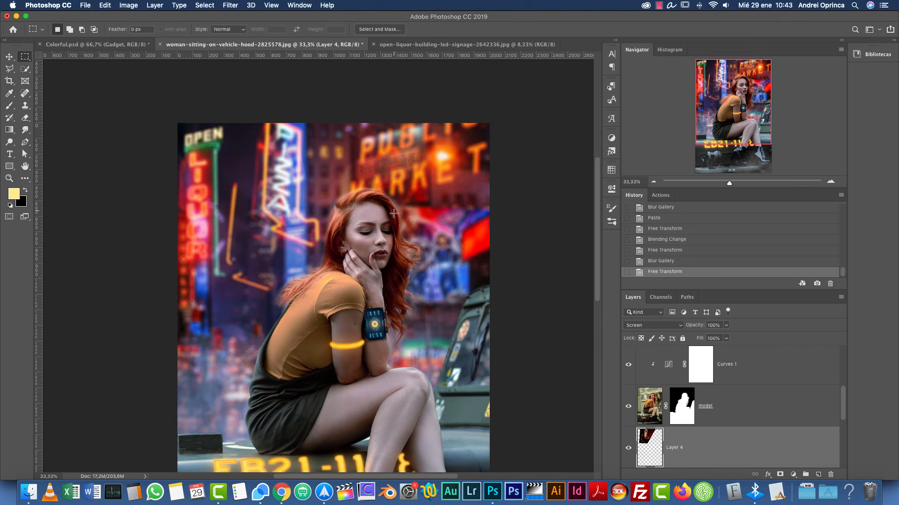
Step: Compare the composite with and without the pizza sign and check how far its layer extends beyond the canvas
{"action": "left_click", "coordinate": [653, 182]}
{"action": "left_click", "coordinate": [653, 182]}
{"action": "left_click", "coordinate": [652, 182]}
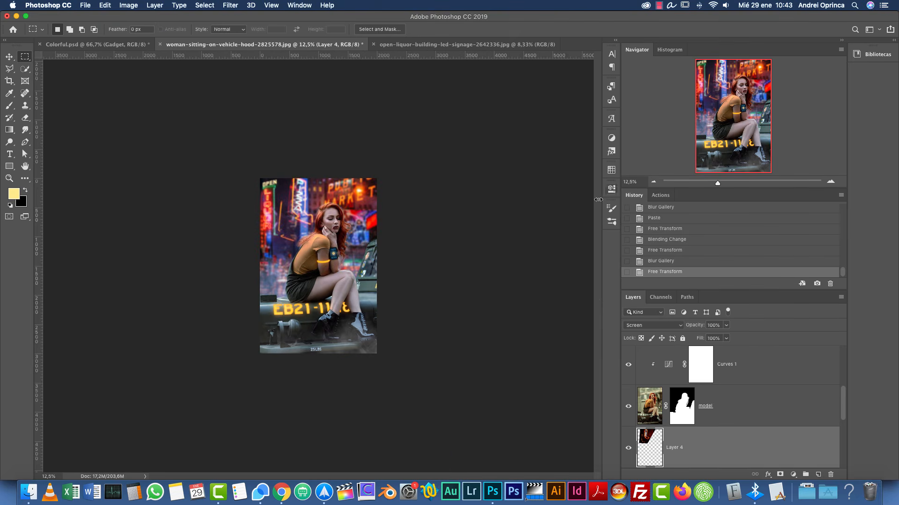
{"action": "left_click", "coordinate": [627, 448]}
{"action": "left_click", "coordinate": [628, 449]}
{"action": "key", "text": "super+t"}
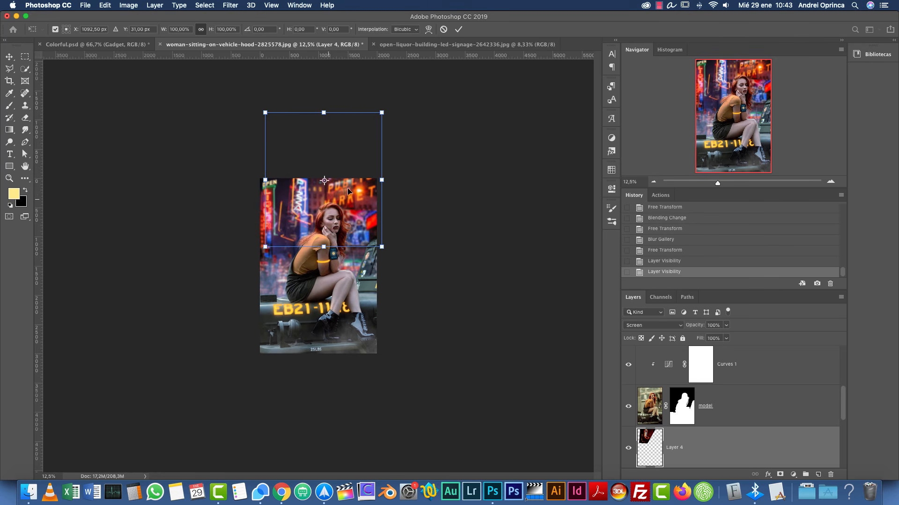
{"action": "key", "text": "Escape"}
{"action": "key", "text": "m"}
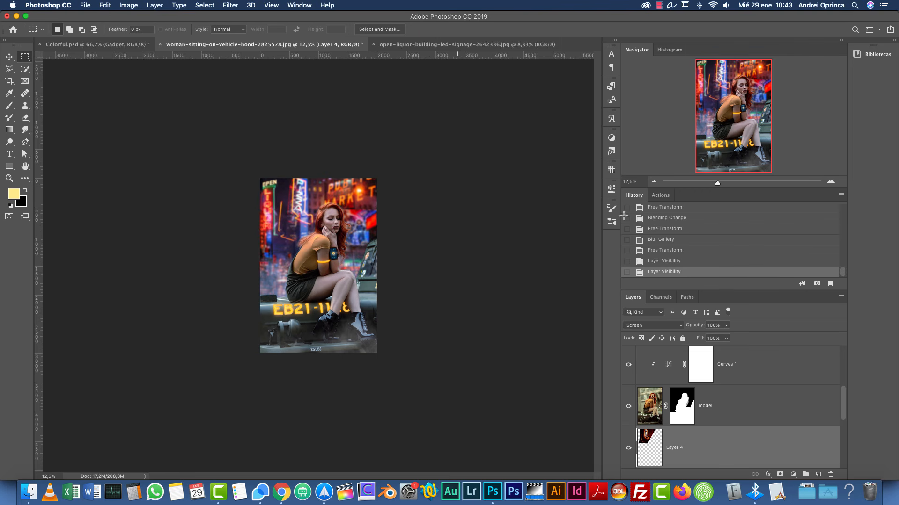
Step: Select the whole canvas and cut the pizza sign's visible area to a new layer with Layer Via Cut
{"action": "left_click", "coordinate": [830, 182]}
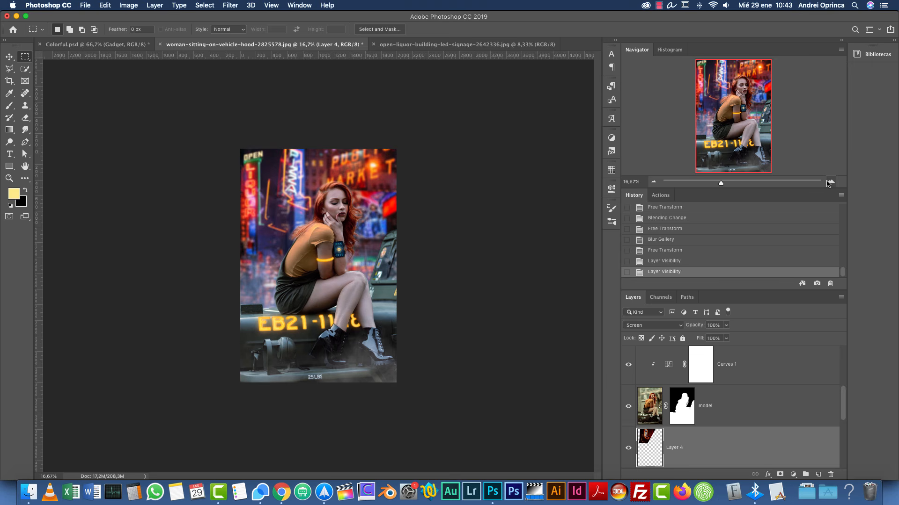
{"action": "key", "text": "super+a"}
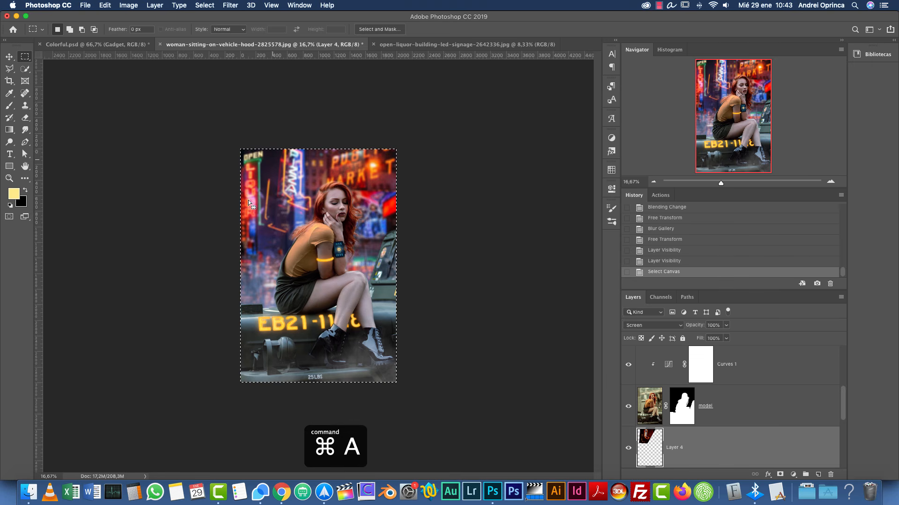
{"action": "left_click", "coordinate": [628, 447]}
{"action": "left_click", "coordinate": [628, 448]}
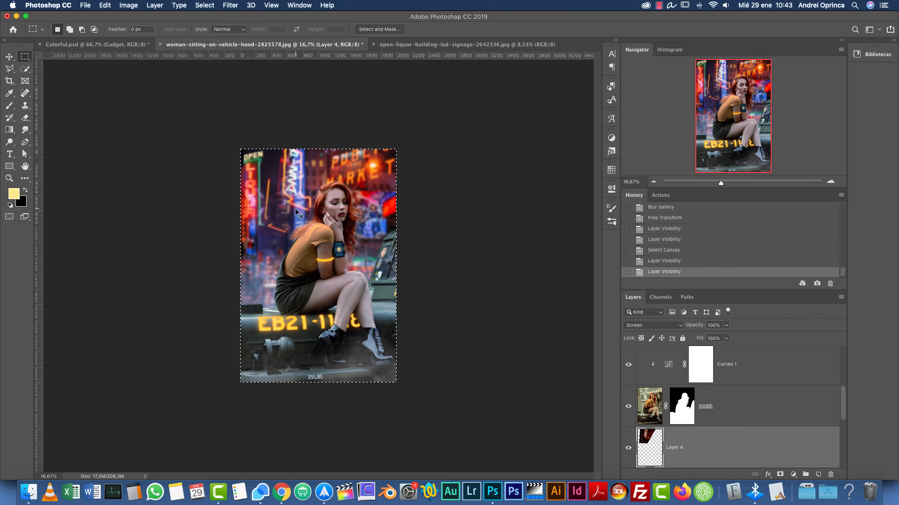
{"action": "right_click", "coordinate": [310, 178]}
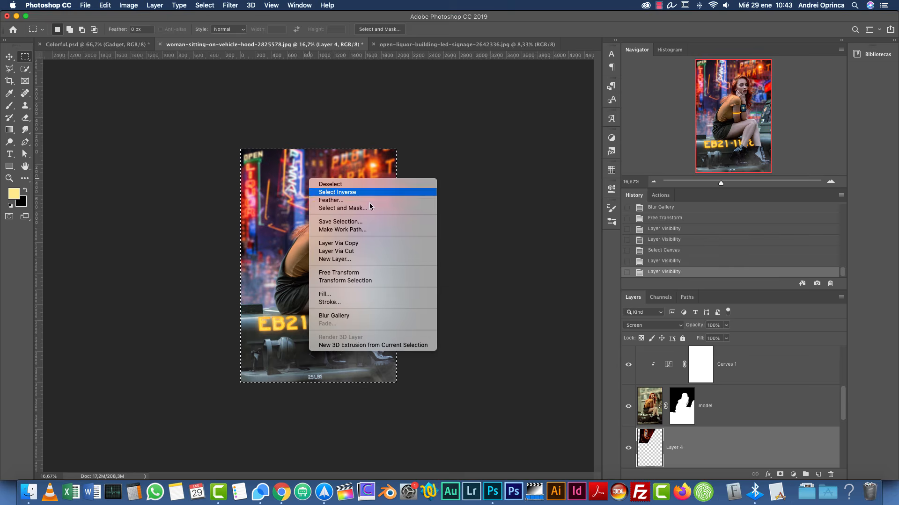
{"action": "left_click", "coordinate": [352, 254]}
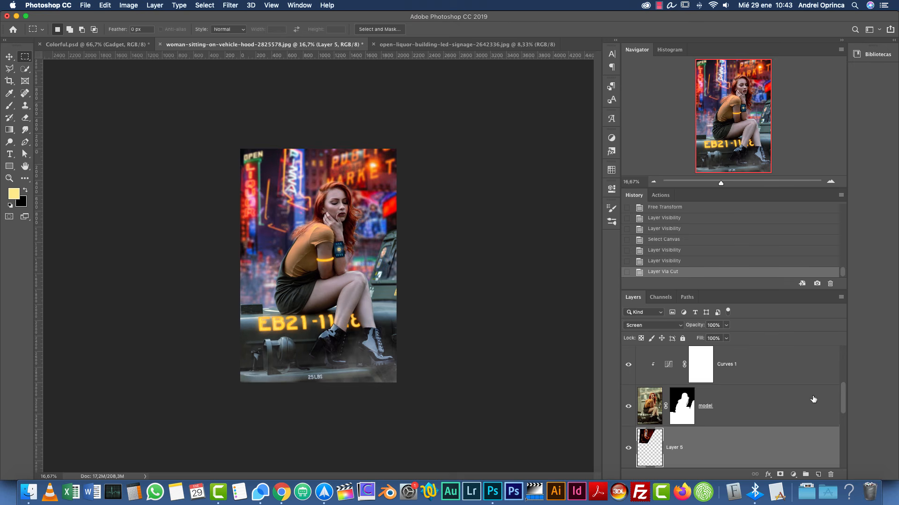
Step: Check the leftover Layer 4, which holds the off-canvas part of the pizza sign, and delete it
{"action": "left_click_drag", "start_coordinate": [844, 399], "coordinate": [844, 420]}
{"action": "left_click", "coordinate": [639, 407]}
{"action": "left_click", "coordinate": [629, 409]}
{"action": "left_click", "coordinate": [629, 409]}
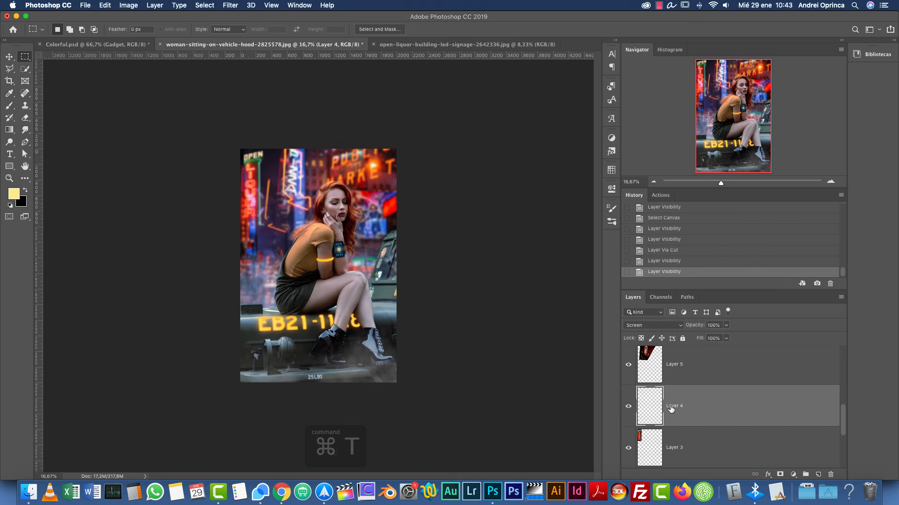
{"action": "key", "text": "super+t"}
{"action": "key", "text": "Escape"}
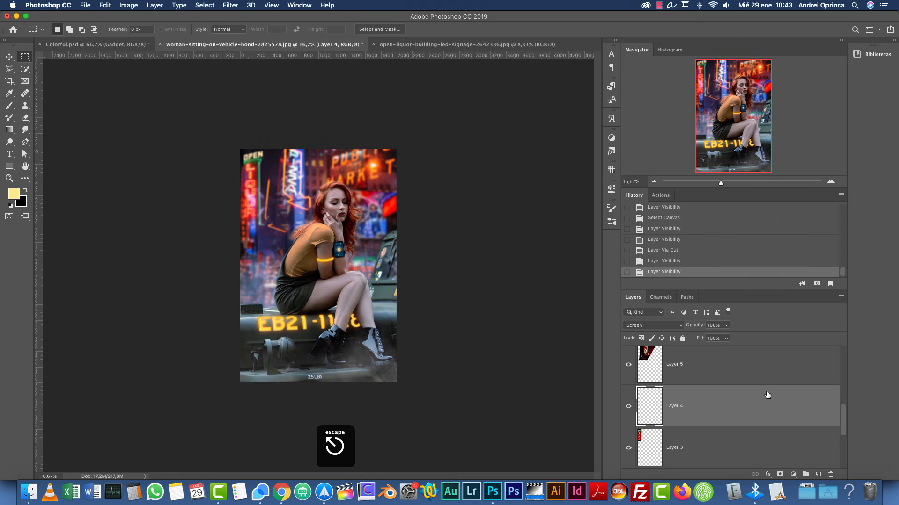
{"action": "left_click_drag", "start_coordinate": [816, 408], "coordinate": [830, 473]}
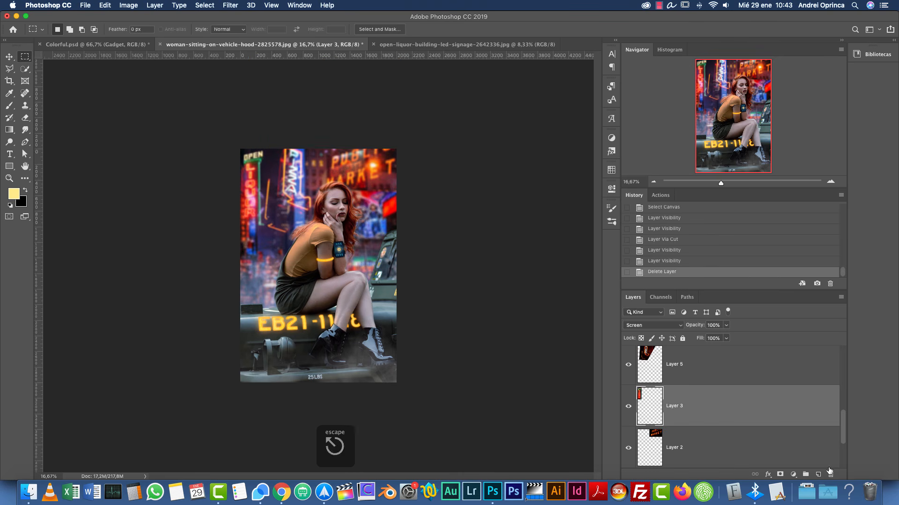
{"action": "key", "text": "super+r"}
{"action": "key", "text": "super+r"}
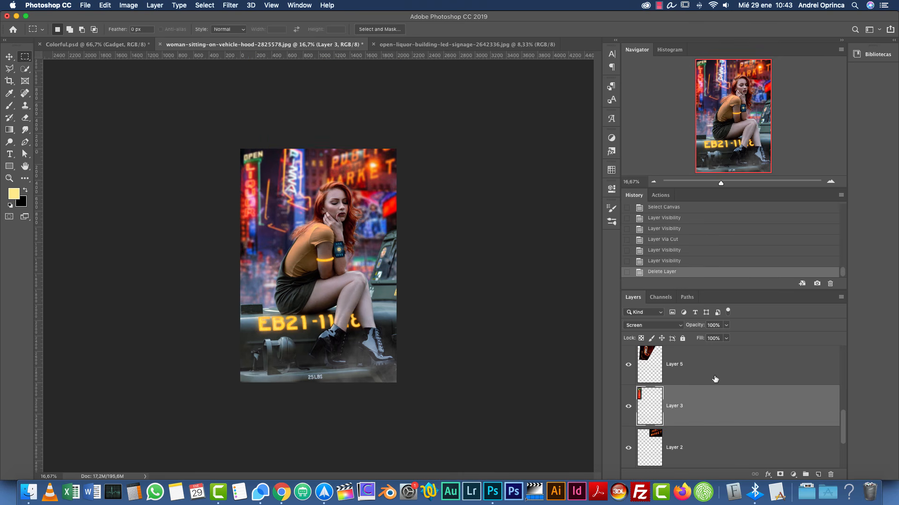
Step: Check the trimmed pizza sign's visibility and inspect the transform bounds of Layer 3, Layer 2 and BG for off-canvas content
{"action": "left_click", "coordinate": [715, 368]}
{"action": "left_click", "coordinate": [629, 365]}
{"action": "left_click", "coordinate": [629, 366]}
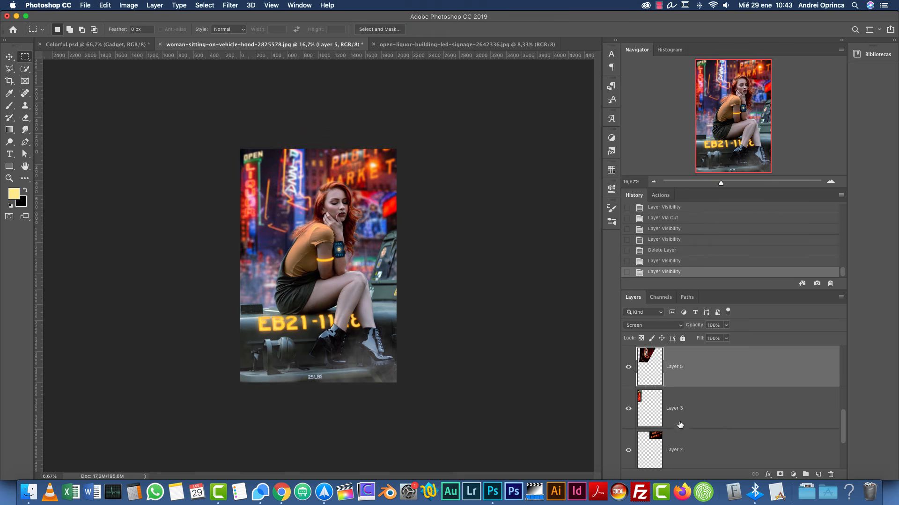
{"action": "left_click", "coordinate": [661, 417]}
{"action": "key", "text": "super+t"}
{"action": "key", "text": "Escape"}
{"action": "left_click", "coordinate": [674, 448]}
{"action": "key", "text": "super+t"}
{"action": "key", "text": "Escape"}
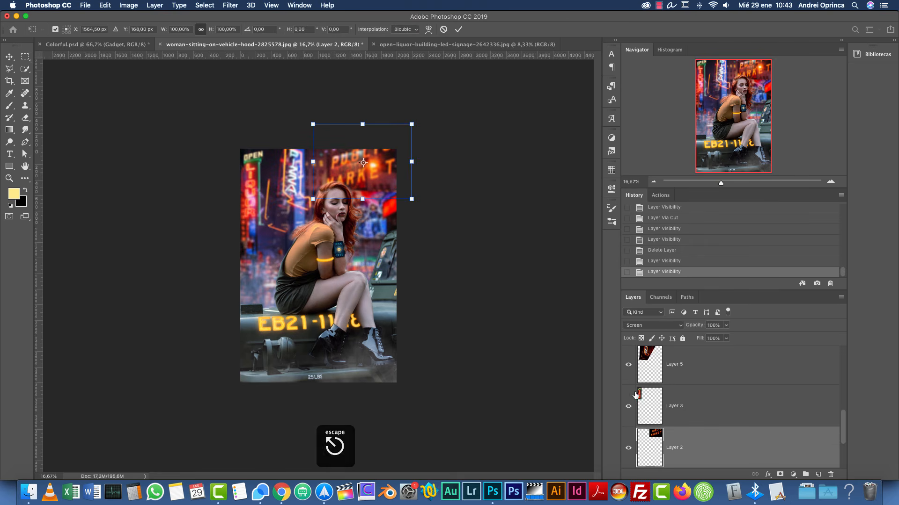
{"action": "left_click_drag", "start_coordinate": [844, 427], "coordinate": [818, 462]}
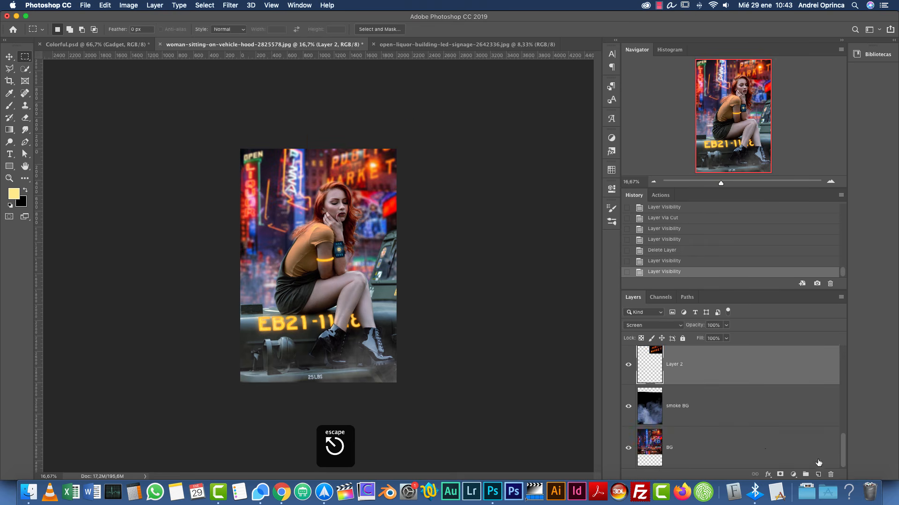
{"action": "left_click", "coordinate": [761, 444]}
{"action": "key", "text": "super+t"}
{"action": "key", "text": "Escape"}
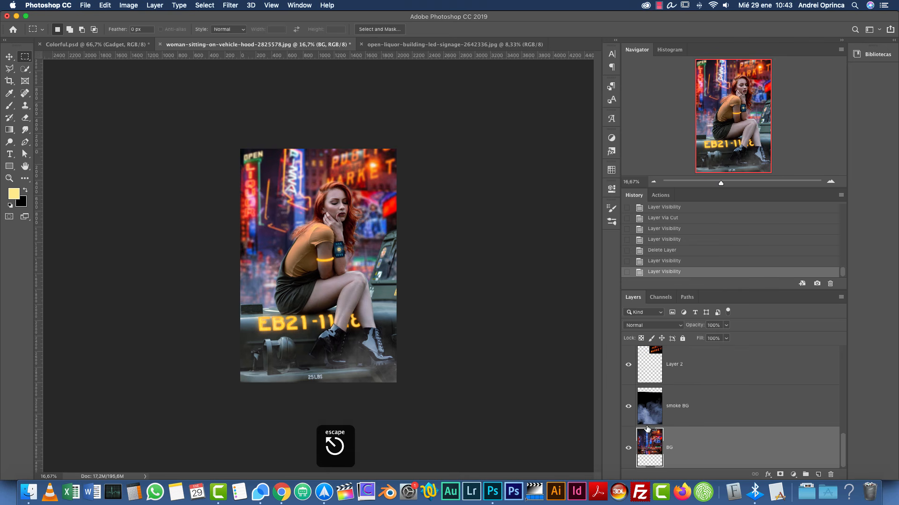
Step: Select the whole canvas and cut the visible part of the BG layer to a new layer with Layer Via Cut
{"action": "key", "text": "super+a"}
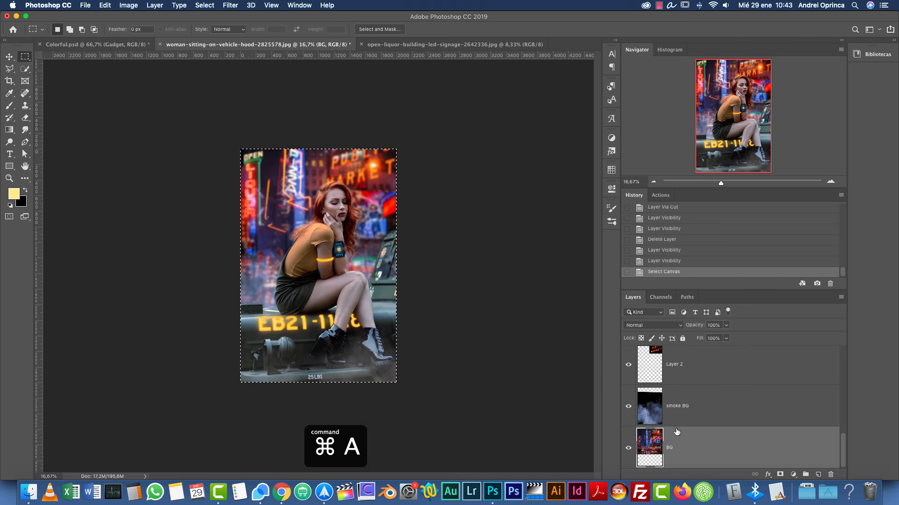
{"action": "right_click", "coordinate": [664, 425]}
{"action": "left_click", "coordinate": [347, 213]}
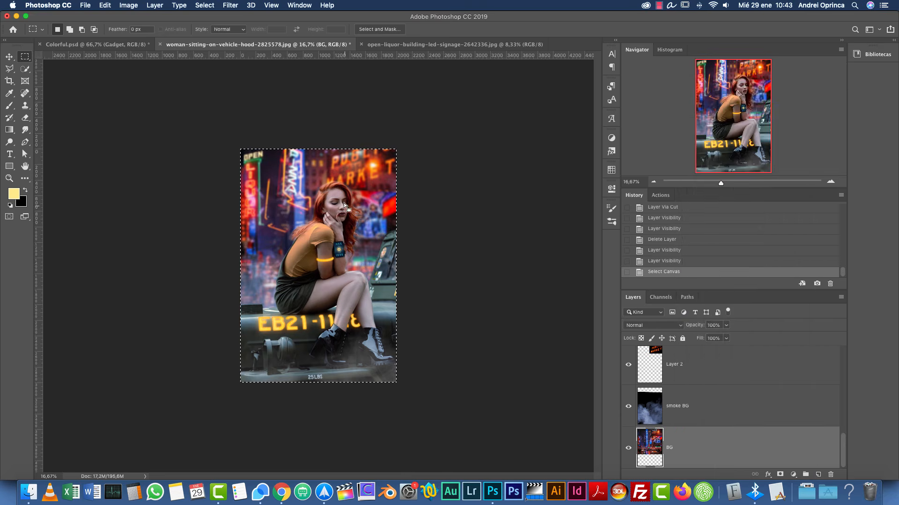
{"action": "right_click", "coordinate": [346, 201]}
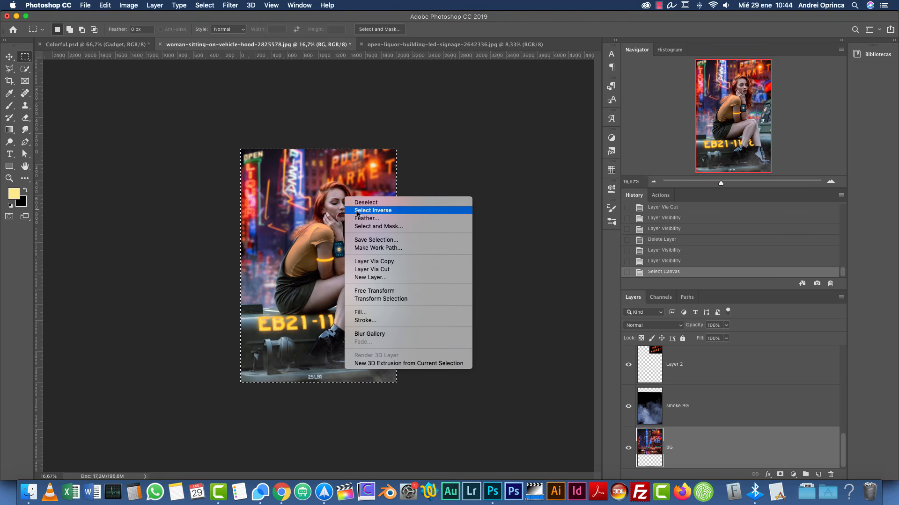
{"action": "left_click", "coordinate": [388, 270]}
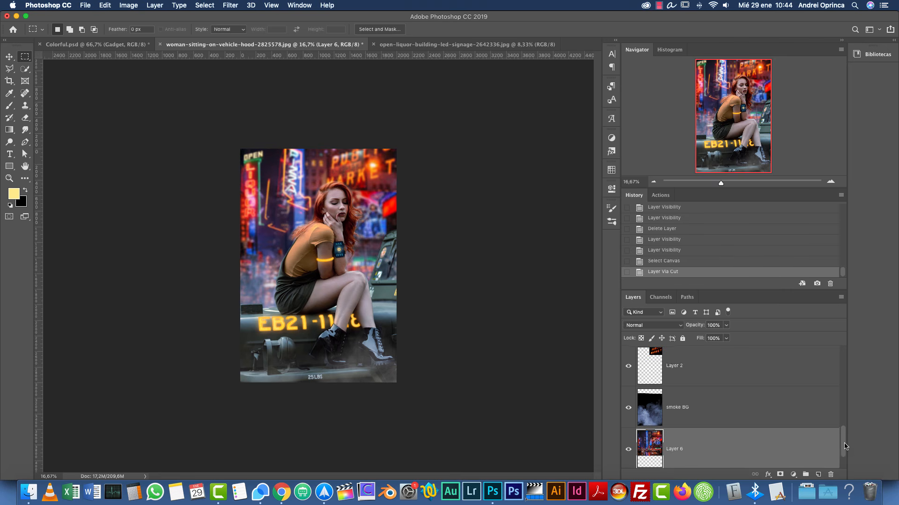
Step: Delete the leftover BG layer with the off-canvas content and rename Layer 6 as BG
{"action": "left_click_drag", "start_coordinate": [843, 438], "coordinate": [831, 469]}
{"action": "left_click", "coordinate": [804, 451]}
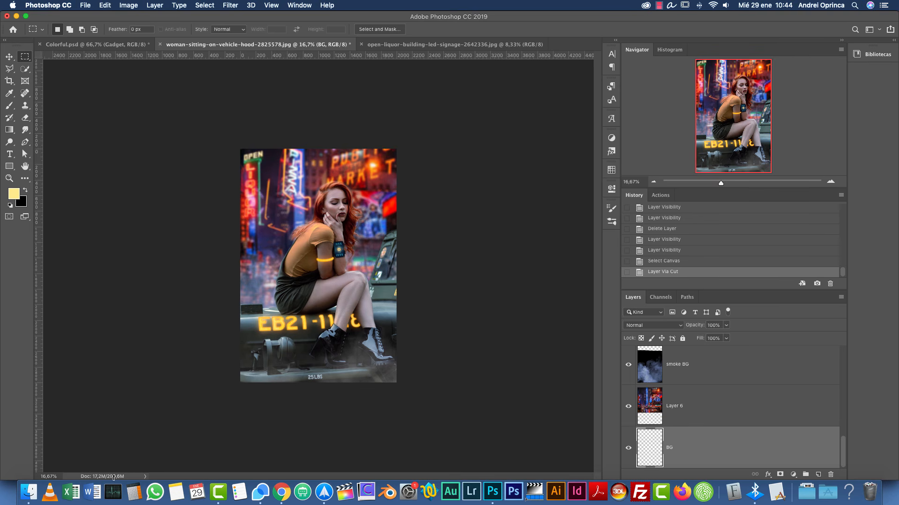
{"action": "left_click_drag", "start_coordinate": [828, 458], "coordinate": [830, 474]}
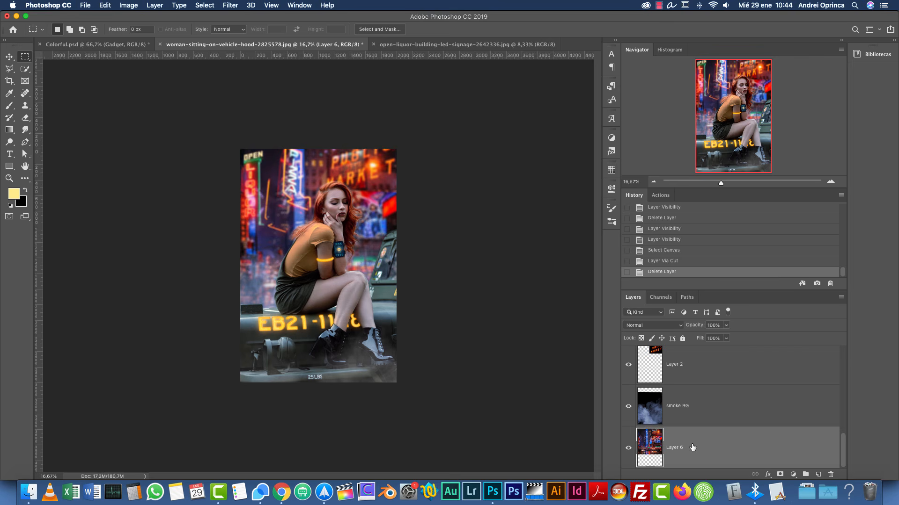
{"action": "type", "text": "BG"}
{"action": "key", "text": "Return"}
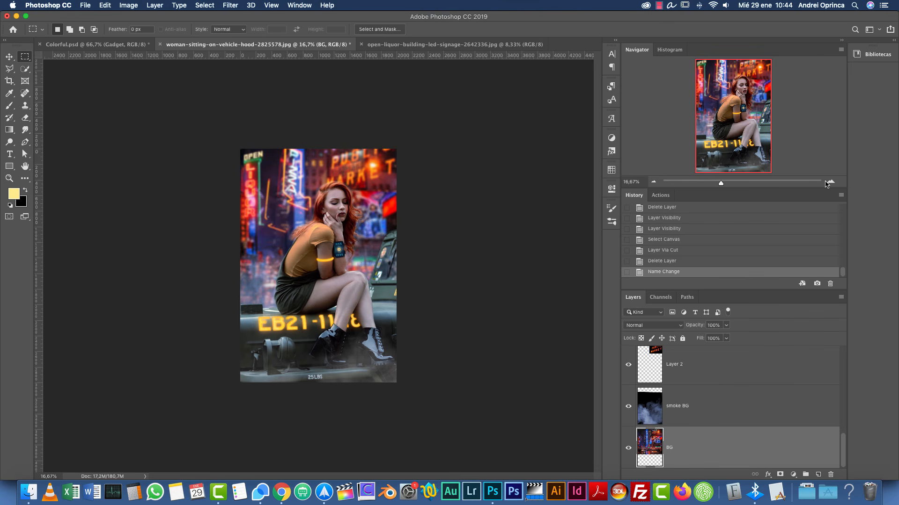
Step: Close the liquor sign image and add a new empty layer above the gadget group in the woman composite
{"action": "left_click", "coordinate": [830, 182]}
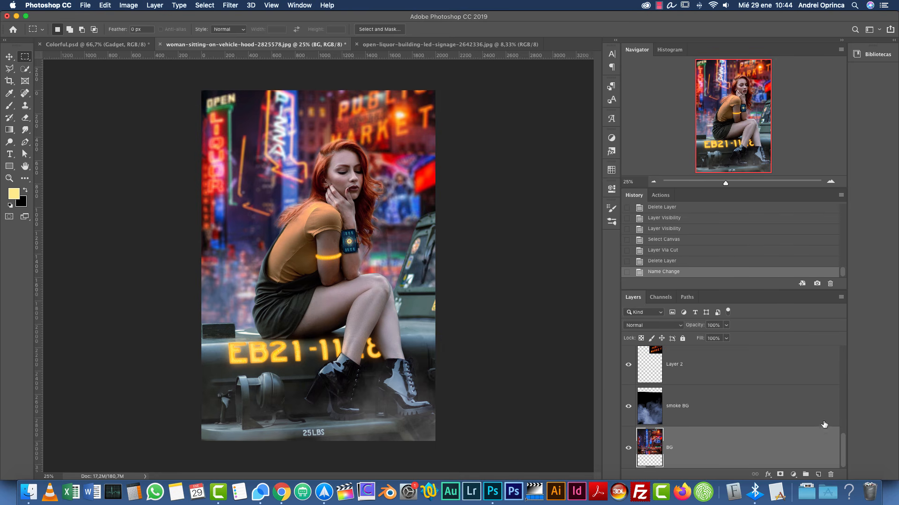
{"action": "left_click_drag", "start_coordinate": [841, 440], "coordinate": [850, 334]}
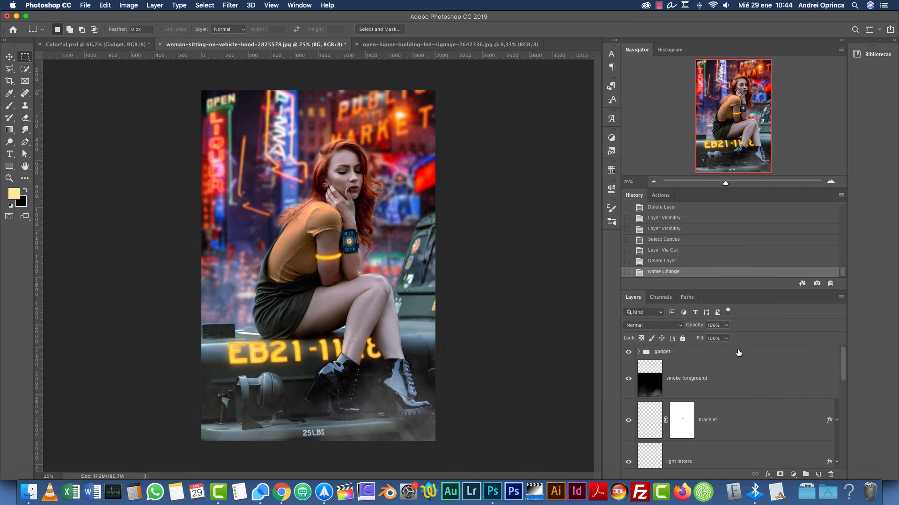
{"action": "left_click", "coordinate": [738, 353]}
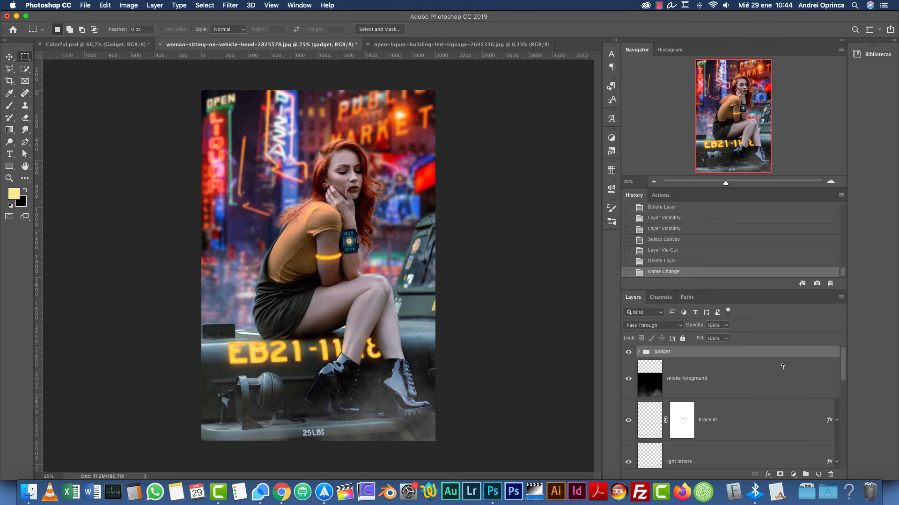
{"action": "left_click", "coordinate": [453, 45]}
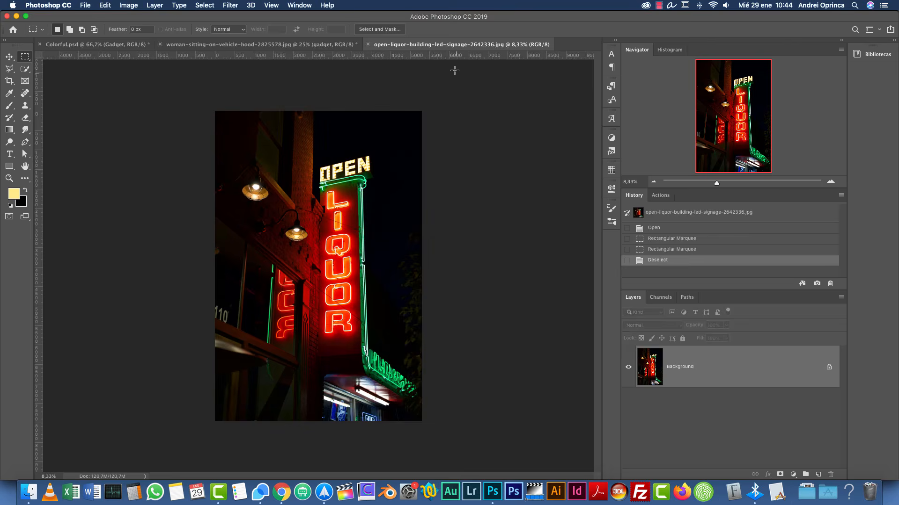
{"action": "key", "text": "super+w"}
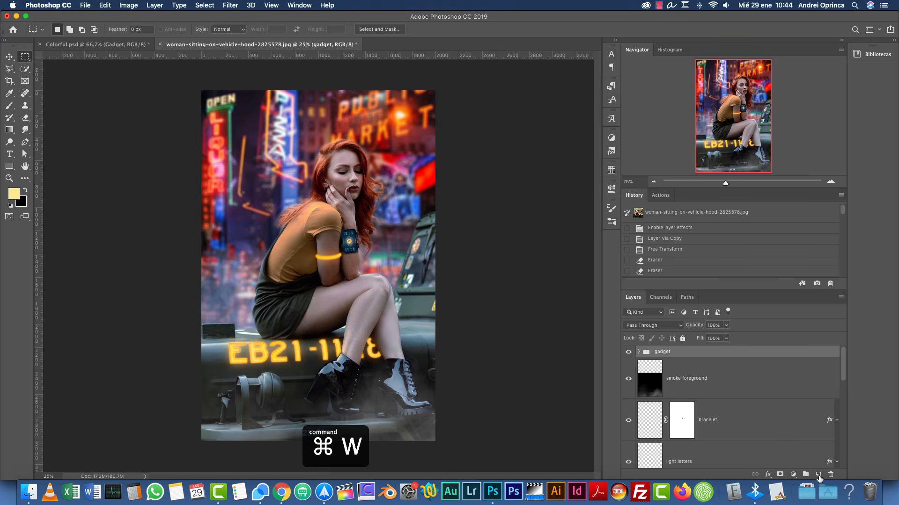
{"action": "left_click", "coordinate": [818, 475]}
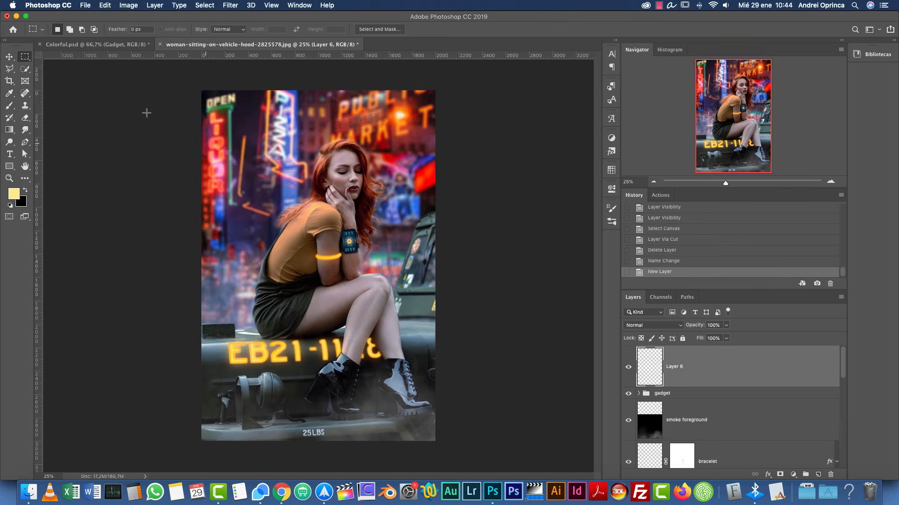
Step: Check the blend mode of the Color cast layer in the Lights/Glows group of Colorful.psd and return to the composite
{"action": "left_click", "coordinate": [125, 46]}
{"action": "scroll", "coordinate": [843, 379], "scroll_direction": "up", "scroll_amount": 2}
{"action": "left_click", "coordinate": [724, 401]}
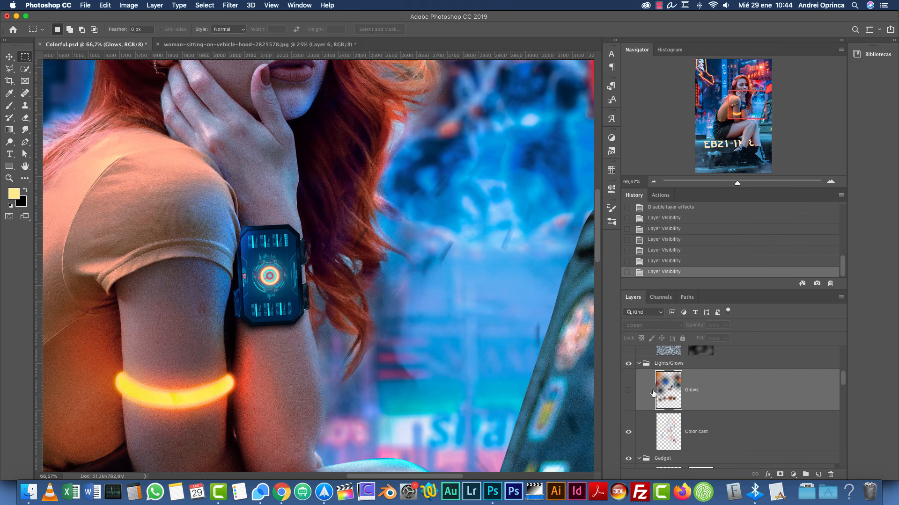
{"action": "left_click", "coordinate": [711, 425]}
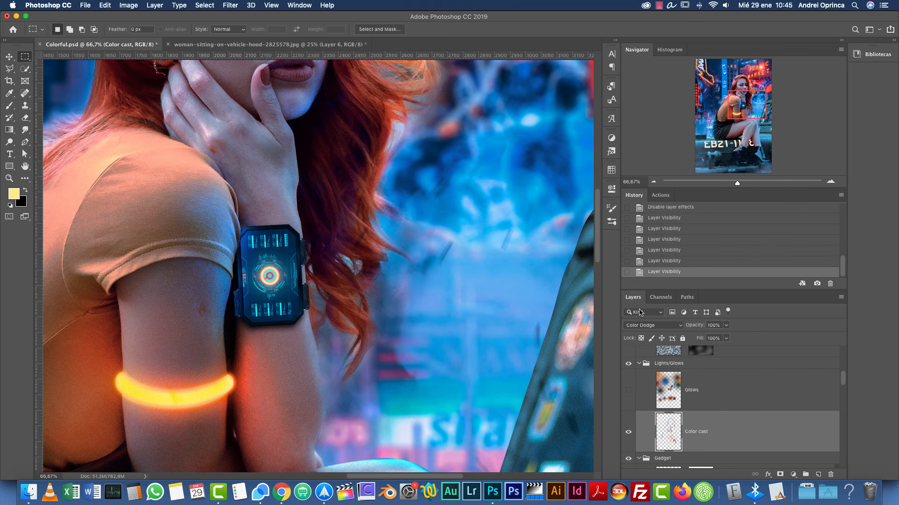
{"action": "left_click", "coordinate": [317, 44]}
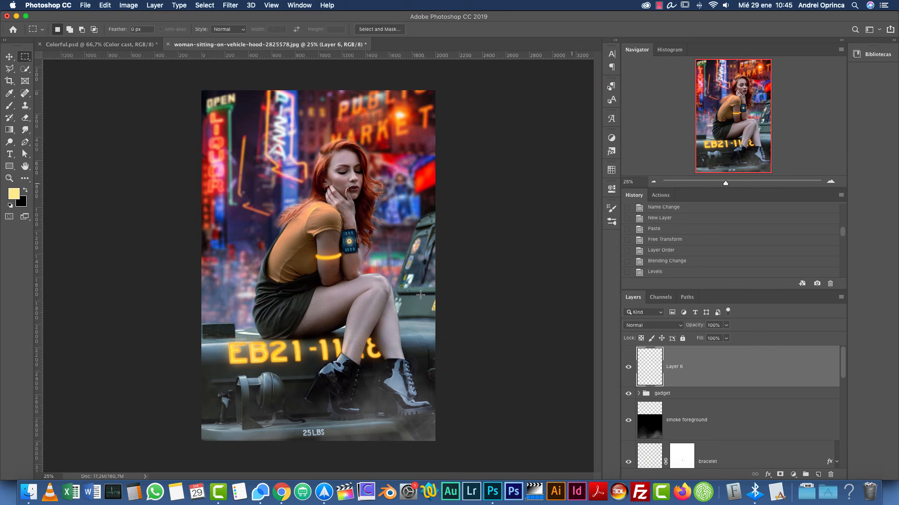
Step: Rename the new top layer as "casted light" and set its blend mode to Color Dodge
{"action": "left_click", "coordinate": [831, 181]}
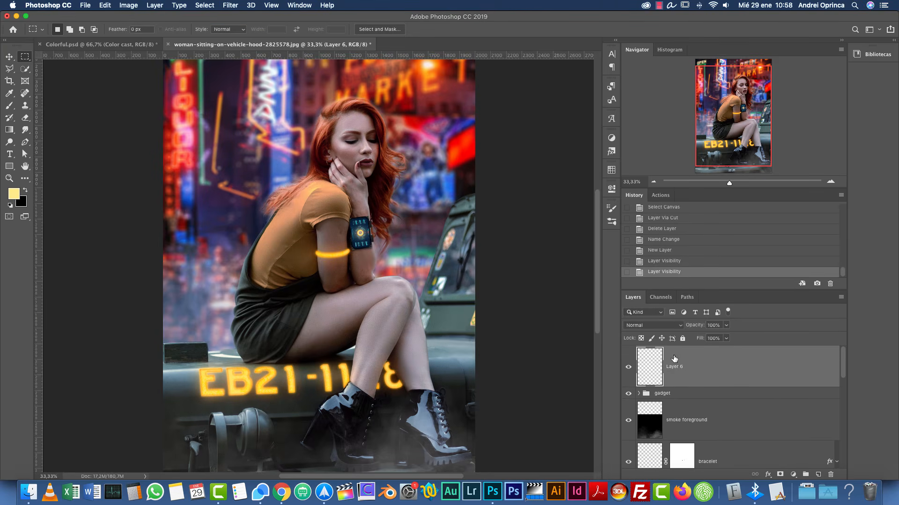
{"action": "double_click", "coordinate": [678, 367]}
{"action": "type", "text": "castedlight"}
{"action": "key", "text": "Return"}
{"action": "key", "text": "Return"}
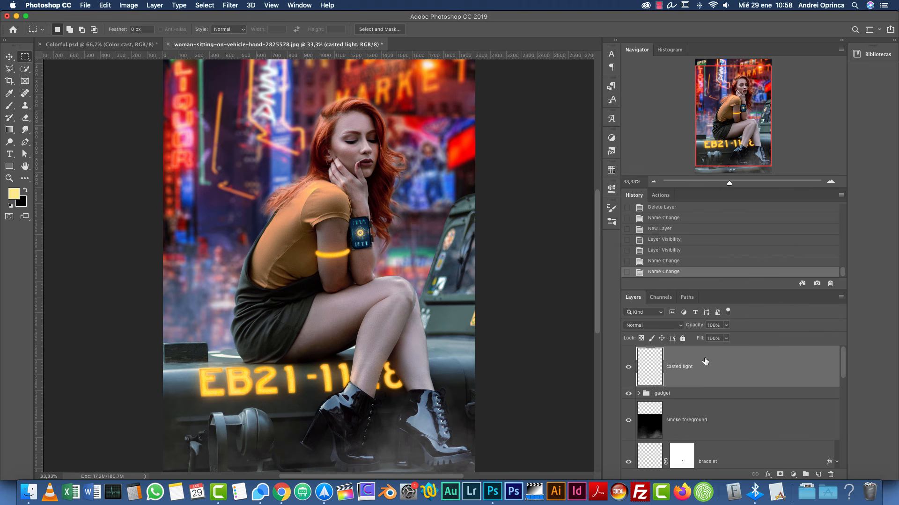
{"action": "left_click", "coordinate": [654, 327]}
{"action": "left_click", "coordinate": [653, 391]}
Step: Set up a soft 100 px brush with 0% hardness and 50% opacity and flow for painting light on the lower legs
{"action": "left_click", "coordinate": [830, 182]}
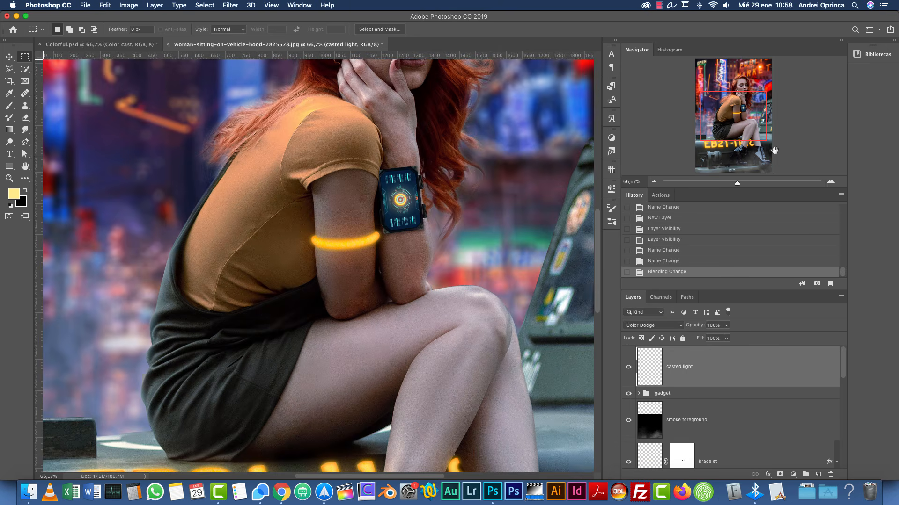
{"action": "left_click", "coordinate": [831, 182]}
{"action": "left_click_drag", "start_coordinate": [735, 117], "coordinate": [727, 148]}
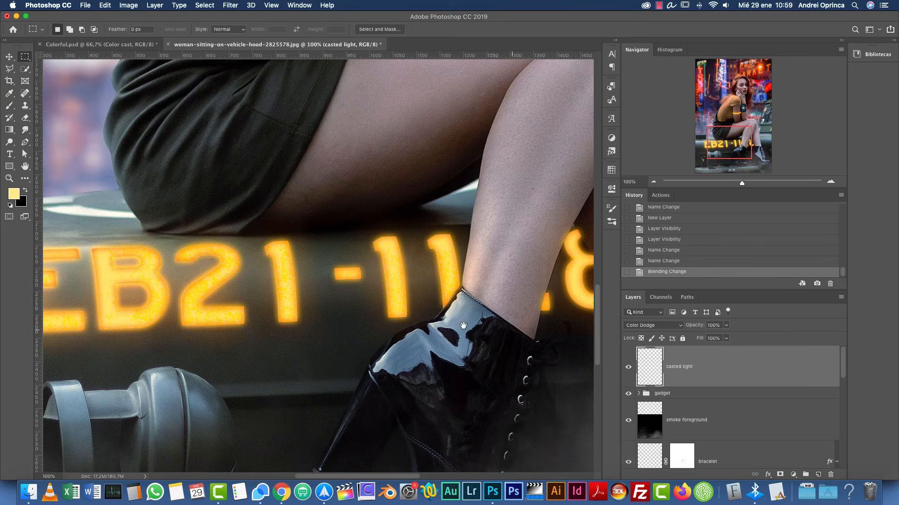
{"action": "left_click_drag", "start_coordinate": [498, 328], "coordinate": [272, 405]}
{"action": "key", "text": "super+r"}
{"action": "key", "text": "b"}
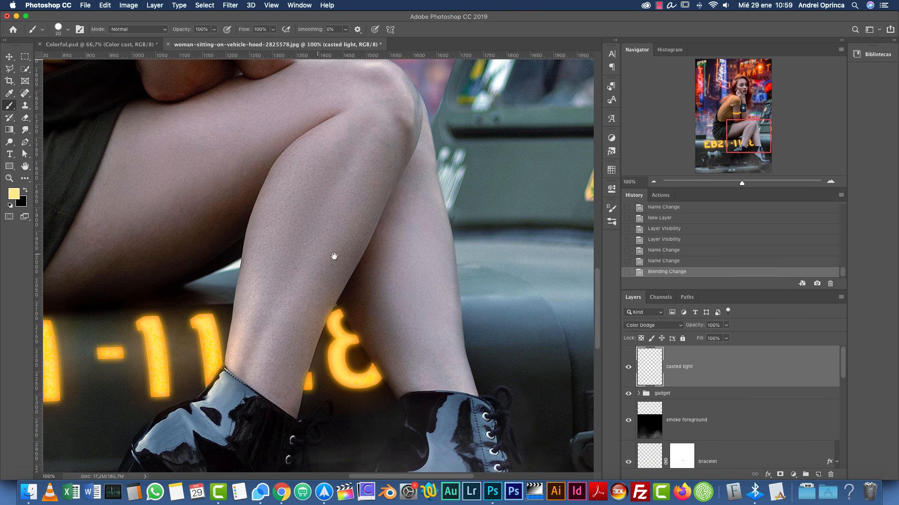
{"action": "scroll", "coordinate": [296, 299], "scroll_direction": "down", "scroll_amount": 3}
{"action": "scroll", "coordinate": [297, 299], "scroll_direction": "left", "scroll_amount": 3}
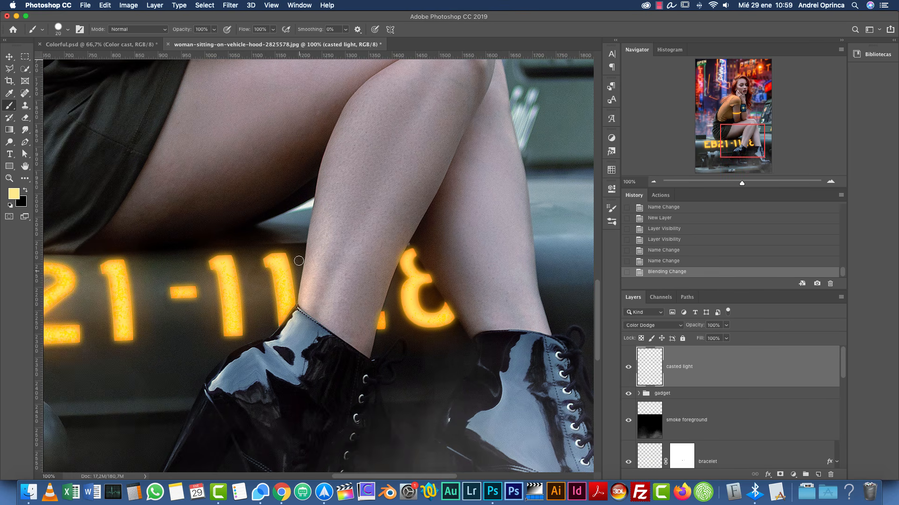
{"action": "right_click", "coordinate": [396, 223]}
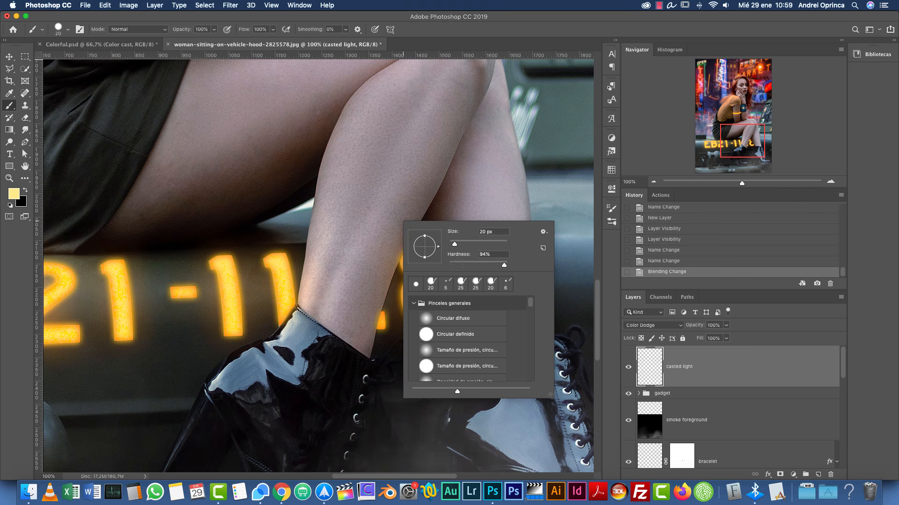
{"action": "left_click_drag", "start_coordinate": [452, 265], "coordinate": [444, 268]}
{"action": "left_click", "coordinate": [699, 373]}
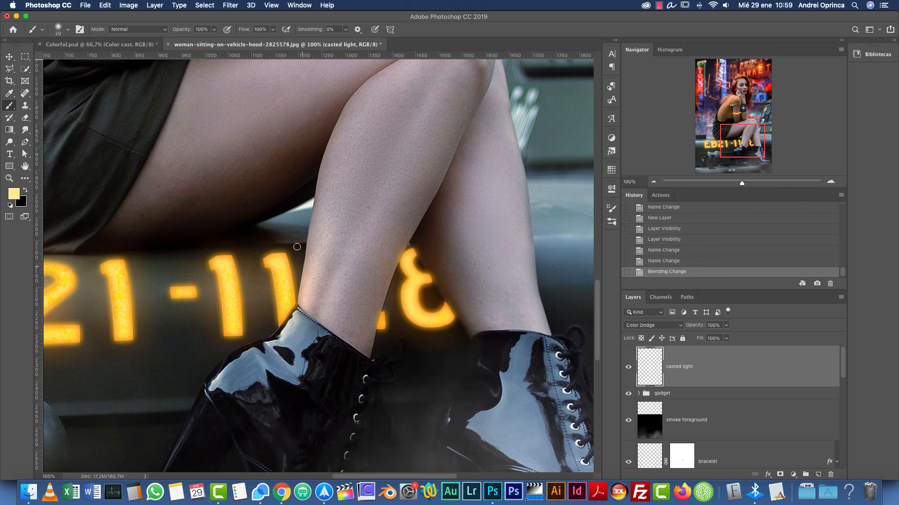
{"action": "key", "text": "bracketright"}
{"action": "key", "text": "bracketright"}
{"action": "key", "text": "bracketright"}
{"action": "key", "text": "bracketright"}
{"action": "key", "text": "bracketright"}
{"action": "key", "text": "bracketright"}
{"action": "key", "text": "bracketright"}
{"action": "key", "text": "bracketright"}
Step: Try painting cast light along the front shin with orange #ffaa38 sampled from the glowing digits, and undo the stroke
{"action": "left_click", "coordinate": [14, 194]}
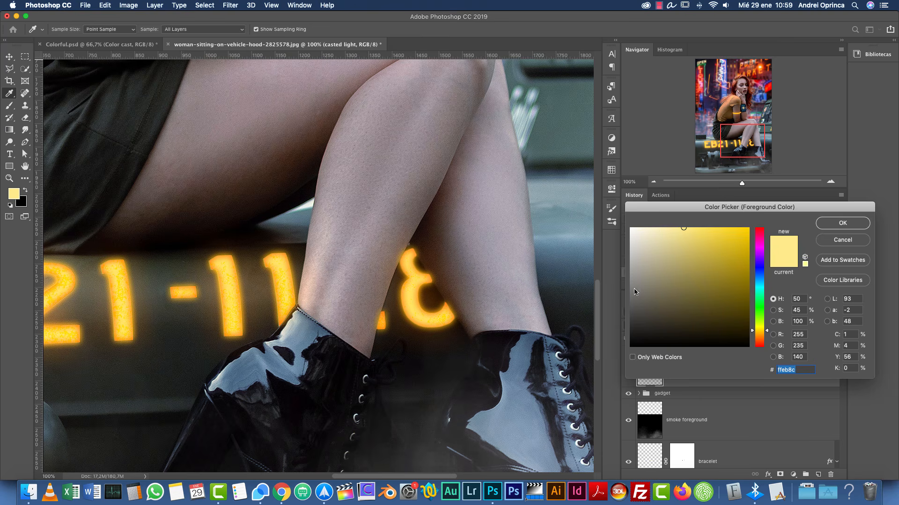
{"action": "left_click", "coordinate": [429, 273]}
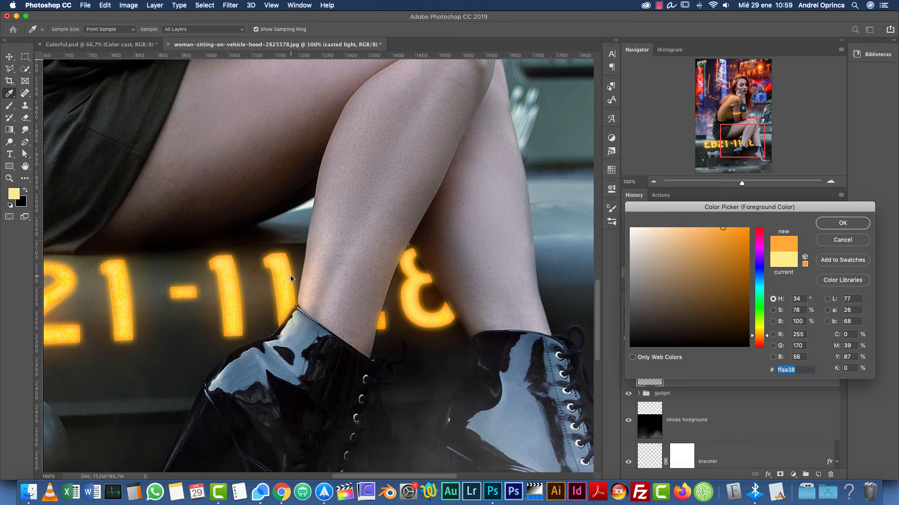
{"action": "left_click", "coordinate": [842, 227]}
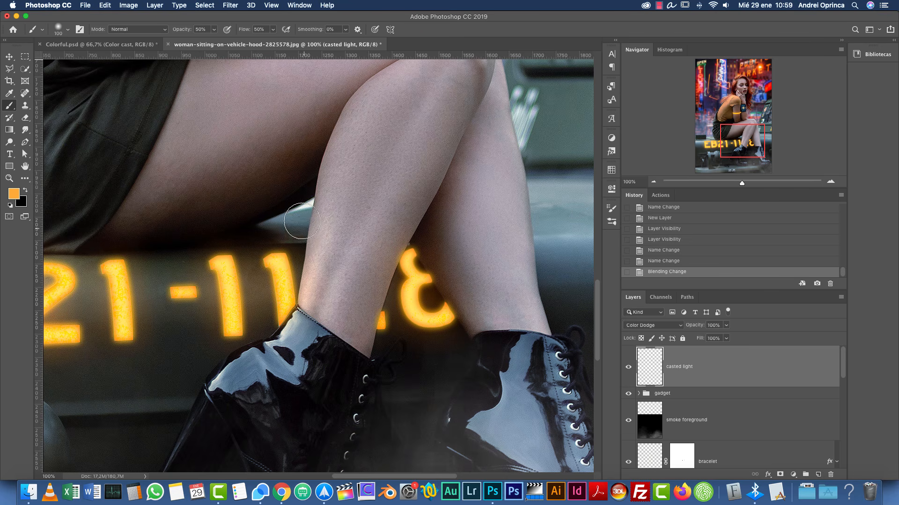
{"action": "left_click_drag", "start_coordinate": [301, 194], "coordinate": [300, 281]}
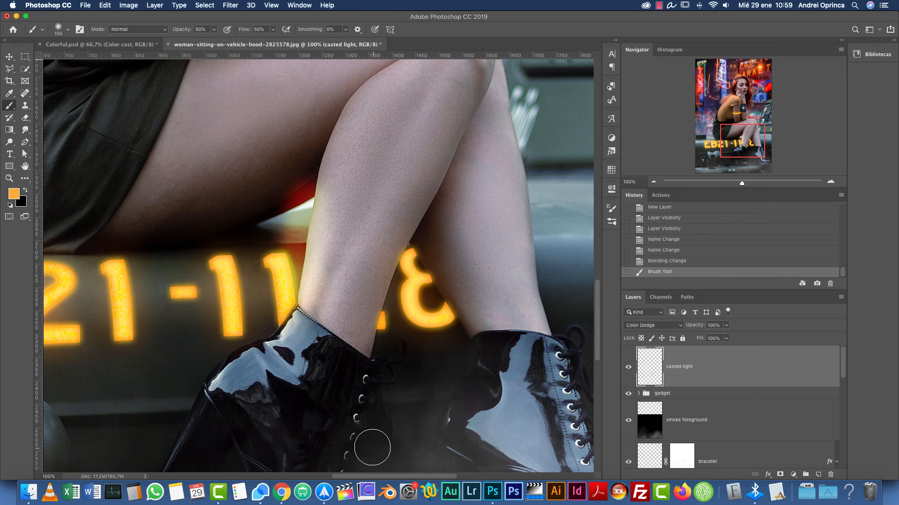
{"action": "key", "text": "super+z"}
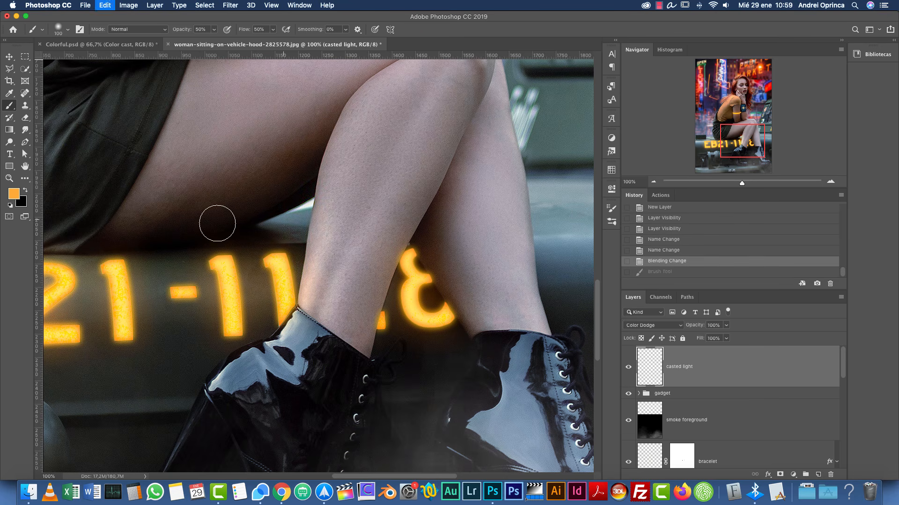
Step: Try painting the front shin's cast light with a darker, fully saturated orange, and undo the stroke
{"action": "left_click", "coordinate": [14, 194]}
{"action": "left_click", "coordinate": [747, 268]}
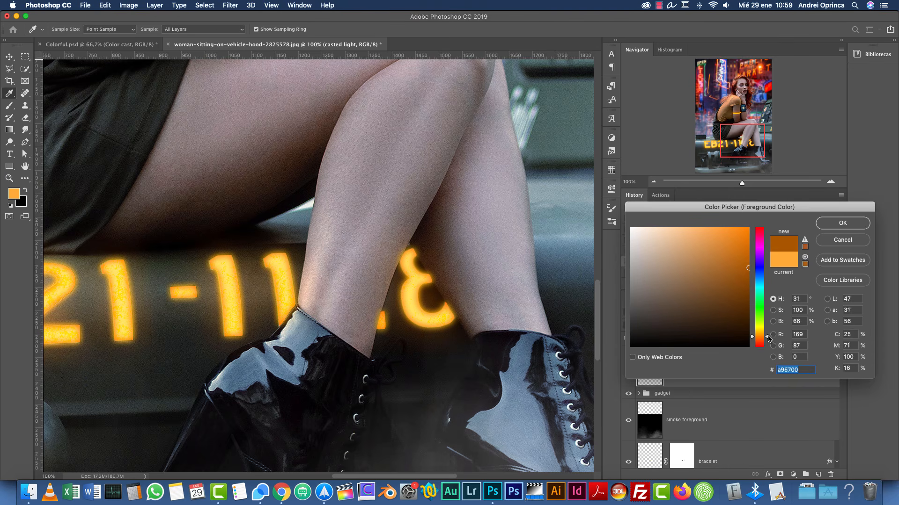
{"action": "left_click", "coordinate": [843, 224]}
{"action": "left_click", "coordinate": [316, 273]}
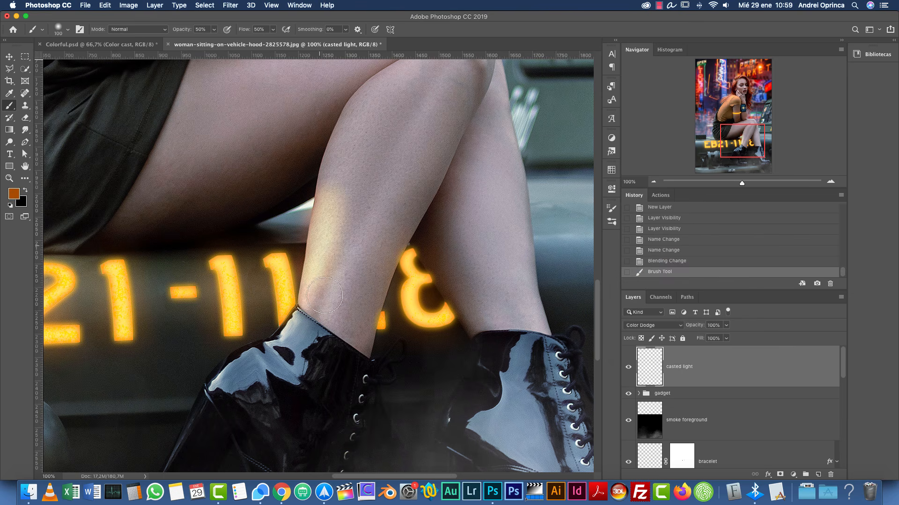
{"action": "key", "text": "super+z"}
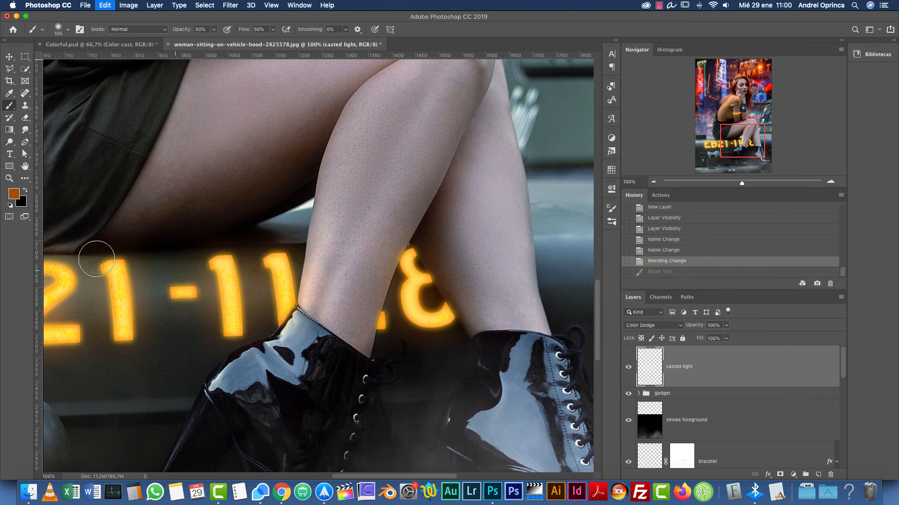
Step: Set the foreground colour to dark brown #6c3000
{"action": "left_click", "coordinate": [14, 194]}
{"action": "left_click_drag", "start_coordinate": [748, 294], "coordinate": [750, 297]}
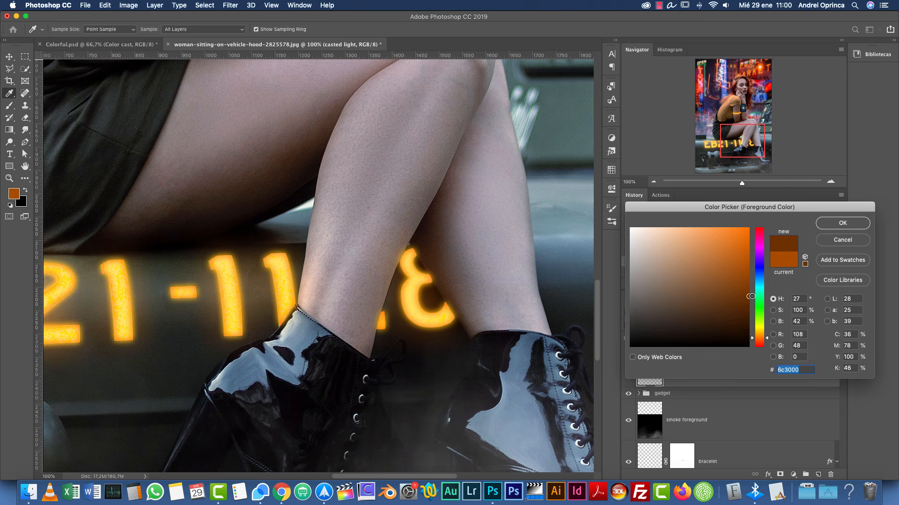
{"action": "key", "text": "Return"}
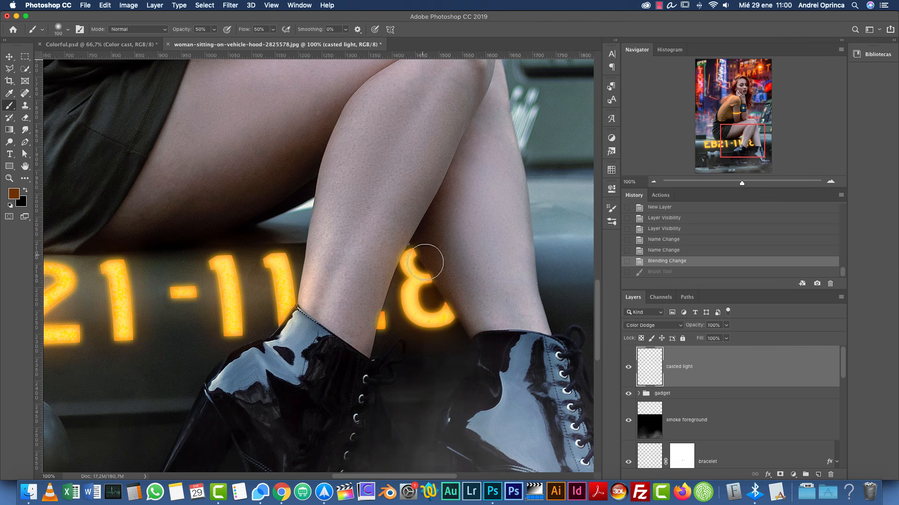
Step: Try a dab of cast light on the rear leg, undo it, and lower the brush flow to 10%
{"action": "left_click", "coordinate": [445, 309]}
{"action": "key", "text": "super+z"}
{"action": "right_click", "coordinate": [513, 223]}
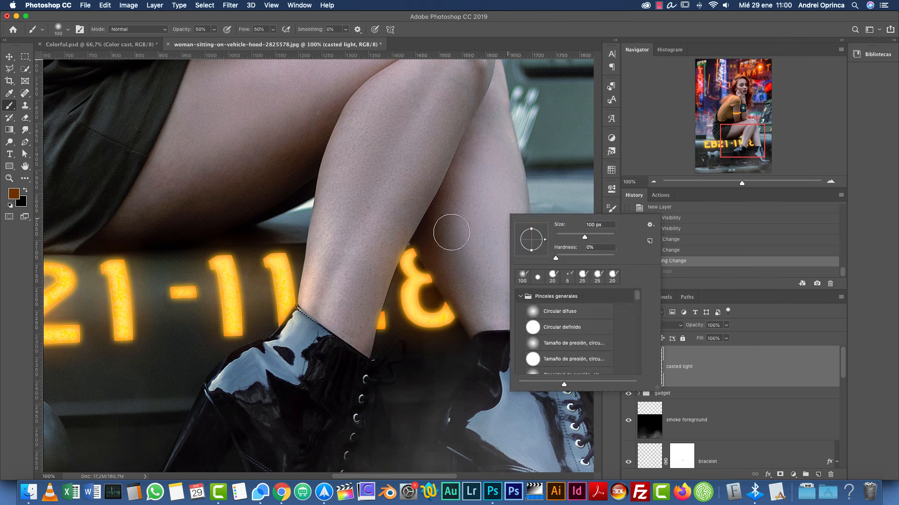
{"action": "left_click", "coordinate": [721, 366]}
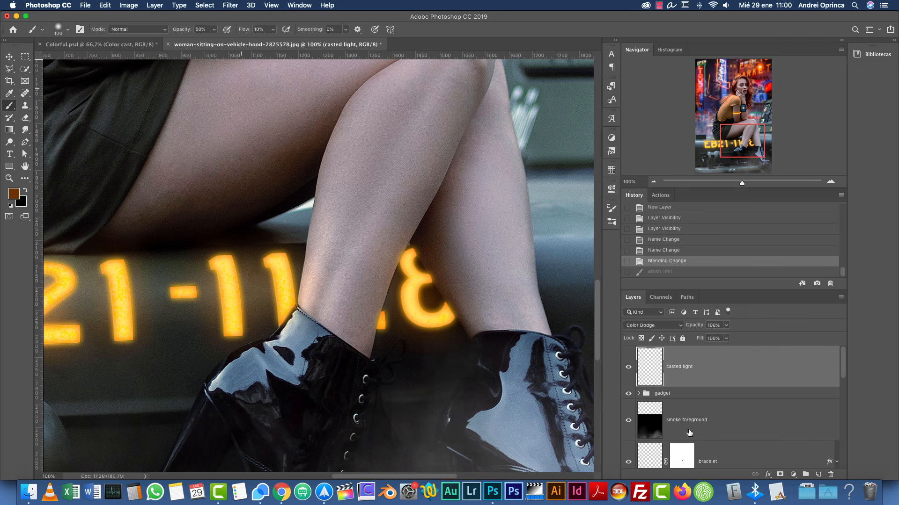
Step: Build up faint brown cast light on the lower legs beside the glowing digits, undoing the stray last stroke on the rear shin
{"action": "mouse_move", "coordinate": [424, 256]}
{"action": "left_mouse_down"}
{"action": "mouse_move", "coordinate": [419, 238]}
{"action": "mouse_move", "coordinate": [455, 295]}
{"action": "left_mouse_up"}
{"action": "left_click_drag", "start_coordinate": [437, 221], "coordinate": [451, 258]}
{"action": "left_click_drag", "start_coordinate": [456, 315], "coordinate": [481, 329]}
{"action": "left_click_drag", "start_coordinate": [461, 229], "coordinate": [479, 288]}
{"action": "key", "text": "super+z"}
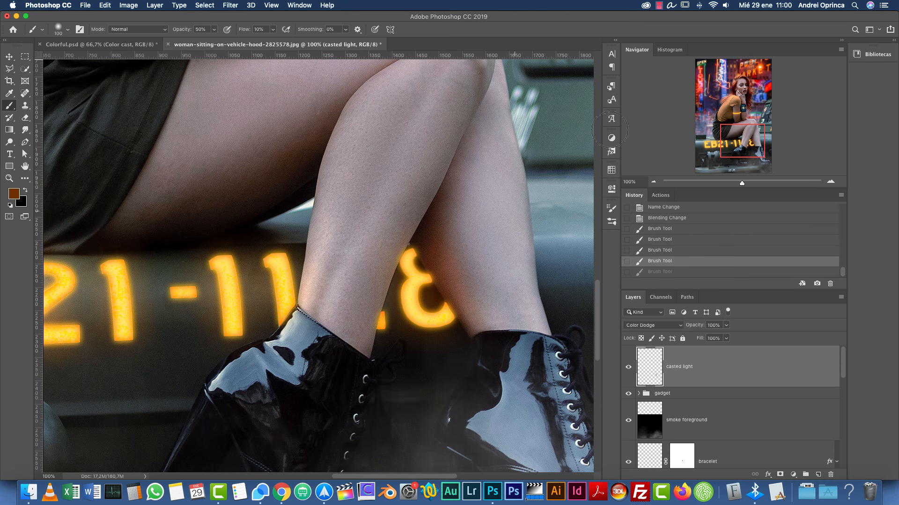
{"action": "left_click", "coordinate": [611, 209]}
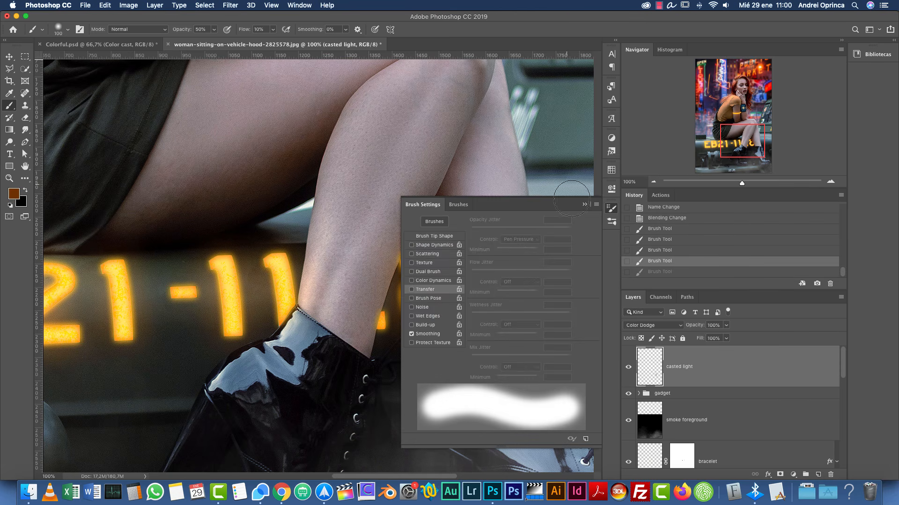
{"action": "left_click", "coordinate": [584, 205]}
{"action": "mouse_move", "coordinate": [365, 204]}
{"action": "left_mouse_down"}
{"action": "mouse_move", "coordinate": [425, 251]}
{"action": "mouse_move", "coordinate": [372, 322]}
{"action": "mouse_move", "coordinate": [402, 203]}
{"action": "left_mouse_up"}
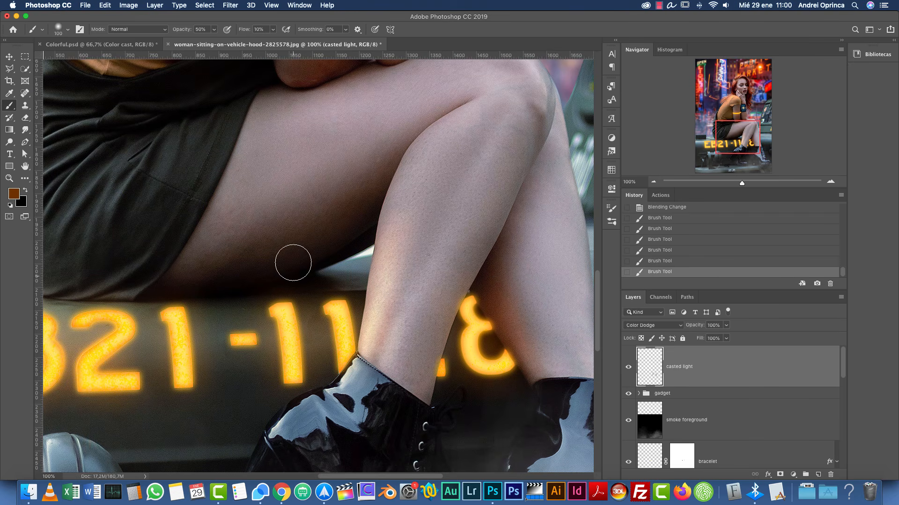
Step: Enlarge the soft brush to 201 px and paint brown cast light along the underside of the thigh
{"action": "right_click", "coordinate": [421, 236]}
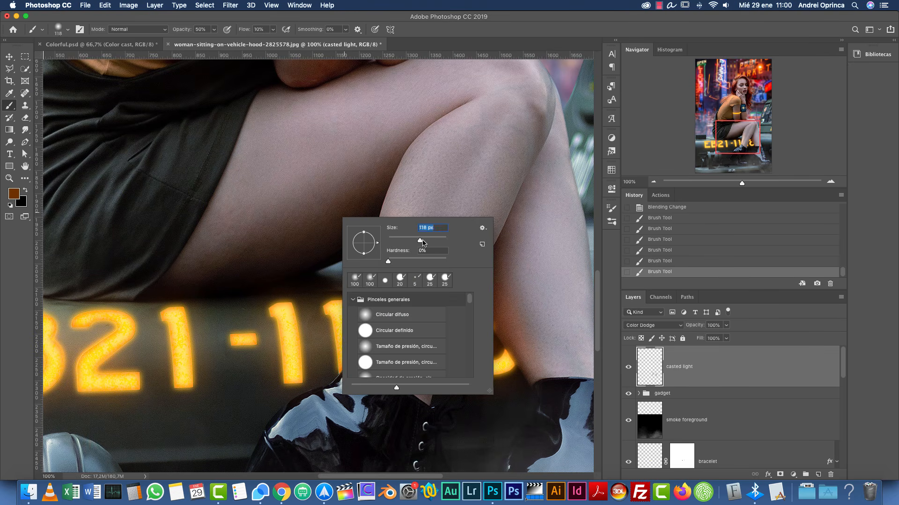
{"action": "left_click", "coordinate": [704, 360]}
{"action": "mouse_move", "coordinate": [137, 287]}
{"action": "left_mouse_down"}
{"action": "mouse_move", "coordinate": [276, 237]}
{"action": "mouse_move", "coordinate": [356, 186]}
{"action": "left_mouse_up"}
{"action": "mouse_move", "coordinate": [140, 265]}
{"action": "left_mouse_down"}
{"action": "mouse_move", "coordinate": [294, 249]}
{"action": "mouse_move", "coordinate": [384, 197]}
{"action": "mouse_move", "coordinate": [428, 145]}
{"action": "left_mouse_up"}
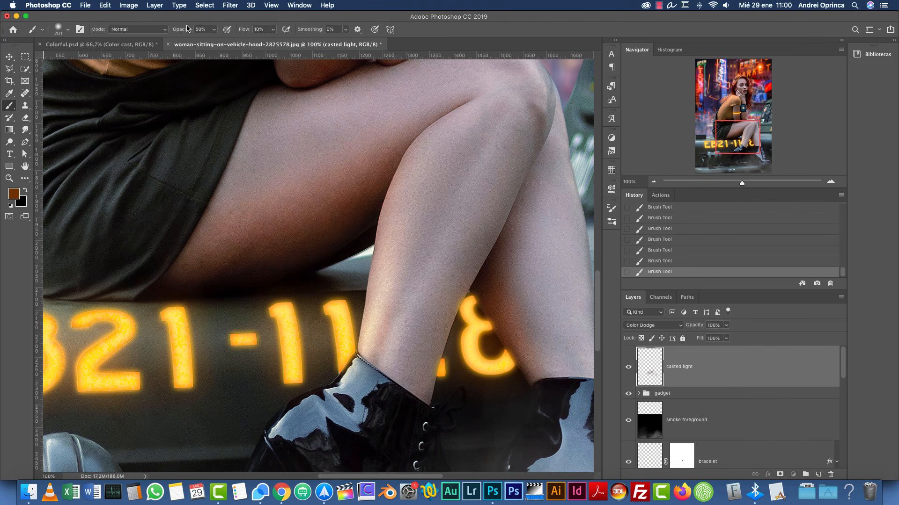
Step: Reduce the brush to 90 px and paint cast light along the skirt's lower edge above the glowing digits
{"action": "left_click_drag", "start_coordinate": [298, 289], "coordinate": [509, 291]}
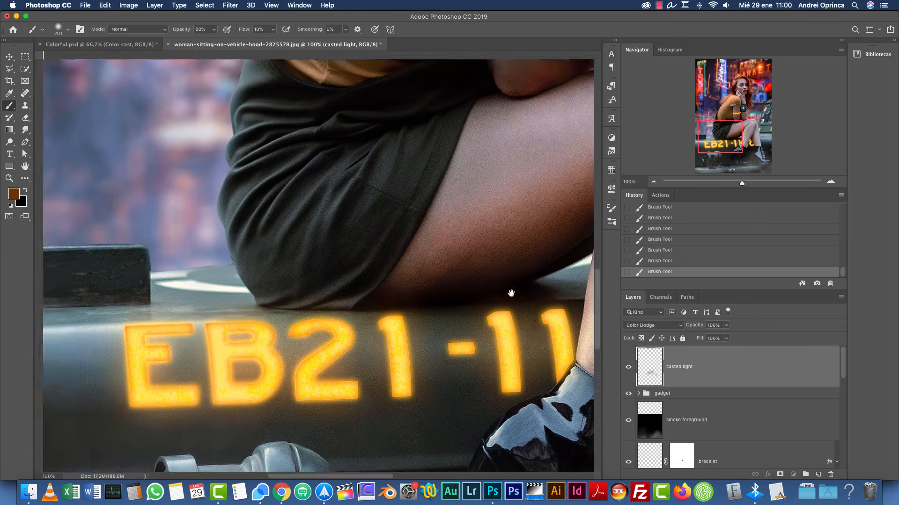
{"action": "mouse_move", "coordinate": [392, 312]}
{"action": "left_mouse_down"}
{"action": "mouse_move", "coordinate": [334, 324]}
{"action": "mouse_move", "coordinate": [377, 309]}
{"action": "left_mouse_up"}
{"action": "key", "text": "bracketleft"}
{"action": "key", "text": "bracketleft"}
{"action": "key", "text": "bracketleft"}
{"action": "key", "text": "bracketleft"}
{"action": "key", "text": "bracketleft"}
{"action": "key", "text": "bracketleft"}
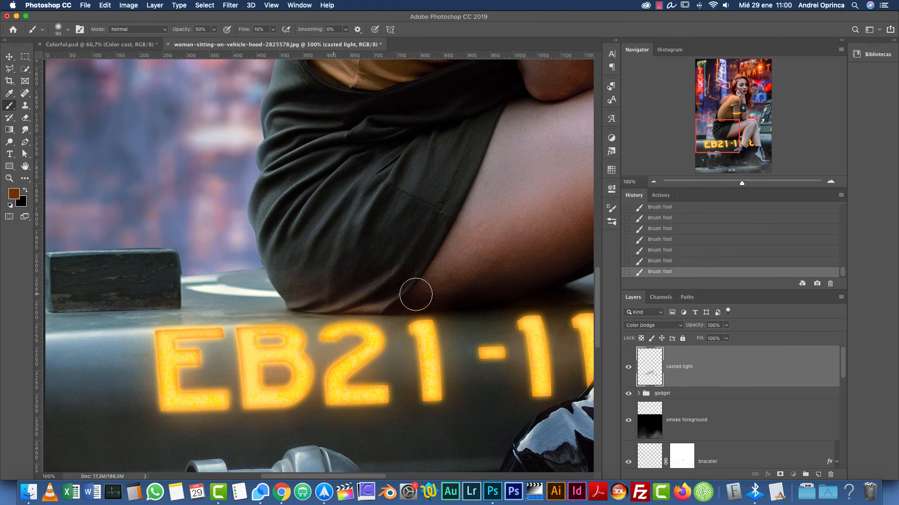
{"action": "left_click_drag", "start_coordinate": [513, 259], "coordinate": [354, 345]}
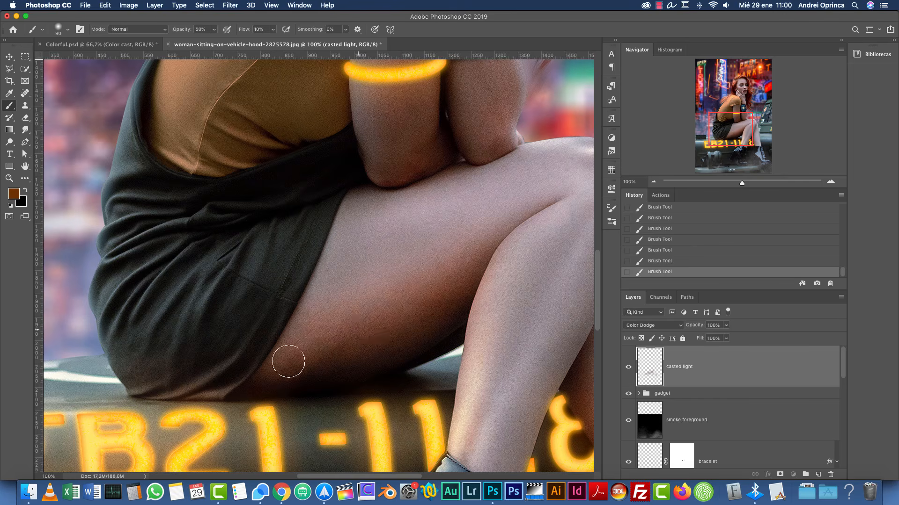
Step: Hide and show the casted light layer to compare the legs with and without the painted glow
{"action": "left_click_drag", "start_coordinate": [488, 357], "coordinate": [347, 284]}
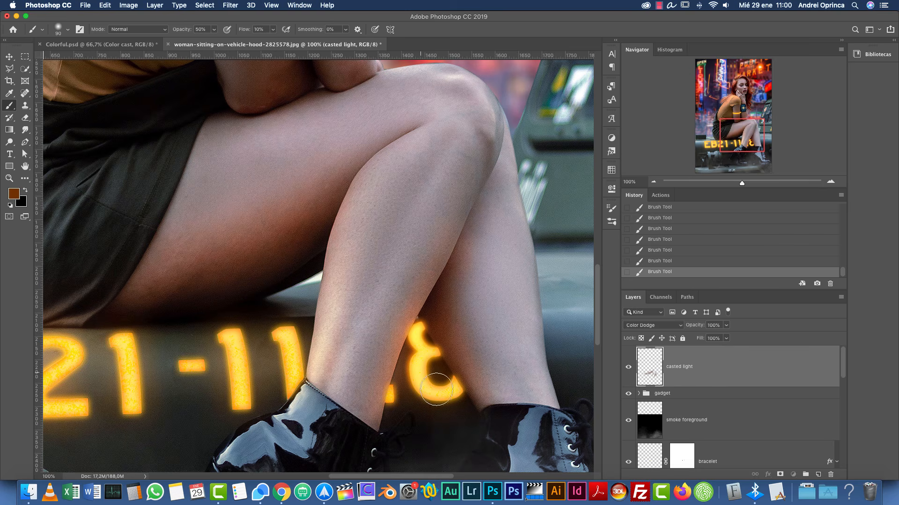
{"action": "key", "text": "super+minus"}
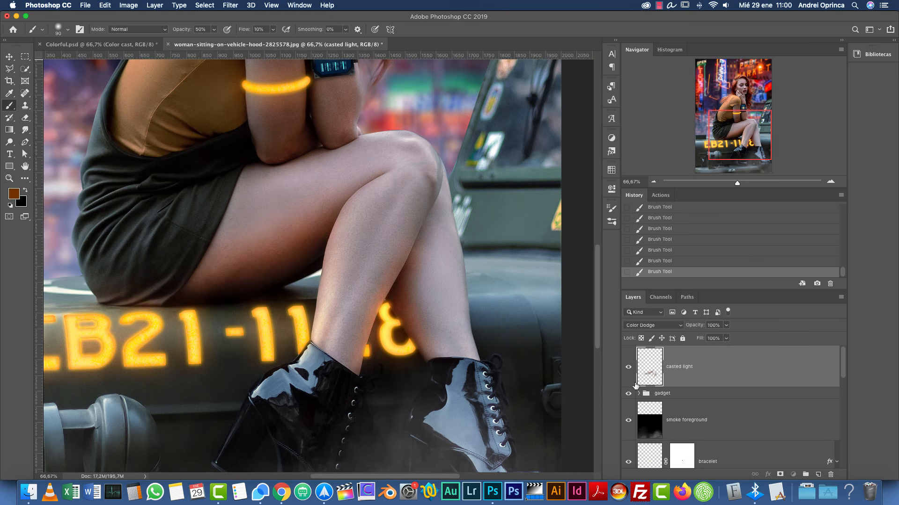
{"action": "left_click", "coordinate": [628, 367]}
{"action": "left_click", "coordinate": [628, 367]}
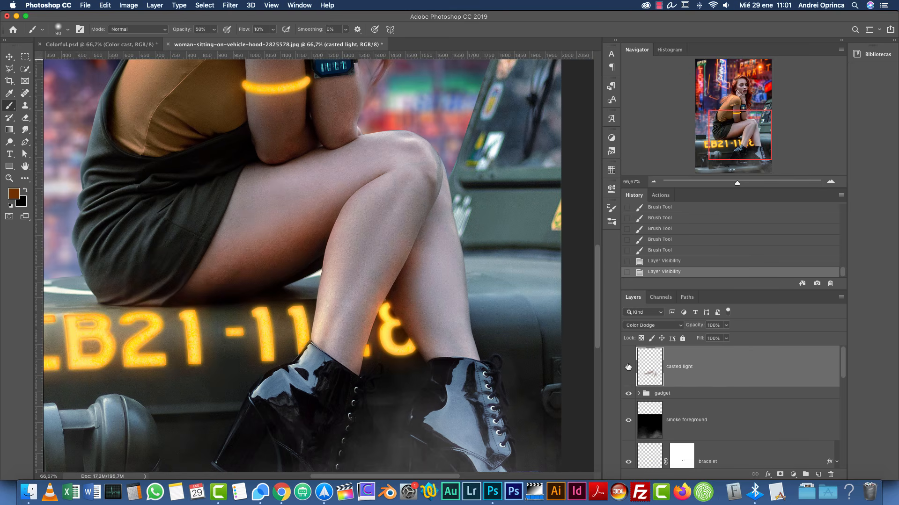
Step: Paint the bracelet's warm cast light onto the side of the shirt and the arms around it
{"action": "left_click_drag", "start_coordinate": [396, 271], "coordinate": [480, 457]}
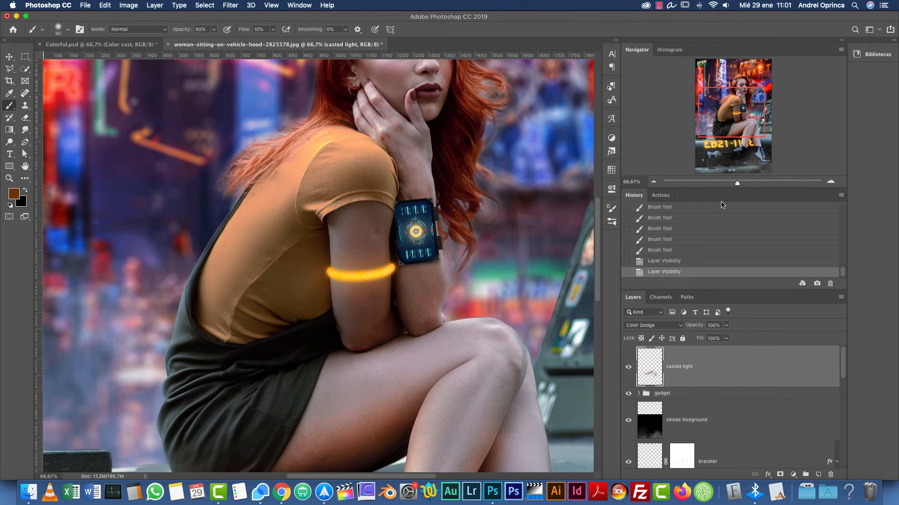
{"action": "left_click", "coordinate": [828, 181]}
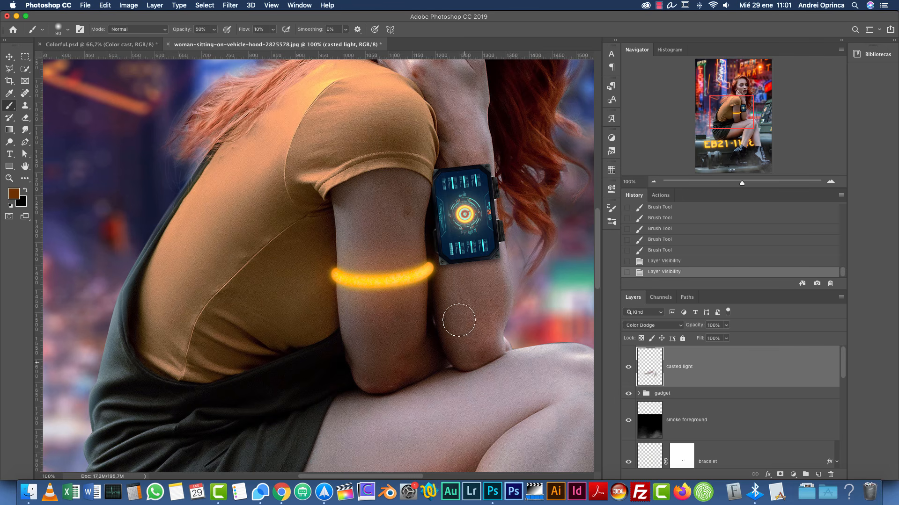
{"action": "mouse_move", "coordinate": [314, 259]}
{"action": "left_mouse_down"}
{"action": "mouse_move", "coordinate": [308, 313]}
{"action": "mouse_move", "coordinate": [326, 323]}
{"action": "mouse_move", "coordinate": [324, 216]}
{"action": "mouse_move", "coordinate": [298, 275]}
{"action": "mouse_move", "coordinate": [291, 339]}
{"action": "mouse_move", "coordinate": [330, 299]}
{"action": "left_mouse_up"}
{"action": "mouse_move", "coordinate": [452, 346]}
{"action": "left_mouse_down"}
{"action": "mouse_move", "coordinate": [433, 213]}
{"action": "mouse_move", "coordinate": [465, 354]}
{"action": "mouse_move", "coordinate": [437, 298]}
{"action": "mouse_move", "coordinate": [429, 208]}
{"action": "mouse_move", "coordinate": [427, 341]}
{"action": "mouse_move", "coordinate": [431, 221]}
{"action": "left_mouse_up"}
{"action": "mouse_move", "coordinate": [334, 291]}
{"action": "left_mouse_down"}
{"action": "mouse_move", "coordinate": [350, 365]}
{"action": "mouse_move", "coordinate": [335, 224]}
{"action": "mouse_move", "coordinate": [343, 194]}
{"action": "mouse_move", "coordinate": [304, 285]}
{"action": "mouse_move", "coordinate": [339, 328]}
{"action": "mouse_move", "coordinate": [315, 323]}
{"action": "mouse_move", "coordinate": [360, 192]}
{"action": "mouse_move", "coordinate": [423, 248]}
{"action": "left_mouse_up"}
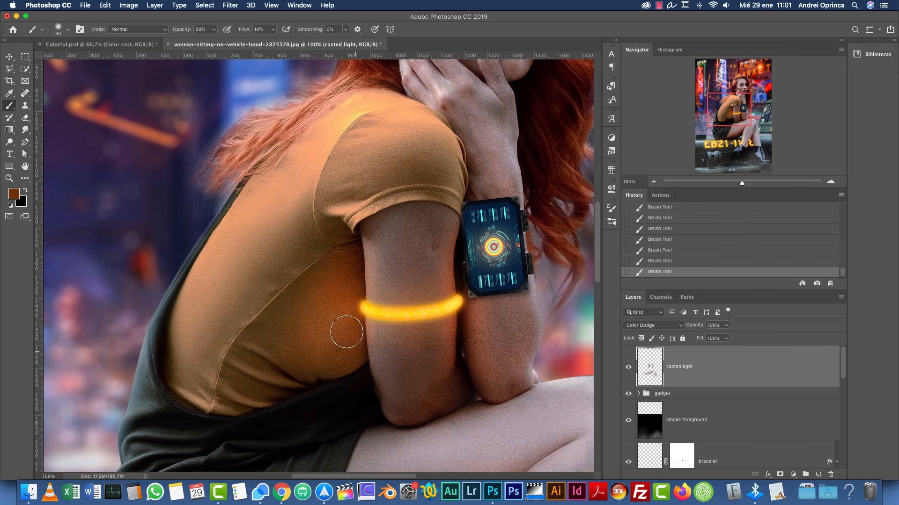
Step: Set up a soft round eraser of 236 px with 0% hardness
{"action": "right_click", "coordinate": [330, 230]}
{"action": "key", "text": "Escape"}
{"action": "key", "text": "e"}
{"action": "right_click", "coordinate": [281, 231]}
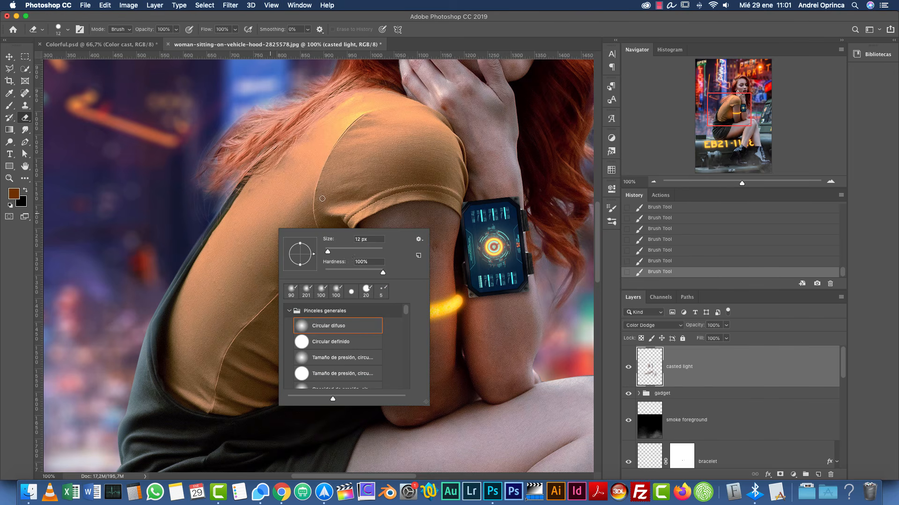
{"action": "left_click_drag", "start_coordinate": [327, 251], "coordinate": [364, 252]}
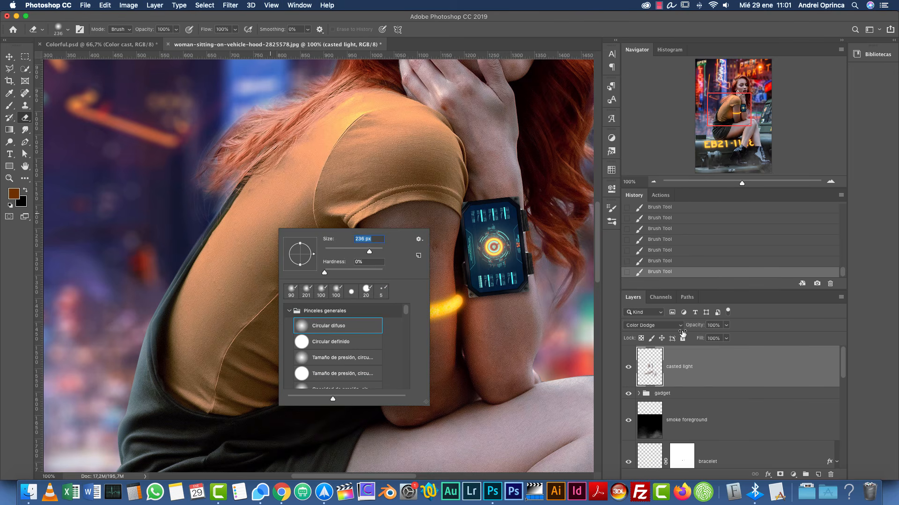
{"action": "left_click", "coordinate": [706, 347]}
{"action": "right_click", "coordinate": [437, 230]}
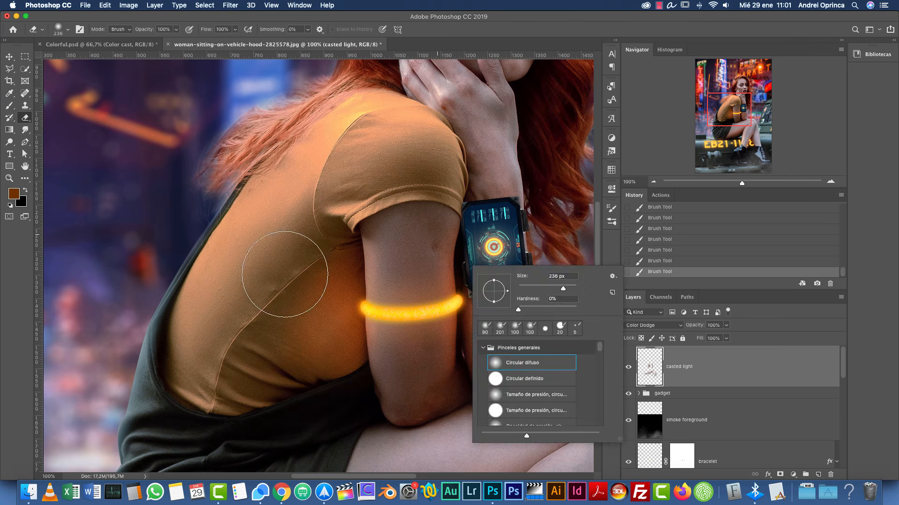
Step: Try erasing the outer bracelet glow on the shirt at full eraser strength, and step the history back to before the erasing
{"action": "left_click", "coordinate": [297, 255]}
{"action": "left_click", "coordinate": [282, 282]}
{"action": "left_click", "coordinate": [270, 302]}
{"action": "left_click", "coordinate": [259, 323]}
{"action": "left_click", "coordinate": [258, 382]}
{"action": "left_click", "coordinate": [281, 407]}
{"action": "left_click", "coordinate": [304, 421]}
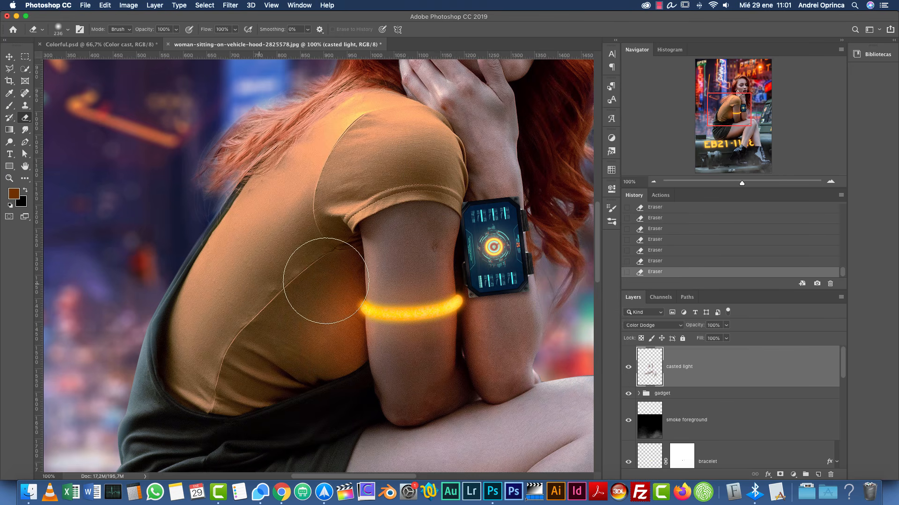
{"action": "left_click", "coordinate": [652, 213]}
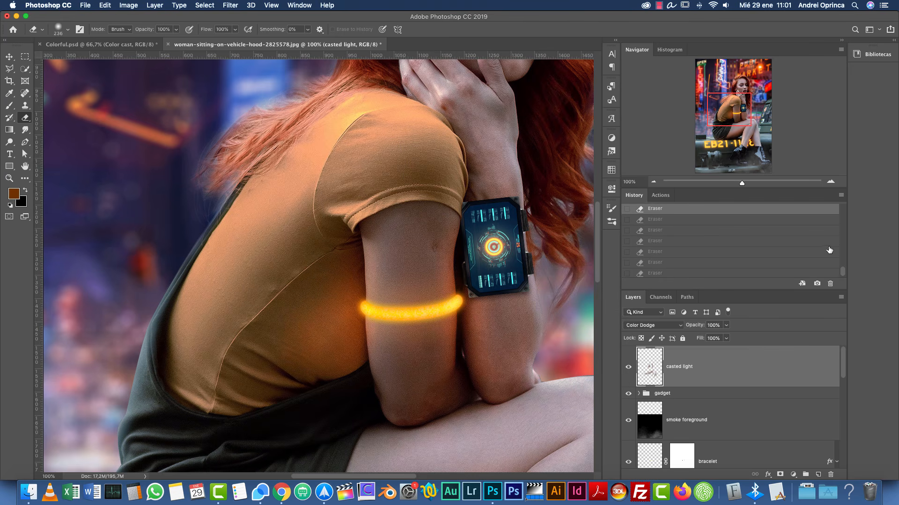
{"action": "left_click_drag", "start_coordinate": [842, 271], "coordinate": [841, 266]}
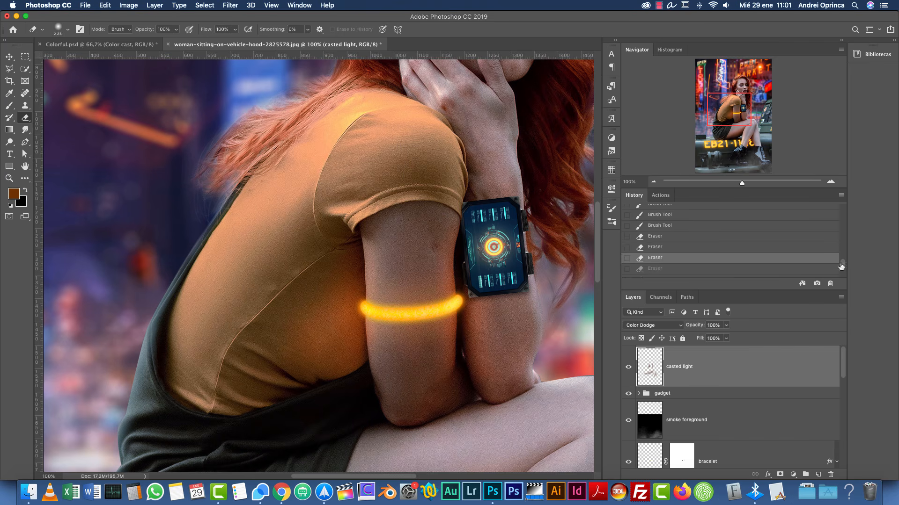
{"action": "left_click", "coordinate": [653, 226]}
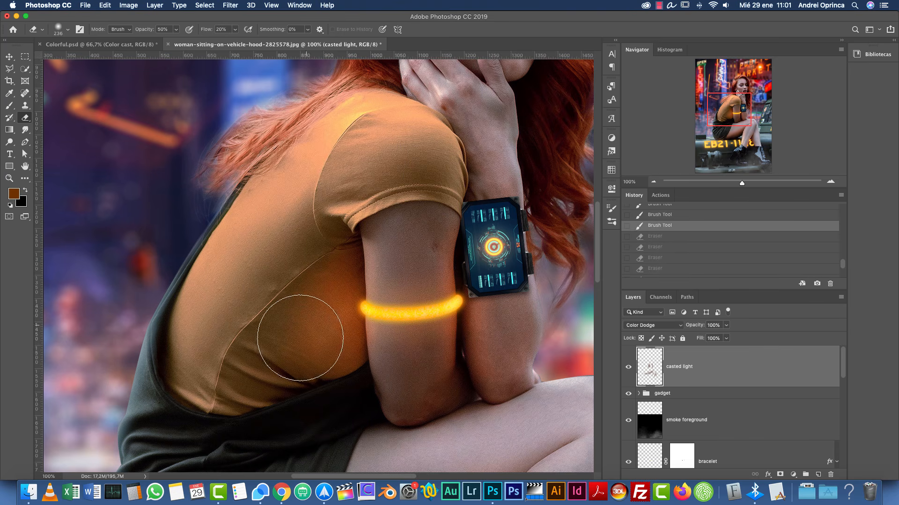
Step: Soften the outer bracelet glow on the shirt with the eraser at 50% opacity and 20% flow
{"action": "key", "text": "shift+super+z"}
{"action": "key", "text": "shift+super+z"}
{"action": "key", "text": "shift+super+z"}
{"action": "key", "text": "shift+super+z"}
{"action": "key", "text": "shift+super+z"}
{"action": "key", "text": "shift+super+z"}
{"action": "key", "text": "shift+super+z"}
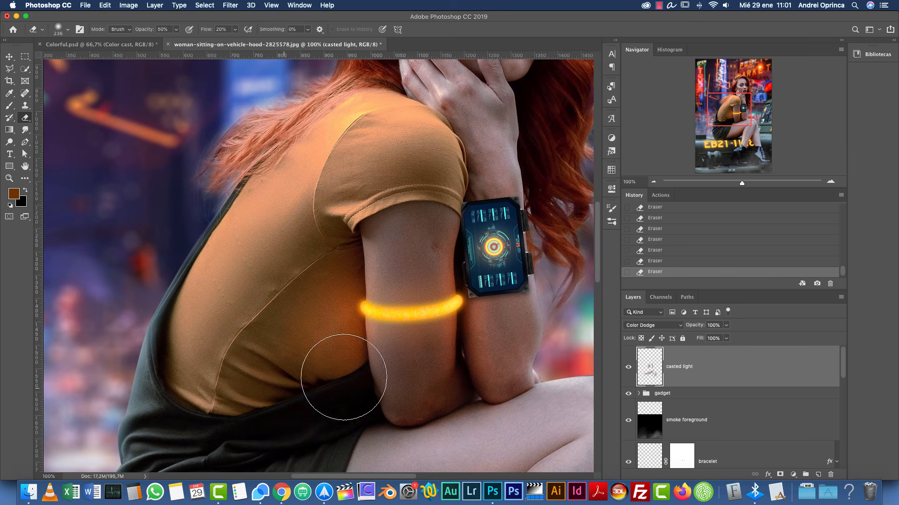
Step: Return to the Brush tool and set the foreground colour to bright blue #0088c7 for the wrist gadget's light
{"action": "left_click_drag", "start_coordinate": [470, 348], "coordinate": [373, 176]}
{"action": "scroll", "coordinate": [346, 372], "scroll_direction": "up", "scroll_amount": 10}
{"action": "key", "text": "super+r"}
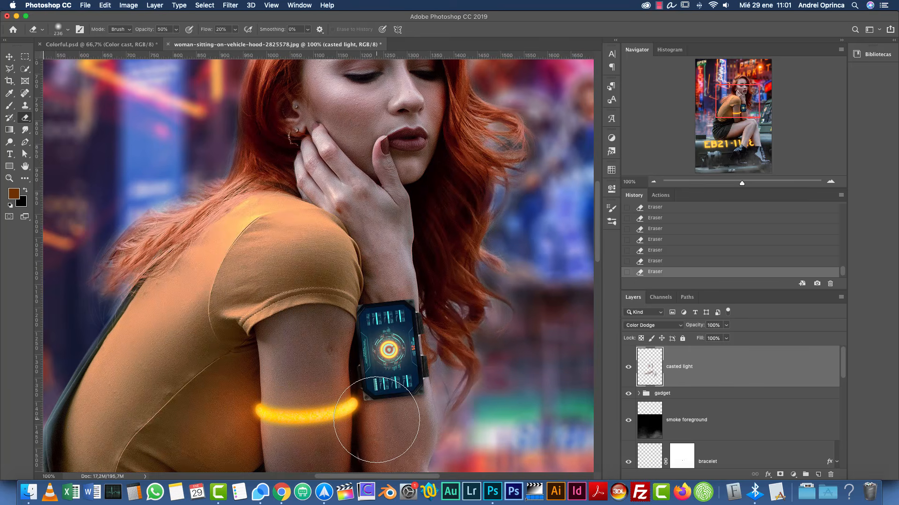
{"action": "key", "text": "b"}
{"action": "scroll", "coordinate": [431, 227], "scroll_direction": "down", "scroll_amount": 3}
{"action": "scroll", "coordinate": [431, 226], "scroll_direction": "right", "scroll_amount": 2}
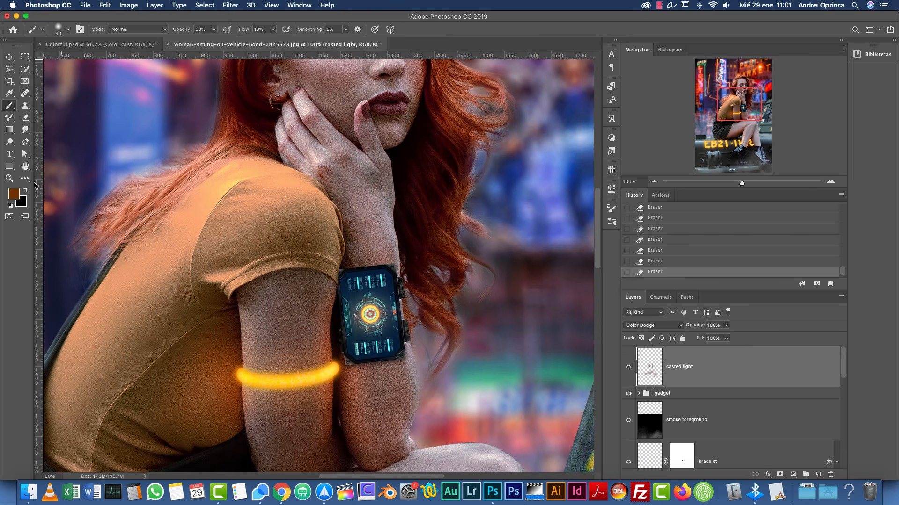
{"action": "left_click", "coordinate": [19, 195]}
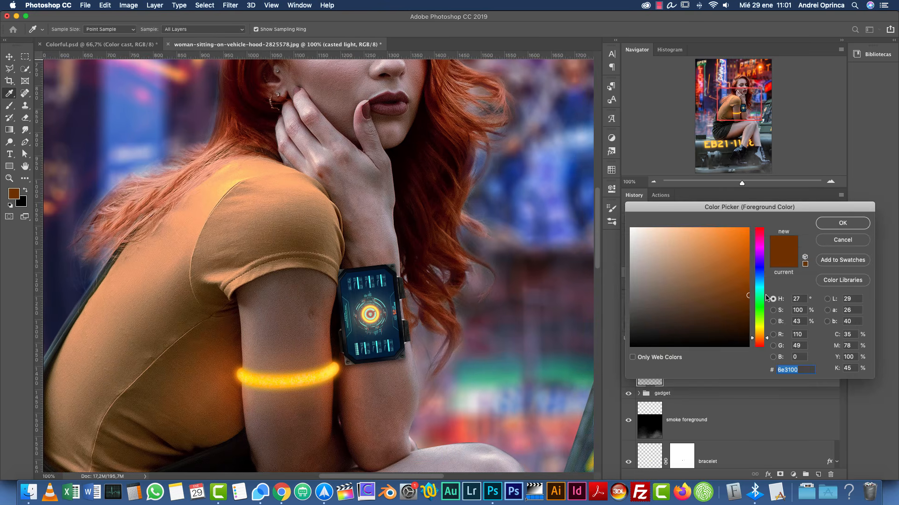
{"action": "left_click", "coordinate": [759, 275]}
{"action": "left_click", "coordinate": [842, 223]}
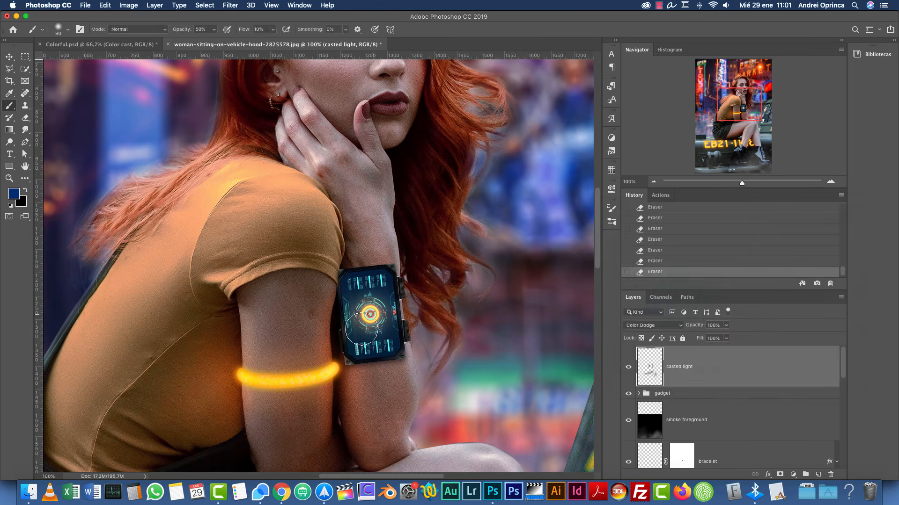
{"action": "left_click", "coordinate": [15, 195]}
{"action": "mouse_move", "coordinate": [734, 260]}
{"action": "left_mouse_down"}
{"action": "mouse_move", "coordinate": [760, 256]}
{"action": "mouse_move", "coordinate": [761, 282]}
{"action": "left_mouse_up"}
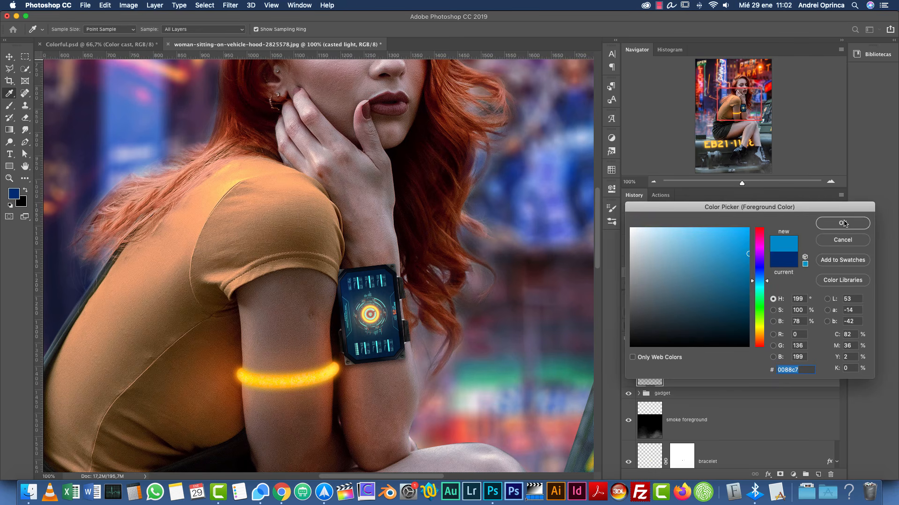
{"action": "left_click", "coordinate": [842, 223]}
Step: Paint blue cast light around the wrist gadget onto the upper arm, sleeve edge and wrist, using a 60 px brush for the finer strokes
{"action": "left_click_drag", "start_coordinate": [337, 304], "coordinate": [336, 333]}
{"action": "mouse_move", "coordinate": [344, 263]}
{"action": "left_mouse_down"}
{"action": "mouse_move", "coordinate": [349, 232]}
{"action": "mouse_move", "coordinate": [351, 254]}
{"action": "left_mouse_up"}
{"action": "left_click_drag", "start_coordinate": [342, 356], "coordinate": [340, 280]}
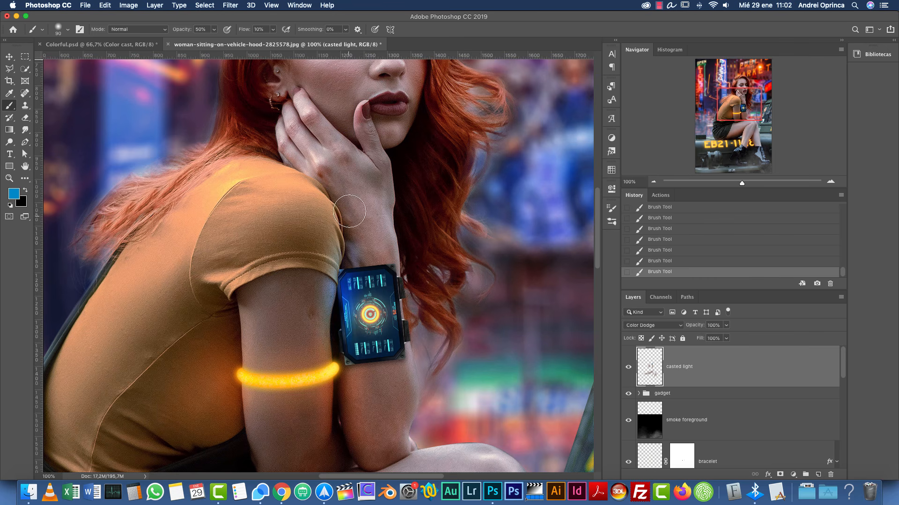
{"action": "left_click_drag", "start_coordinate": [413, 217], "coordinate": [408, 278]}
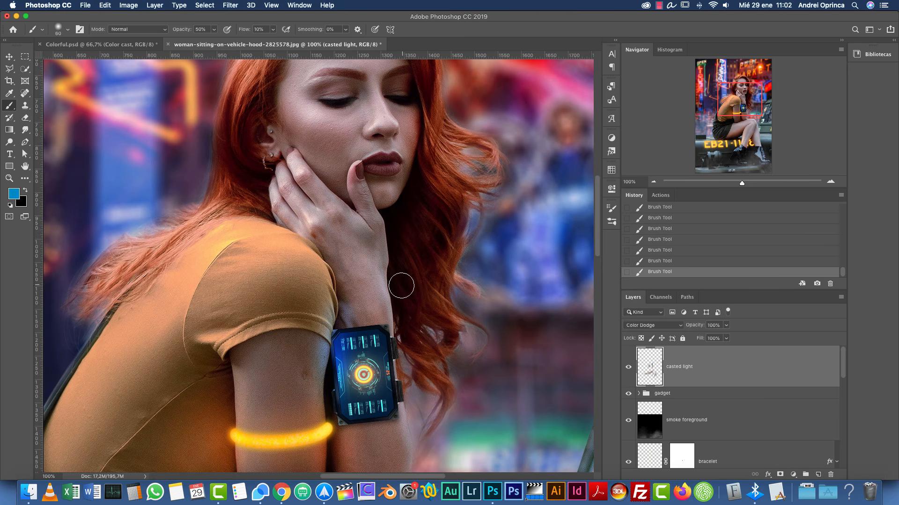
{"action": "left_click_drag", "start_coordinate": [344, 302], "coordinate": [342, 325]}
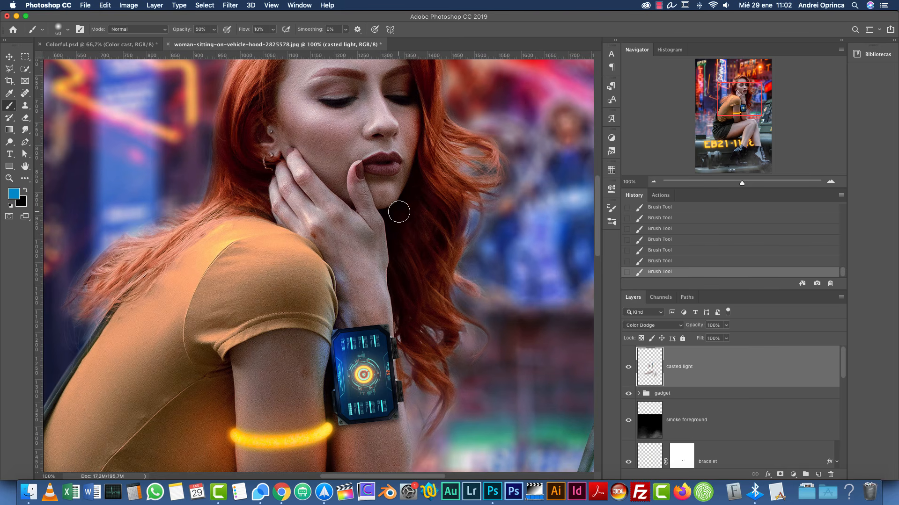
Step: Step the history back to discard the last four blue light strokes
{"action": "left_click", "coordinate": [655, 228]}
{"action": "left_click_drag", "start_coordinate": [496, 258], "coordinate": [407, 217]}
{"action": "left_click", "coordinate": [654, 182]}
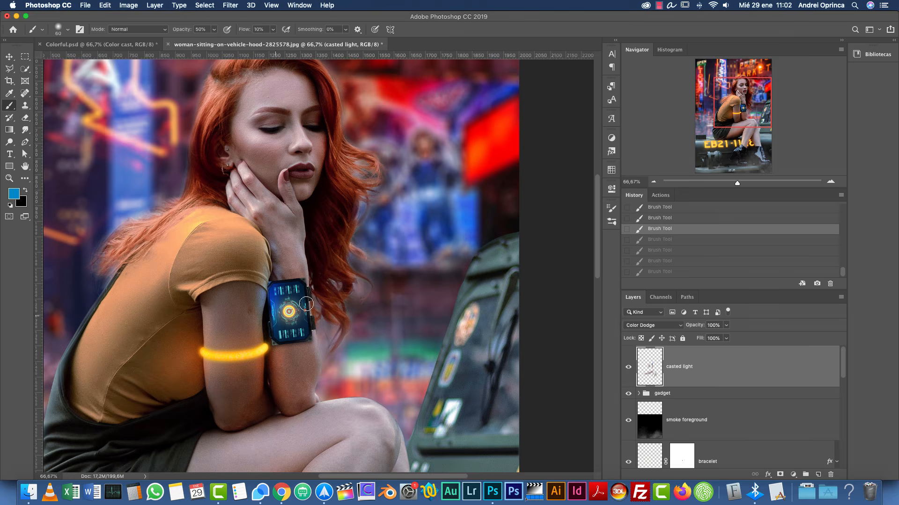
Step: Soften the blue cast light around the wrist gadget with an 80 px eraser at 50% opacity and 20% flow
{"action": "left_click", "coordinate": [831, 182]}
{"action": "left_click", "coordinate": [831, 183]}
{"action": "scroll", "coordinate": [351, 261], "scroll_direction": "down", "scroll_amount": 5}
{"action": "scroll", "coordinate": [351, 260], "scroll_direction": "left", "scroll_amount": 2}
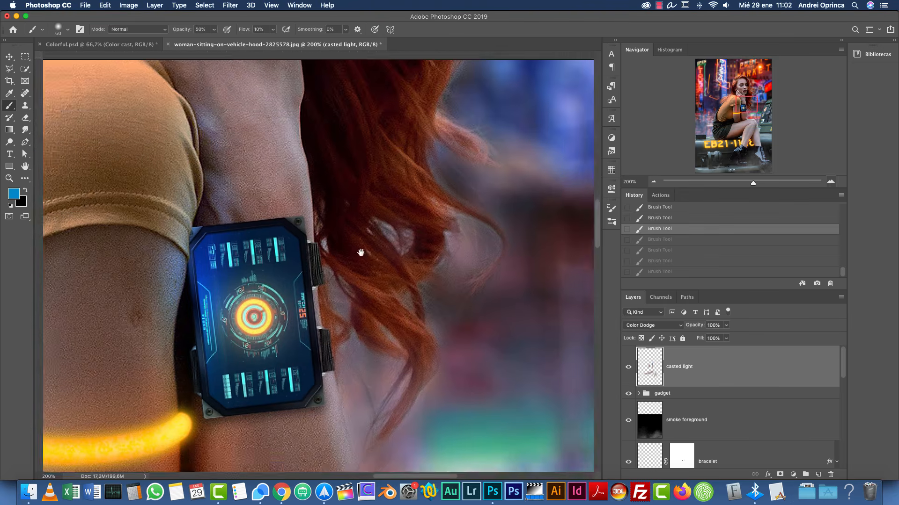
{"action": "key", "text": "e"}
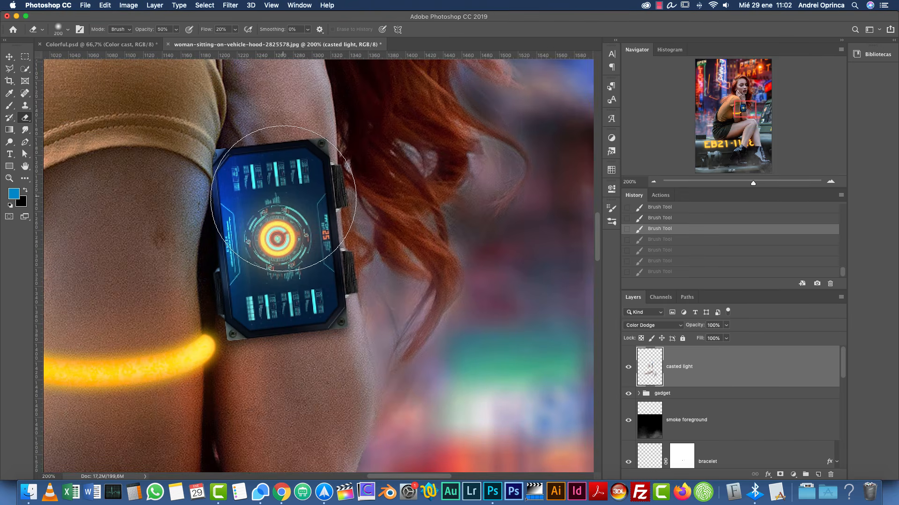
{"action": "mouse_move", "coordinate": [257, 177]}
{"action": "left_mouse_down"}
{"action": "mouse_move", "coordinate": [253, 238]}
{"action": "mouse_move", "coordinate": [258, 202]}
{"action": "left_mouse_up"}
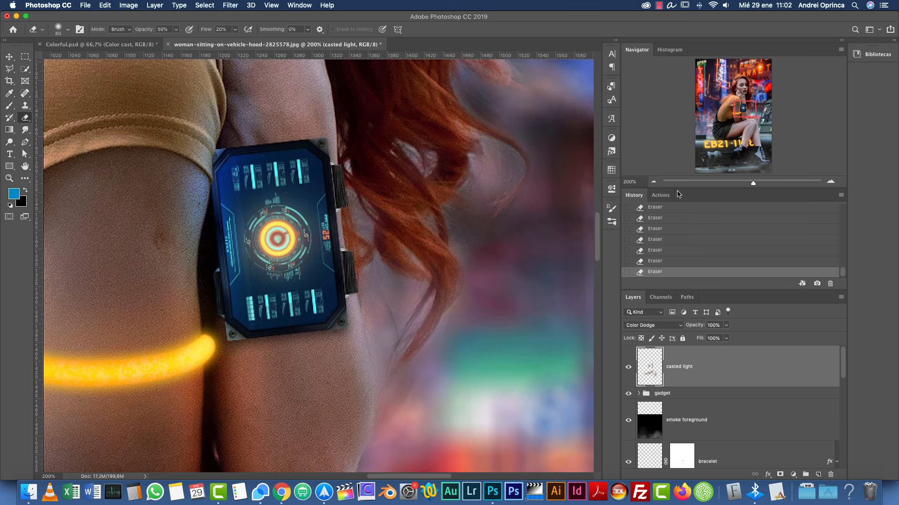
Step: Hide and show the casted light layer to compare the image with and without the painted light
{"action": "left_click", "coordinate": [653, 183]}
{"action": "left_click", "coordinate": [654, 183]}
{"action": "left_click", "coordinate": [628, 367]}
{"action": "left_click", "coordinate": [628, 367]}
Step: Return to the Brush tool and set the foreground colour to orange #da6c00 for the light on the legs
{"action": "left_click", "coordinate": [830, 181]}
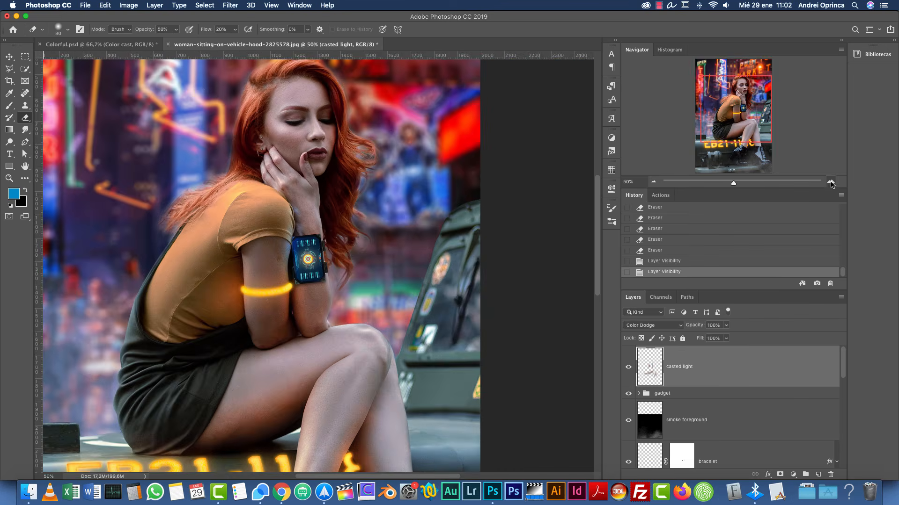
{"action": "left_click", "coordinate": [831, 182]}
{"action": "scroll", "coordinate": [377, 233], "scroll_direction": "down", "scroll_amount": 6}
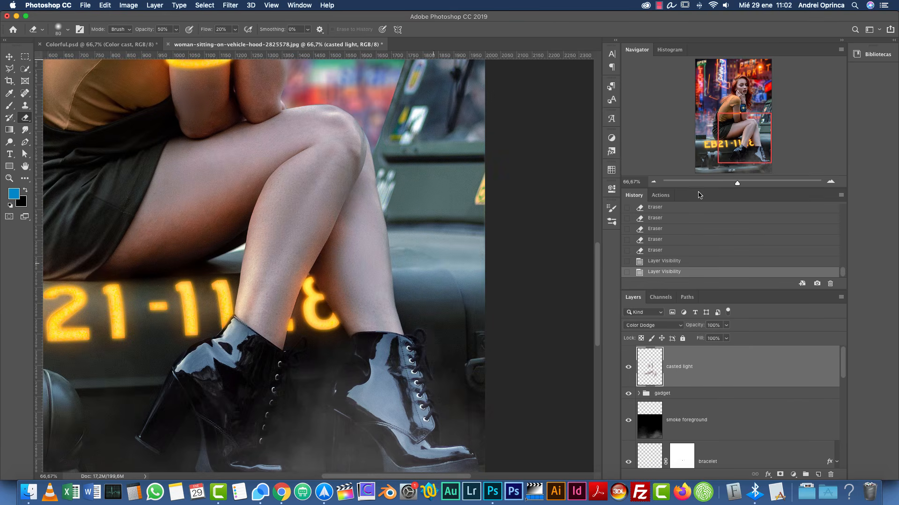
{"action": "left_click", "coordinate": [831, 182]}
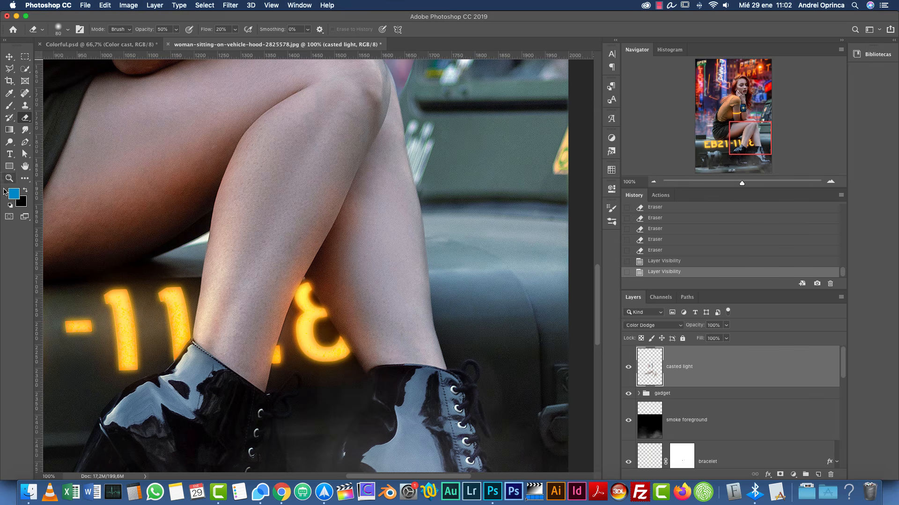
{"action": "key", "text": "b"}
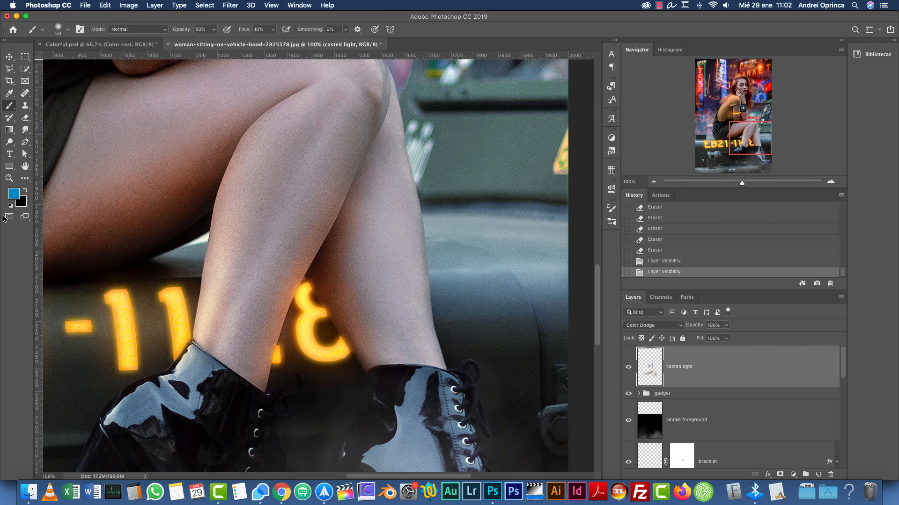
{"action": "left_click", "coordinate": [15, 193]}
{"action": "left_click", "coordinate": [762, 338]}
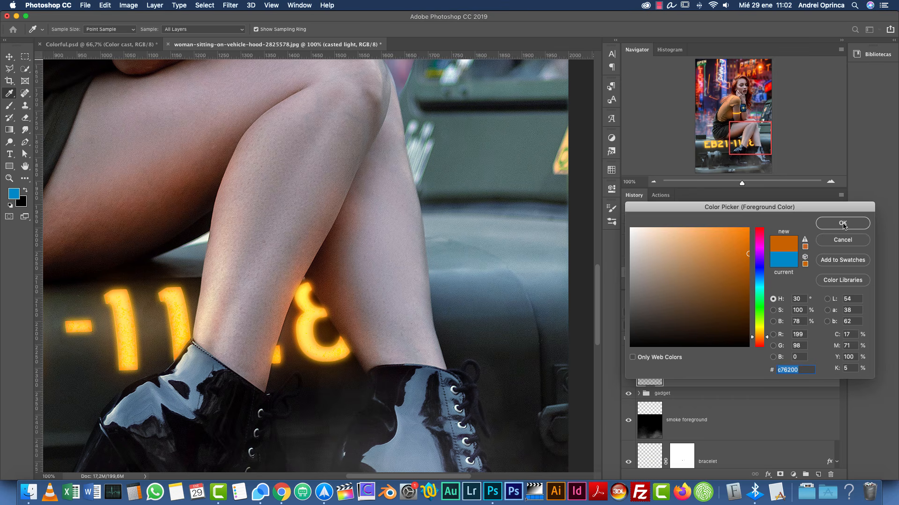
{"action": "left_click", "coordinate": [749, 245]}
{"action": "left_click", "coordinate": [837, 224]}
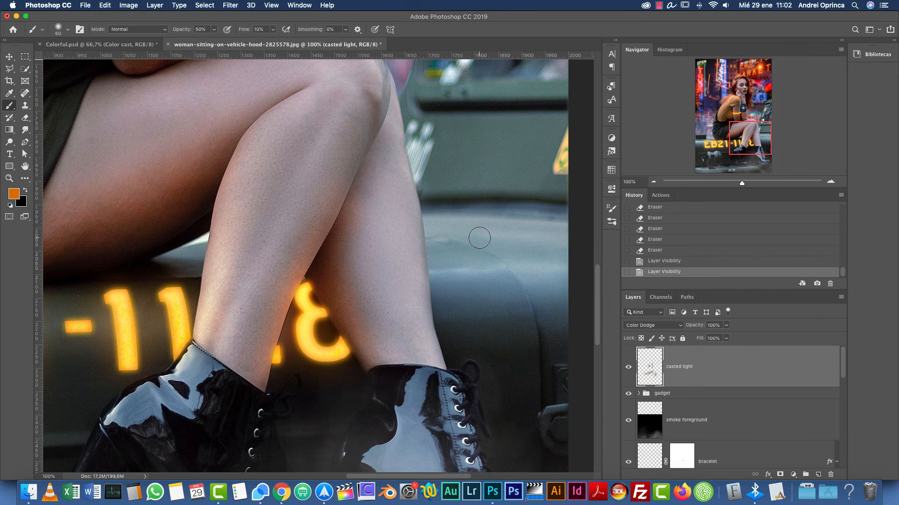
Step: Paint orange cast light along the calf edges beside the glowing plate number, using a 60 px brush lowered to 20% opacity
{"action": "mouse_move", "coordinate": [309, 284]}
{"action": "left_mouse_down"}
{"action": "mouse_move", "coordinate": [329, 313]}
{"action": "mouse_move", "coordinate": [323, 295]}
{"action": "left_mouse_up"}
{"action": "left_click_drag", "start_coordinate": [342, 333], "coordinate": [353, 348]}
{"action": "left_click_drag", "start_coordinate": [348, 341], "coordinate": [355, 356]}
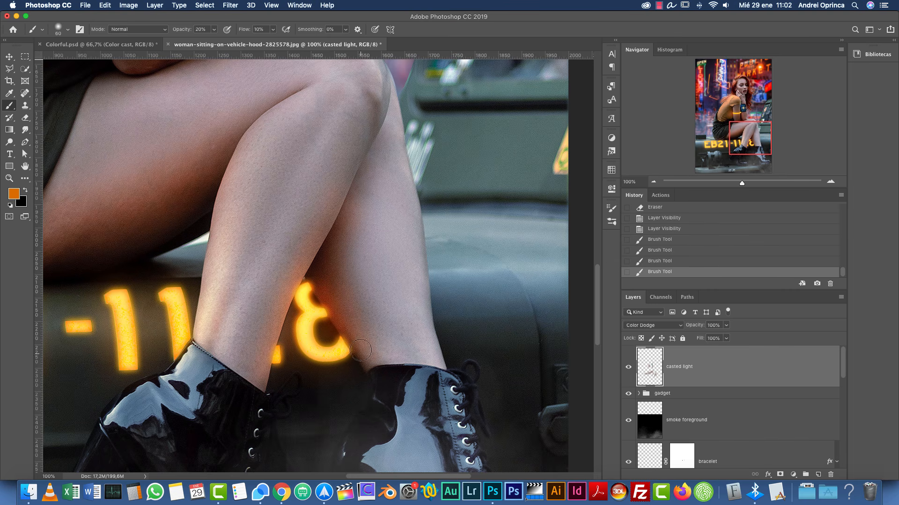
{"action": "left_click_drag", "start_coordinate": [276, 373], "coordinate": [292, 289]}
{"action": "left_click", "coordinate": [303, 286]}
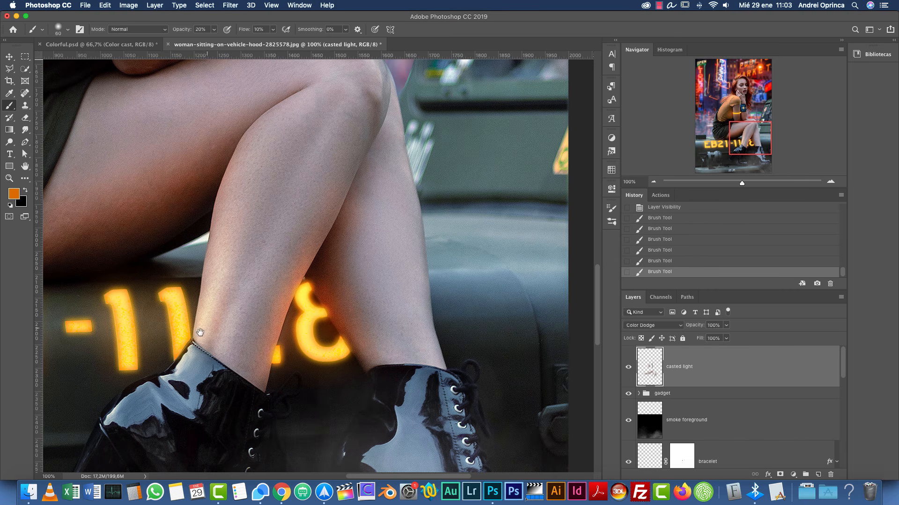
Step: Paint orange cast light on the thigh's underside and skirt edge above the plate, reducing the brush from 150 px to 9 px for fine strokes
{"action": "mouse_move", "coordinate": [201, 331]}
{"action": "left_mouse_down"}
{"action": "mouse_move", "coordinate": [330, 293]}
{"action": "mouse_move", "coordinate": [396, 294]}
{"action": "left_mouse_up"}
{"action": "key", "text": "bracketright"}
{"action": "key", "text": "bracketright"}
{"action": "key", "text": "bracketright"}
{"action": "key", "text": "bracketright"}
{"action": "key", "text": "bracketright"}
{"action": "key", "text": "bracketright"}
{"action": "key", "text": "bracketright"}
{"action": "key", "text": "bracketright"}
{"action": "key", "text": "bracketright"}
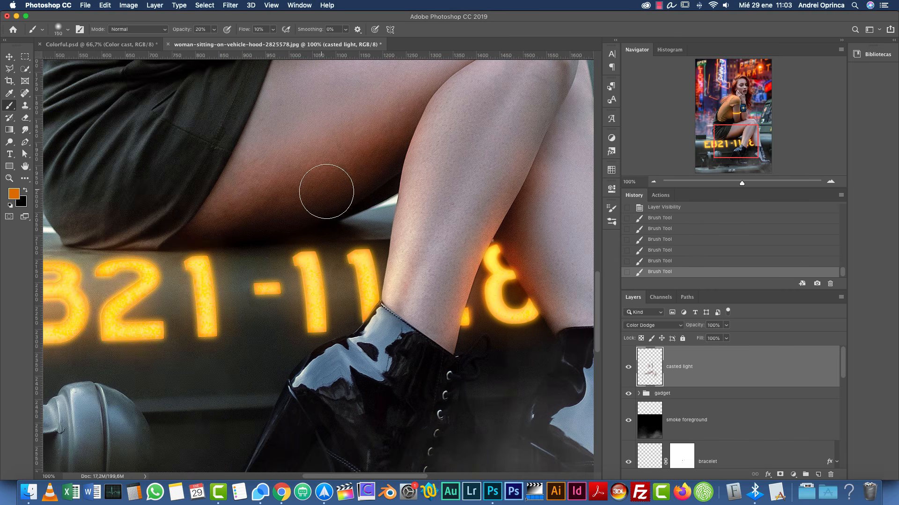
{"action": "left_click_drag", "start_coordinate": [339, 217], "coordinate": [182, 271]}
{"action": "key", "text": "bracketleft"}
{"action": "key", "text": "bracketleft"}
{"action": "key", "text": "bracketleft"}
{"action": "mouse_move", "coordinate": [358, 185]}
{"action": "left_mouse_down"}
{"action": "mouse_move", "coordinate": [205, 235]}
{"action": "mouse_move", "coordinate": [344, 164]}
{"action": "mouse_move", "coordinate": [335, 166]}
{"action": "left_mouse_up"}
{"action": "left_click_drag", "start_coordinate": [301, 230], "coordinate": [373, 239]}
{"action": "key", "text": "bracketleft"}
{"action": "key", "text": "bracketleft"}
{"action": "key", "text": "bracketleft"}
{"action": "key", "text": "bracketleft"}
{"action": "key", "text": "bracketleft"}
{"action": "key", "text": "bracketleft"}
{"action": "key", "text": "bracketleft"}
{"action": "key", "text": "bracketleft"}
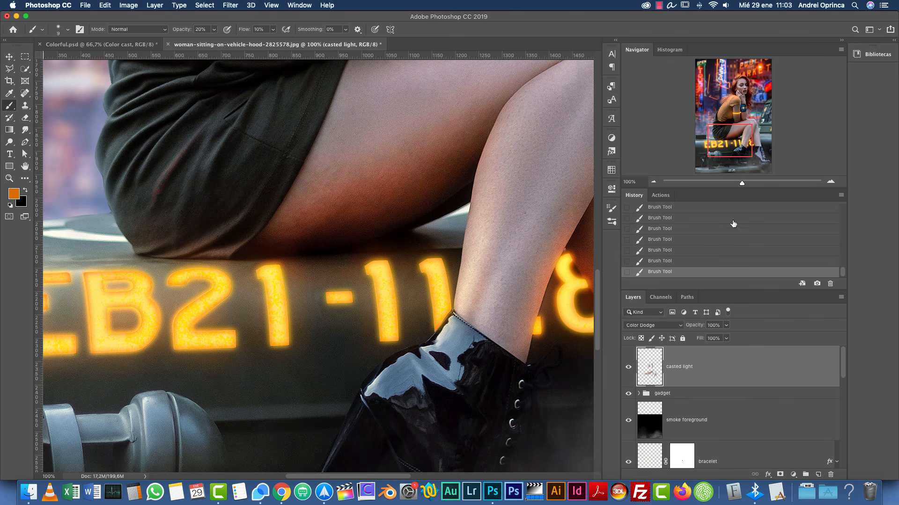
Step: Undo and redo the last six brush strokes to compare the skirt and thigh with and without them
{"action": "key", "text": "ctrl+z"}
{"action": "key", "text": "ctrl+z"}
{"action": "key", "text": "ctrl+z"}
{"action": "key", "text": "ctrl+z"}
{"action": "key", "text": "ctrl+z"}
{"action": "key", "text": "ctrl+z"}
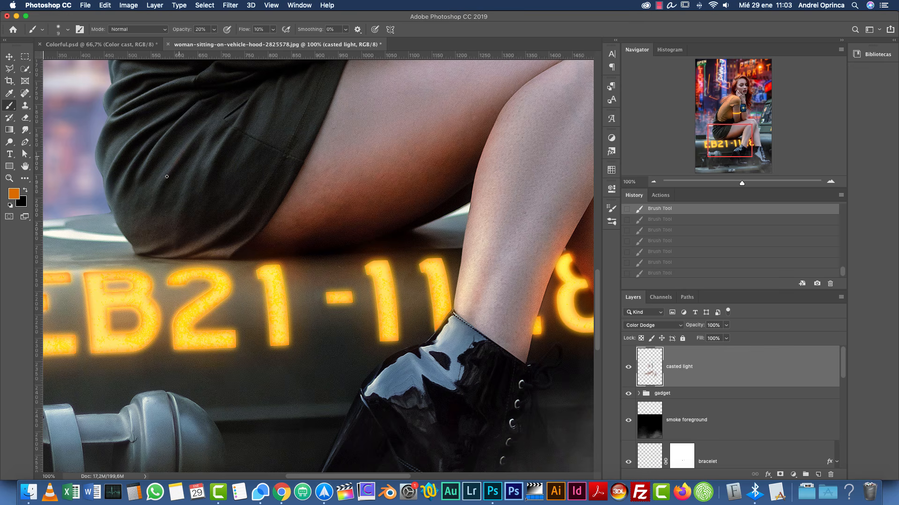
{"action": "key", "text": "ctrl+shift+z"}
{"action": "key", "text": "ctrl+shift+z"}
{"action": "key", "text": "ctrl+shift+z"}
{"action": "key", "text": "ctrl+shift+z"}
{"action": "key", "text": "ctrl+shift+z"}
{"action": "key", "text": "ctrl+shift+z"}
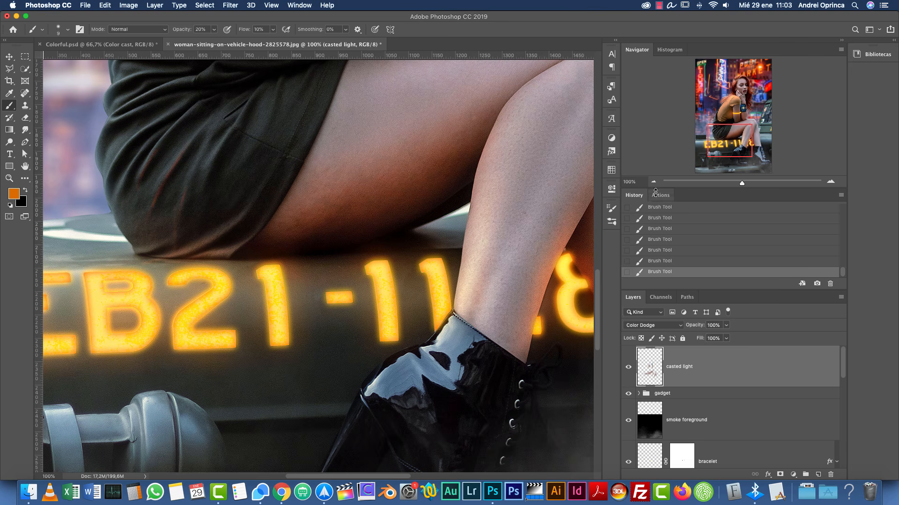
Step: Soften the orange light on the skirt and thigh with the eraser at 50% opacity and 20% flow, up to 150 px
{"action": "key", "text": "super+minus"}
{"action": "key", "text": "super+minus"}
{"action": "key", "text": "e"}
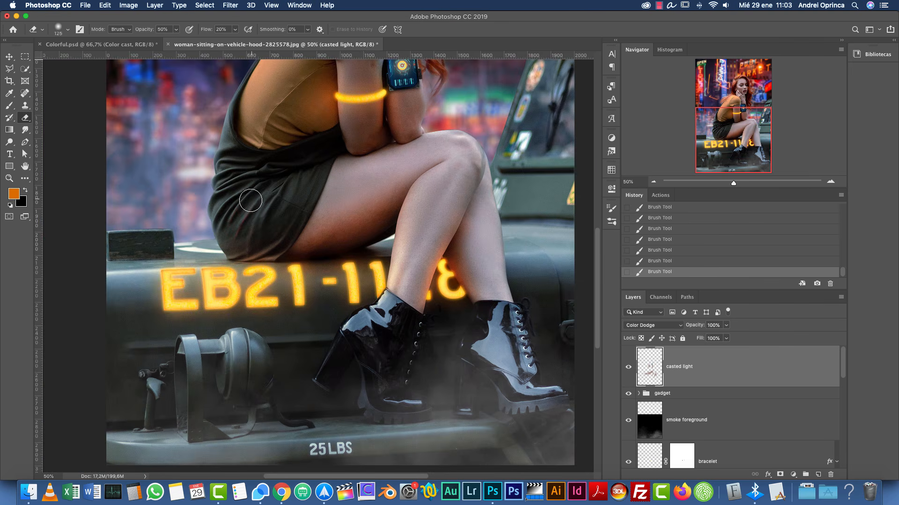
{"action": "mouse_move", "coordinate": [232, 237]}
{"action": "left_mouse_down"}
{"action": "mouse_move", "coordinate": [257, 226]}
{"action": "mouse_move", "coordinate": [225, 242]}
{"action": "mouse_move", "coordinate": [267, 217]}
{"action": "mouse_move", "coordinate": [249, 240]}
{"action": "mouse_move", "coordinate": [236, 226]}
{"action": "mouse_move", "coordinate": [267, 202]}
{"action": "mouse_move", "coordinate": [385, 235]}
{"action": "left_mouse_up"}
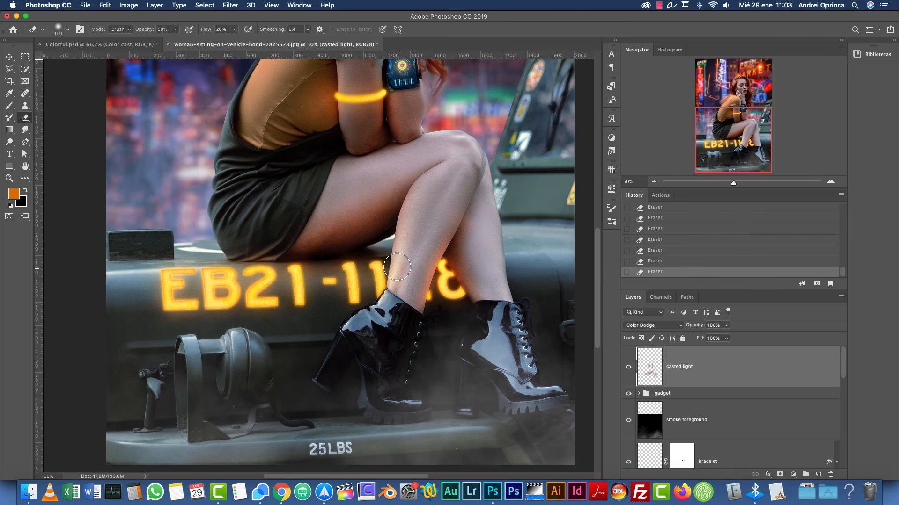
Step: Add a new layer named glows above the casted light layer and set its blending mode to Screen
{"action": "key", "text": "b"}
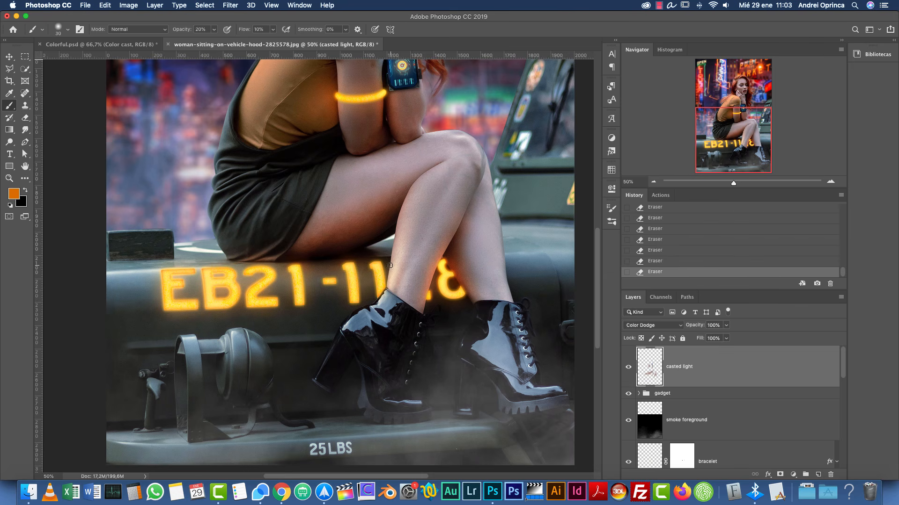
{"action": "left_click_drag", "start_coordinate": [419, 170], "coordinate": [403, 333]}
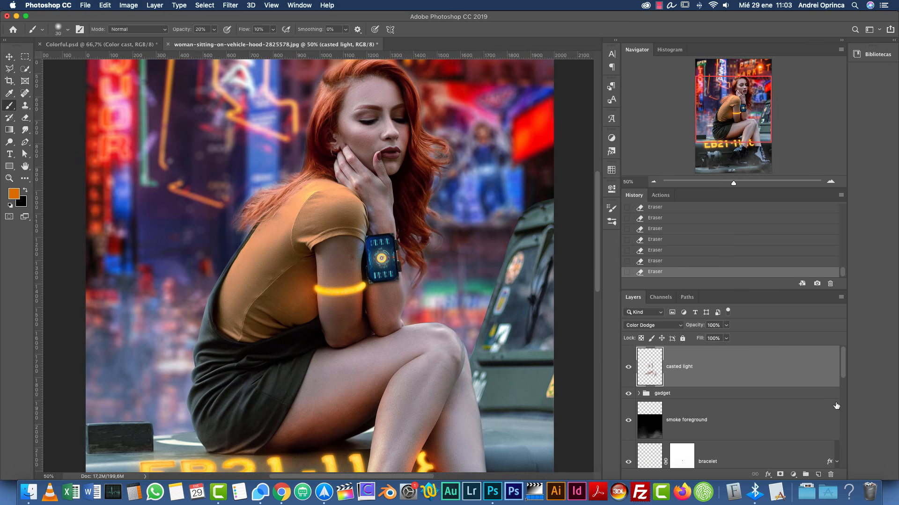
{"action": "left_click", "coordinate": [818, 474]}
{"action": "double_click", "coordinate": [674, 366]}
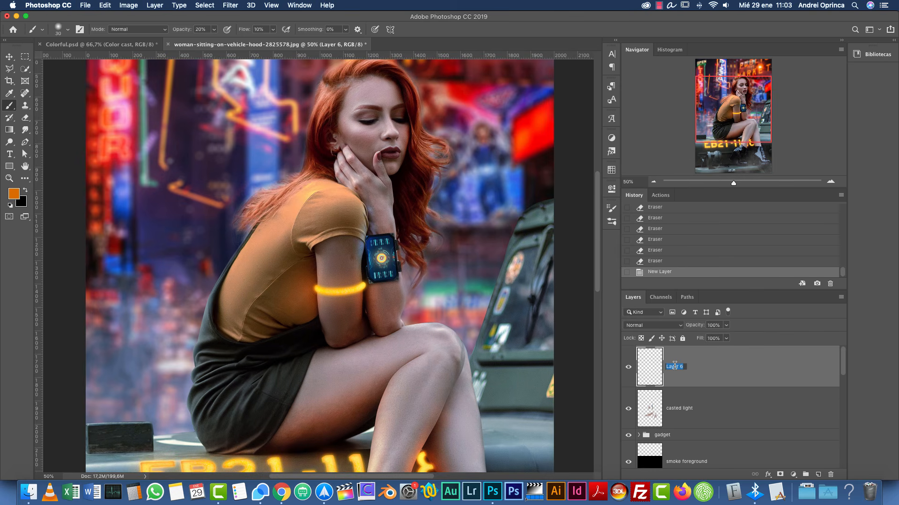
{"action": "key", "text": "Return"}
{"action": "left_click", "coordinate": [653, 329]}
{"action": "left_click", "coordinate": [649, 399]}
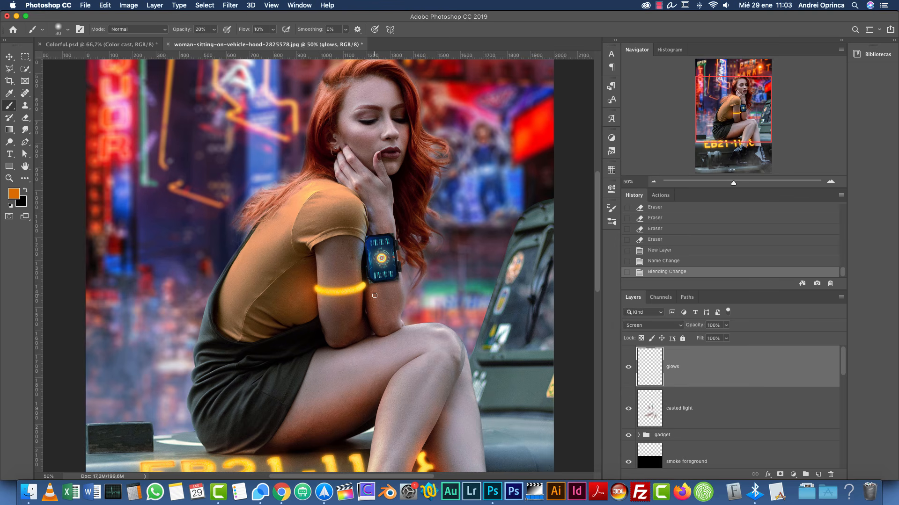
Step: Set up a soft 300 px brush at 100% opacity and 100% flow with bright orange #ff7e00 as the foreground colour
{"action": "scroll", "coordinate": [430, 264], "scroll_direction": "down", "scroll_amount": 3}
{"action": "scroll", "coordinate": [430, 263], "scroll_direction": "right", "scroll_amount": 3}
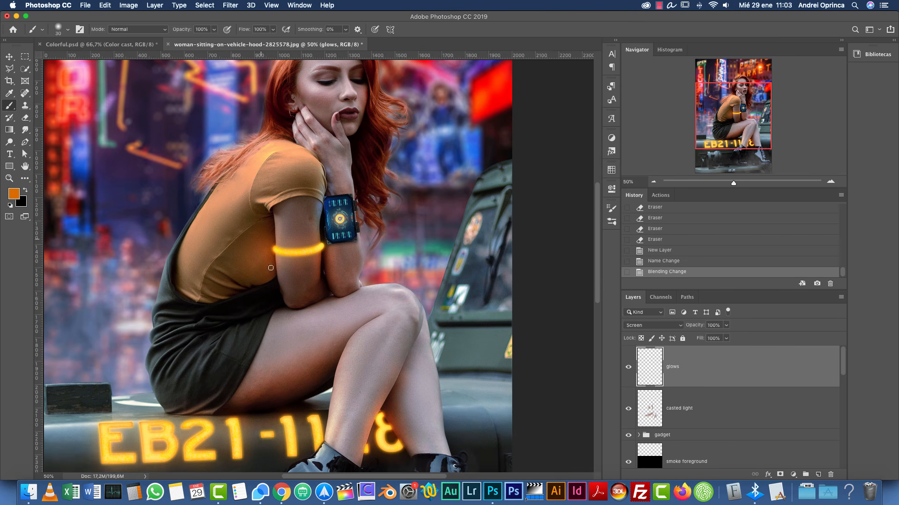
{"action": "left_click_drag", "start_coordinate": [406, 405], "coordinate": [396, 305]}
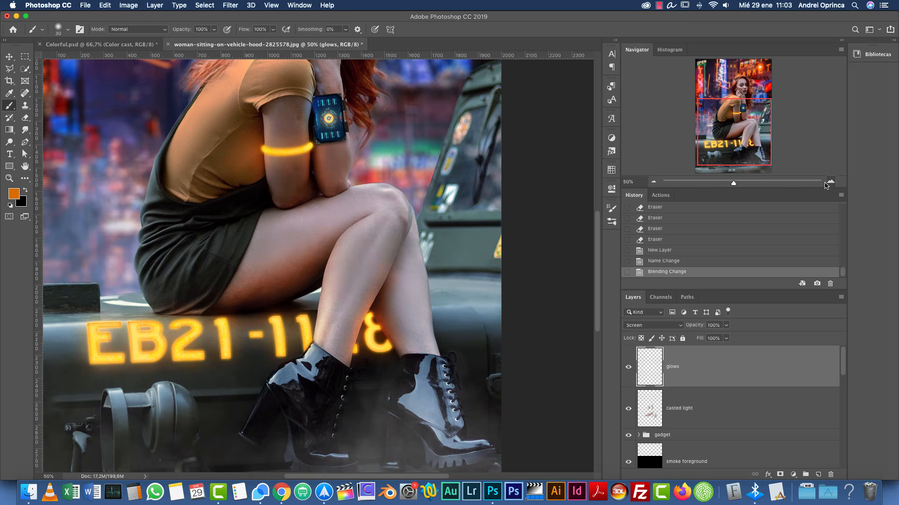
{"action": "left_click", "coordinate": [831, 183]}
{"action": "left_click", "coordinate": [17, 196]}
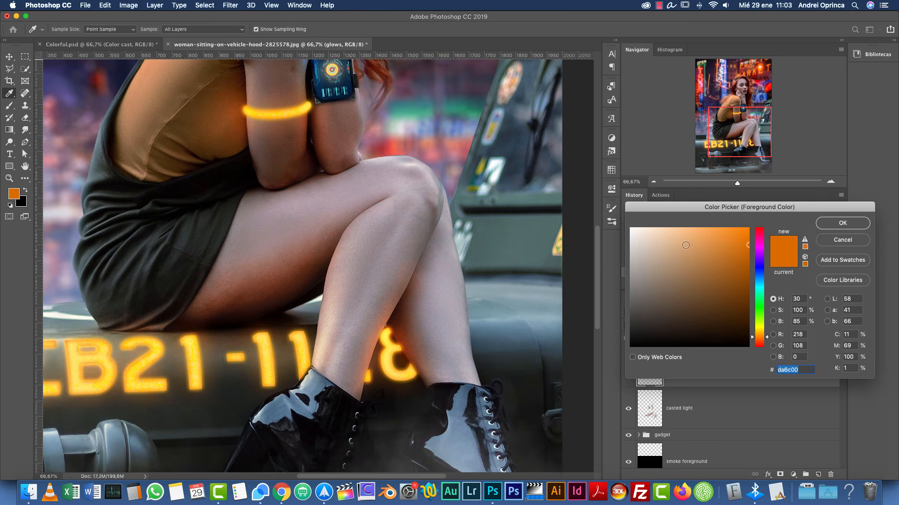
{"action": "left_click_drag", "start_coordinate": [728, 246], "coordinate": [775, 205]}
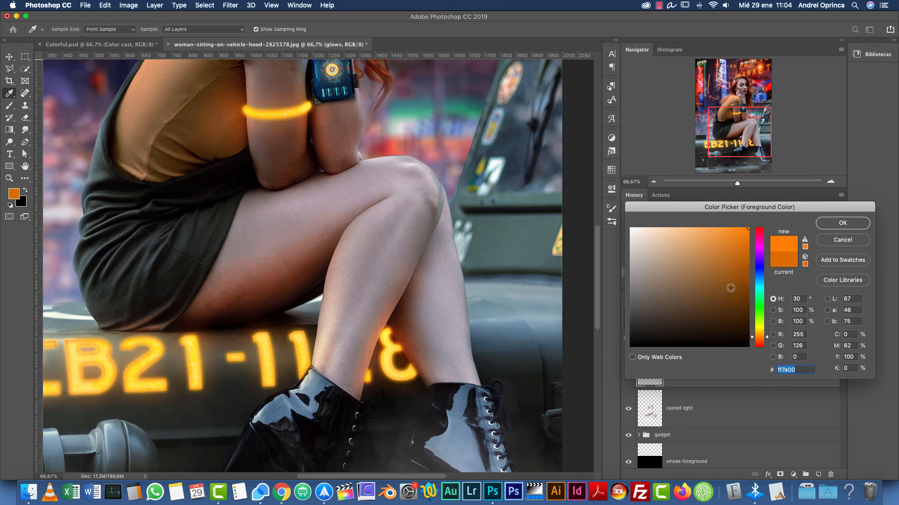
{"action": "left_click", "coordinate": [853, 224]}
{"action": "right_click", "coordinate": [328, 307]}
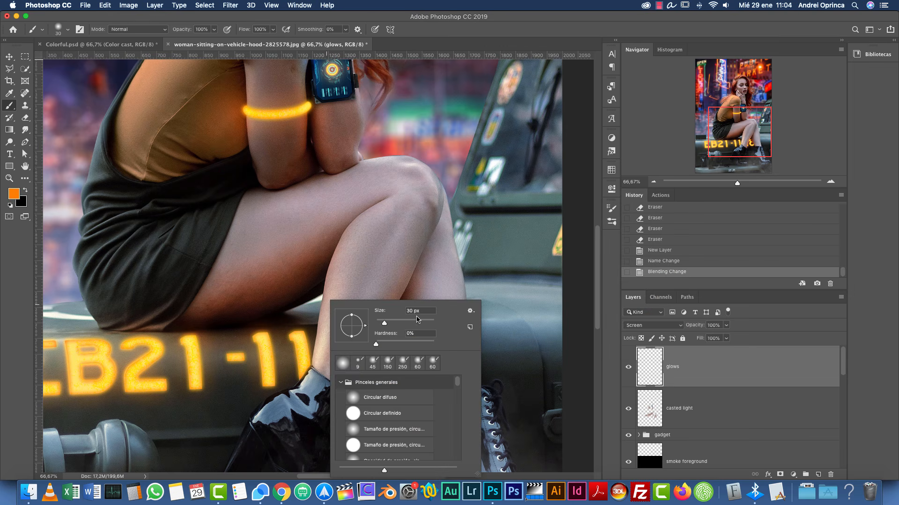
{"action": "left_click", "coordinate": [414, 322]}
{"action": "type", "text": "300"}
{"action": "key", "text": "Return"}
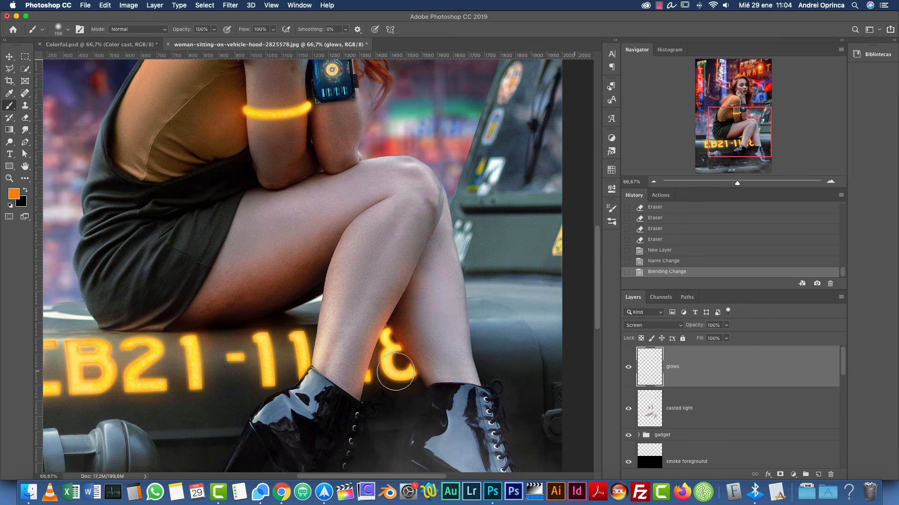
Step: Try single bright orange glow dabs over the plate number beside and between the lower legs, undoing each one
{"action": "left_click", "coordinate": [316, 349]}
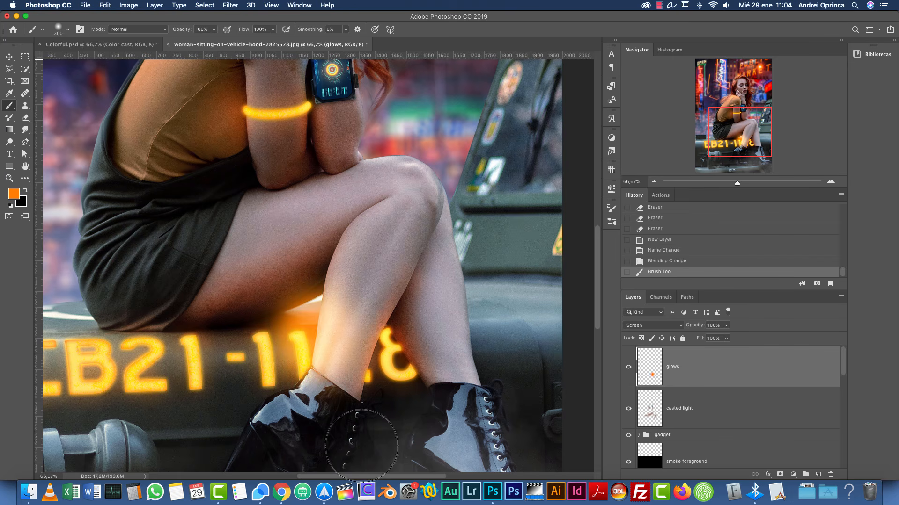
{"action": "key", "text": "super+z"}
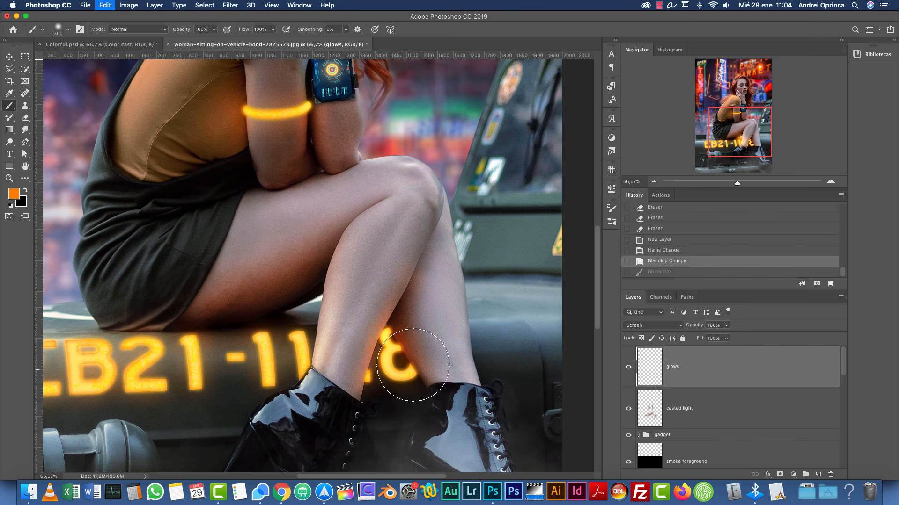
{"action": "left_click", "coordinate": [401, 344]}
{"action": "key", "text": "super+z"}
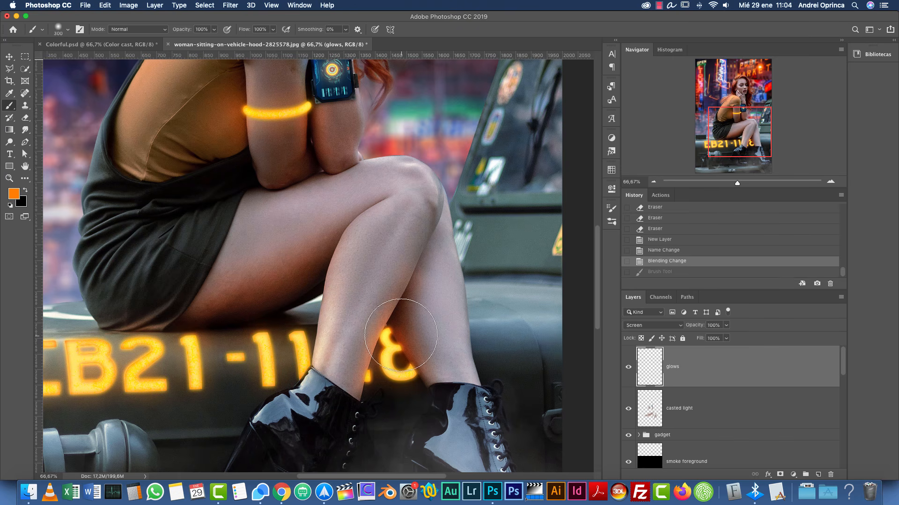
Step: Try a glow dab in darker orange #924800 over the last plate digit between the legs, and undo it
{"action": "left_click", "coordinate": [14, 194]}
{"action": "left_click_drag", "start_coordinate": [721, 276], "coordinate": [762, 278]}
{"action": "left_click", "coordinate": [829, 224]}
{"action": "key", "text": "b"}
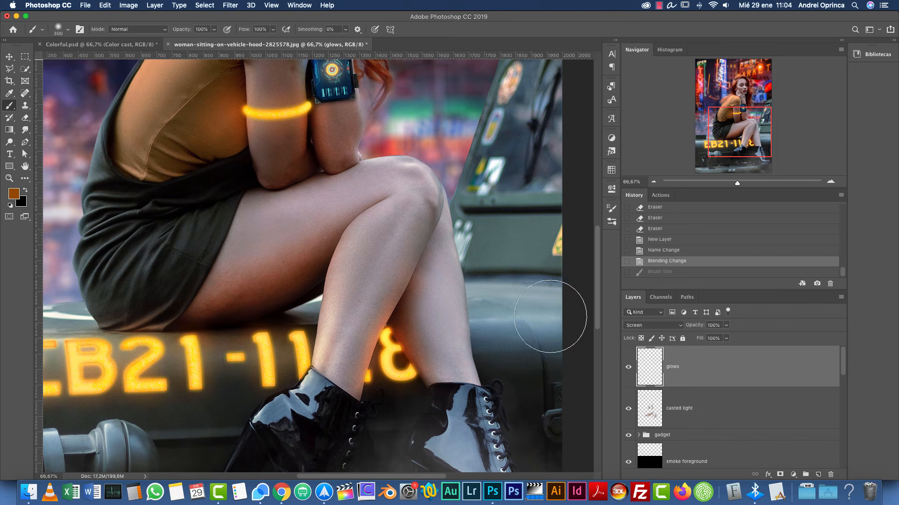
{"action": "left_click", "coordinate": [412, 350]}
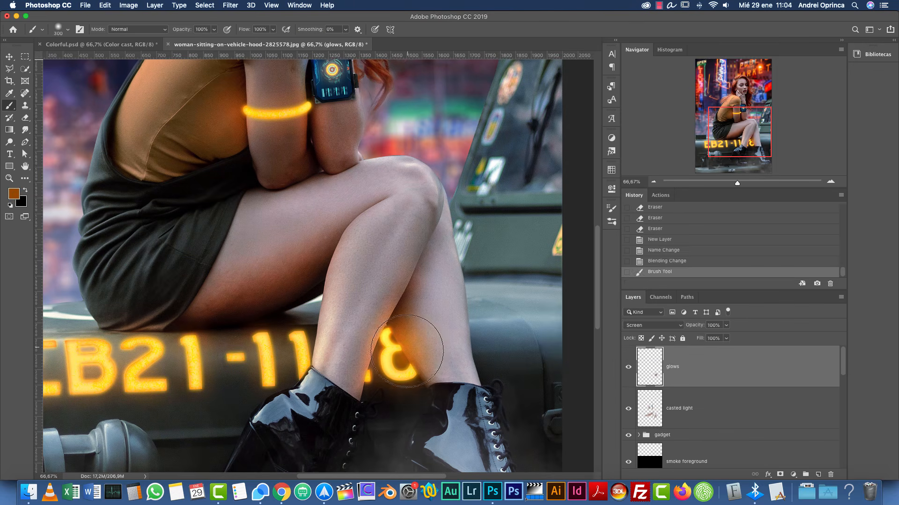
{"action": "key", "text": "super+z"}
Step: Darken the foreground colour to a deep brown-orange and dab a subtle glow over the last plate digit between the legs
{"action": "left_click", "coordinate": [14, 194]}
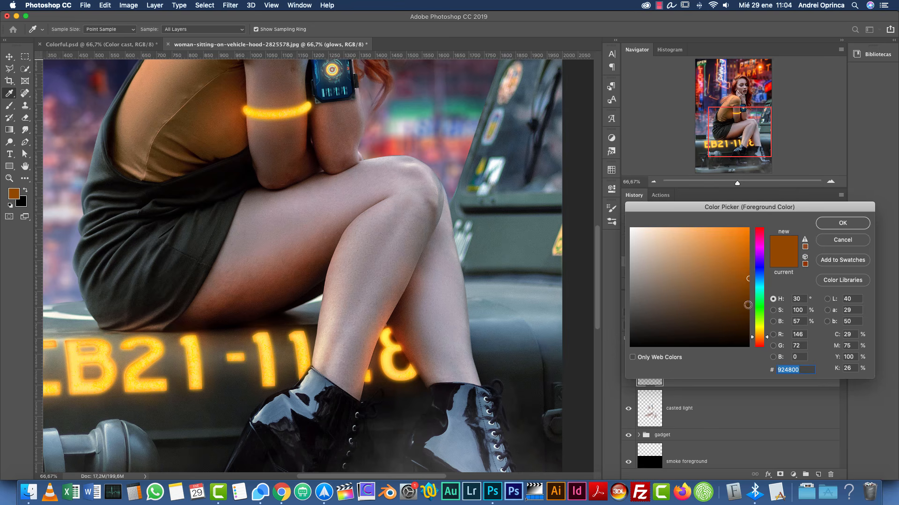
{"action": "left_click", "coordinate": [748, 309]}
{"action": "left_click", "coordinate": [817, 224]}
{"action": "key", "text": "b"}
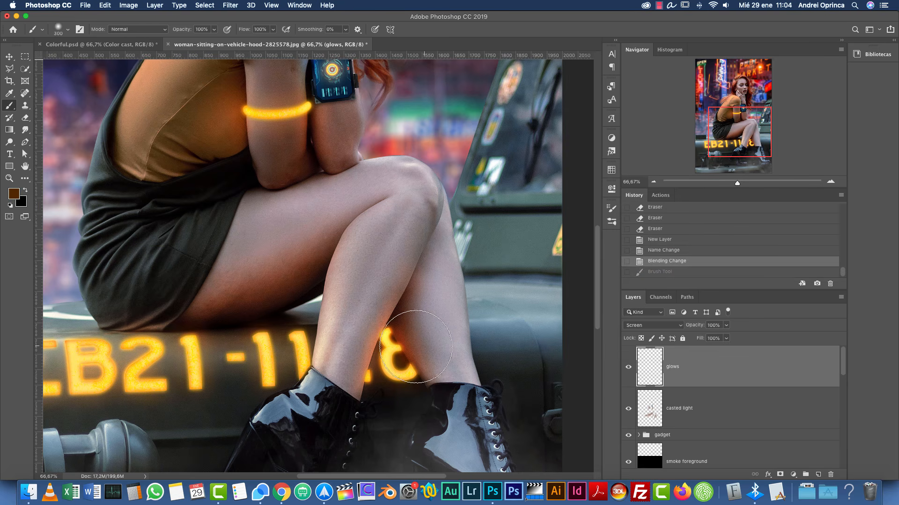
{"action": "left_click", "coordinate": [406, 347]}
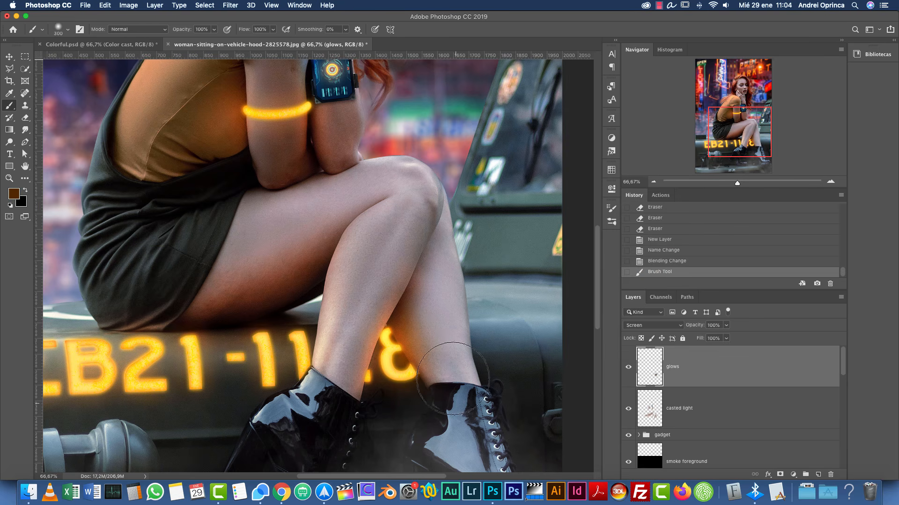
Step: Undo the last glow dab and set the brush to 50% opacity and 50% flow with orange #d26800 as foreground colour
{"action": "key", "text": "ctrl+z"}
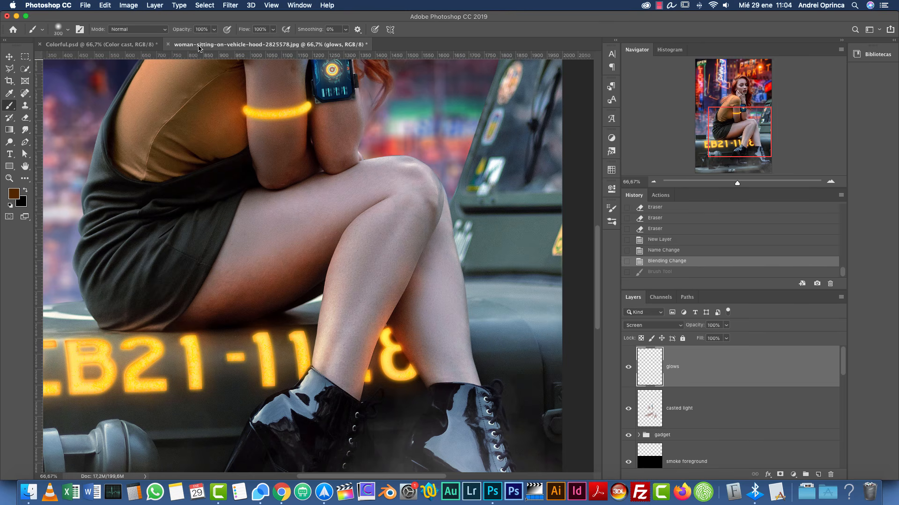
{"action": "key", "text": "5"}
{"action": "left_click", "coordinate": [14, 194]}
{"action": "left_click_drag", "start_coordinate": [737, 250], "coordinate": [756, 250]}
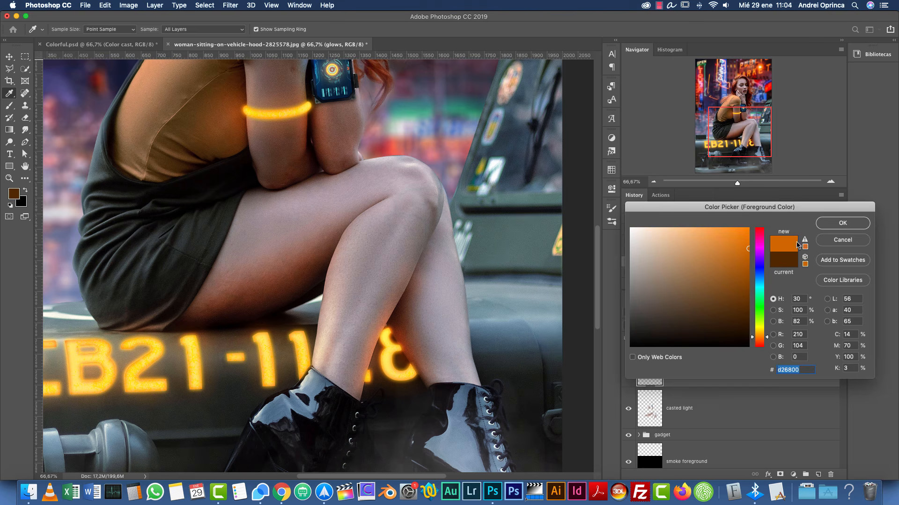
{"action": "left_click", "coordinate": [861, 225]}
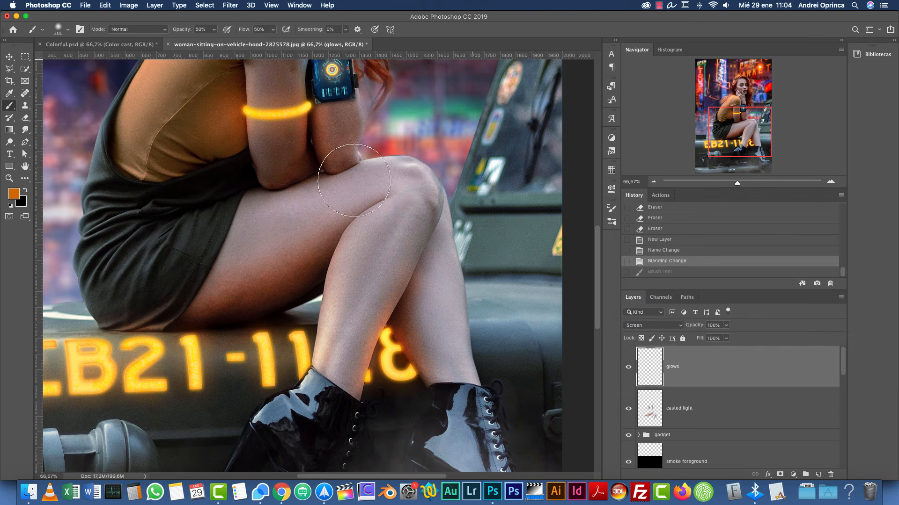
{"action": "left_click", "coordinate": [15, 194]}
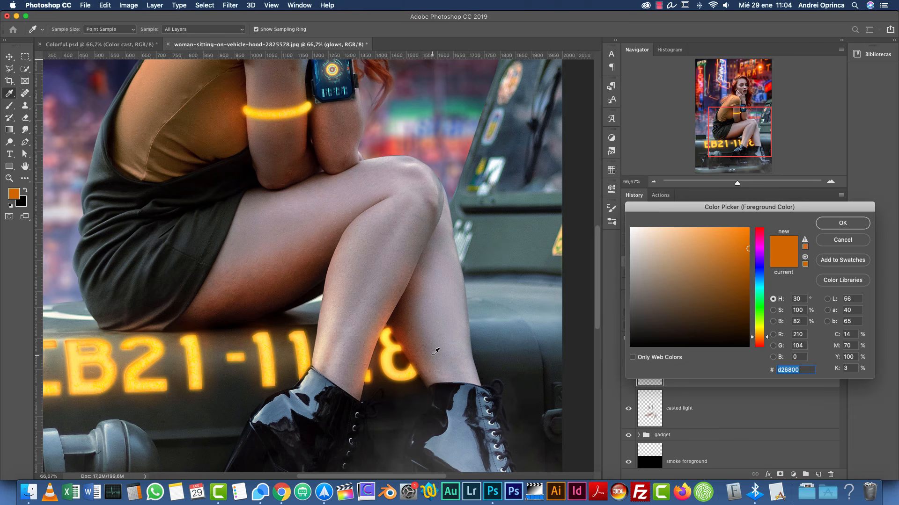
{"action": "left_click", "coordinate": [842, 223]}
Step: Try orange glow dabs over the plate digit between the lower legs, and undo them
{"action": "left_click", "coordinate": [391, 361]}
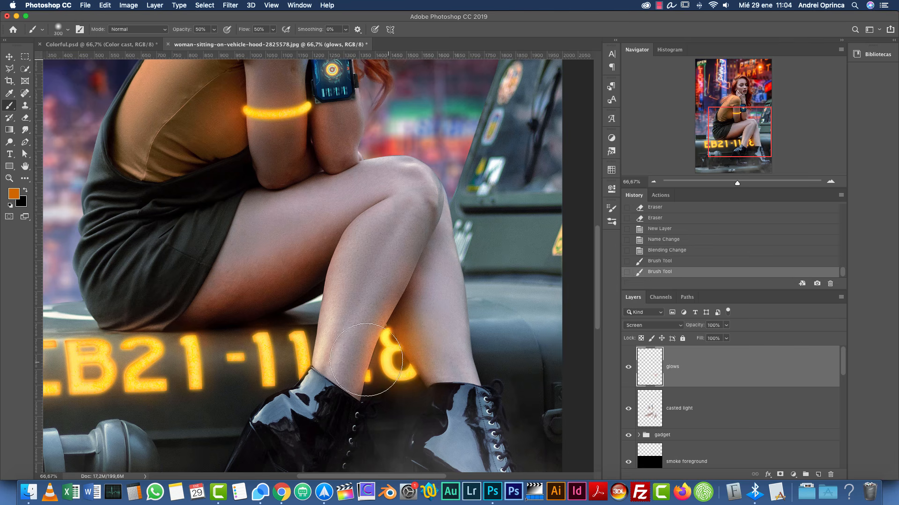
{"action": "key", "text": "super+z"}
{"action": "key", "text": "super+z"}
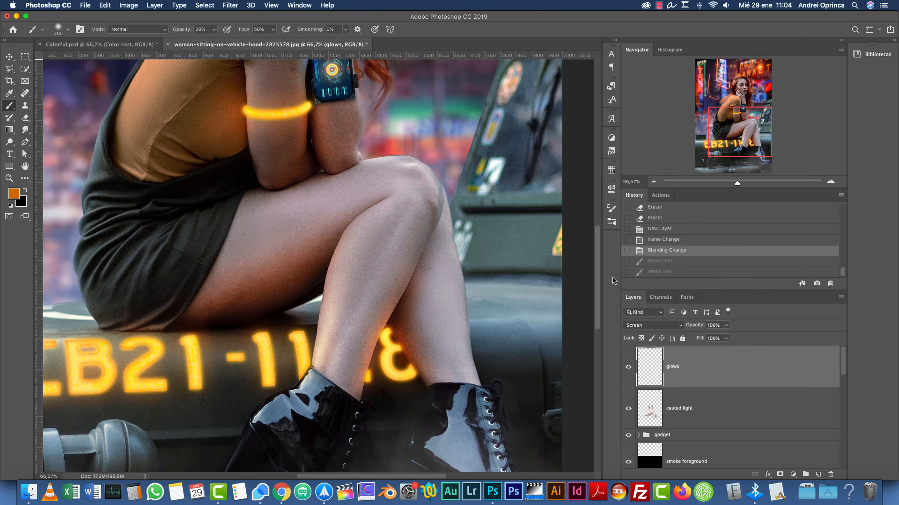
Step: Lower the brush to 30% opacity and 30% flow and dab soft orange glows along the plate number on the vehicle
{"action": "key", "text": "bracketleft"}
{"action": "key", "text": "shift+super+z"}
{"action": "key", "text": "shift+super+z"}
{"action": "left_click", "coordinate": [320, 329]}
{"action": "key", "text": "bracketright"}
{"action": "key", "text": "bracketright"}
{"action": "key", "text": "bracketright"}
{"action": "key", "text": "bracketright"}
{"action": "left_click", "coordinate": [275, 334]}
{"action": "left_click", "coordinate": [177, 345]}
{"action": "left_click", "coordinate": [175, 343]}
{"action": "left_click", "coordinate": [165, 341]}
Step: Reduce the brush to 125 px and paint an orange glow over the last plate digit between the lower legs
{"action": "key", "text": "bracketleft"}
{"action": "key", "text": "bracketleft"}
{"action": "key", "text": "bracketleft"}
{"action": "key", "text": "bracketleft"}
{"action": "key", "text": "bracketleft"}
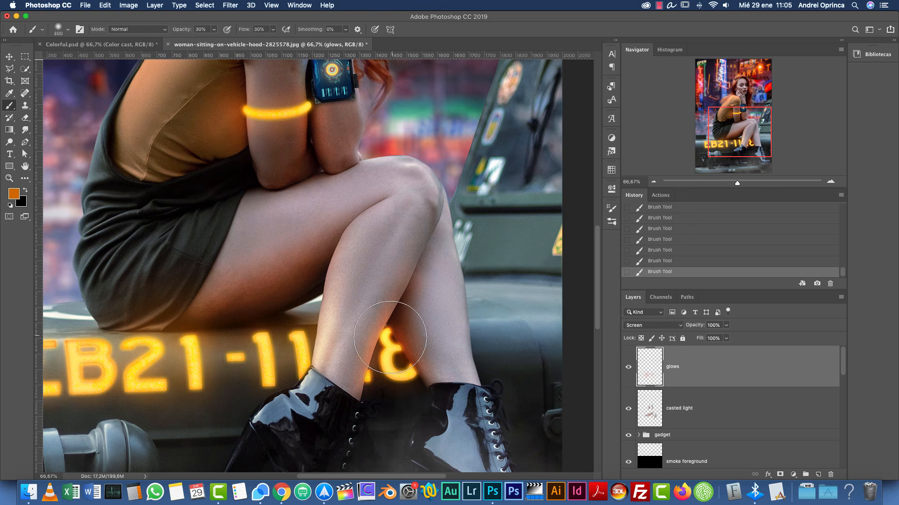
{"action": "key", "text": "bracketleft"}
{"action": "key", "text": "bracketleft"}
{"action": "key", "text": "bracketleft"}
{"action": "key", "text": "bracketleft"}
{"action": "key", "text": "bracketleft"}
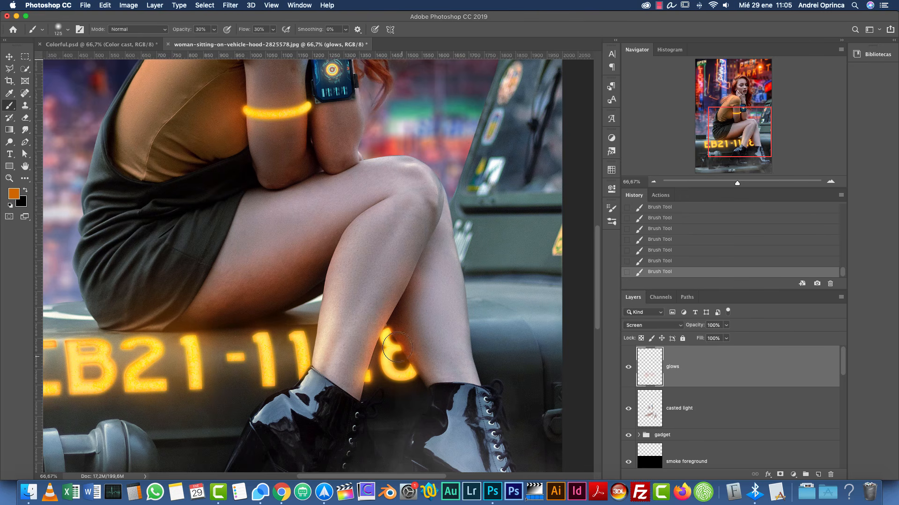
{"action": "left_click_drag", "start_coordinate": [399, 353], "coordinate": [391, 321]}
{"action": "scroll", "coordinate": [439, 277], "scroll_direction": "down", "scroll_amount": 5}
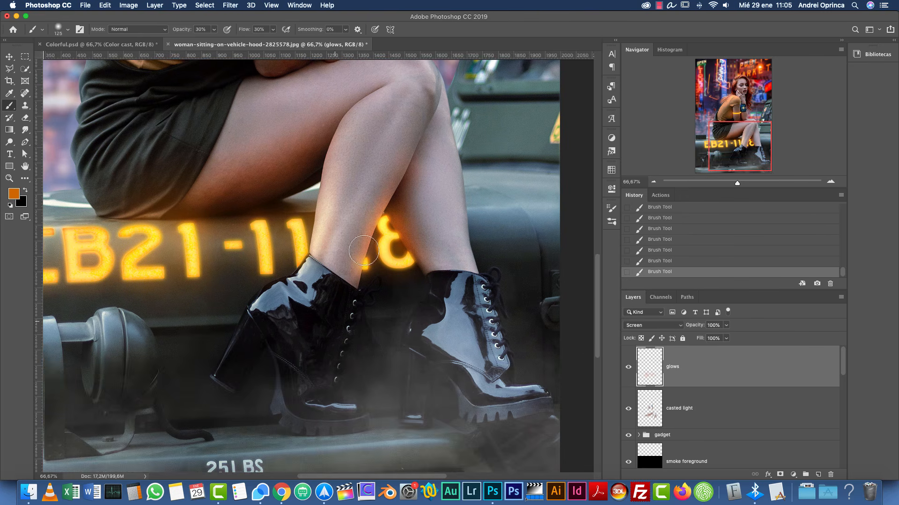
Step: Set the foreground colour to blue #006dd2 and paint a soft glow over the wrist gadget with a 175 px brush
{"action": "scroll", "coordinate": [315, 238], "scroll_direction": "up", "scroll_amount": 7}
{"action": "scroll", "coordinate": [315, 238], "scroll_direction": "left", "scroll_amount": 2}
{"action": "key", "text": "bracketright"}
{"action": "key", "text": "bracketright"}
{"action": "key", "text": "bracketright"}
{"action": "key", "text": "bracketright"}
{"action": "key", "text": "bracketleft"}
{"action": "key", "text": "bracketleft"}
{"action": "key", "text": "bracketleft"}
{"action": "key", "text": "bracketleft"}
{"action": "scroll", "coordinate": [375, 140], "scroll_direction": "up", "scroll_amount": 3}
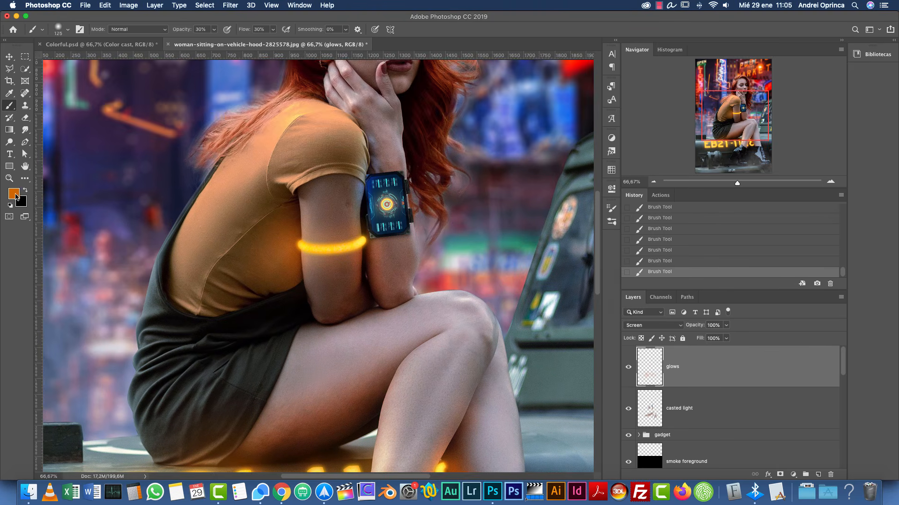
{"action": "left_click", "coordinate": [15, 195]}
{"action": "left_click", "coordinate": [759, 278]}
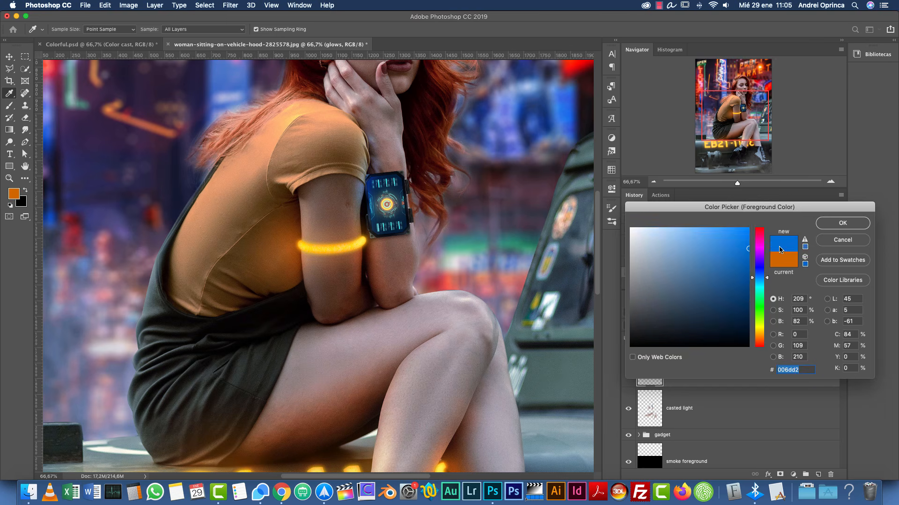
{"action": "left_click", "coordinate": [843, 224]}
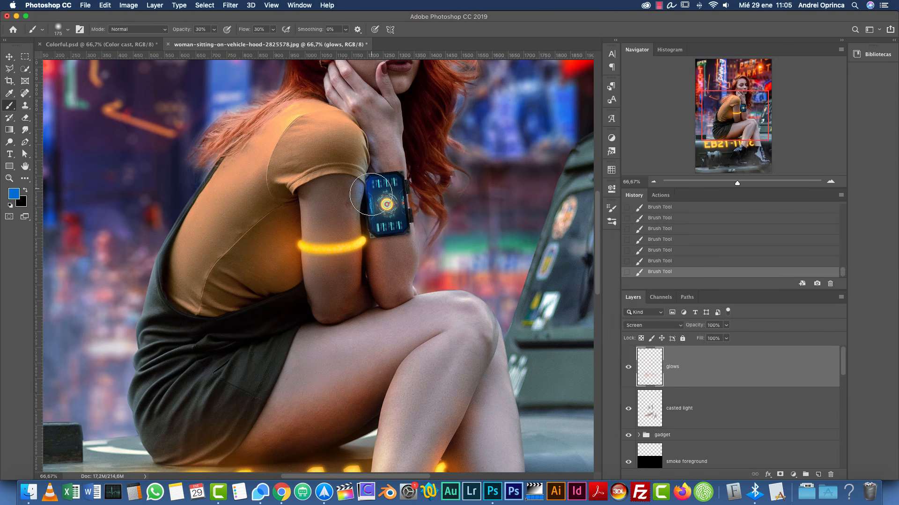
{"action": "key", "text": "bracketright"}
{"action": "mouse_move", "coordinate": [408, 219]}
{"action": "left_mouse_down"}
{"action": "mouse_move", "coordinate": [376, 223]}
{"action": "mouse_move", "coordinate": [390, 198]}
{"action": "left_mouse_up"}
Step: Sample the red of the background lights and dab a soft red glow around the woman's hair with a large brush
{"action": "mouse_move", "coordinate": [467, 153]}
{"action": "left_mouse_down"}
{"action": "mouse_move", "coordinate": [392, 280]}
{"action": "mouse_move", "coordinate": [387, 355]}
{"action": "left_mouse_up"}
{"action": "key", "text": "bracketright"}
{"action": "key", "text": "bracketright"}
{"action": "key", "text": "bracketright"}
{"action": "key", "text": "bracketright"}
{"action": "left_click", "coordinate": [400, 186], "text": "alt"}
{"action": "key", "text": "bracketright"}
{"action": "key", "text": "bracketright"}
{"action": "key", "text": "bracketright"}
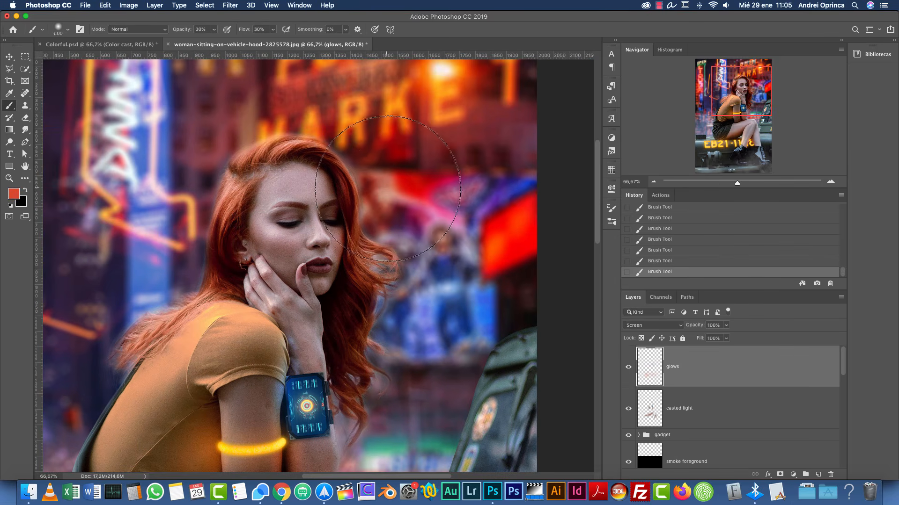
{"action": "key", "text": "bracketleft"}
{"action": "key", "text": "bracketleft"}
{"action": "key", "text": "bracketleft"}
{"action": "key", "text": "bracketleft"}
{"action": "key", "text": "bracketleft"}
{"action": "key", "text": "bracketleft"}
{"action": "key", "text": "bracketleft"}
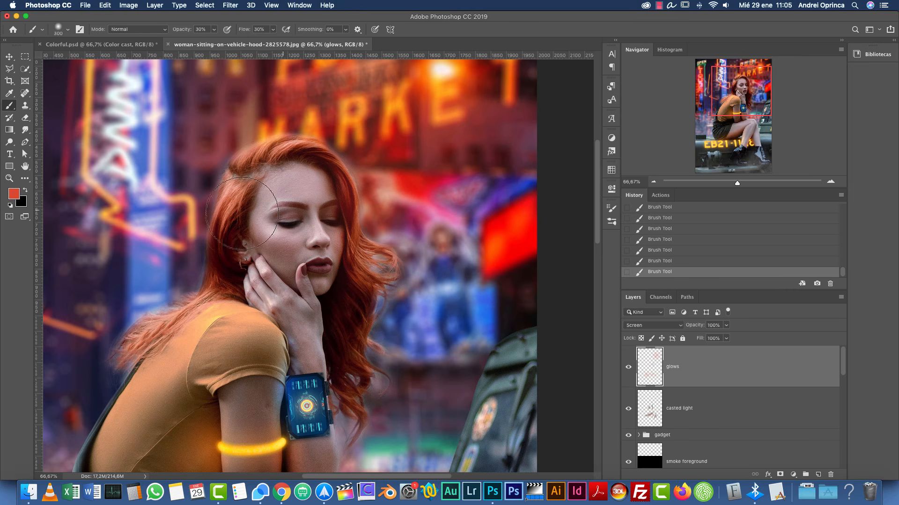
Step: Sample blue from the vertical neon sign and paint a soft blue glow over the hair along the woman's back
{"action": "left_click", "coordinate": [163, 275], "text": "alt"}
{"action": "key", "text": "bracketright"}
{"action": "key", "text": "bracketright"}
{"action": "key", "text": "bracketright"}
{"action": "key", "text": "bracketright"}
{"action": "left_click_drag", "start_coordinate": [120, 331], "coordinate": [127, 283]}
Step: Dab a blue glow with an 800 px brush between the hair and the blue billboard, using 50% opacity and 70% flow
{"action": "left_click_drag", "start_coordinate": [373, 239], "coordinate": [546, 331]}
{"action": "left_click", "coordinate": [653, 182]}
{"action": "left_click_drag", "start_coordinate": [390, 300], "coordinate": [270, 287]}
{"action": "key", "text": "ctrl+r"}
{"action": "key", "text": "bracketright"}
{"action": "key", "text": "bracketright"}
{"action": "key", "text": "bracketright"}
{"action": "key", "text": "bracketright"}
{"action": "key", "text": "bracketright"}
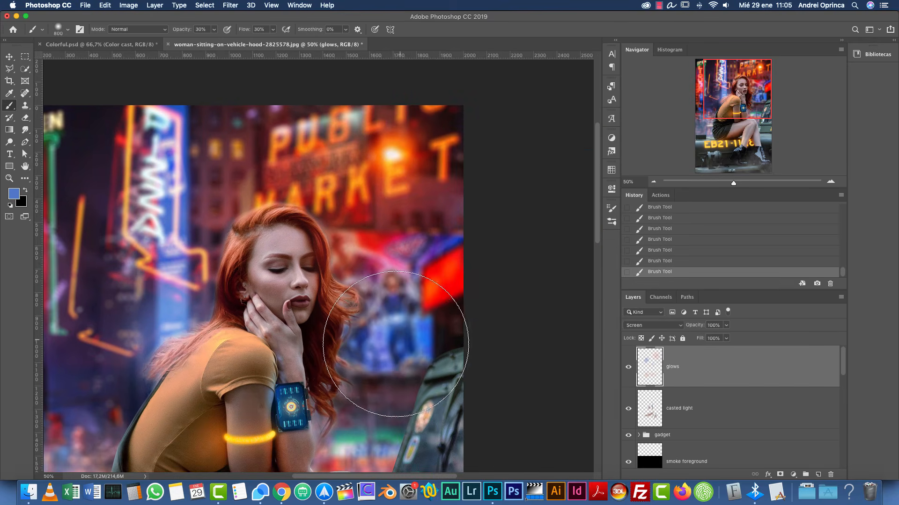
{"action": "left_click", "coordinate": [392, 343]}
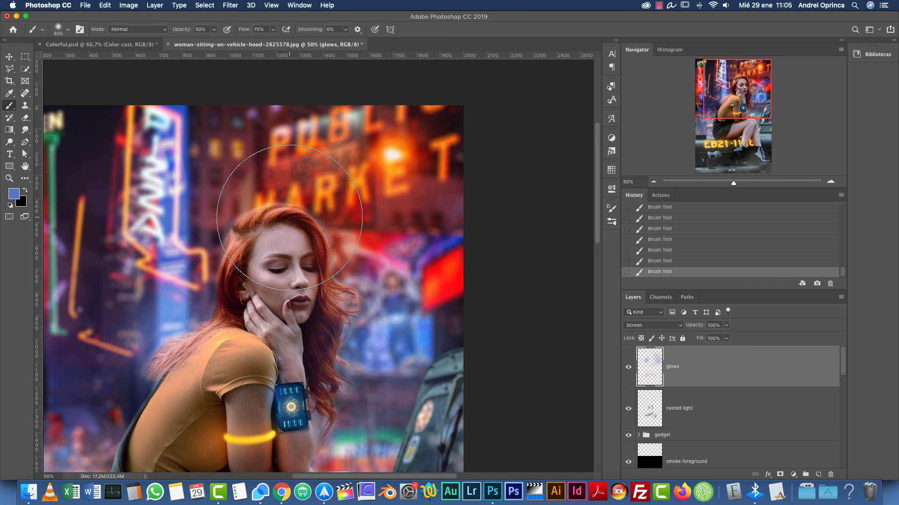
Step: Sample dark maroon tones from the buildings around the head and dab soft glows at the hair's edge with a 400 px brush
{"action": "key", "text": "bracketleft"}
{"action": "key", "text": "bracketleft"}
{"action": "key", "text": "bracketleft"}
{"action": "scroll", "coordinate": [356, 394], "scroll_direction": "down", "scroll_amount": 3}
{"action": "key", "text": "bracketleft"}
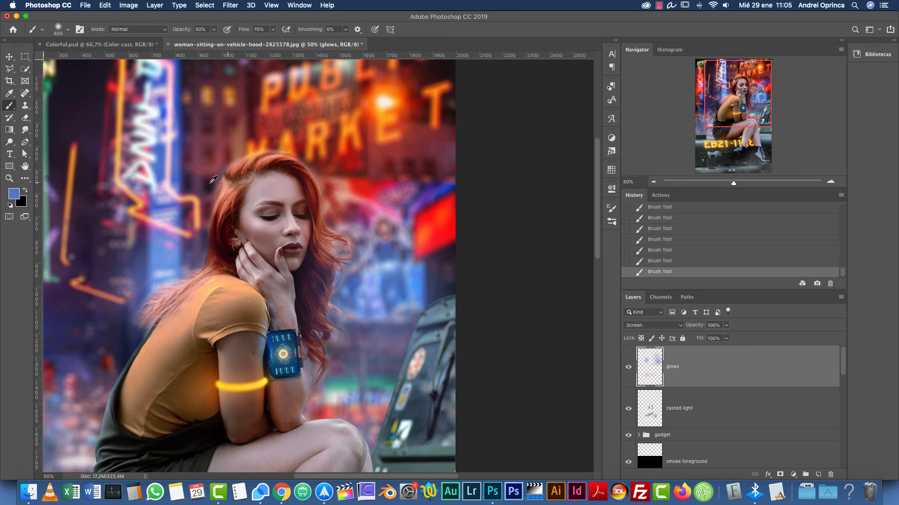
{"action": "left_click", "coordinate": [204, 179], "text": "alt"}
{"action": "key", "text": "bracketright"}
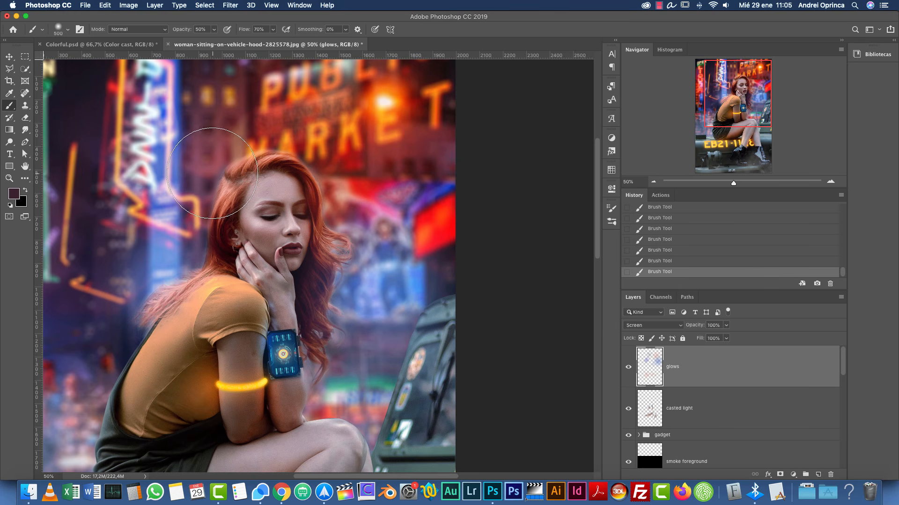
{"action": "key", "text": "bracketleft"}
{"action": "left_click", "coordinate": [323, 170], "text": "alt"}
{"action": "left_click", "coordinate": [324, 171]}
Step: Sample grey-blue from the smoke behind the woman and dab a large soft glow over the back of her dress
{"action": "scroll", "coordinate": [397, 322], "scroll_direction": "down", "scroll_amount": 5}
{"action": "scroll", "coordinate": [397, 322], "scroll_direction": "left", "scroll_amount": 3}
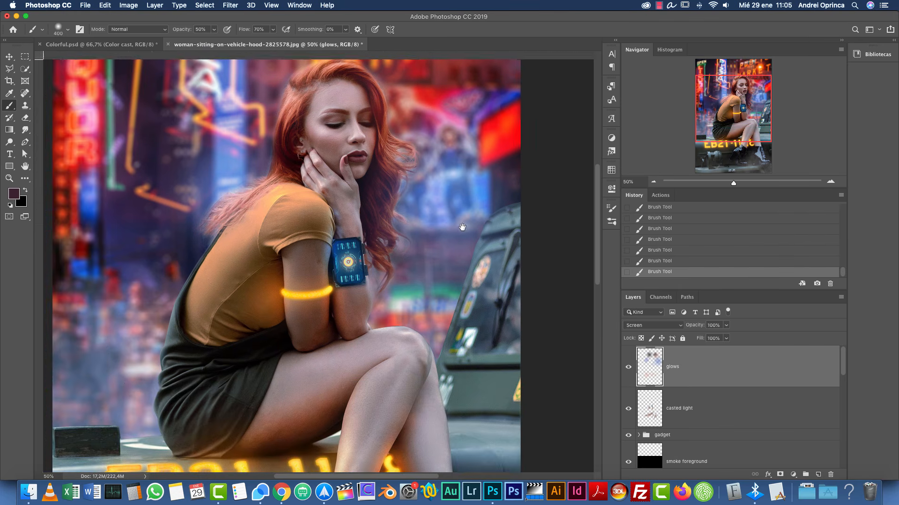
{"action": "left_click", "coordinate": [120, 372], "text": "alt"}
{"action": "key", "text": "bracketright"}
{"action": "key", "text": "bracketright"}
{"action": "key", "text": "bracketright"}
{"action": "left_click", "coordinate": [148, 373]}
Step: Change the foreground colour to a more saturated blue, #3148a6, and dab glow over the dress's back with a 700 px brush
{"action": "key", "text": "bracketleft"}
{"action": "key", "text": "bracketleft"}
{"action": "key", "text": "bracketleft"}
{"action": "key", "text": "bracketleft"}
{"action": "key", "text": "bracketleft"}
{"action": "key", "text": "bracketleft"}
{"action": "key", "text": "bracketleft"}
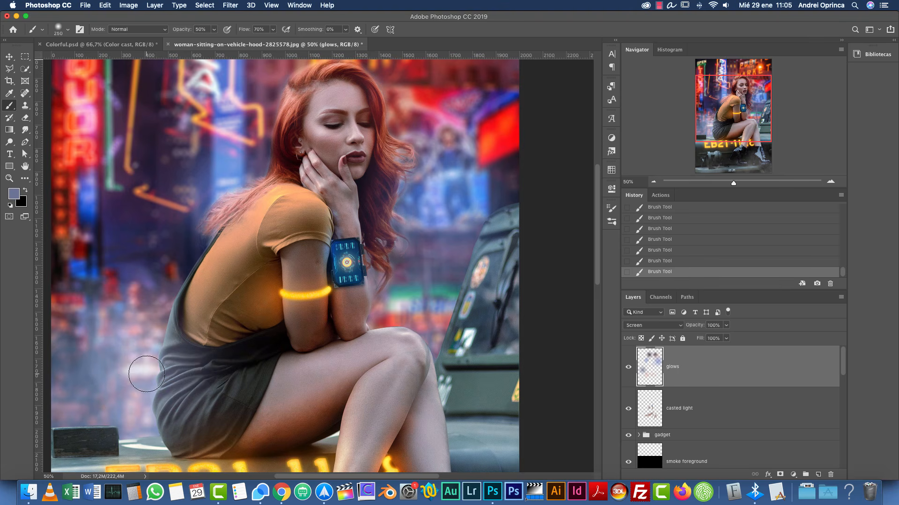
{"action": "key", "text": "space"}
{"action": "mouse_move", "coordinate": [374, 379]}
{"action": "left_mouse_down"}
{"action": "mouse_move", "coordinate": [420, 237]}
{"action": "mouse_move", "coordinate": [423, 293]}
{"action": "left_mouse_up"}
{"action": "key", "text": "ctrl+r"}
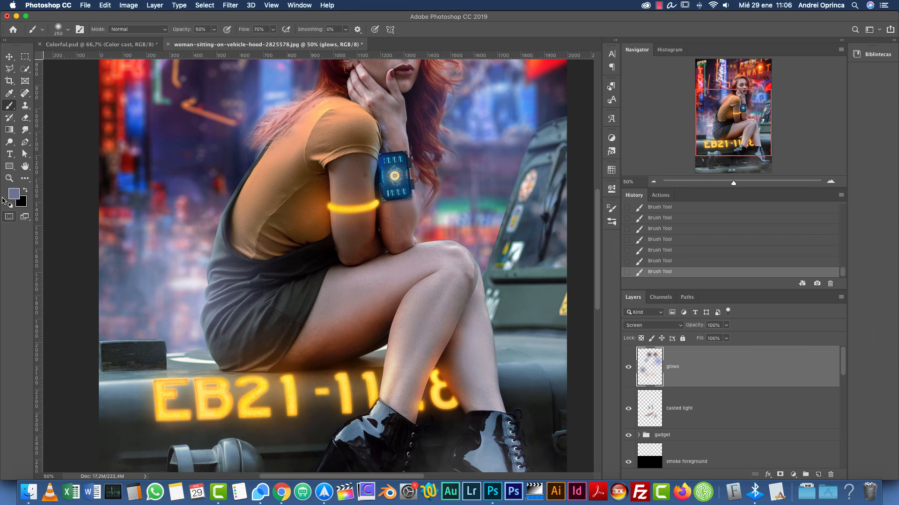
{"action": "left_click", "coordinate": [14, 193]}
{"action": "left_click", "coordinate": [674, 279]}
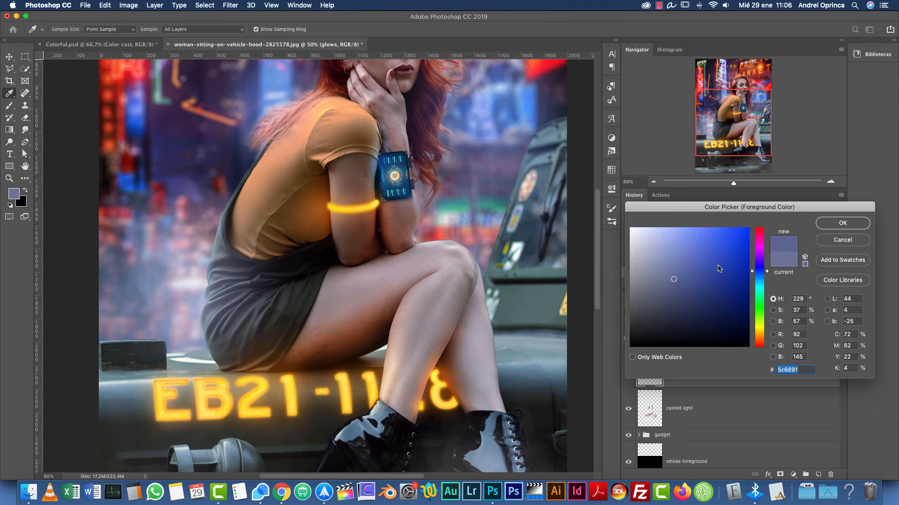
{"action": "left_click", "coordinate": [842, 223]}
{"action": "key", "text": "b"}
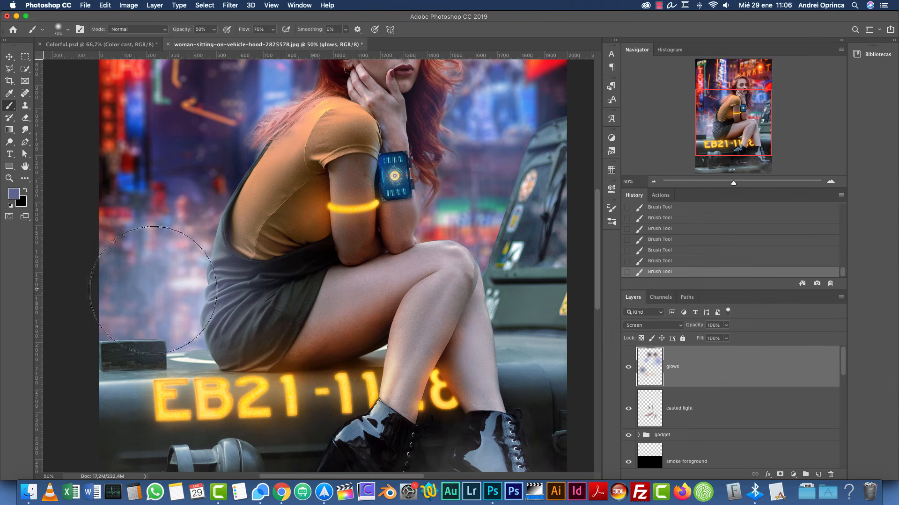
{"action": "left_click", "coordinate": [14, 194]}
{"action": "left_click", "coordinate": [710, 270]}
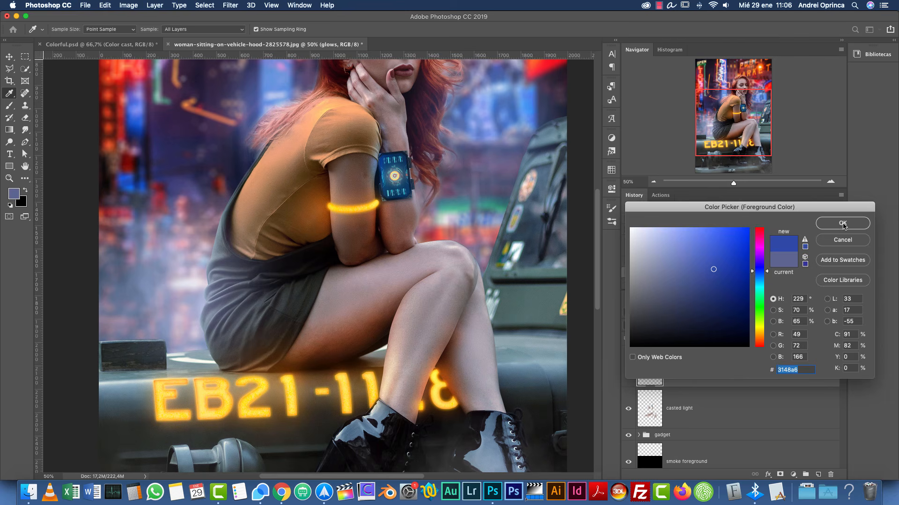
{"action": "left_click", "coordinate": [843, 223]}
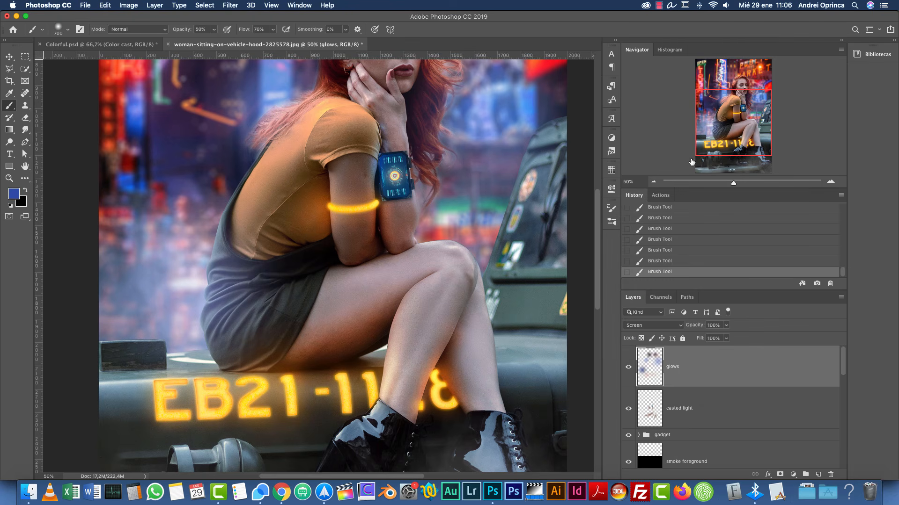
Step: Sample a muted reddish pink from the background beside the head and paint a soft glow over the top of the hair
{"action": "left_click", "coordinate": [653, 181]}
{"action": "scroll", "coordinate": [302, 212], "scroll_direction": "up", "scroll_amount": 3}
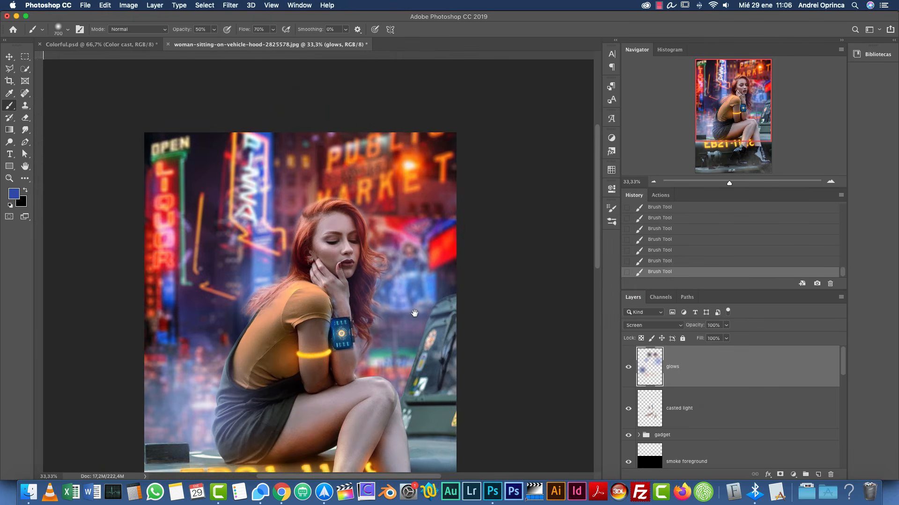
{"action": "left_click", "coordinate": [301, 212], "text": "alt"}
{"action": "left_click_drag", "start_coordinate": [288, 211], "coordinate": [310, 192]}
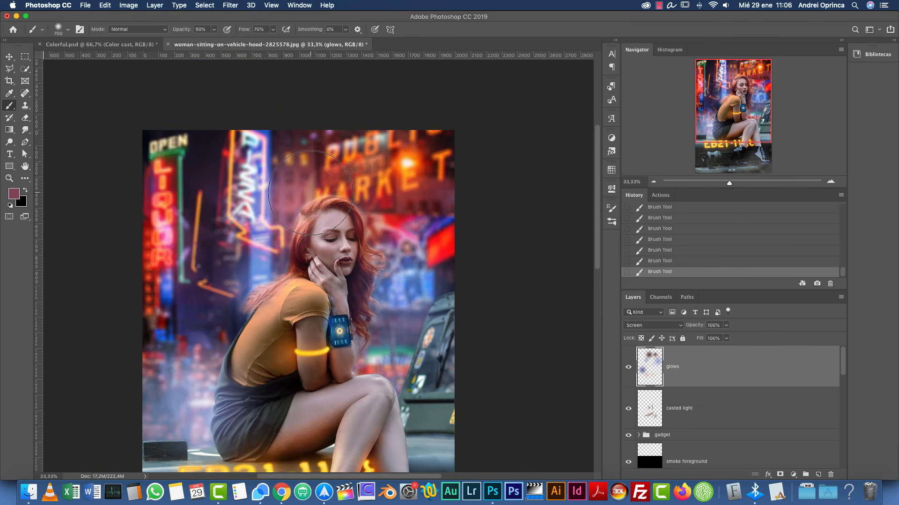
Step: Hide and show the glows layer to compare the composite with and without it
{"action": "left_click", "coordinate": [629, 367]}
{"action": "left_click", "coordinate": [629, 367]}
{"action": "left_click", "coordinate": [629, 367]}
{"action": "left_click", "coordinate": [629, 367]}
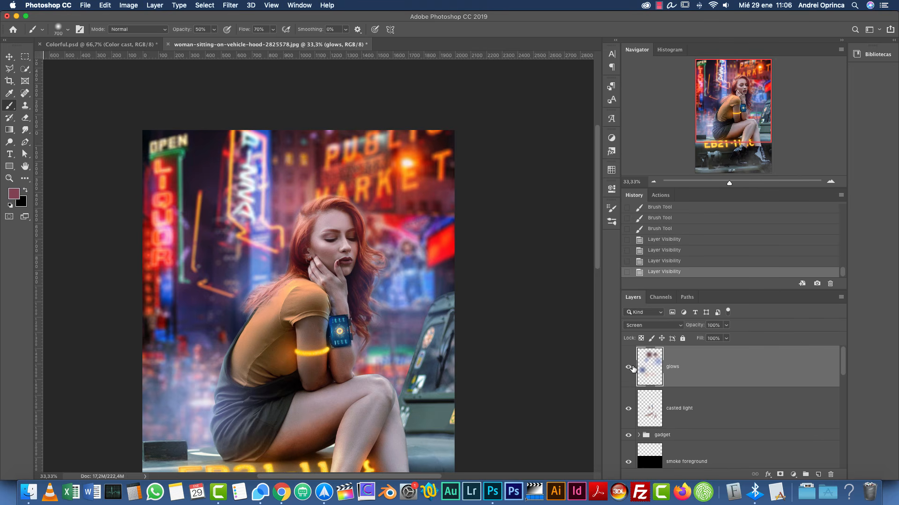
{"action": "left_click_drag", "start_coordinate": [735, 119], "coordinate": [738, 136]}
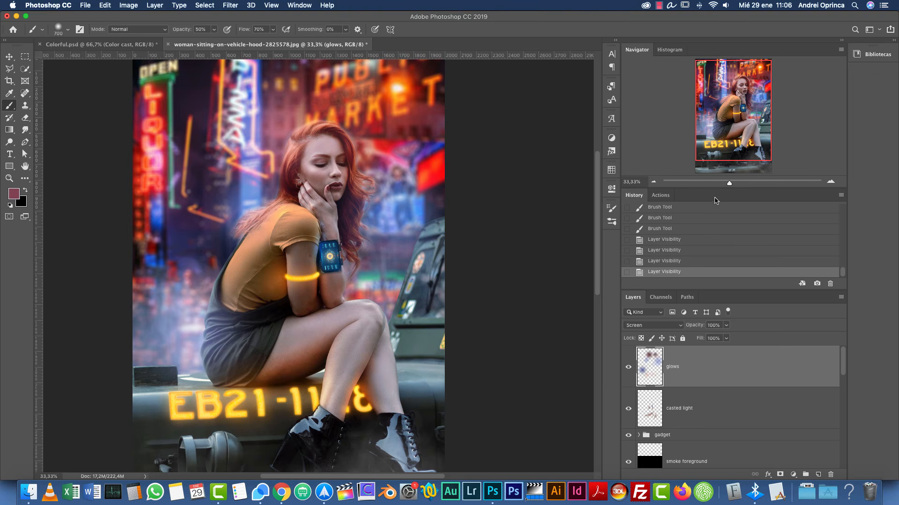
Step: Switch to the Colorful.psd document and compare it with Layer 4 hidden and shown
{"action": "left_click", "coordinate": [136, 45]}
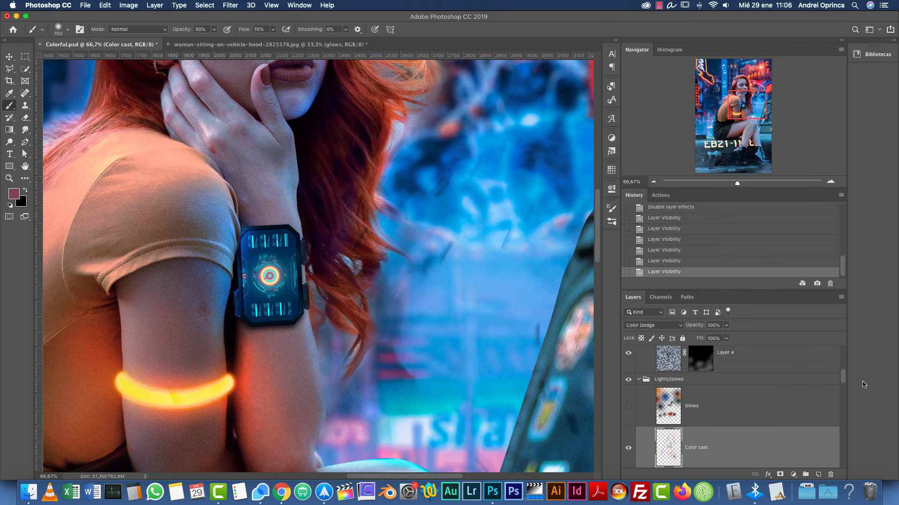
{"action": "scroll", "coordinate": [842, 378], "scroll_direction": "up", "scroll_amount": 1}
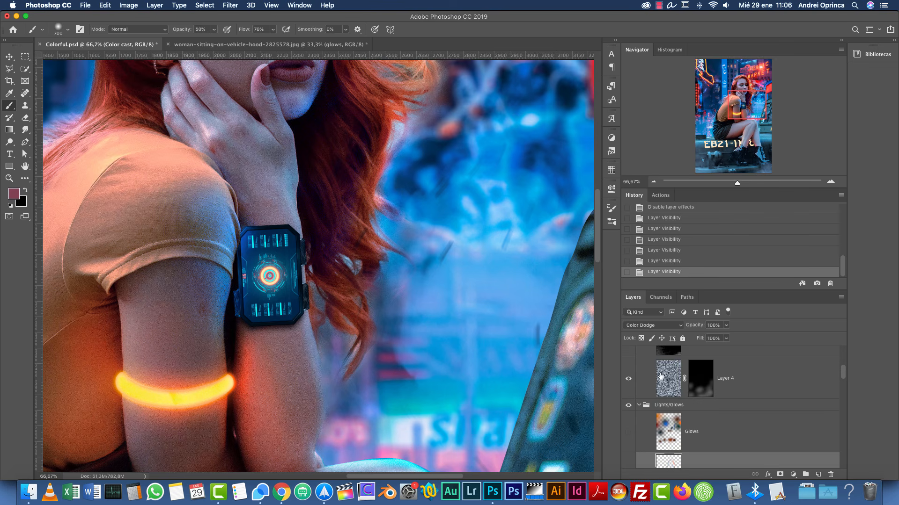
{"action": "left_click", "coordinate": [628, 380]}
{"action": "left_click", "coordinate": [628, 380]}
{"action": "scroll", "coordinate": [842, 370], "scroll_direction": "up", "scroll_amount": 2}
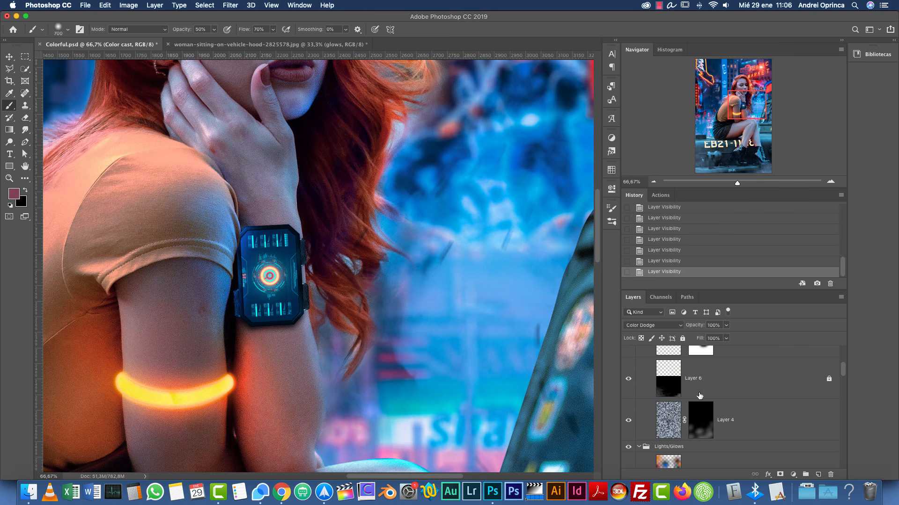
Step: Select Layer 4 and examine its effect around the boots and vehicle by hiding and showing it
{"action": "left_click", "coordinate": [673, 419]}
{"action": "left_click", "coordinate": [654, 181]}
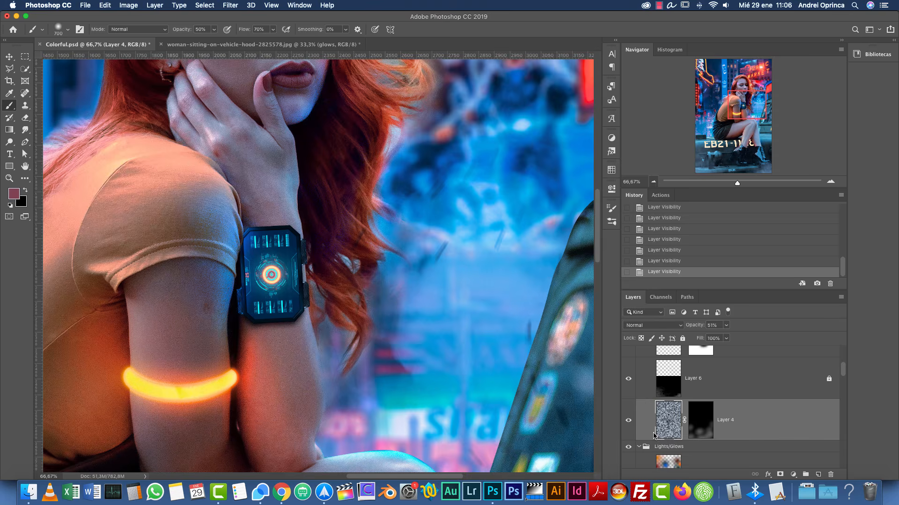
{"action": "left_click", "coordinate": [654, 181]}
{"action": "left_click_drag", "start_coordinate": [738, 123], "coordinate": [732, 161]}
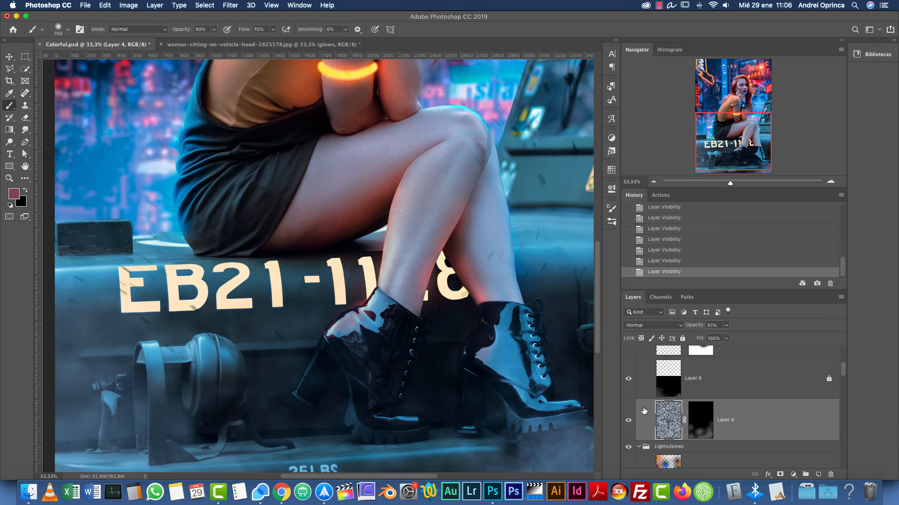
{"action": "left_click", "coordinate": [629, 421]}
{"action": "left_click", "coordinate": [628, 420]}
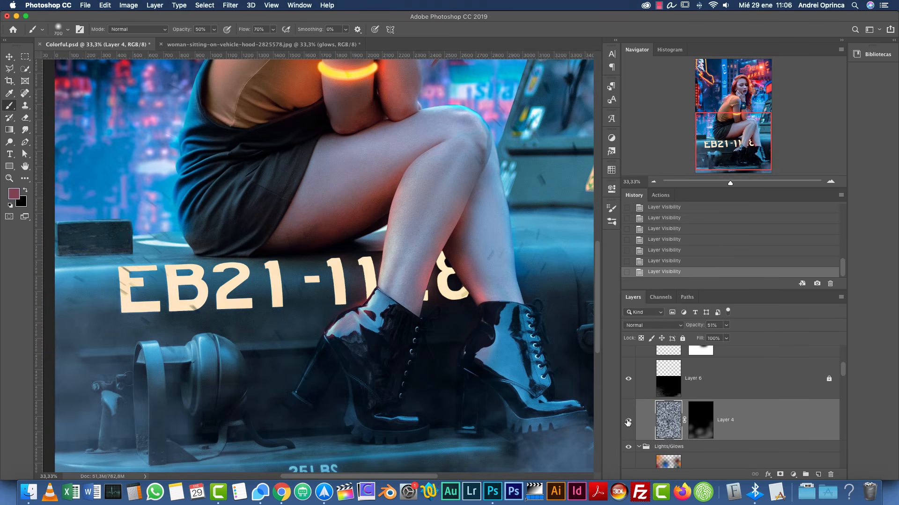
Step: Inspect the settings of the Color Lookup 1 adjustment layer above the Particles group in Colorful.psd
{"action": "left_click_drag", "start_coordinate": [843, 375], "coordinate": [844, 352]}
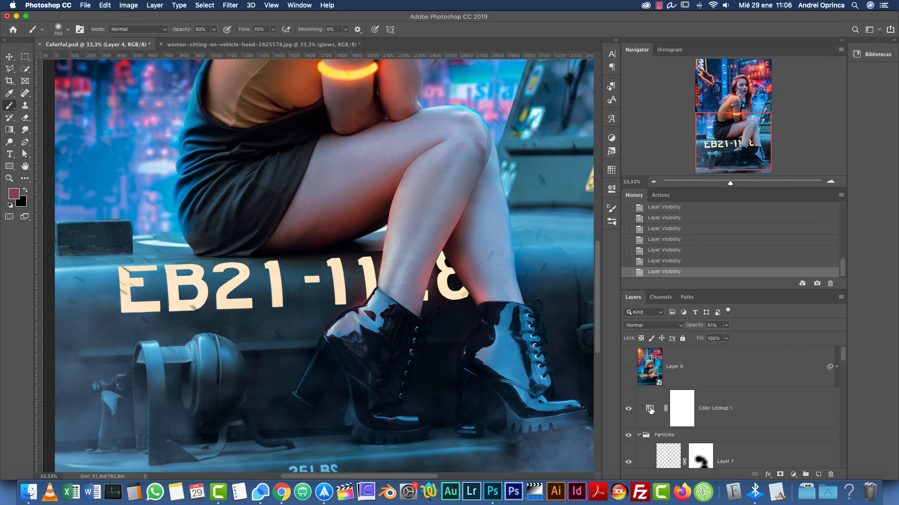
{"action": "left_click", "coordinate": [651, 408]}
{"action": "double_click", "coordinate": [651, 408]}
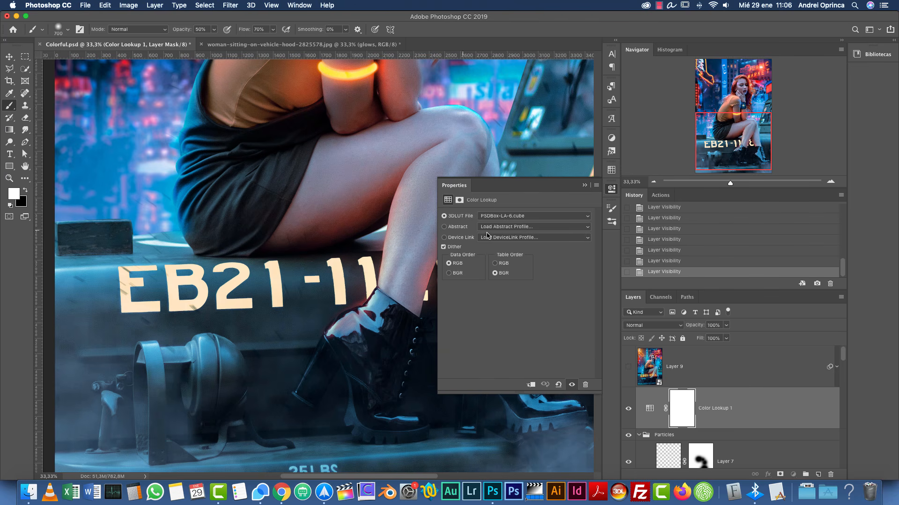
Step: In the woman-sitting-on-vehicle-hood document, add a Color Lookup adjustment layer above glows using the 3D LUT PSDBox-LA-6.cube, matching Colorful.psd
{"action": "left_click", "coordinate": [300, 45]}
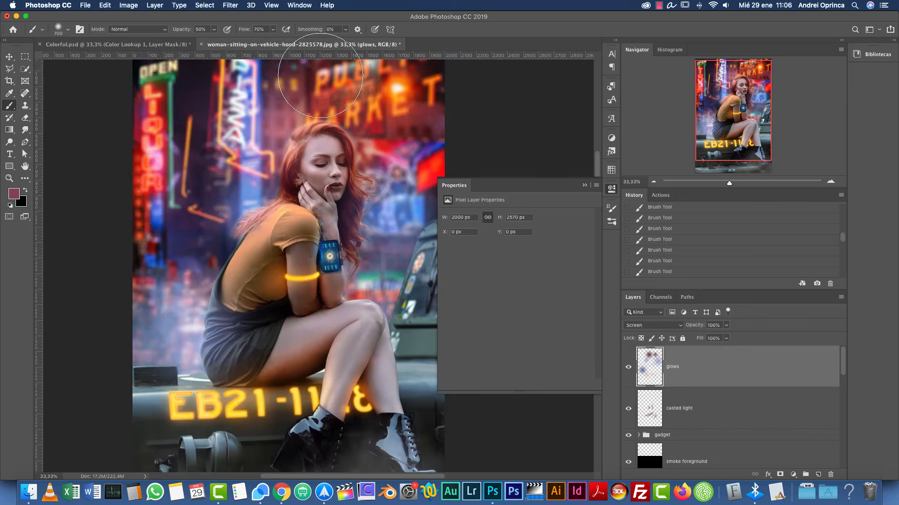
{"action": "left_click", "coordinate": [582, 185]}
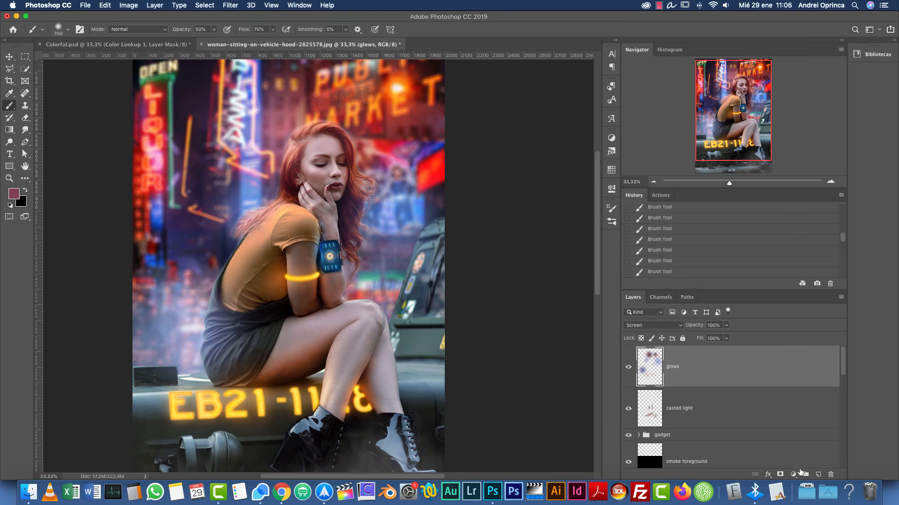
{"action": "left_click", "coordinate": [793, 475]}
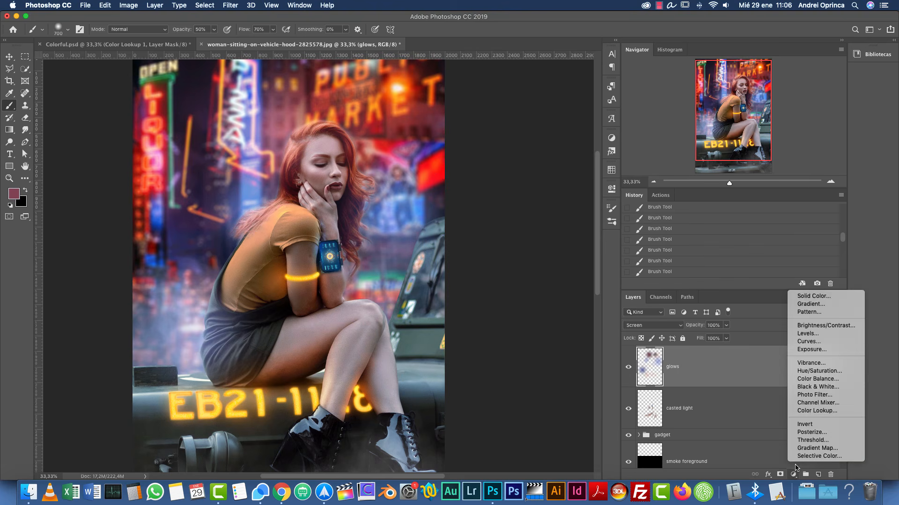
{"action": "left_click", "coordinate": [817, 410]}
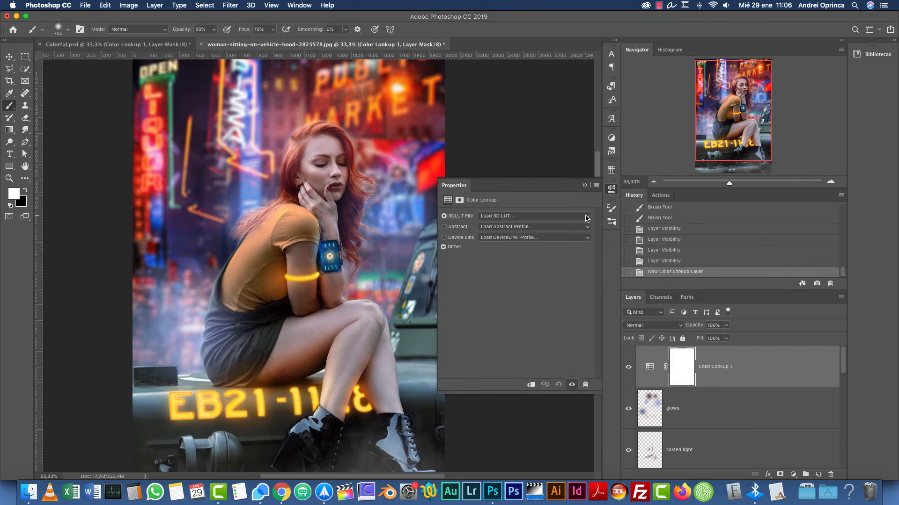
{"action": "left_click", "coordinate": [586, 218]}
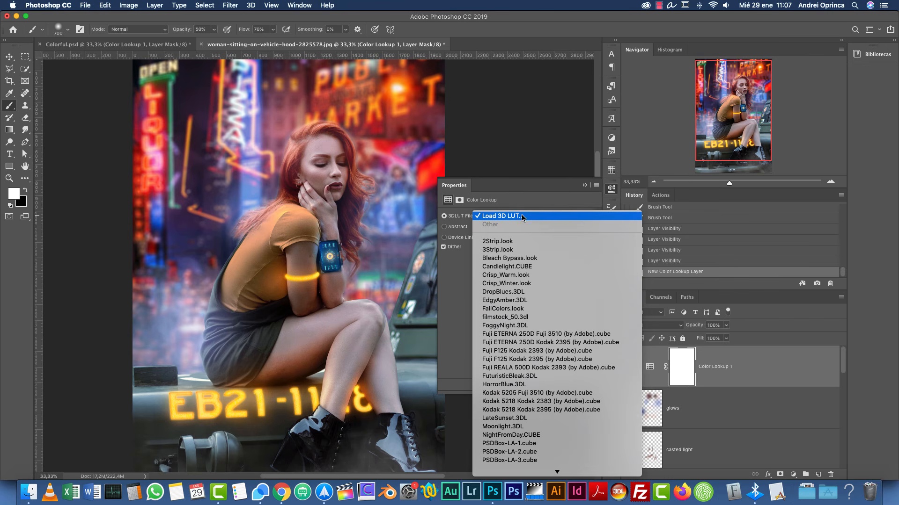
{"action": "mouse_move", "coordinate": [573, 474]}
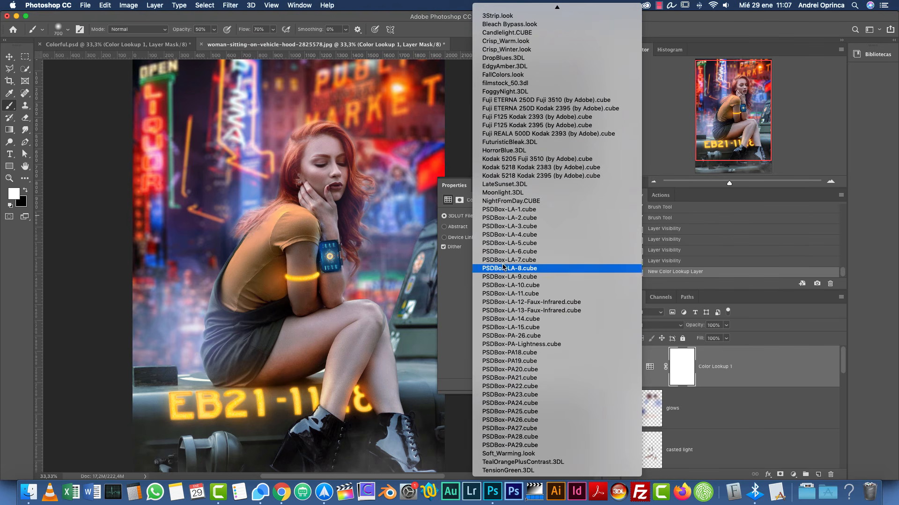
{"action": "left_click", "coordinate": [505, 253]}
{"action": "key", "text": "ctrl+Tab"}
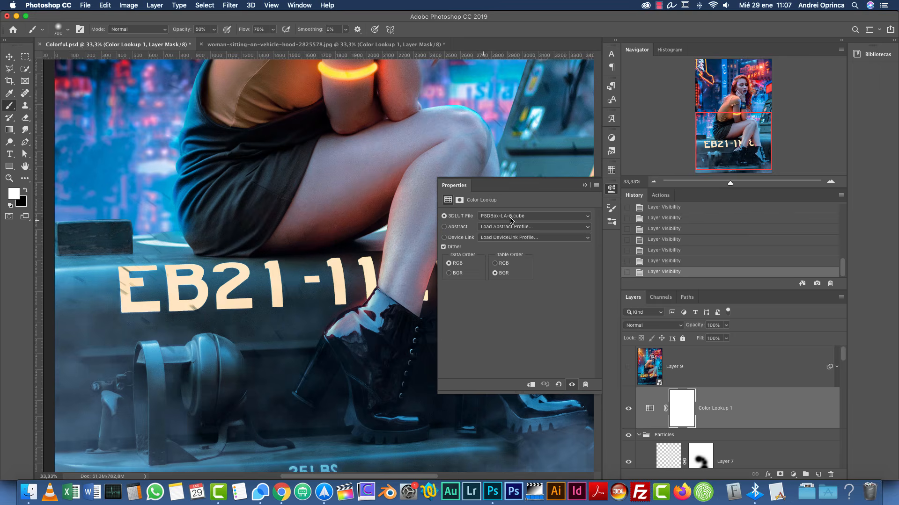
{"action": "left_click", "coordinate": [323, 45]}
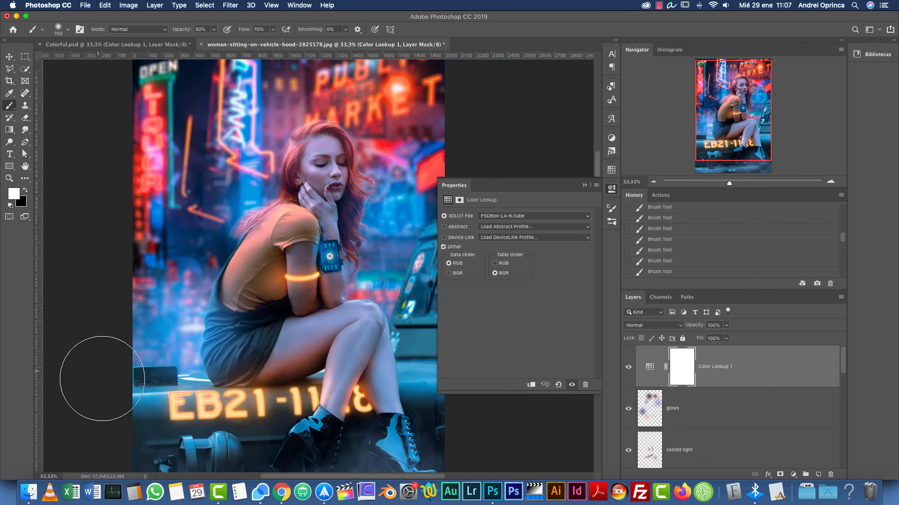
Step: Switch to Chrome and open the Premium resources page of the psdbox.com member account
{"action": "left_click", "coordinate": [284, 497]}
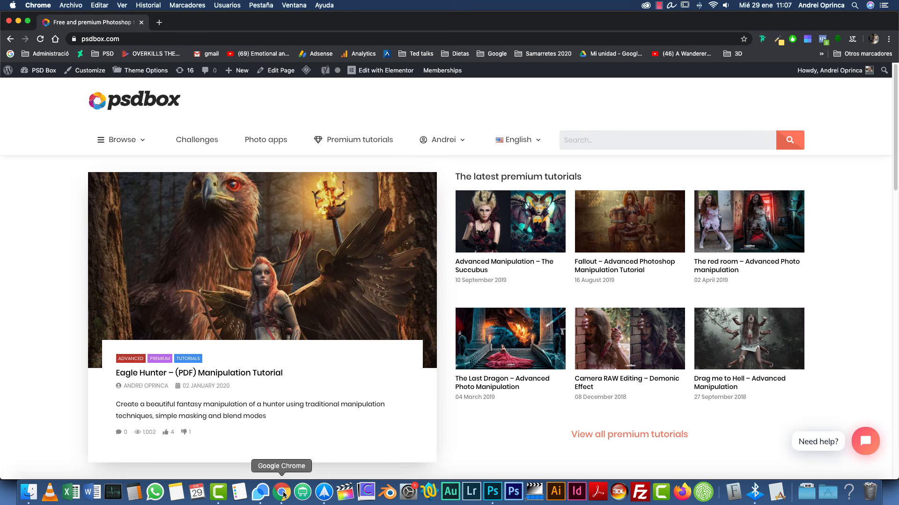
{"action": "mouse_move", "coordinate": [485, 138]}
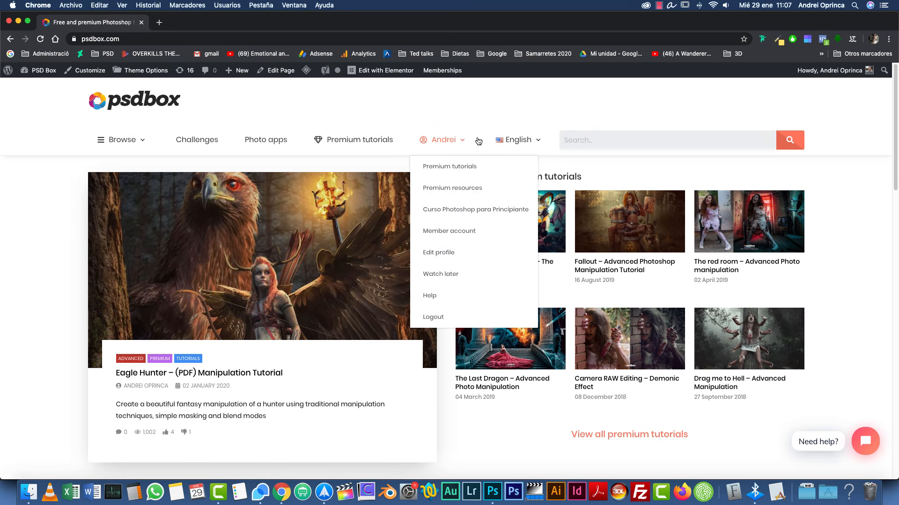
{"action": "left_click", "coordinate": [450, 196]}
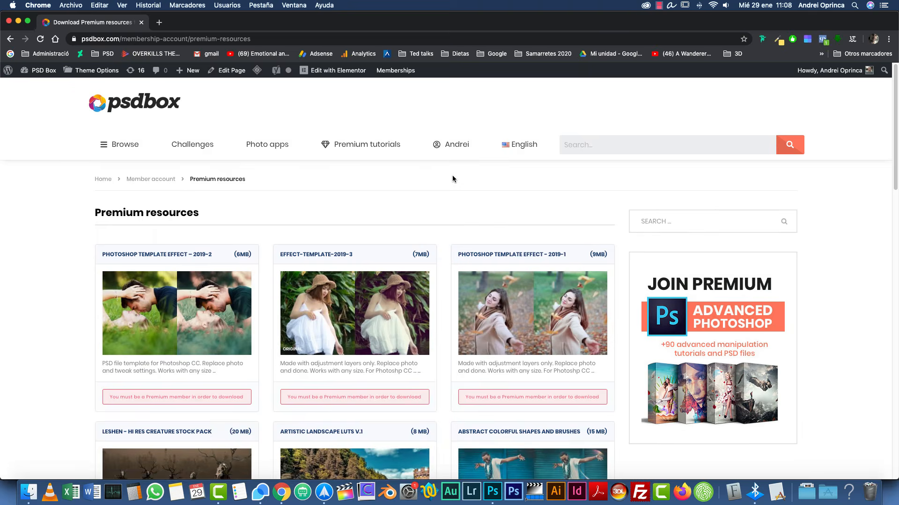
{"action": "right_click", "coordinate": [452, 179]}
{"action": "left_click", "coordinate": [319, 208]}
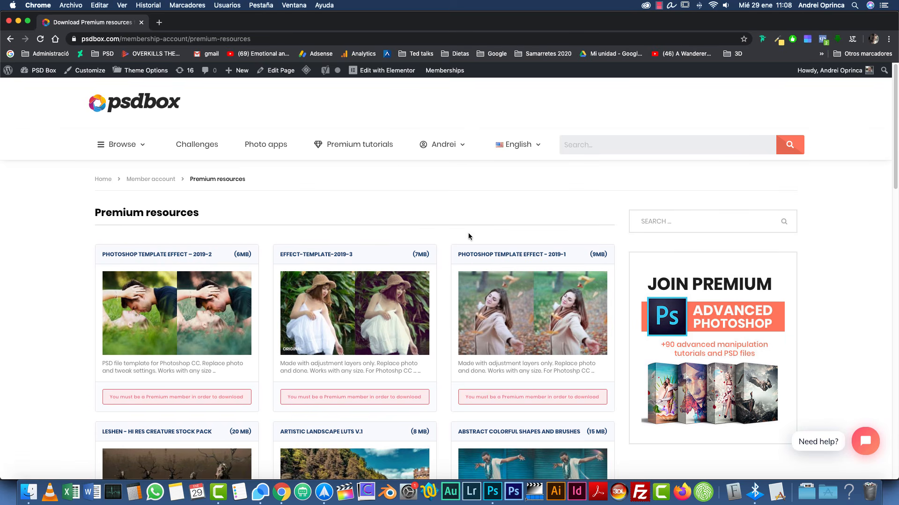
Step: Look through the premium resources for LUT packs and examine the Artistic Landscape LUTs V.1 entry
{"action": "scroll", "coordinate": [468, 236], "scroll_direction": "down", "scroll_amount": 5}
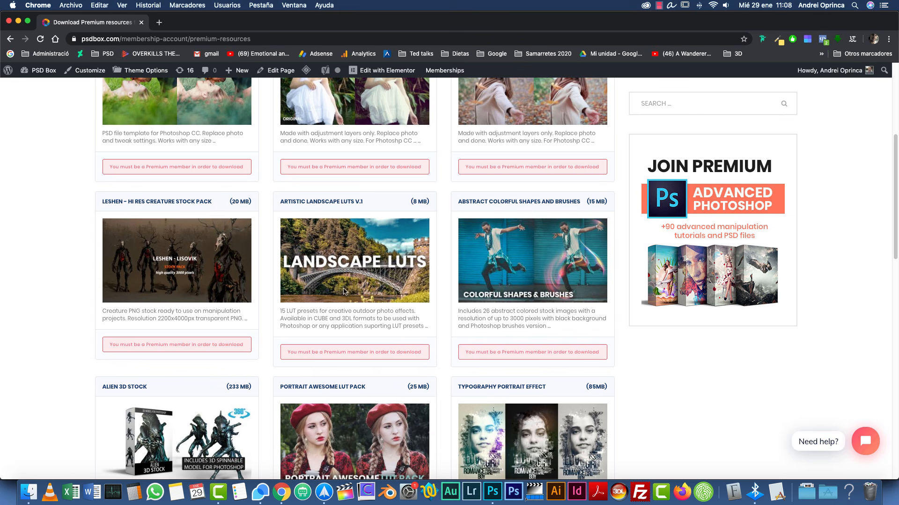
{"action": "left_click_drag", "start_coordinate": [283, 199], "coordinate": [375, 207]}
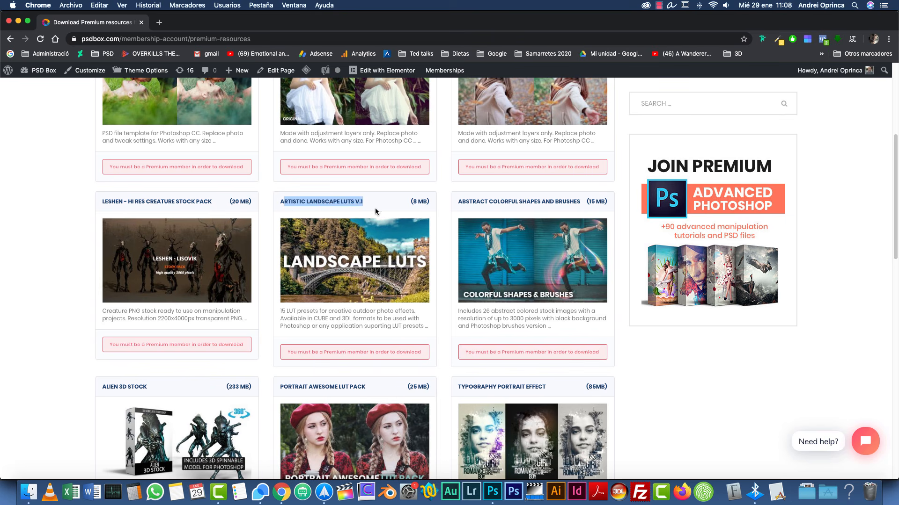
{"action": "left_click_drag", "start_coordinate": [337, 352], "coordinate": [407, 351]}
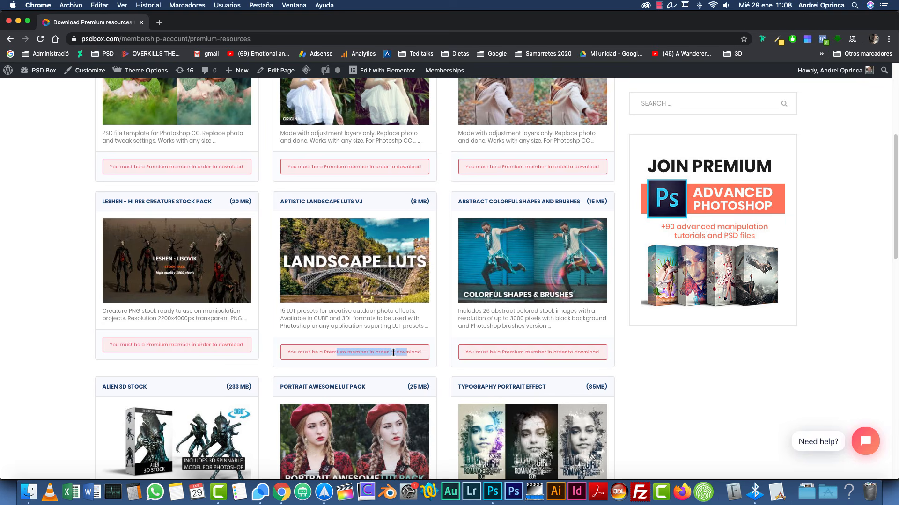
{"action": "scroll", "coordinate": [392, 347], "scroll_direction": "down", "scroll_amount": 6}
{"action": "scroll", "coordinate": [388, 348], "scroll_direction": "up", "scroll_amount": 9}
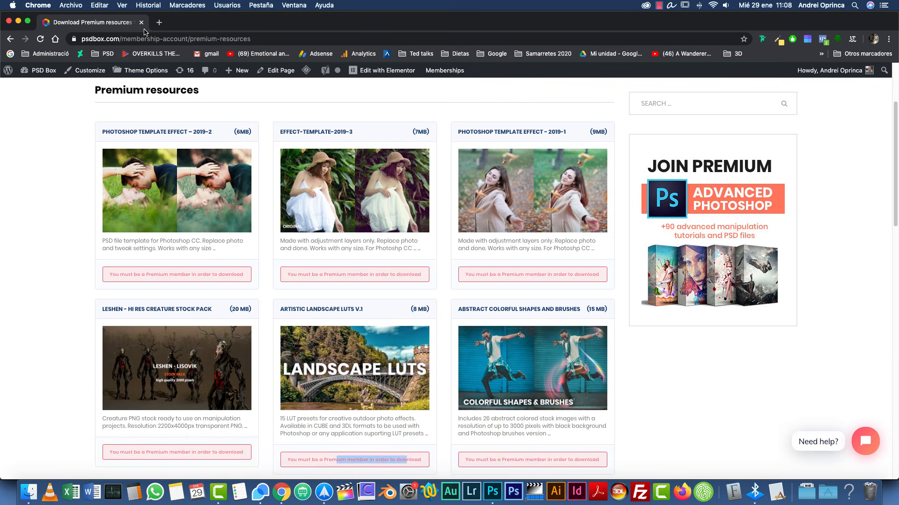
Step: Switch back to Photoshop, stamp all visible layers onto a new layer above Color Lookup 1 and convert it to a smart object
{"action": "left_click", "coordinate": [493, 491]}
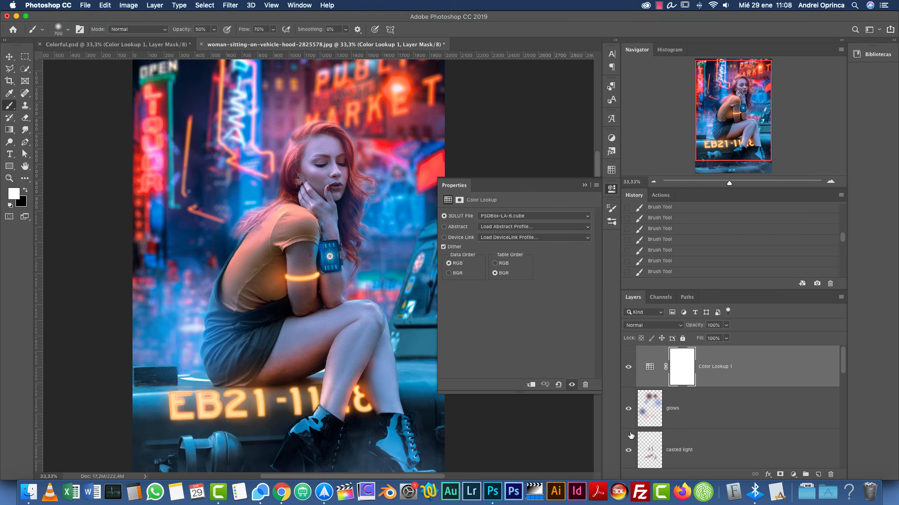
{"action": "left_click", "coordinate": [650, 367]}
{"action": "left_click", "coordinate": [584, 185]}
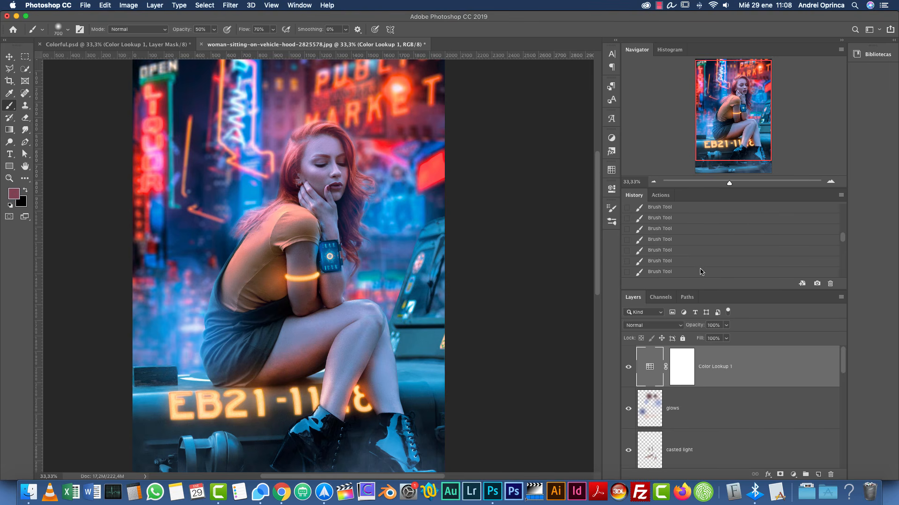
{"action": "left_click", "coordinate": [818, 474]}
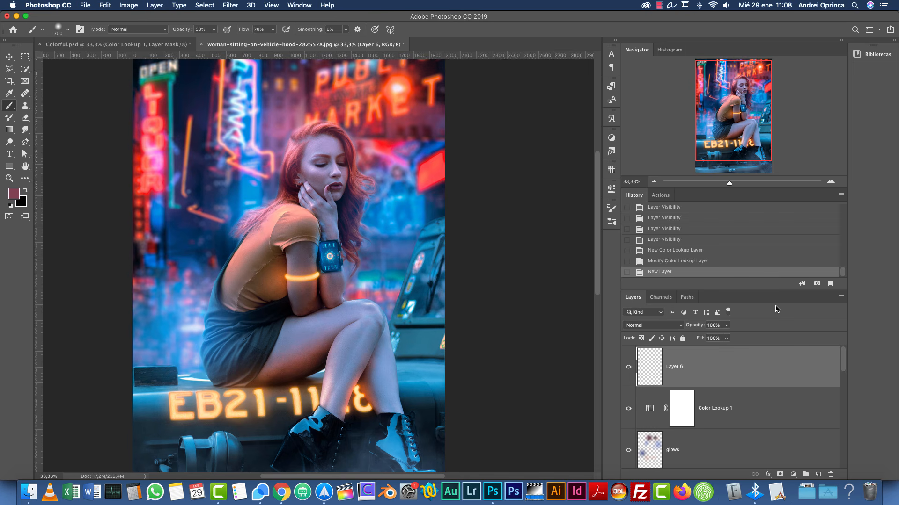
{"action": "key", "text": "super+shift+alt+e"}
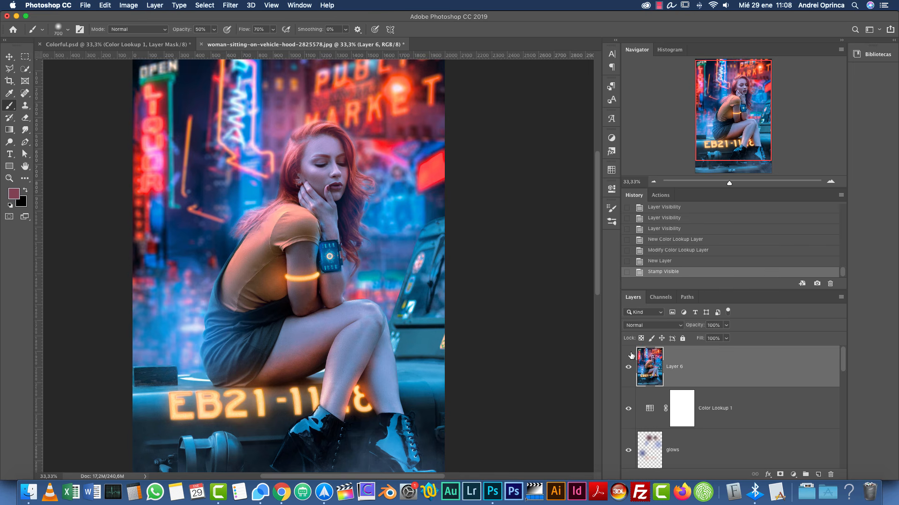
{"action": "right_click", "coordinate": [746, 357]}
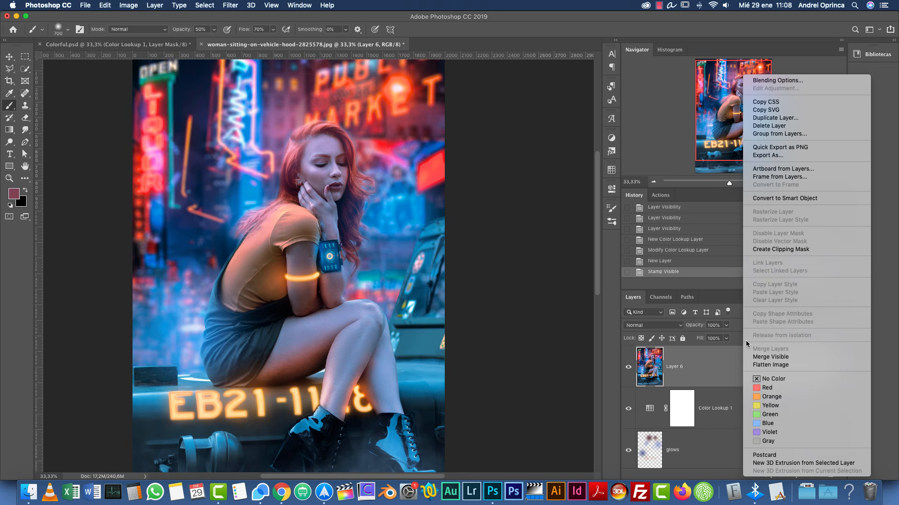
{"action": "left_click", "coordinate": [800, 201]}
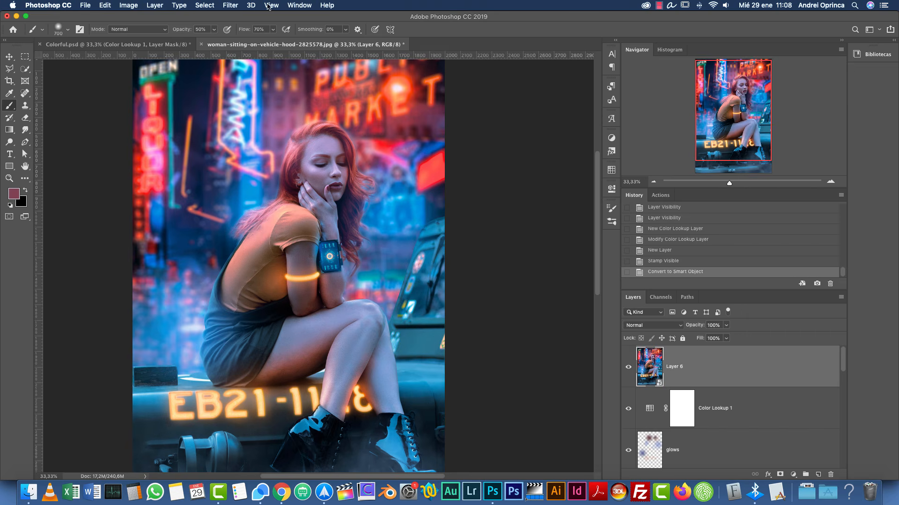
Step: Open the Camera Raw Filter on the stamped smart object and load the settings file Camera-RAW-Final.xmp
{"action": "left_click", "coordinate": [270, 5]}
{"action": "mouse_move", "coordinate": [231, 5]}
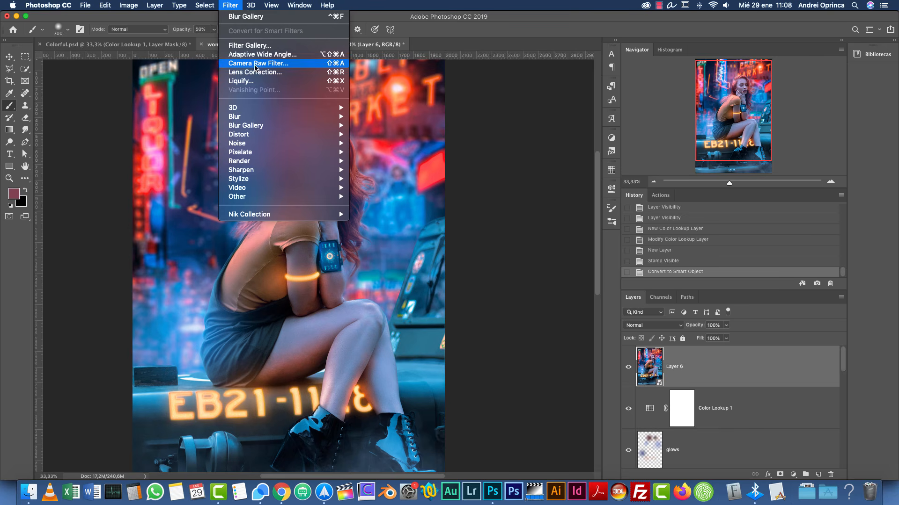
{"action": "left_click", "coordinate": [255, 63]}
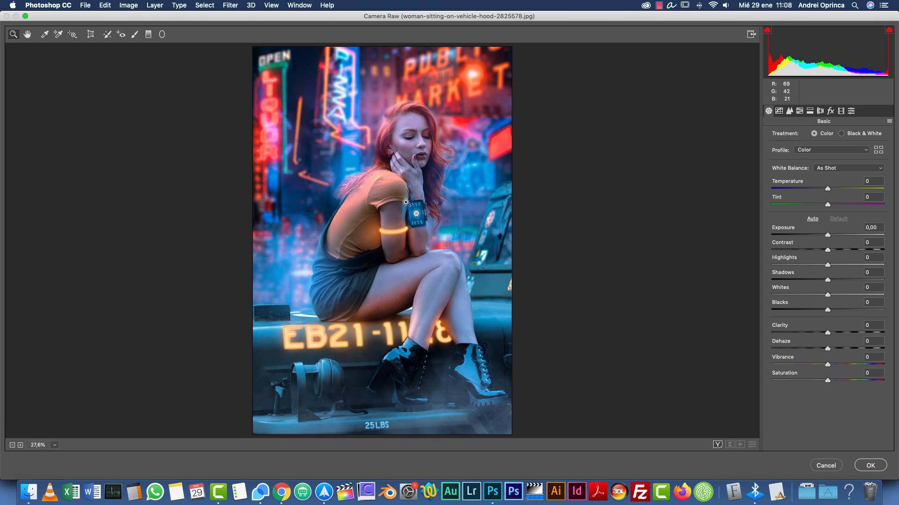
{"action": "left_click", "coordinate": [889, 121]}
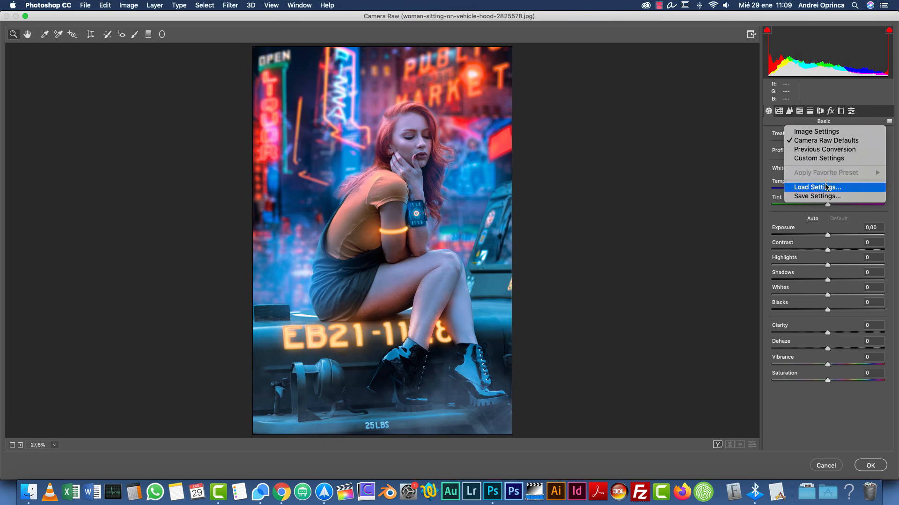
{"action": "left_click", "coordinate": [822, 188]}
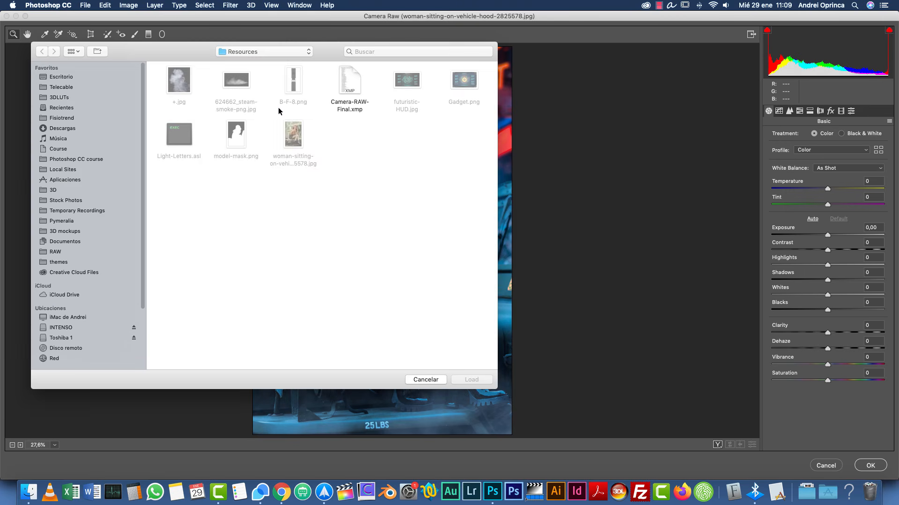
{"action": "left_click", "coordinate": [360, 90]}
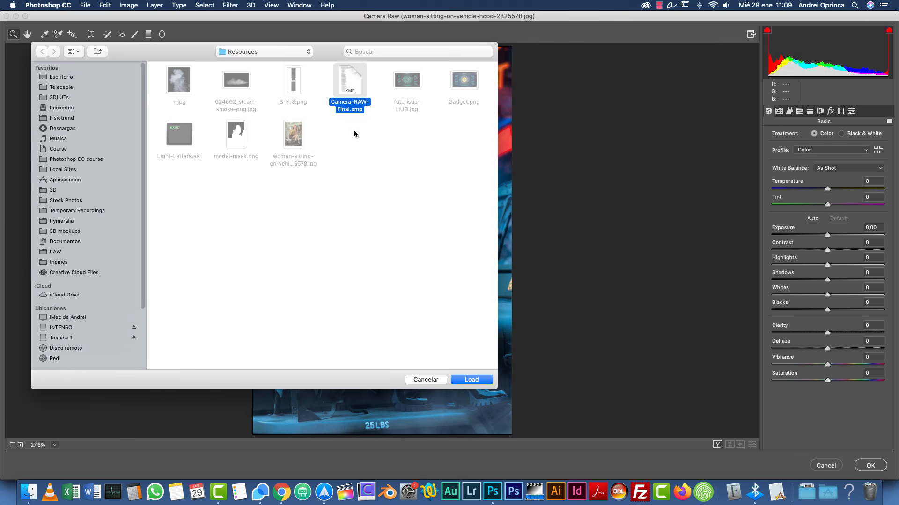
{"action": "left_click", "coordinate": [472, 381]}
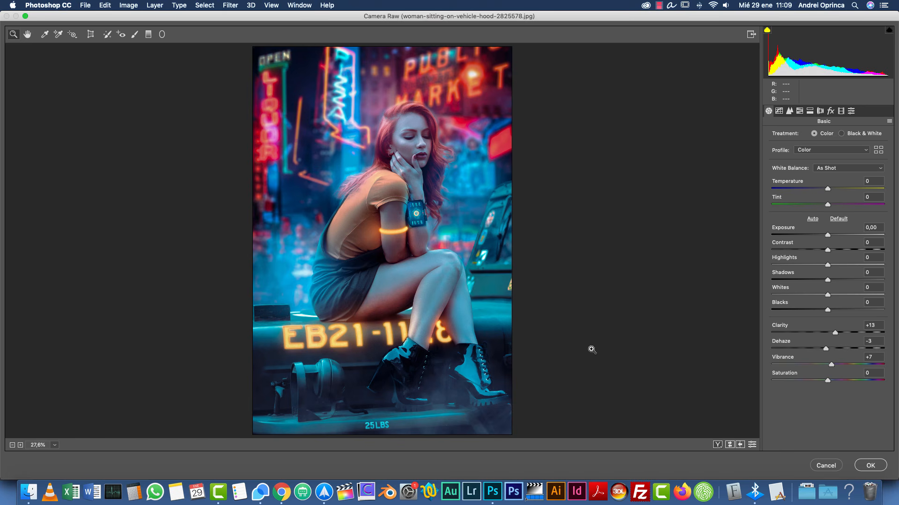
Step: Review the loaded Camera Raw settings, including tone curve, HSL luminance, split toning and effects, and return to the basic adjustments
{"action": "left_click", "coordinate": [779, 112]}
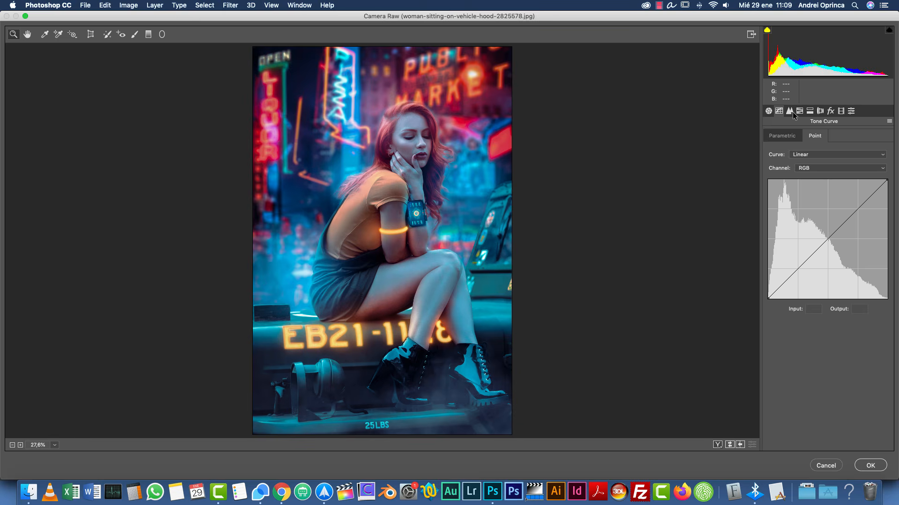
{"action": "left_click", "coordinate": [790, 112]}
{"action": "left_click", "coordinate": [800, 111]}
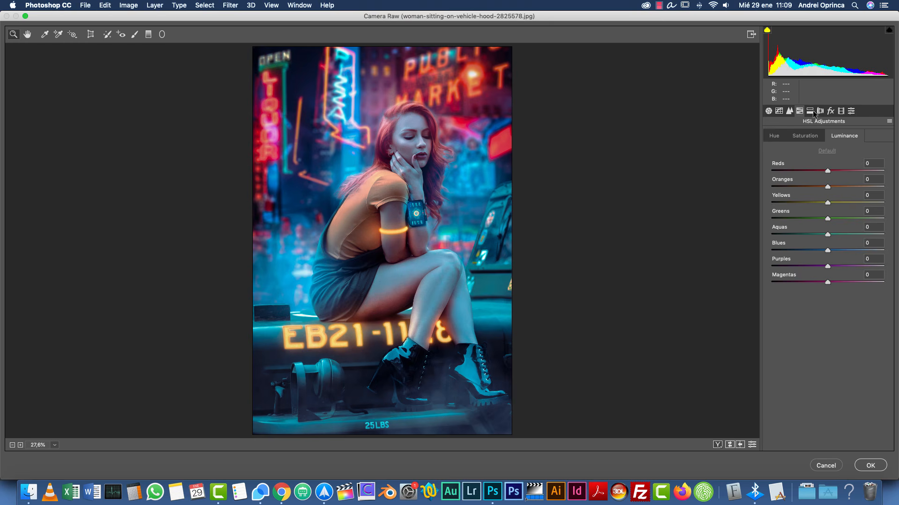
{"action": "left_click", "coordinate": [819, 111]}
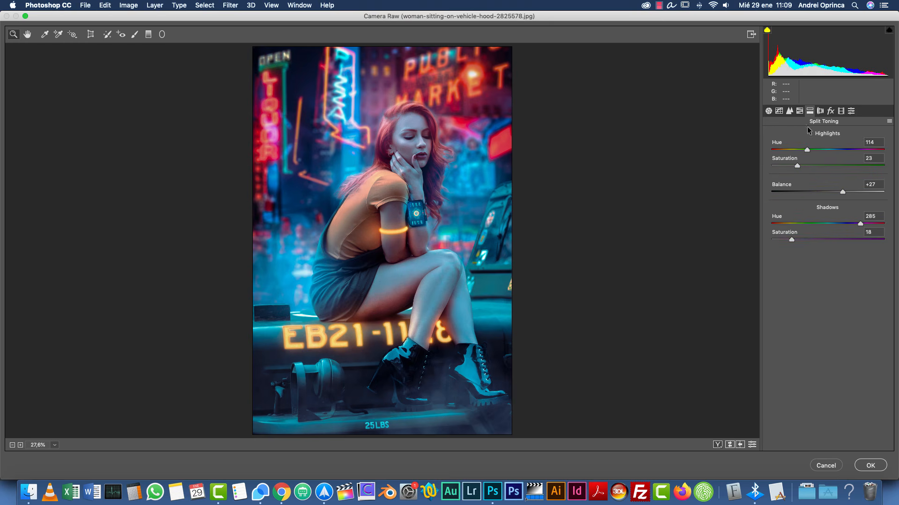
{"action": "left_click", "coordinate": [830, 112]}
{"action": "left_click", "coordinate": [768, 111]}
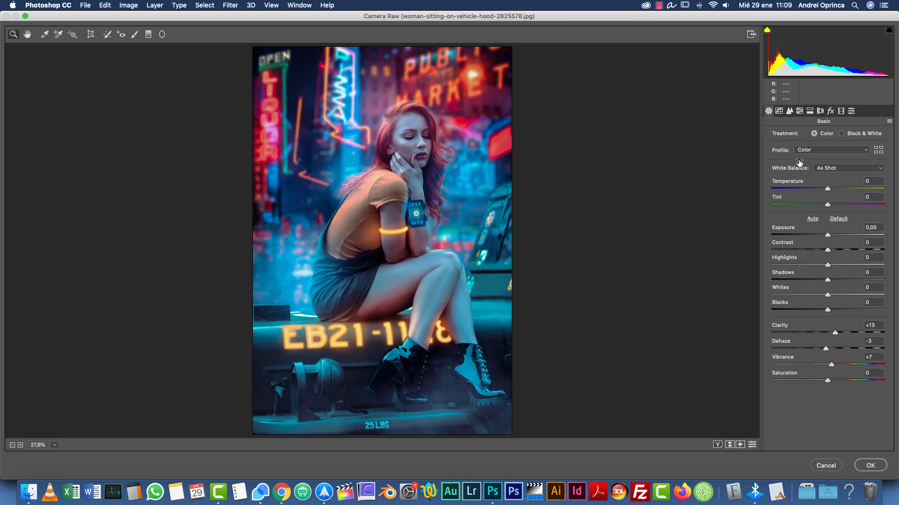
Step: Place a radial filter around the woman's head and upper arm and reset its local correction settings
{"action": "left_click", "coordinate": [161, 34]}
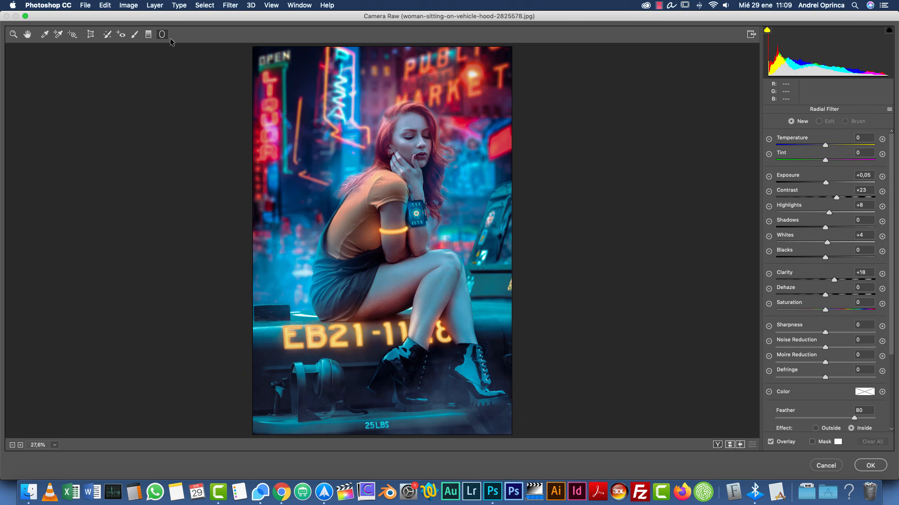
{"action": "left_click_drag", "start_coordinate": [406, 131], "coordinate": [435, 181]}
{"action": "left_click_drag", "start_coordinate": [406, 132], "coordinate": [412, 151]}
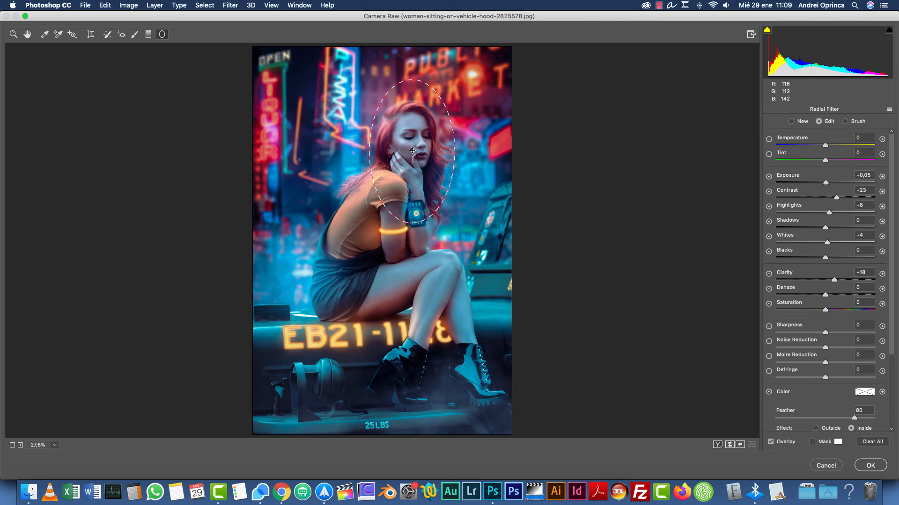
{"action": "left_click", "coordinate": [888, 111]}
{"action": "left_click", "coordinate": [826, 133]}
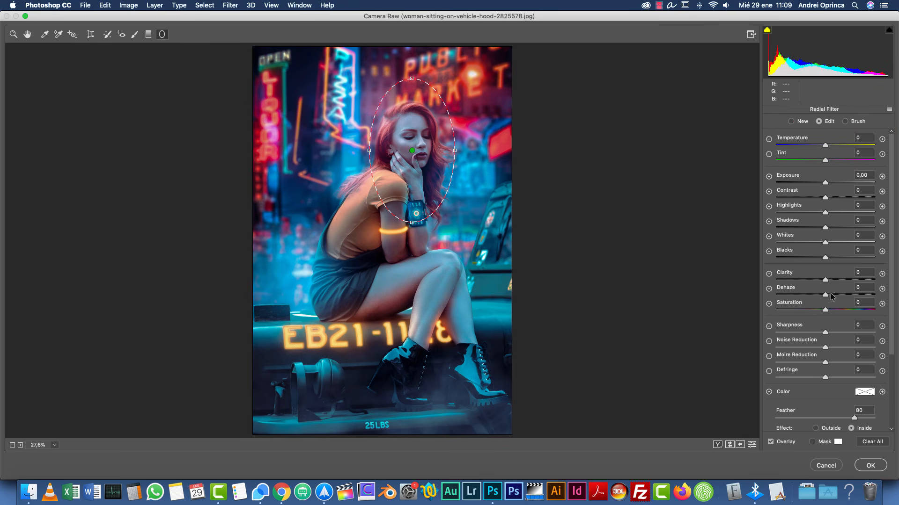
Step: Give the head's radial filter Exposure +0.40, Clarity +33, Highlights +44 and Contrast +13
{"action": "left_click_drag", "start_coordinate": [825, 183], "coordinate": [831, 182]}
{"action": "left_click_drag", "start_coordinate": [824, 280], "coordinate": [841, 280]}
{"action": "mouse_move", "coordinate": [824, 212]}
{"action": "left_mouse_down"}
{"action": "mouse_move", "coordinate": [853, 209]}
{"action": "mouse_move", "coordinate": [836, 216]}
{"action": "left_mouse_up"}
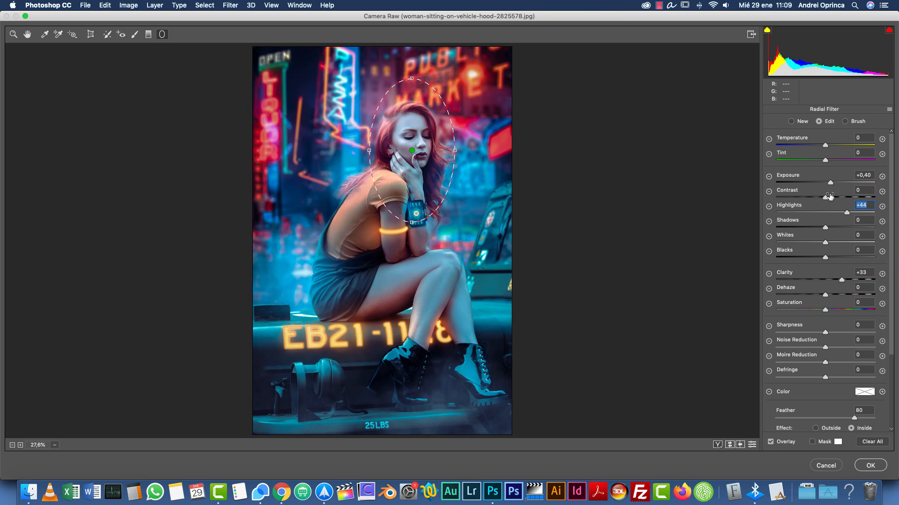
{"action": "left_click", "coordinate": [832, 196]}
Step: Add a second radial filter over the mist behind the woman's hips, with Clarity -30 and Dehaze +13
{"action": "left_click_drag", "start_coordinate": [303, 250], "coordinate": [341, 320]}
{"action": "left_click_drag", "start_coordinate": [841, 279], "coordinate": [832, 296]}
Step: Add a third radial filter centred on the Public Market sign and reset its local correction settings
{"action": "left_click_drag", "start_coordinate": [450, 94], "coordinate": [500, 159]}
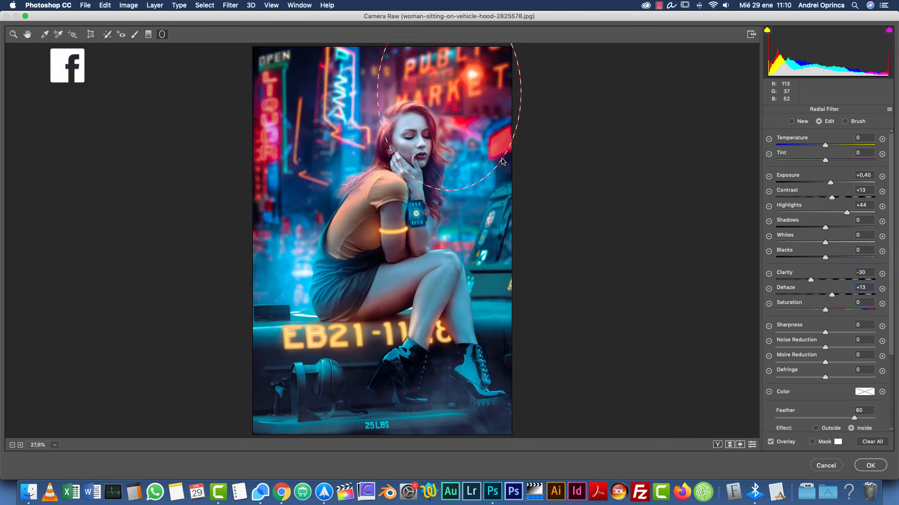
{"action": "left_click_drag", "start_coordinate": [449, 94], "coordinate": [466, 89]}
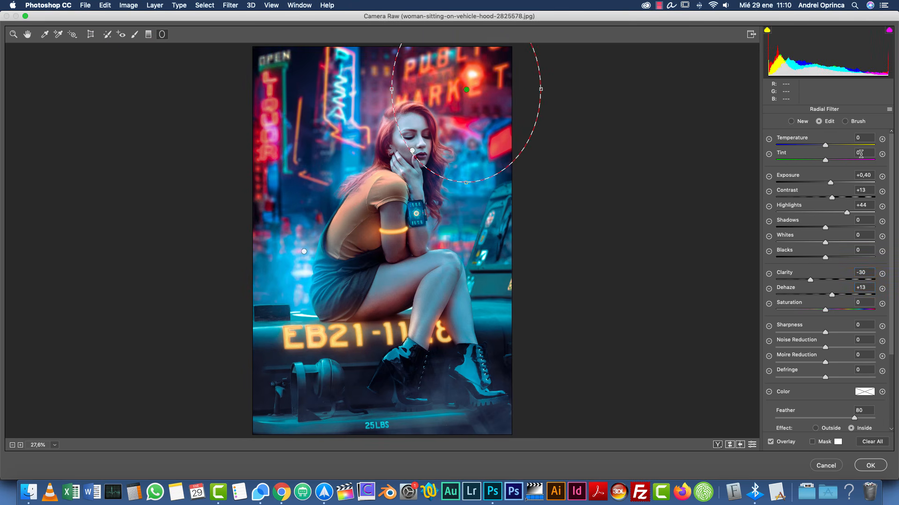
{"action": "left_click", "coordinate": [890, 111]}
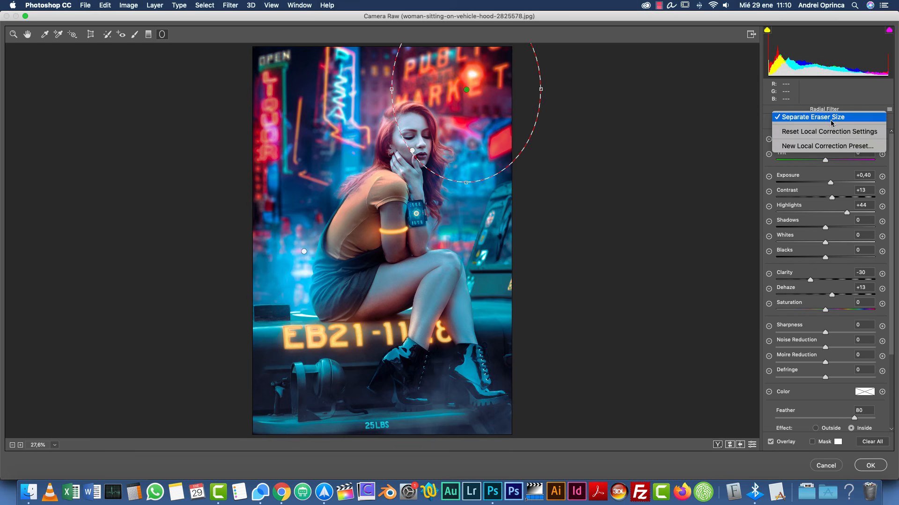
{"action": "left_click", "coordinate": [818, 132]}
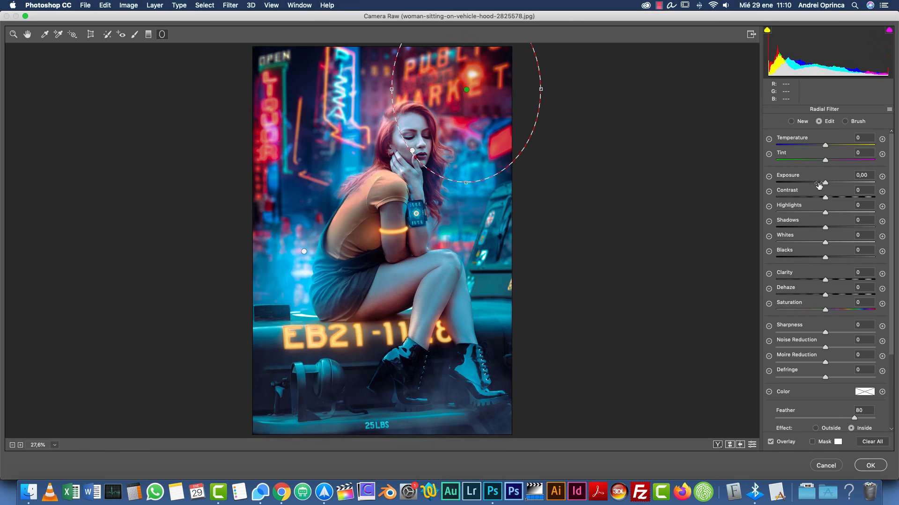
Step: Set the sign's radial filter to Temperature +8, Tint +2 and Exposure +0.40, and apply the Camera Raw Filter
{"action": "left_click_drag", "start_coordinate": [826, 146], "coordinate": [829, 193]}
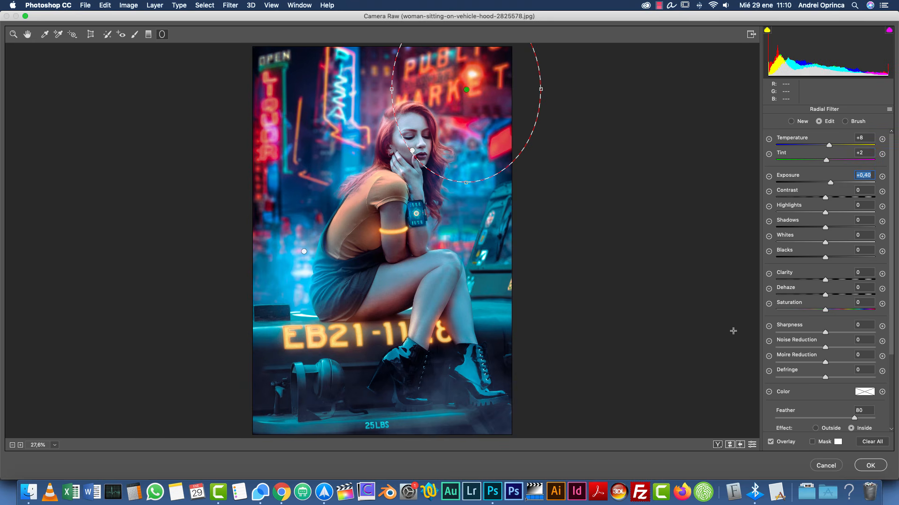
{"action": "left_click", "coordinate": [27, 34]}
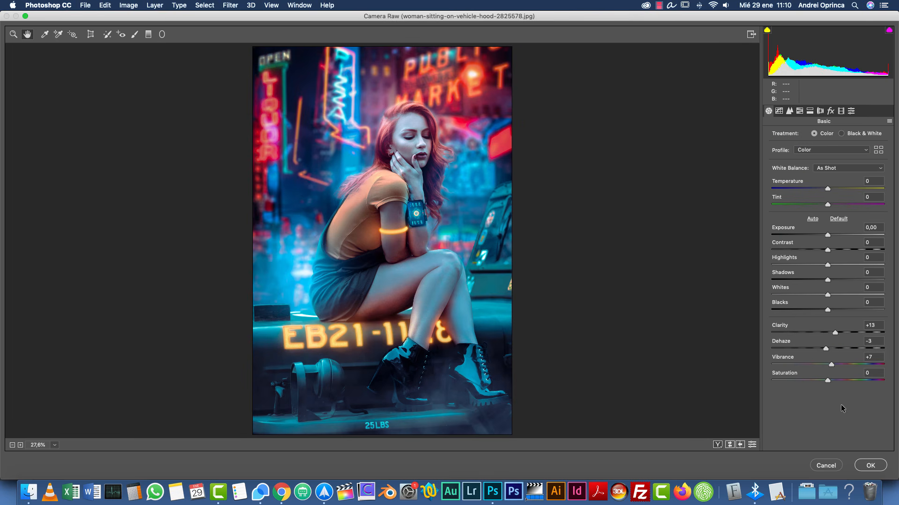
{"action": "left_click", "coordinate": [870, 465]}
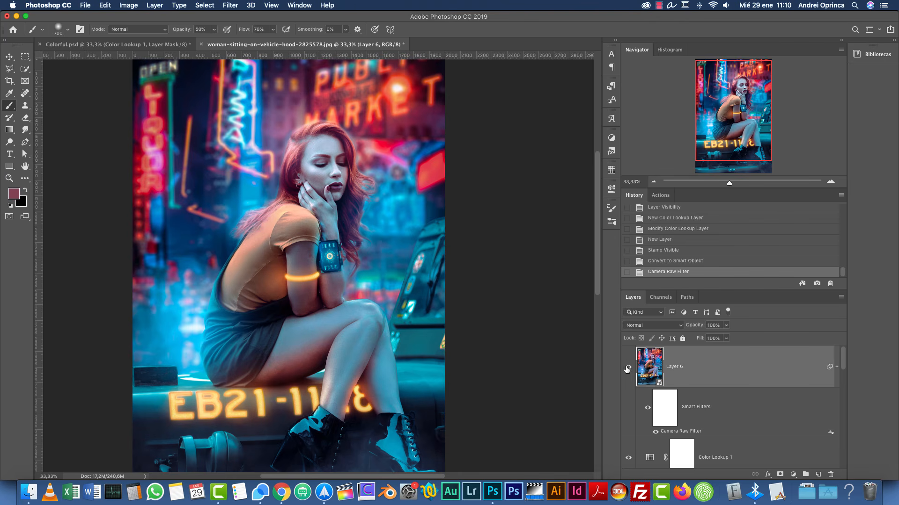
Step: Toggle the visibility of Layer 6 to compare the composite with and without the Camera Raw grading
{"action": "left_click", "coordinate": [628, 369]}
{"action": "left_click", "coordinate": [627, 369]}
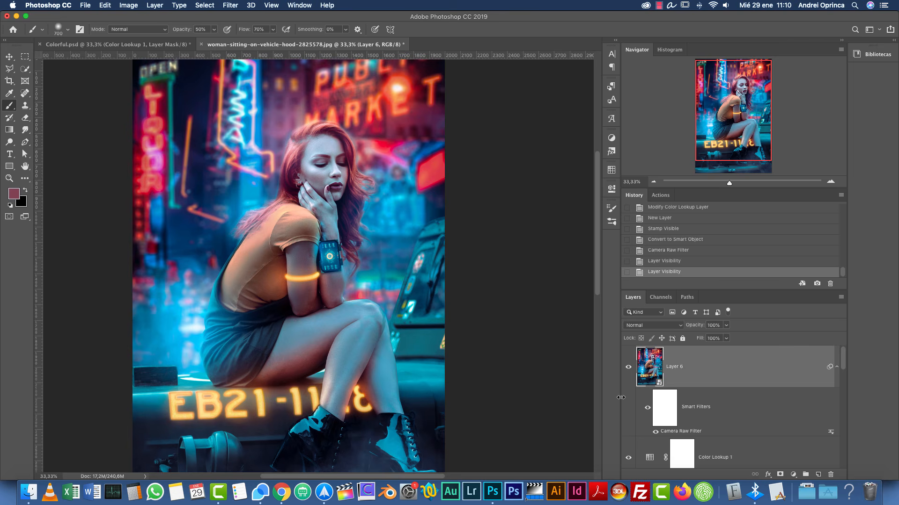
Step: Take a history snapshot of the finished composite, isolate the original background photo, and take a second snapshot of it
{"action": "left_click", "coordinate": [653, 182]}
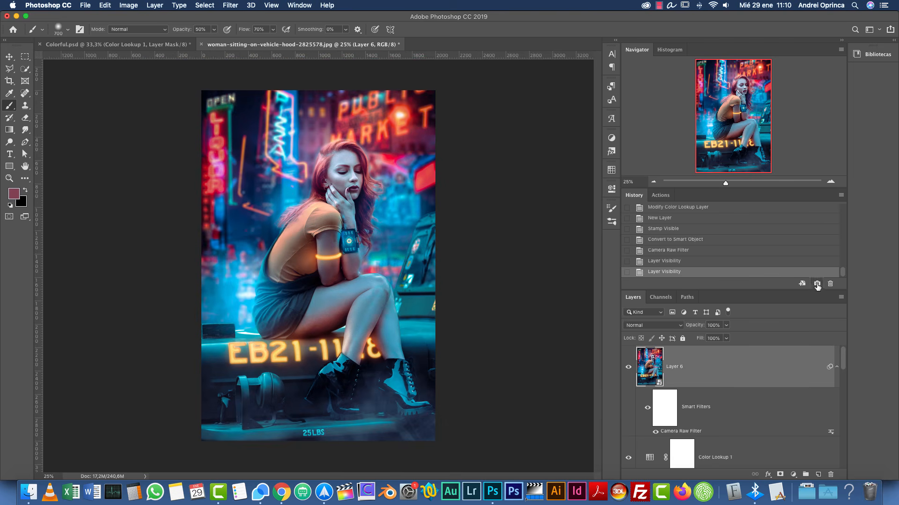
{"action": "left_click_drag", "start_coordinate": [841, 359], "coordinate": [841, 420]}
{"action": "left_click", "coordinate": [628, 398], "text": "alt"}
{"action": "left_click", "coordinate": [682, 399], "text": "shift"}
{"action": "left_click_drag", "start_coordinate": [842, 271], "coordinate": [839, 199]}
Step: Compare the finished composite with the original photo by switching between Snapshot 1 and Snapshot 2, ending on Snapshot 1
{"action": "left_click", "coordinate": [659, 230]}
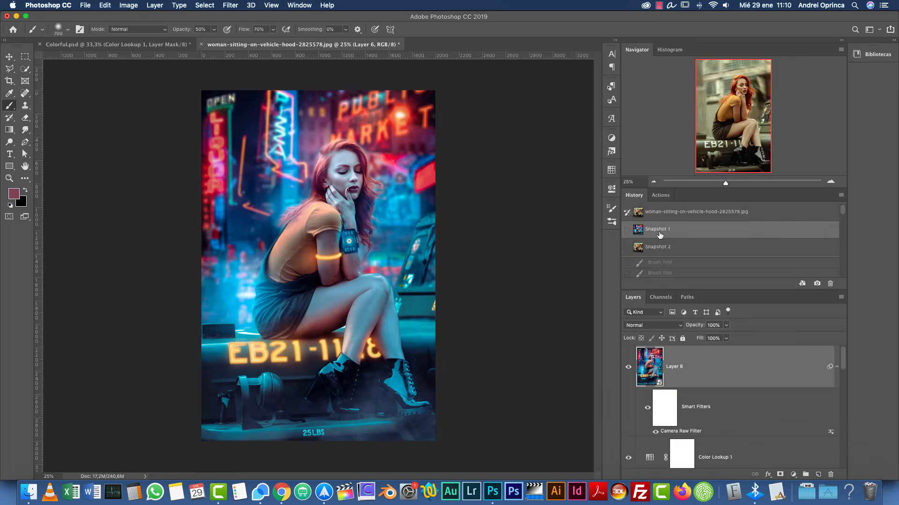
{"action": "left_click", "coordinate": [661, 247]}
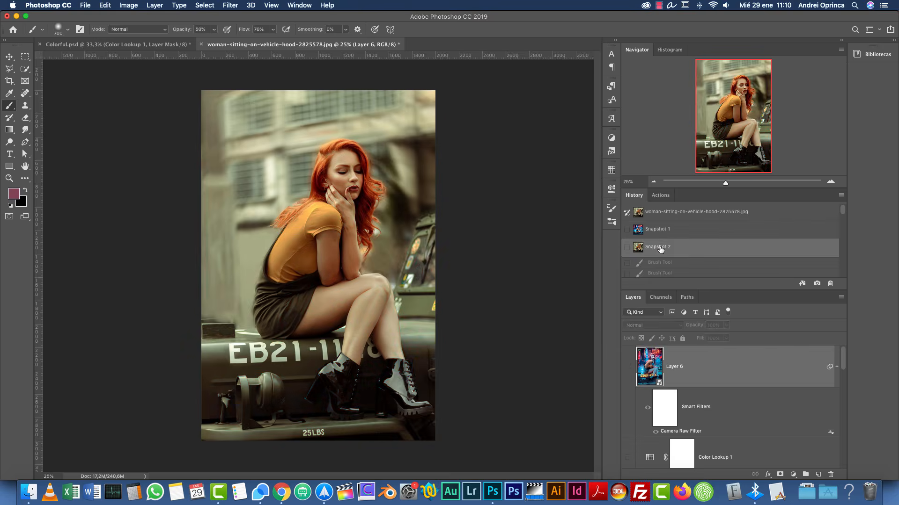
{"action": "left_click", "coordinate": [661, 232]}
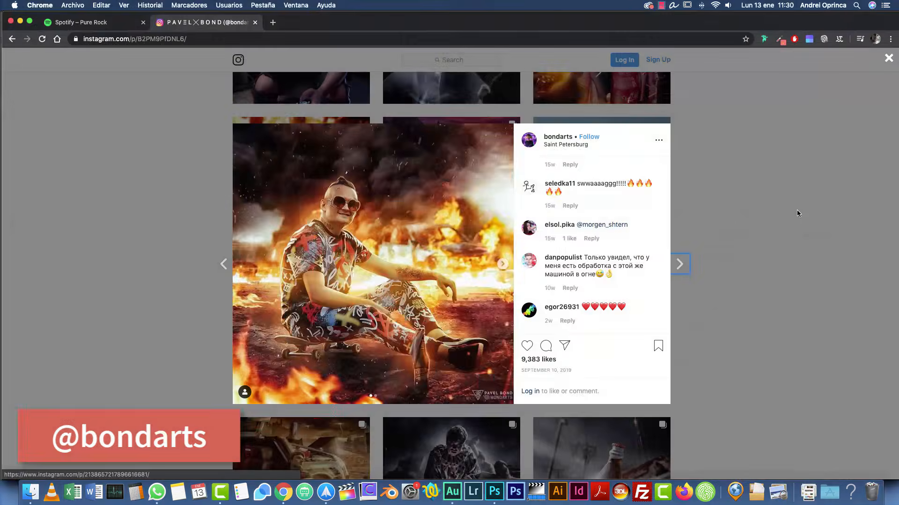
Step: Switch to the artist's Instagram profile in Chrome and examine the neon and cyberpunk-style composites in the gallery
{"action": "left_click", "coordinate": [796, 210]}
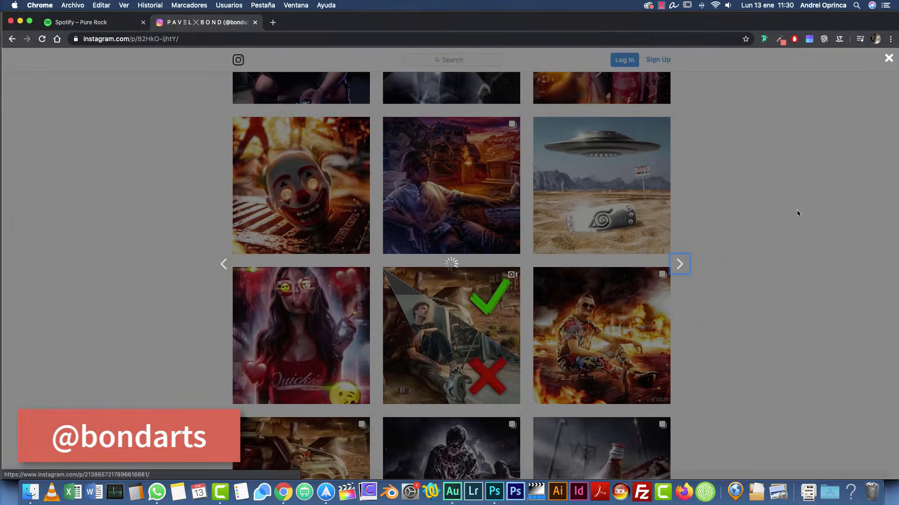
{"action": "scroll", "coordinate": [796, 210], "scroll_direction": "down", "scroll_amount": 10}
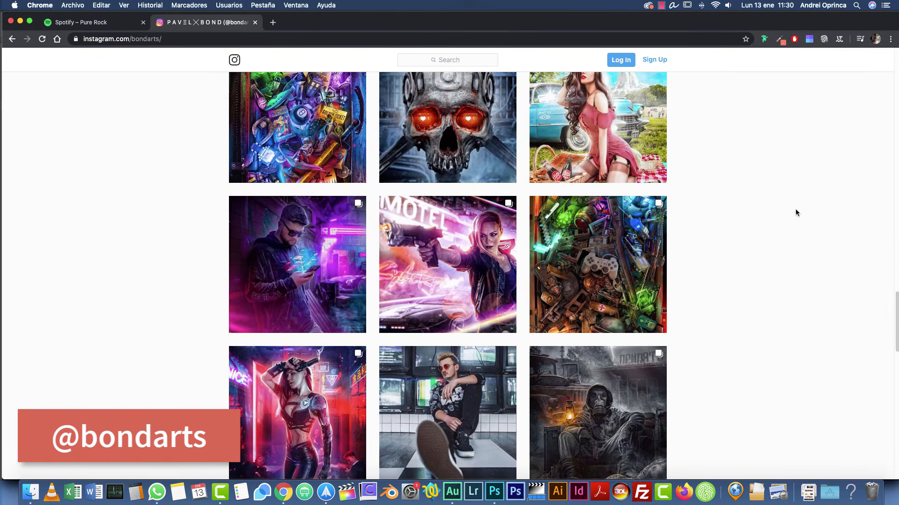
{"action": "left_click", "coordinate": [249, 242]}
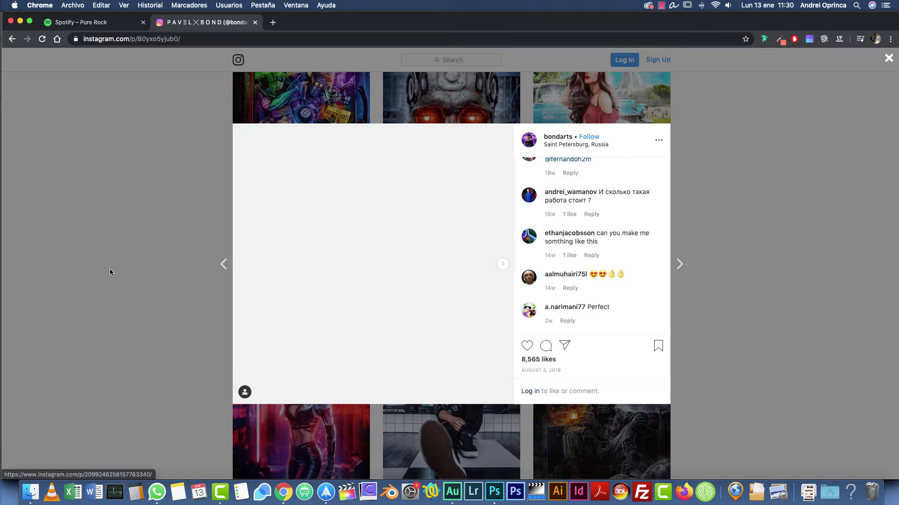
{"action": "key", "text": "Right"}
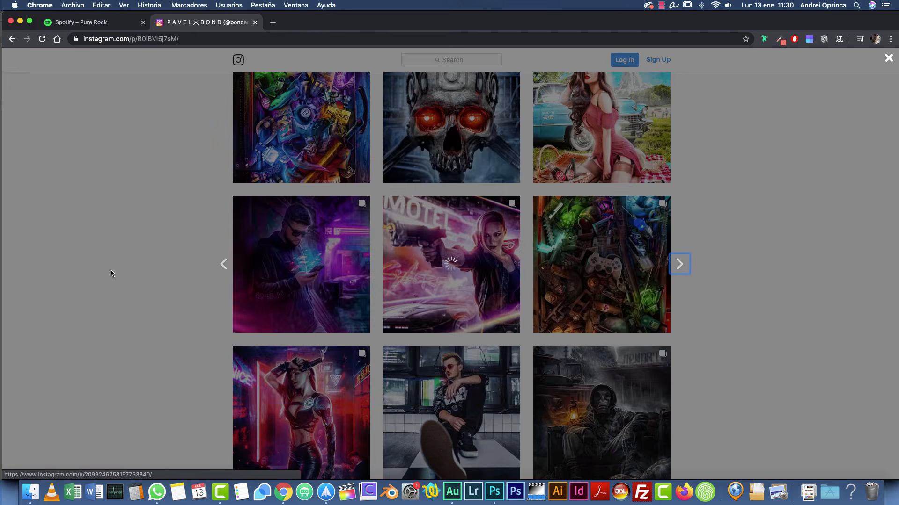
{"action": "key", "text": "Right"}
{"action": "key", "text": "Right"}
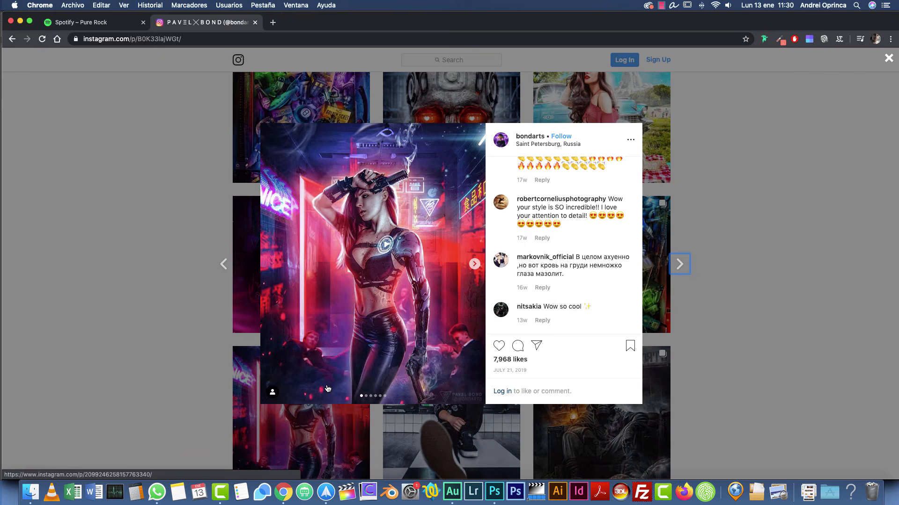
{"action": "key", "text": "Right"}
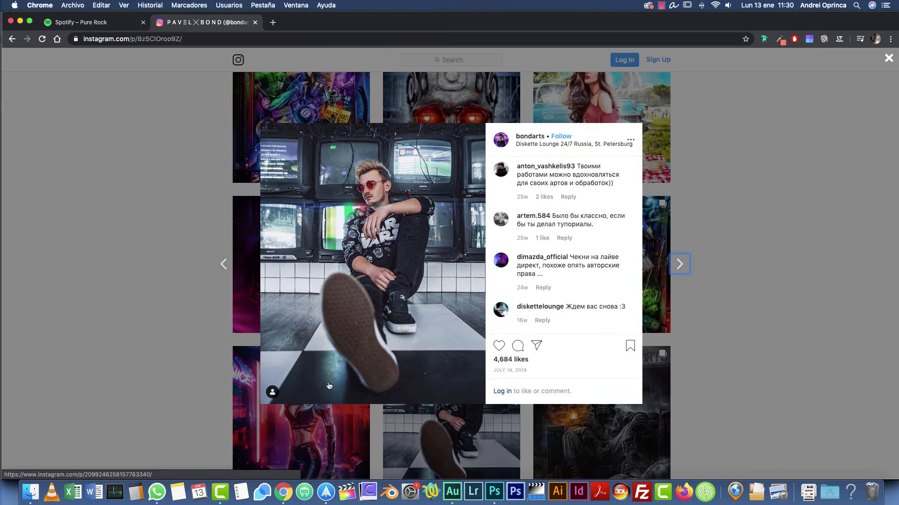
{"action": "key", "text": "Right"}
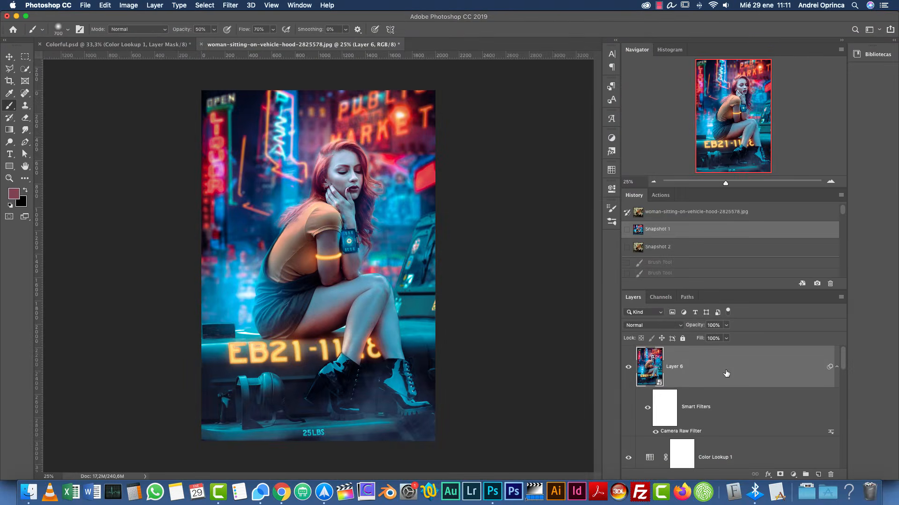